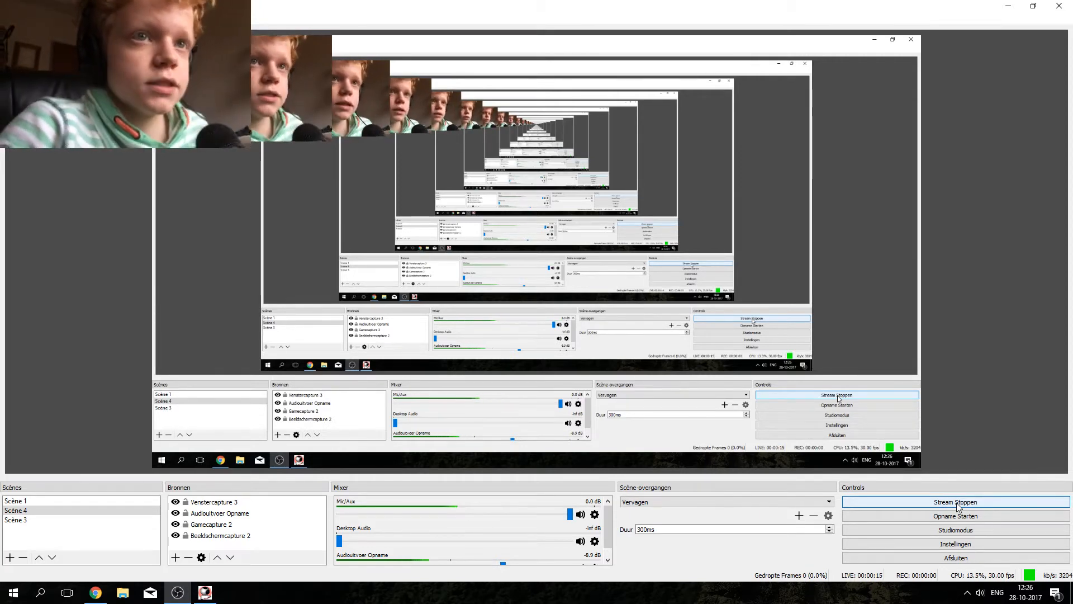
Step: Switch to Chrome and look through the uploaded videos on the PeanutButterGamer YouTube channel
click(92, 598)
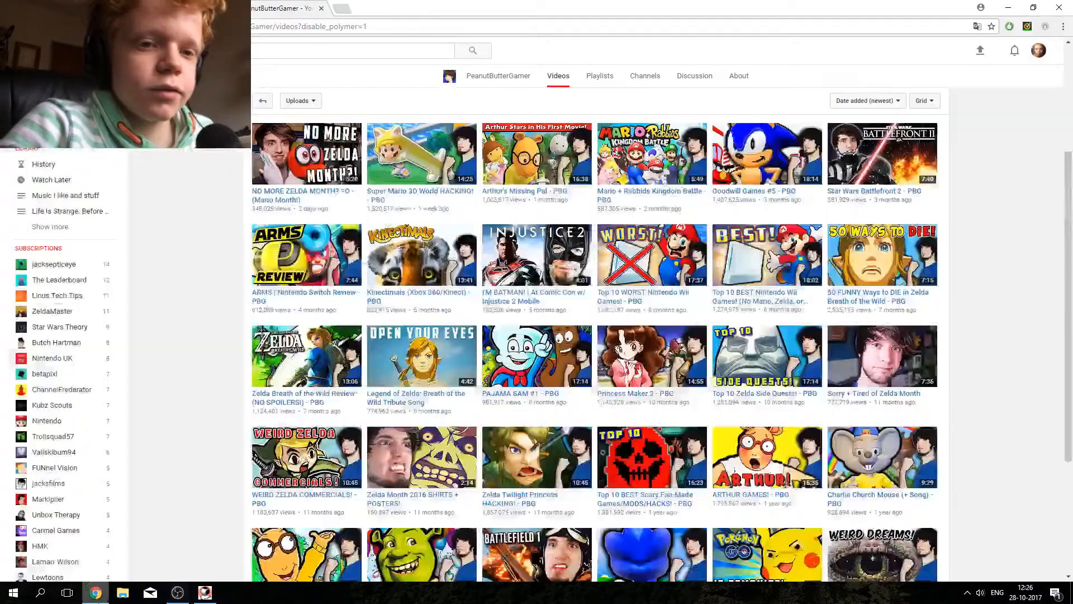
scroll(331, 472, up, 3)
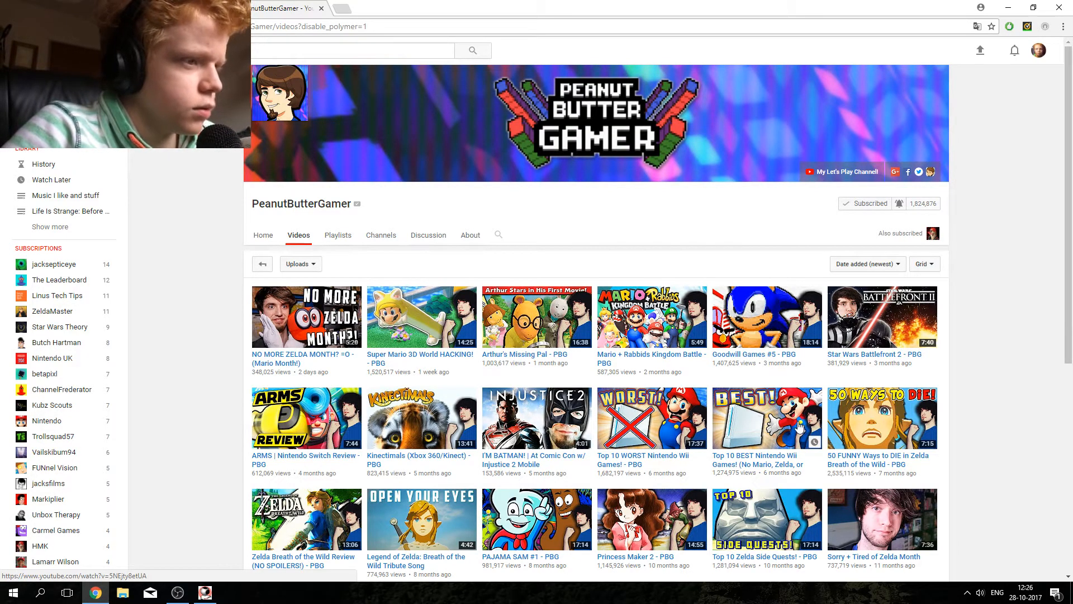
scroll(799, 426, down, 1)
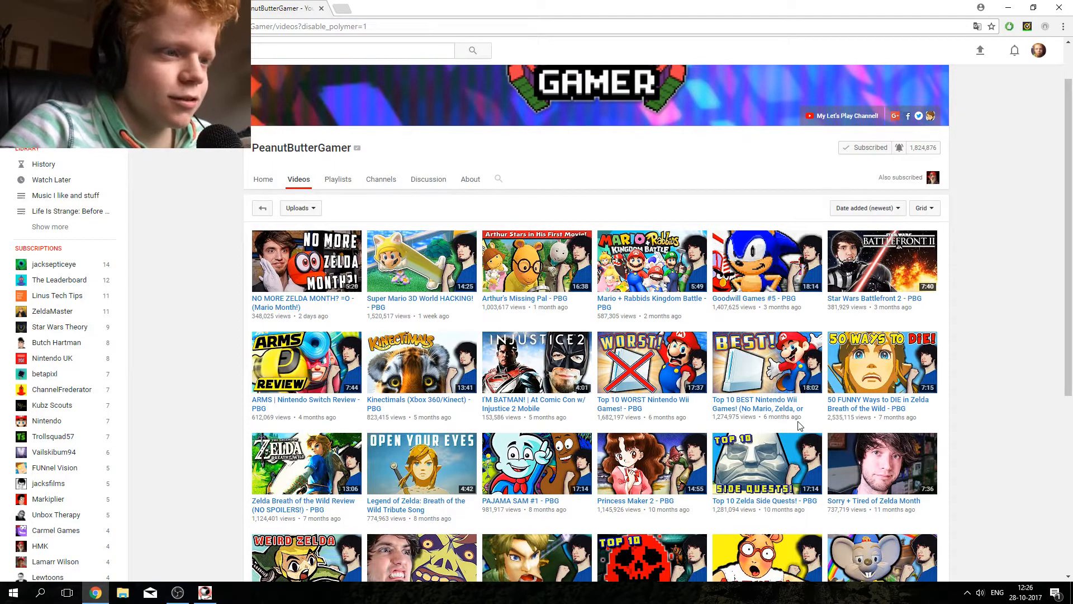
scroll(800, 426, down, 1)
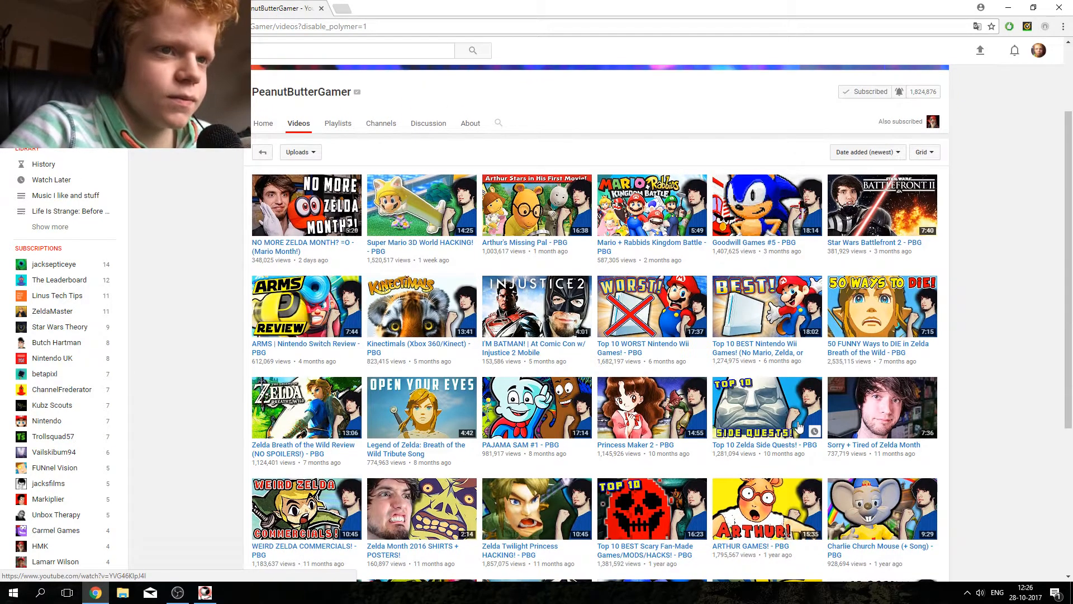
scroll(800, 425, up, 2)
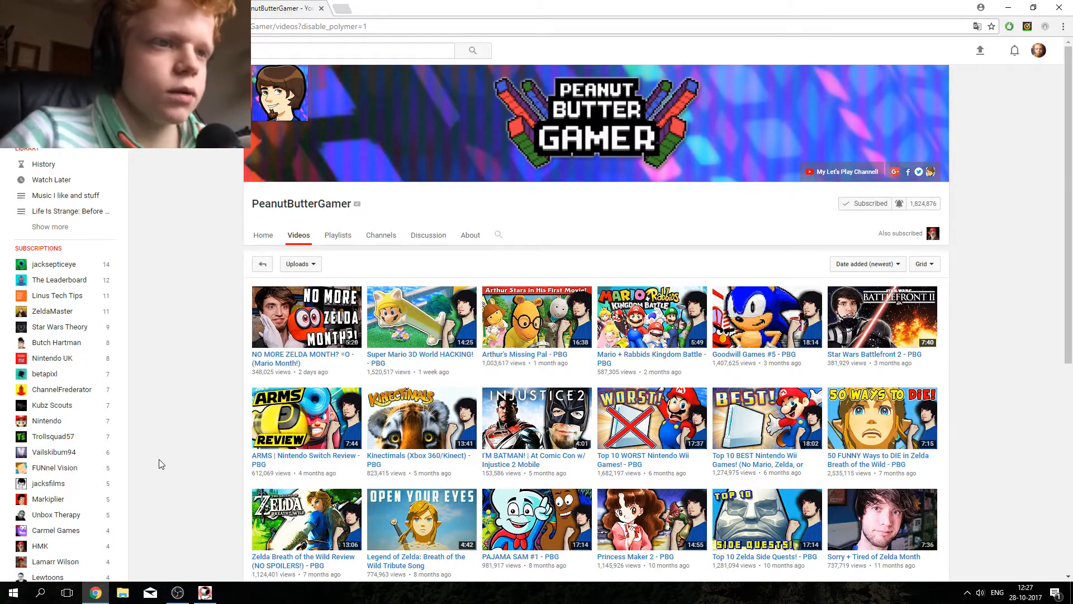
scroll(669, 434, down, 10)
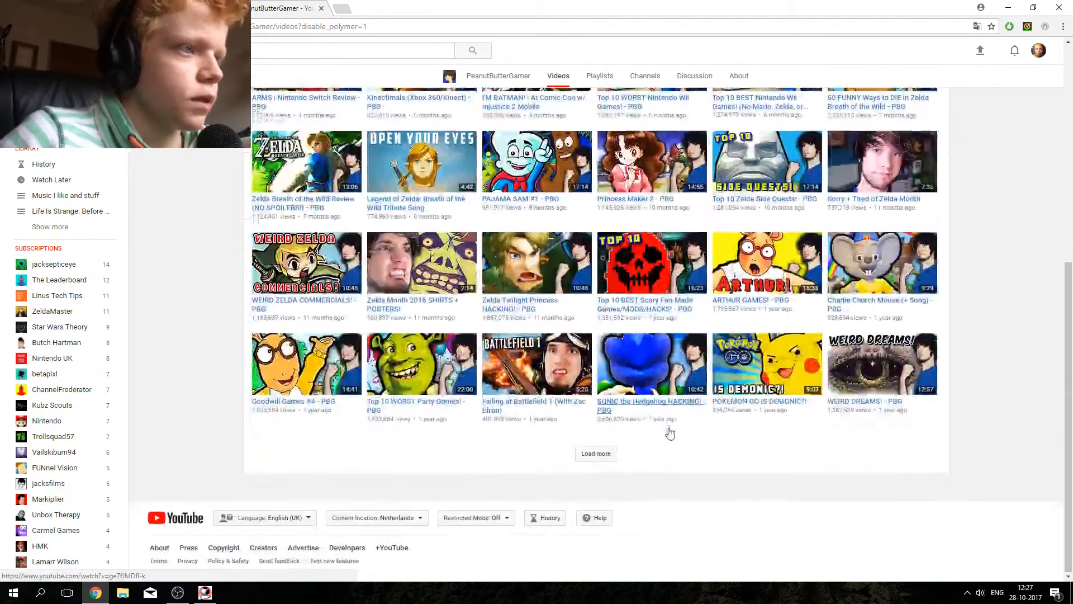
scroll(671, 433, up, 10)
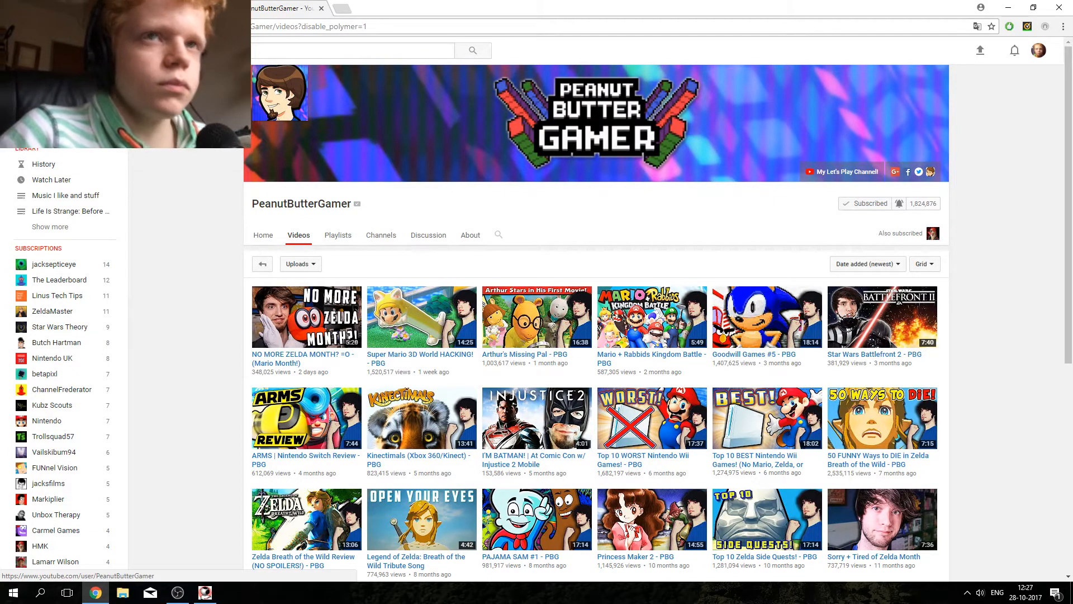
Step: Check the stream on the YouTube live dashboard and return to the PeanutButterGamer channel
click(73, 8)
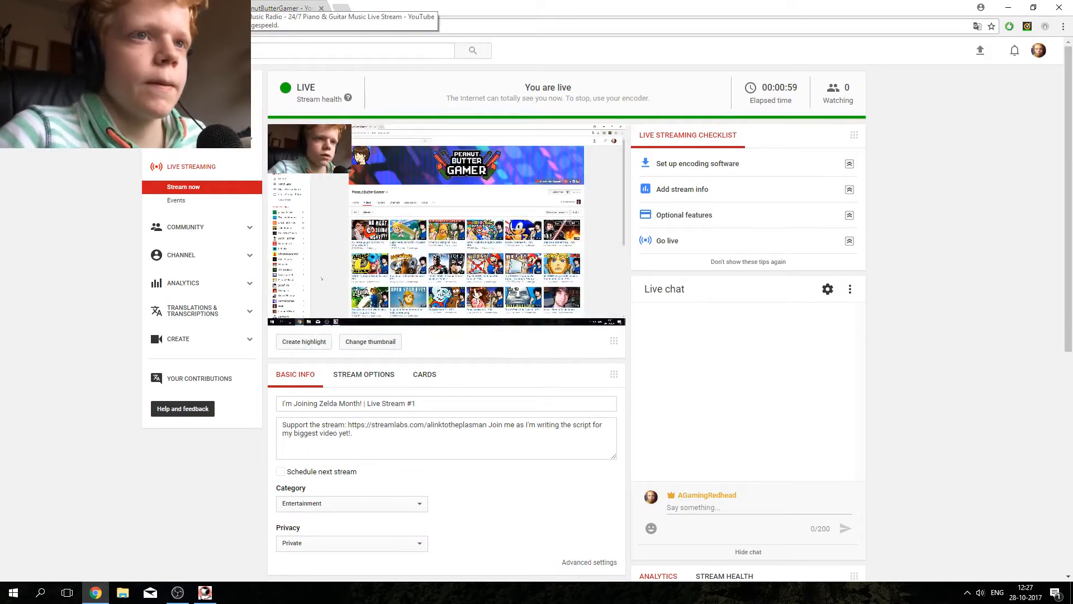
click(161, 6)
click(272, 8)
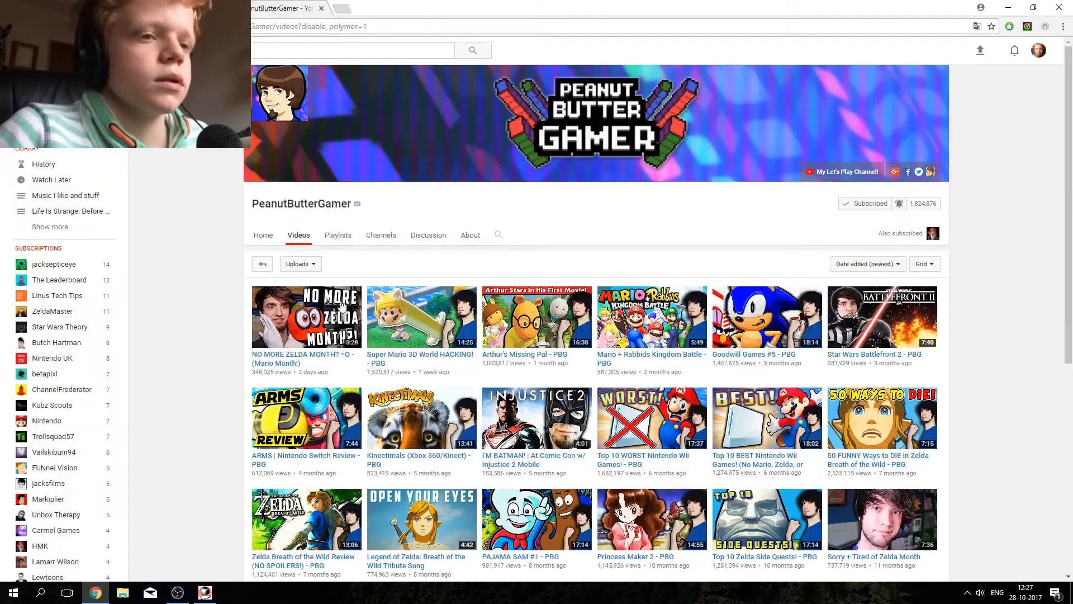
Step: Play the "NO MORE ZELDA MONTH? =O - (Mario Month!)" video in theatre mode, skipping the opening, and pause it at 1:32
click(314, 328)
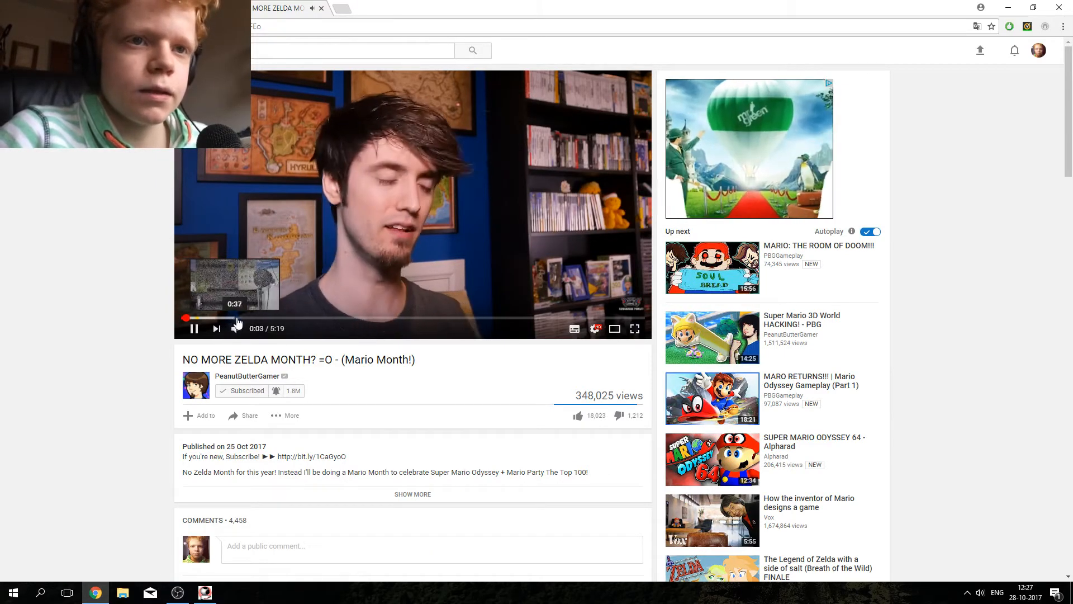
click(229, 318)
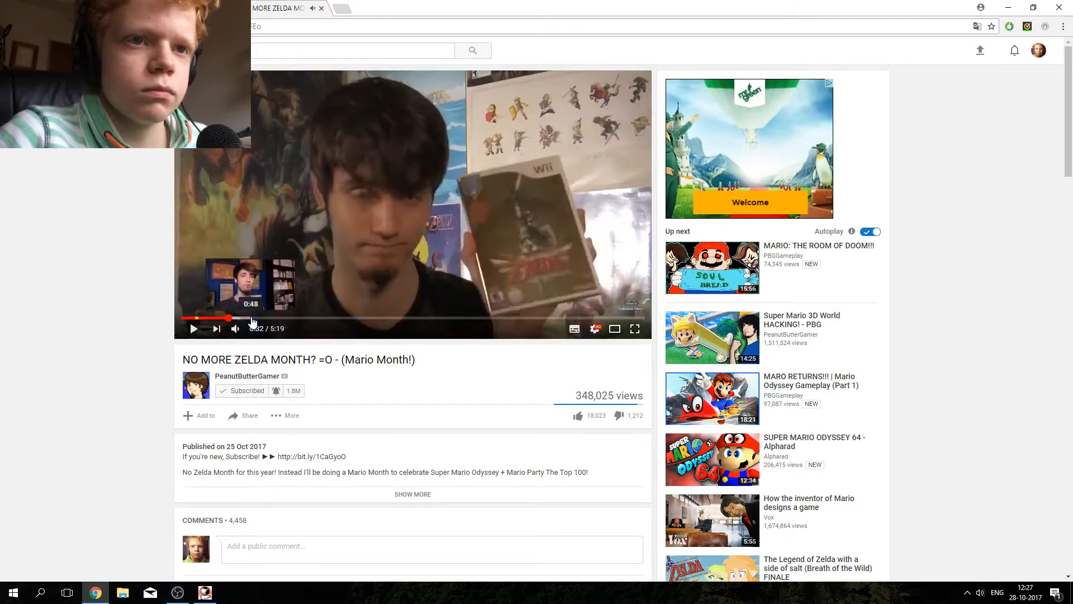
click(256, 319)
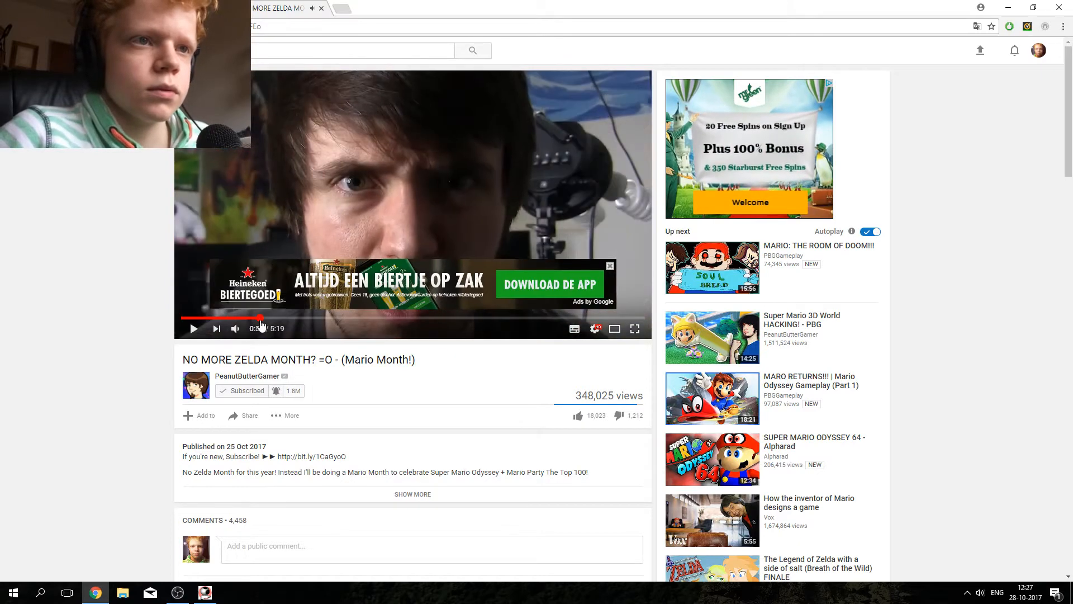
click(609, 265)
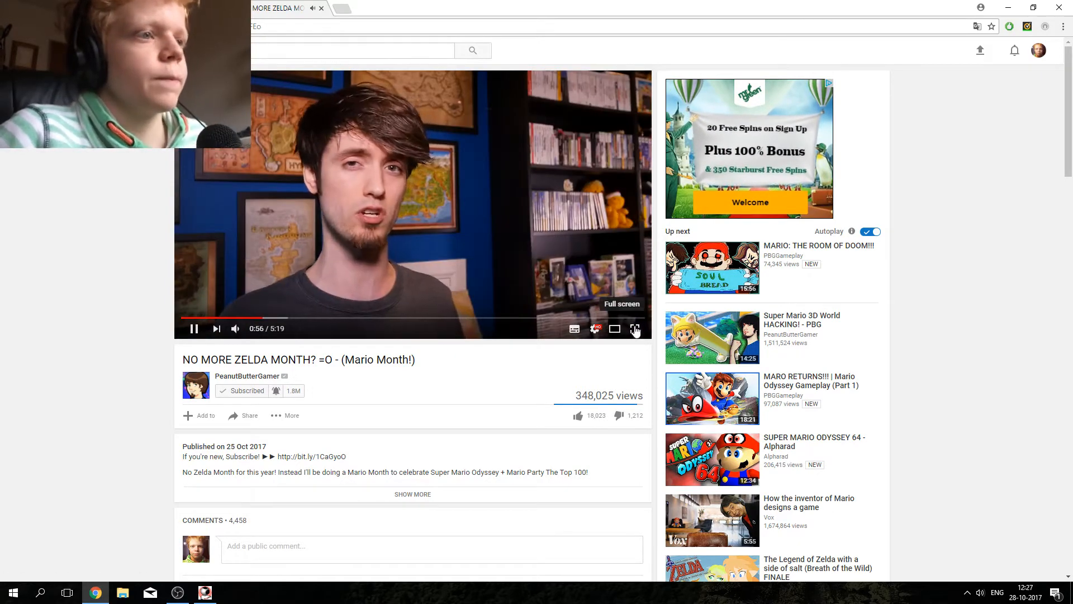
click(615, 329)
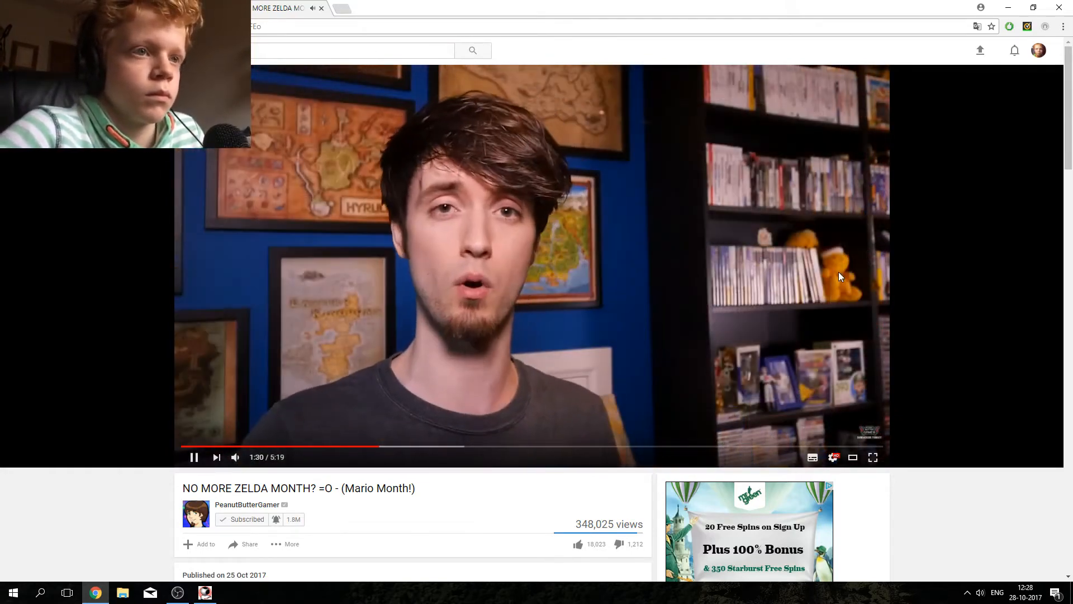
click(780, 280)
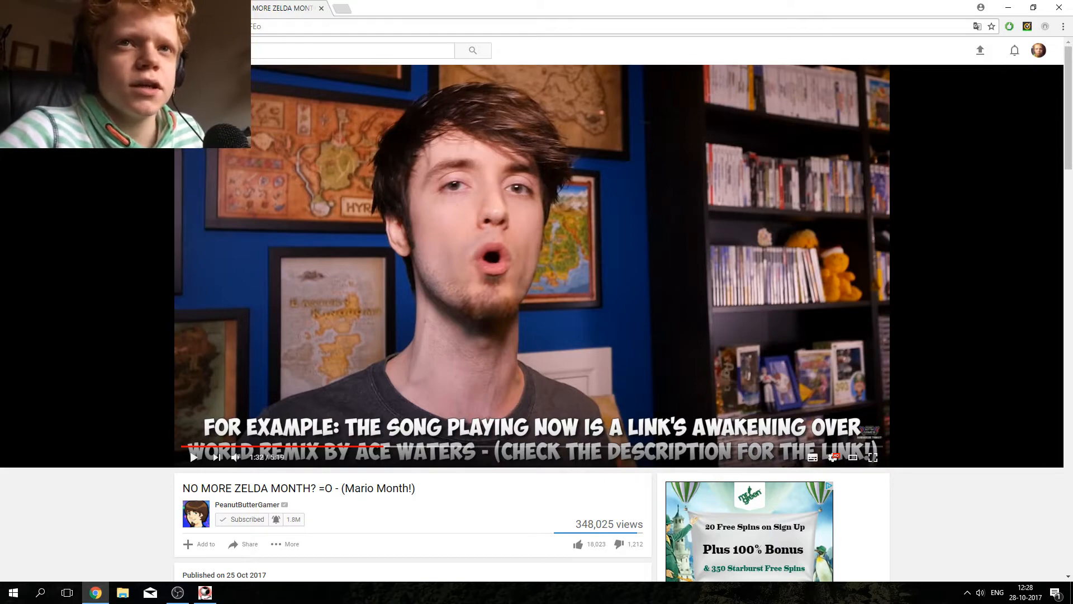
Step: Go back to the channel's video list and look through the older uploads
key(alt+Left)
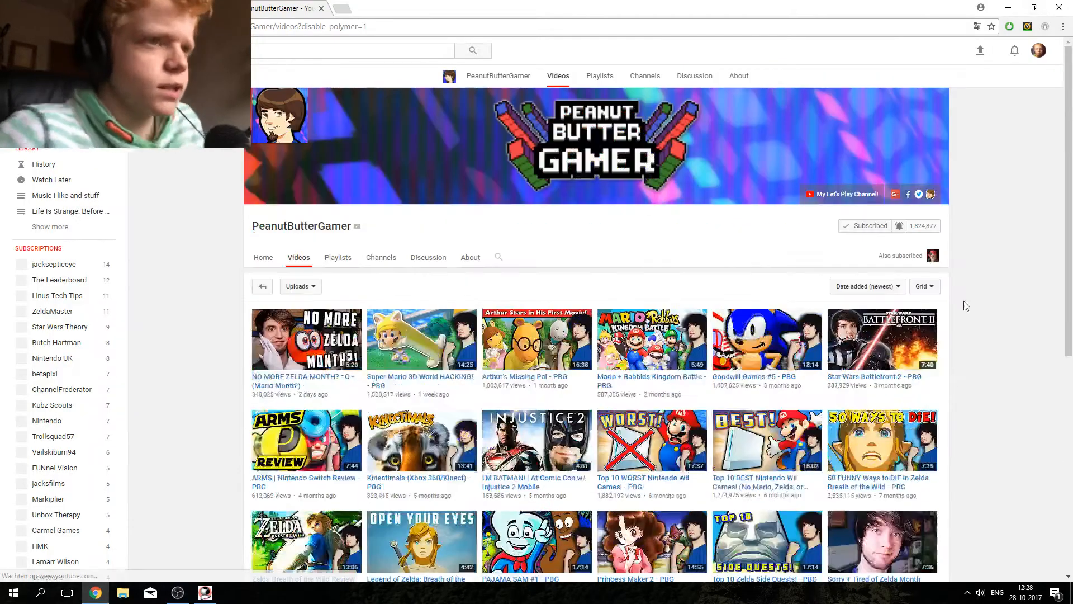
scroll(923, 529, down, 2)
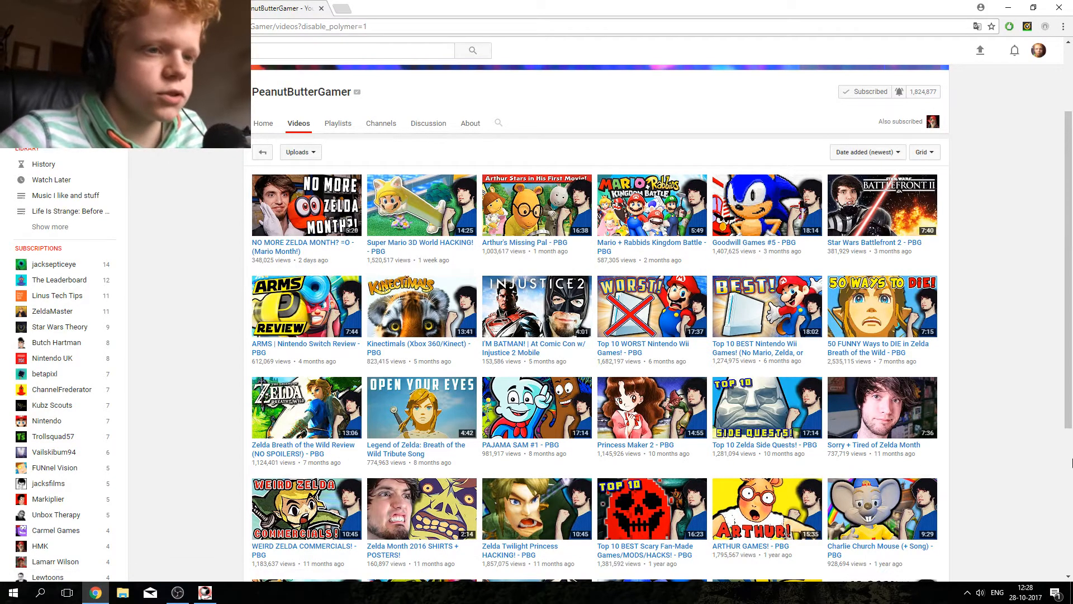
scroll(1071, 463, down, 4)
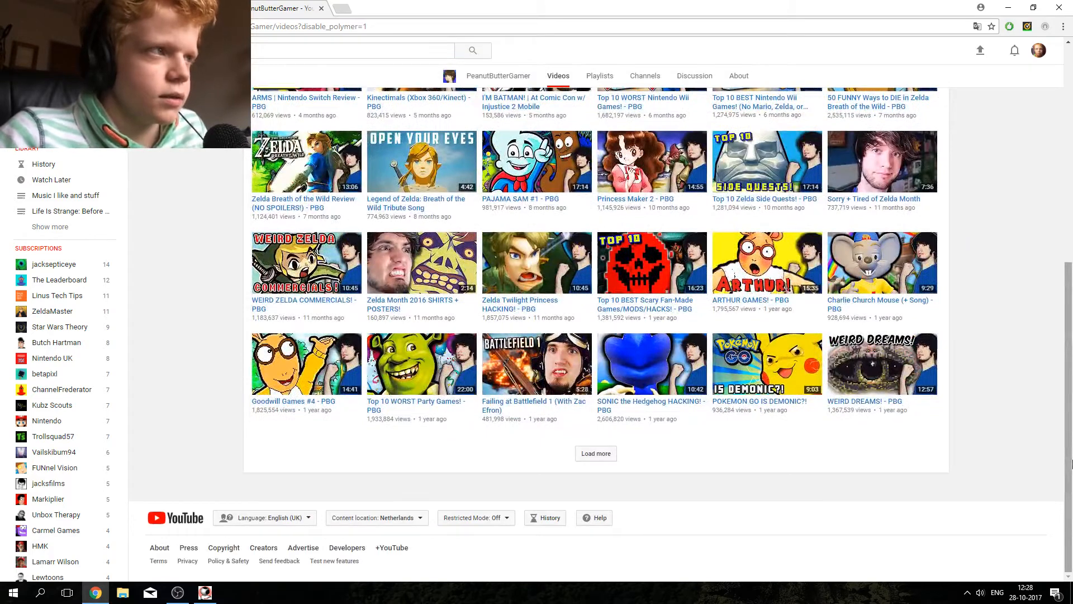
scroll(1072, 462, up, 1)
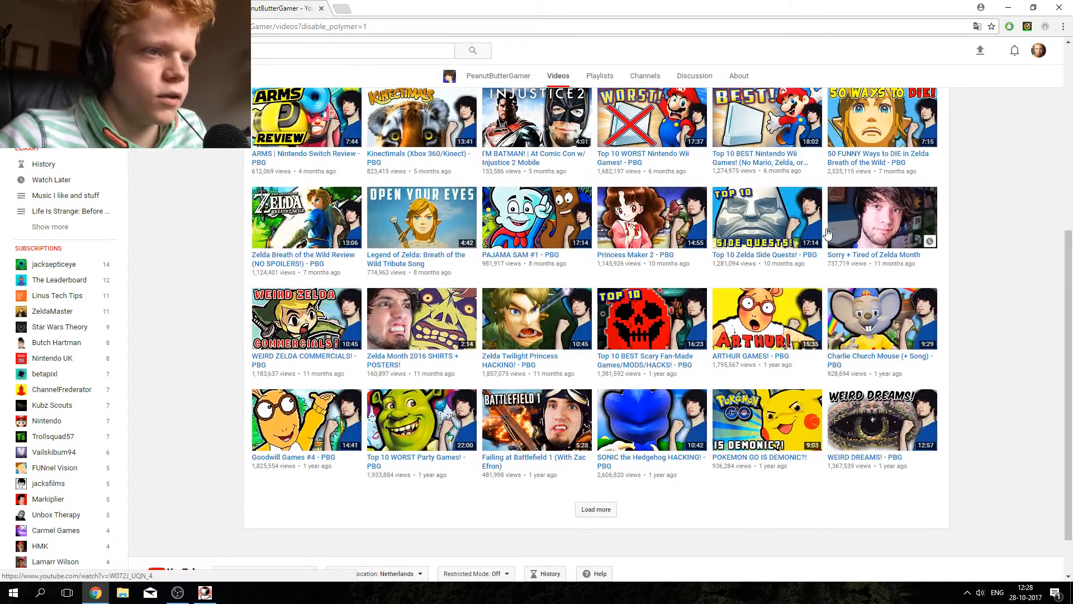
scroll(851, 344, up, 2)
scroll(851, 345, up, 2)
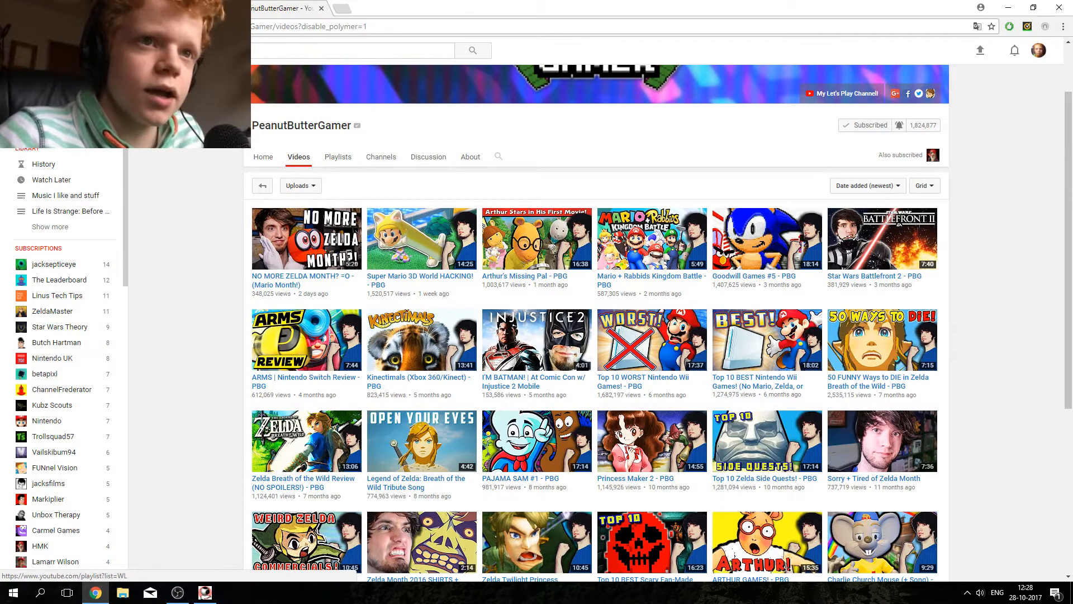
Step: Close the PeanutButterGamer page, clear the browser and OBS windows off the desktop, and open Script.docx in Word
click(321, 8)
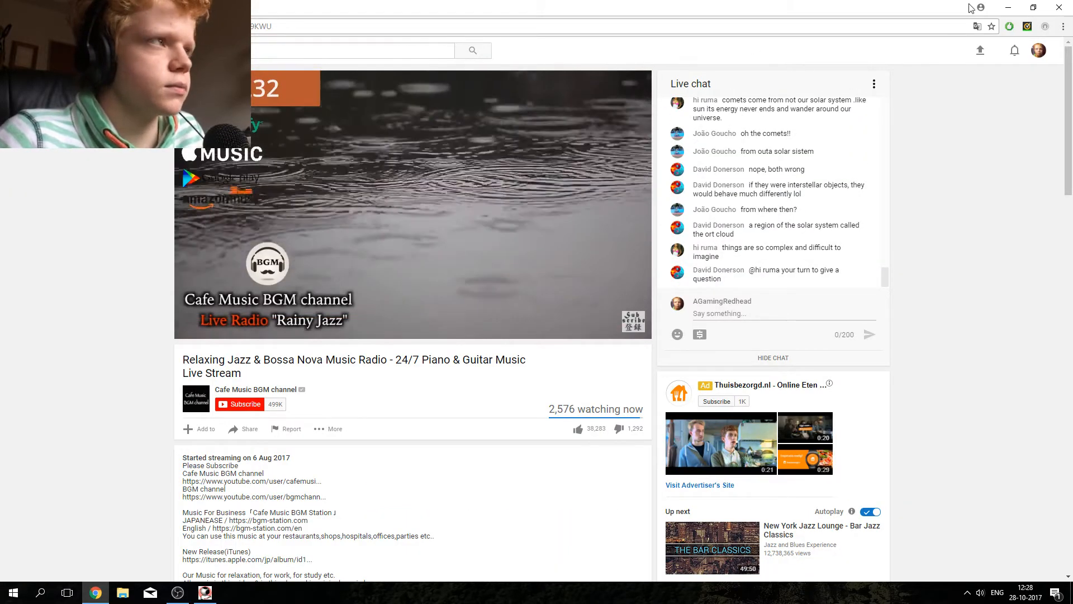
click(1009, 7)
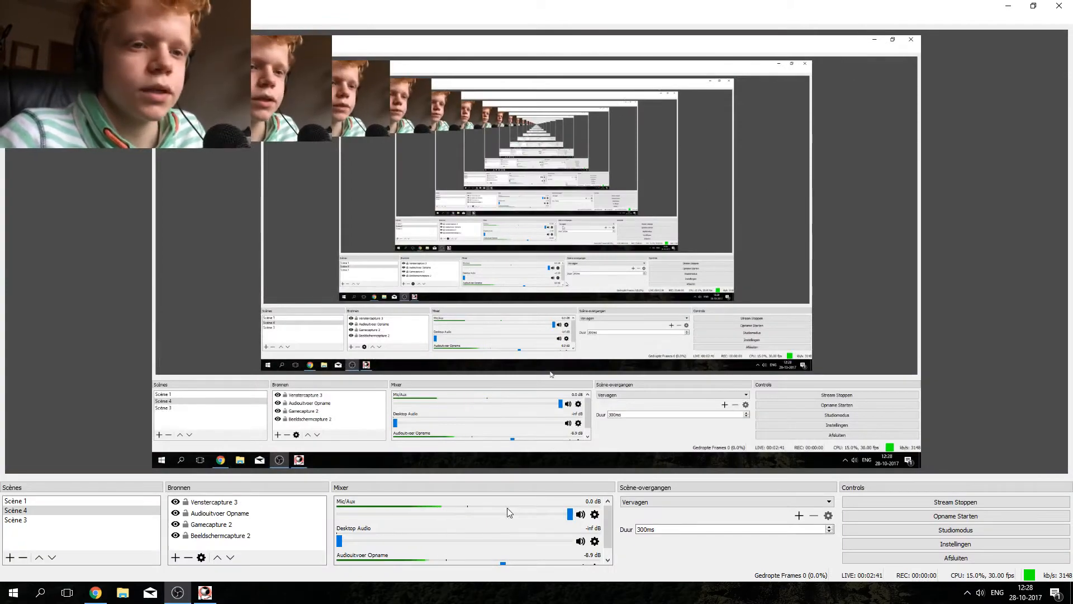
click(1059, 6)
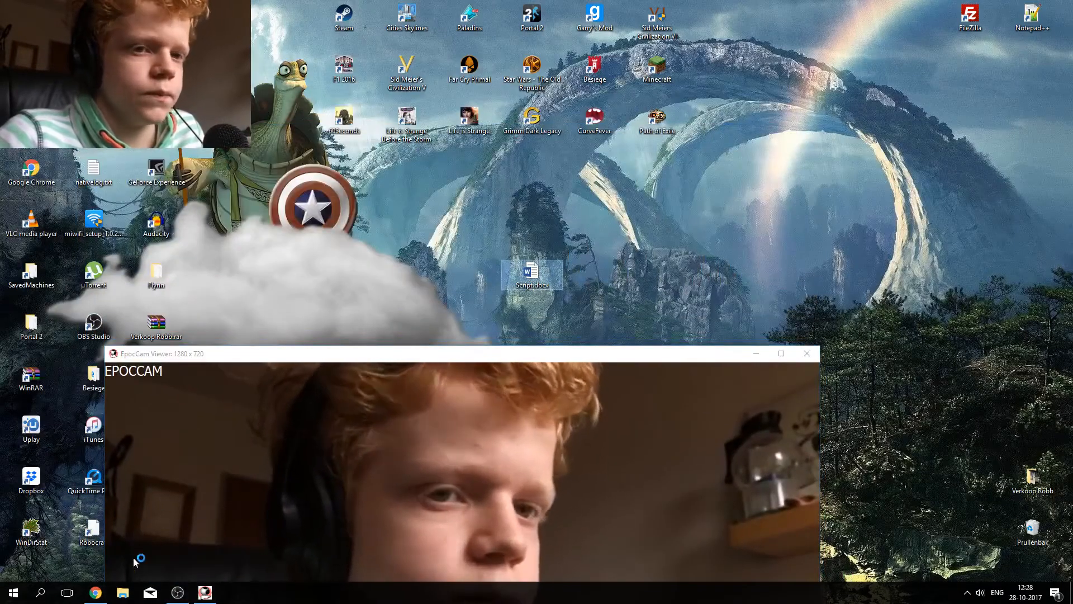
click(177, 591)
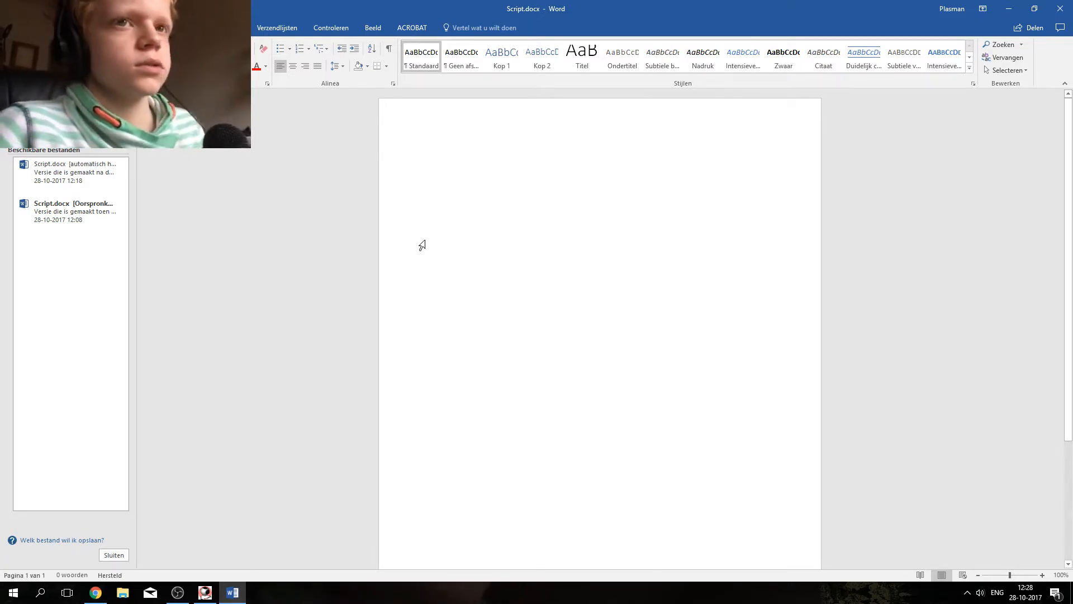
Step: Arrange Script.docx and Chrome side by side, with the live dashboard's stream preview and chat in view
click(1034, 9)
drag(531, 84, 1, 235)
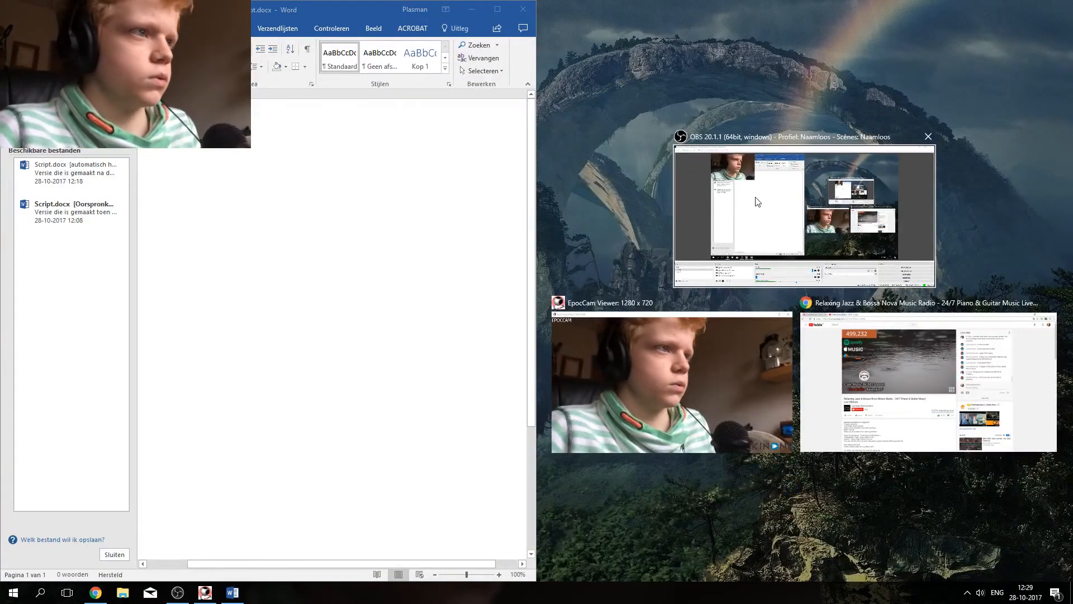
click(879, 343)
click(598, 20)
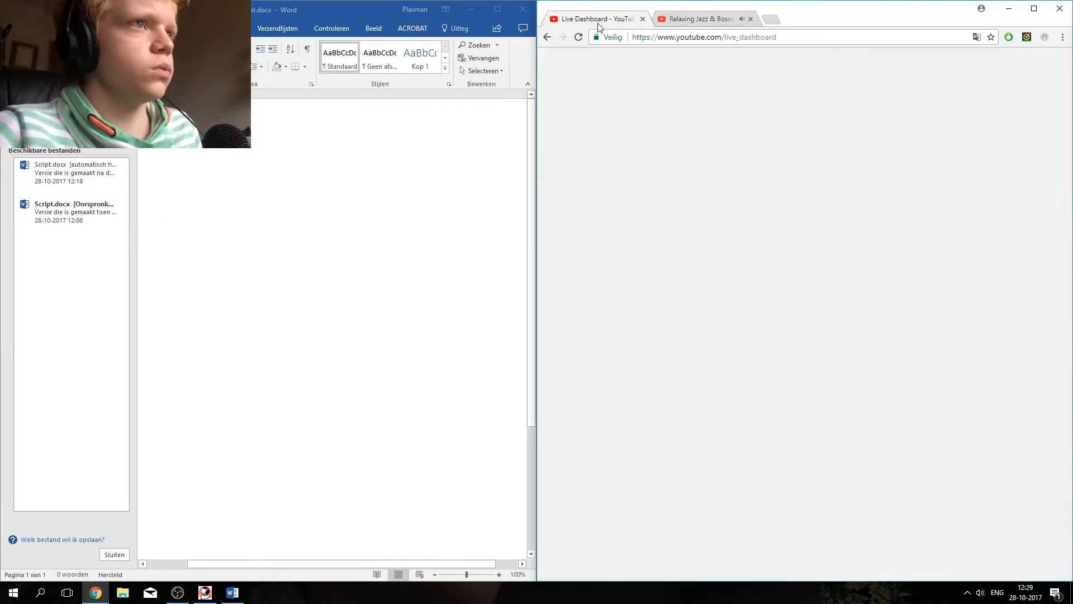
click(275, 223)
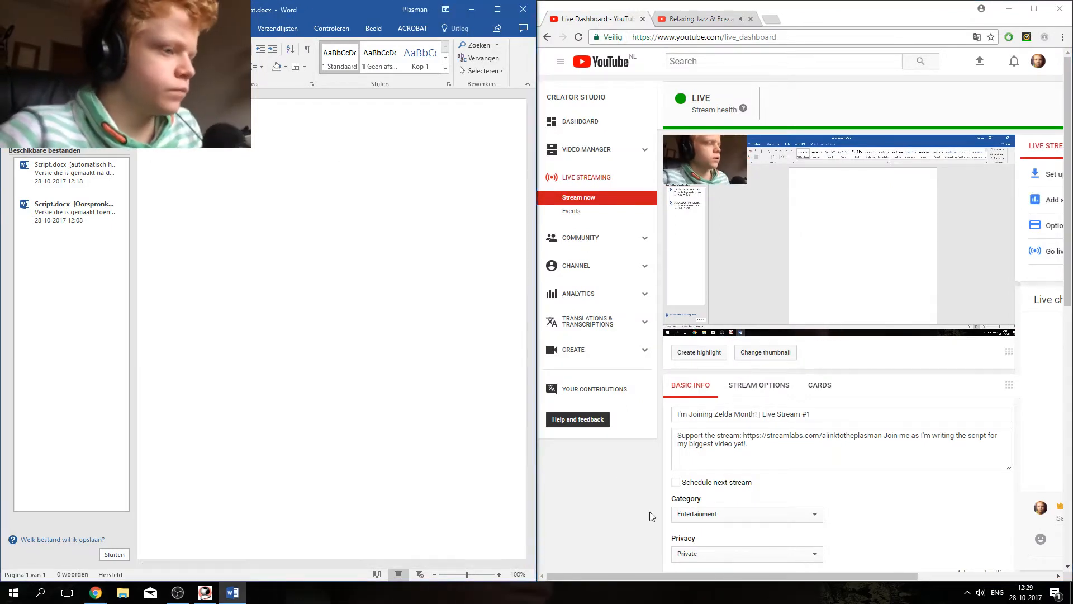
drag(717, 576, 803, 571)
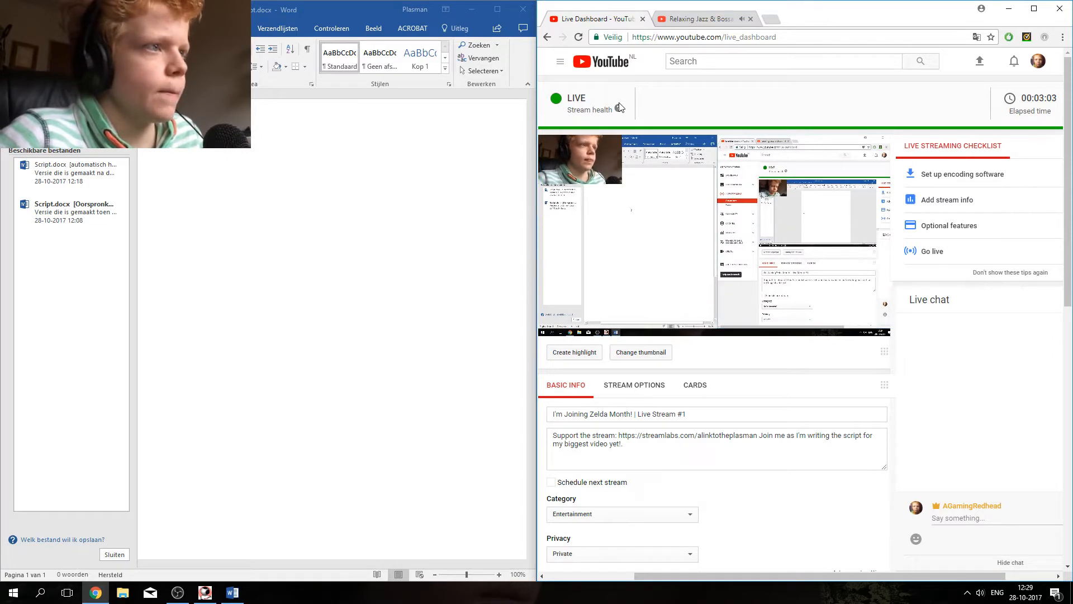
Step: Check the playback settings of the stream preview on the live dashboard
click(447, 241)
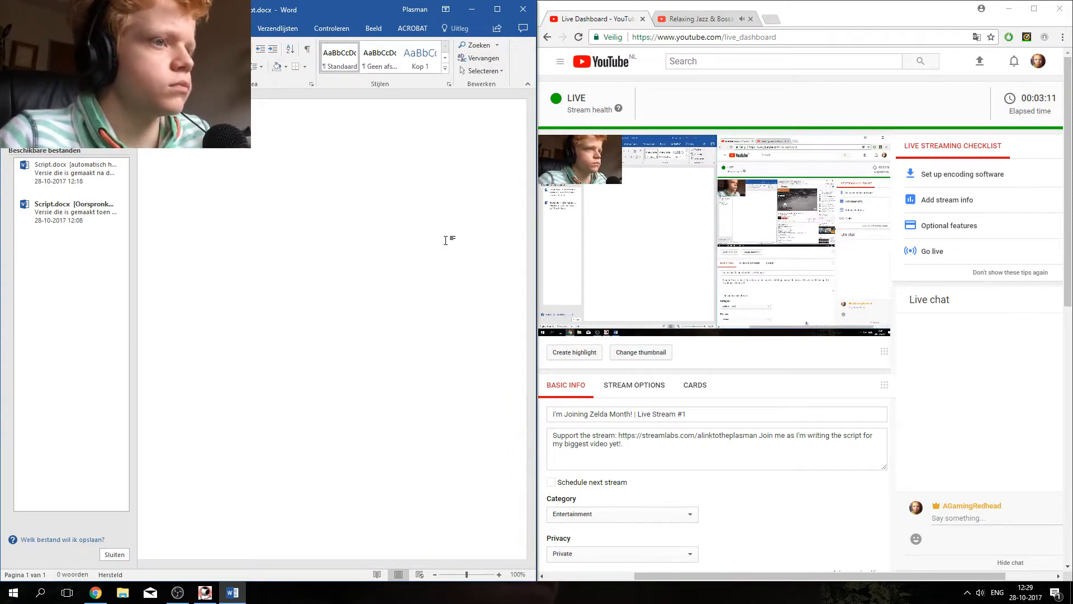
click(858, 325)
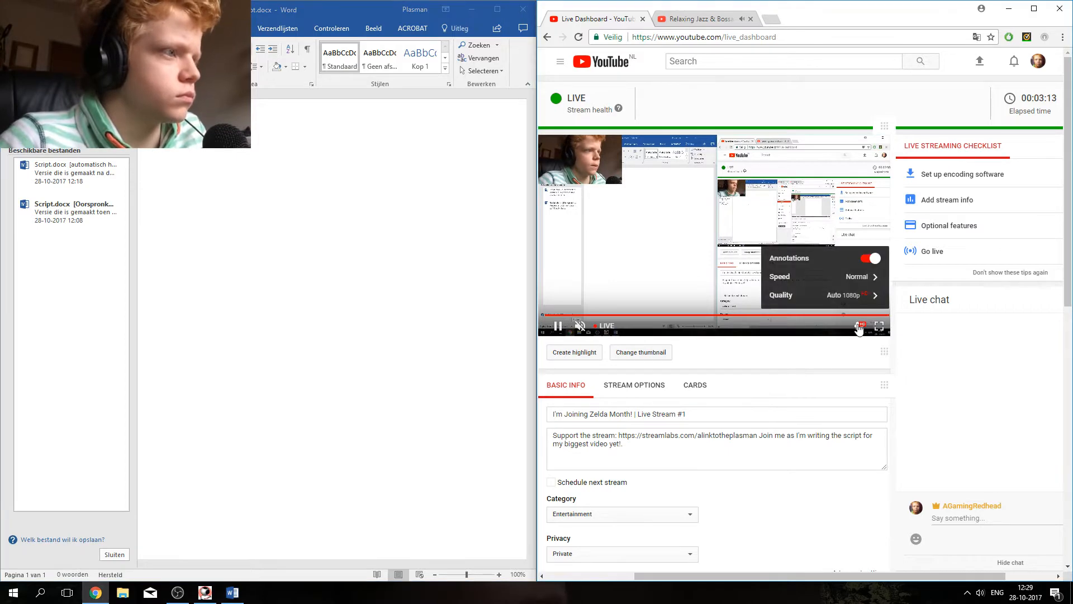
click(858, 325)
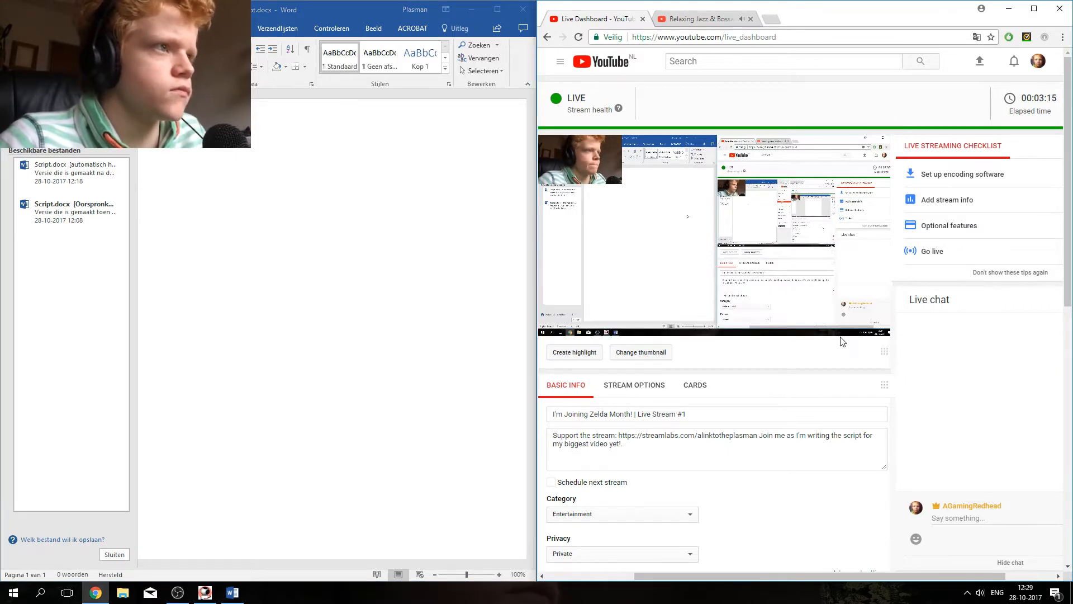
Step: Switch to OBS and look through its settings, including output, video, hotkeys, and the advanced audio monitoring device choices
click(178, 592)
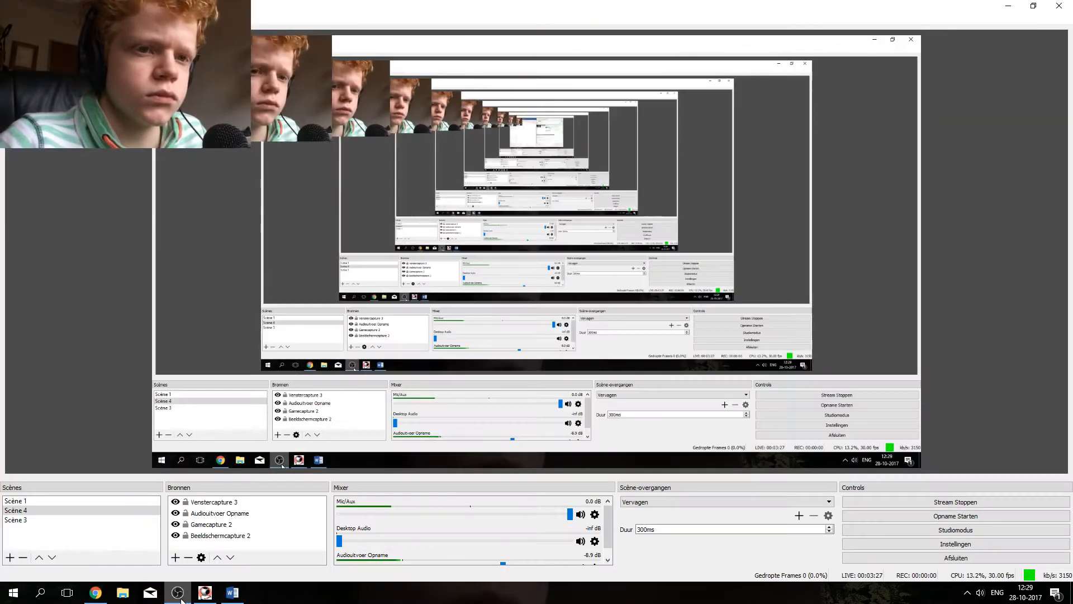
click(916, 543)
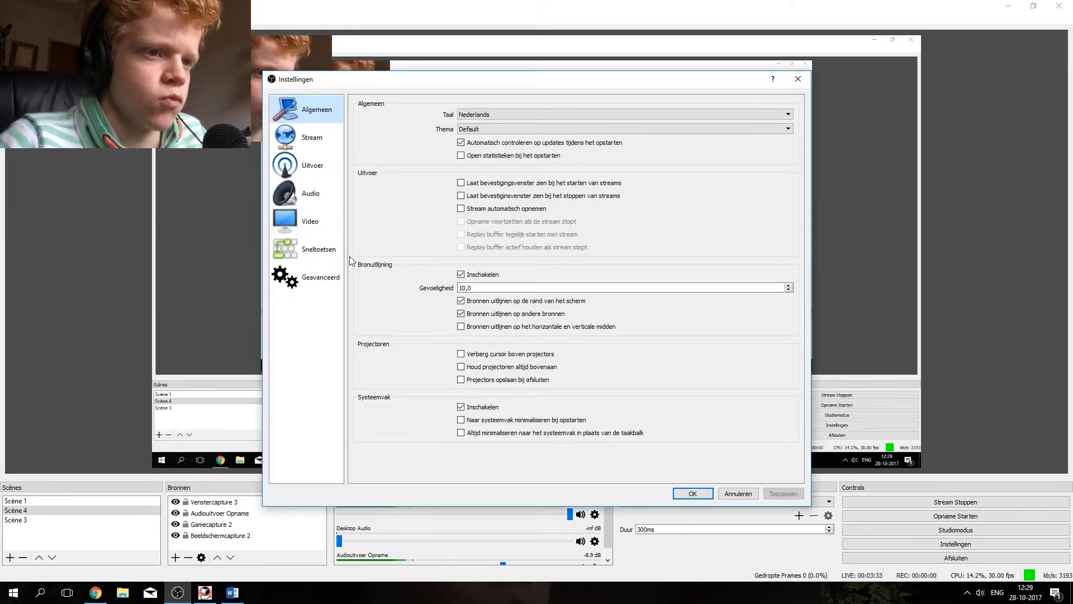
click(281, 137)
click(302, 168)
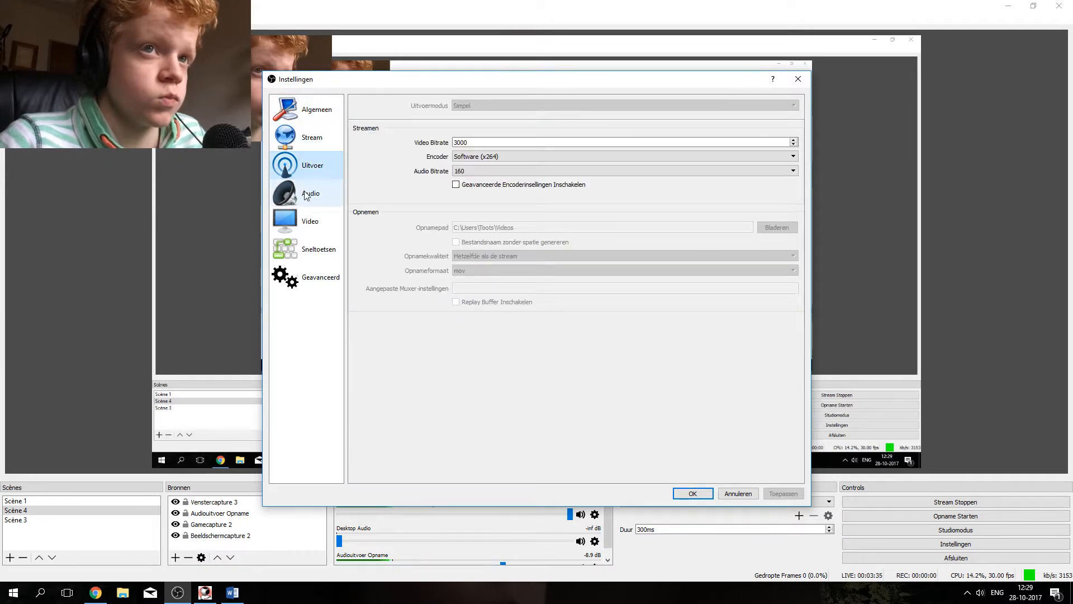
click(299, 227)
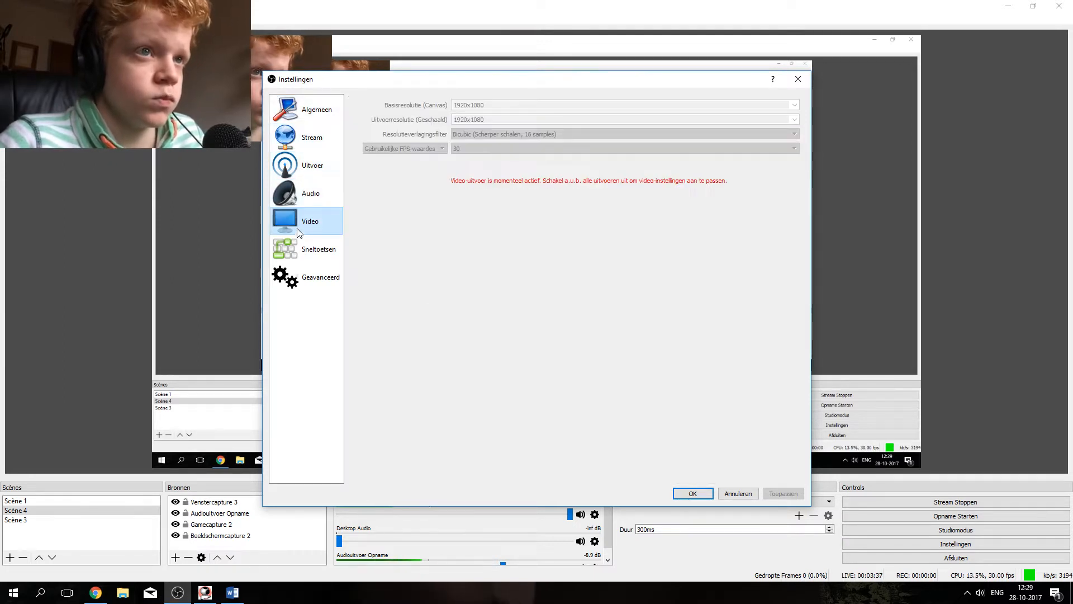
click(289, 251)
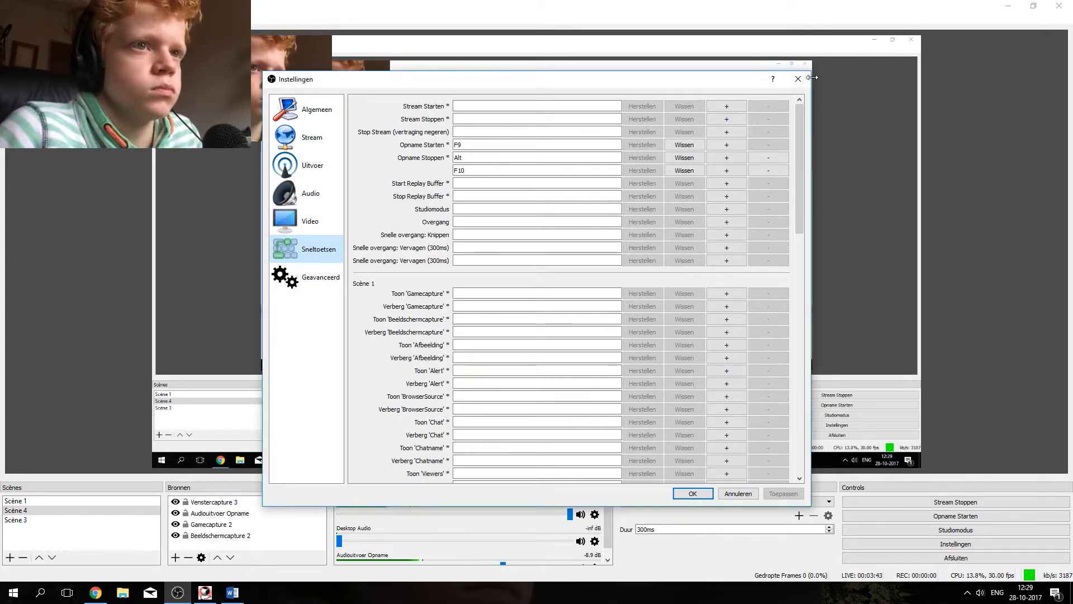
click(292, 279)
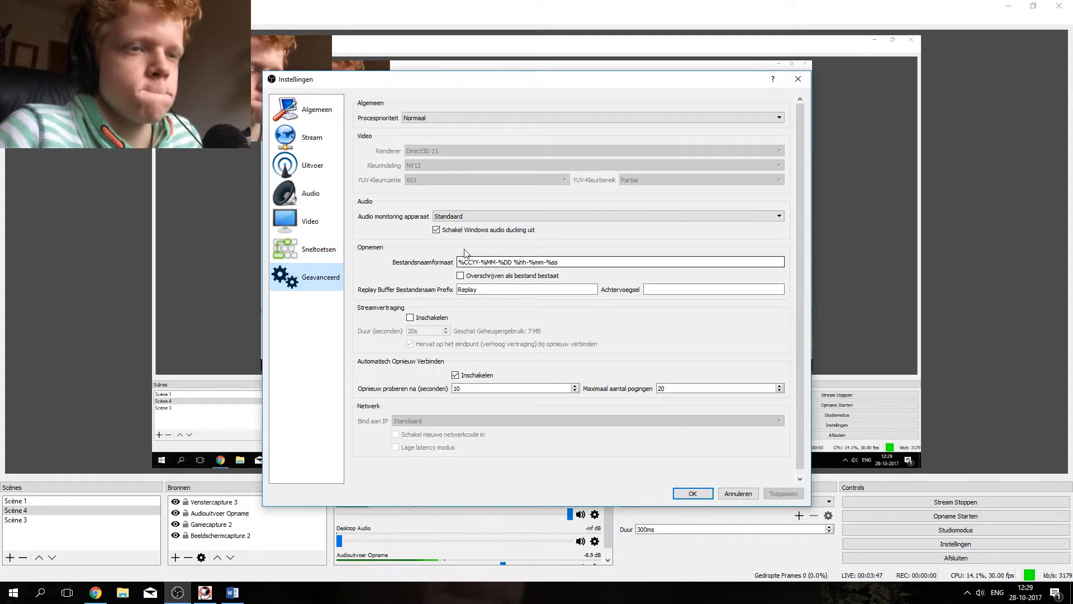
click(474, 217)
click(474, 216)
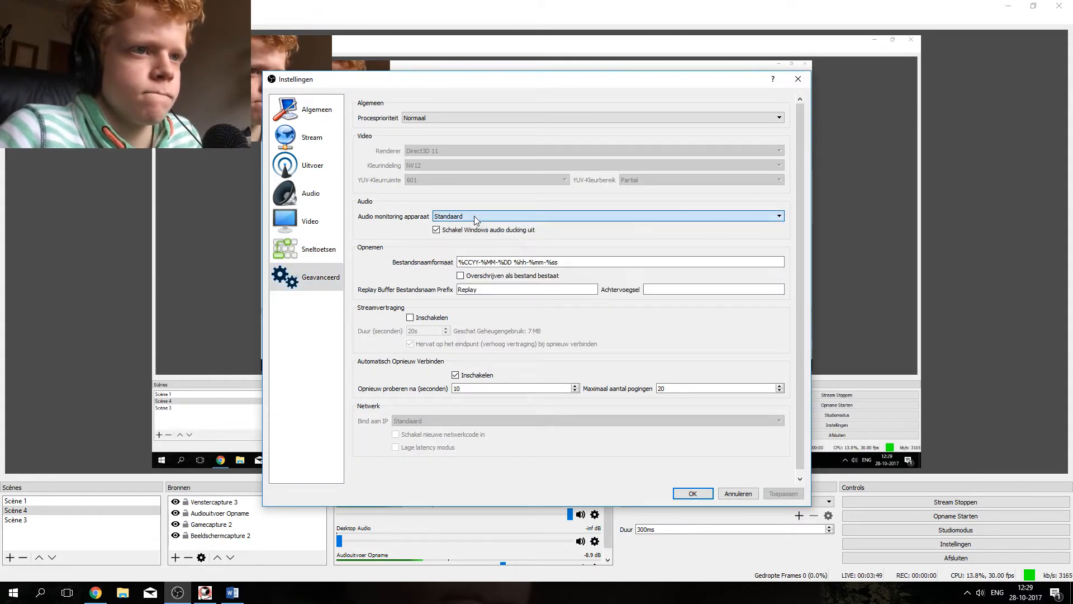
Step: Recheck the stream, output, general and video settings in OBS and close the settings without changes
click(311, 150)
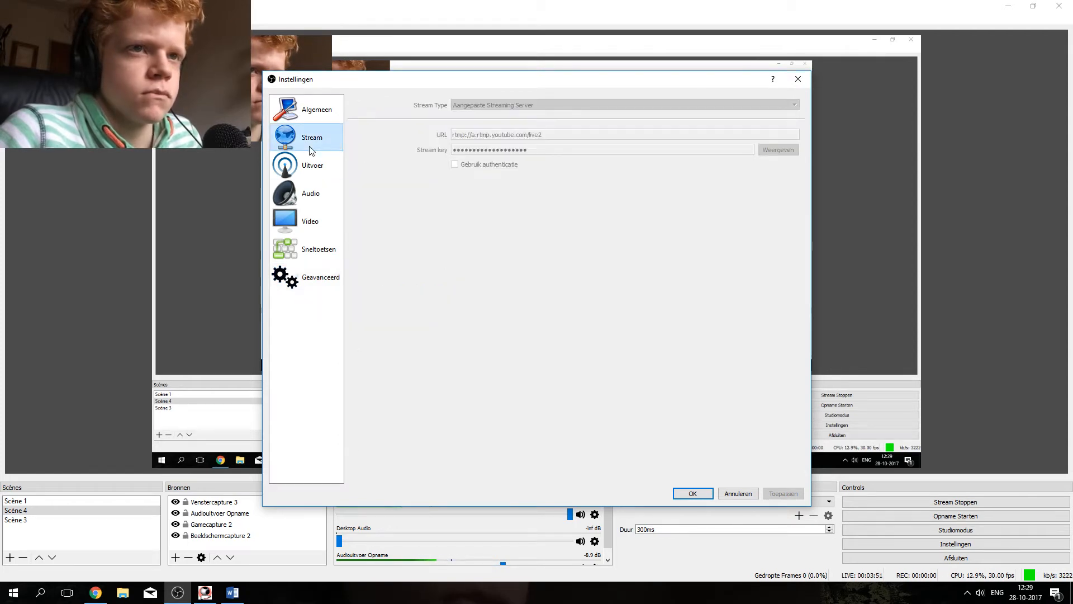
click(311, 165)
click(331, 112)
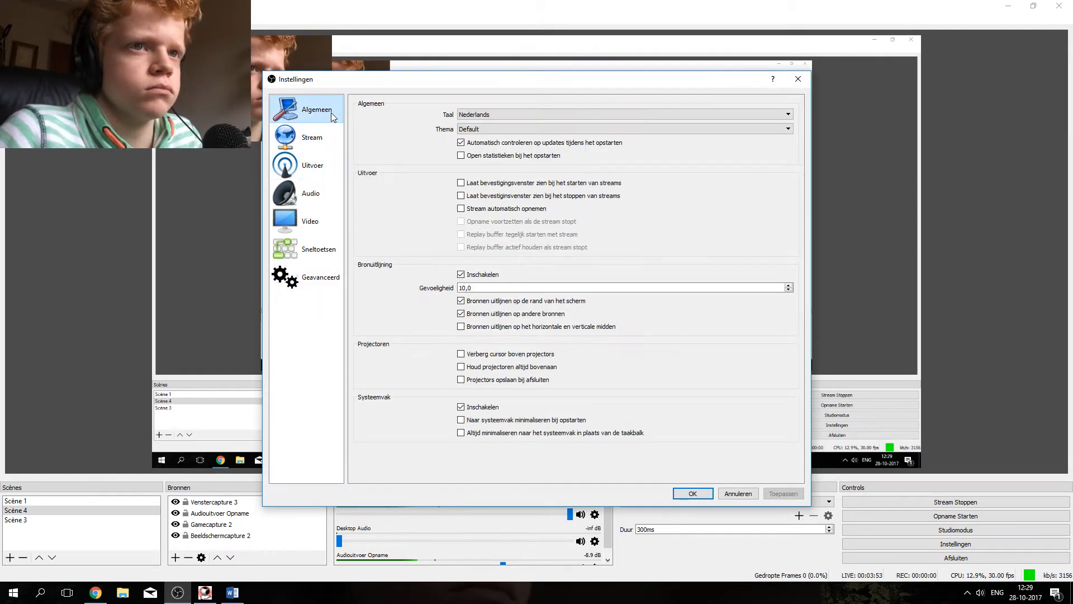
click(326, 137)
click(325, 120)
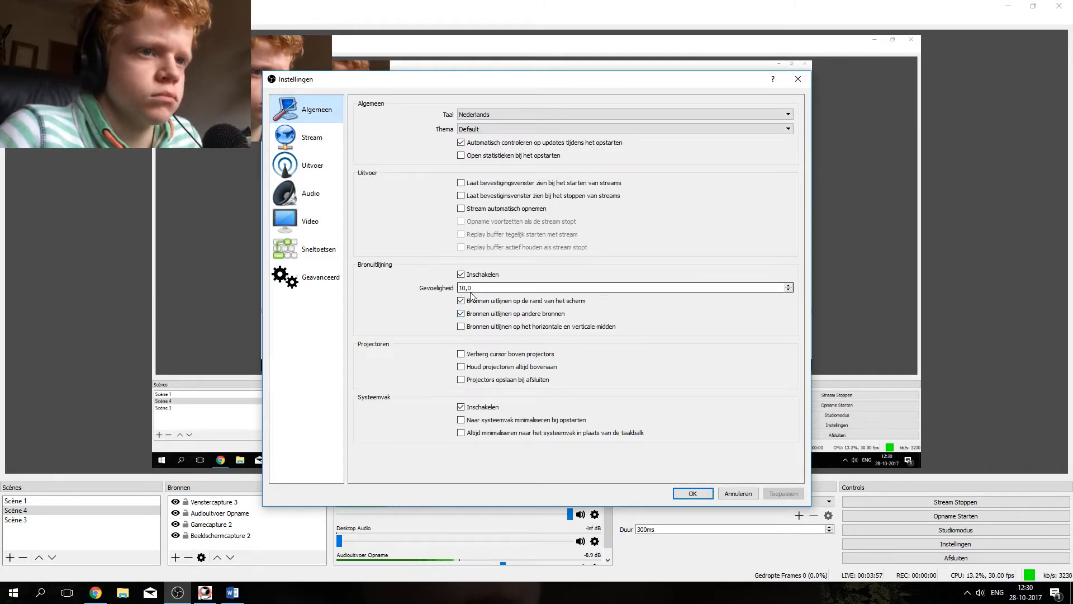
click(308, 219)
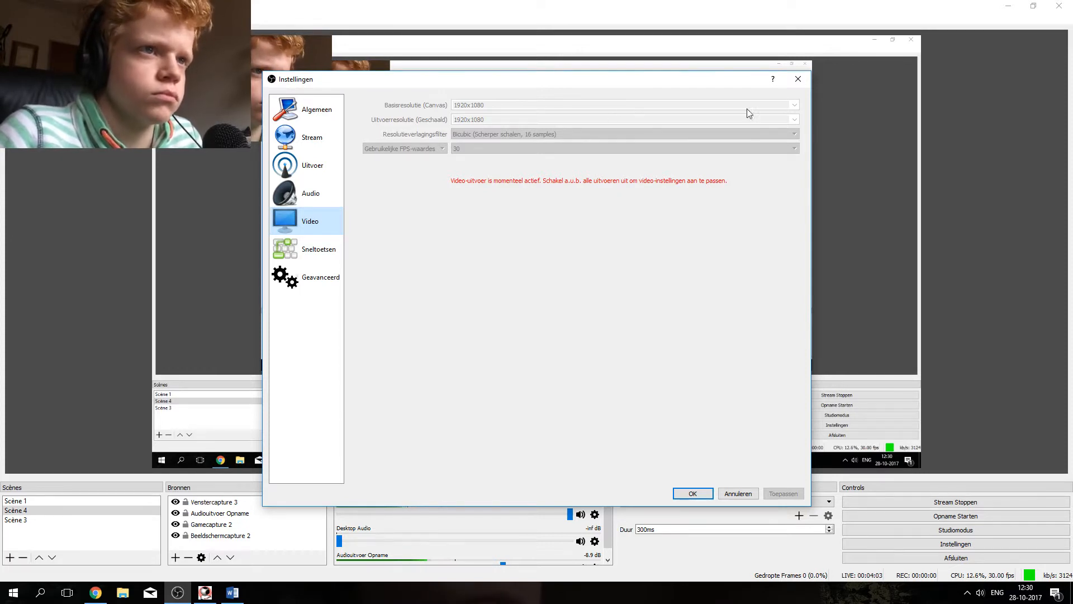
click(796, 80)
Step: Bring Chrome and Script.docx back side by side and write "Zelda Month" as the script's first line
click(94, 593)
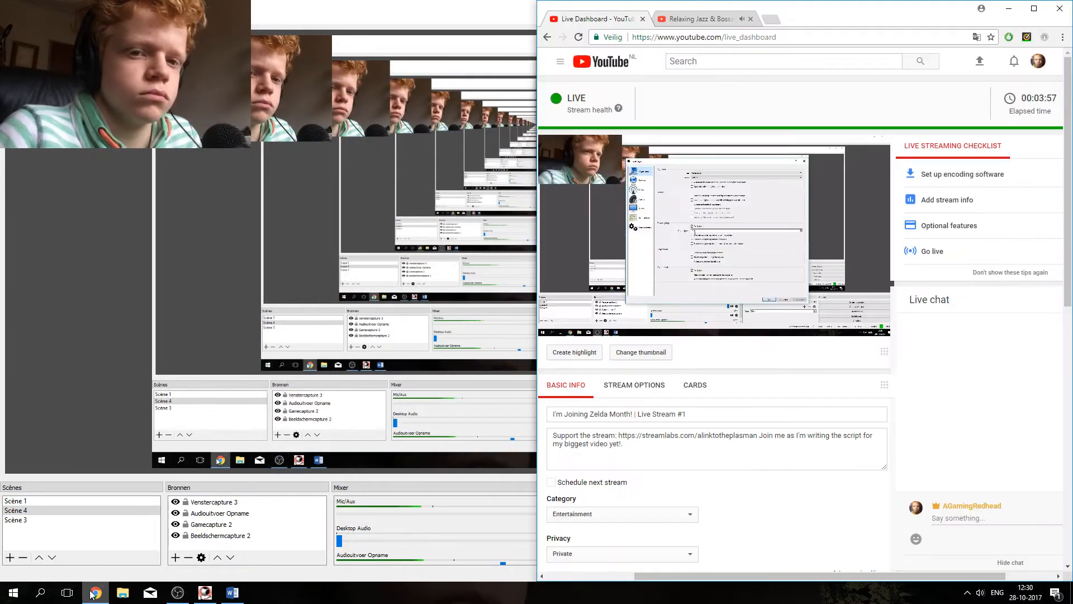
click(234, 594)
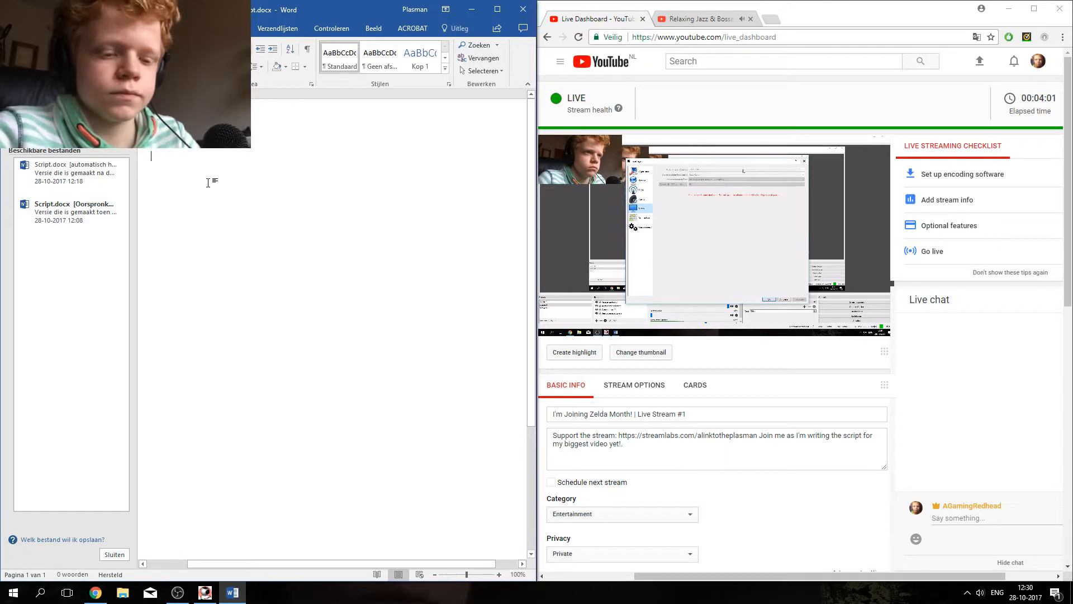
text(Z)
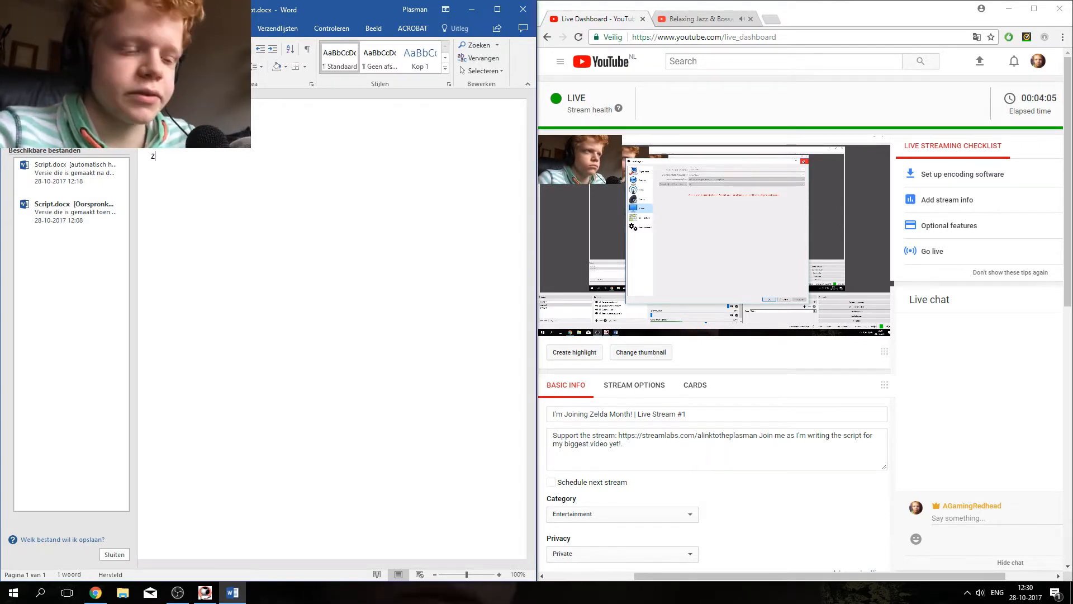
text(elda Mon)
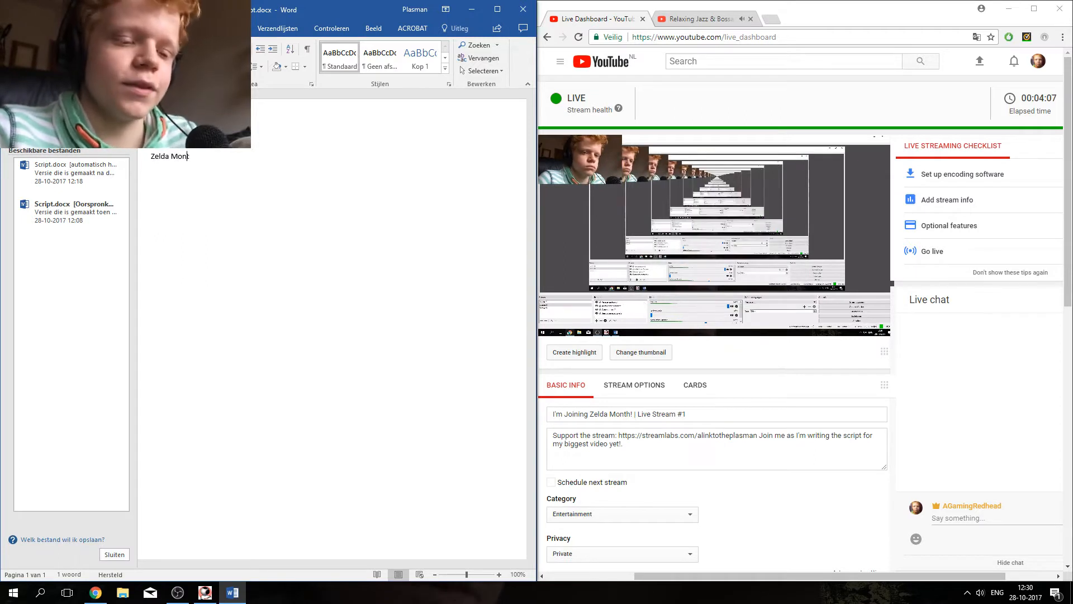
text(th)
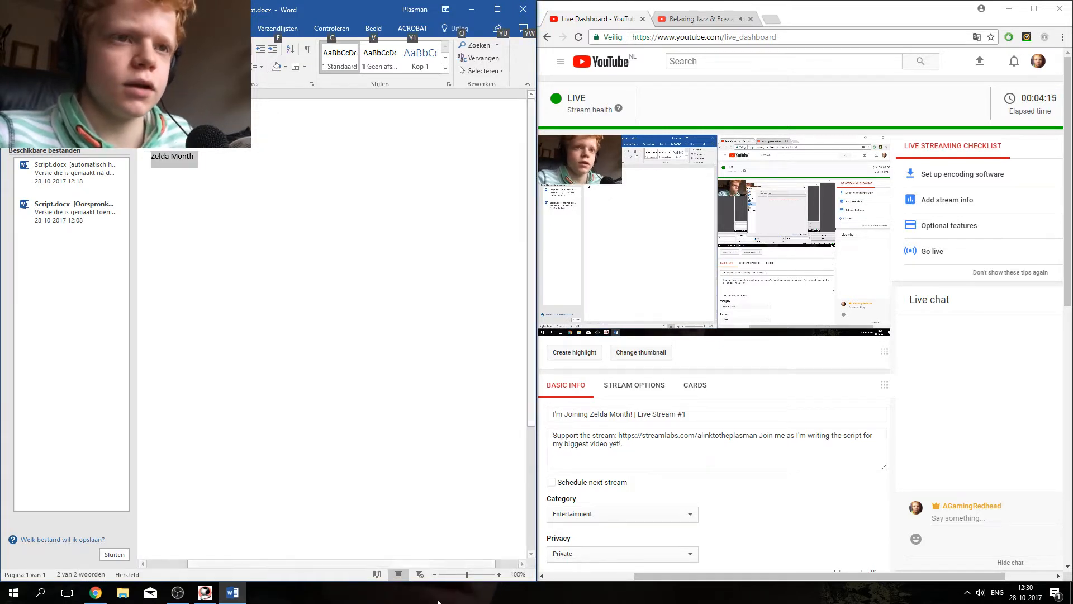
click(453, 575)
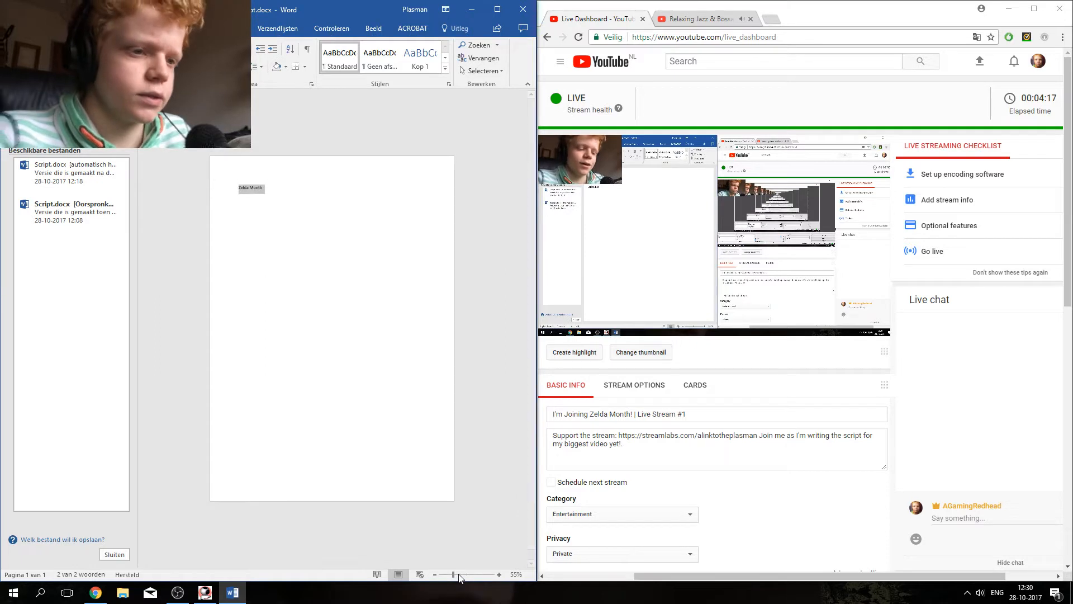
click(459, 575)
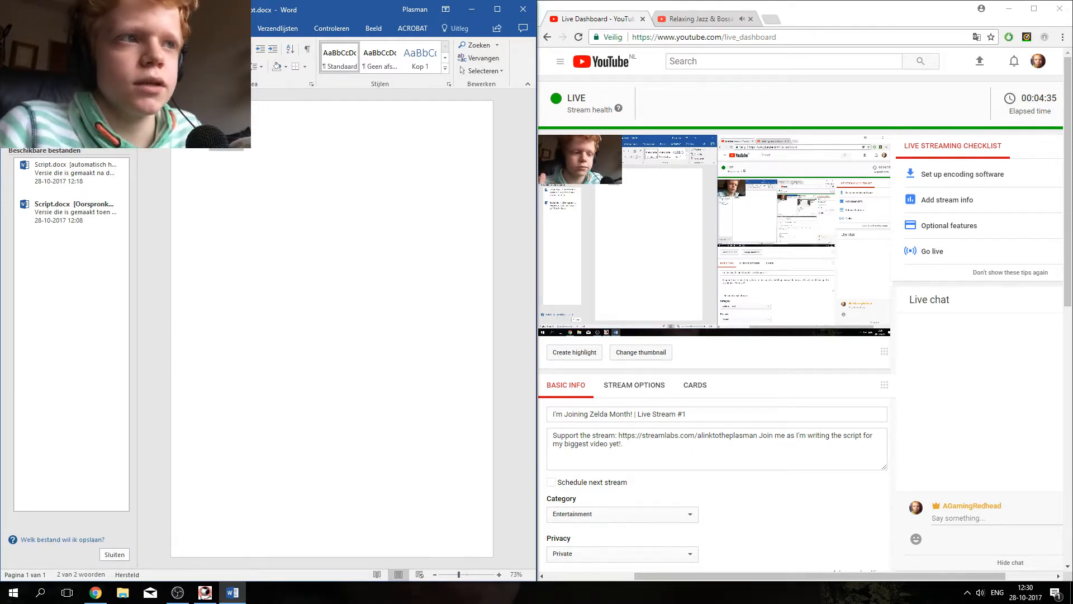
Step: Turn down the volume of the Relaxing Jazz & Bossa Nova music stream slightly
click(696, 19)
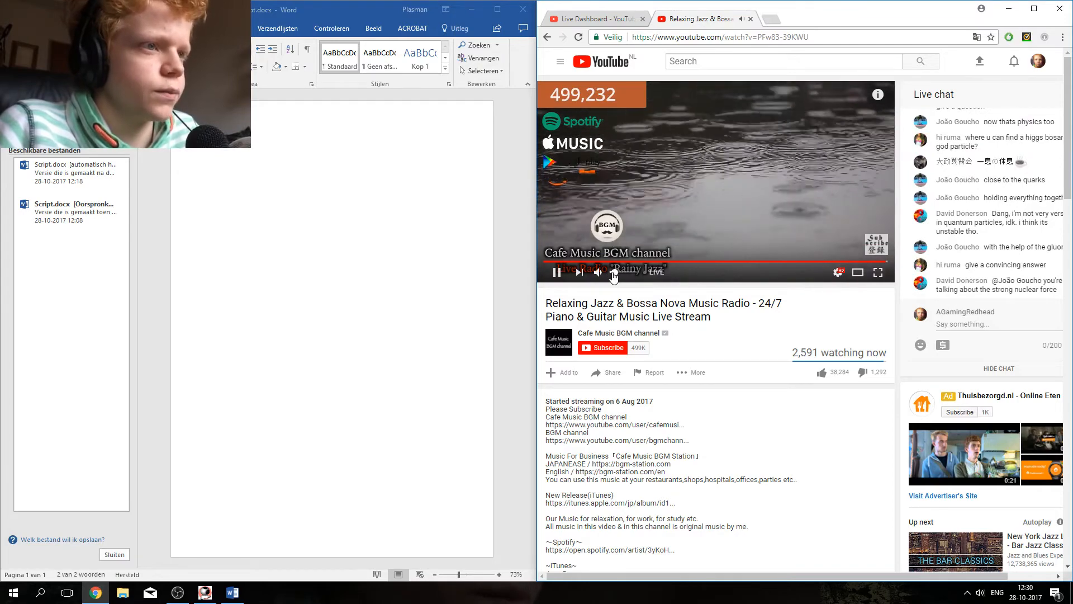
click(331, 183)
click(600, 7)
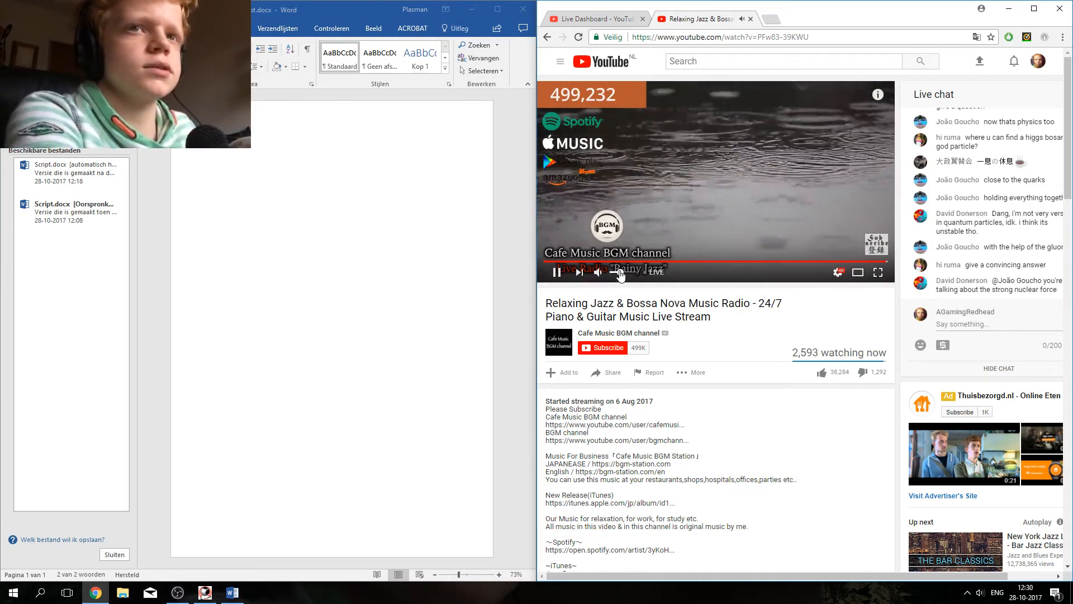
drag(619, 271, 614, 272)
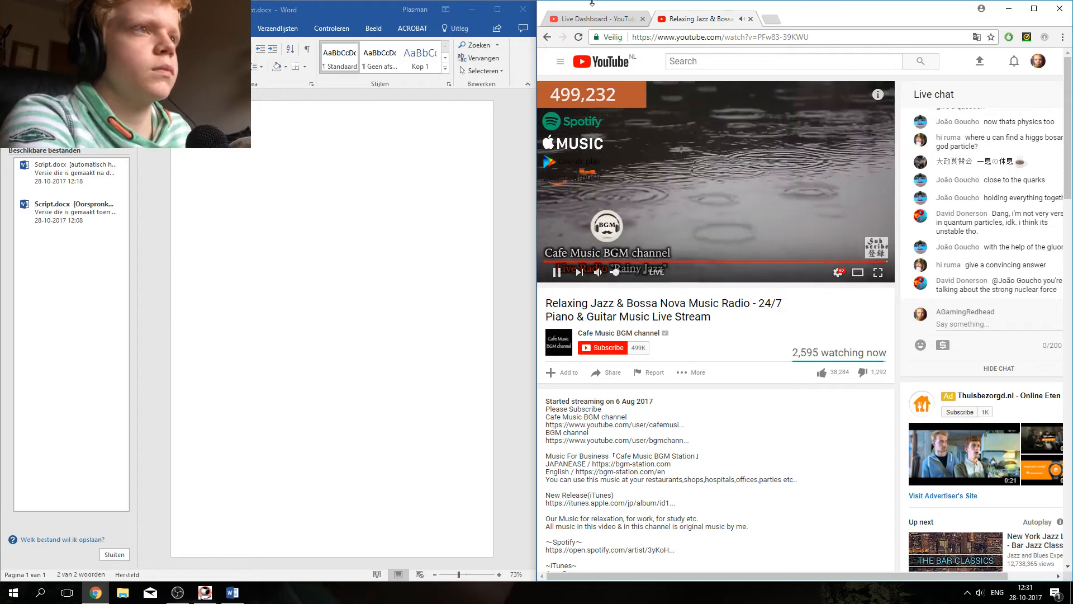
Step: Return to the live dashboard and bring the viewer count and the full live chat into view
click(586, 21)
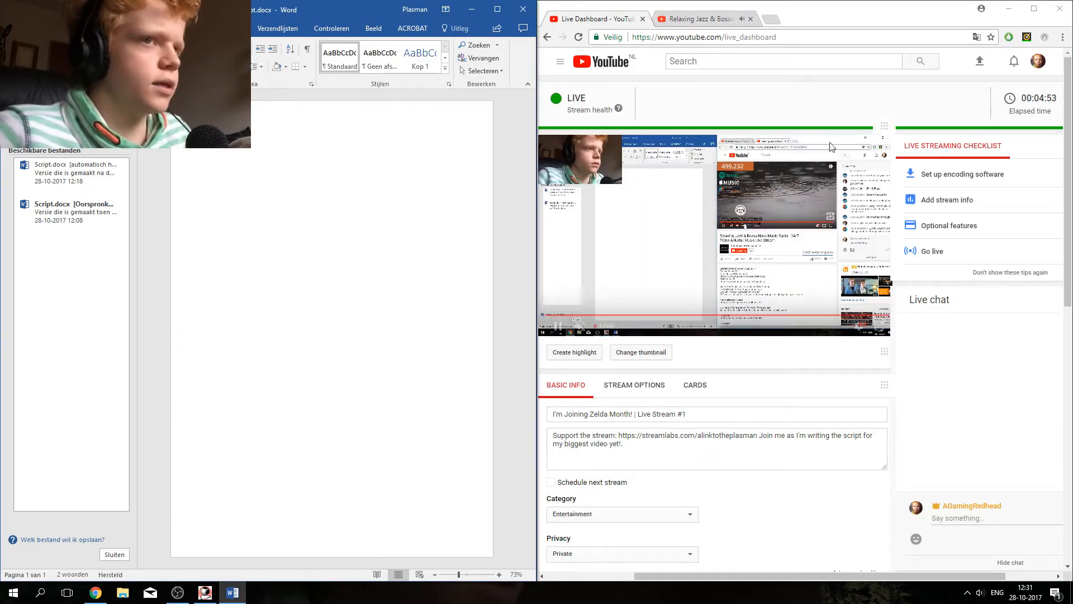
scroll(939, 239, down, 3)
scroll(843, 529, up, 3)
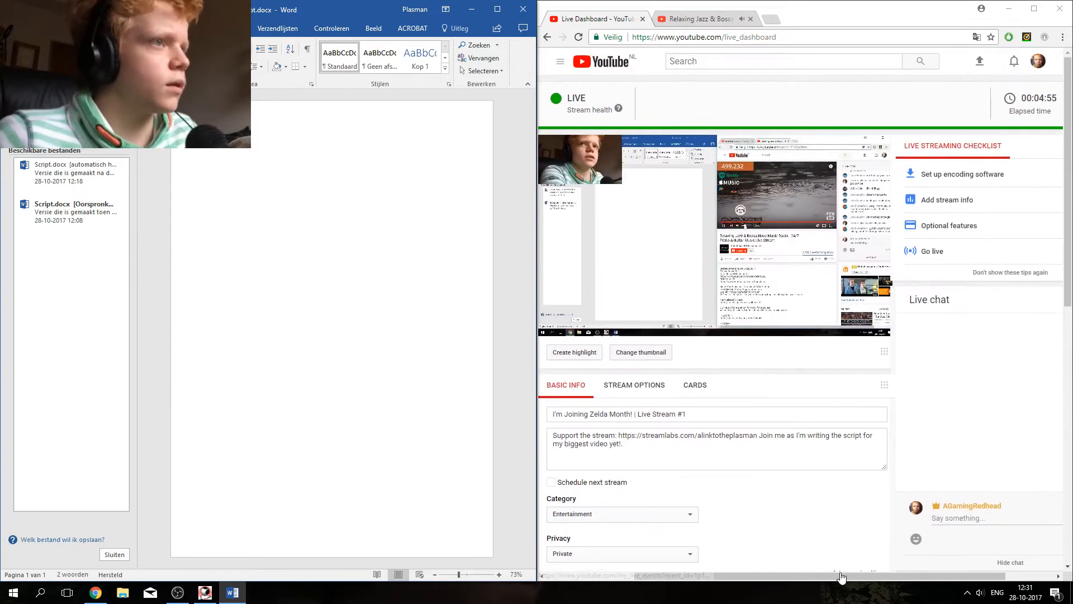
drag(842, 576, 889, 577)
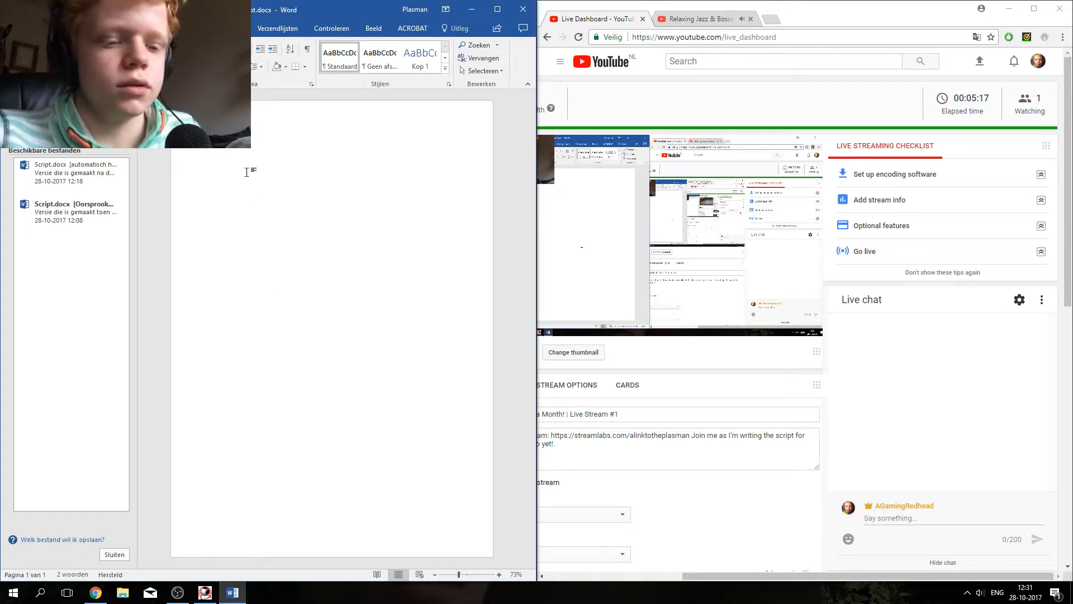
Step: Add a third word after "Zelda Month" in the script's heading and select the whole line
text(eo)
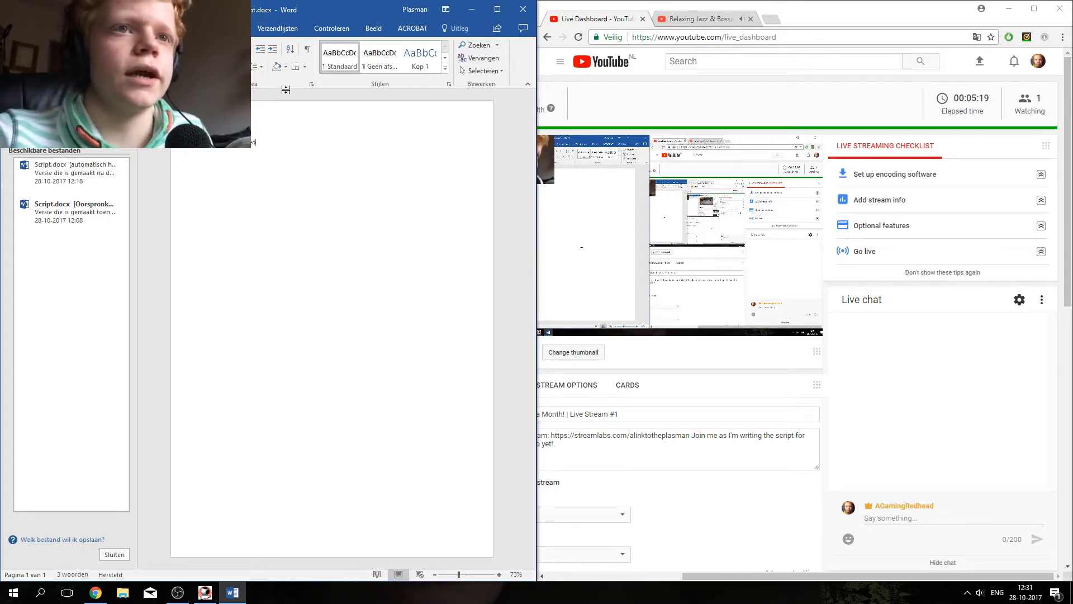
drag(259, 148, 170, 153)
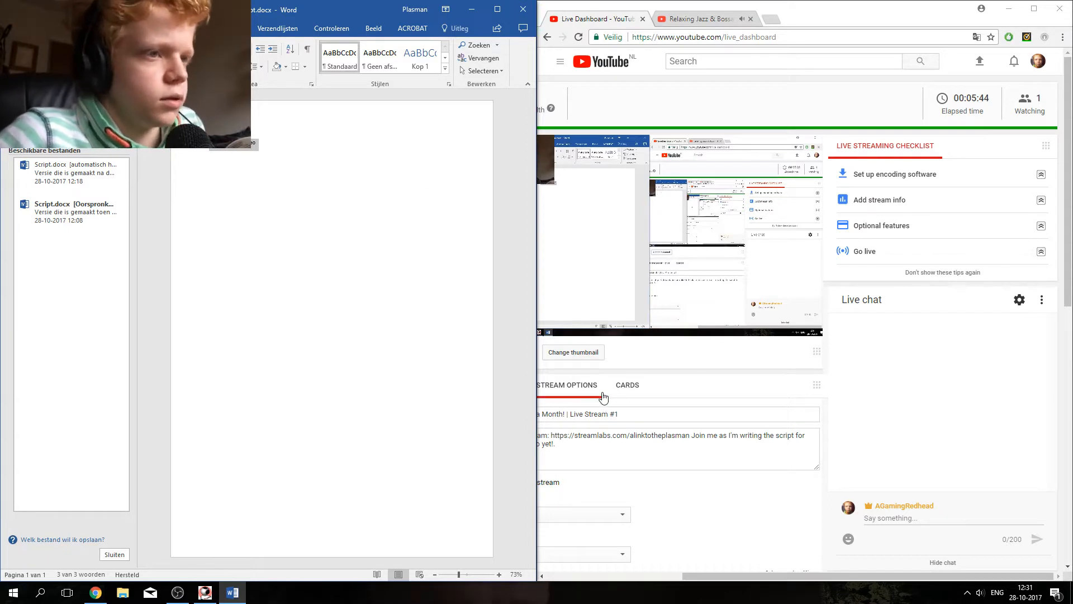
Step: Add a video card to the live stream that links to the upload "I LOST MY VOICE!" from the Life is Strange series
click(627, 384)
click(647, 422)
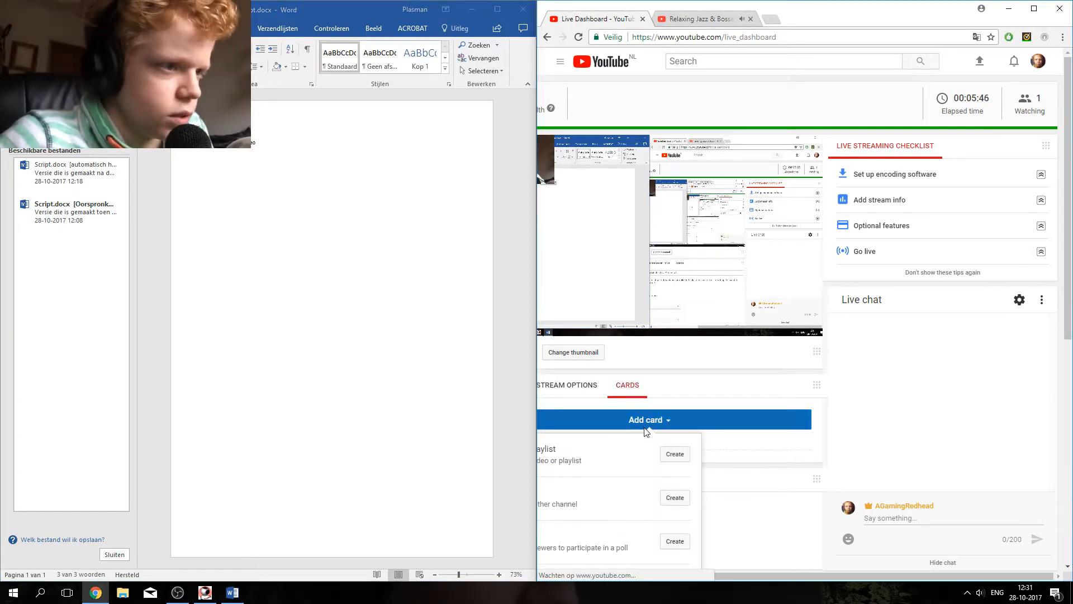
click(675, 454)
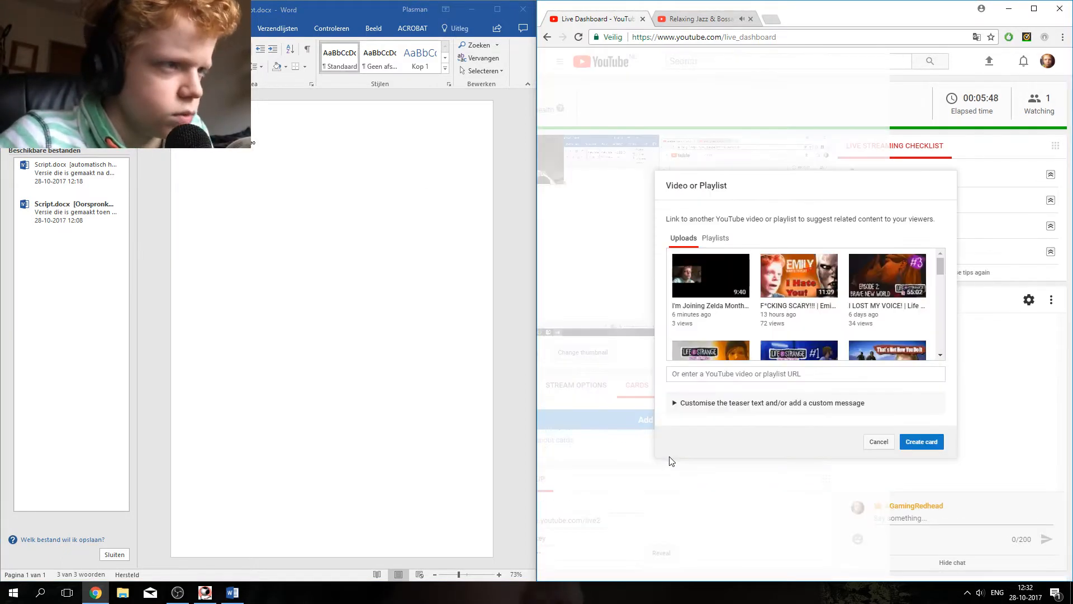
scroll(817, 280, down, 1)
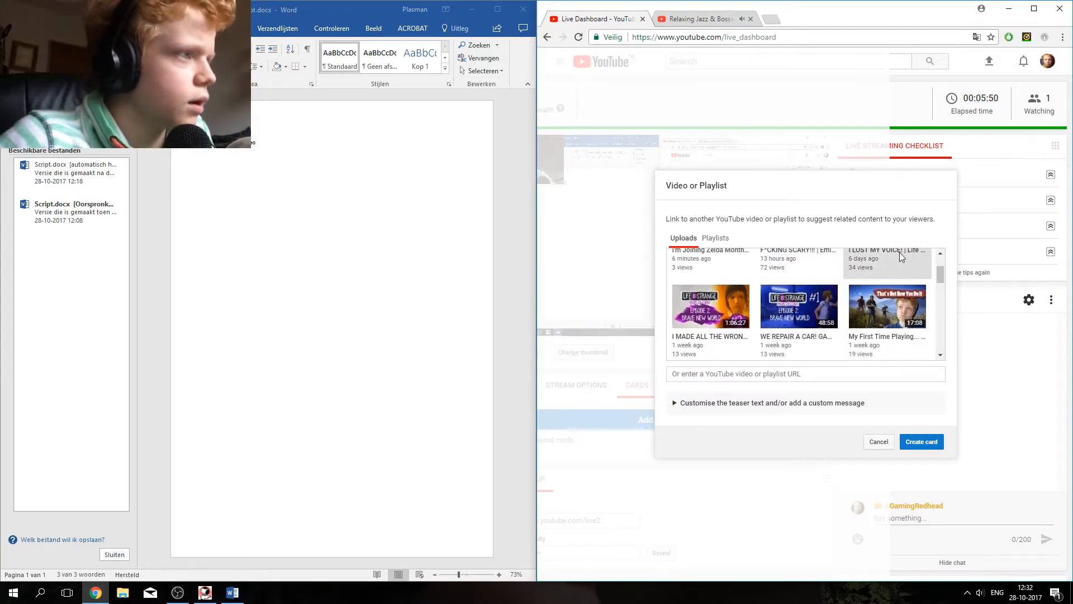
click(930, 445)
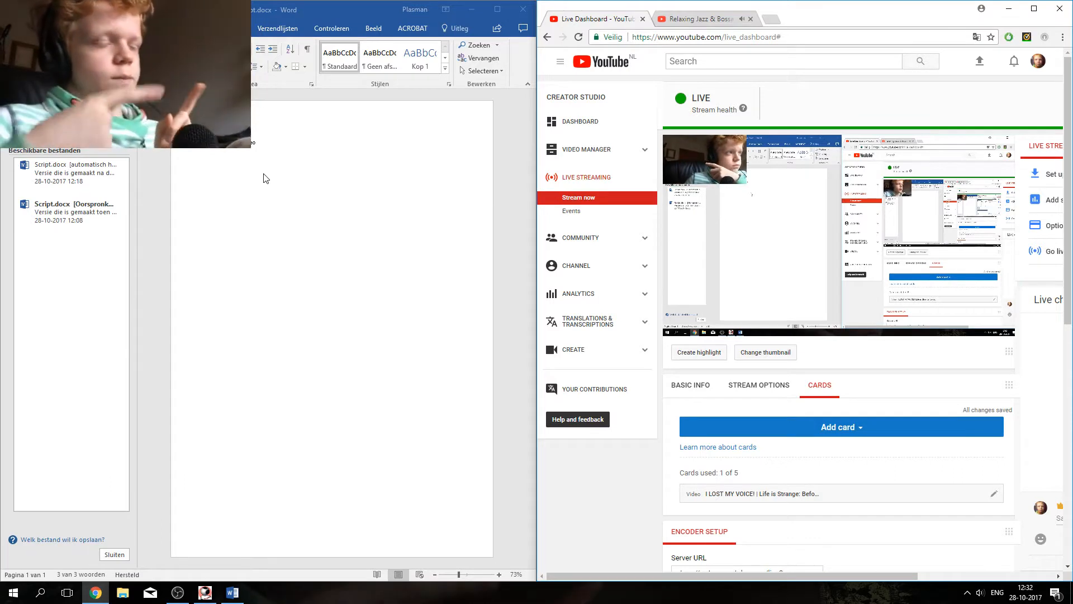
Step: Return to Script.docx and select its heading line again
click(414, 241)
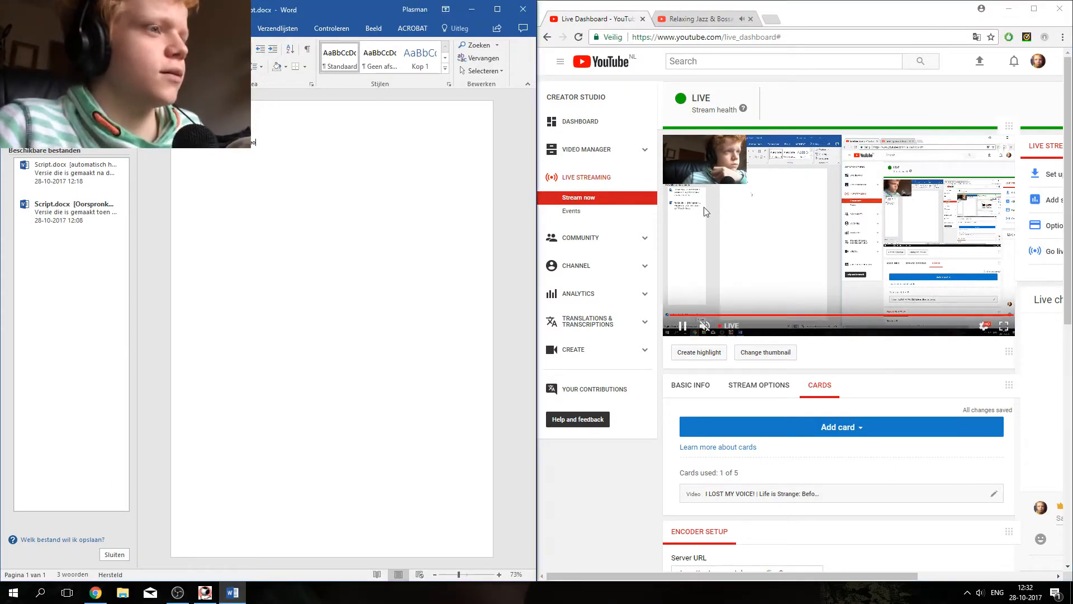
drag(269, 152, 206, 146)
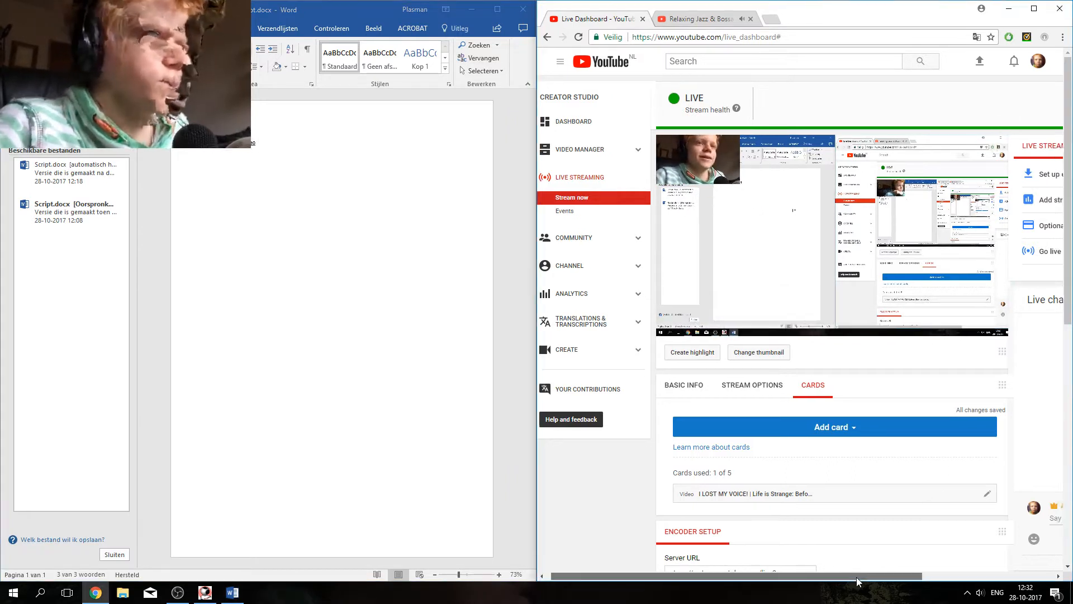
Step: Review the live chat settings on the dashboard and close them without changes
drag(856, 576, 968, 573)
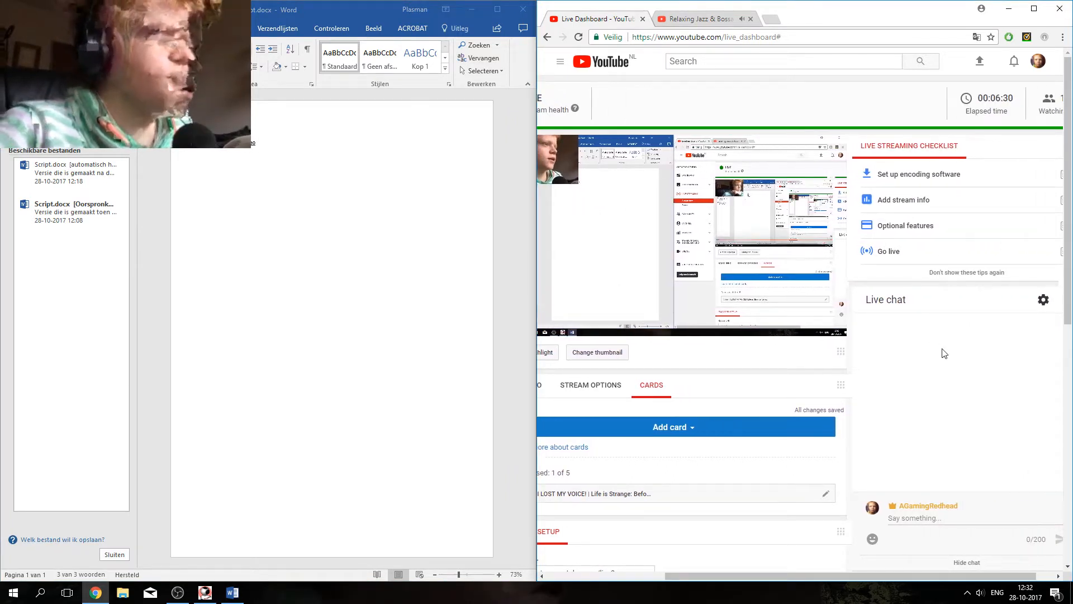
click(1043, 300)
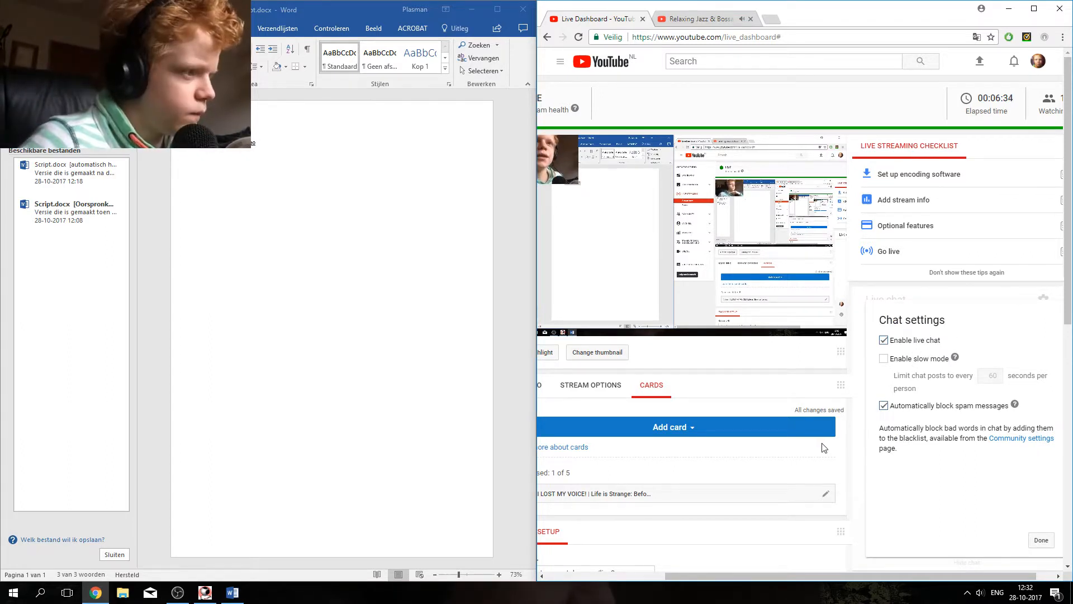
click(1049, 545)
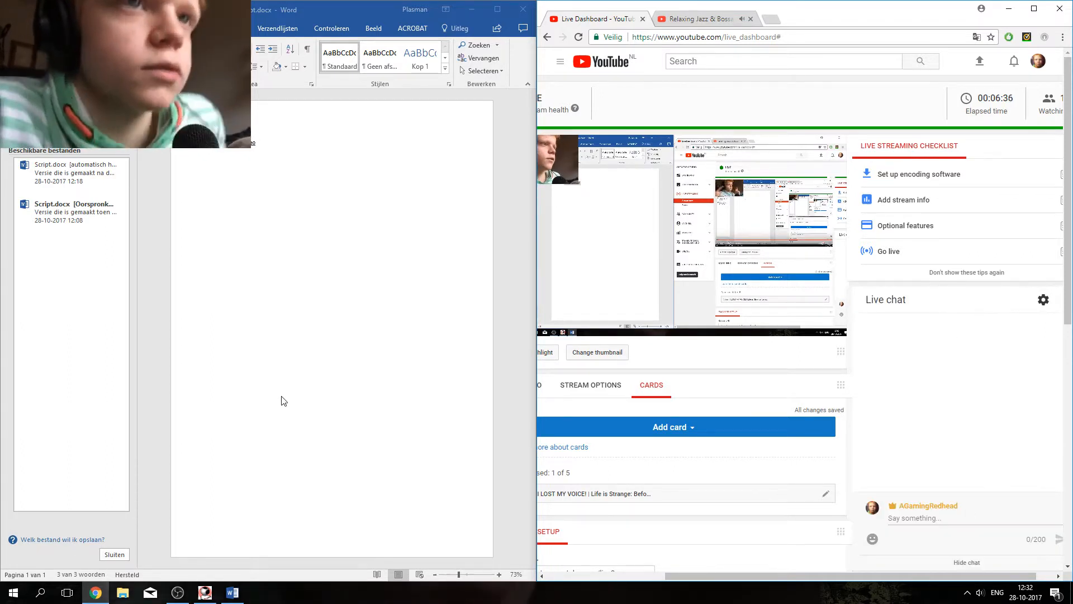
Step: Bring the live dashboard's viewer count and full live chat panel into view
scroll(810, 414, down, 3)
scroll(809, 414, up, 3)
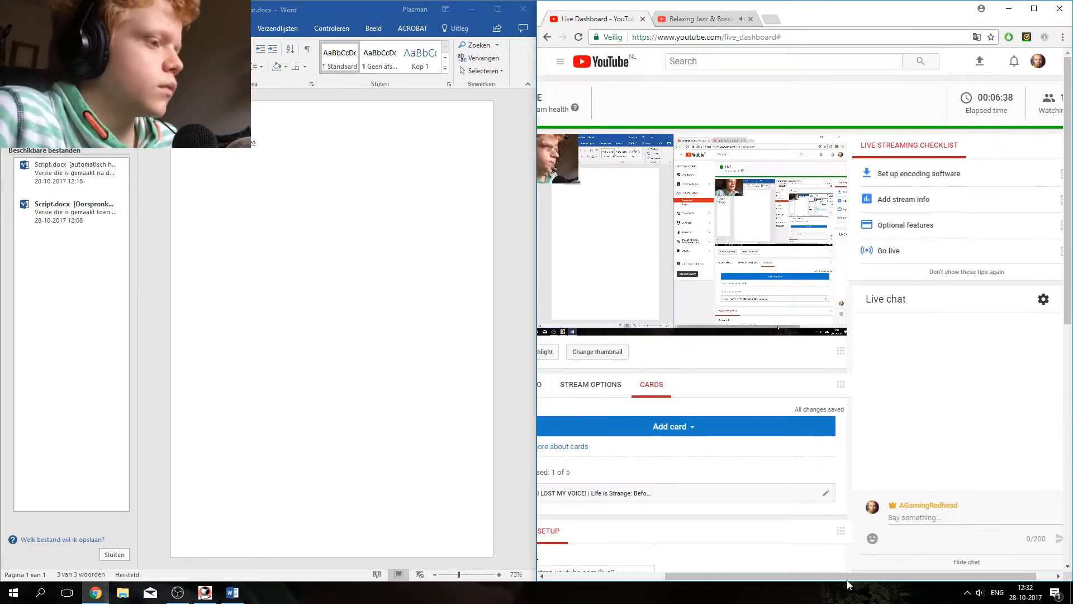
drag(847, 577, 894, 576)
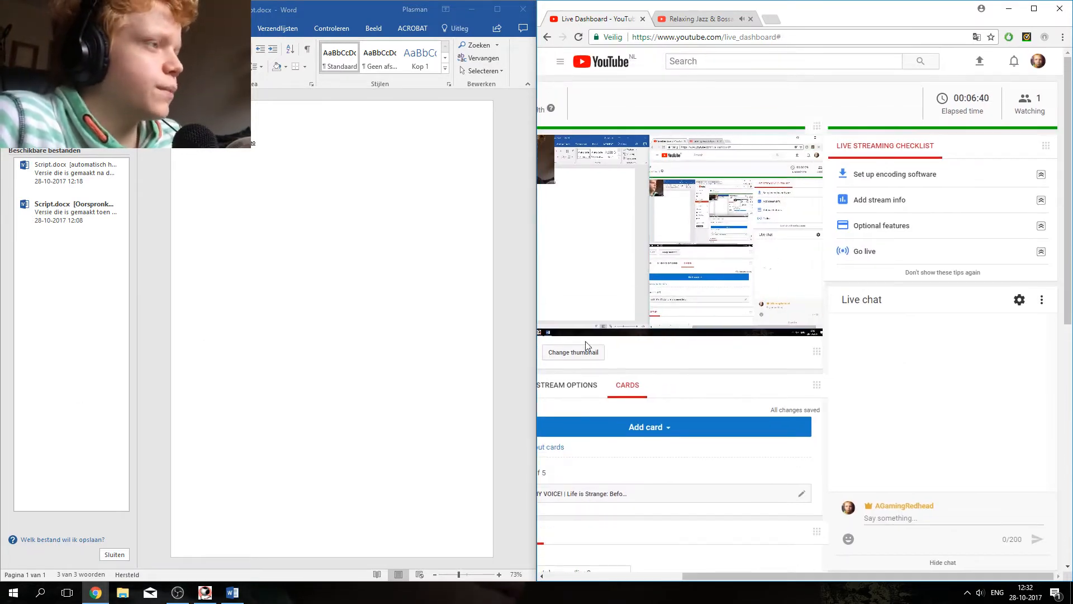
Step: Delete the surplus spacing in front of "Zelda Month Video" in the script until the whole heading fits on one line
click(255, 160)
click(210, 152)
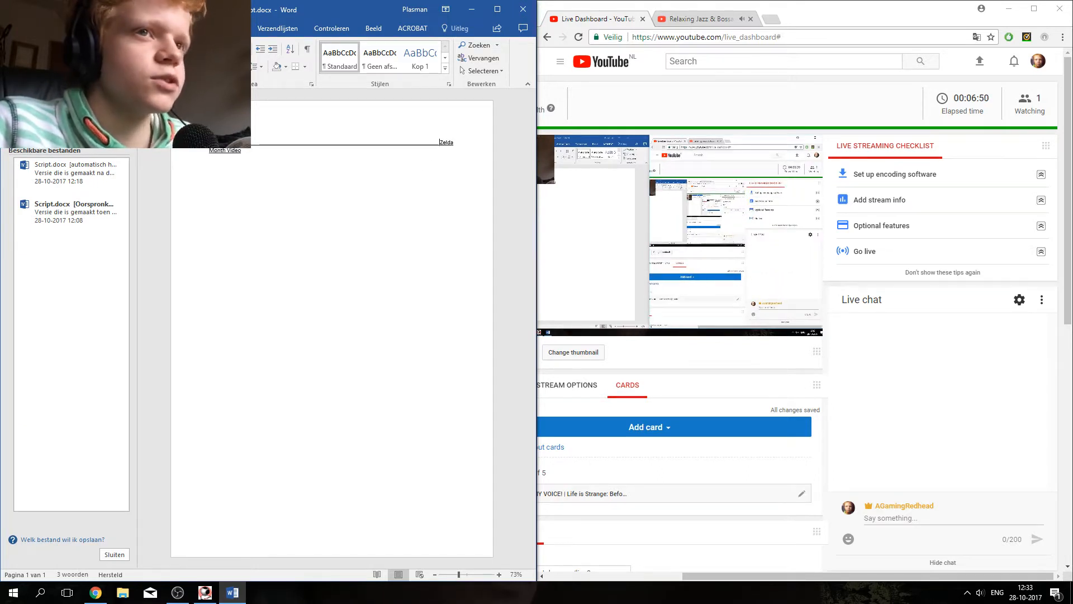
key(BackSpace)
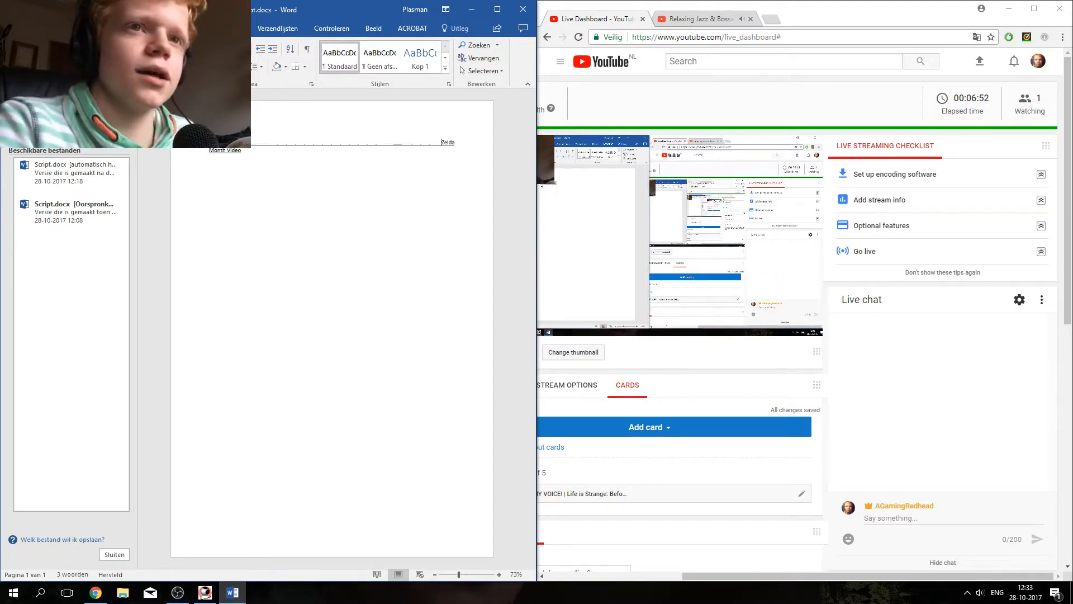
key(BackSpace)
key(BackSpace)
key(BackSpace)
key(BackSpace)
key(BackSpace)
key(BackSpace)
key(BackSpace)
key(BackSpace)
key(BackSpace)
key(BackSpace)
key(BackSpace)
key(BackSpace)
key(BackSpace)
key(BackSpace)
key(BackSpace)
key(BackSpace)
key(BackSpace)
key(BackSpace)
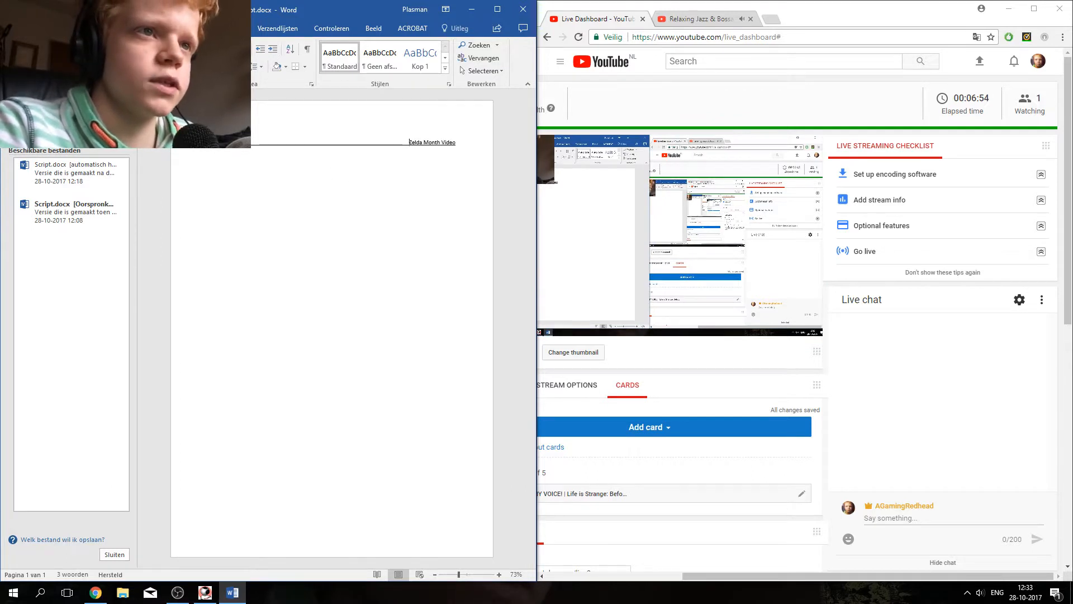
Step: Add the bold subheading "Skyward Sword." below the script's title and start a new line under it
key(Return)
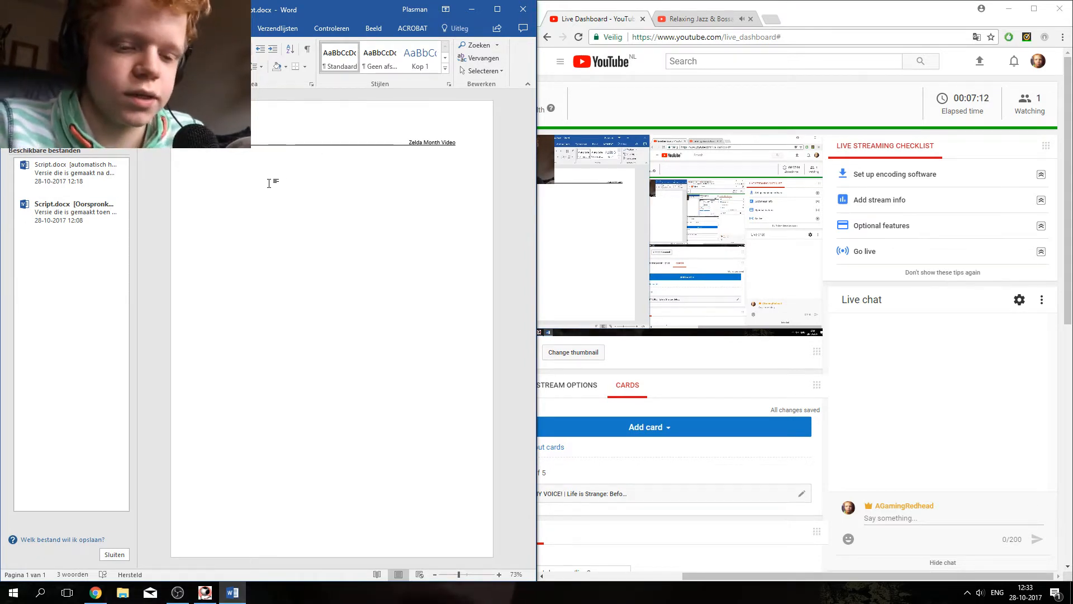
text(Skywa)
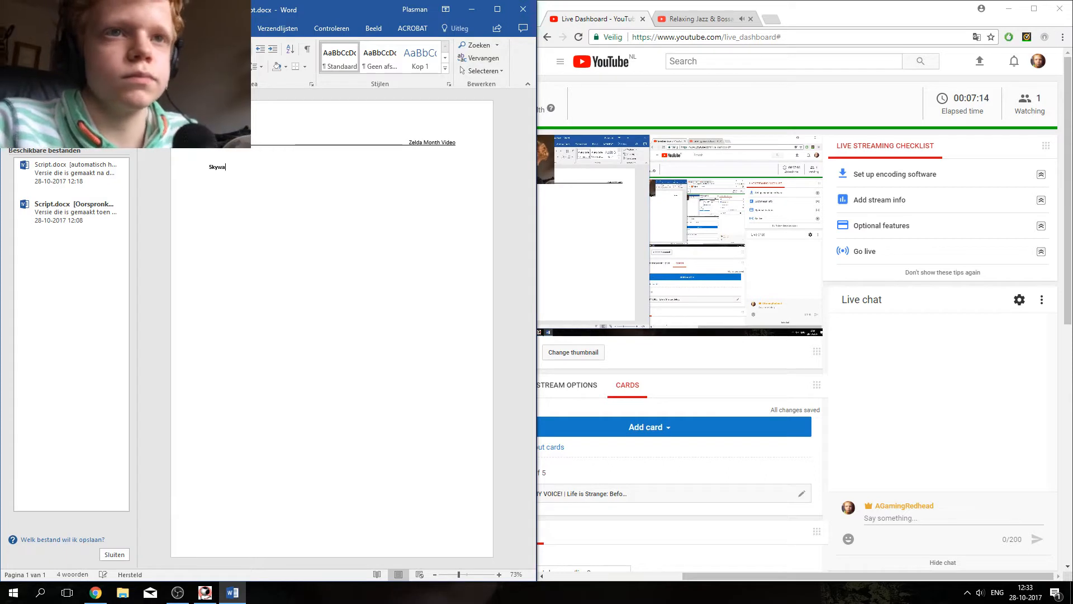
text(rd)
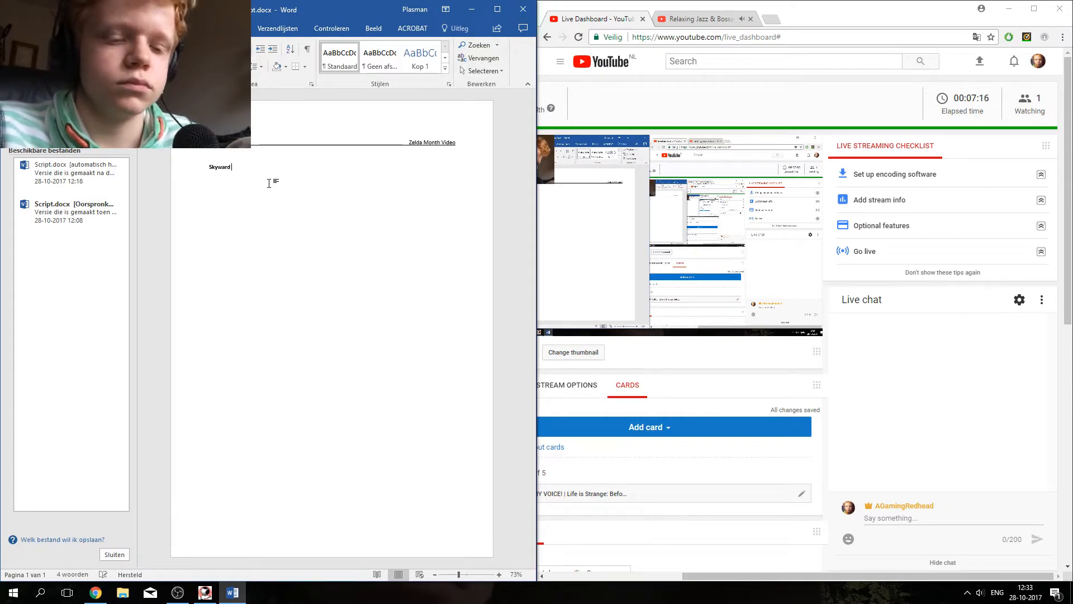
text( Sword.)
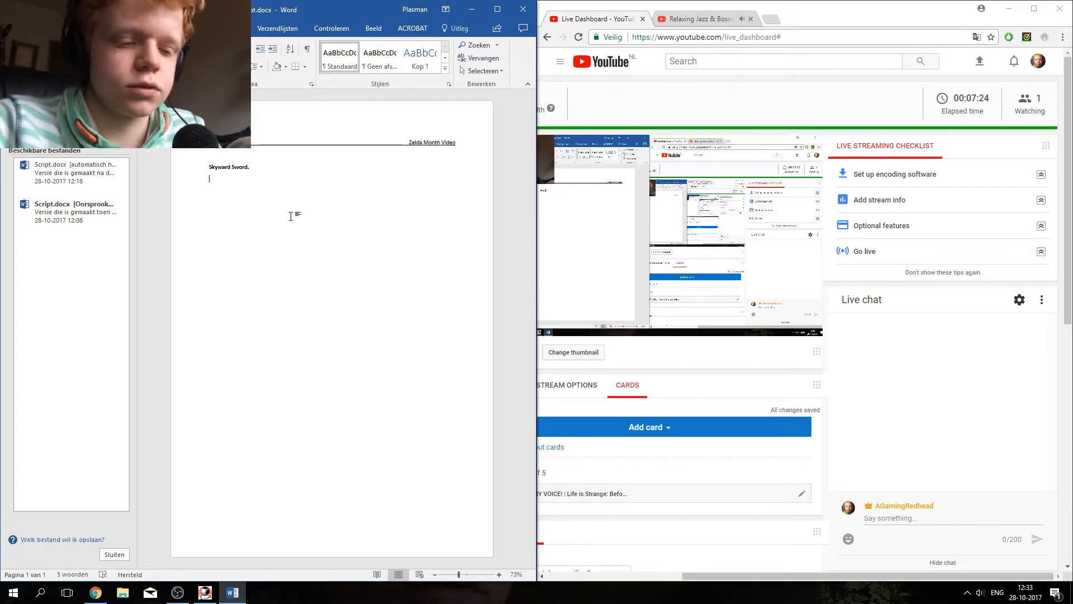
key(Return)
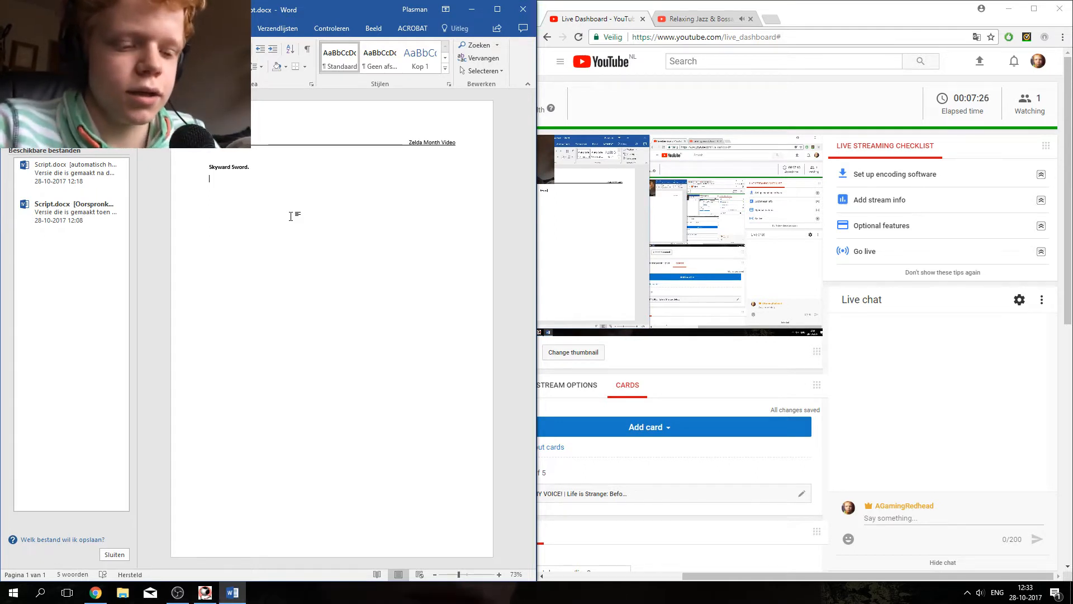
Step: Write "It's the first game in timeline" under the Skyward Sword subheading
text(It's )
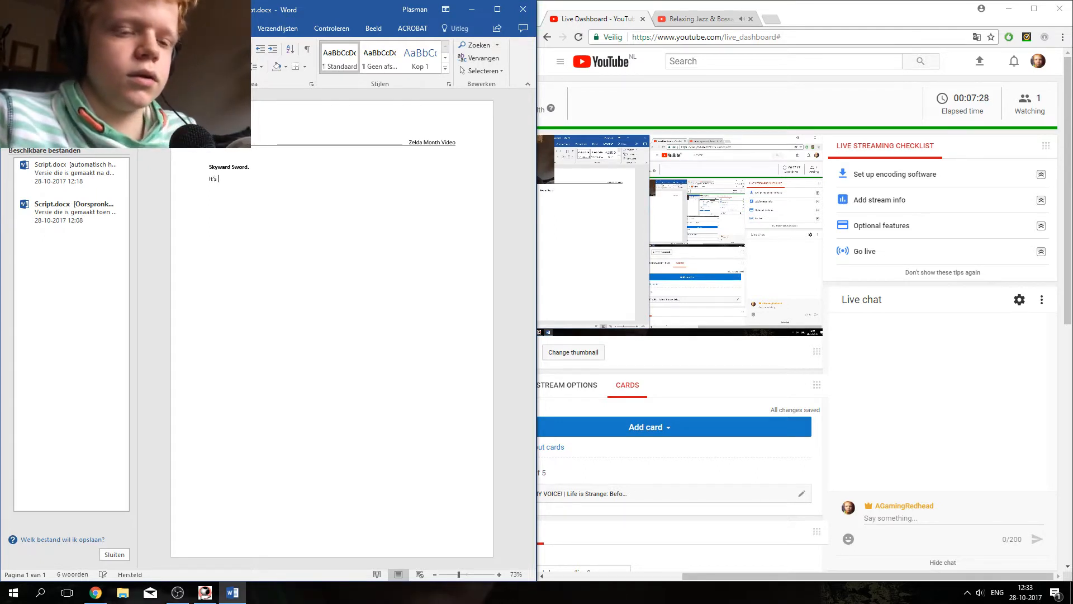
text(the )
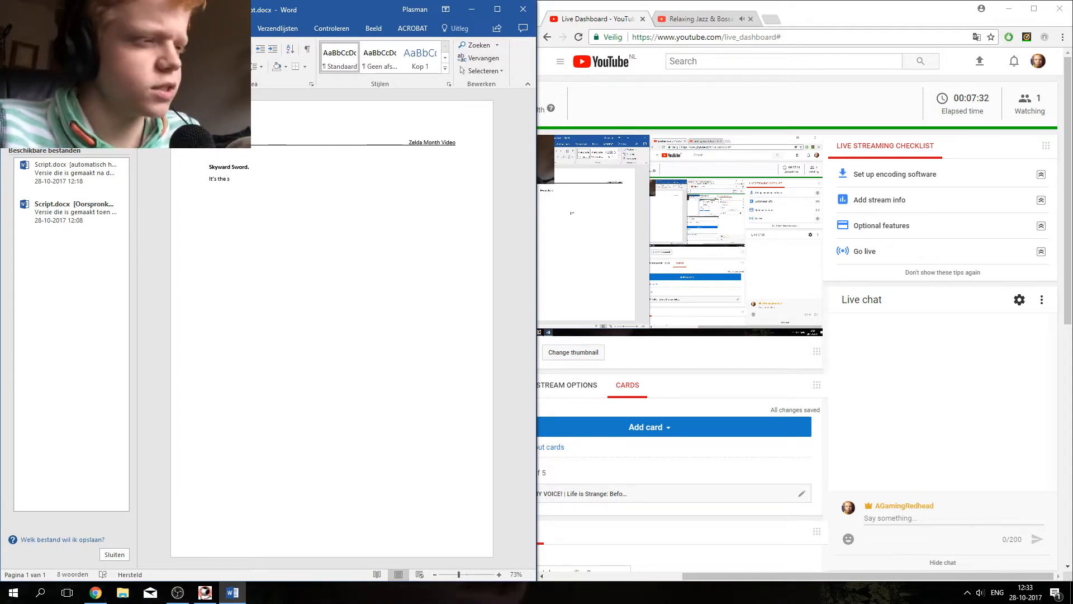
text(fi)
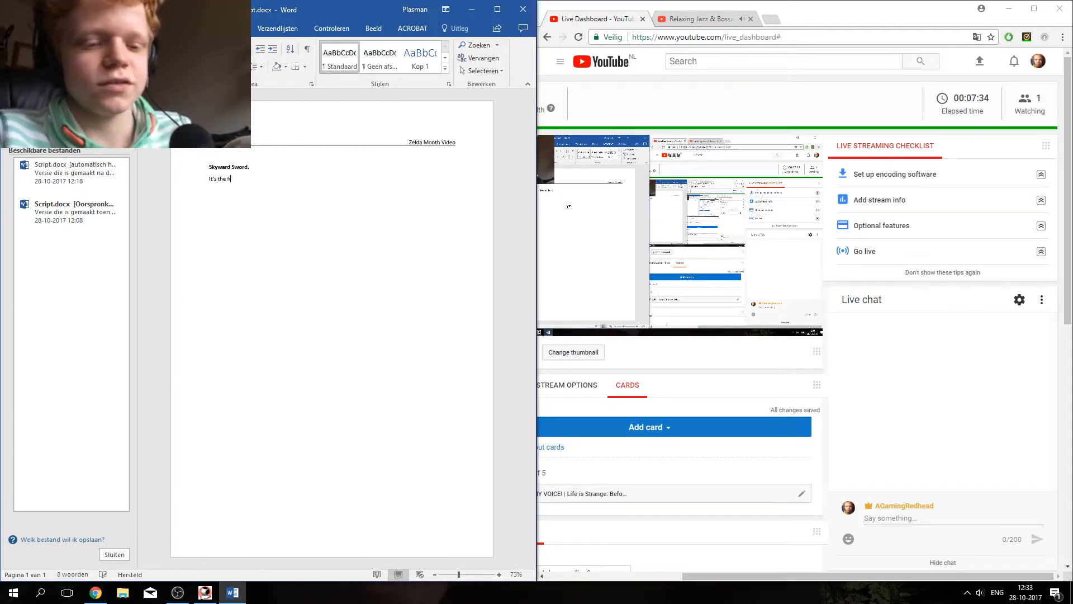
text(rst game in)
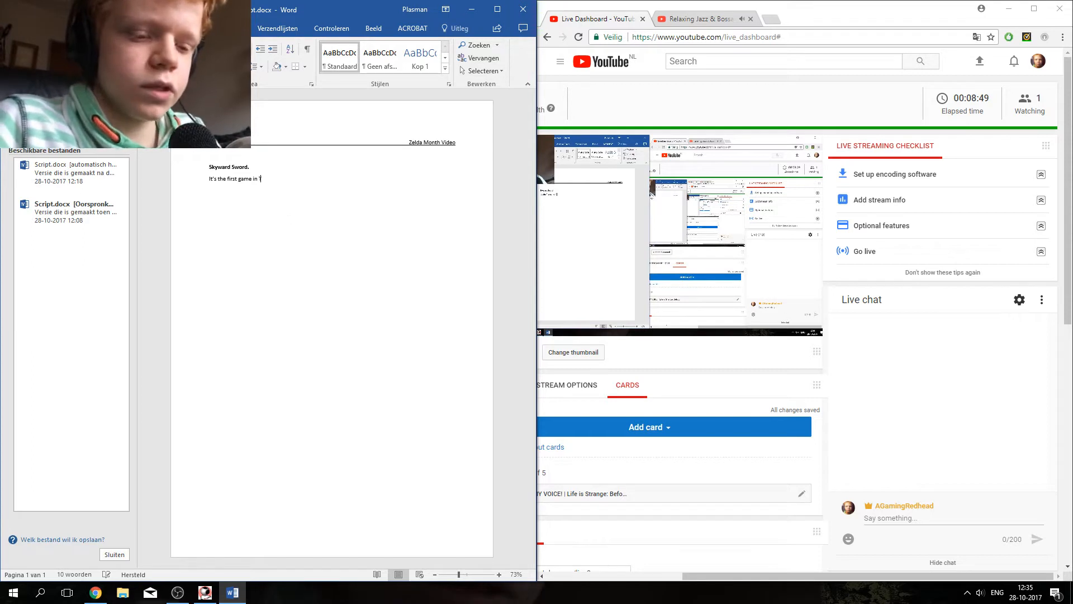
text(time)
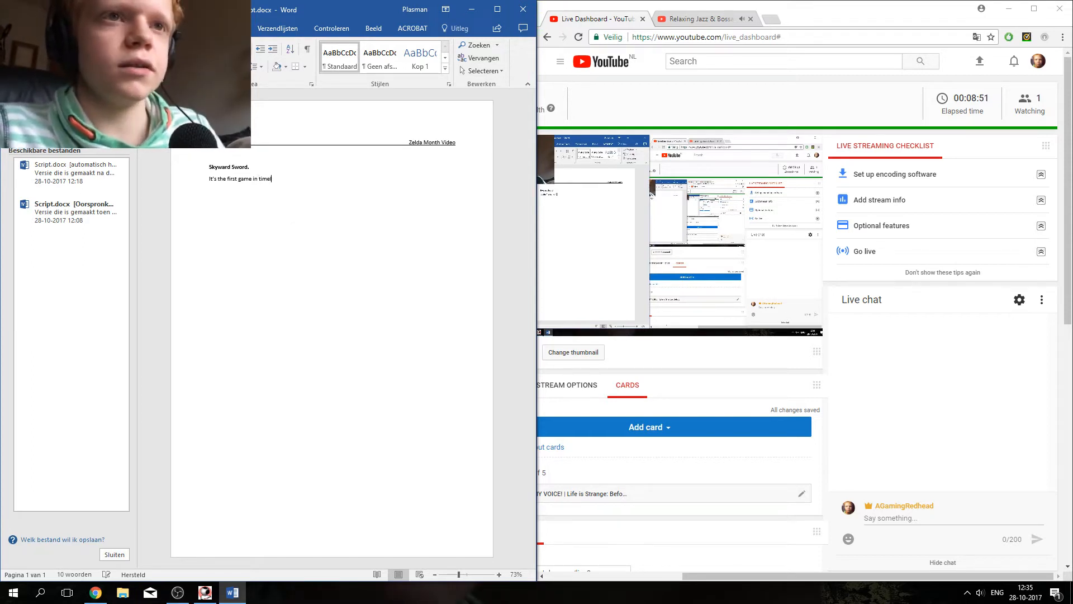
text(line)
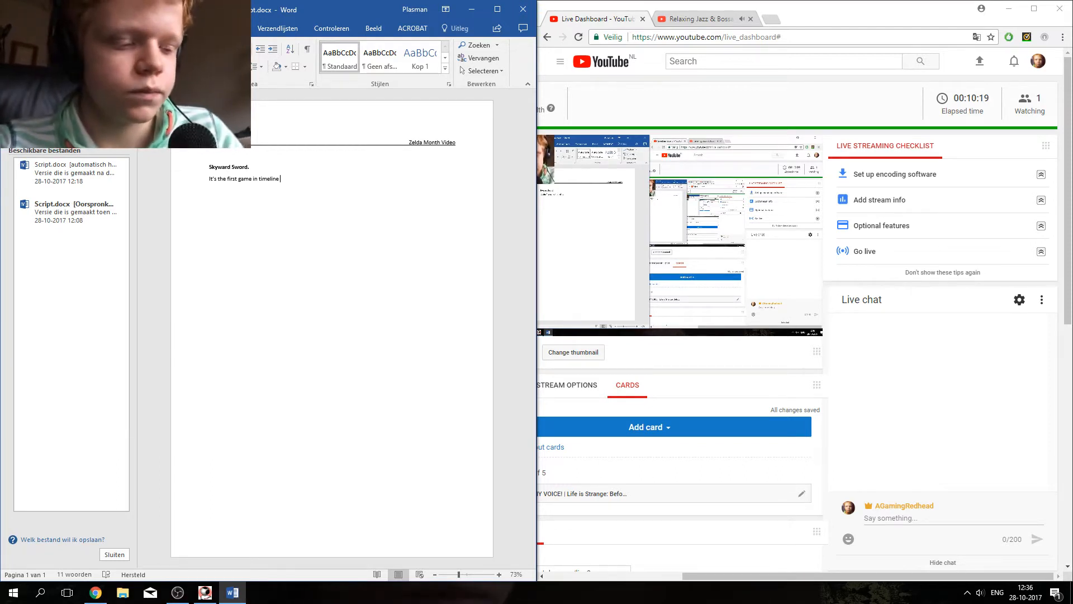
Step: Finish the sentence with "and one of my favourite Zelda games." and replace "favourite" with the suggested spelling "favorite"
text(an)
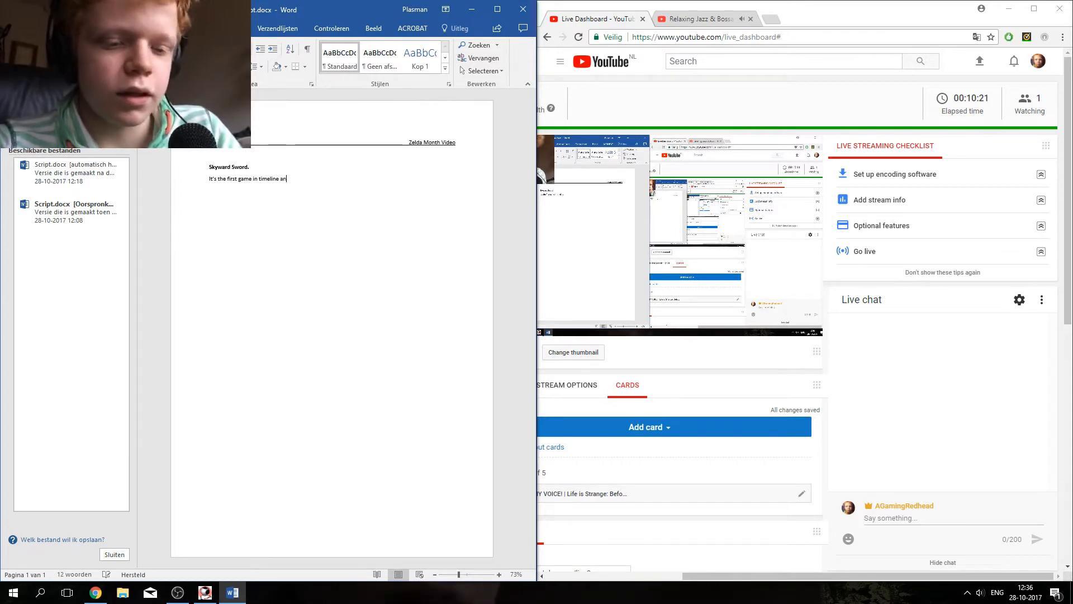
text(d pne of)
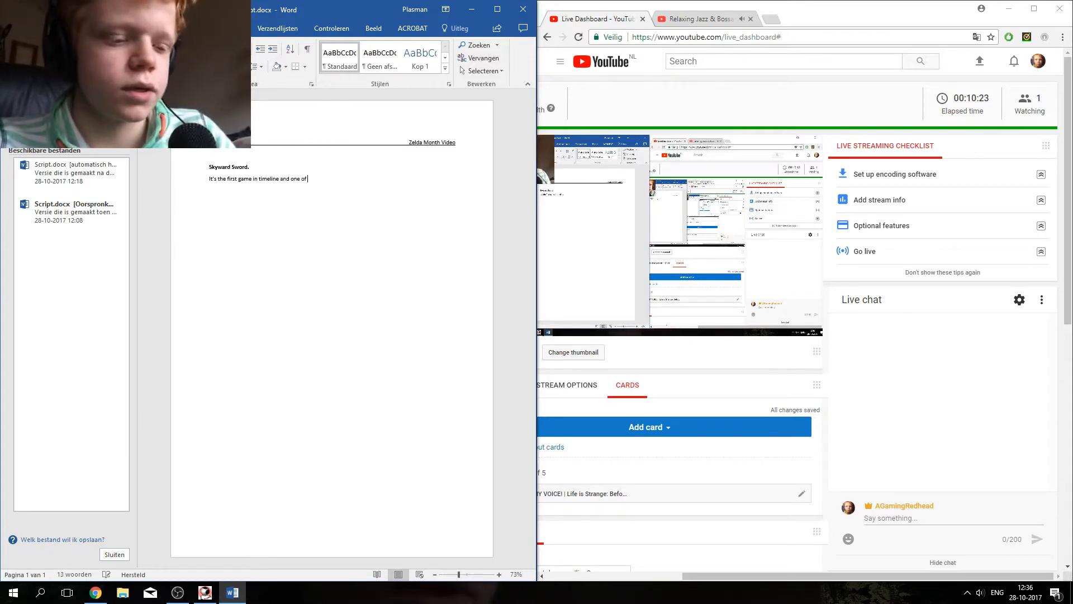
text( my favo)
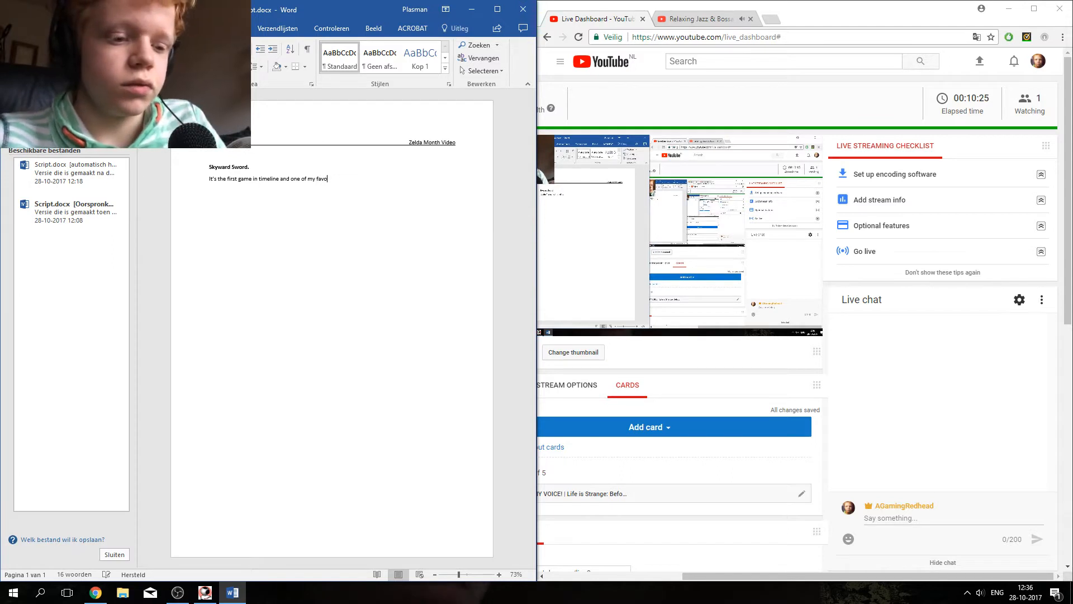
text(urite )
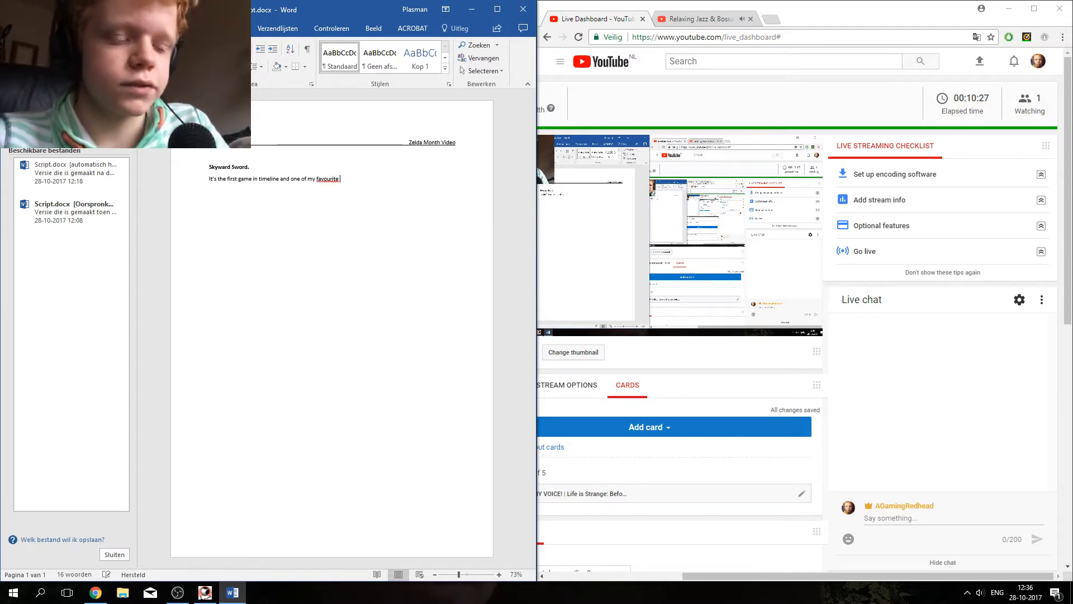
text(Ze)
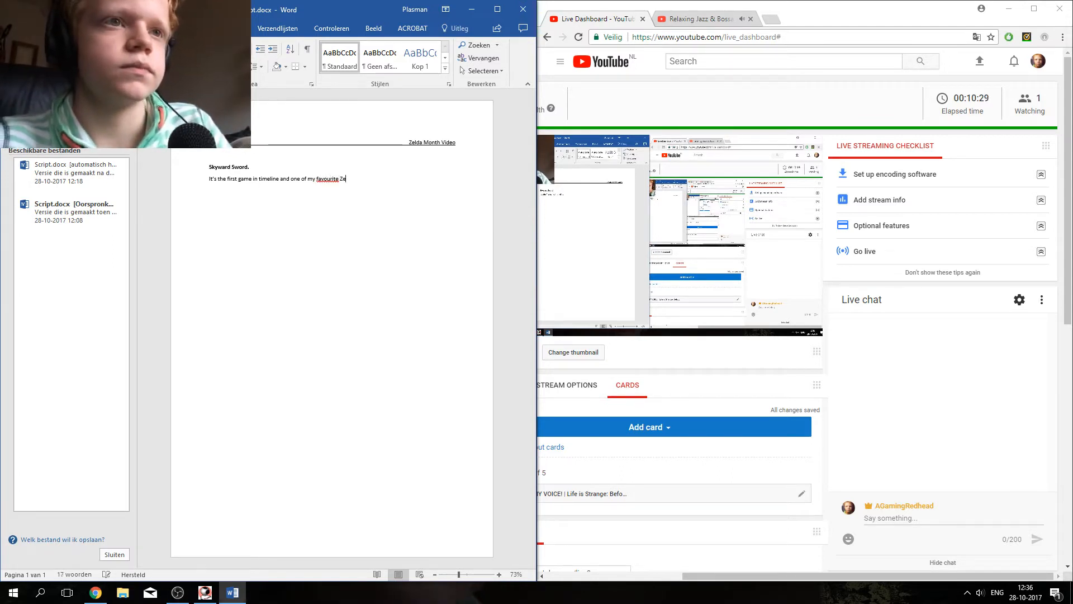
text(lda games)
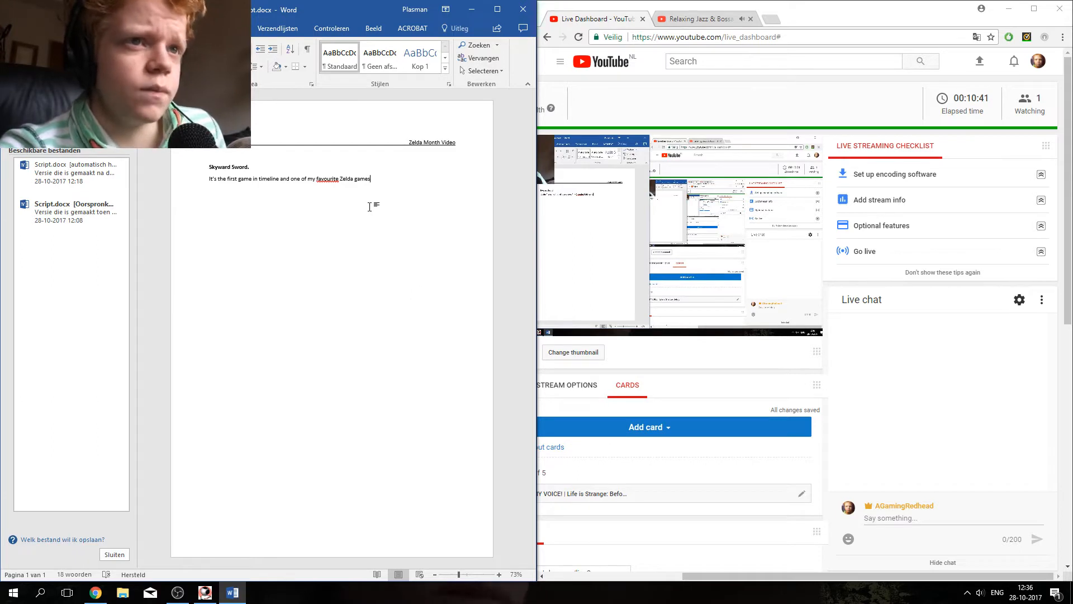
text(.)
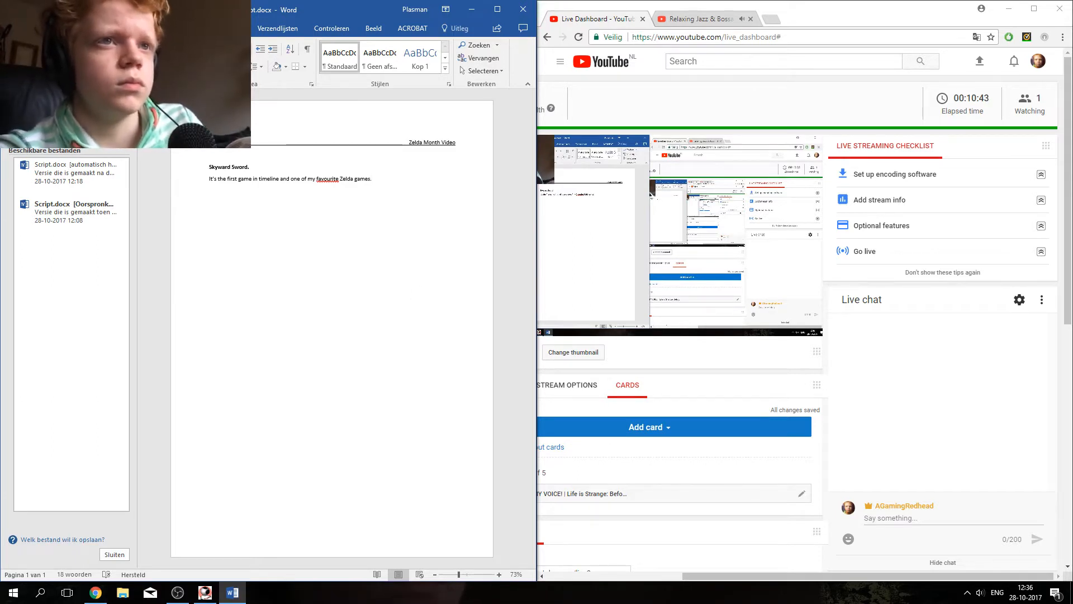
right_click(334, 183)
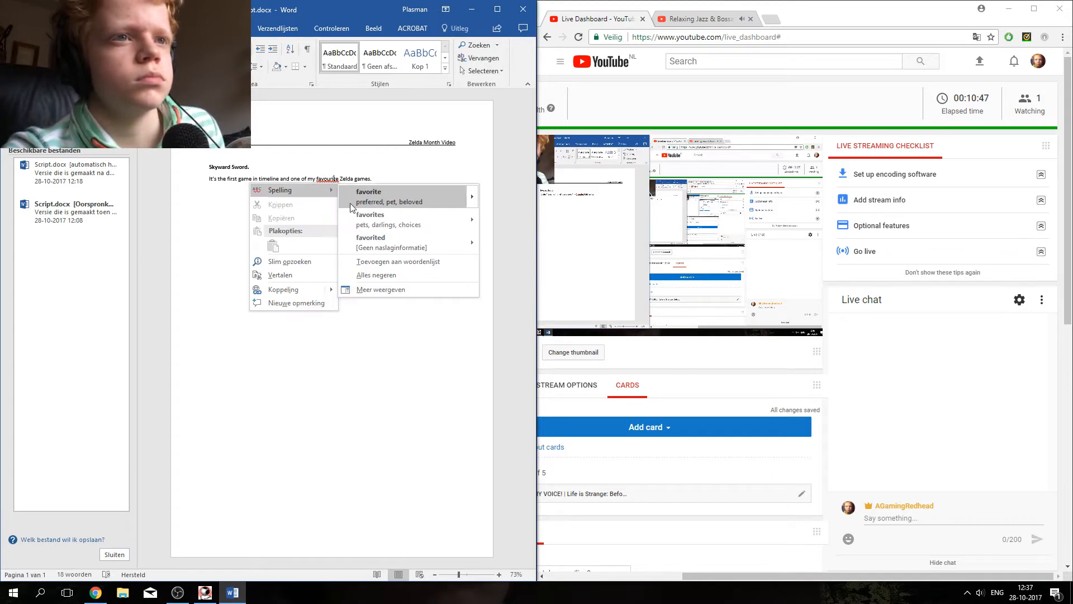
click(351, 204)
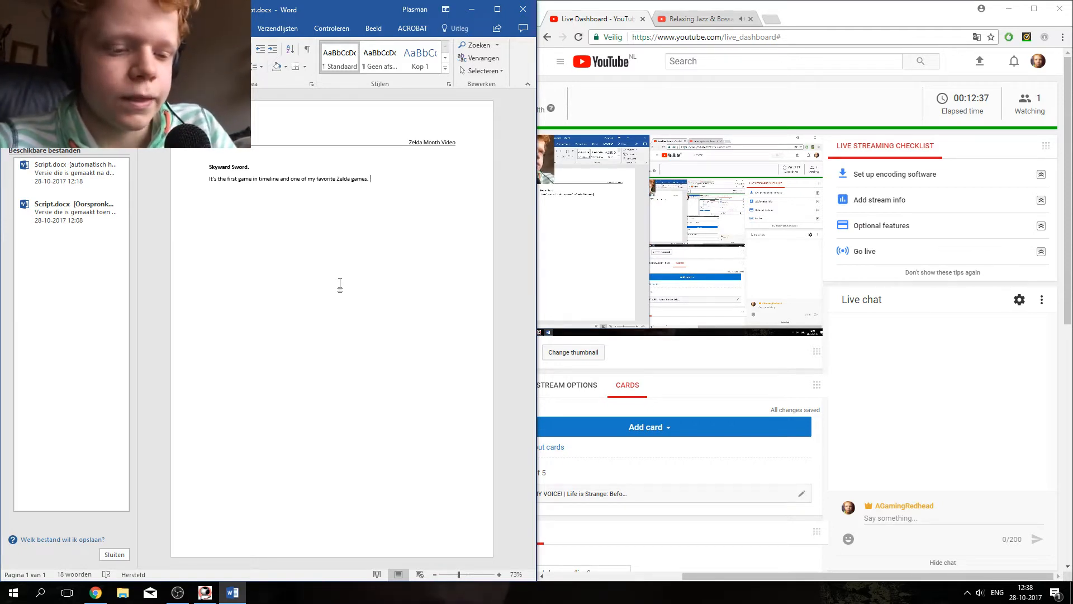
Step: Start a new sentence in the Skyward Sword paragraph reading "It's different from the others"
text(It's)
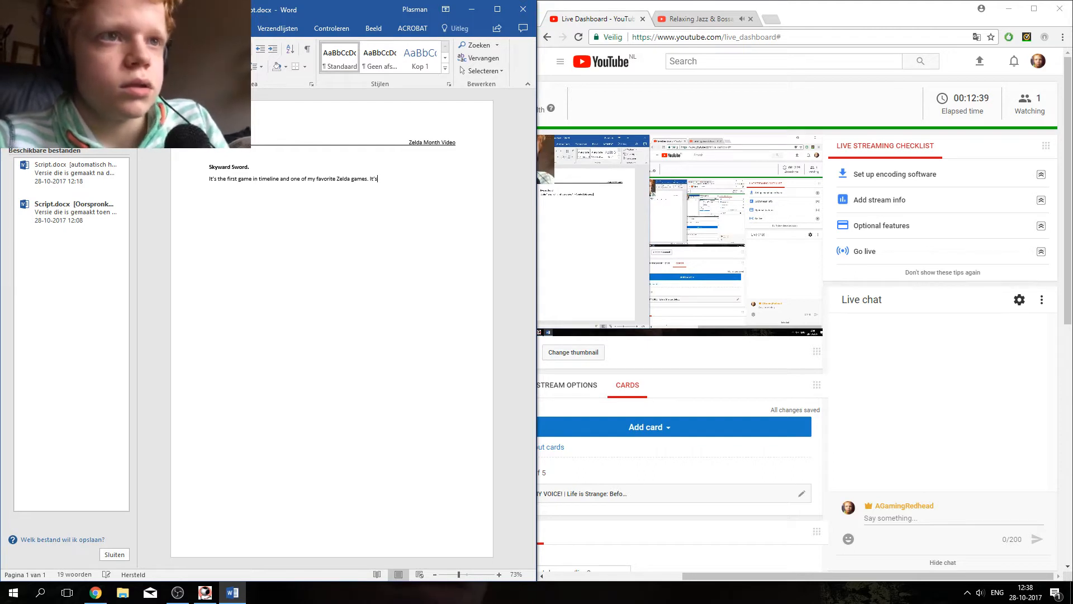
text( dife)
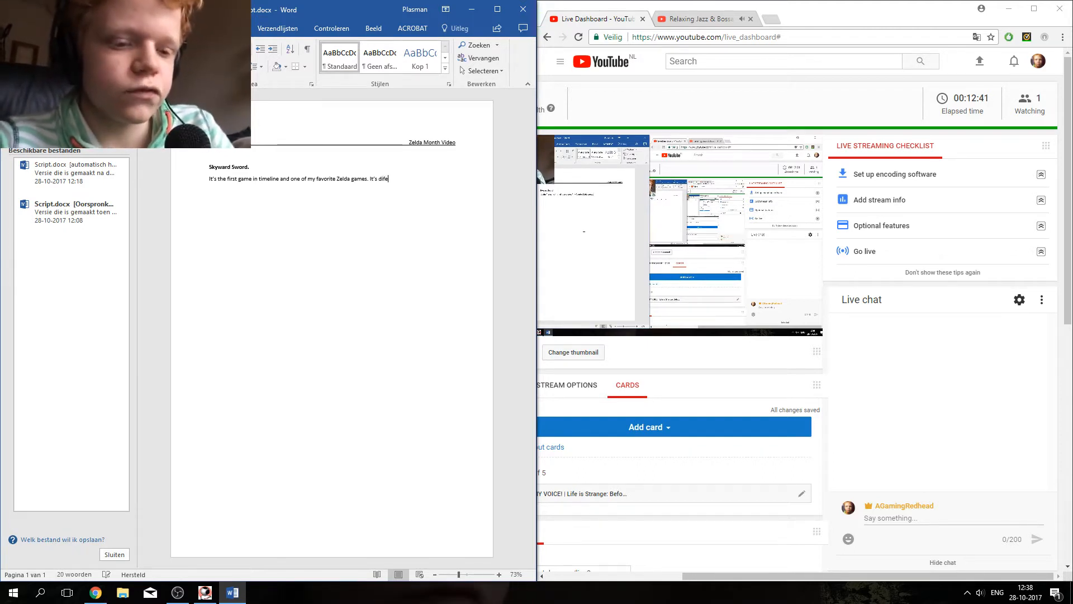
text(ren)
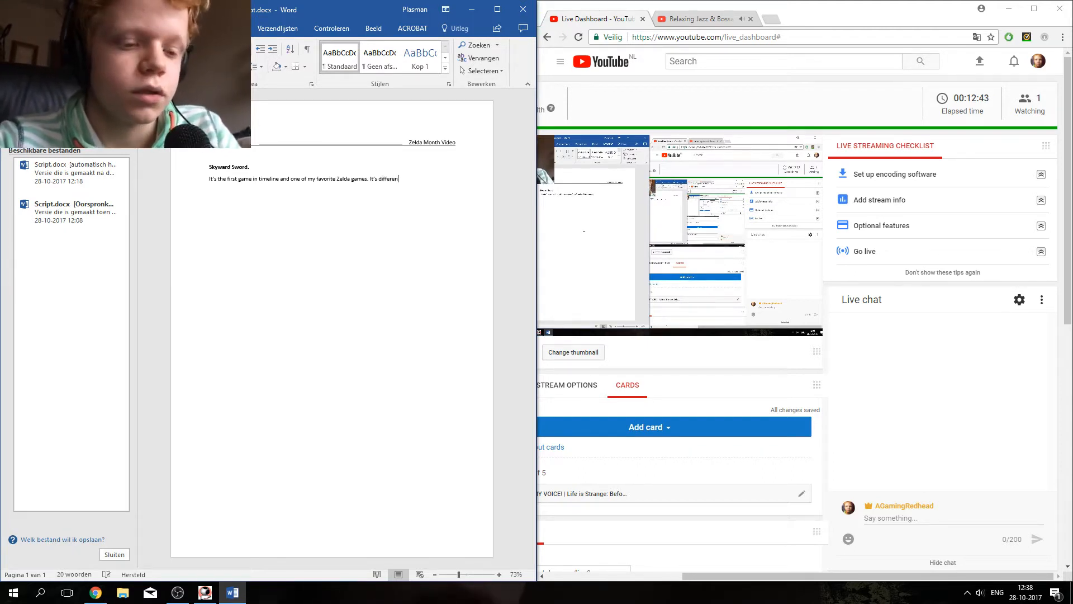
text(t forom)
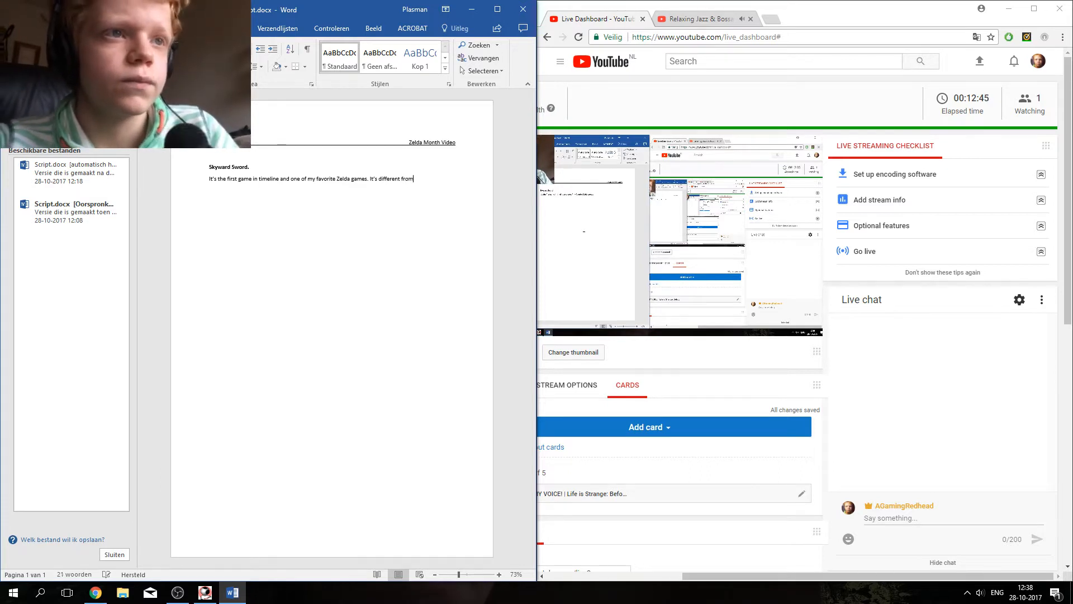
text( the)
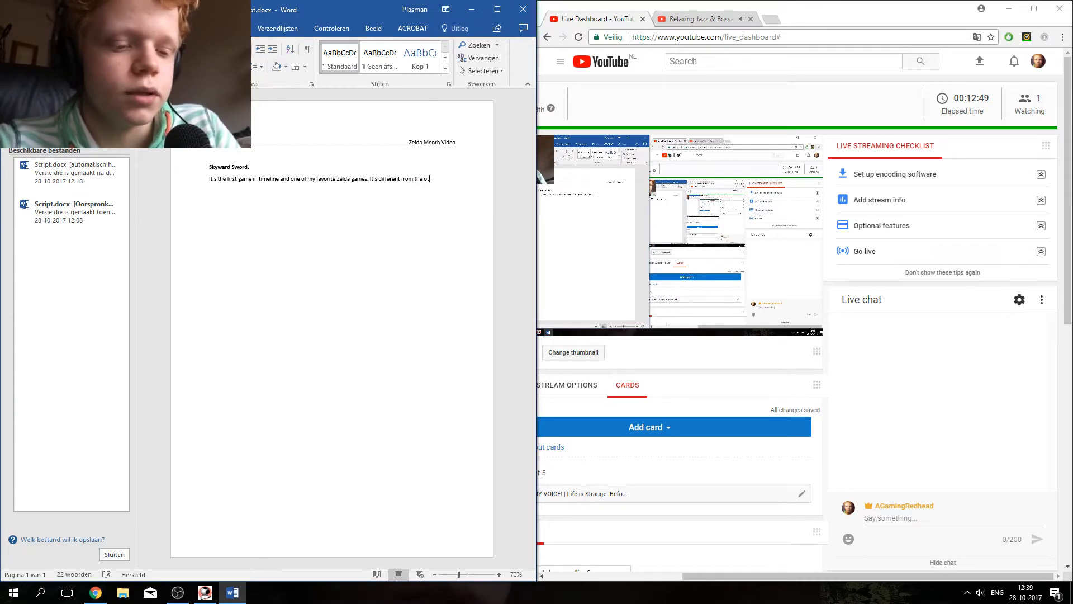
text( others)
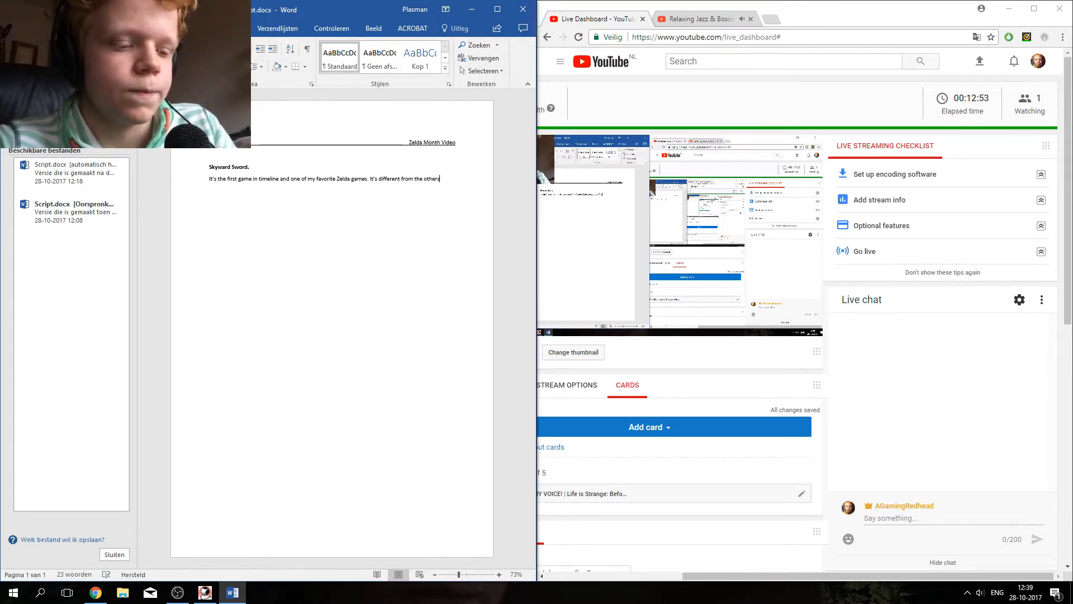
Step: Complete the sentence with ", because it's the first in the timeline."
text(, becaus)
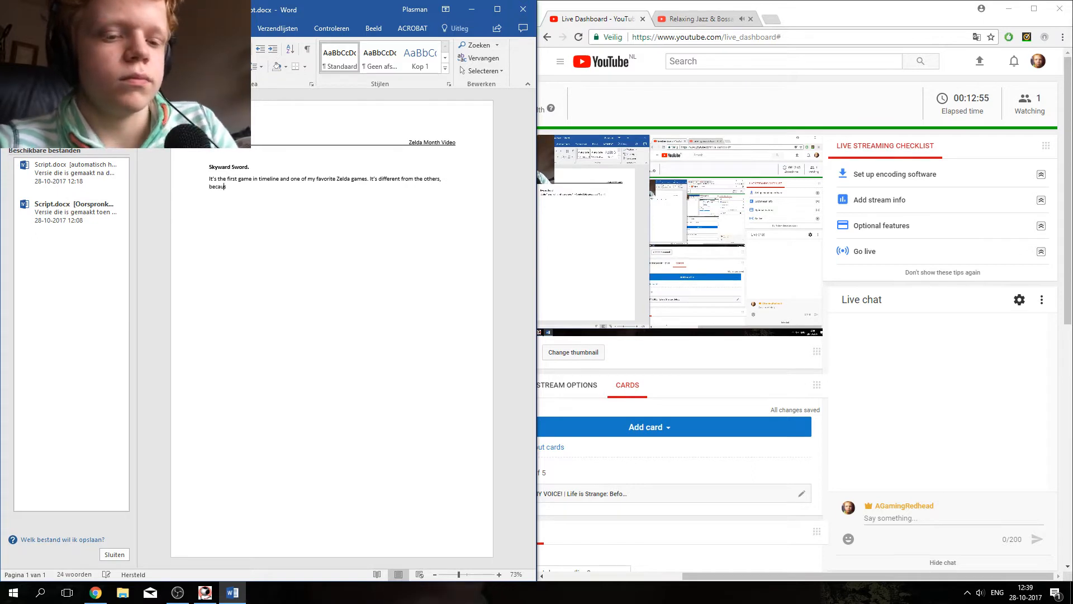
text(e it's)
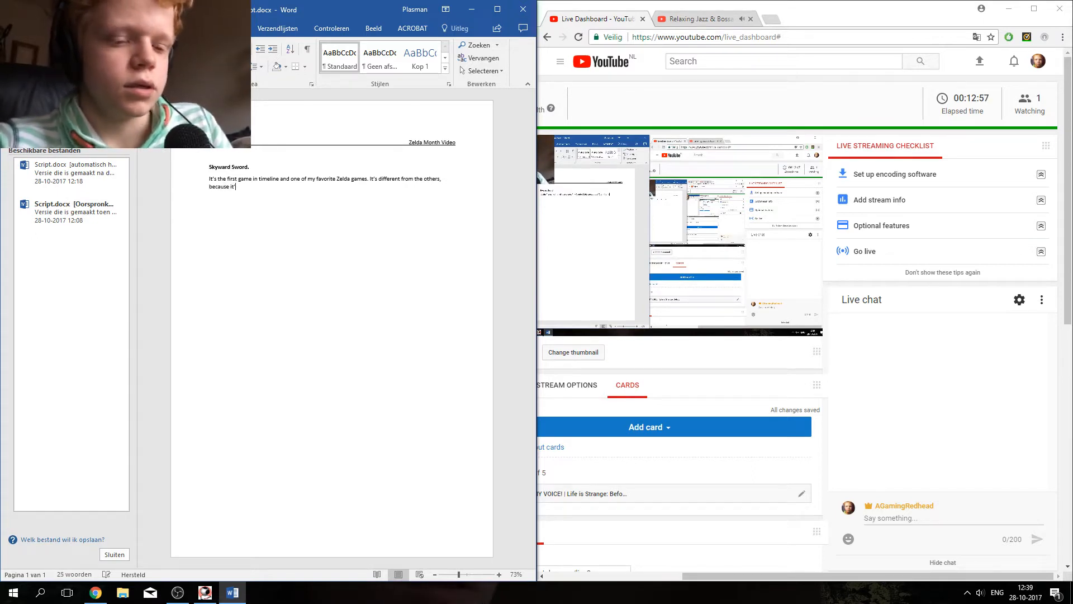
text( the )
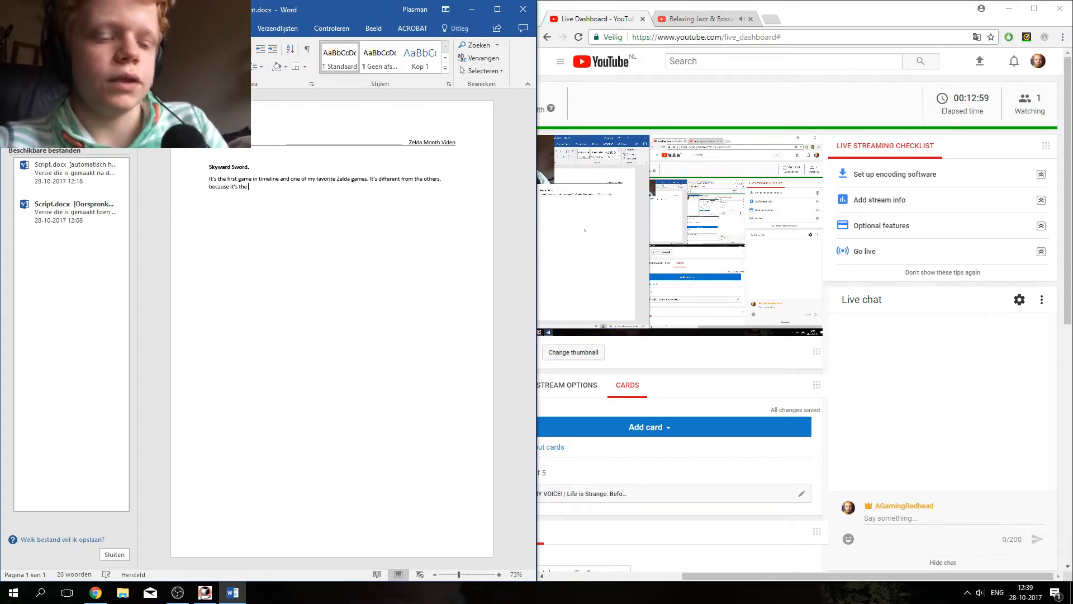
text(first in th)
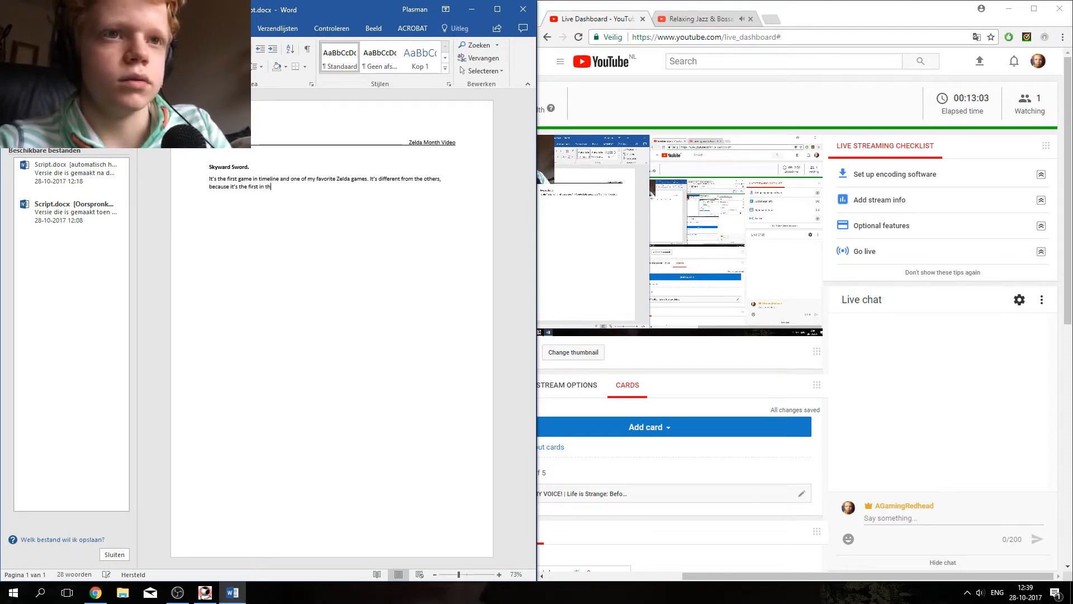
text(e timeline)
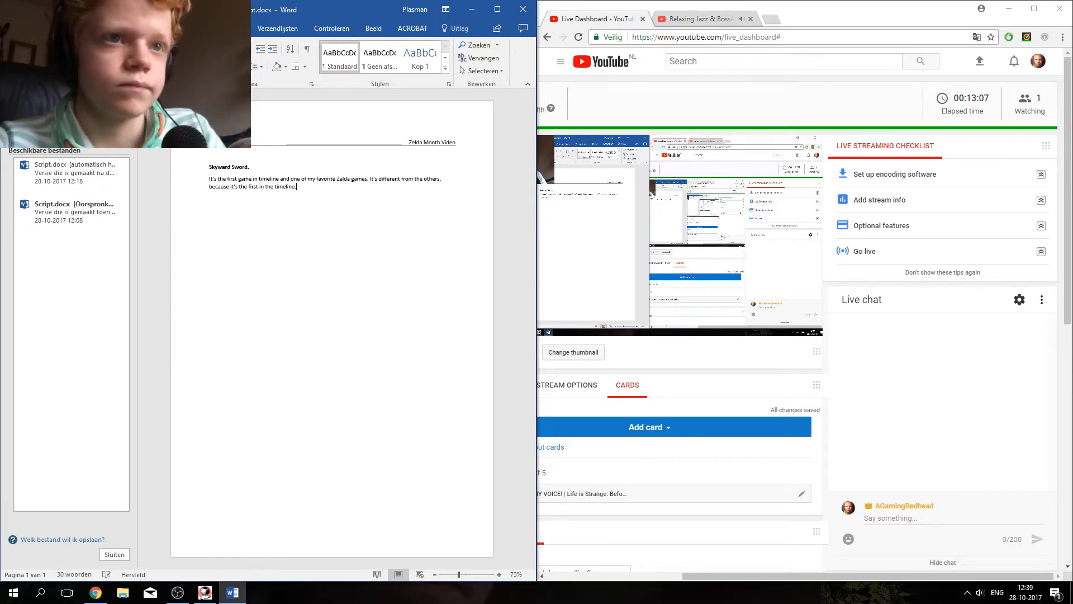
Step: Begin another sentence with "It has to explain the origins", correcting the mistyped words along the way
text(. It ha)
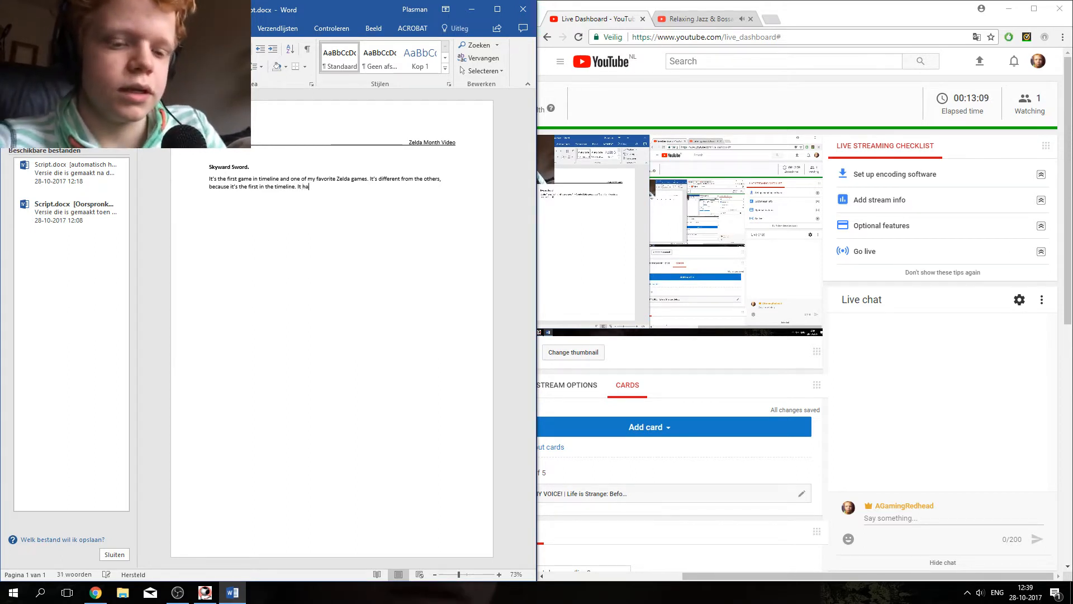
text(s to ex)
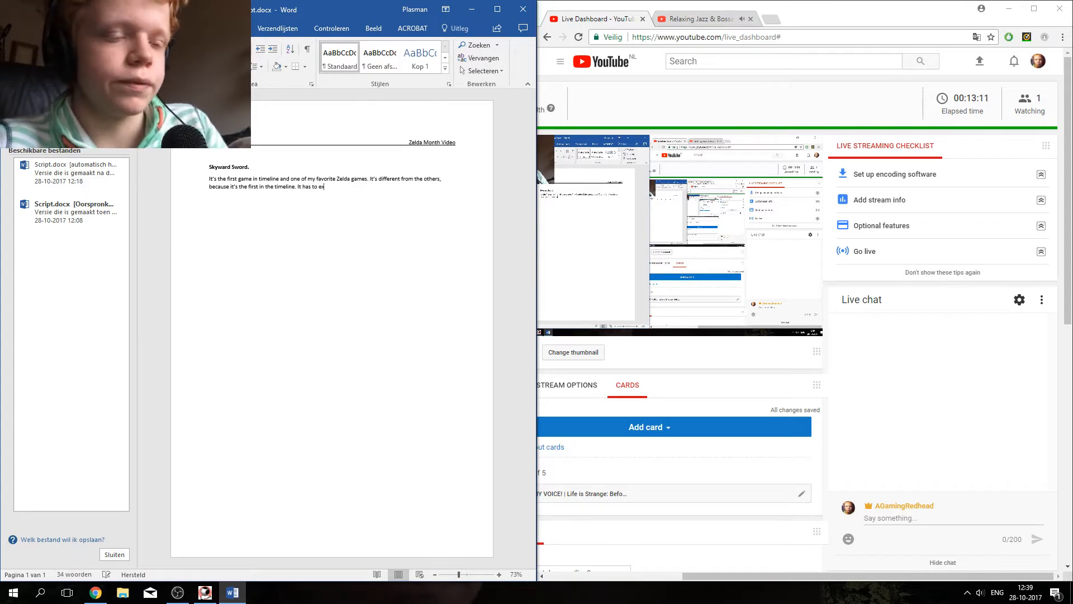
text(olain)
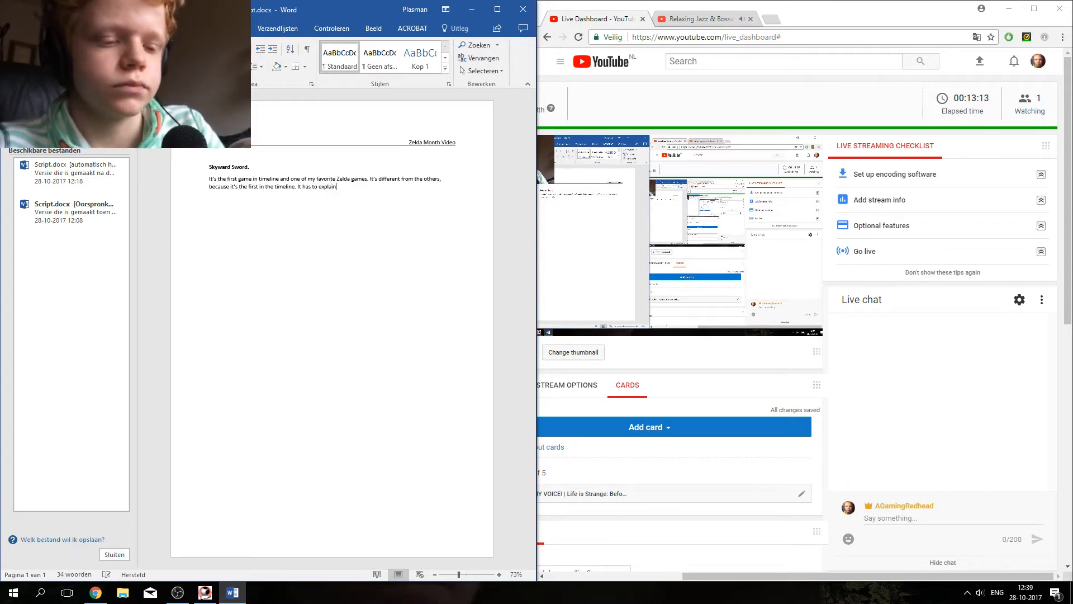
text( then )
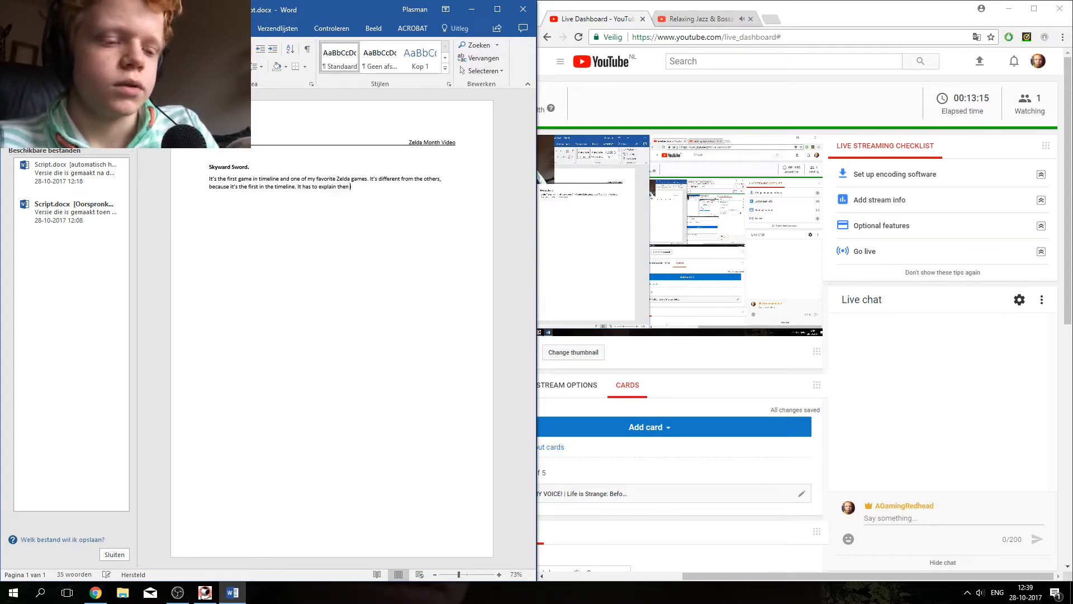
text(ic)
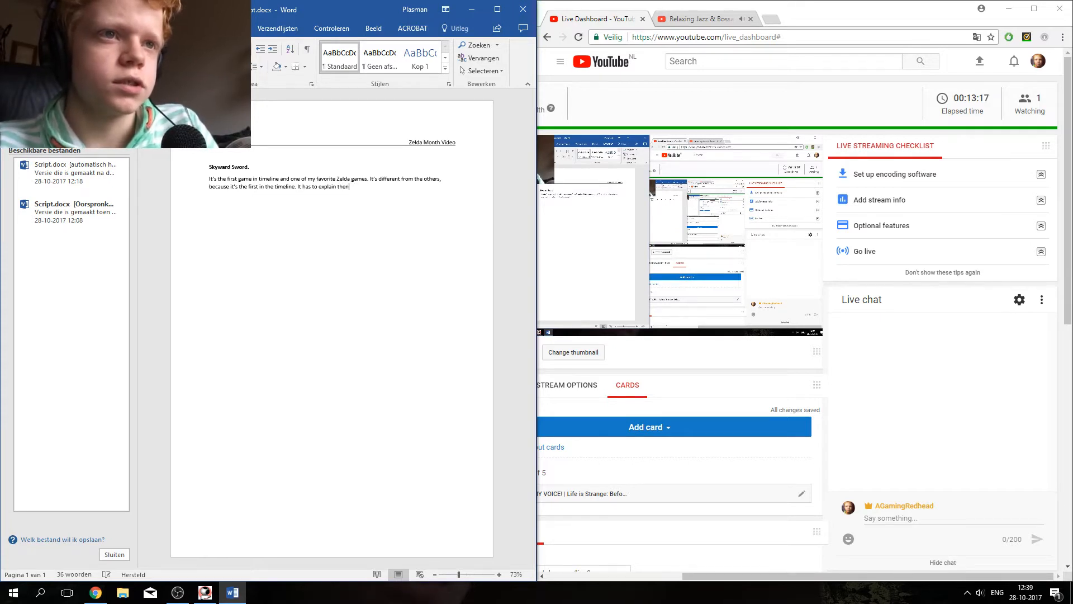
text( origin)
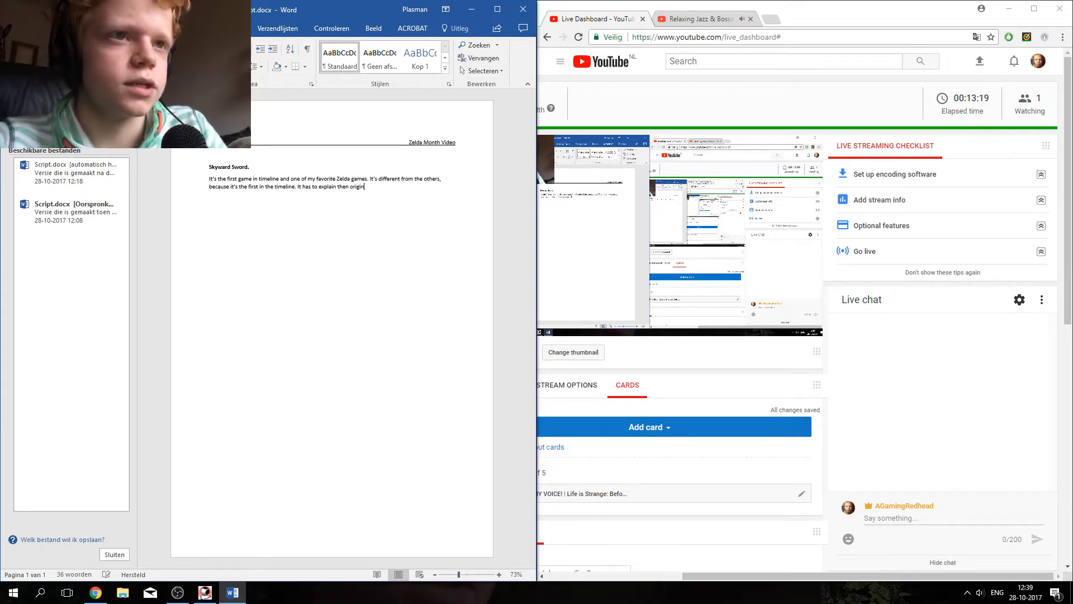
text(s)
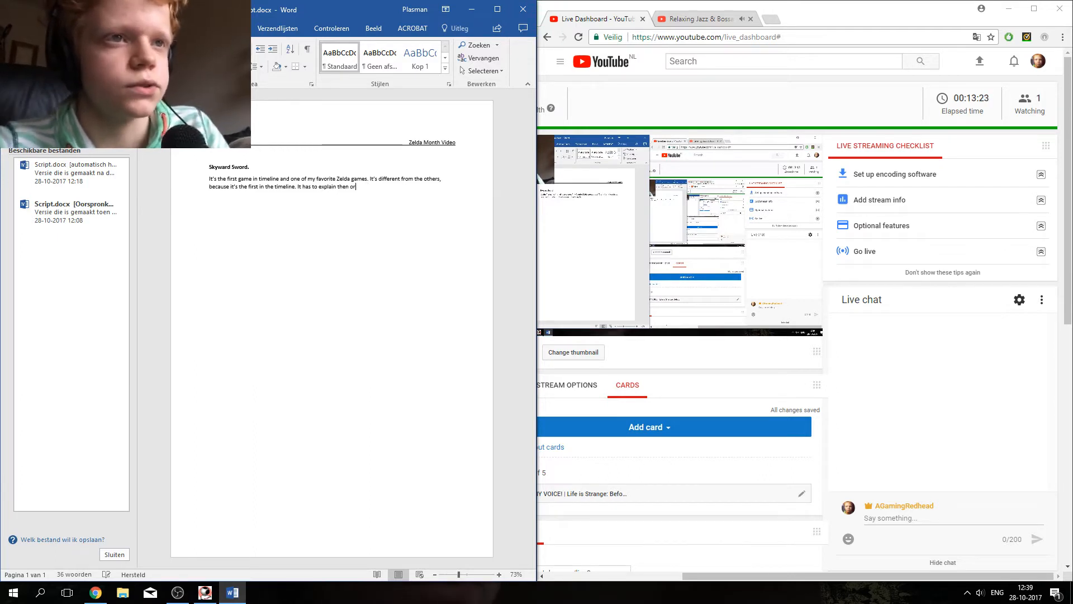
text(cri)
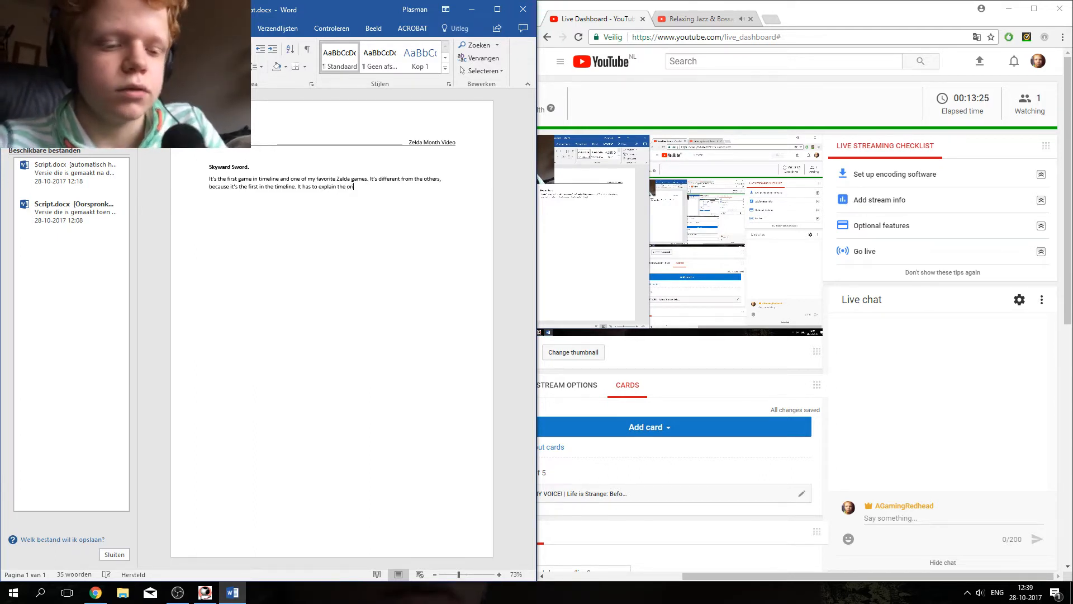
text(gins og)
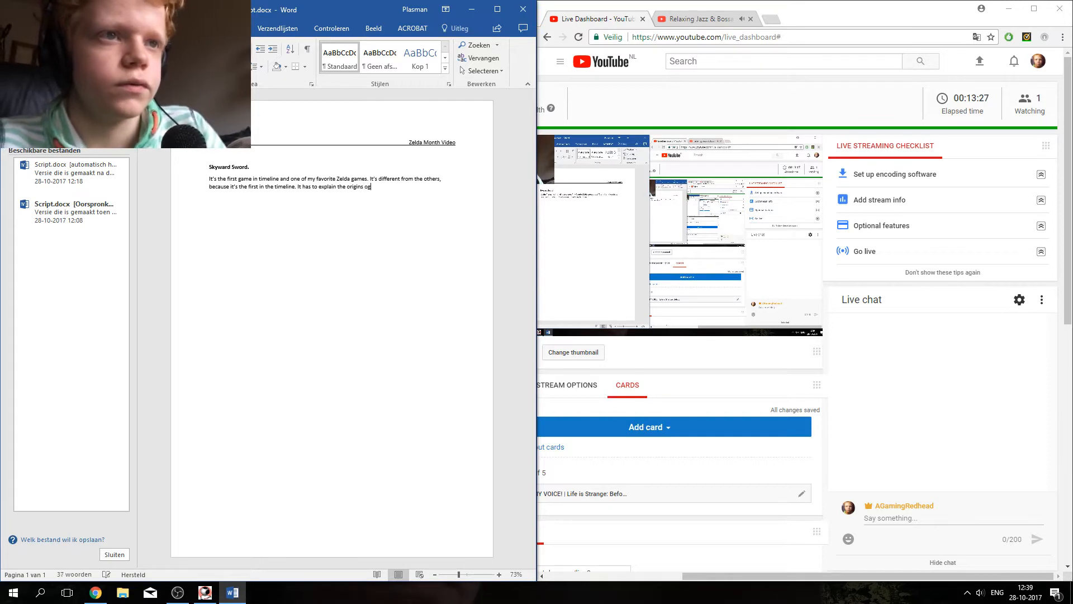
Step: Continue the sentence with "of many items, locations", fixing the misspelled "many" and "locations"
text( man)
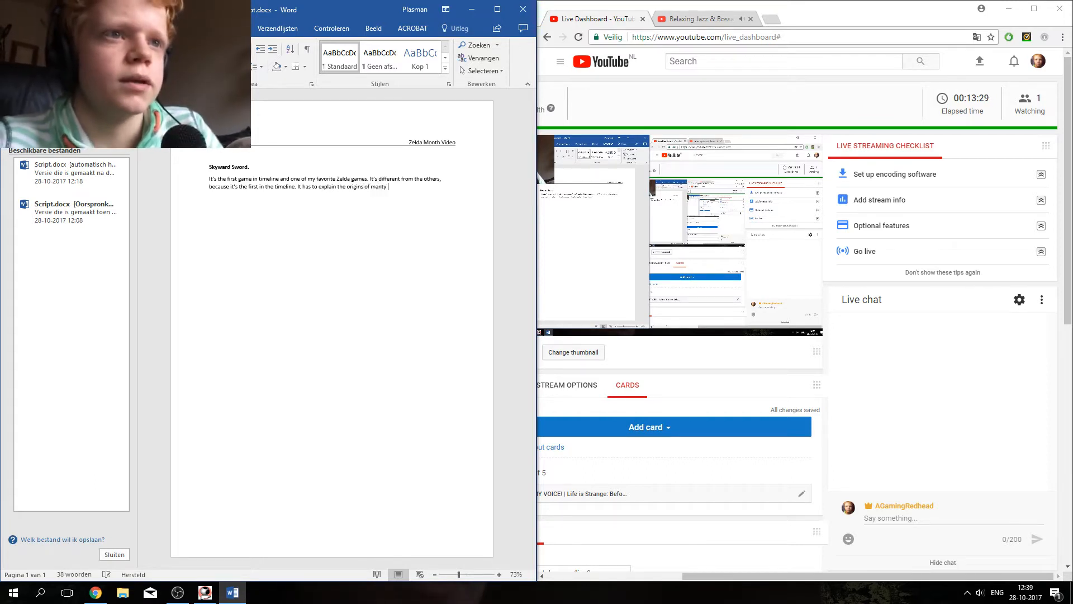
text(y )
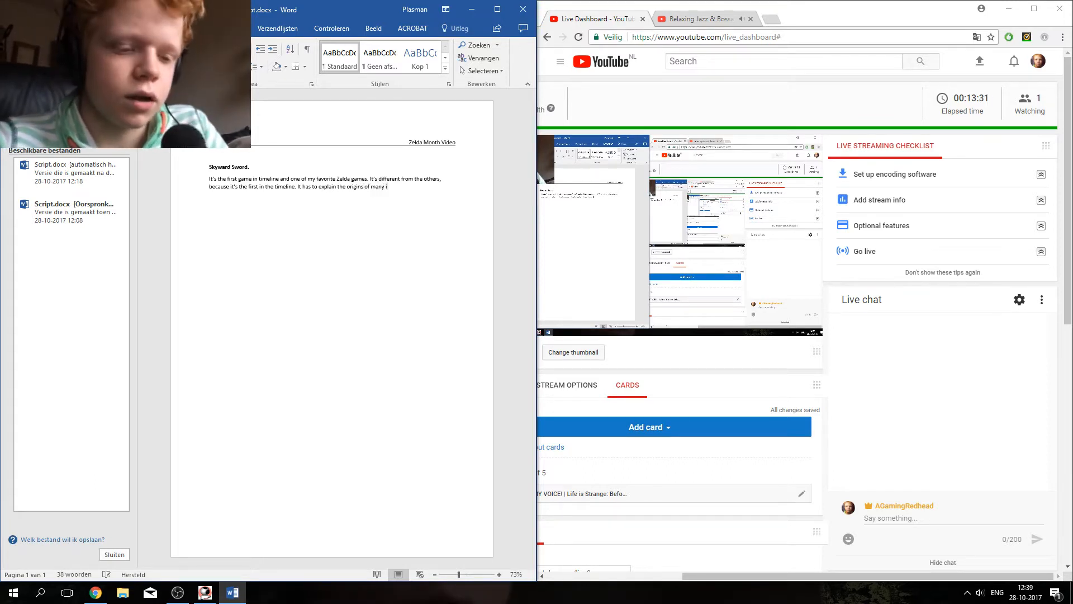
text(items,)
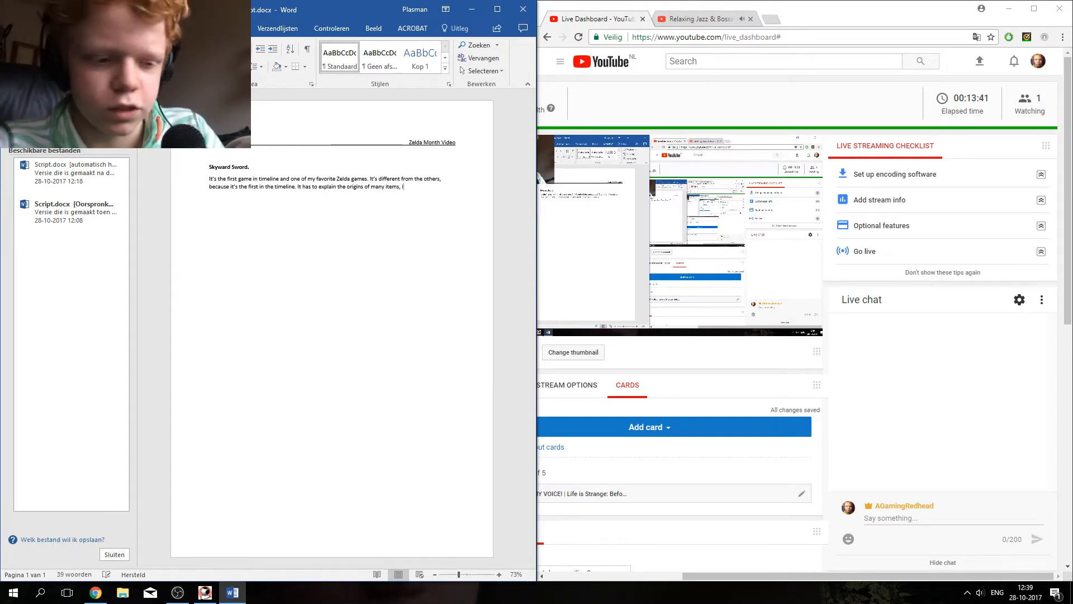
text(locaty)
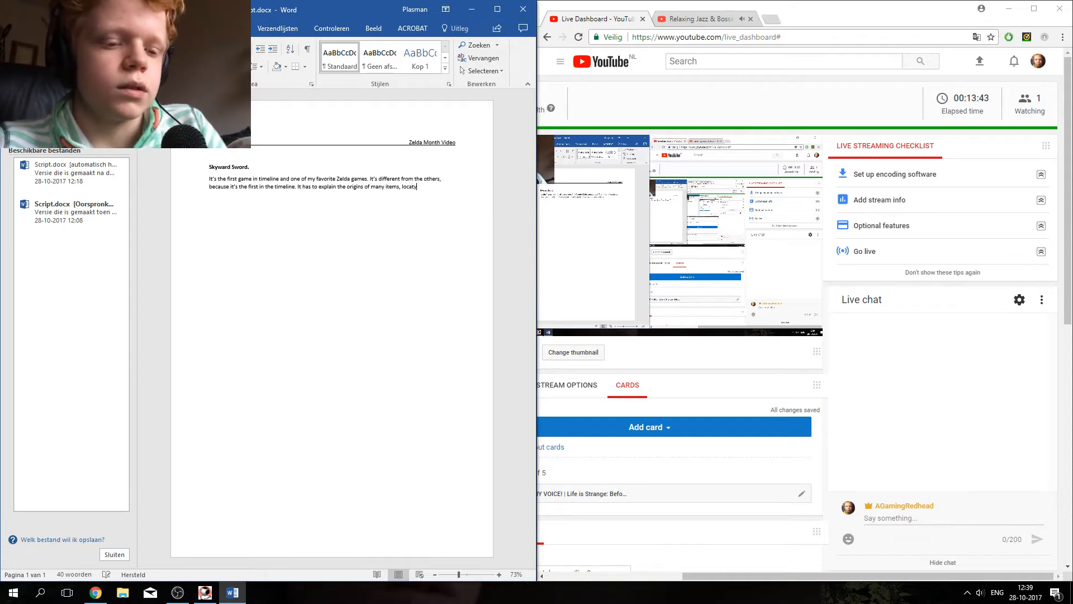
text(ip)
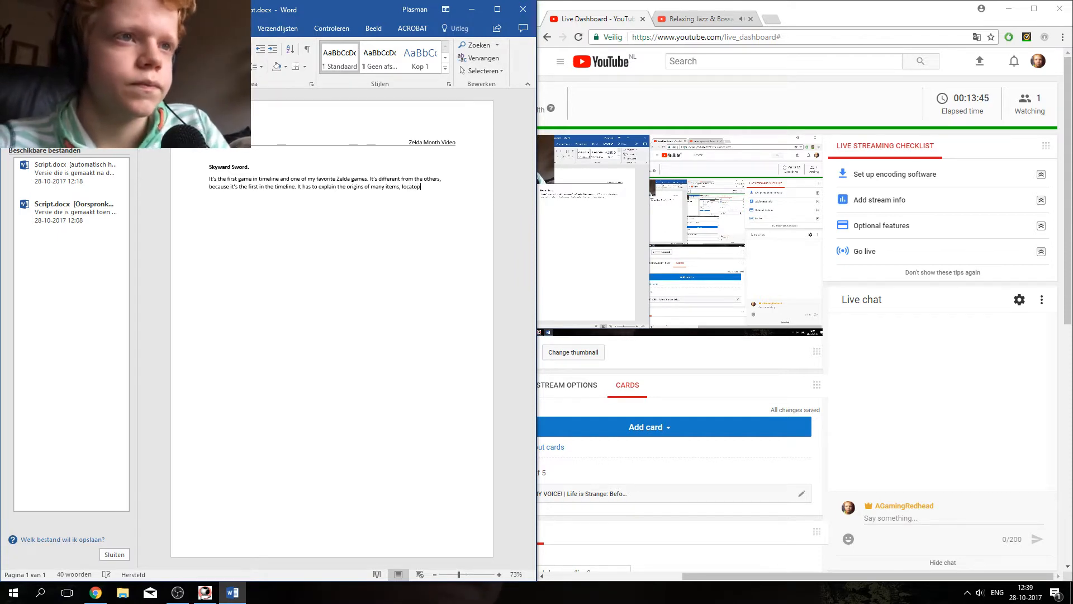
text(ions )
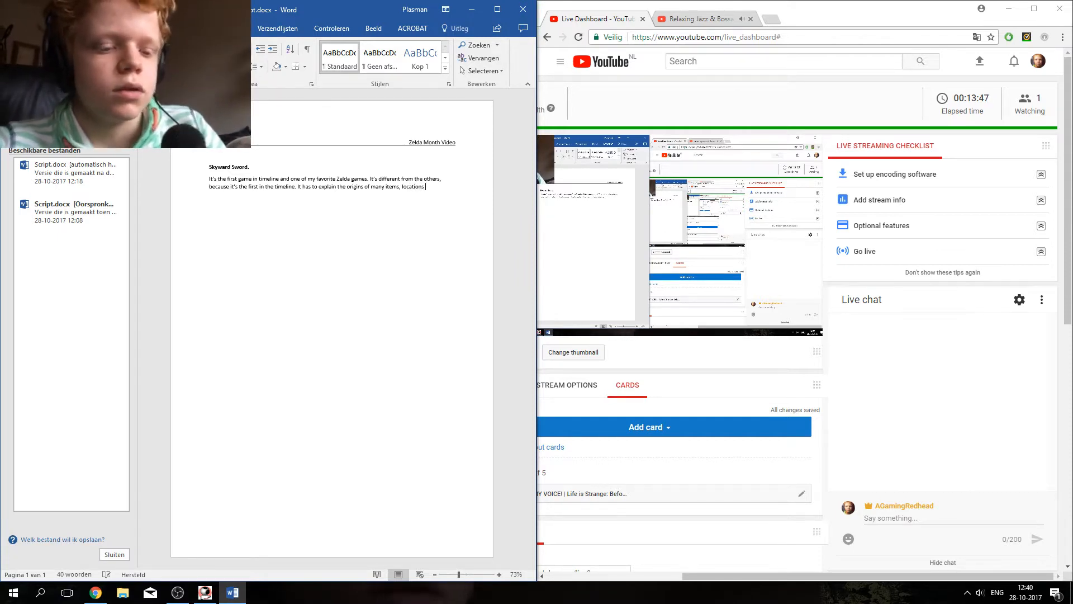
Step: Finish the sentence with "and, most of all, characters."
text(and)
key(BackSpace)
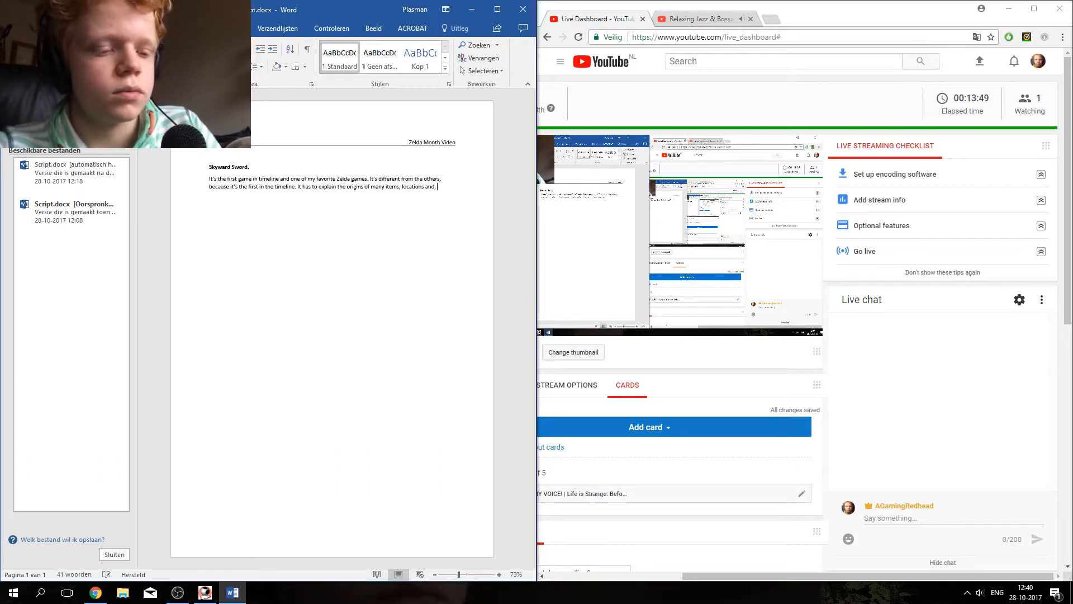
text(, most of)
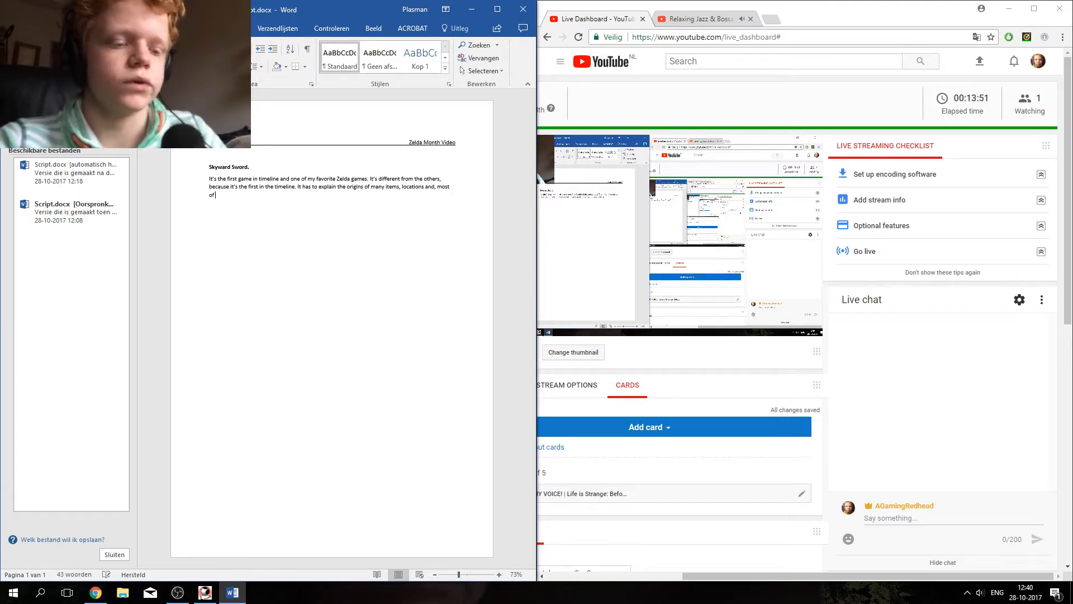
text( all)
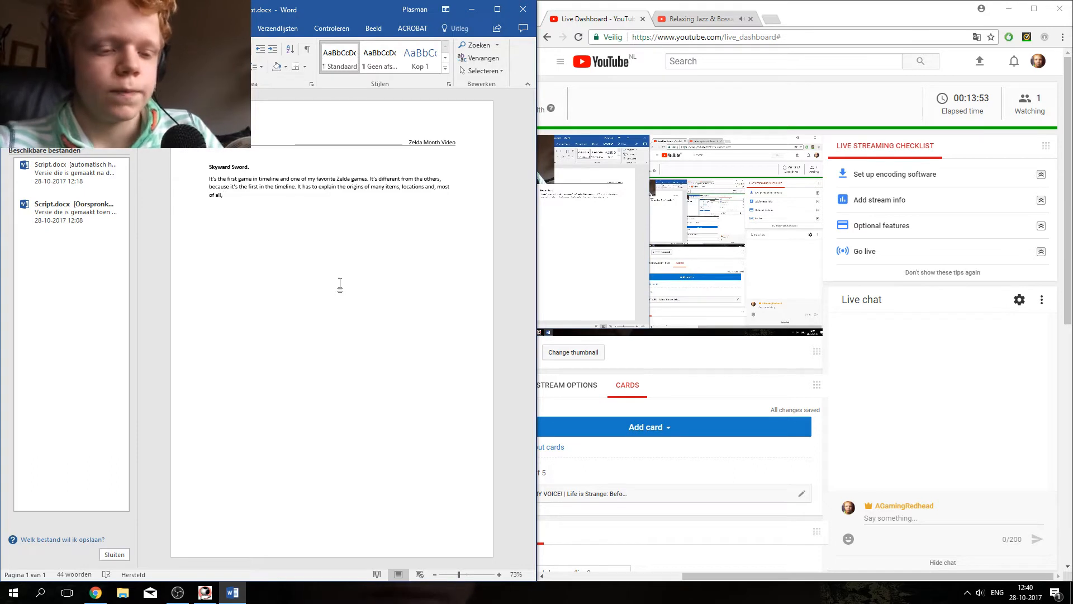
text(, charas)
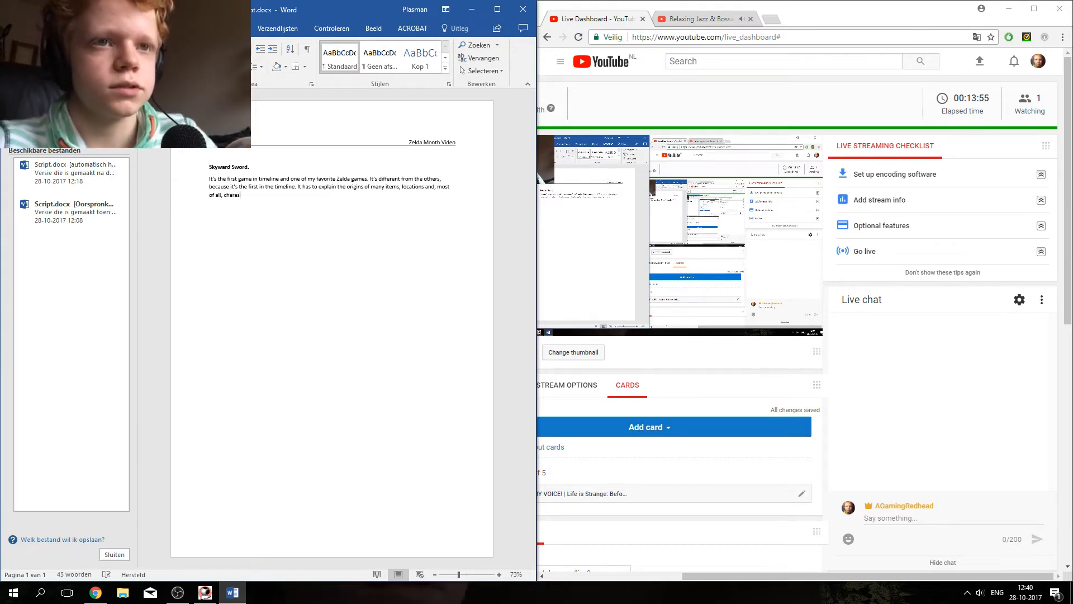
key(BackSpace)
text(ctere)
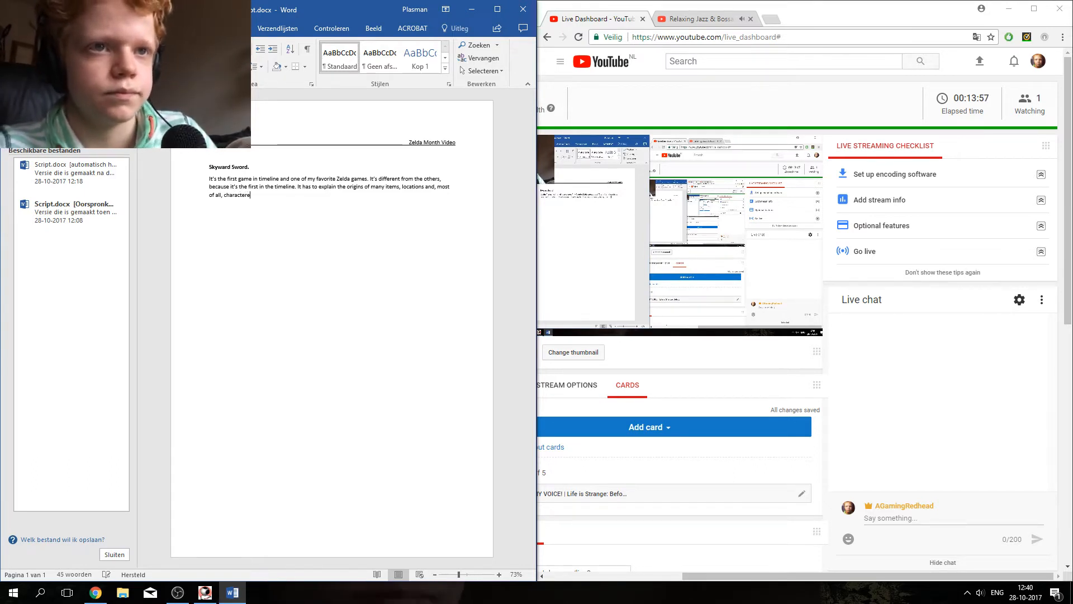
key(BackSpace)
text(s.)
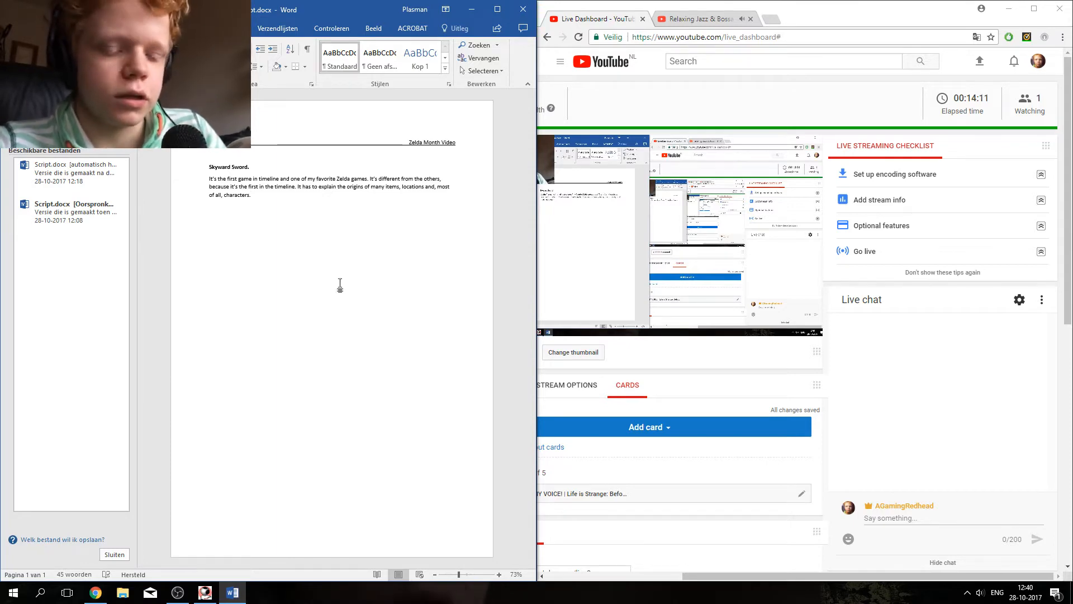
Step: Switch to the background music page, pause the live radio, and search YouTube for "jazz music relaxing"
click(689, 25)
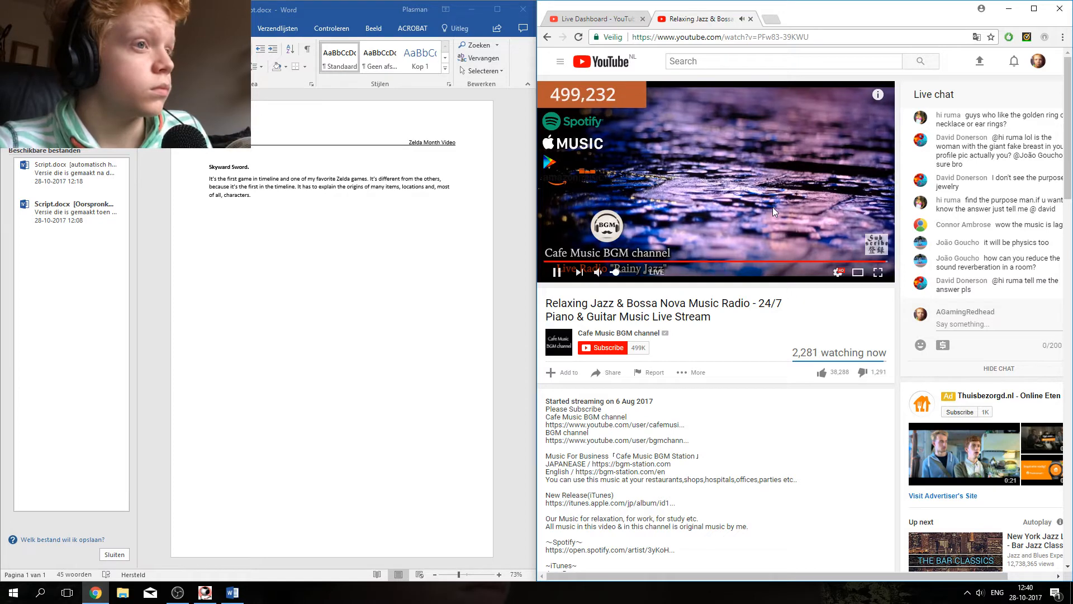
scroll(773, 207, down, 1)
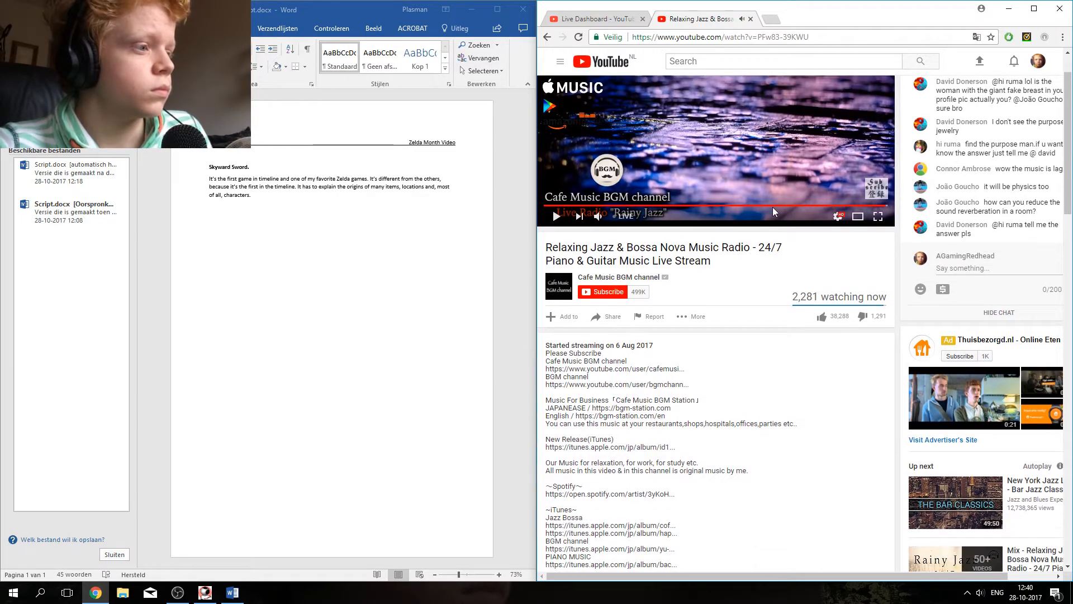
scroll(772, 207, up, 1)
click(709, 60)
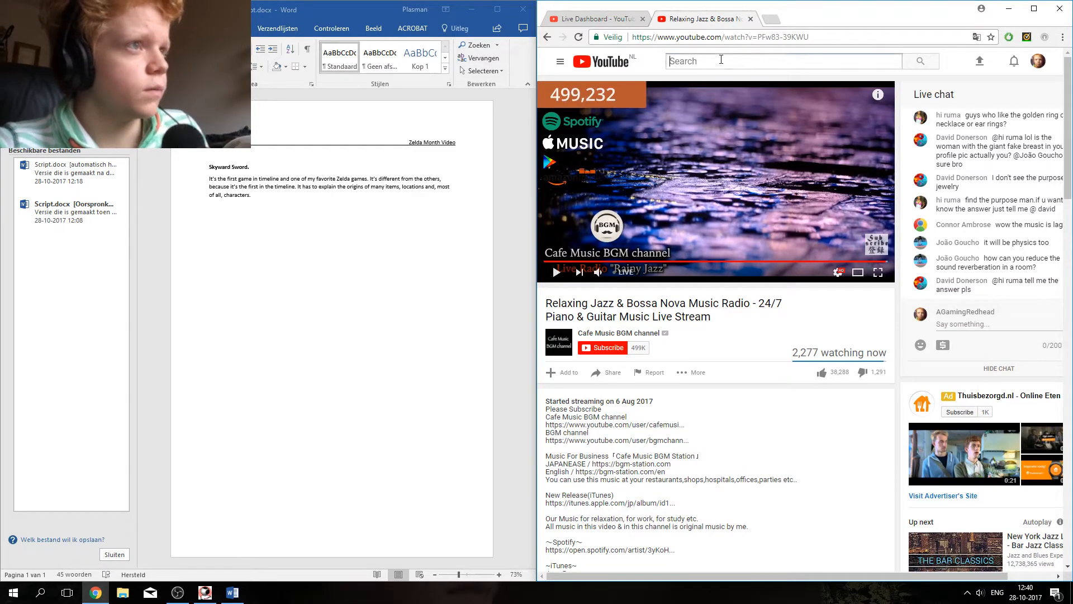
text(J)
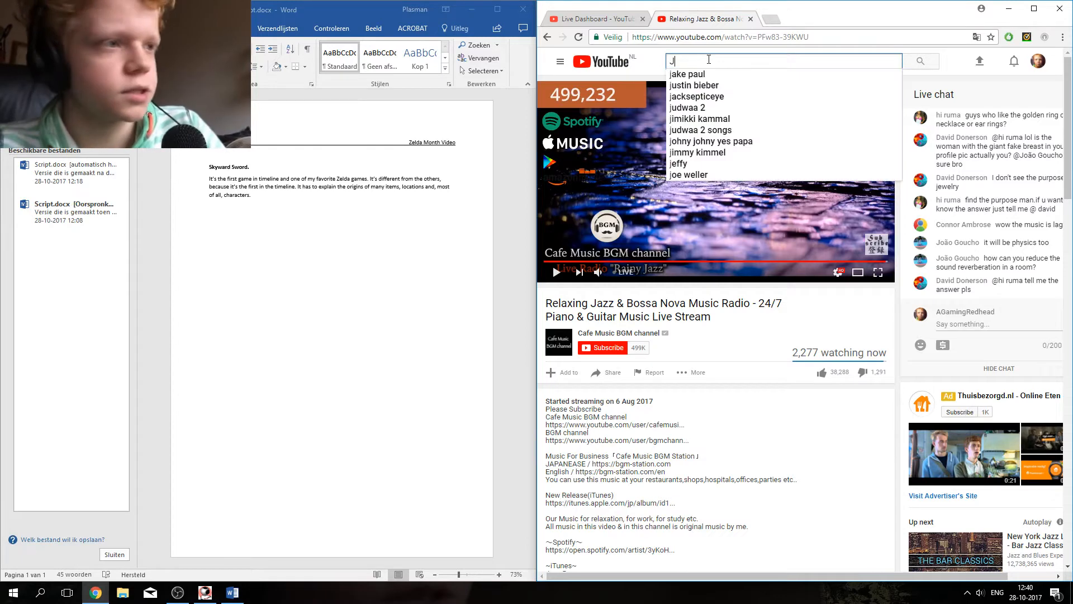
text(azz)
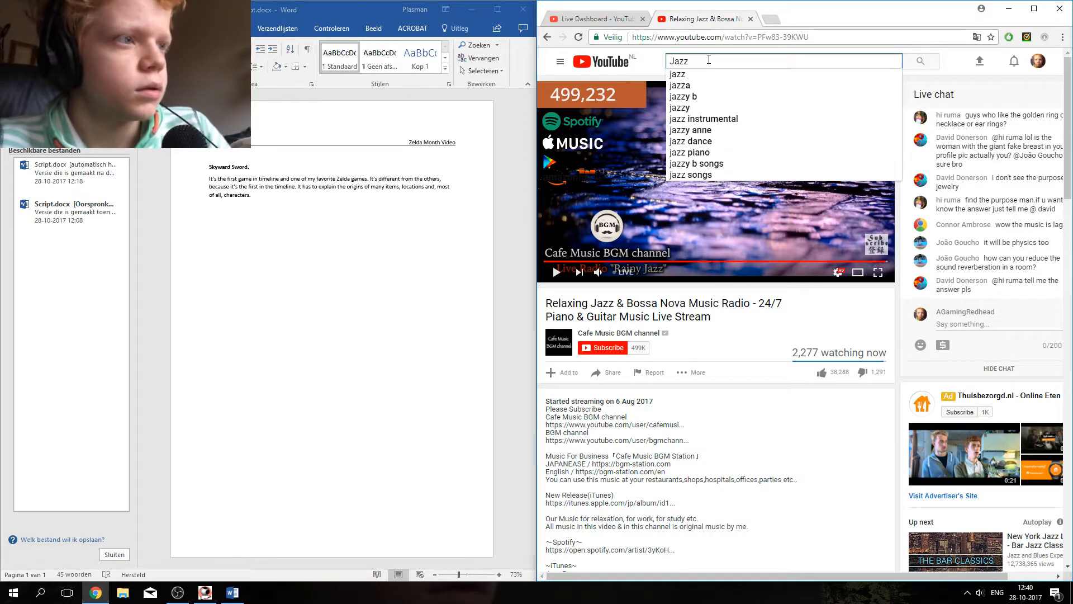
text( music)
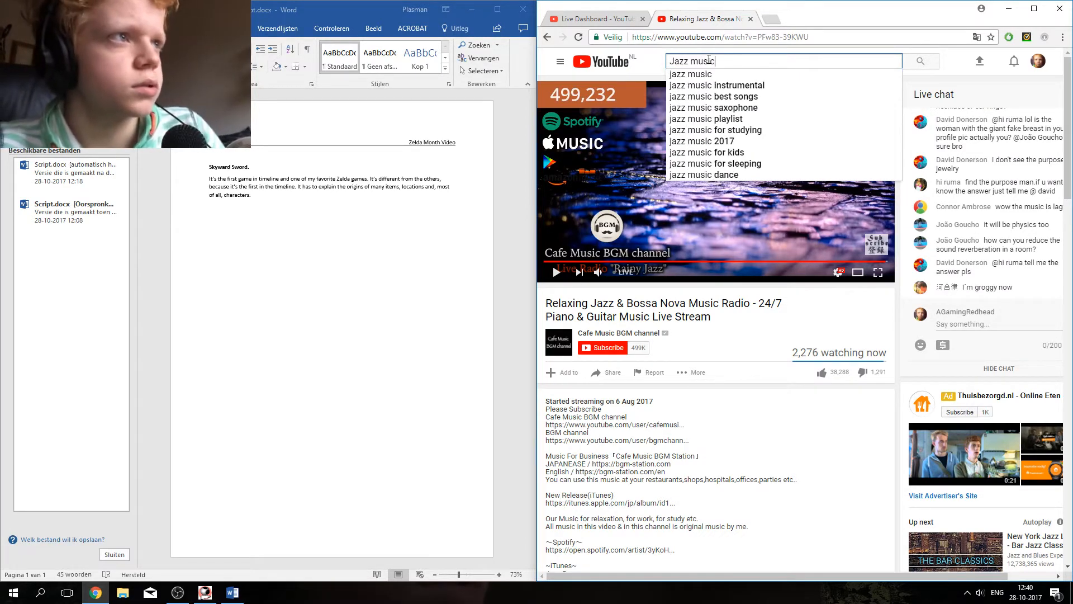
text( re)
key(Down)
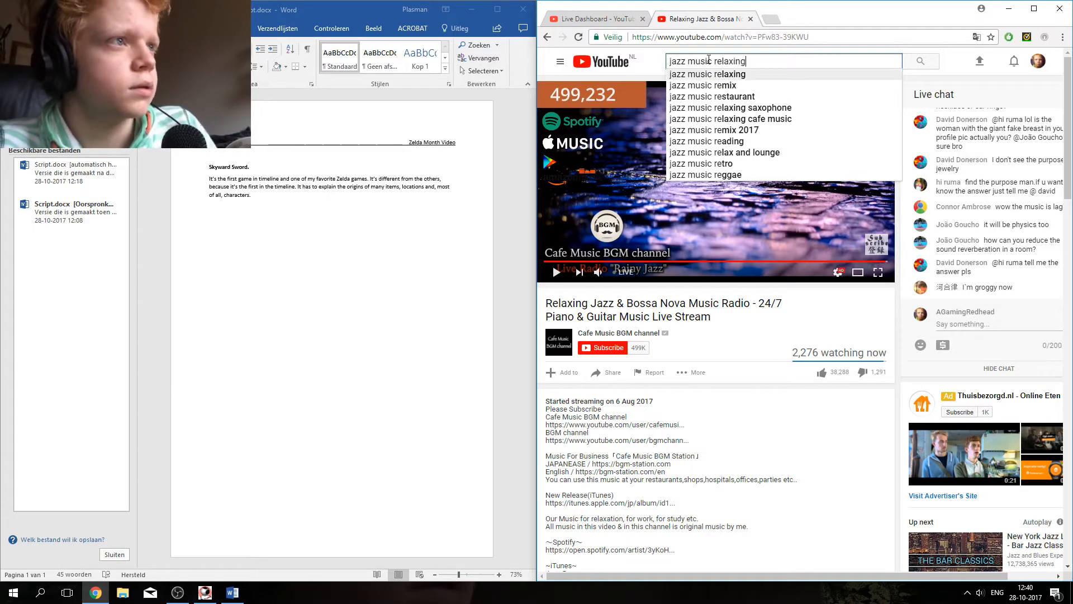
key(Return)
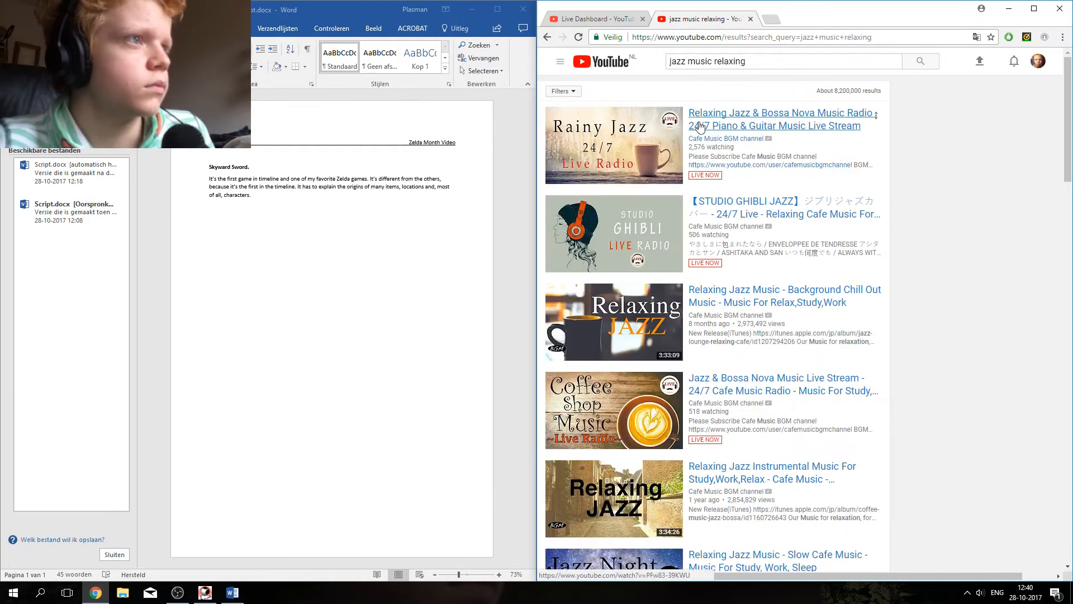
Step: Play the video "Relaxing Jazz Music - Background Chill Out Music", skip its advertisement, and return to the live dashboard
click(697, 297)
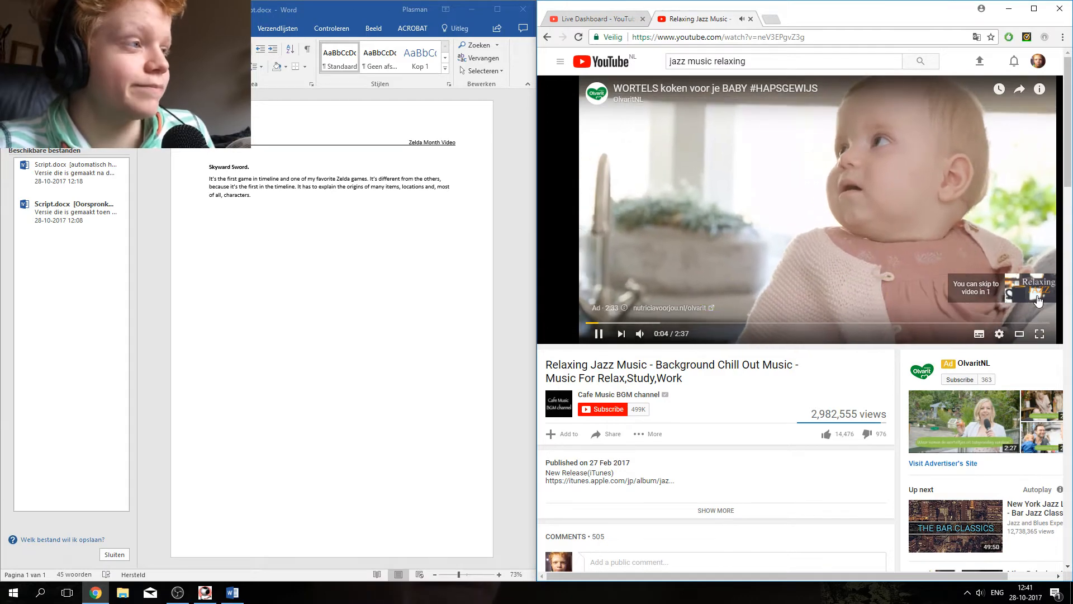
click(1037, 296)
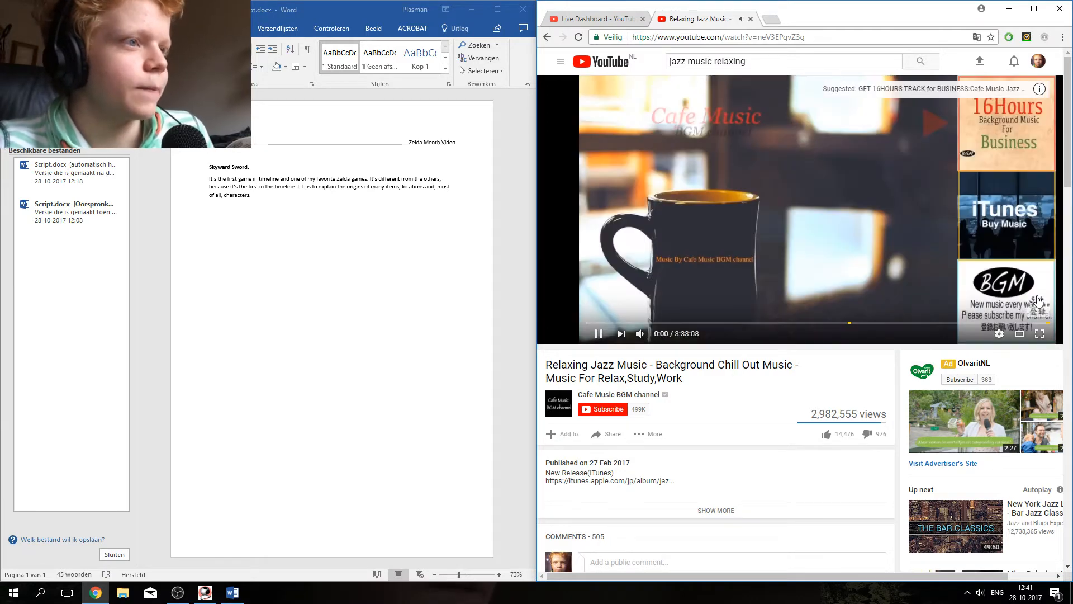
click(615, 17)
click(695, 19)
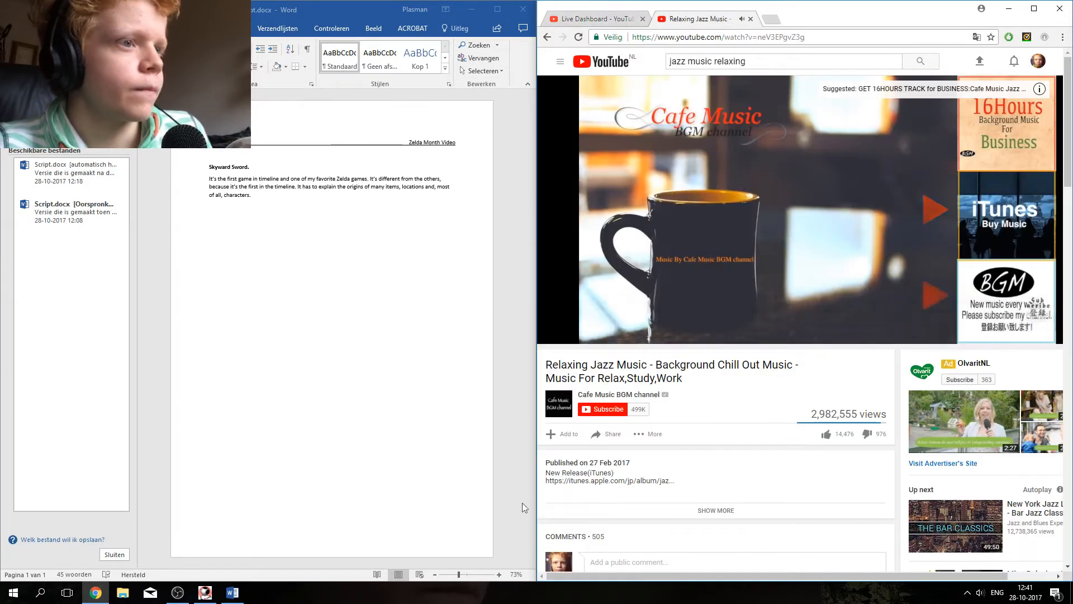
mouse_move(666, 334)
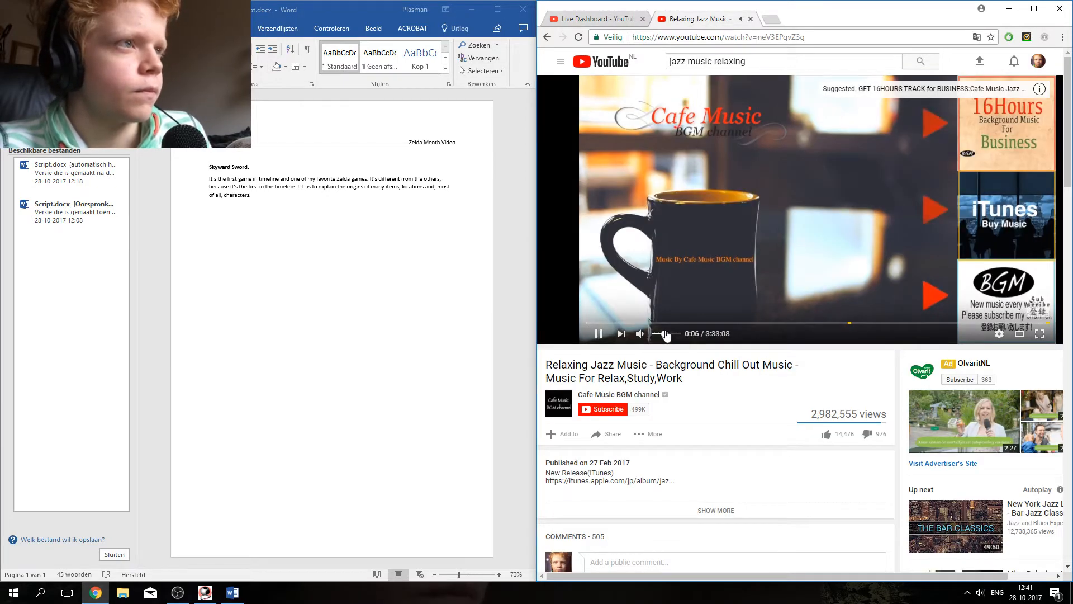
click(603, 20)
Step: Switch to Word and add the bold heading "Zelda" below the Skyward Sword paragraph
click(428, 213)
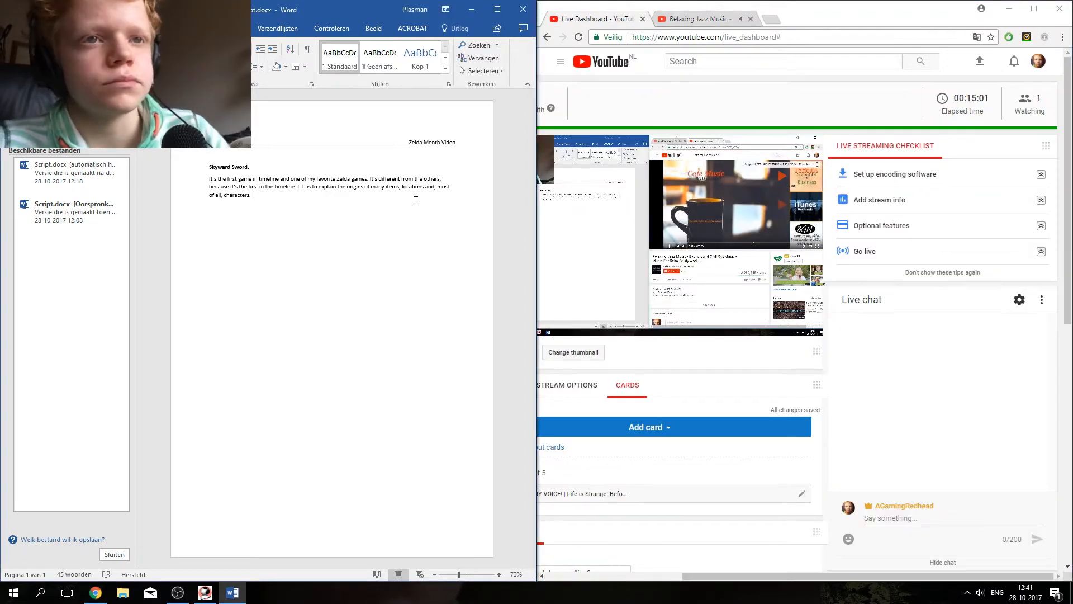
click(210, 219)
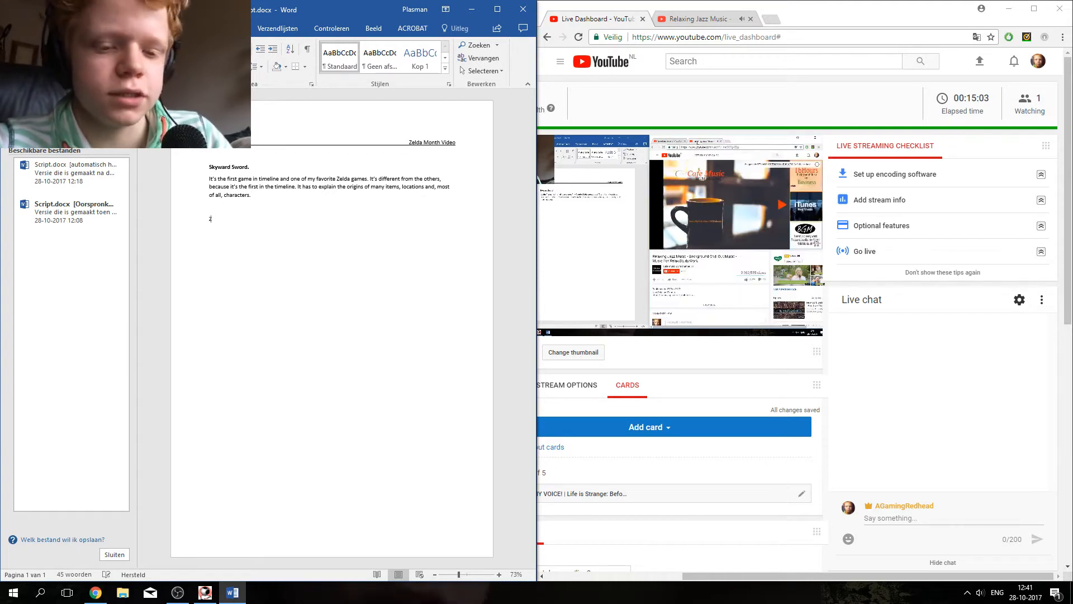
text(Zelda)
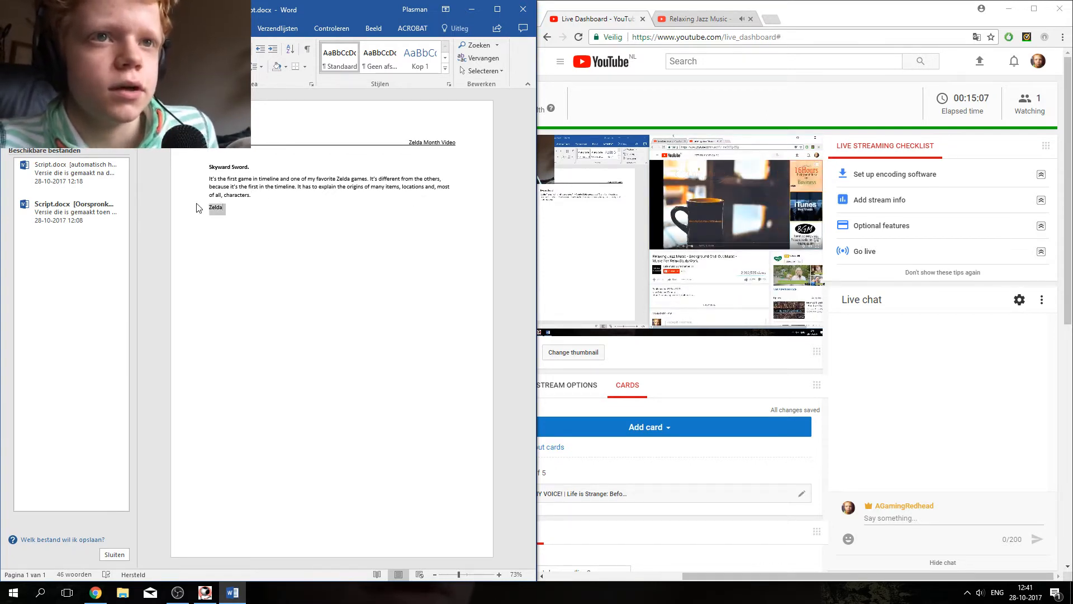
double_click(218, 207)
double_click(218, 206)
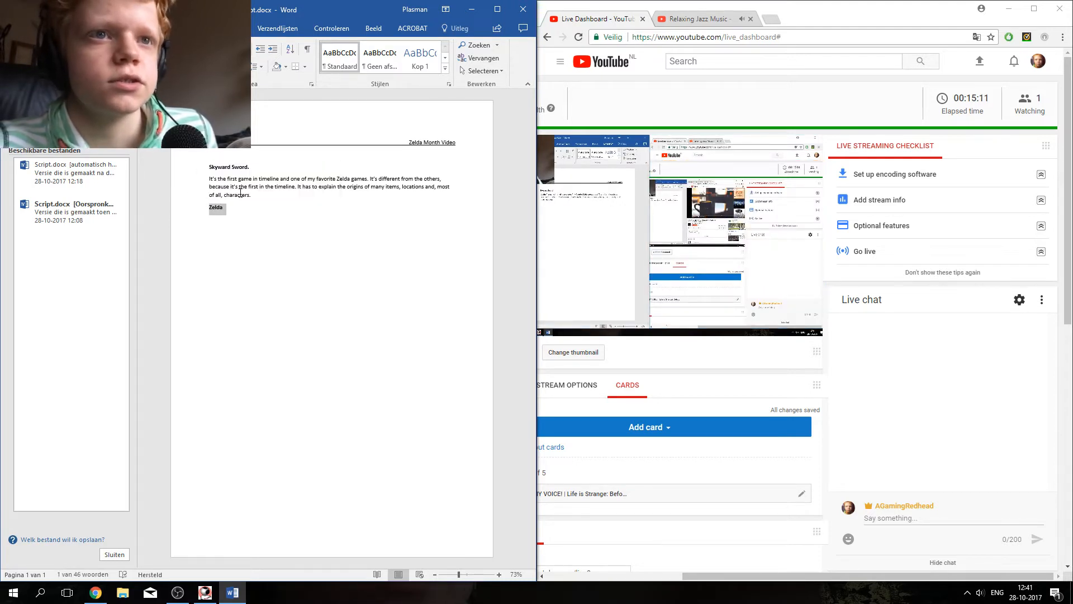
click(250, 213)
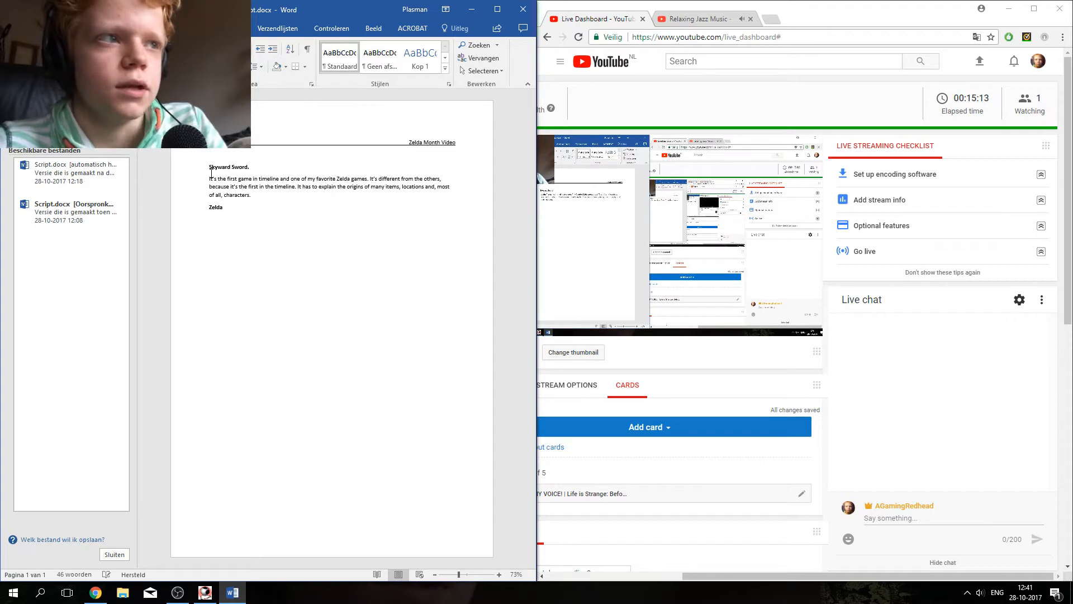
Step: Insert an empty line above the "Zelda" heading and start a new line beneath it
key(Return)
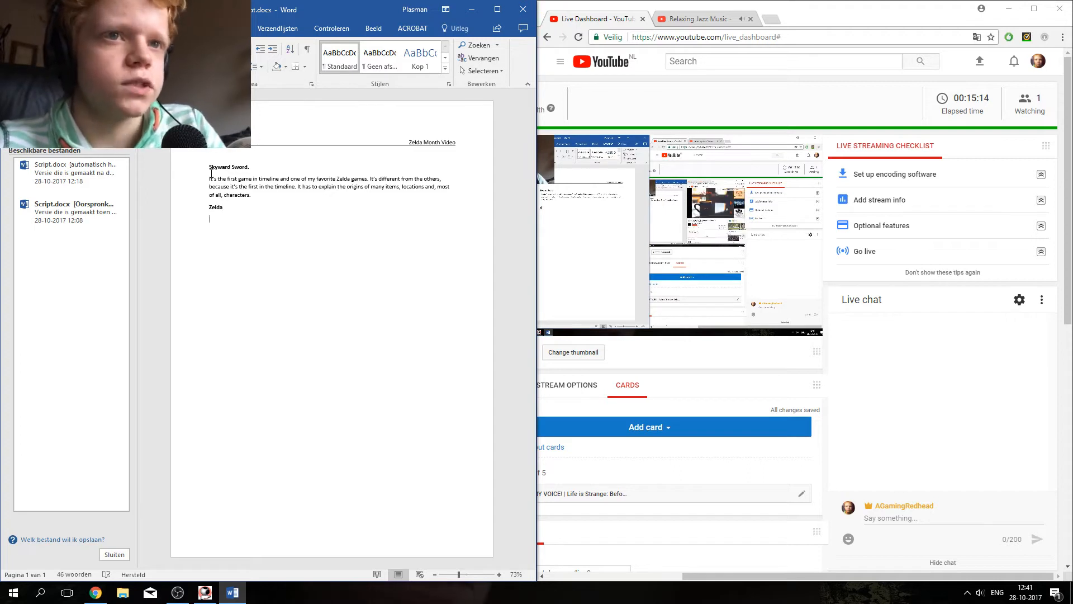
click(209, 207)
key(Return)
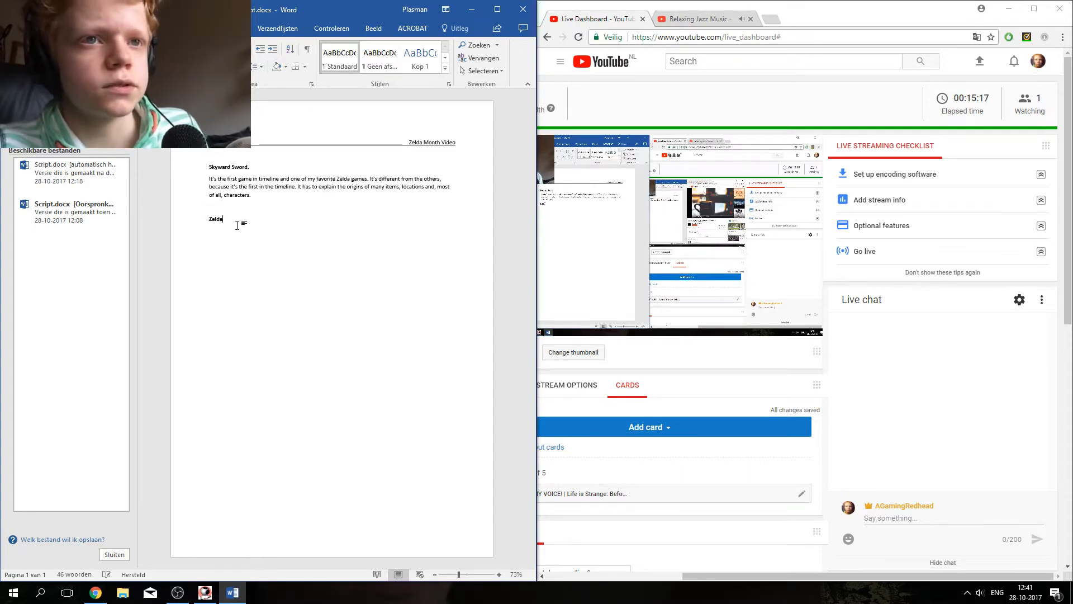
key(Return)
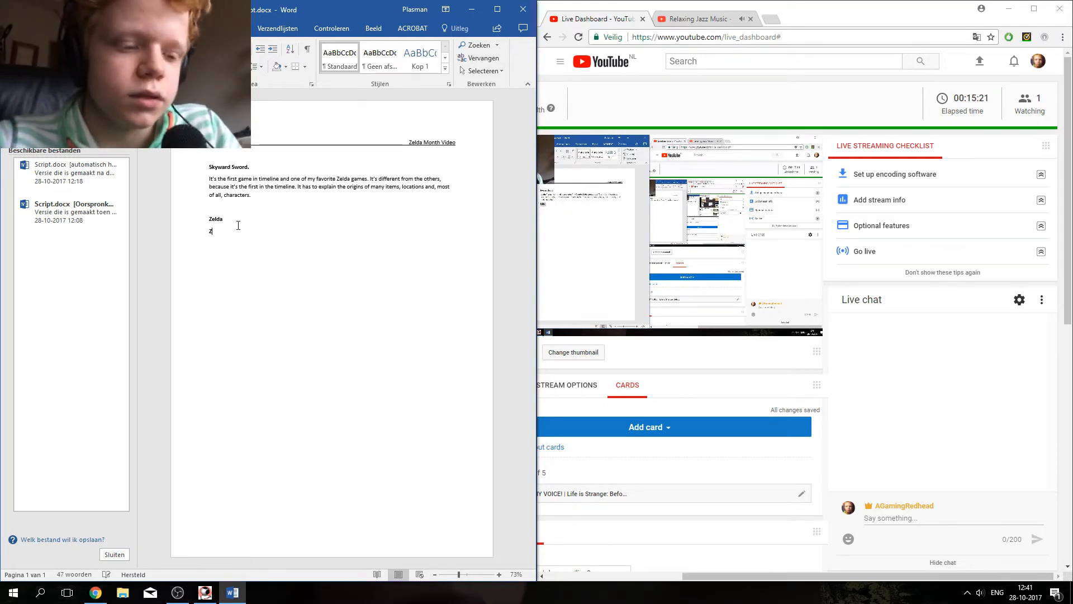
text(Zed)
key(BackSpace)
text(l)
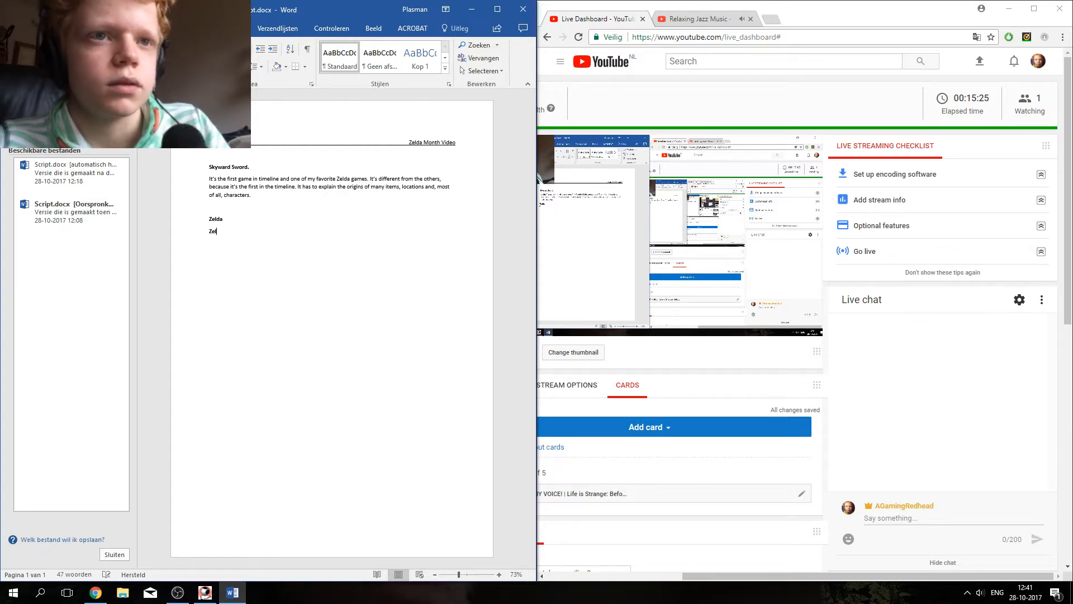
key(BackSpace)
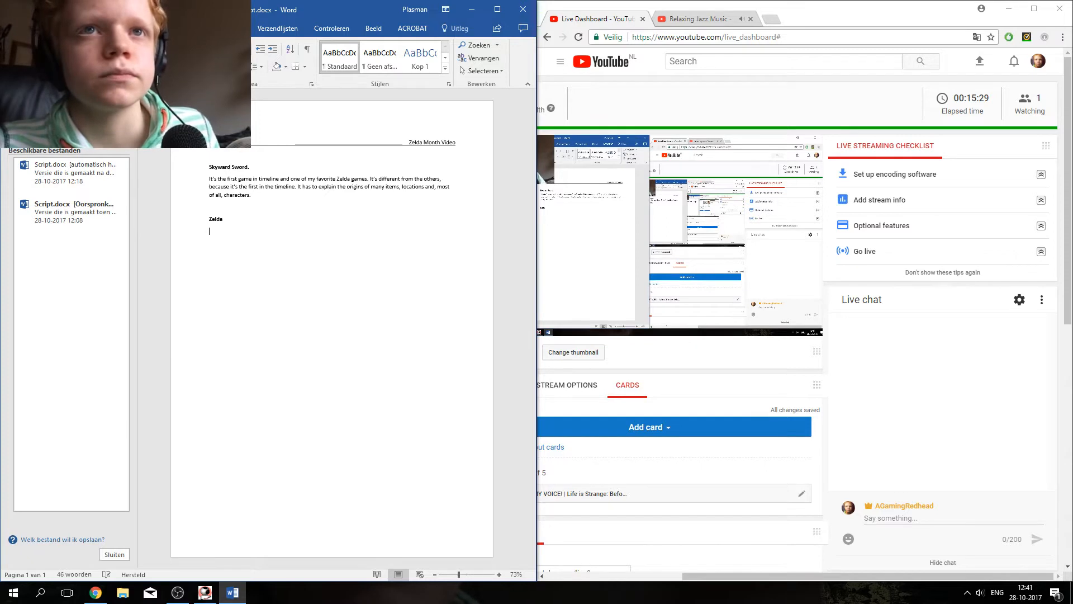
Step: Begin the text under the "Zelda" heading with the word "Zelda" in regular, non-bold type
text(Z)
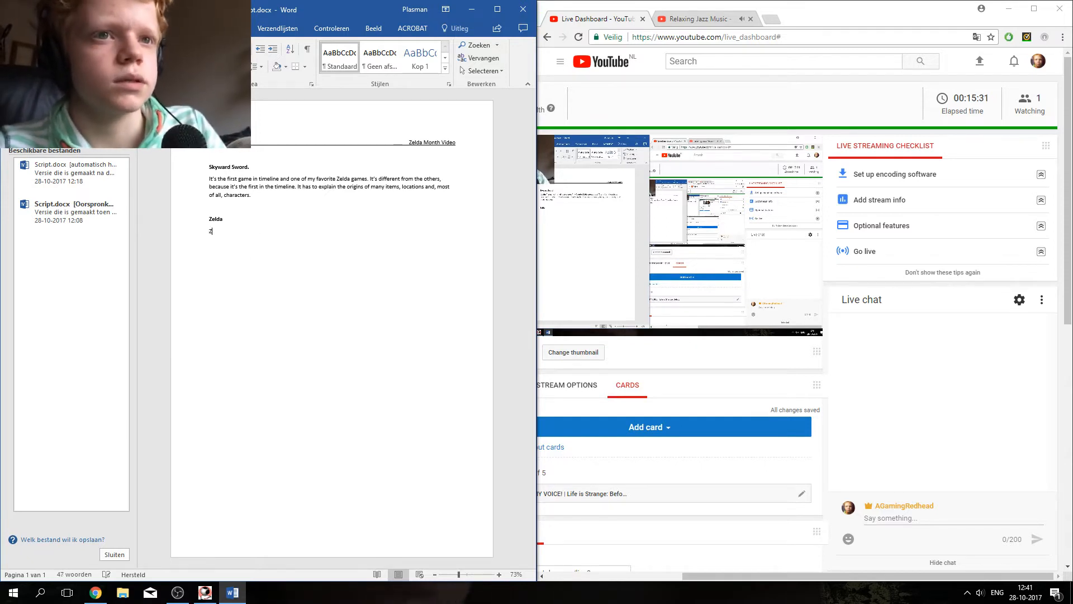
text(e)
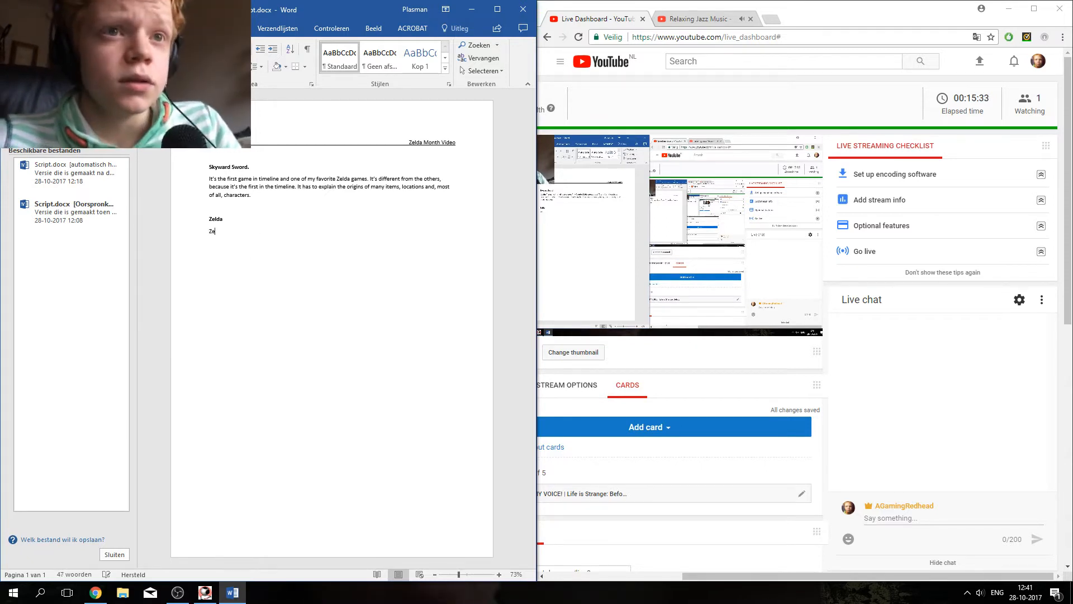
text(lda)
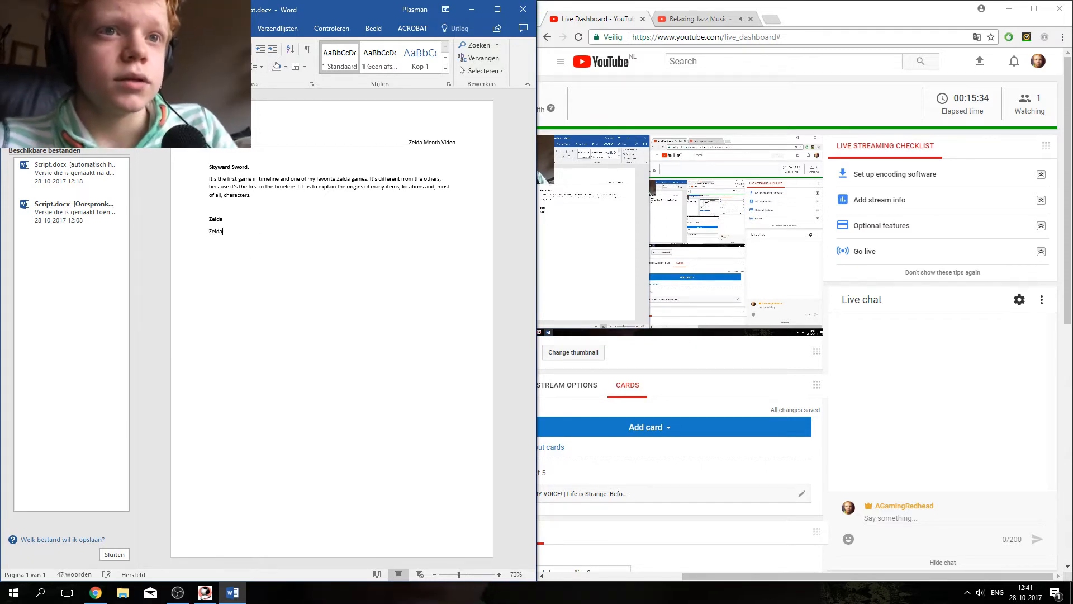
Step: Search Google for "Zelda link meme" in a new browser tab and show the image results
click(772, 22)
text(Z)
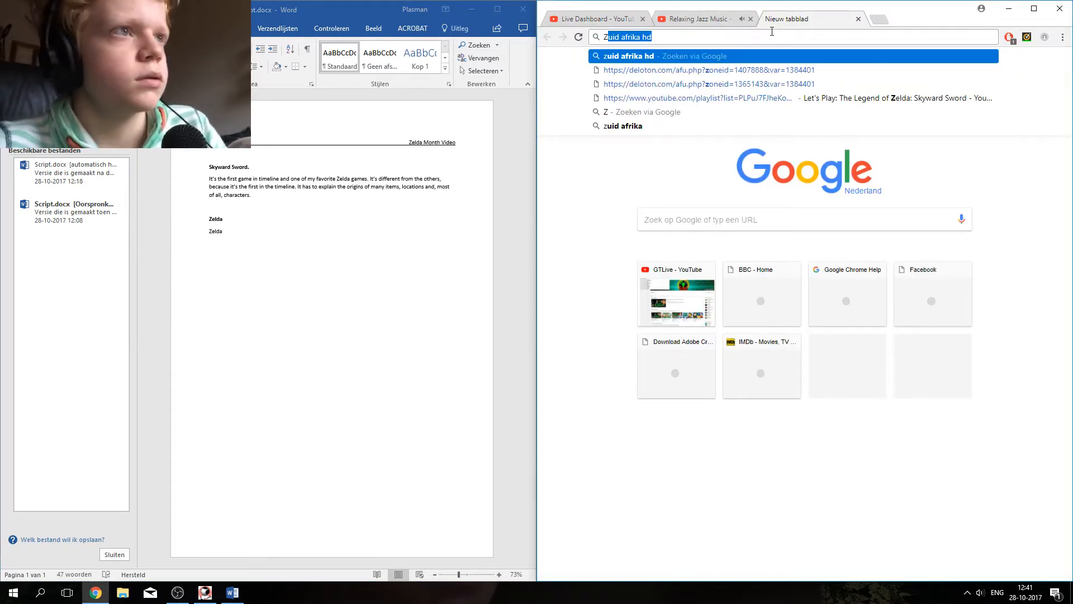
text(elda)
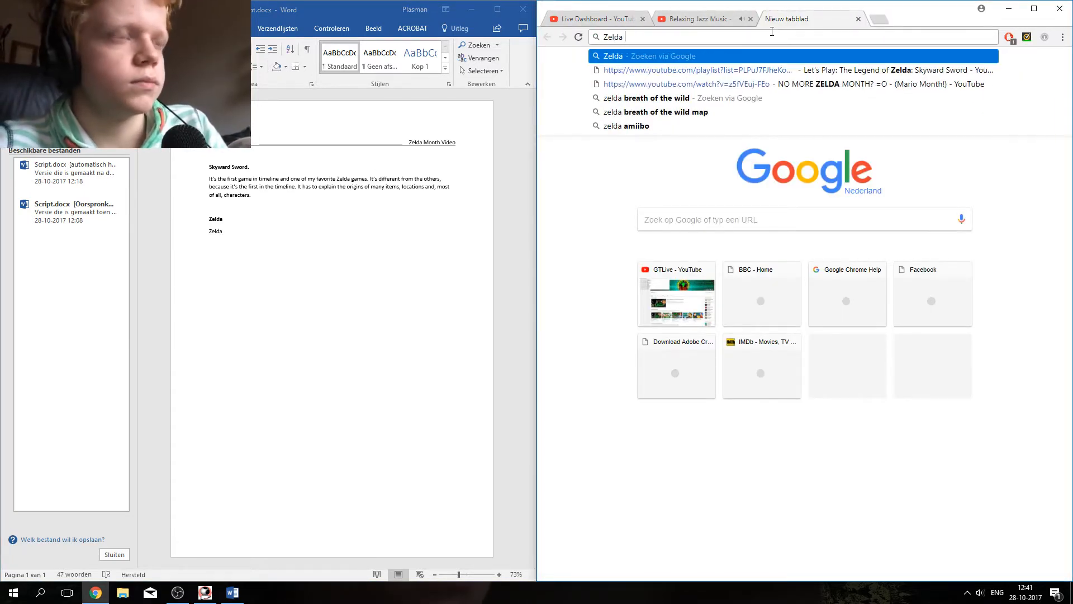
text( link meme)
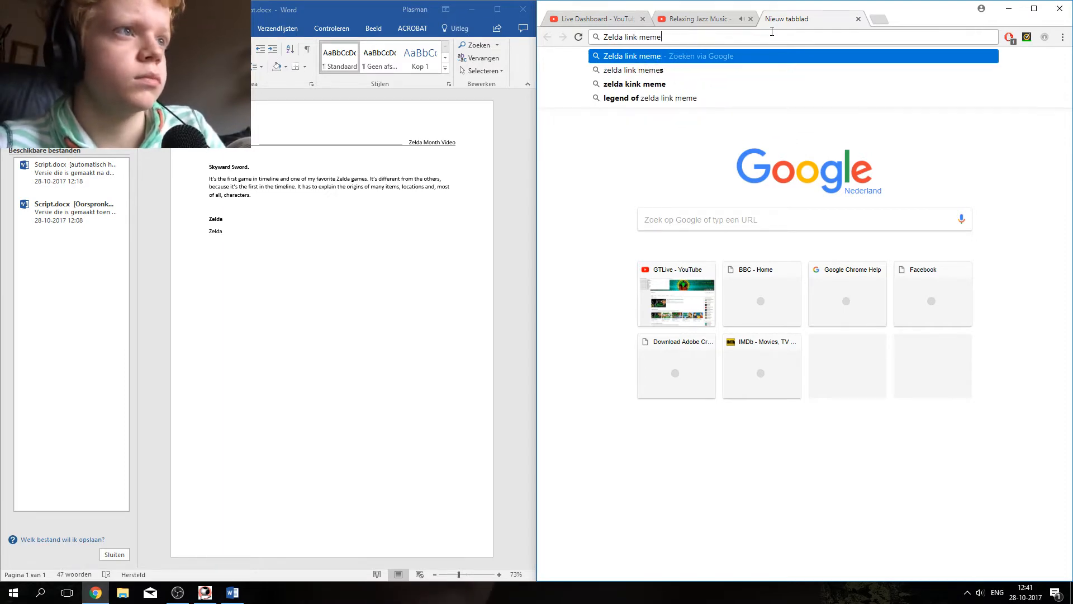
key(Return)
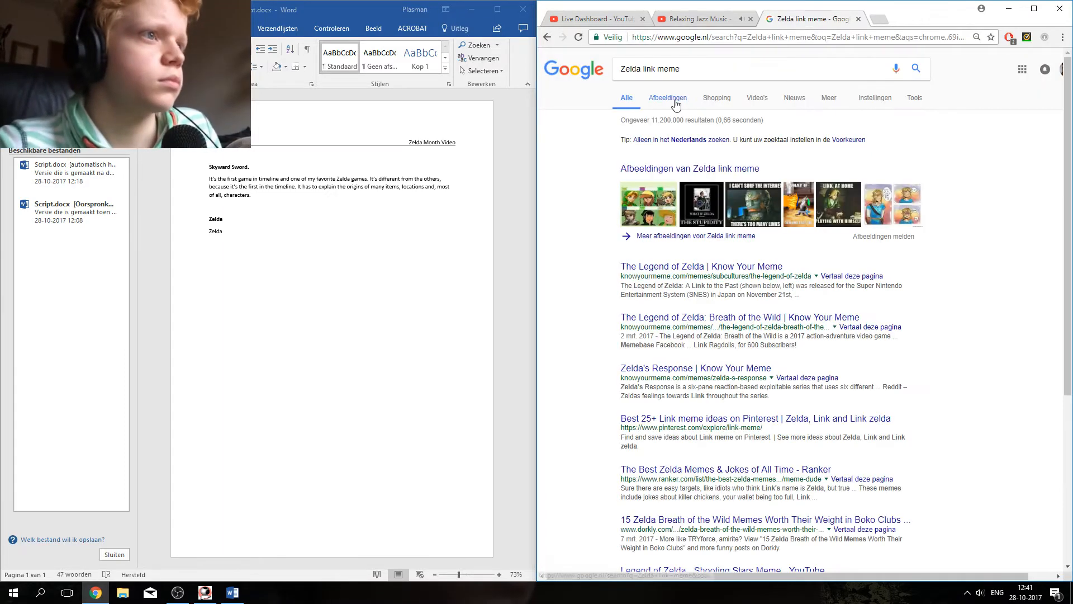
click(674, 99)
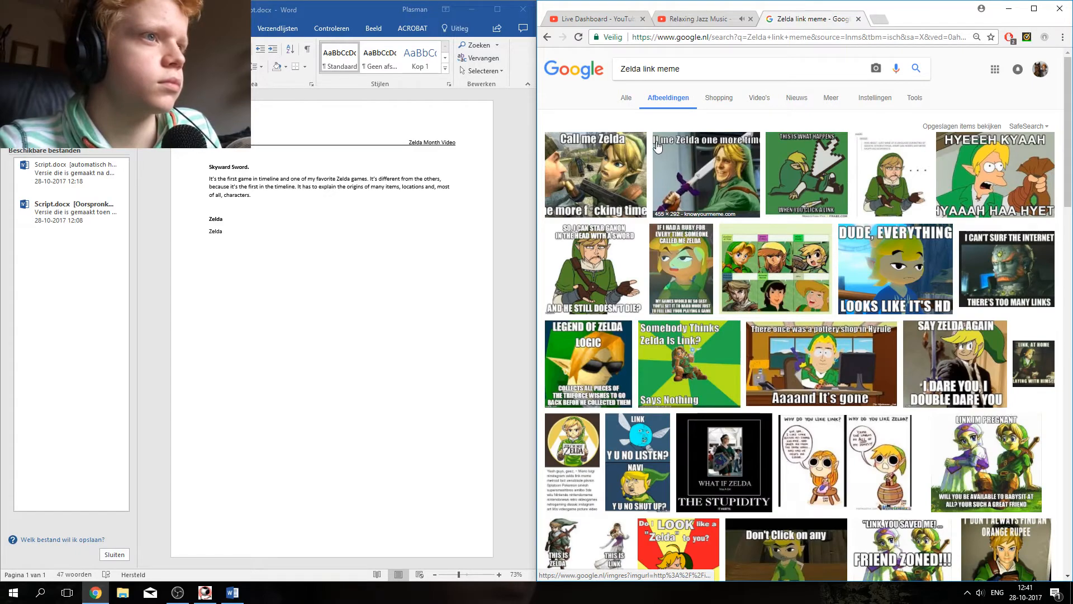
Step: Preview the "Call me Zelda one more time" memes among the image results, including a related Imgur version
click(614, 167)
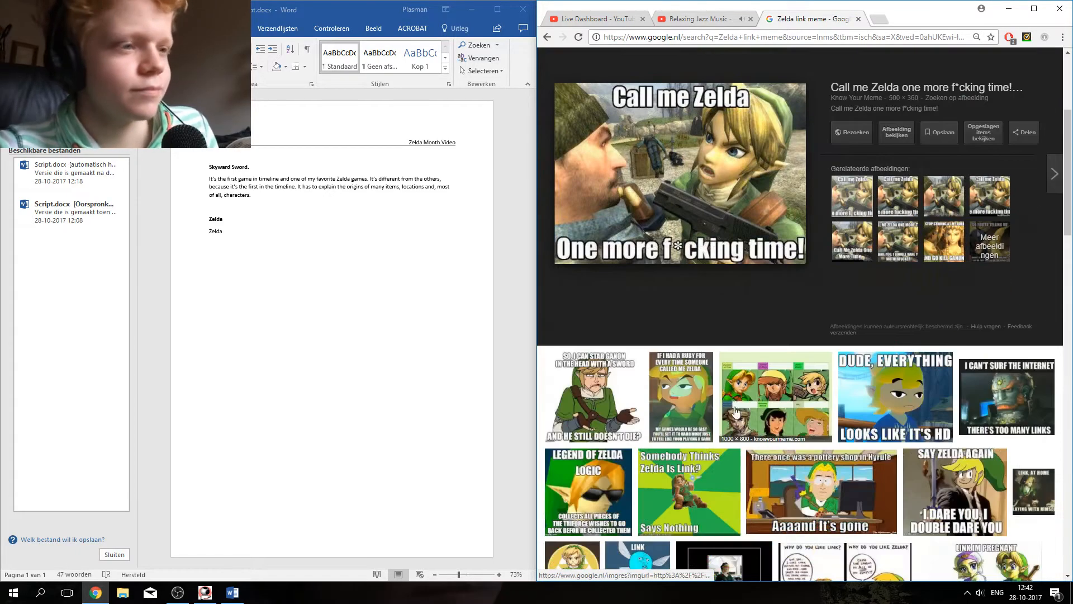
scroll(700, 271, up, 3)
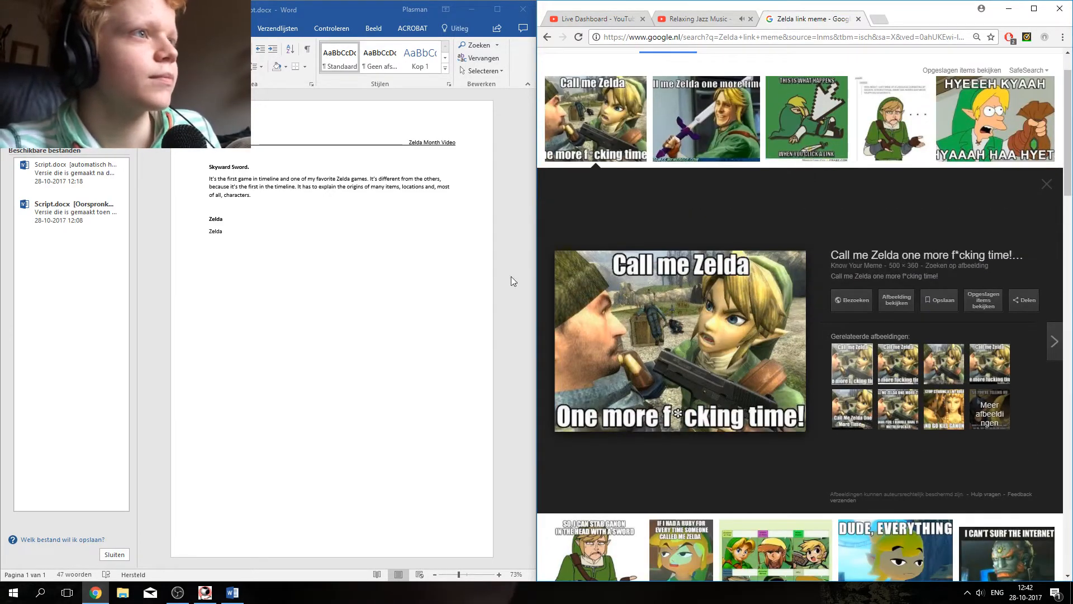
click(695, 90)
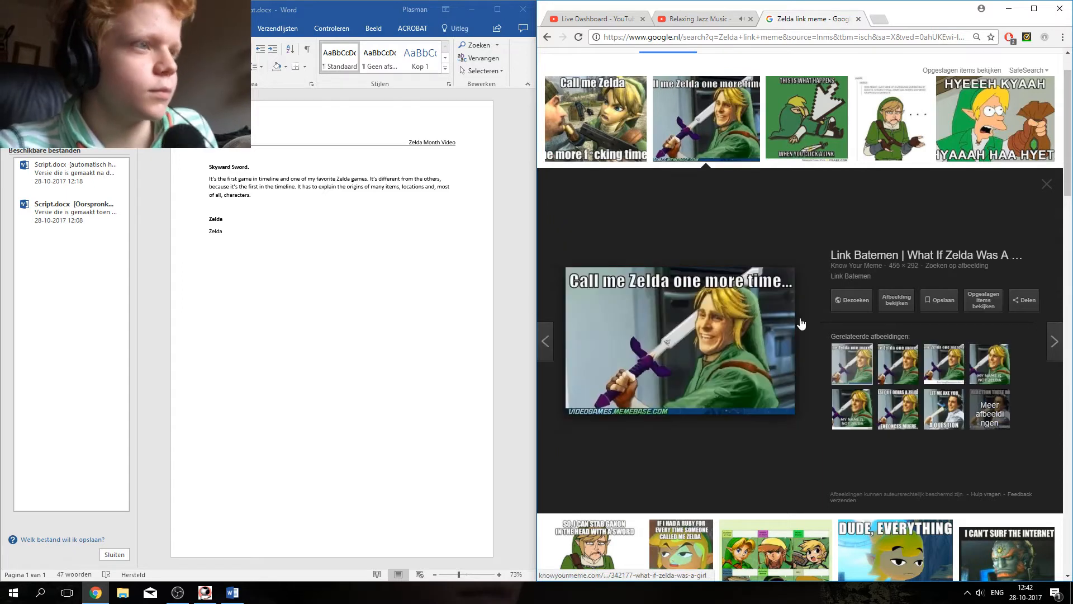
click(898, 363)
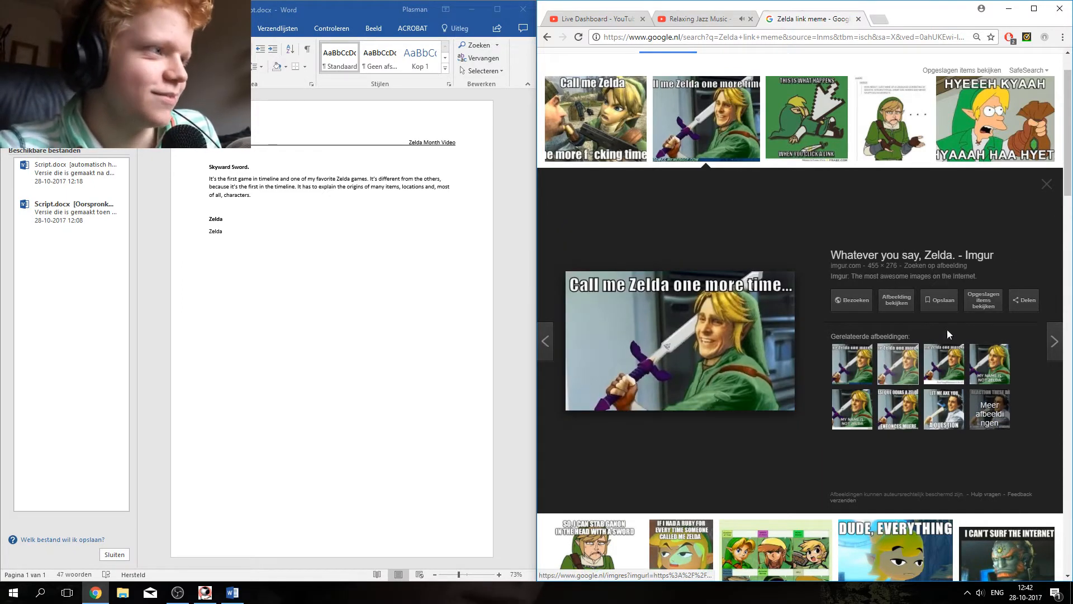
scroll(946, 329, up, 1)
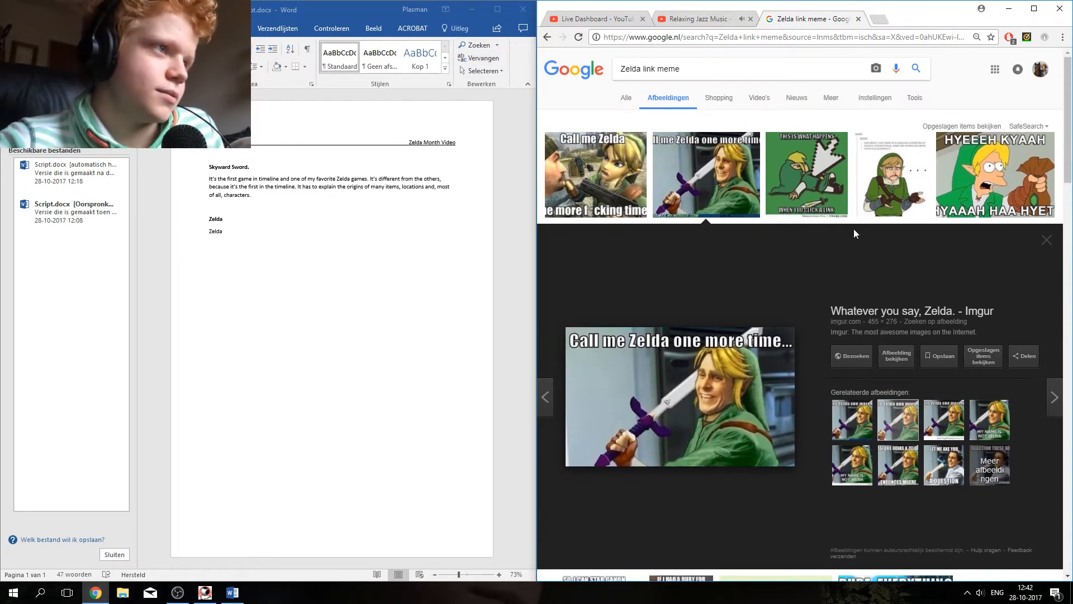
Step: Skim the remaining Zelda meme results, close that search page and bring up the YouTube Live Dashboard
scroll(851, 226, down, 2)
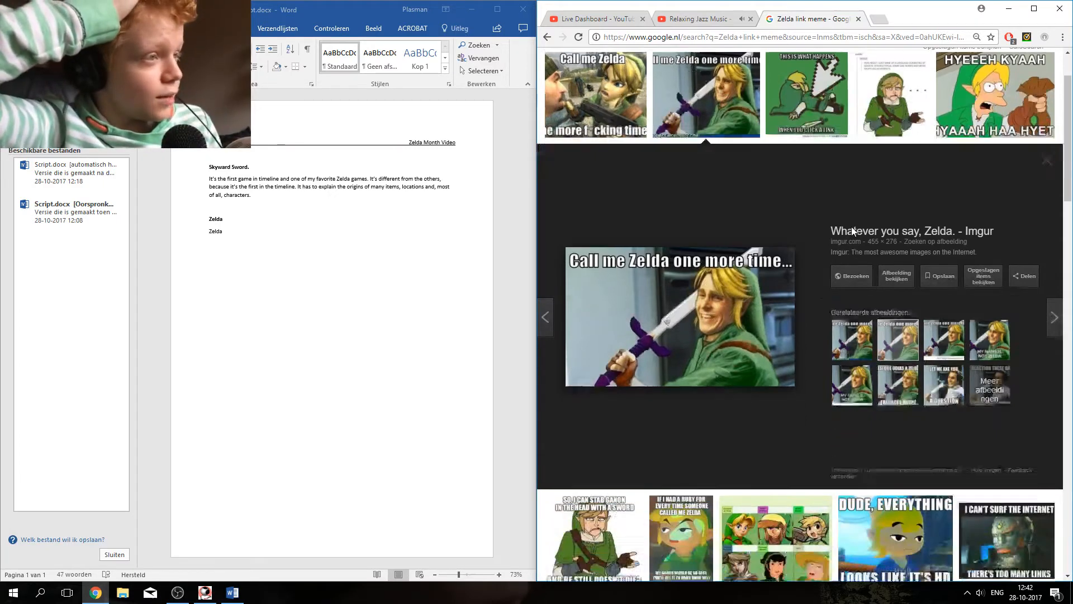
scroll(852, 228, down, 3)
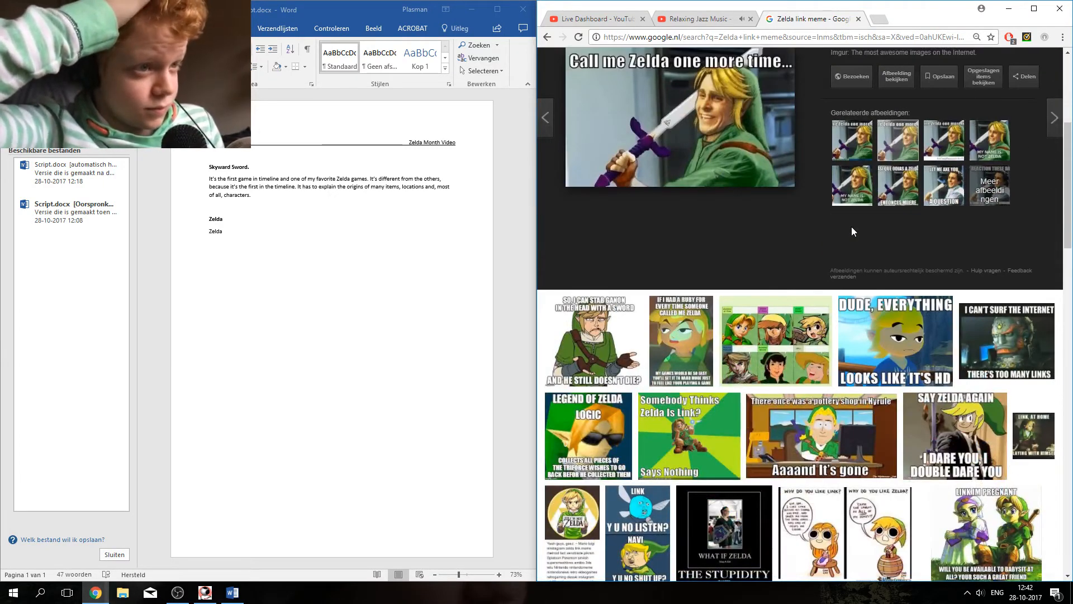
click(857, 20)
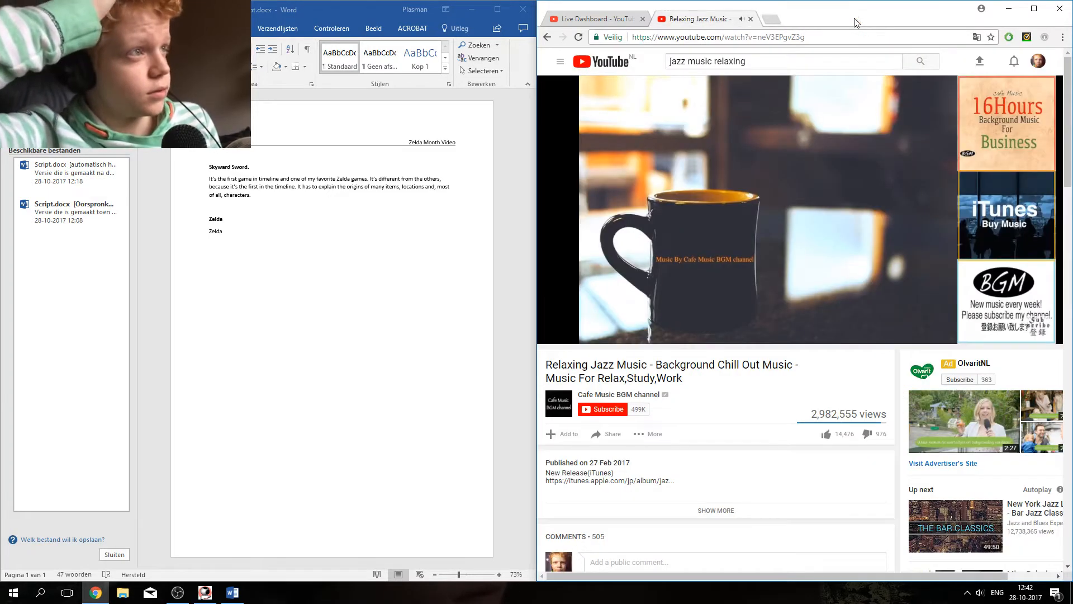
click(622, 19)
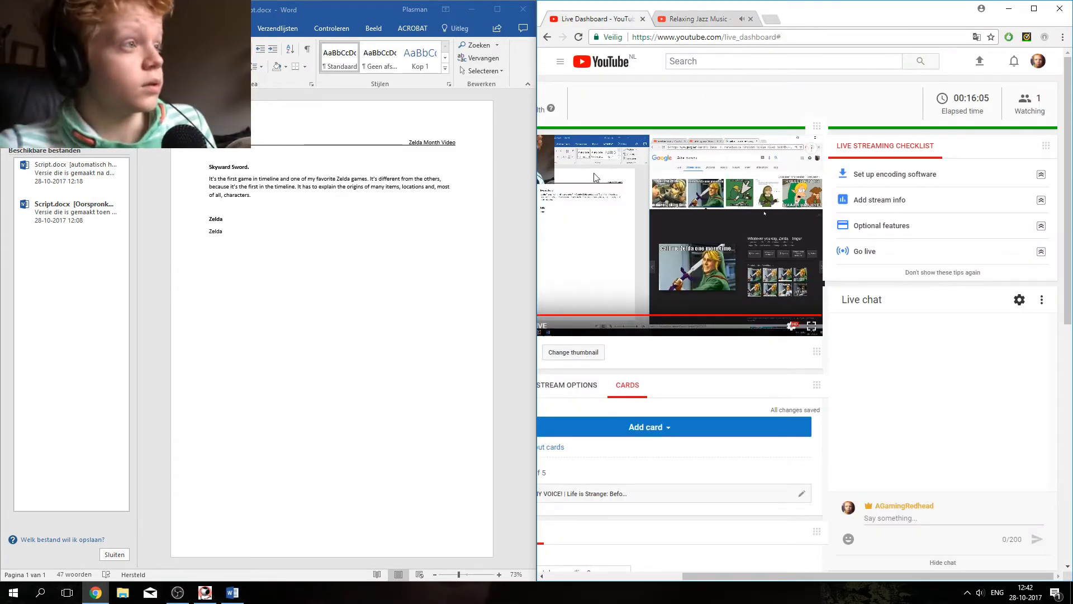
Step: In the Word script, continue the text under the "Zelda" heading so it reads "Zelda is really different in this game"
click(352, 226)
text(is)
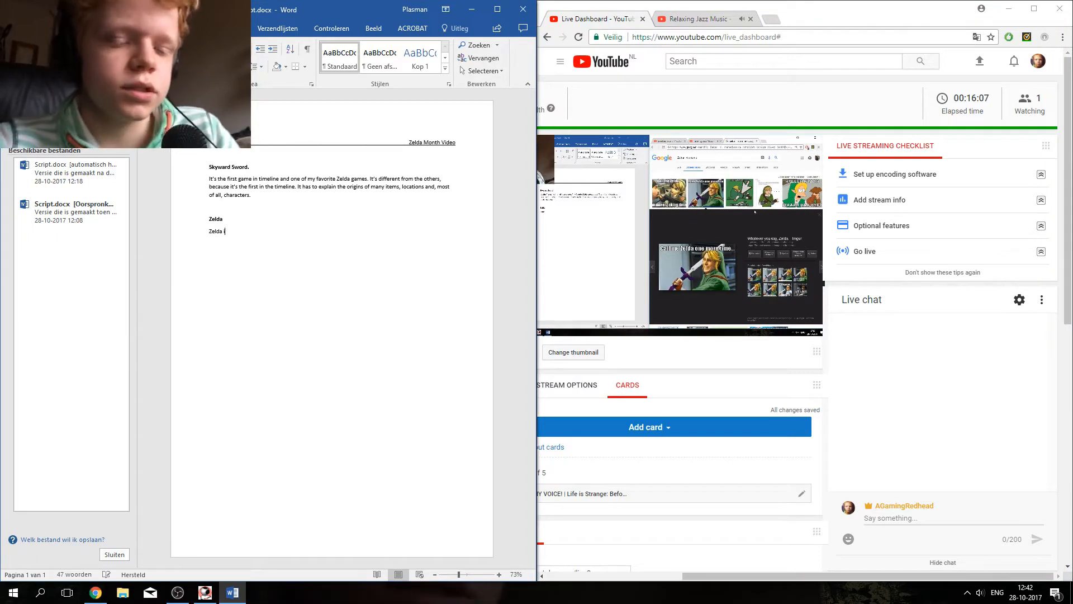
key(BackSpace)
key(BackSpace)
key(BackSpace)
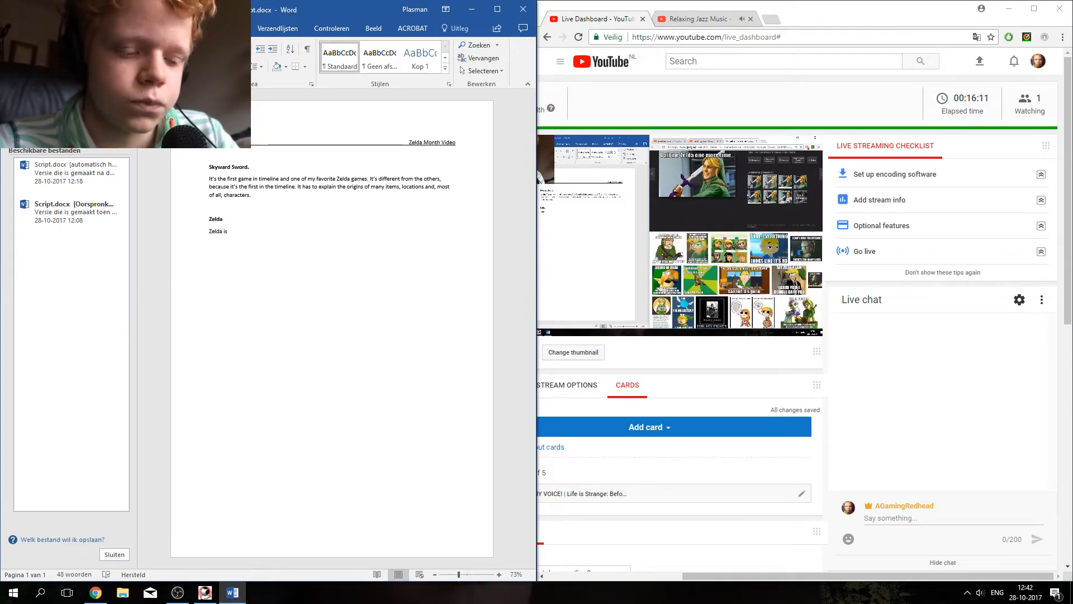
text(rea)
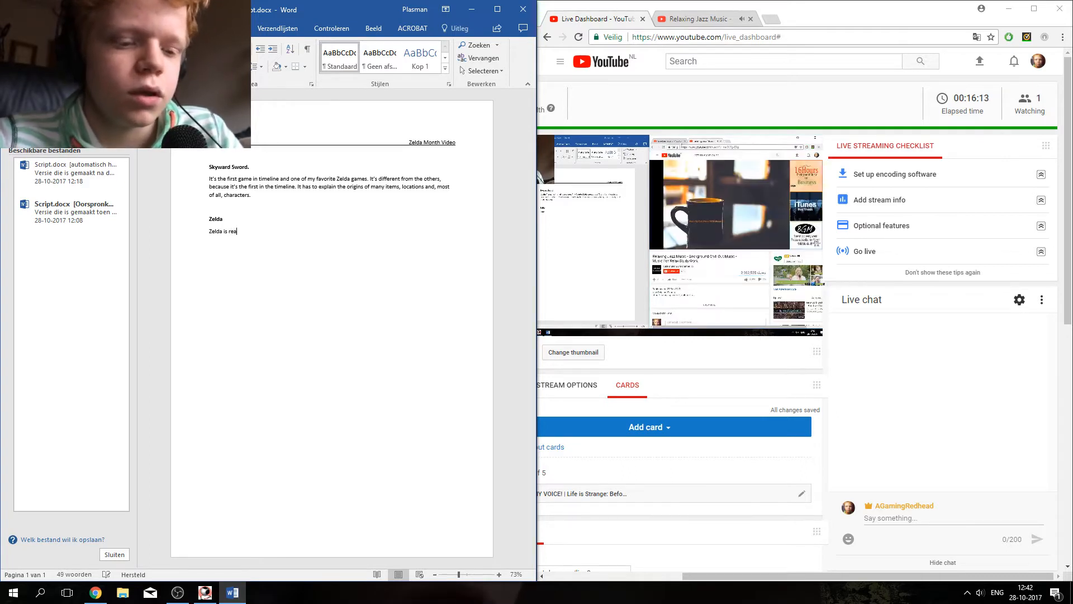
text(lly d)
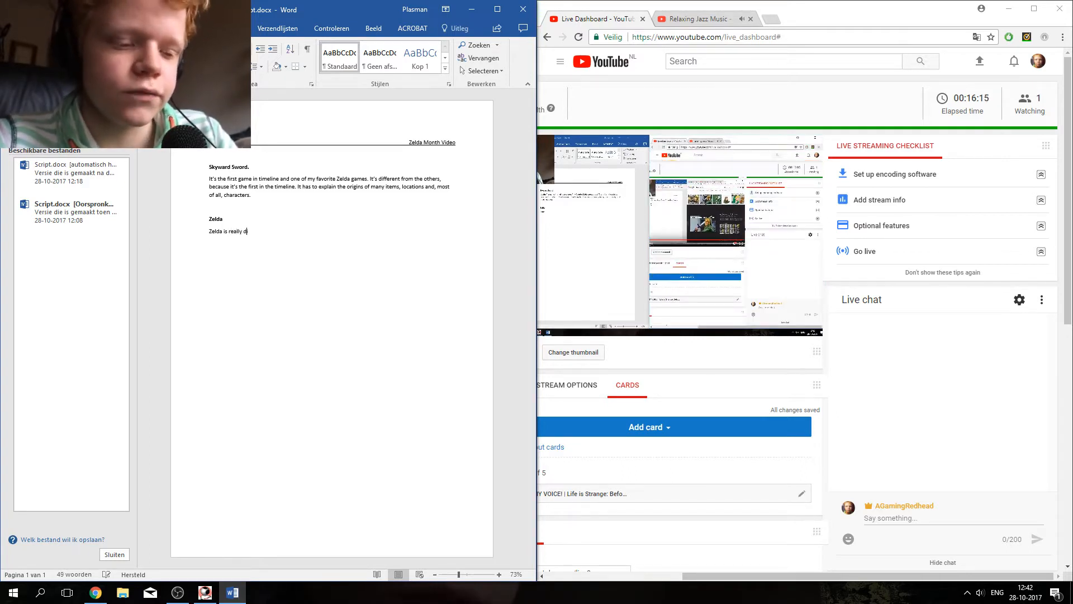
text(iffer)
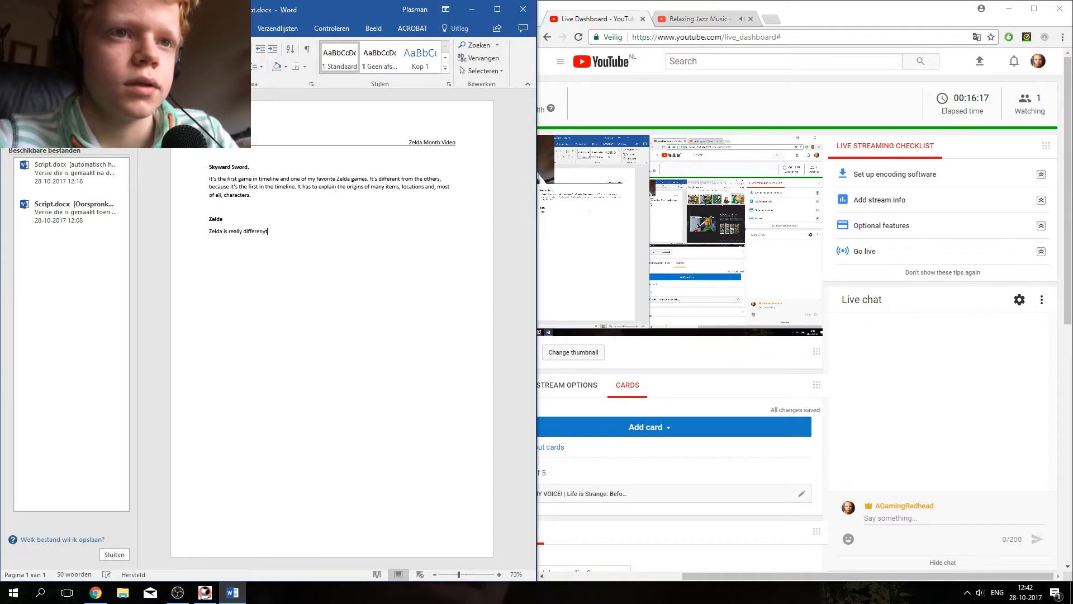
text(eny)
key(BackSpace)
text(t in)
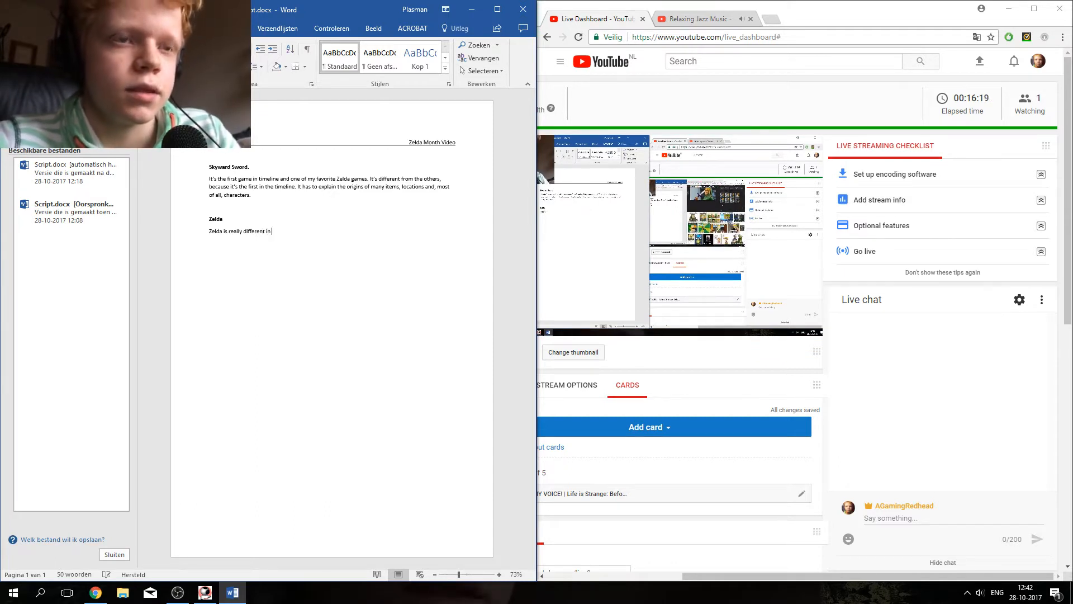
text( t)
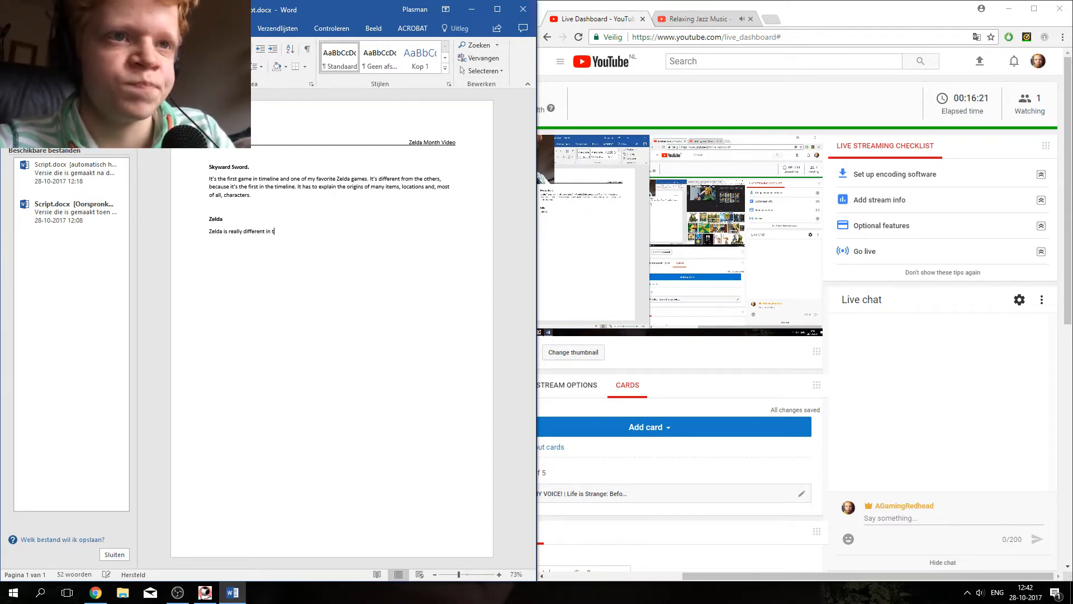
text(thishis game)
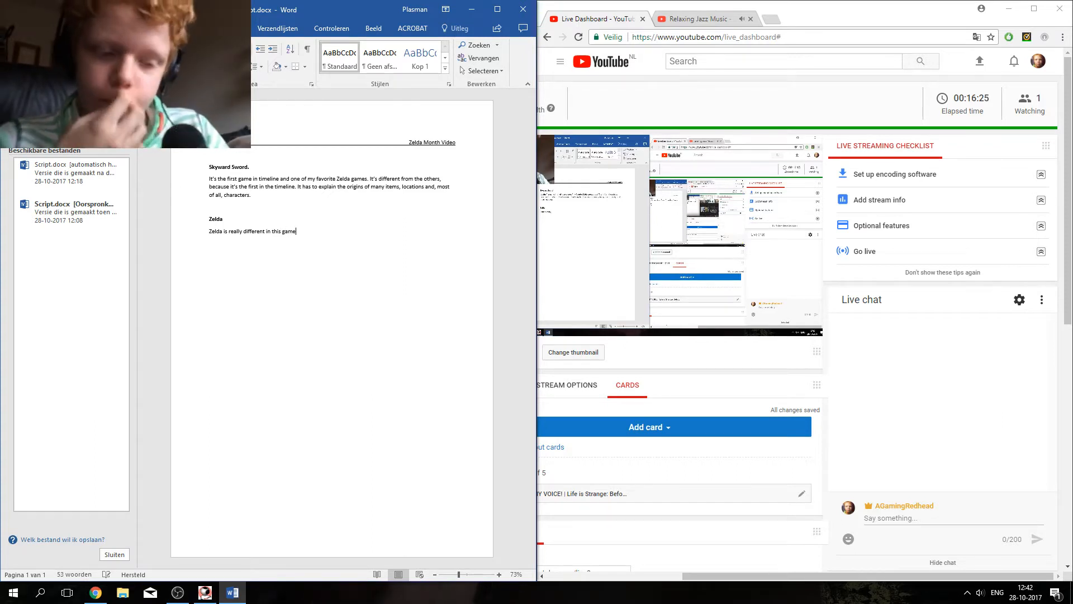
Step: End the first sentence under "Zelda" with a period and begin the second with "She has an already established"
text(. She )
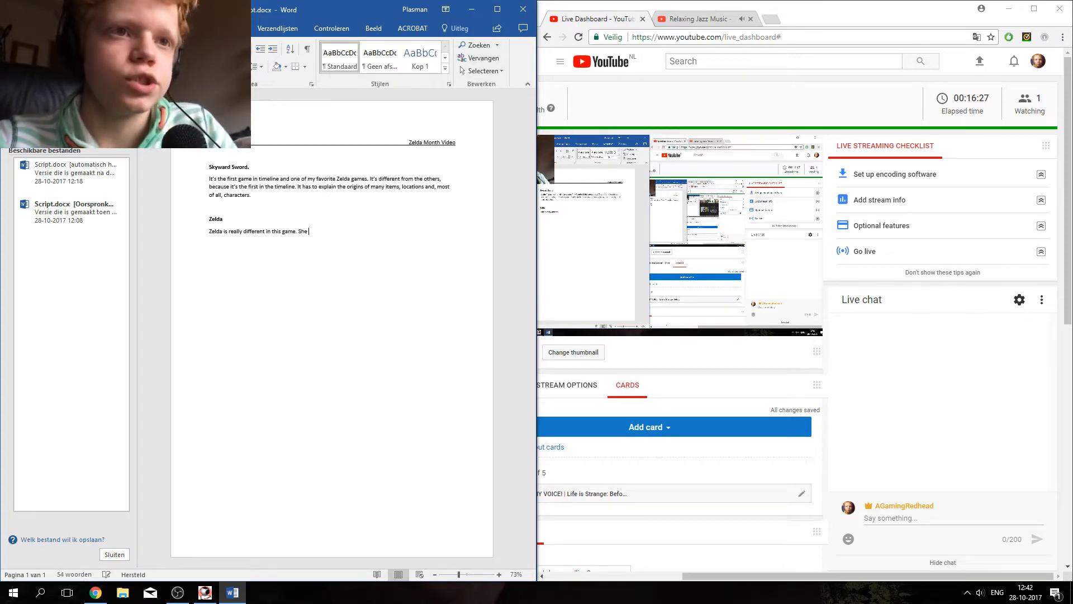
text(has a)
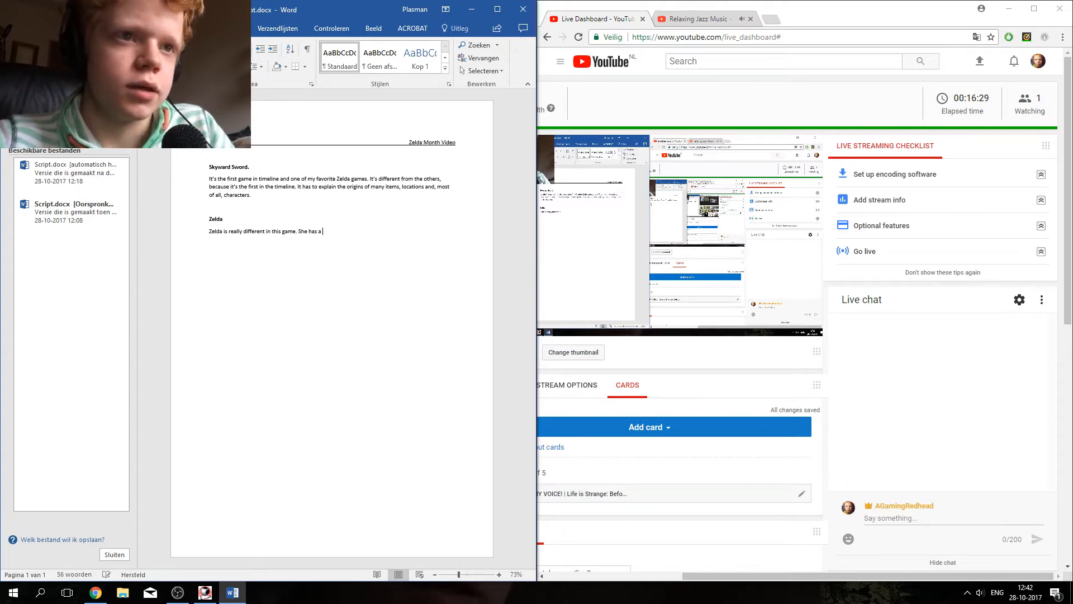
text(n)
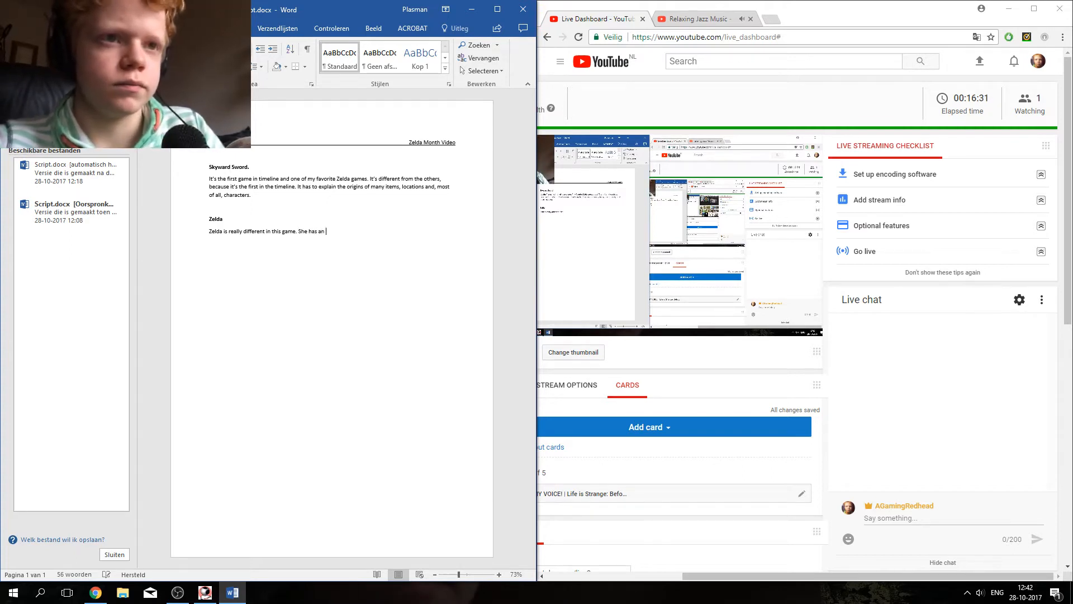
text(nalread)
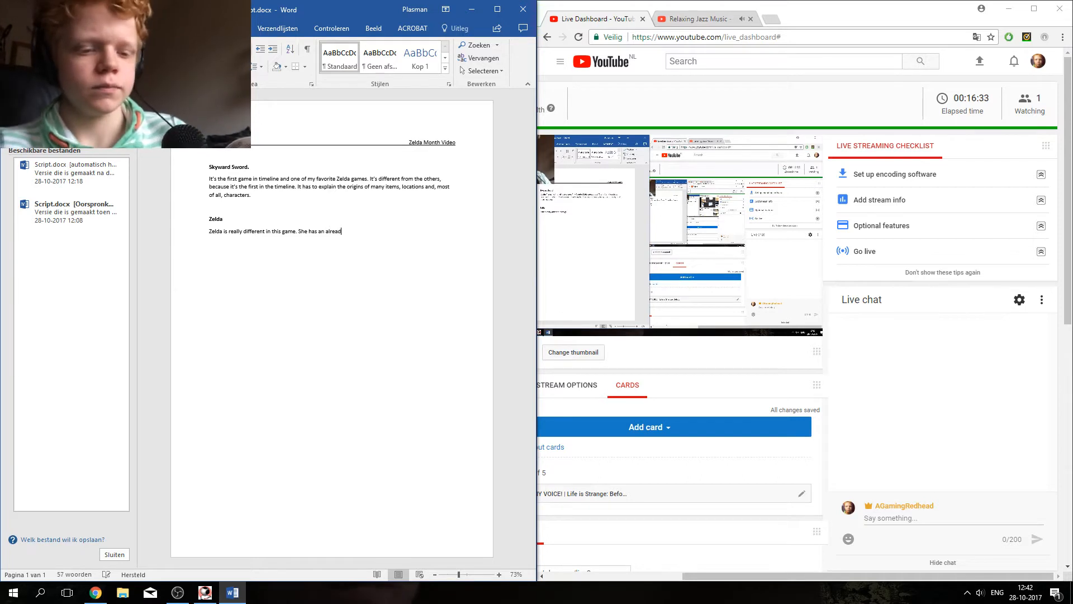
text(y )
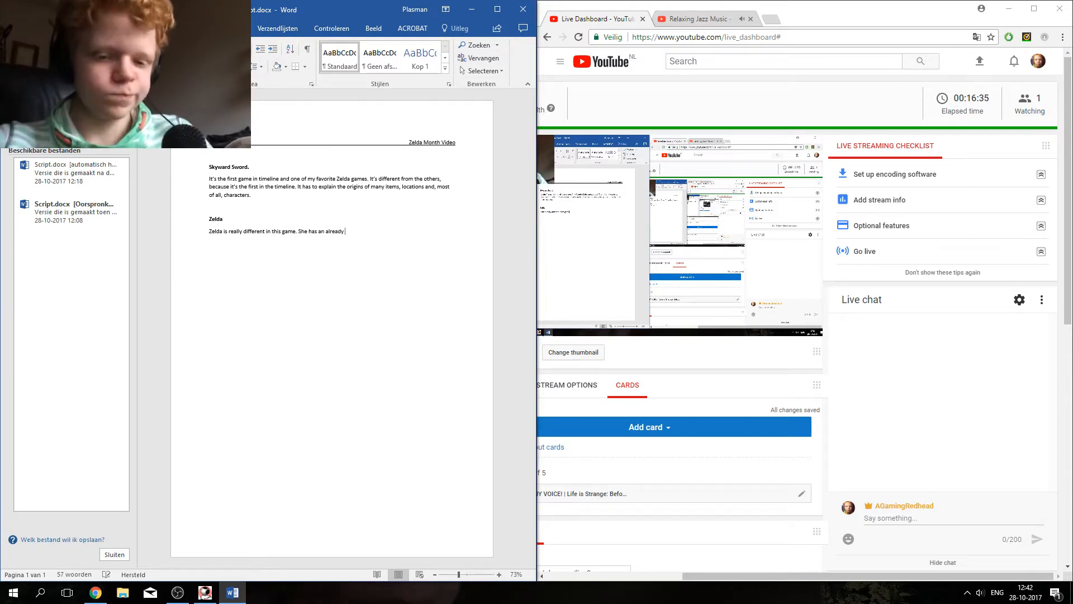
text(established r)
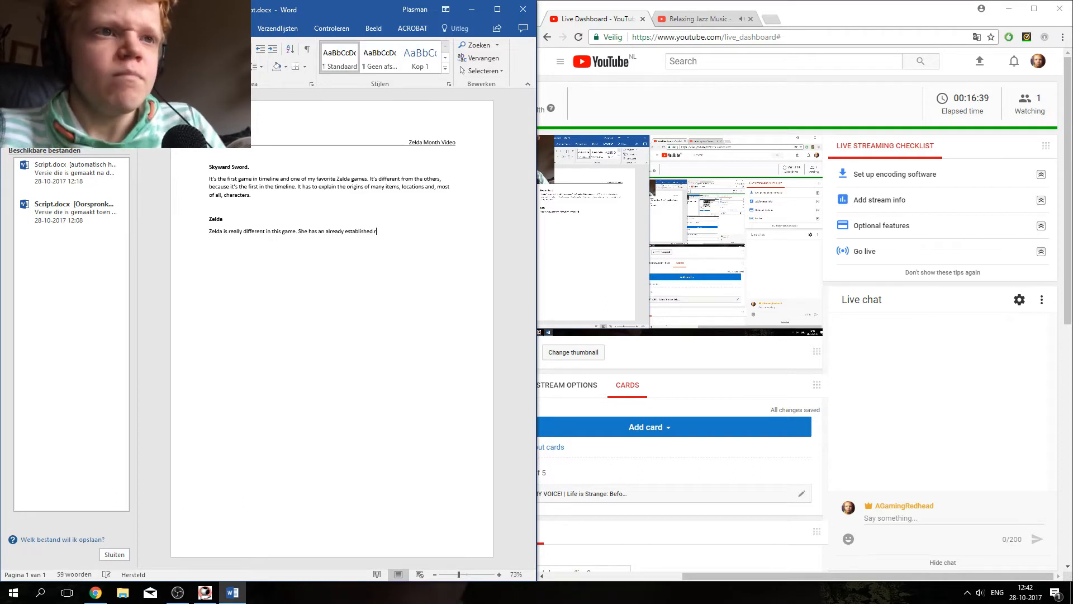
Step: Complete the second sentence of the Zelda paragraph with "relationship with Link."
text(elas)
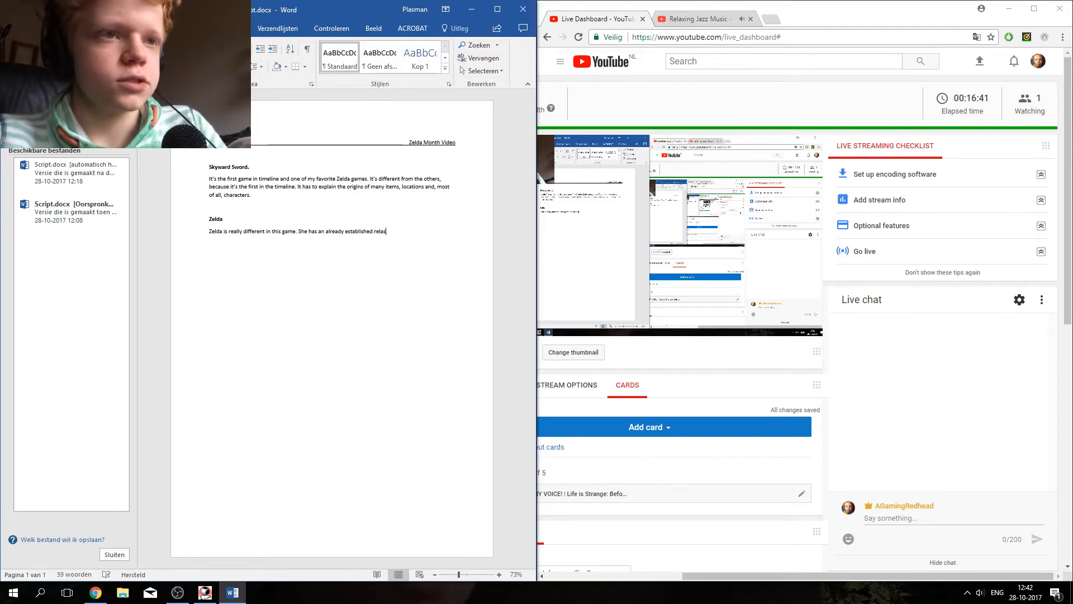
text(ho)
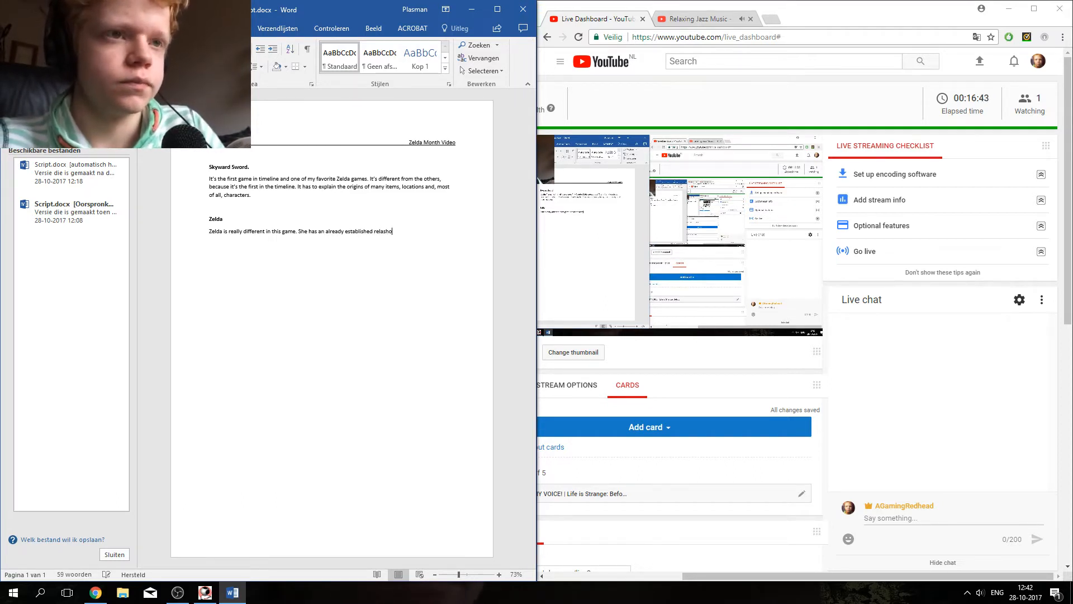
key(BackSpace)
key(BackSpace)
key(BackSpace)
key(BackSpace)
key(BackSpace)
key(BackSpace)
key(BackSpace)
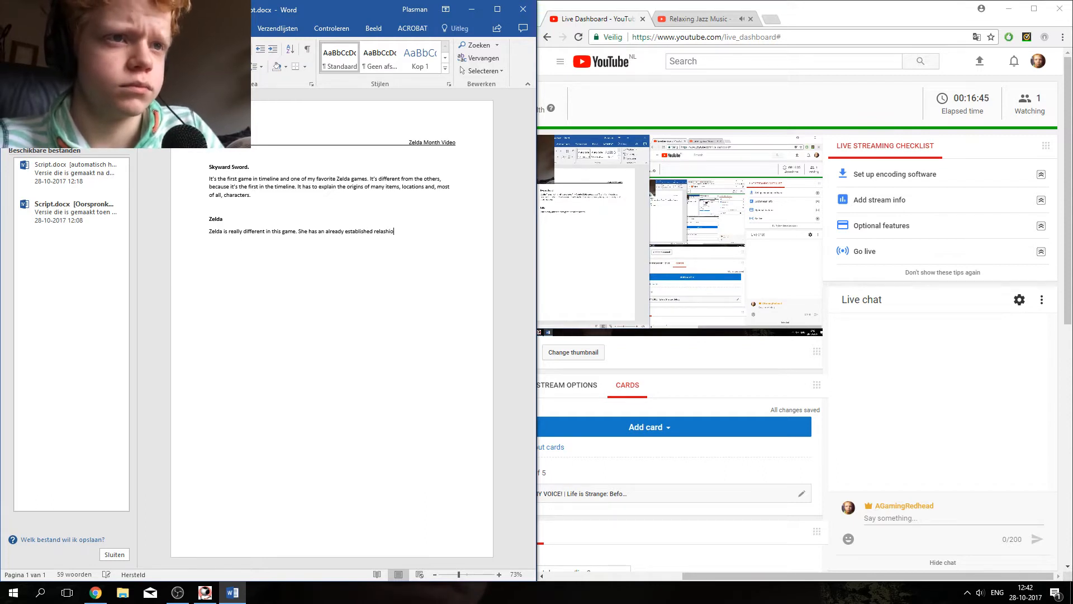
text(la)
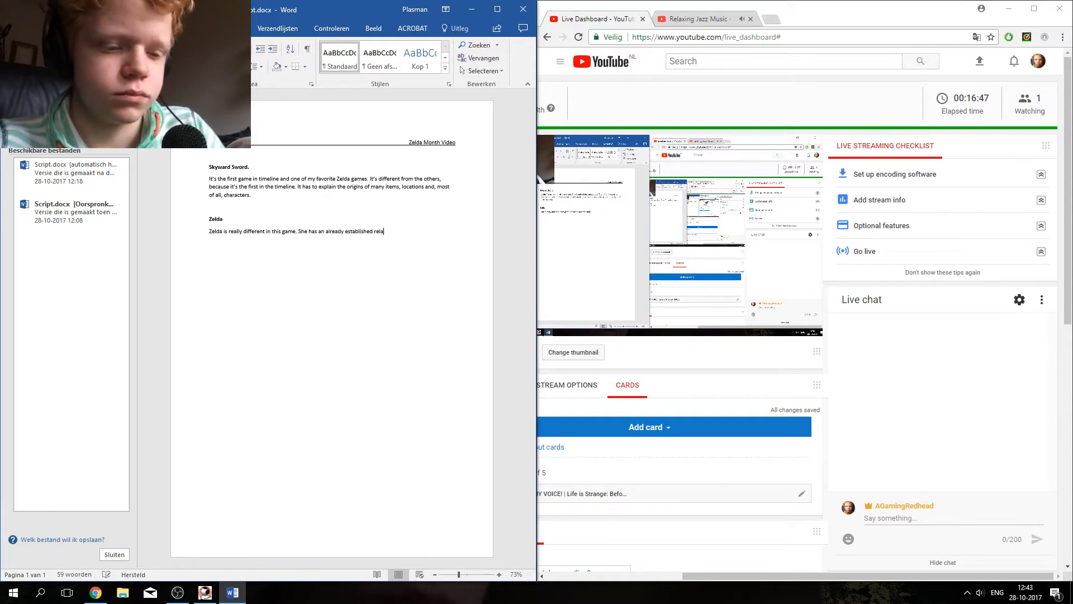
text(tio)
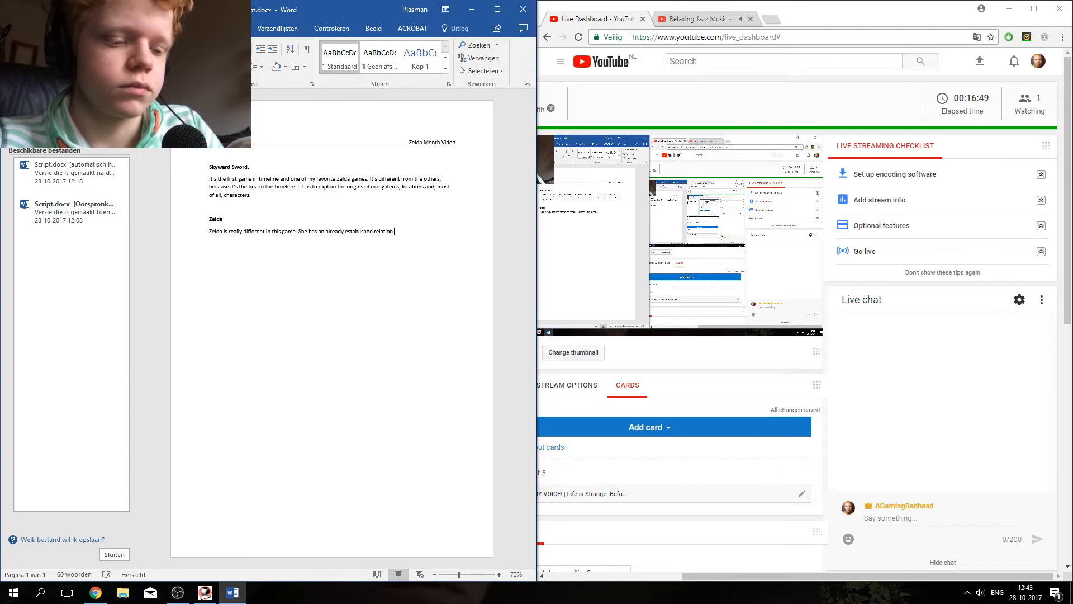
text(nh)
key(BackSpace)
text(ship)
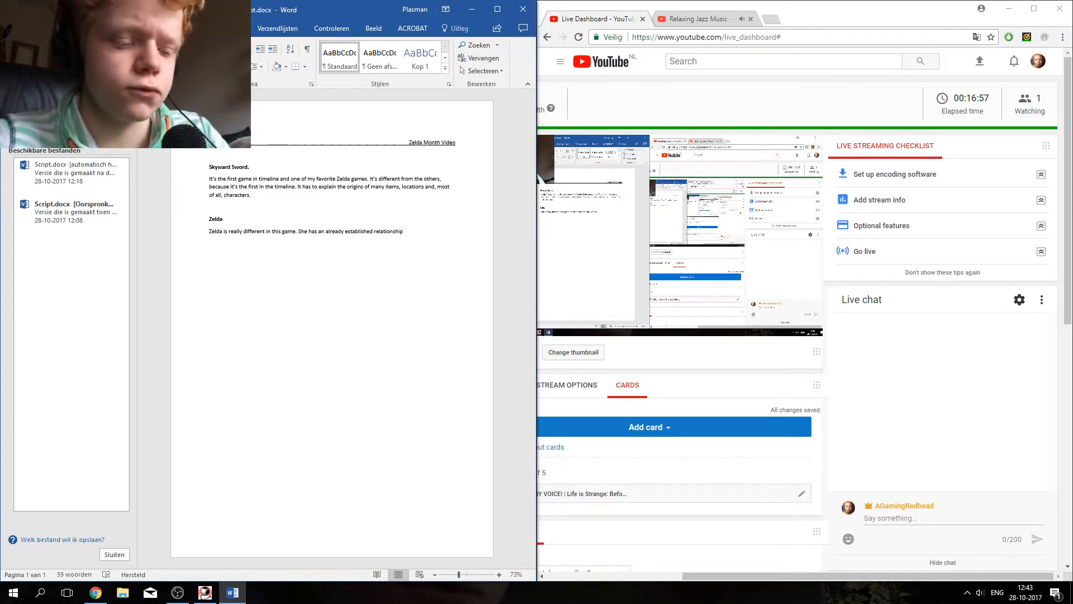
text(wit)
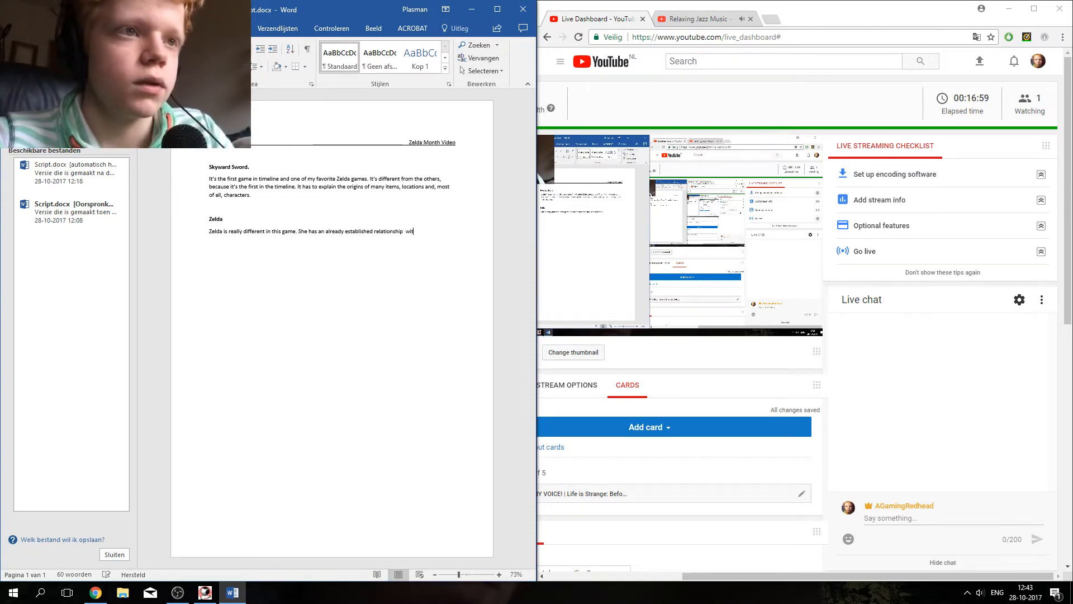
key(BackSpace)
key(BackSpace)
text(with l)
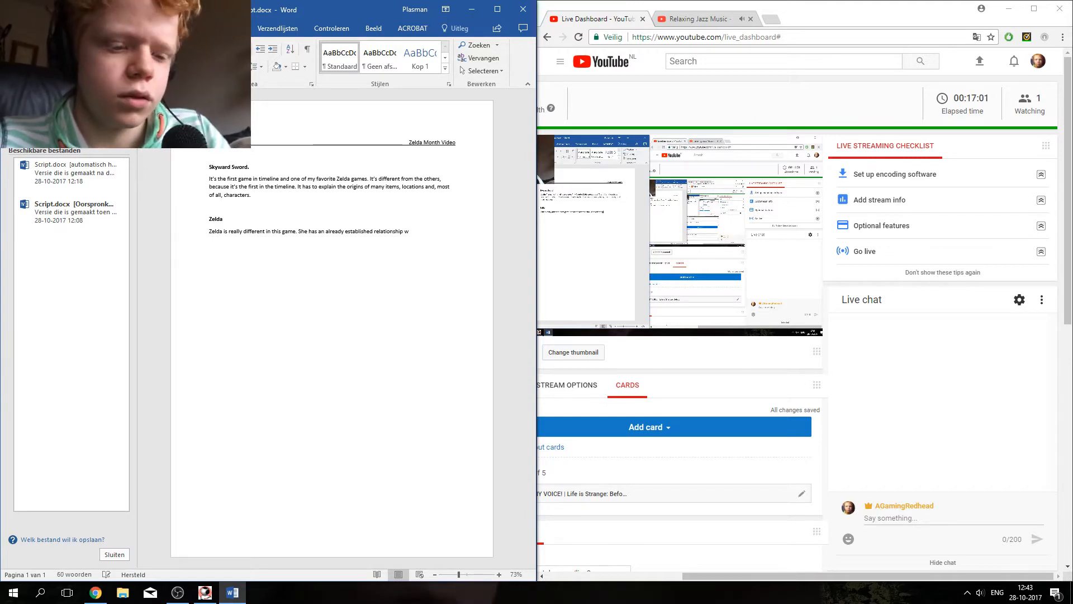
text(ink.)
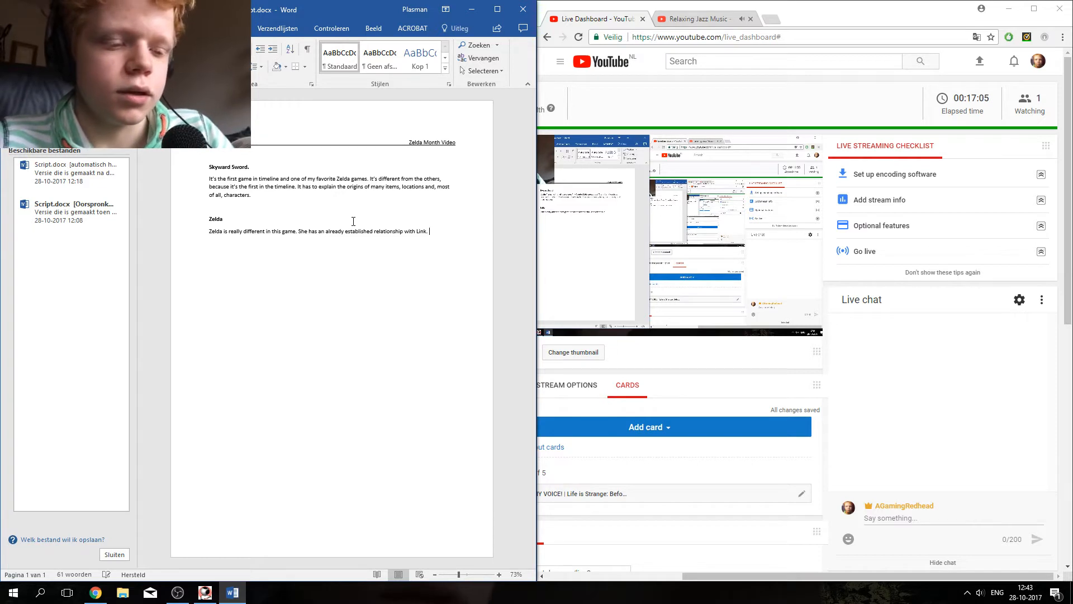
Step: Begin the third sentence of the Zelda paragraph with "They've"
text( eld)
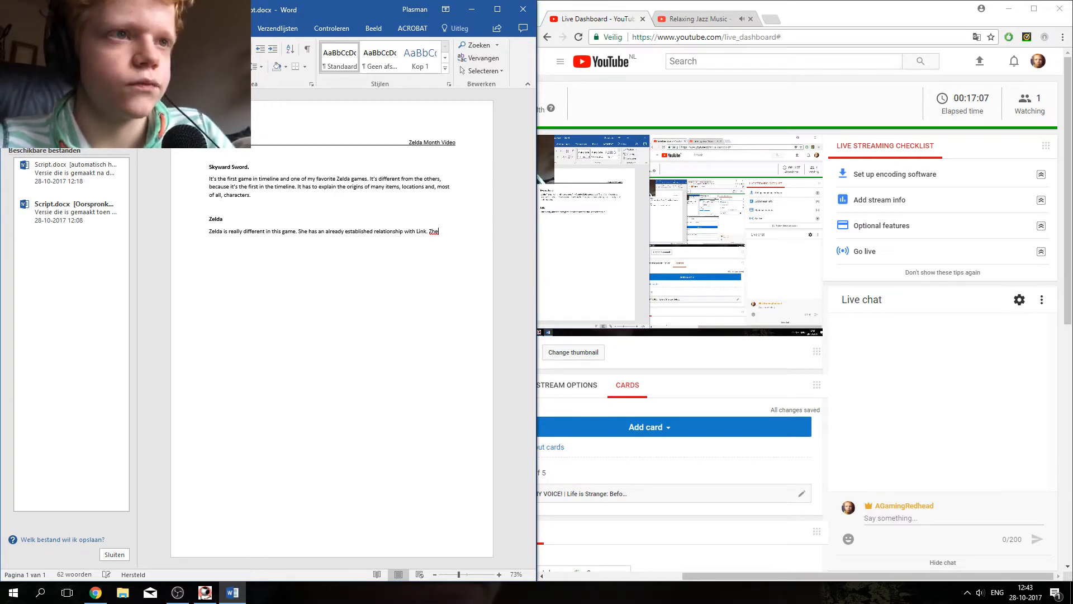
key(BackSpace)
key(BackSpace)
key(BackSpace)
key(BackSpace)
text(S)
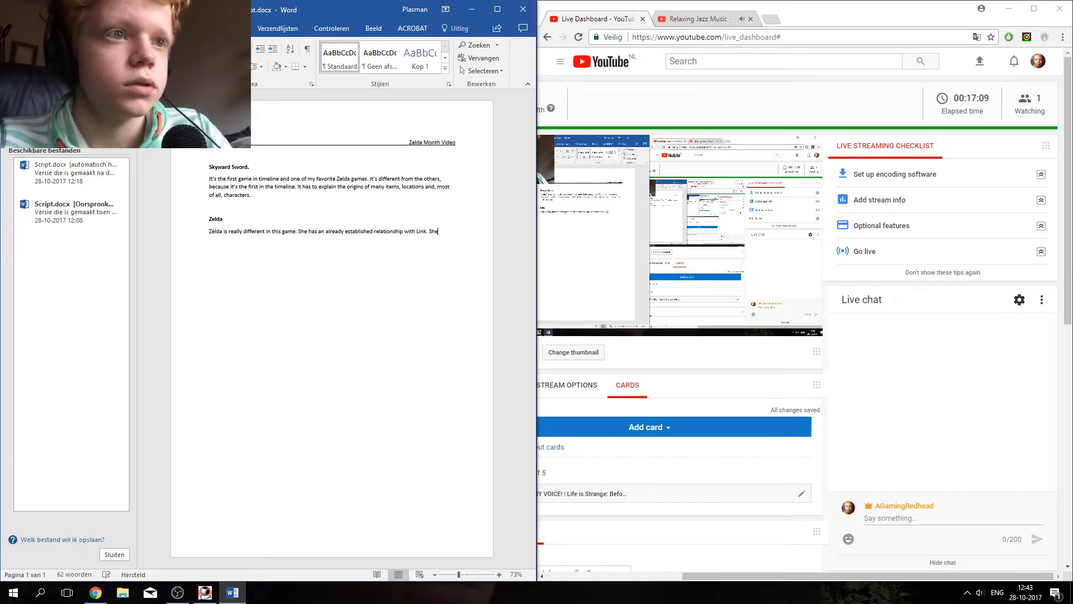
key(BackSpace)
text(They)
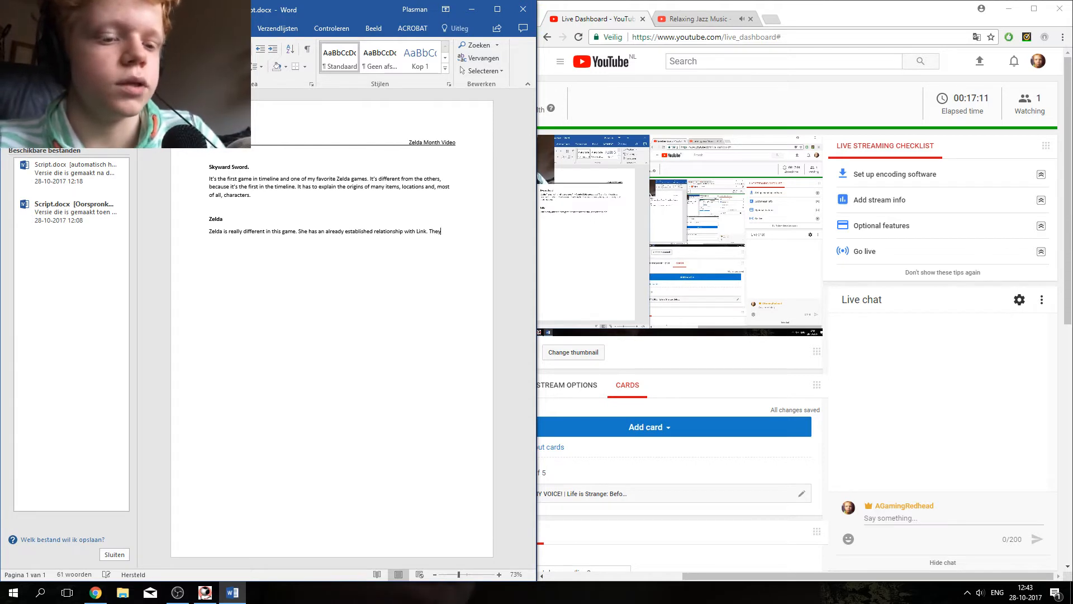
text('ve )
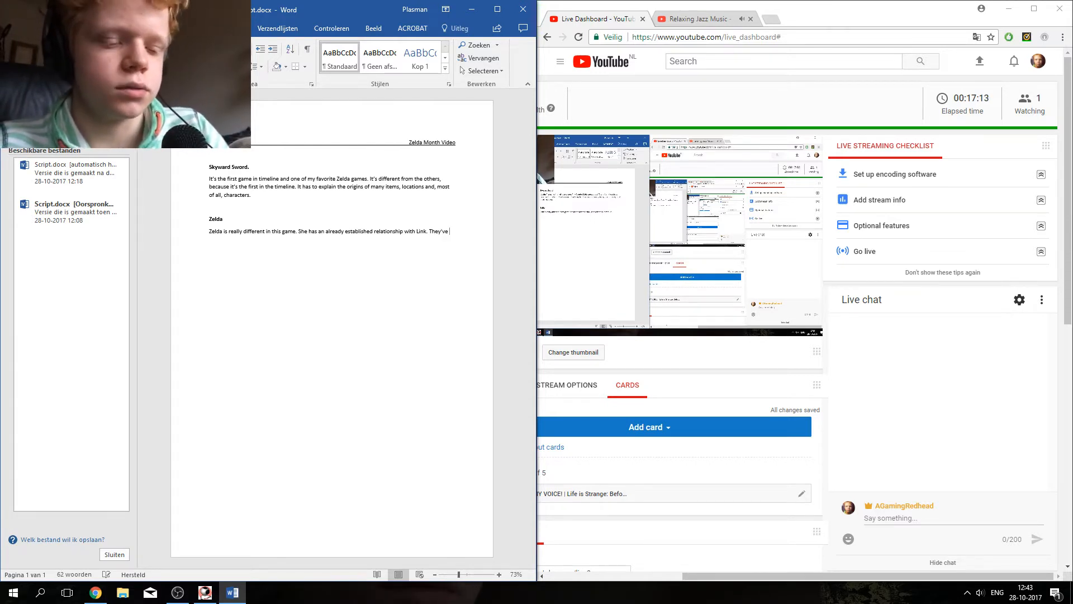
Step: Continue the third sentence of the Zelda paragraph with "been friends since childhood and there's also"
text(beebn)
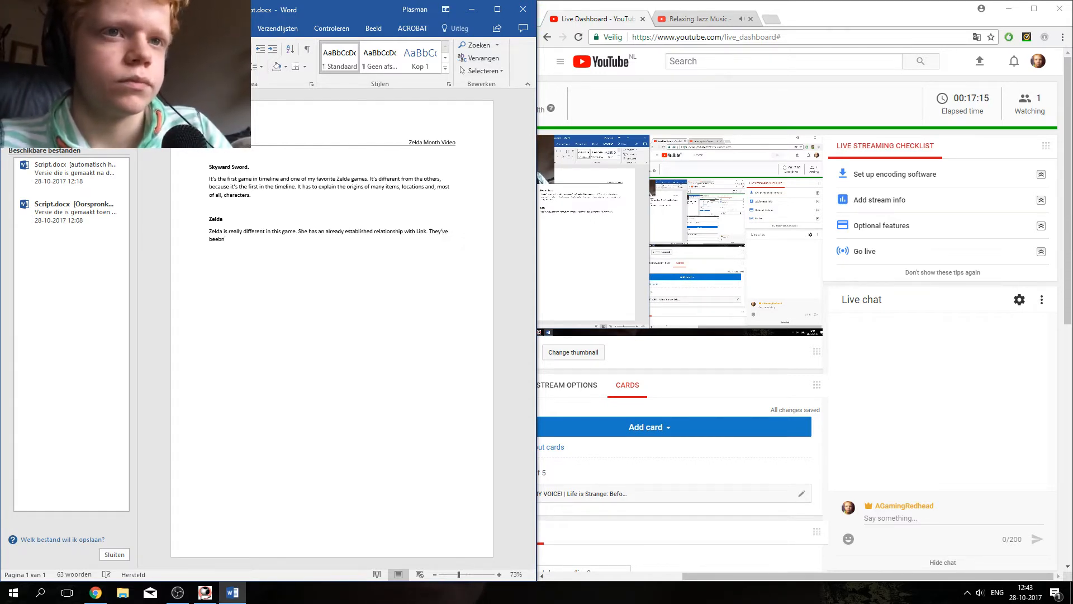
key(BackSpace)
key(BackSpace)
text(n f)
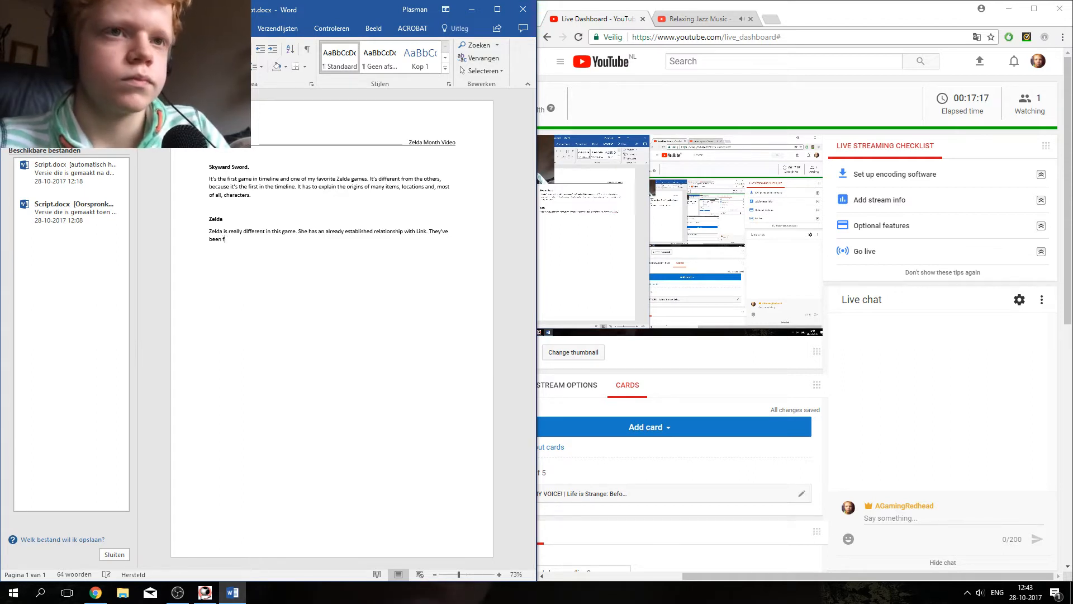
text(riends)
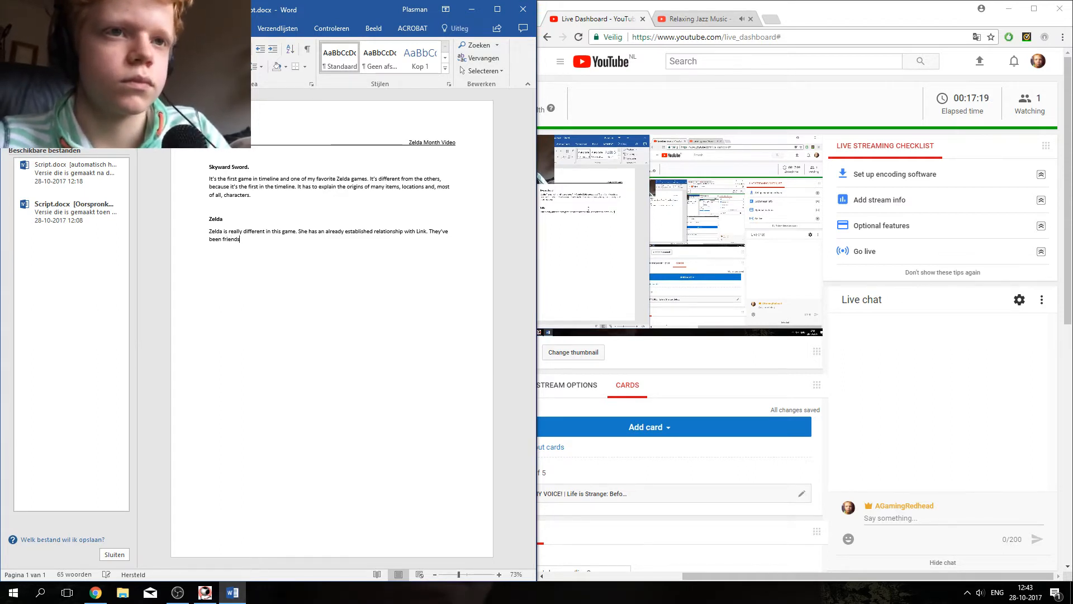
text( since )
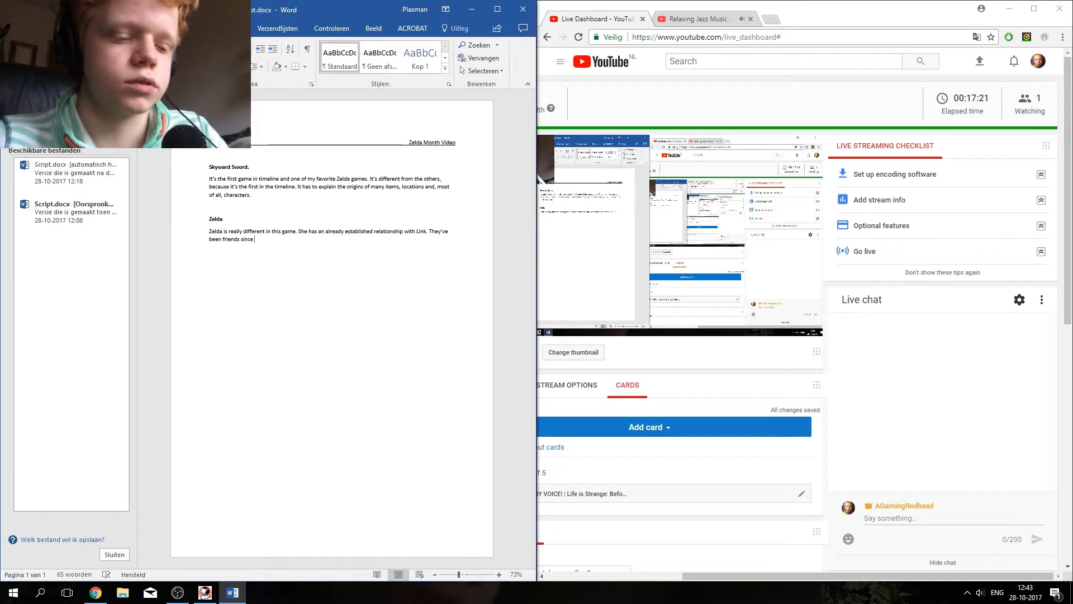
text(chhildh)
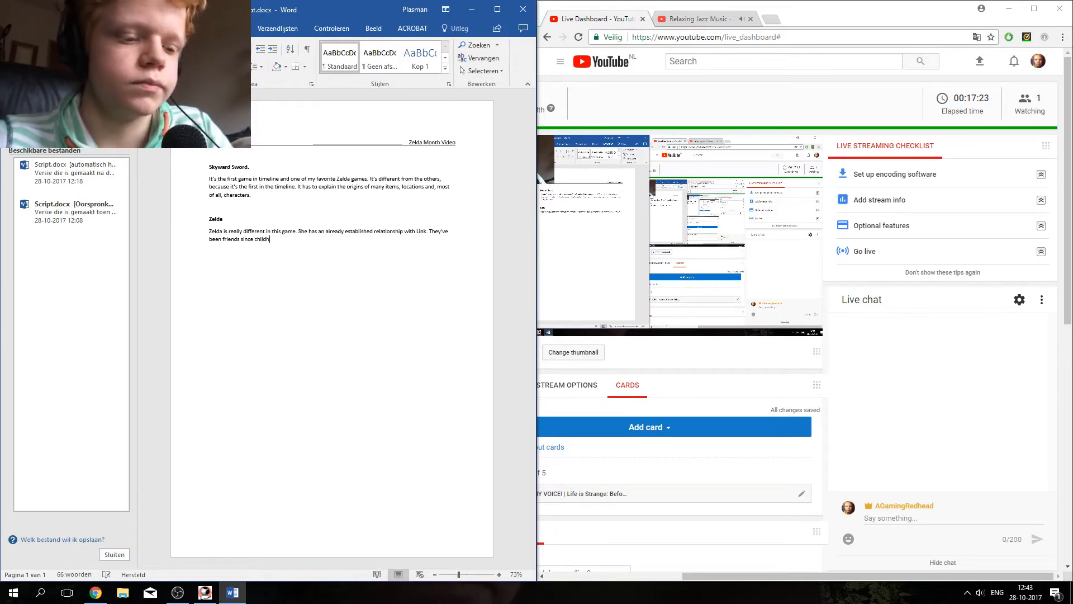
text(ood)
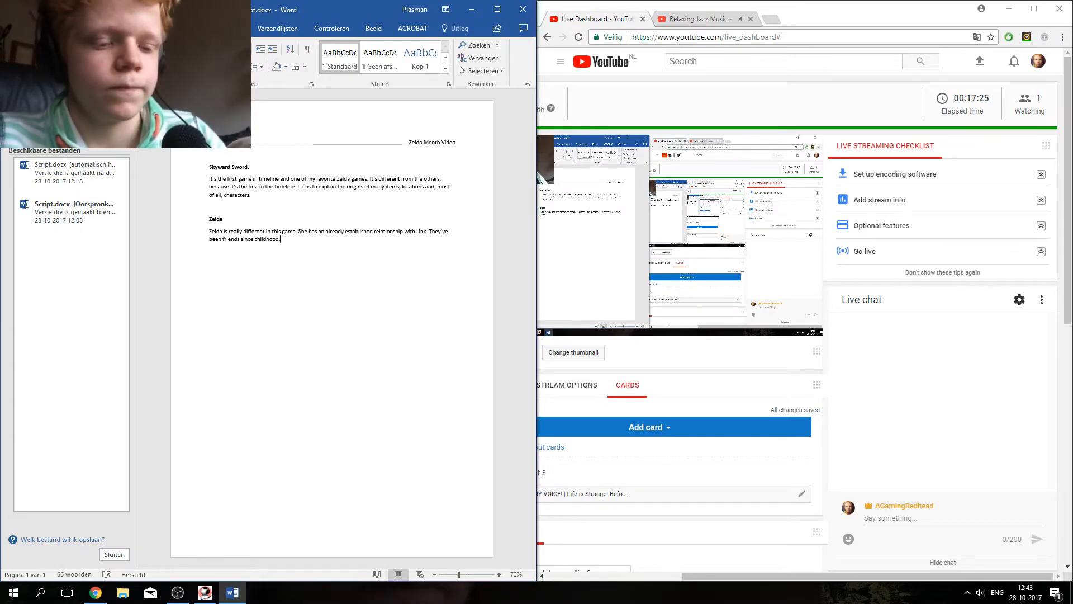
text(. and)
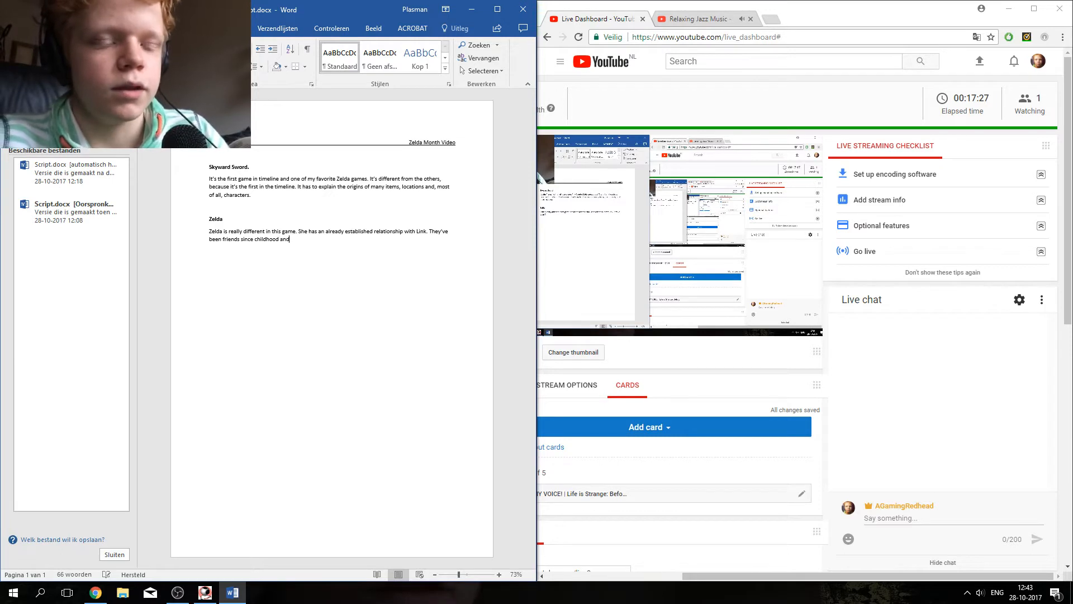
text( there's als)
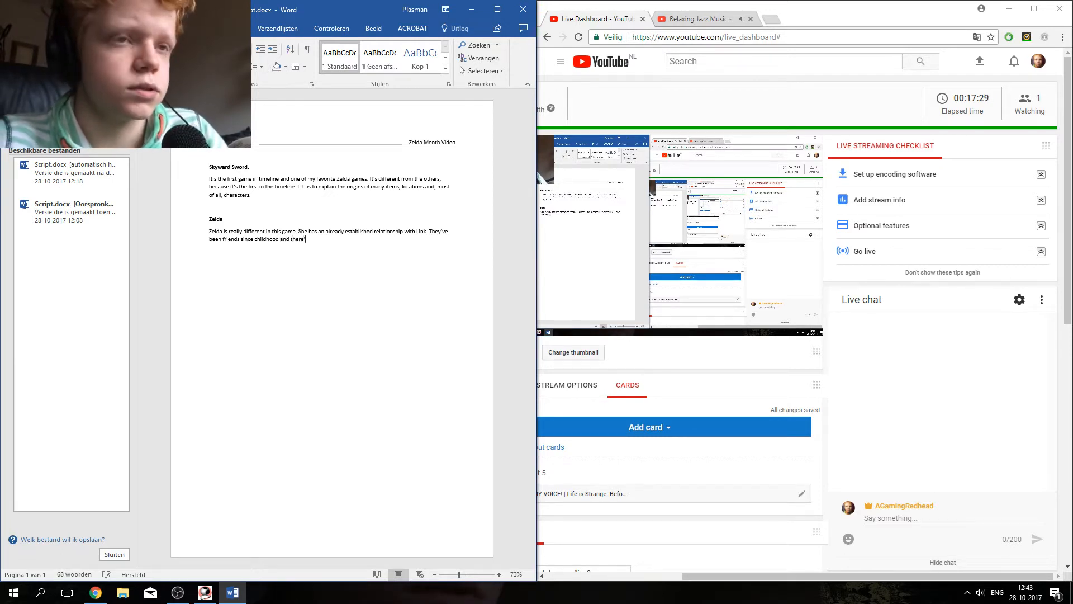
Step: Try ending the third sentence of the Zelda paragraph with "a romantic spark between them."
text(o a )
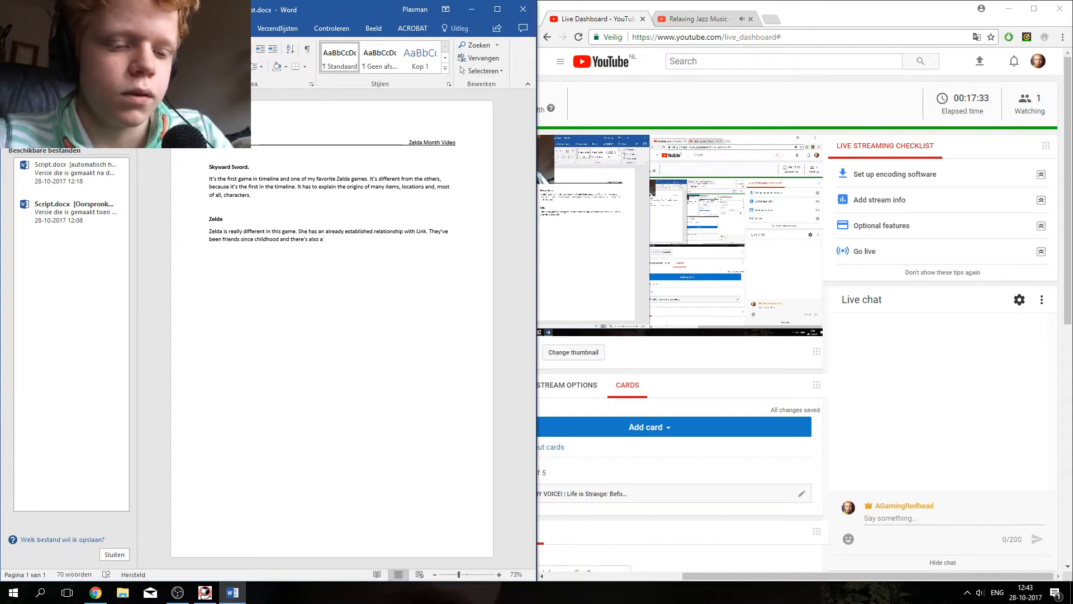
text(romantic s)
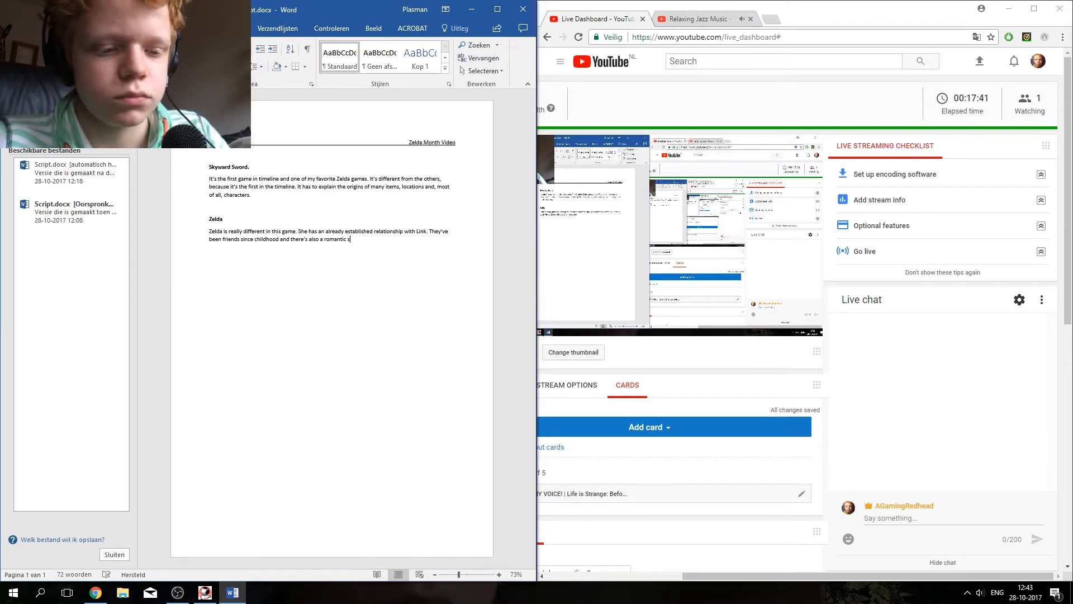
key(BackSpace)
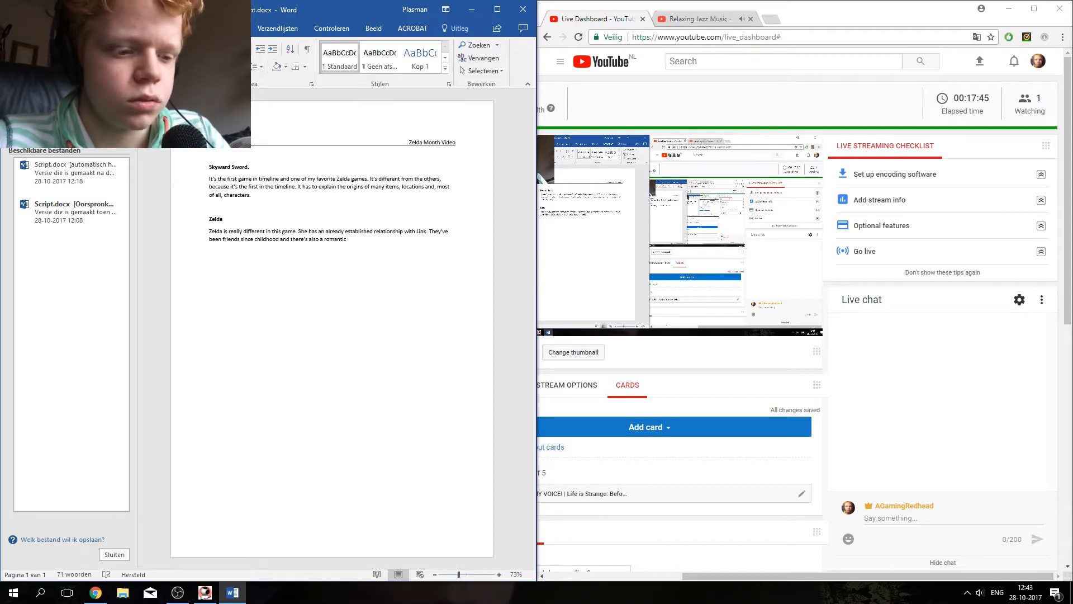
text(spa)
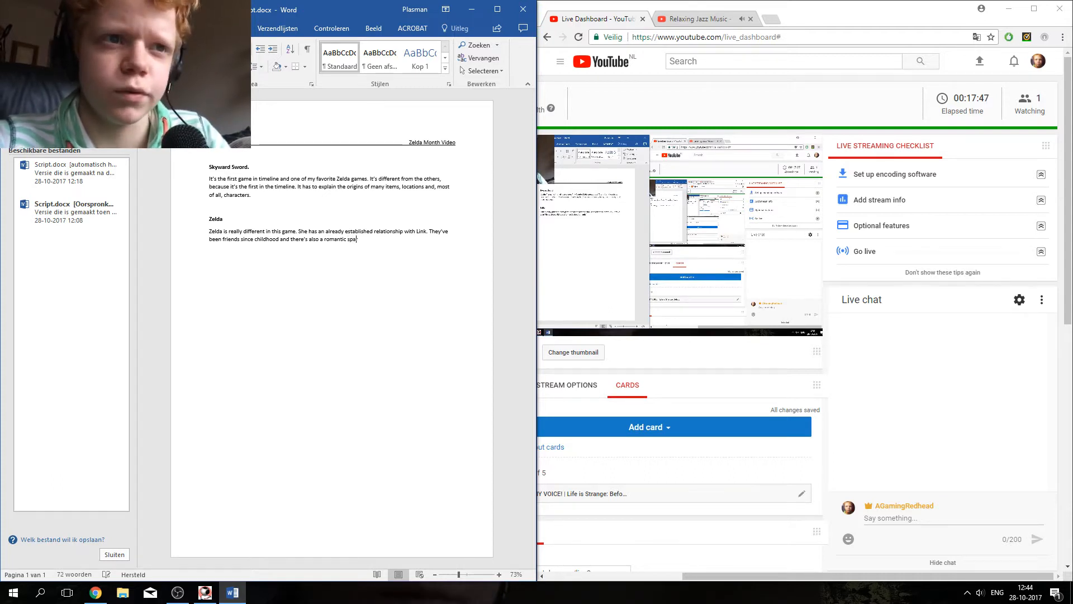
text(rk betw)
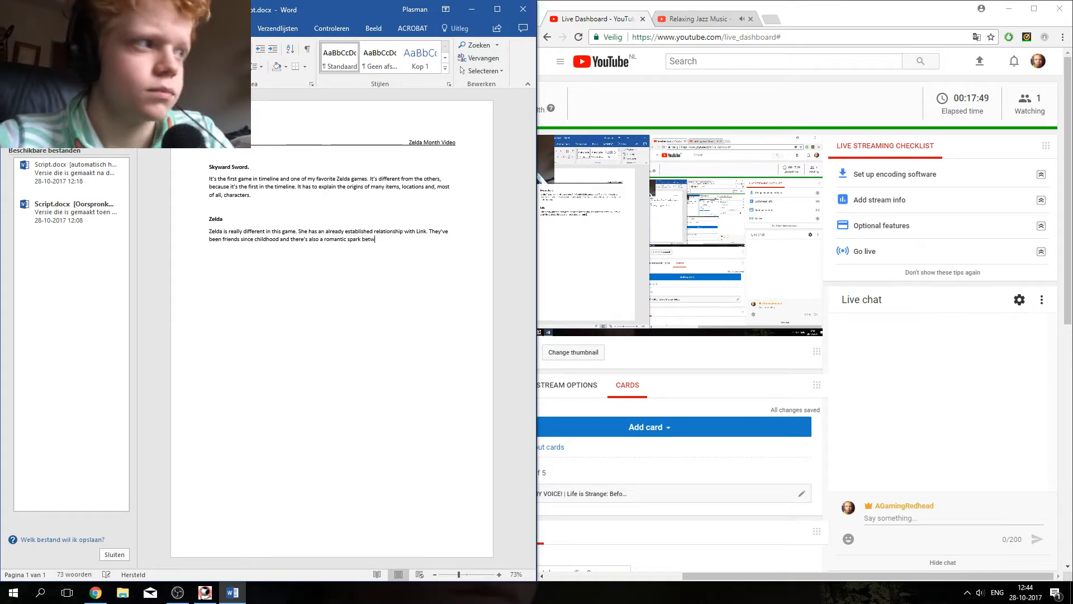
text(een them.)
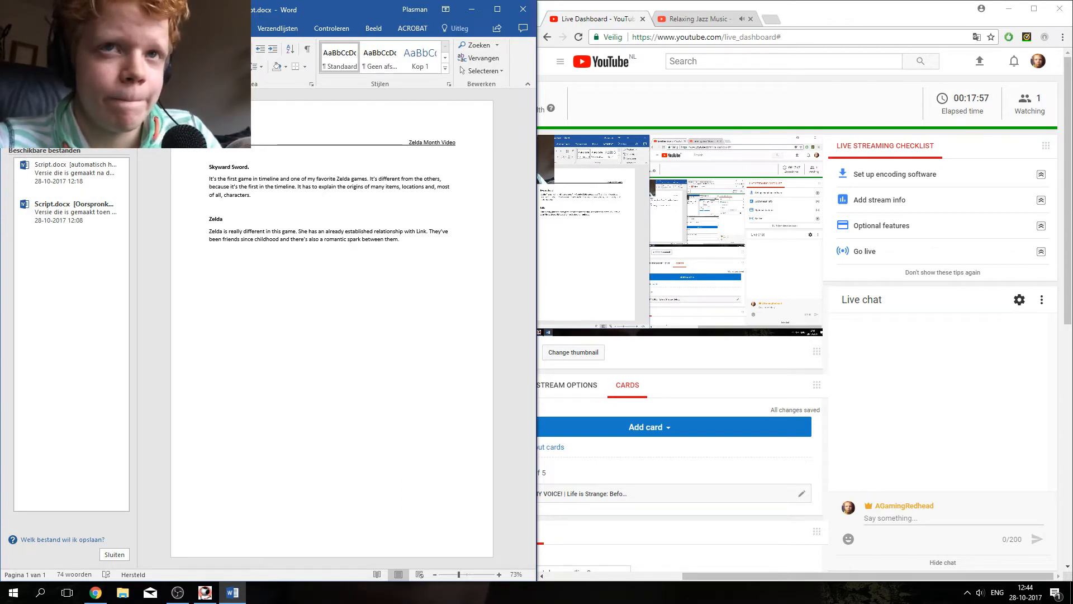
Step: Delete the "romantic spark between them" ending from the third sentence, back to "and there's a"
key(BackSpace)
key(BackSpace)
key(BackSpace)
key(BackSpace)
key(BackSpace)
key(BackSpace)
key(BackSpace)
key(BackSpace)
key(BackSpace)
key(BackSpace)
key(BackSpace)
key(BackSpace)
key(BackSpace)
key(BackSpace)
key(BackSpace)
key(BackSpace)
key(BackSpace)
key(BackSpace)
key(BackSpace)
key(BackSpace)
key(BackSpace)
key(BackSpace)
key(BackSpace)
key(BackSpace)
key(BackSpace)
key(BackSpace)
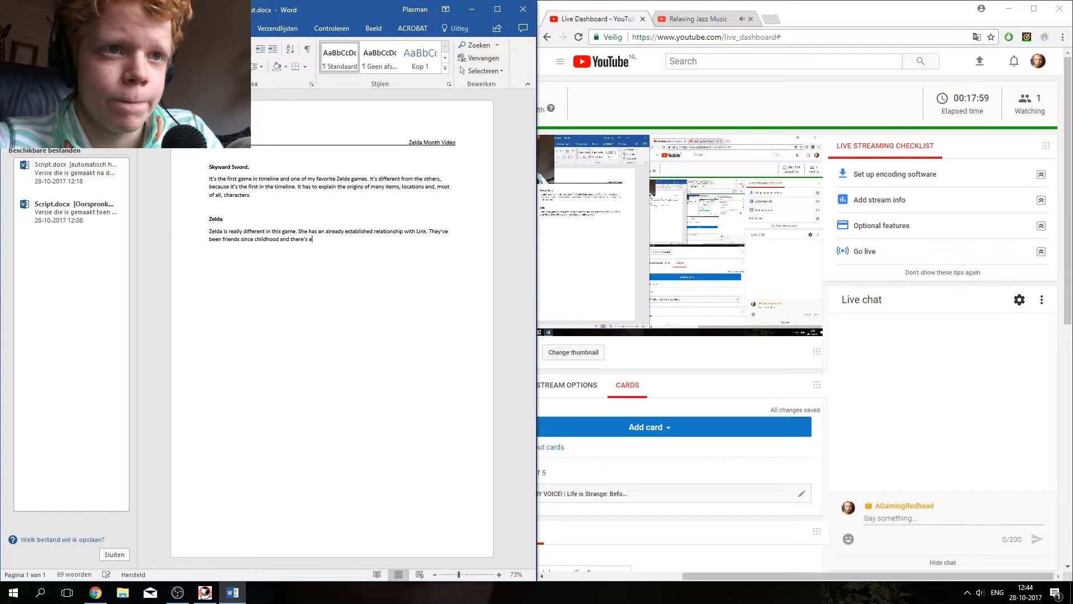
Step: Reword the end of the third sentence to read "there's also something going on between"
text(lso som)
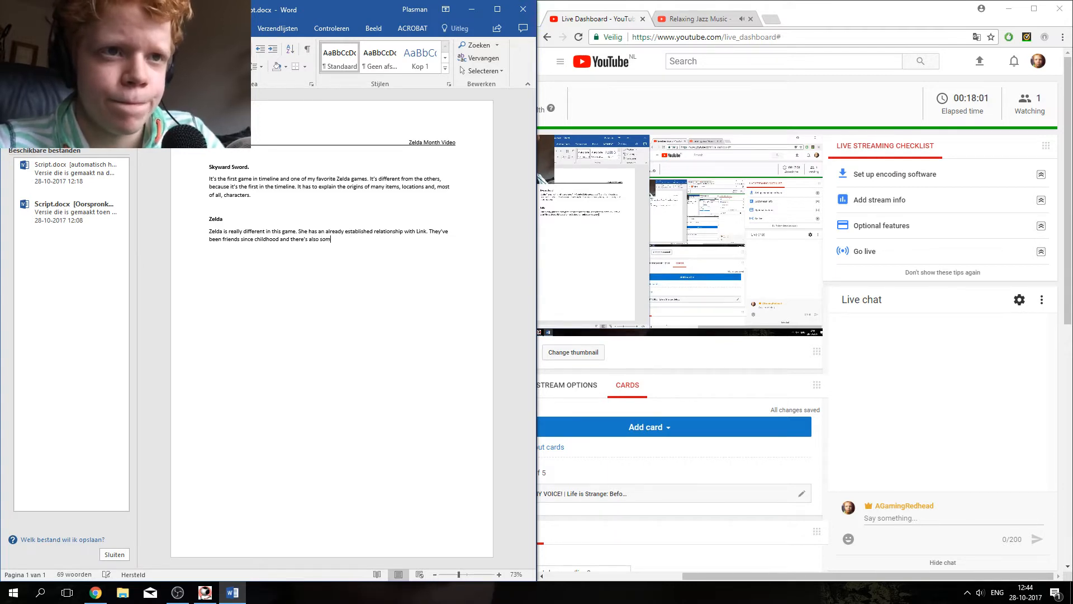
text(ething g)
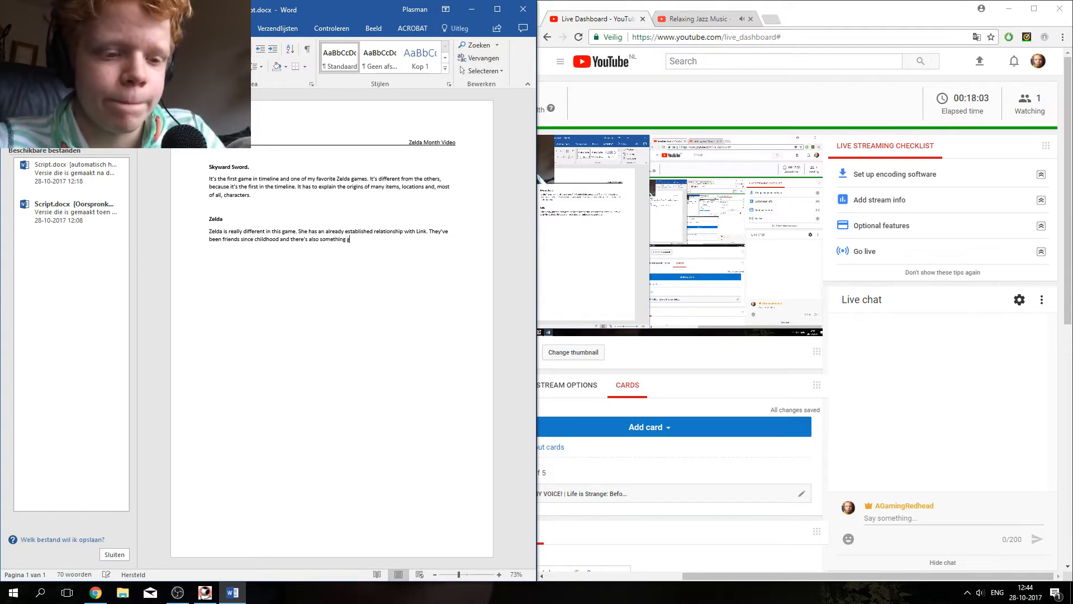
text(oing)
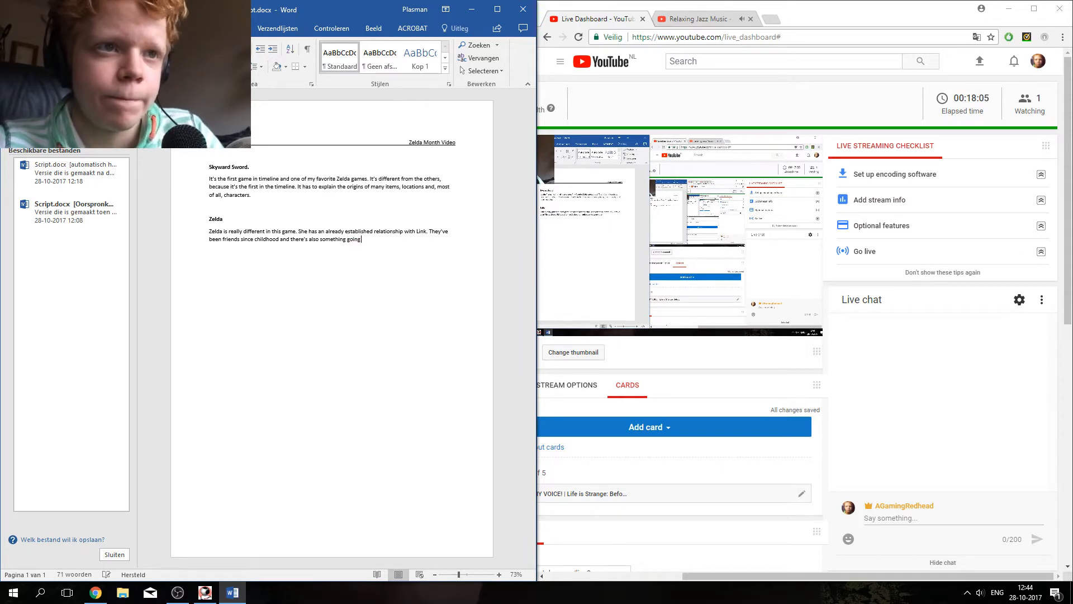
text( on bet6we)
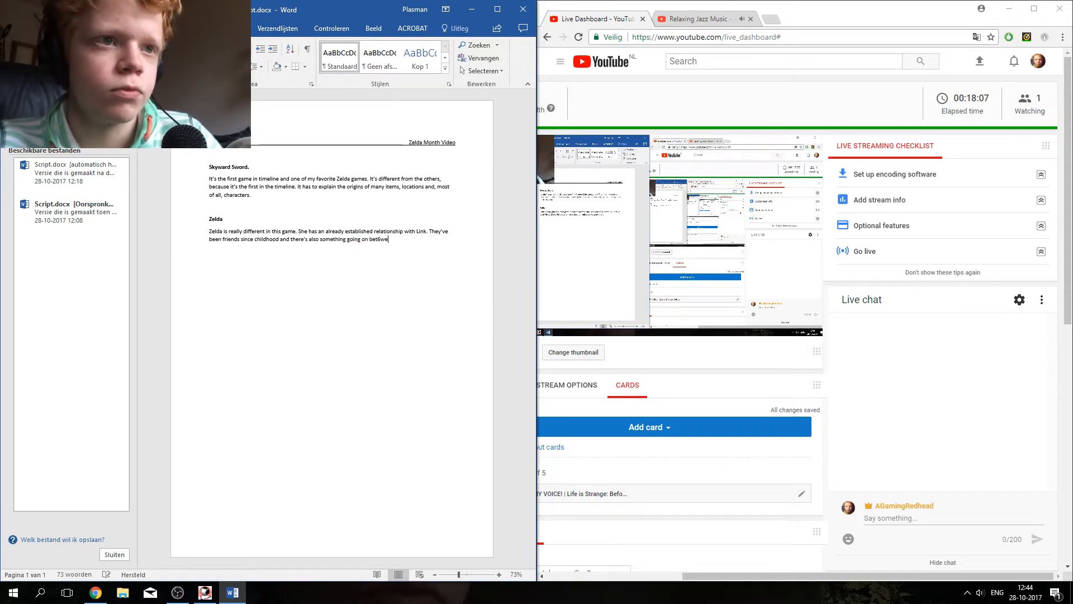
key(BackSpace)
key(BackSpace)
key(BackSpace)
text(ween)
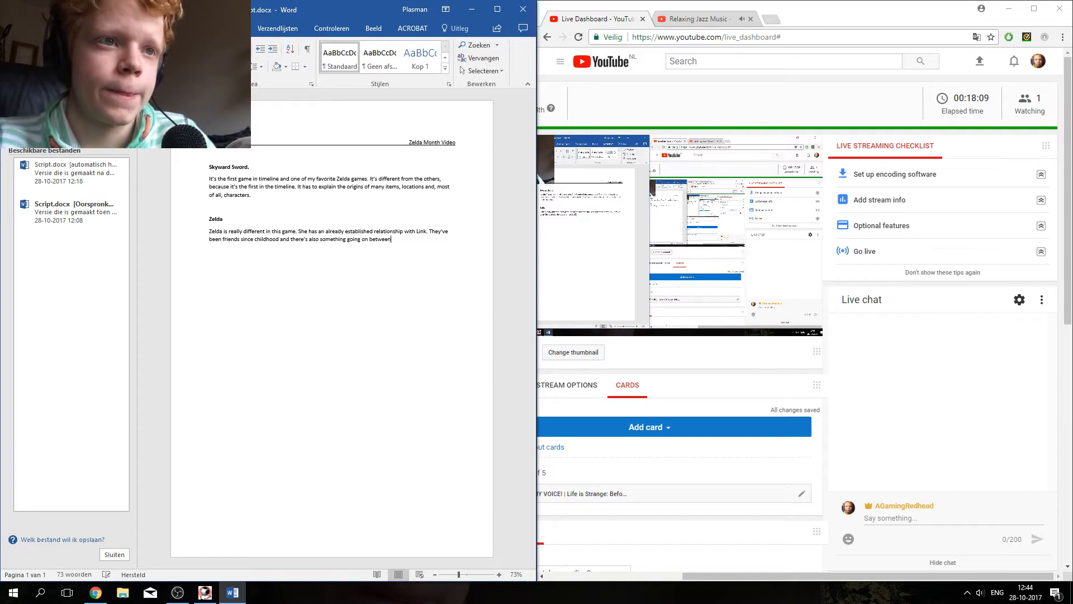
Step: Continue the third sentence of the Zelda paragraph with "them in terms of romance"
text( them in the)
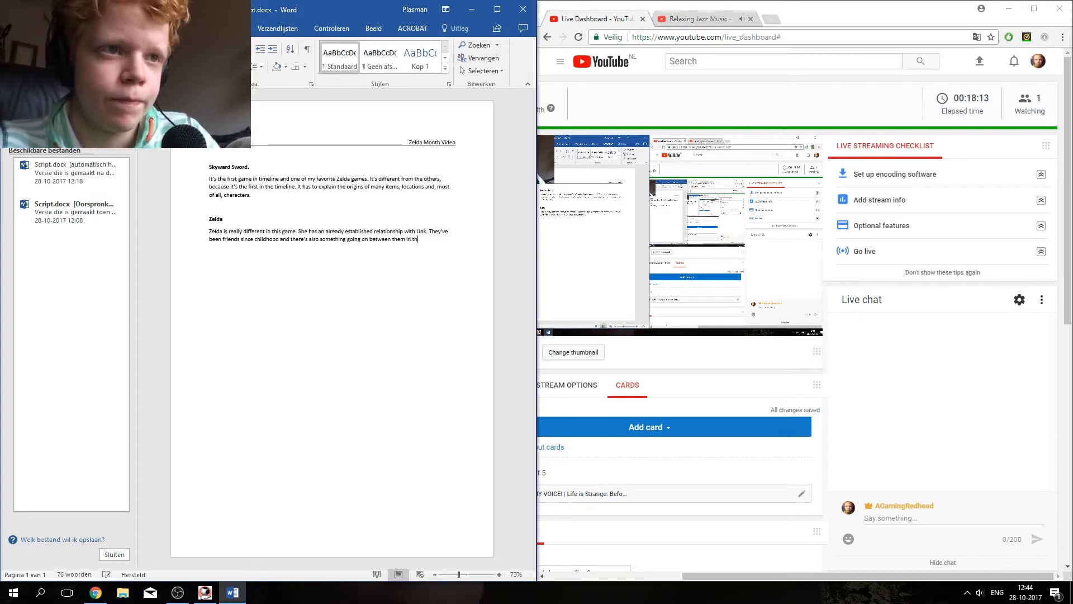
key(BackSpace)
key(BackSpace)
text(erms of)
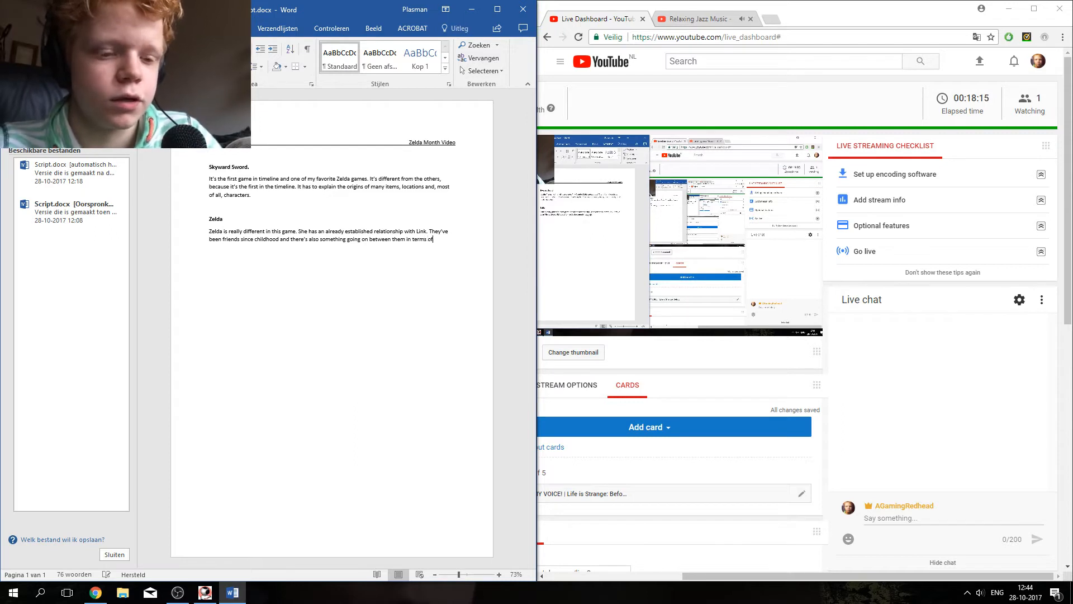
text( romance)
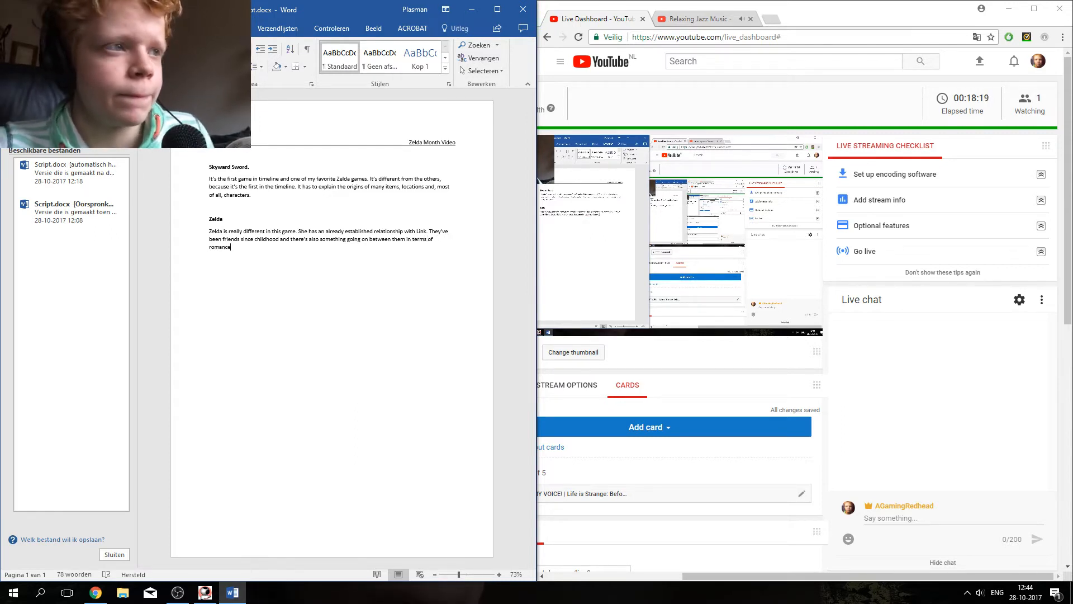
Step: Check the live stream preview in full screen, exit full screen and return to the end of the script text
click(813, 330)
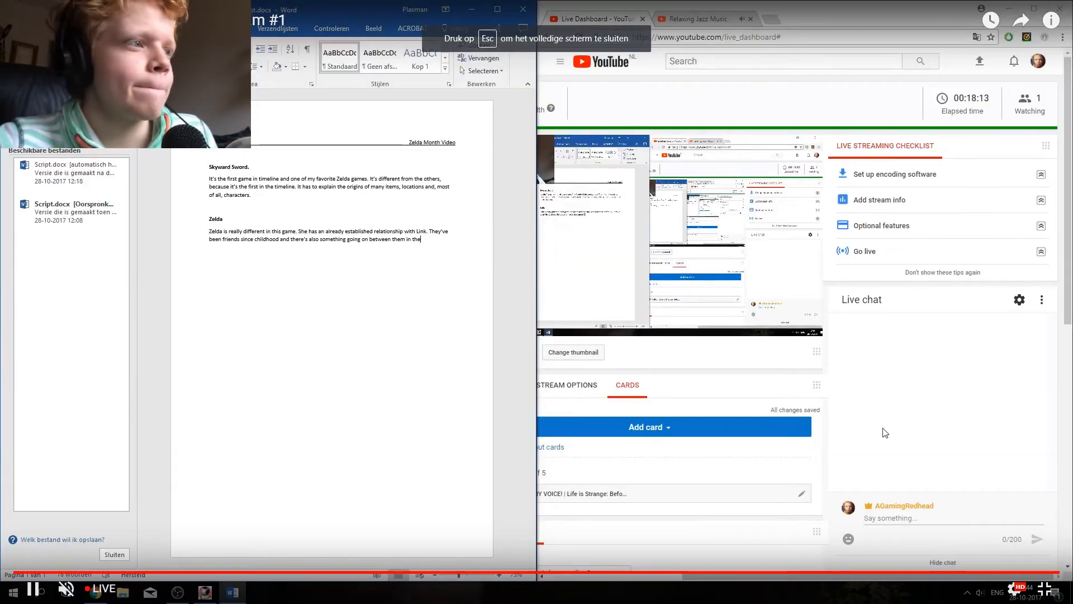
click(1045, 588)
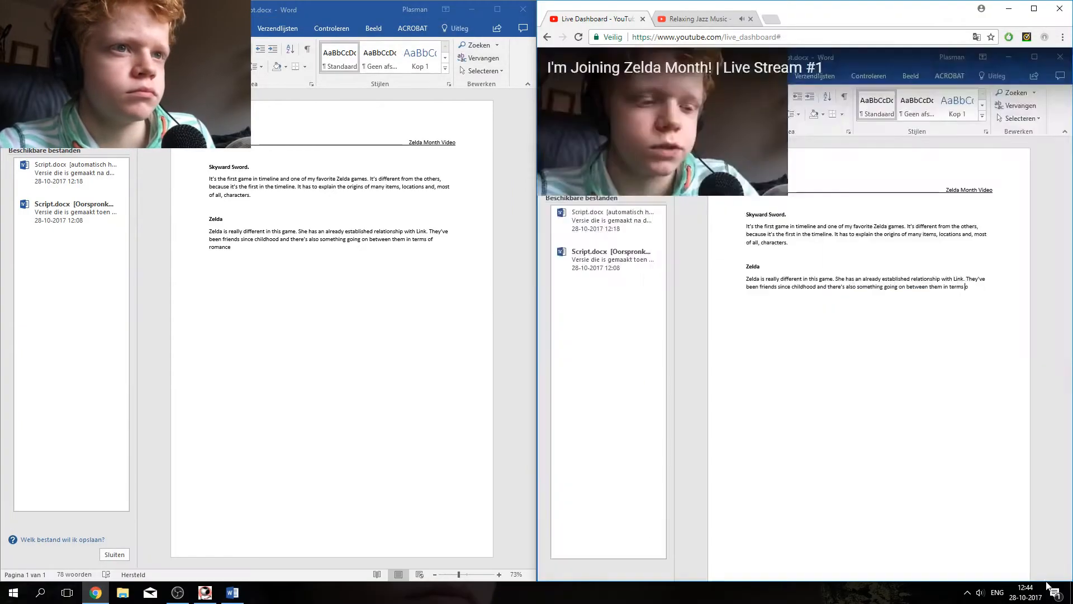
click(394, 251)
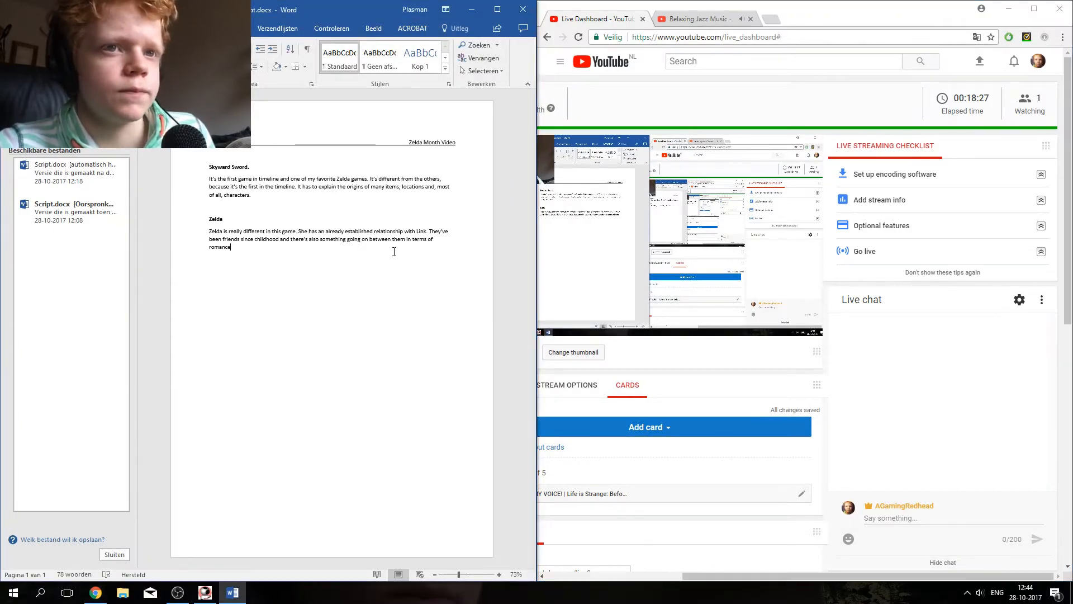
Step: End the romance sentence of the Zelda paragraph with "..." and start the next sentence with "You don't get to see much of Zelda in the"
text(...)
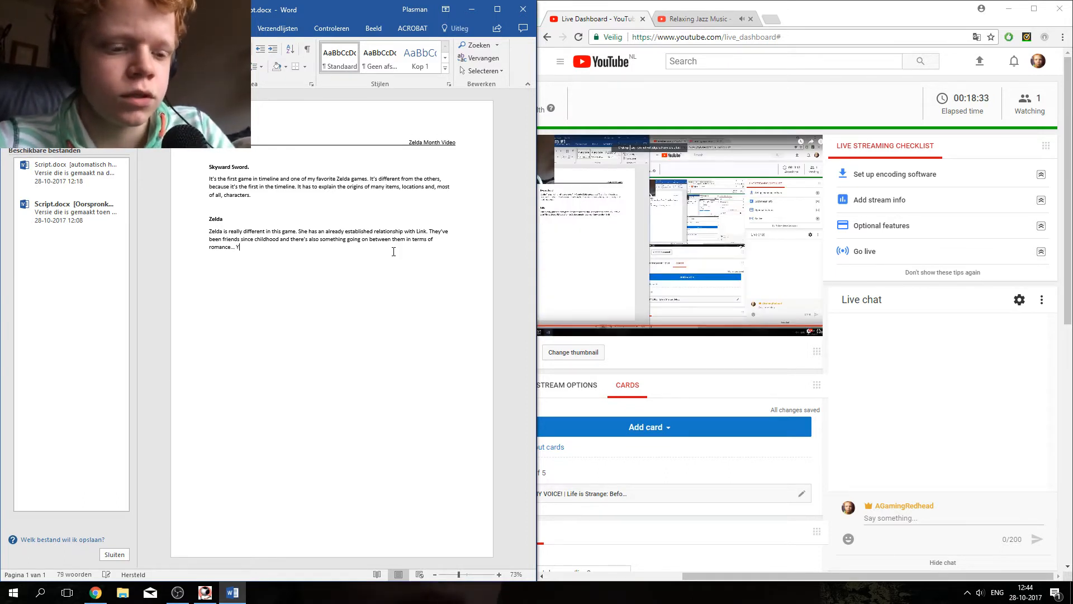
text(You don)
text('t )
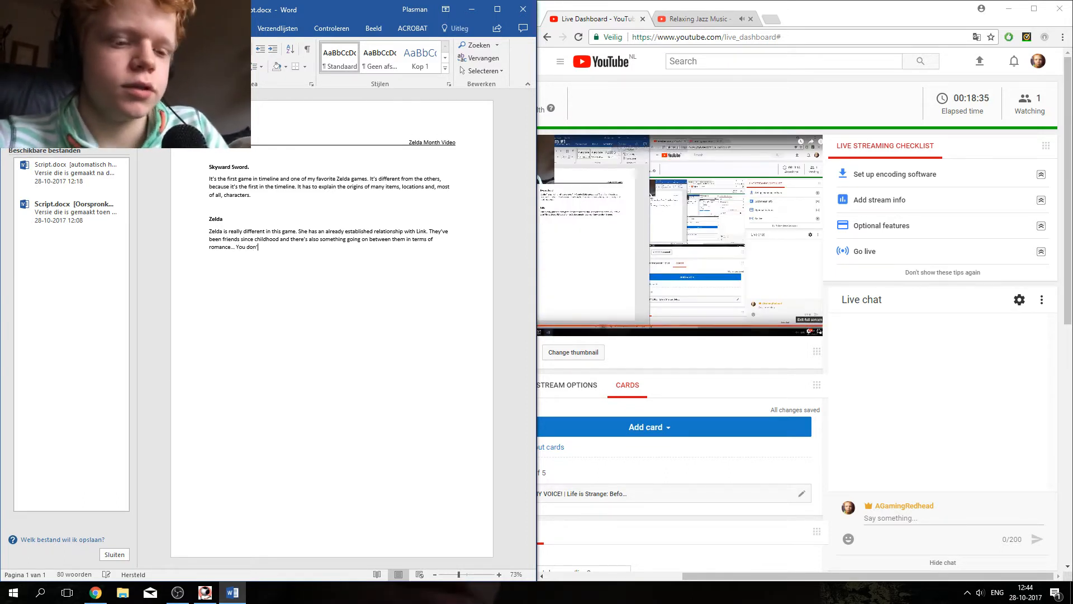
text(get t)
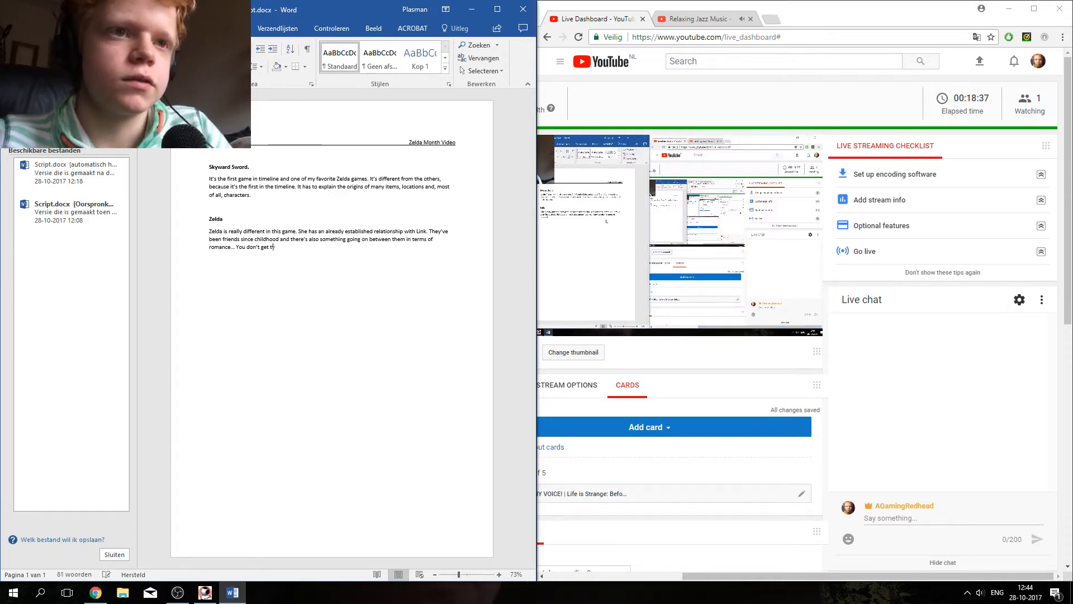
text(o )
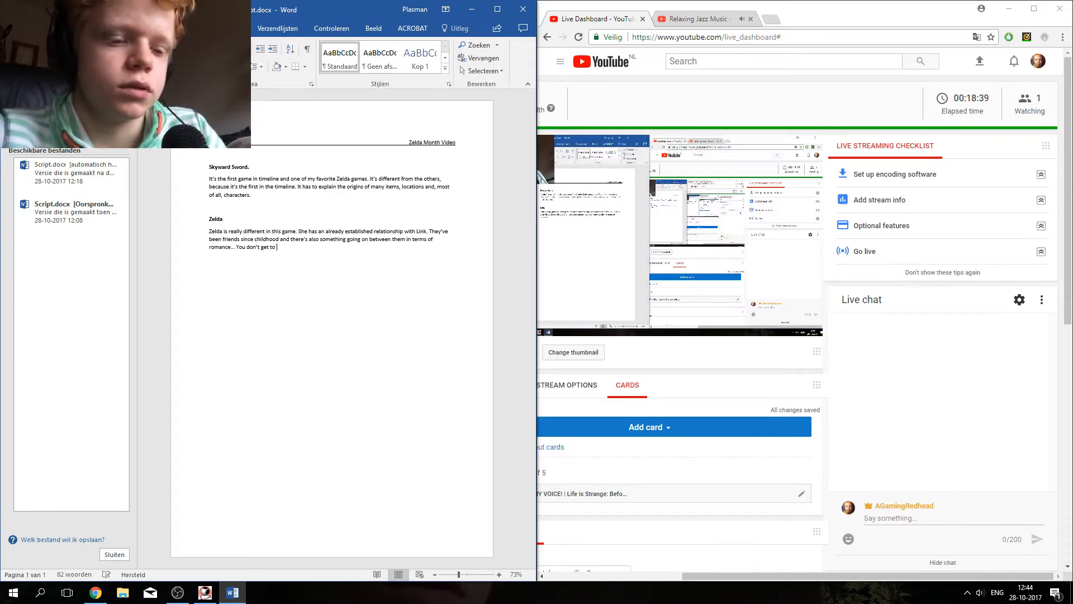
text(de )
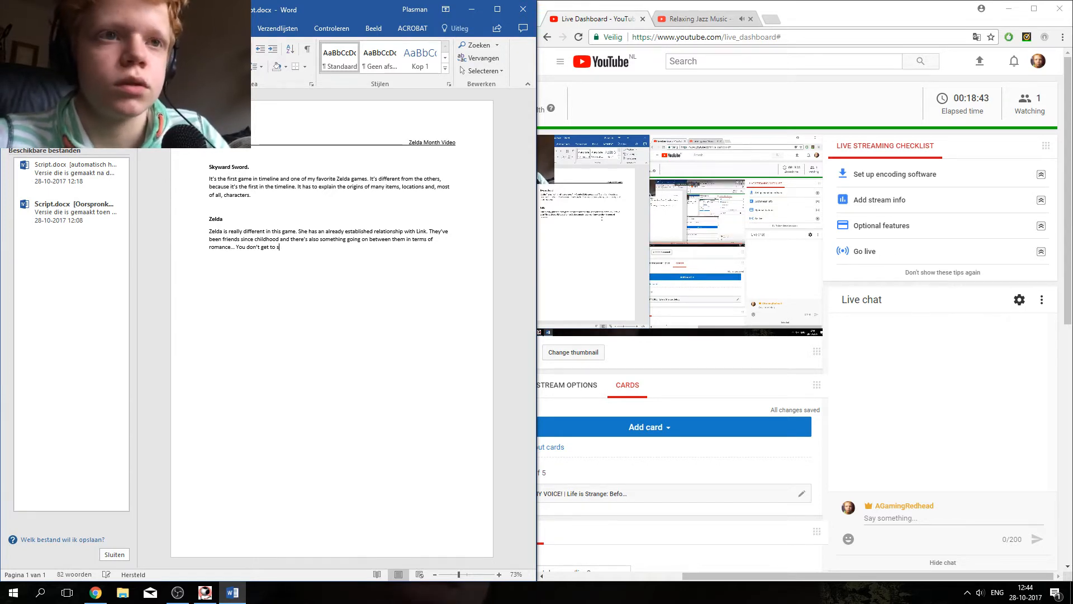
text( mus)
key(BackSpace)
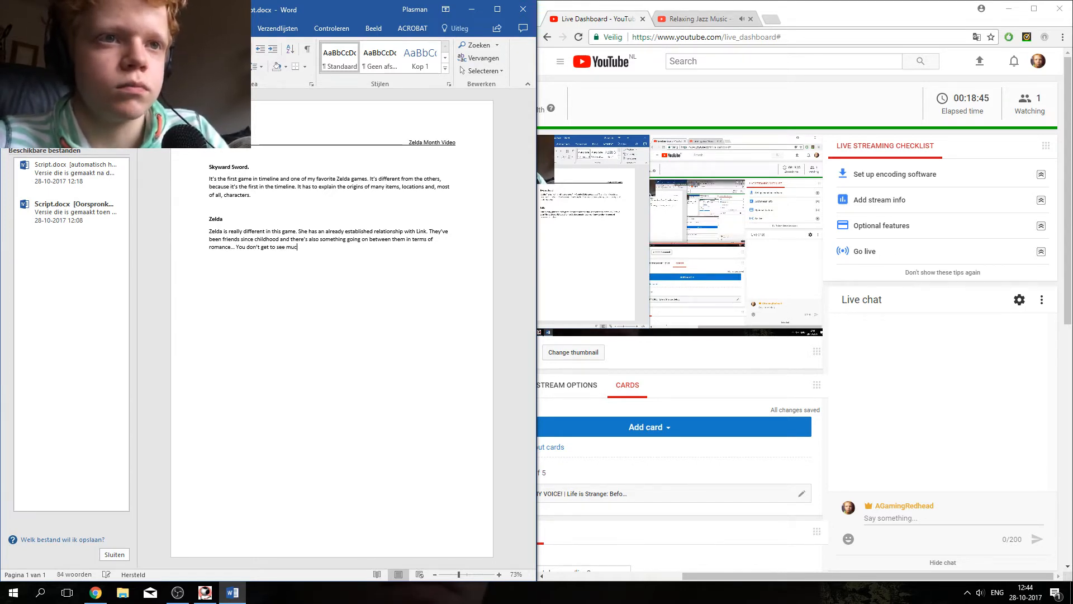
text(ch og)
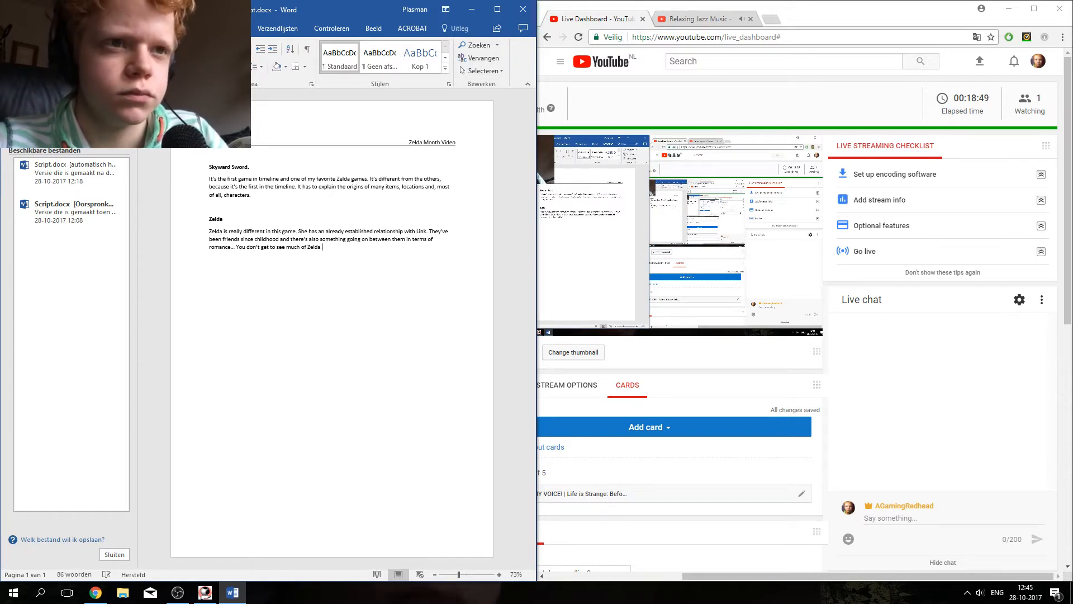
text( Zelda in the )
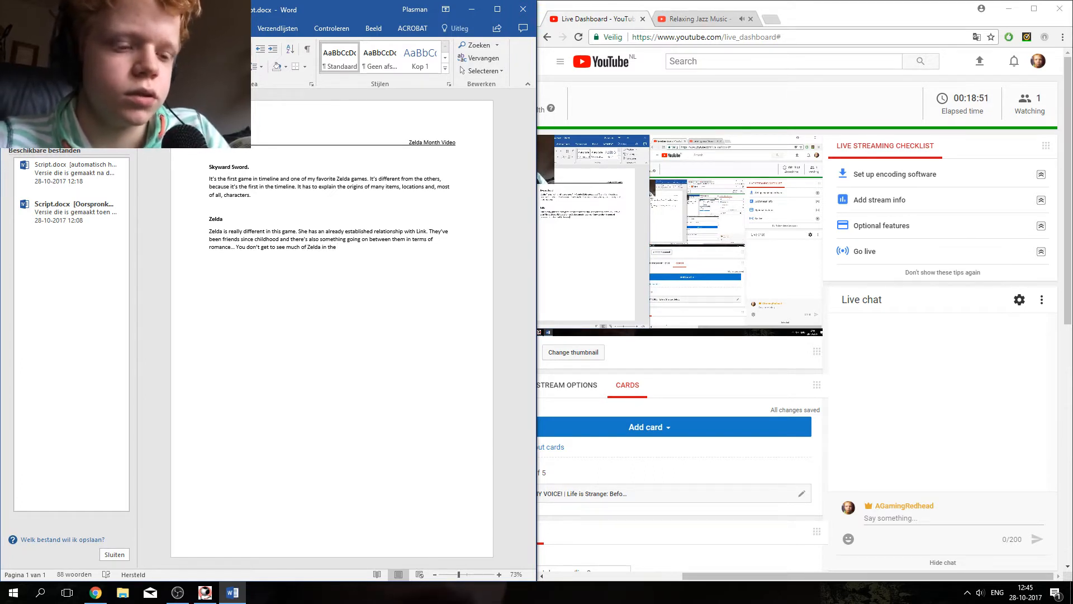
text(opening m)
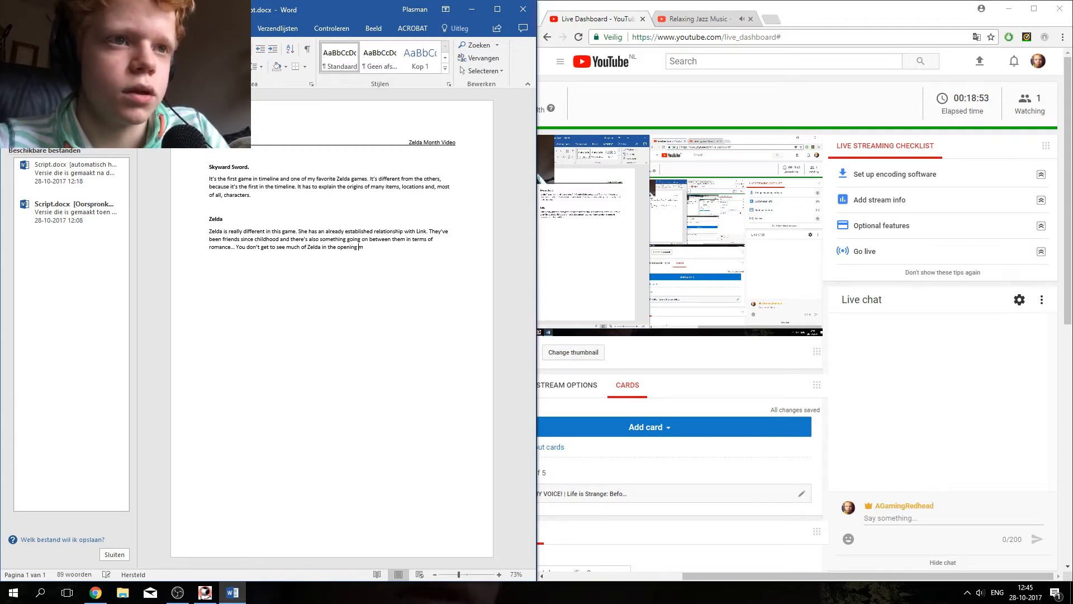
text(inutes)
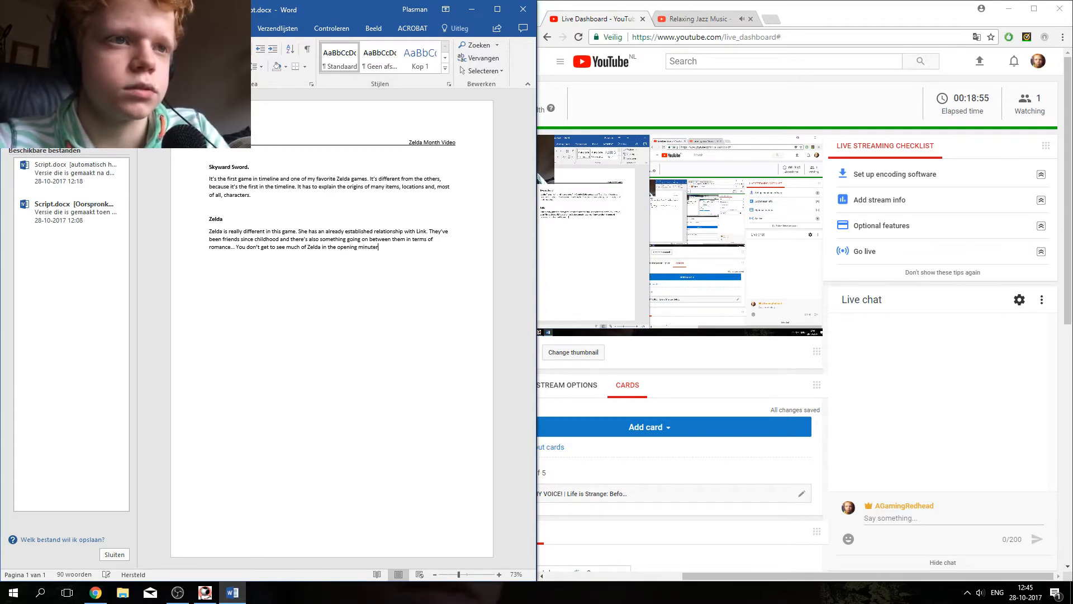
key(BackSpace)
key(BackSpace)
key(BackSpace)
key(BackSpace)
key(BackSpace)
key(BackSpace)
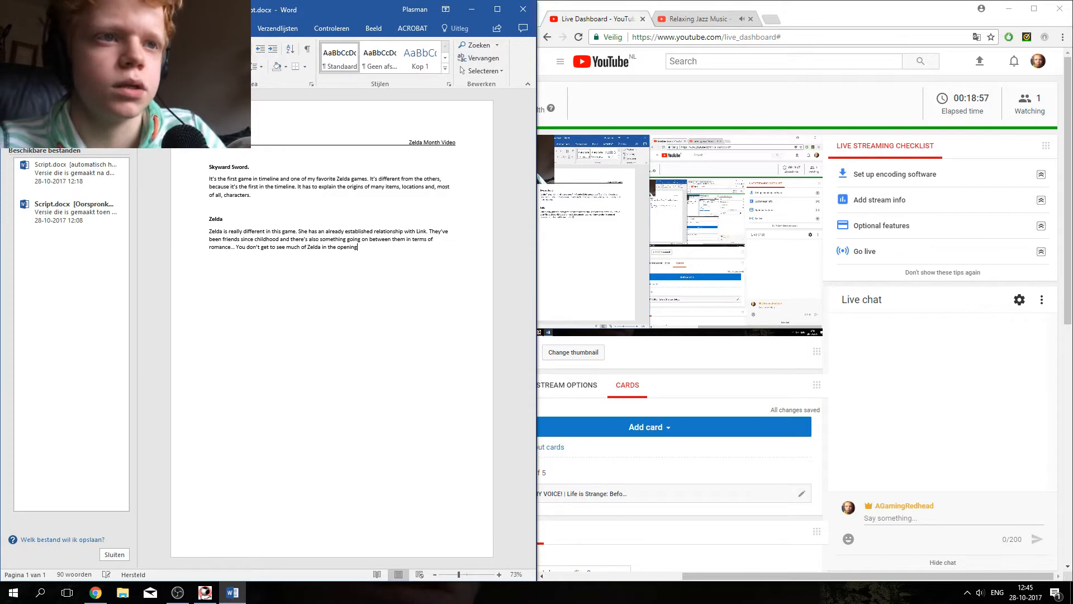
text(h)
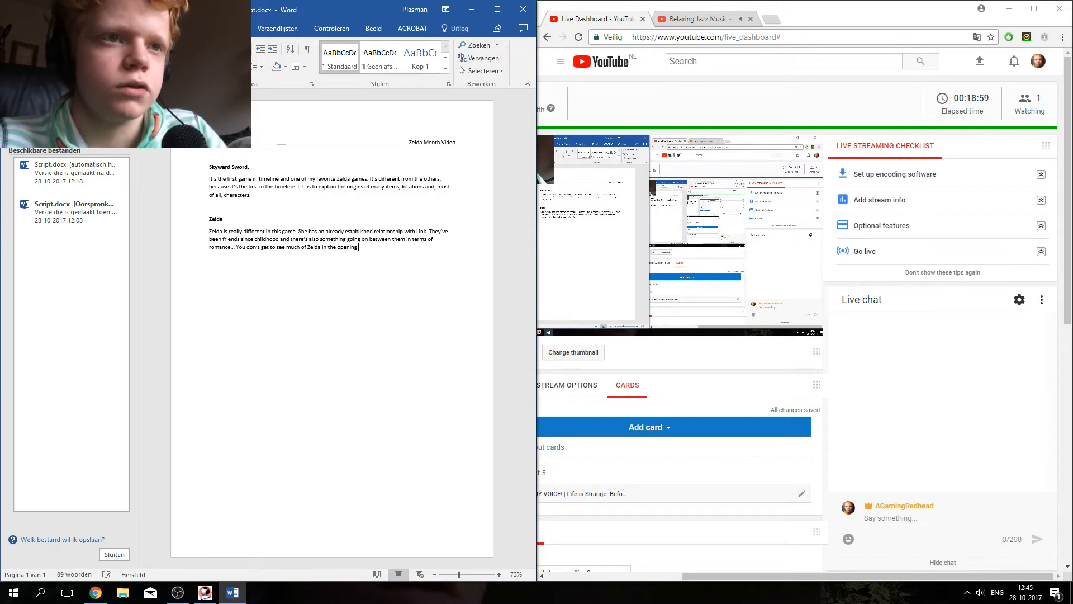
key(BackSpace)
key(BackSpace)
key(BackSpace)
key(BackSpace)
key(BackSpace)
key(BackSpace)
key(BackSpace)
Step: Continue the sentence about not seeing much of Zelda with "first hours of the game"
text(fi)
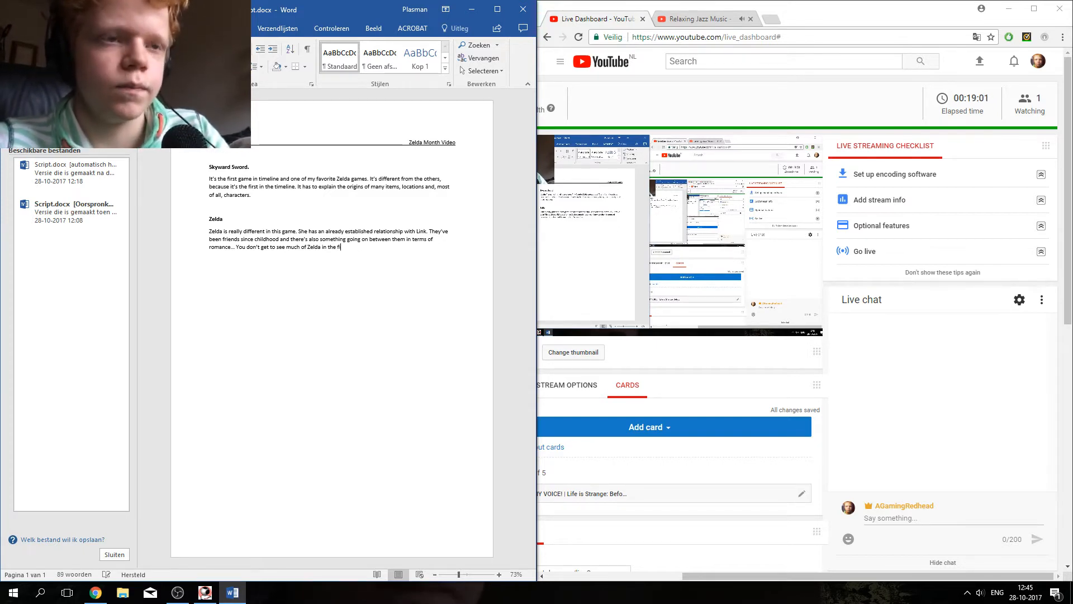
text(rst hou)
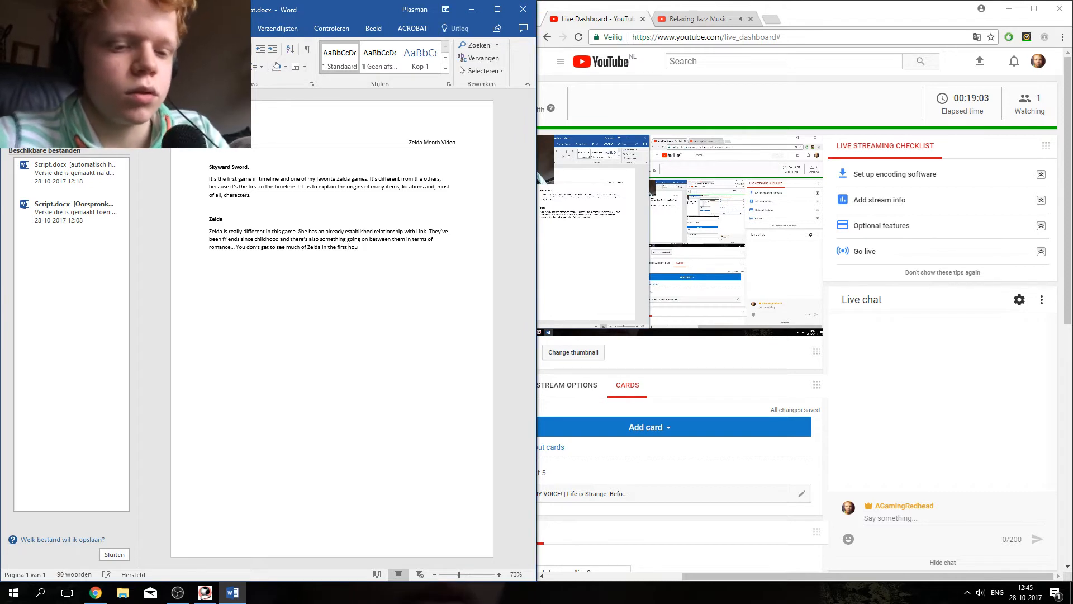
text(rs of th)
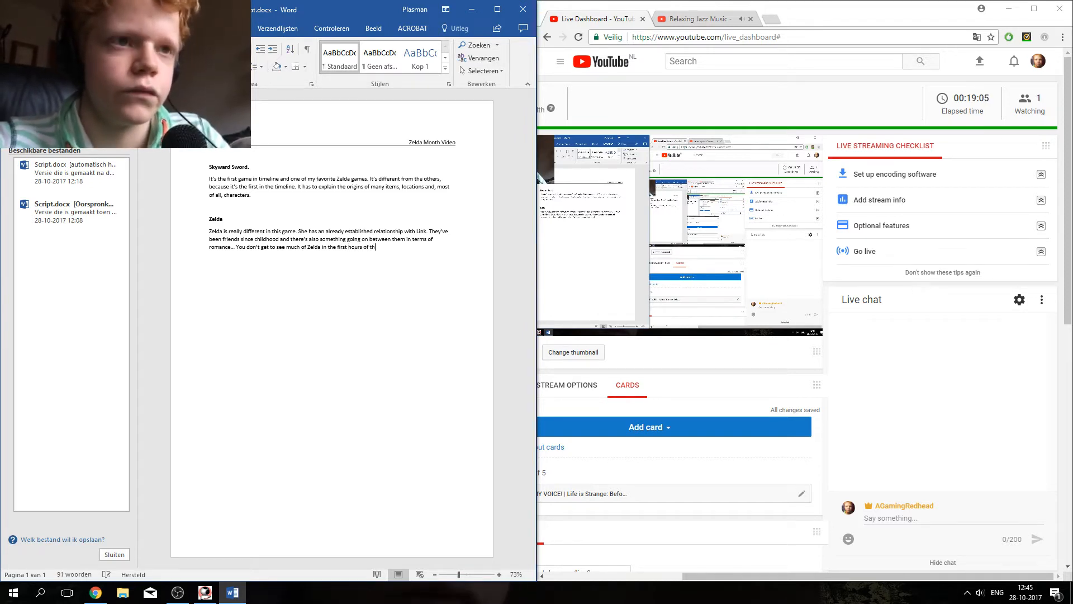
text(e ga)
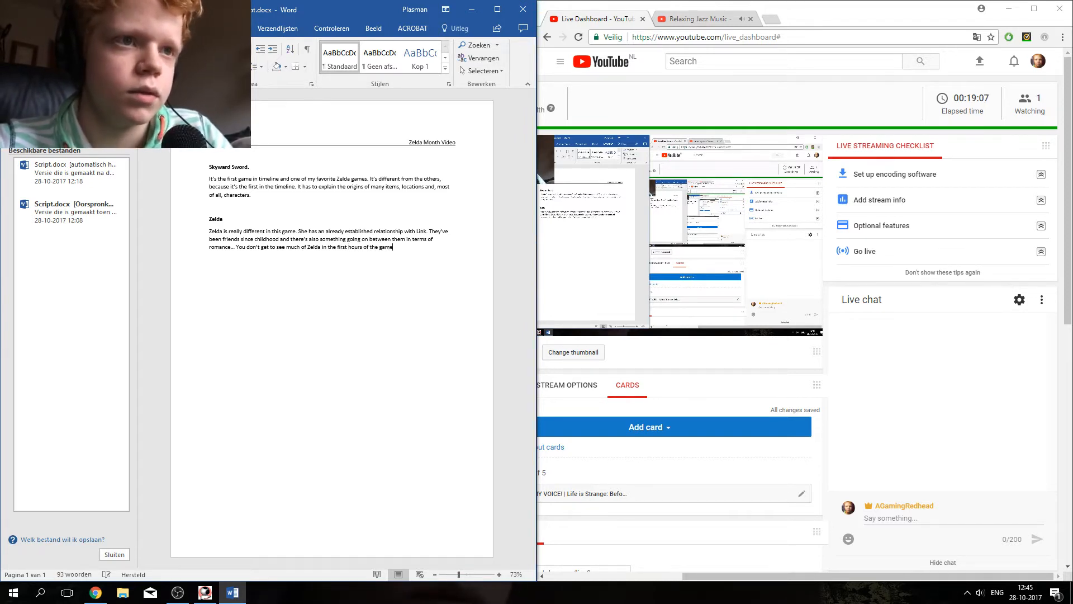
text(me)
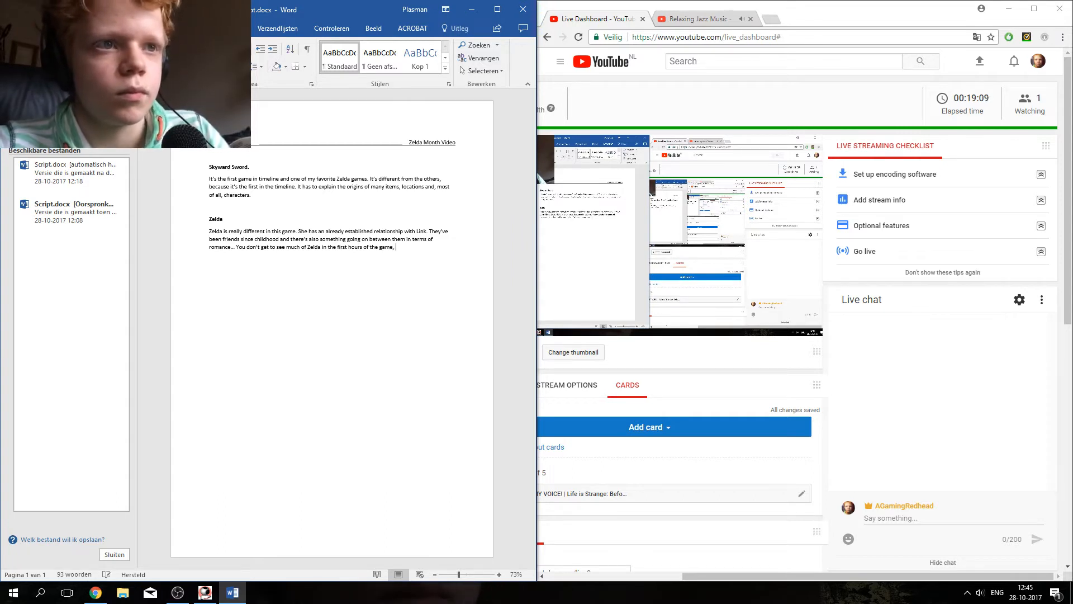
Step: Finish the sentence with ", and then she gets blown off of her Loftwing by a storm."
text(, and then )
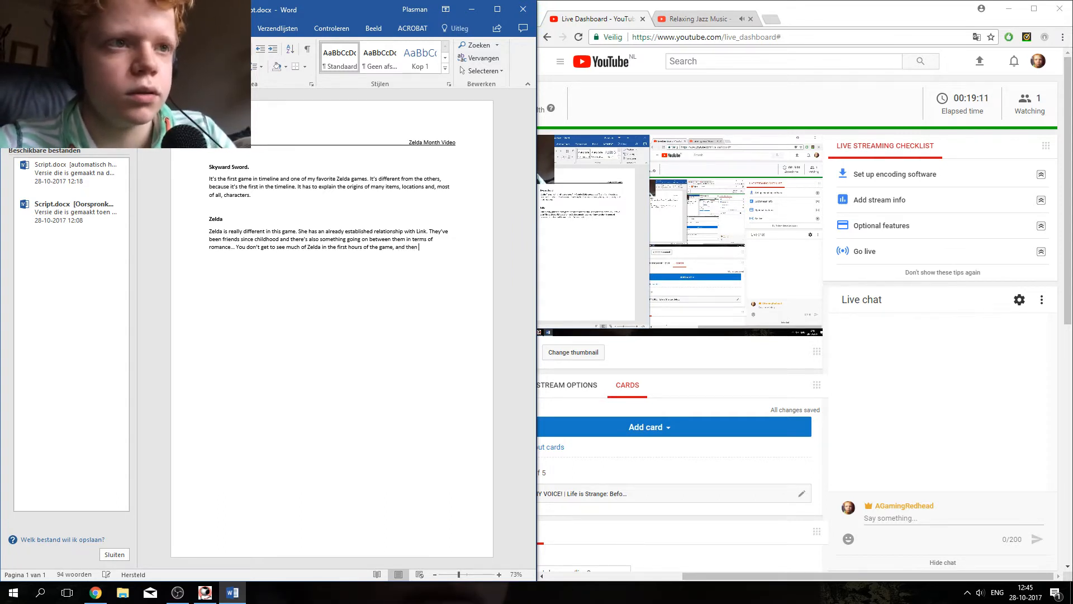
text(she)
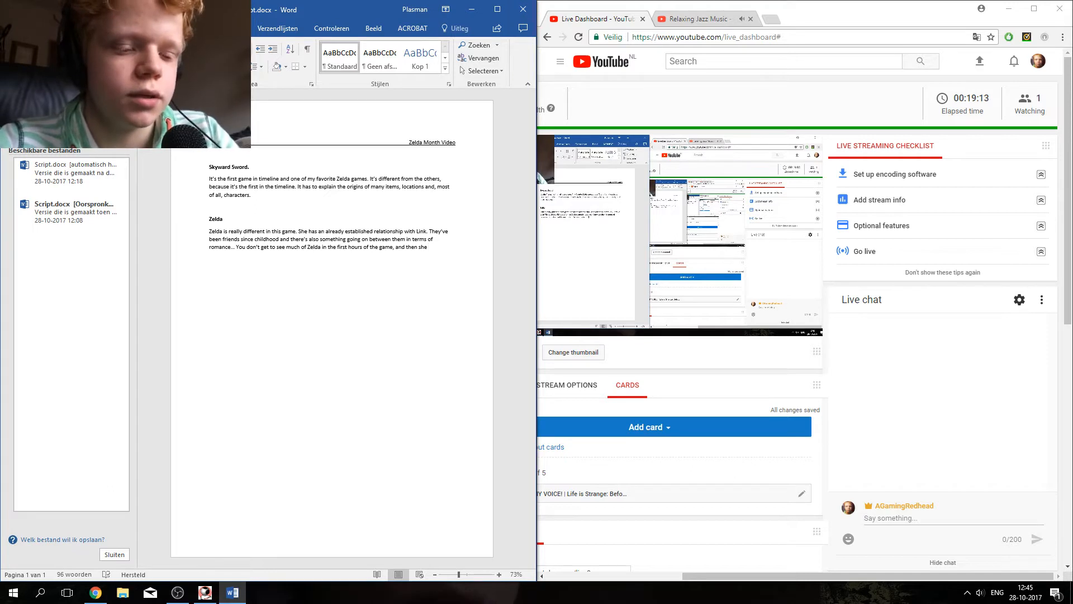
text( ge)
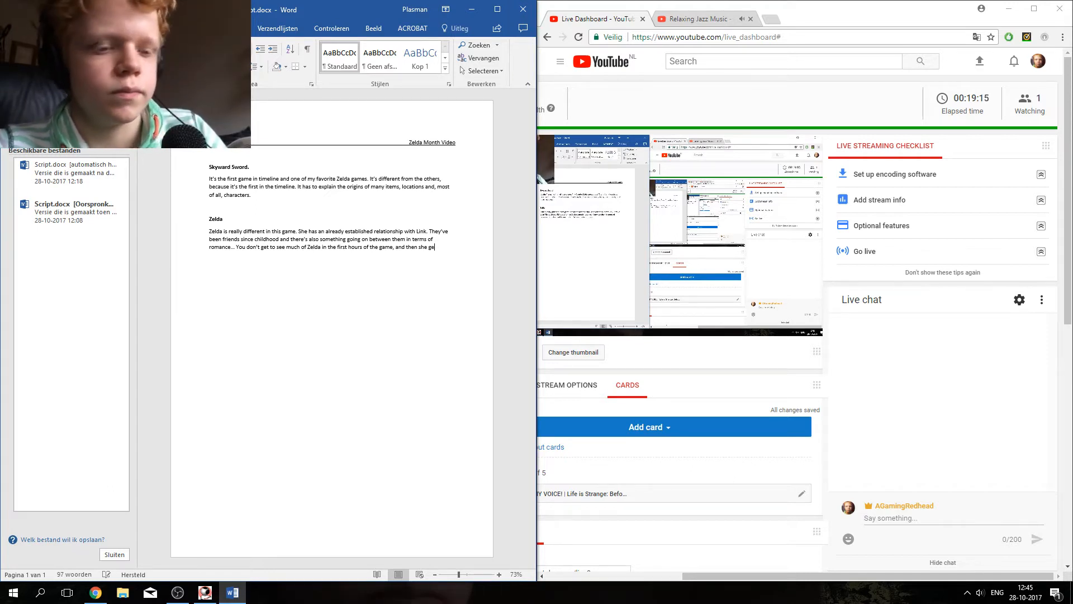
text(ts b)
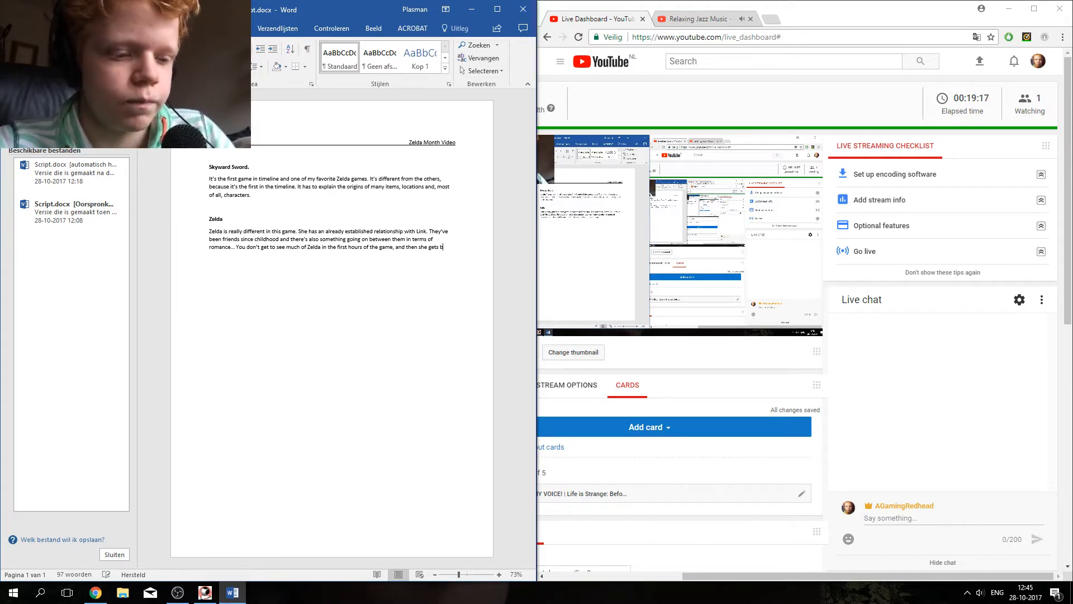
text(lown aw)
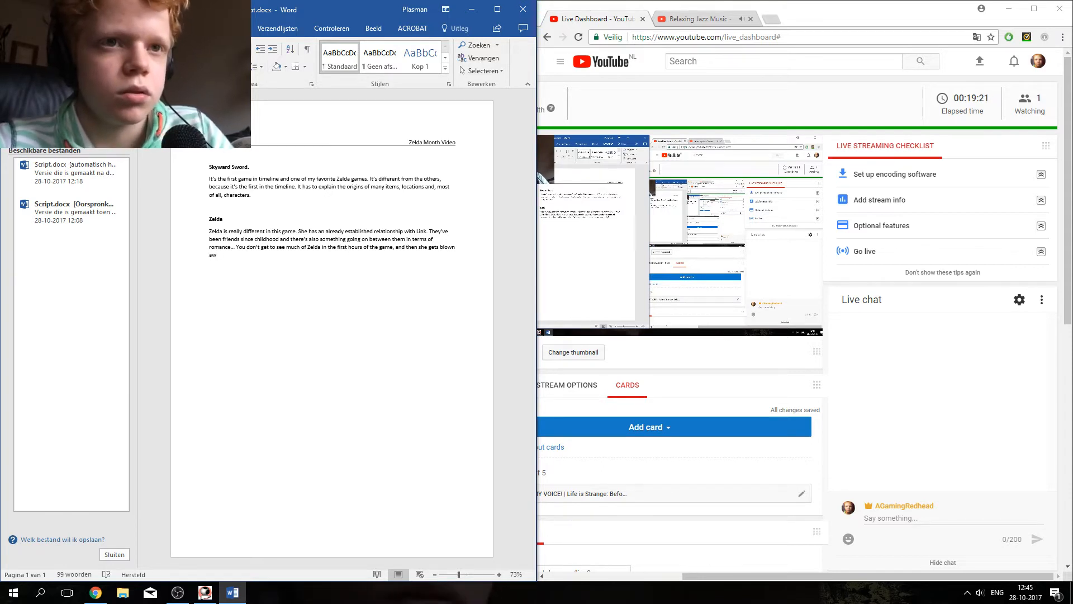
text(off)
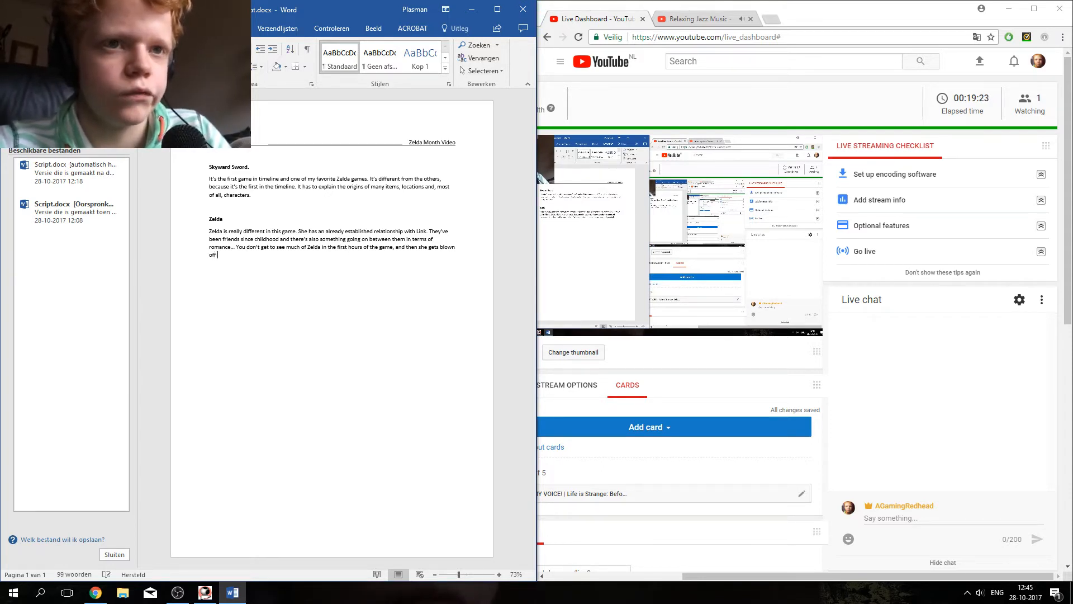
text( of her ()
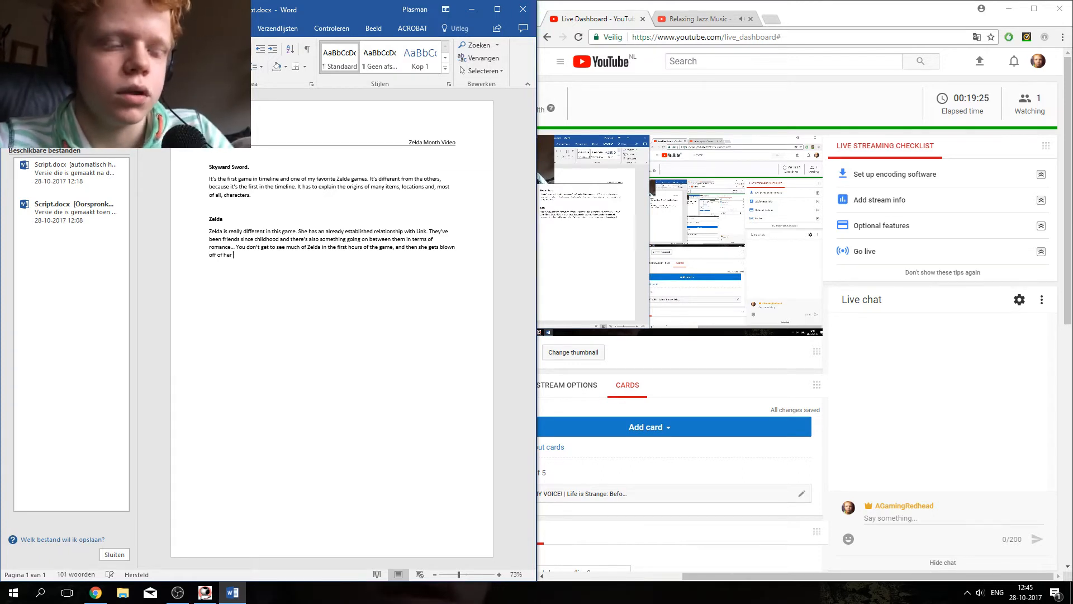
text(o)
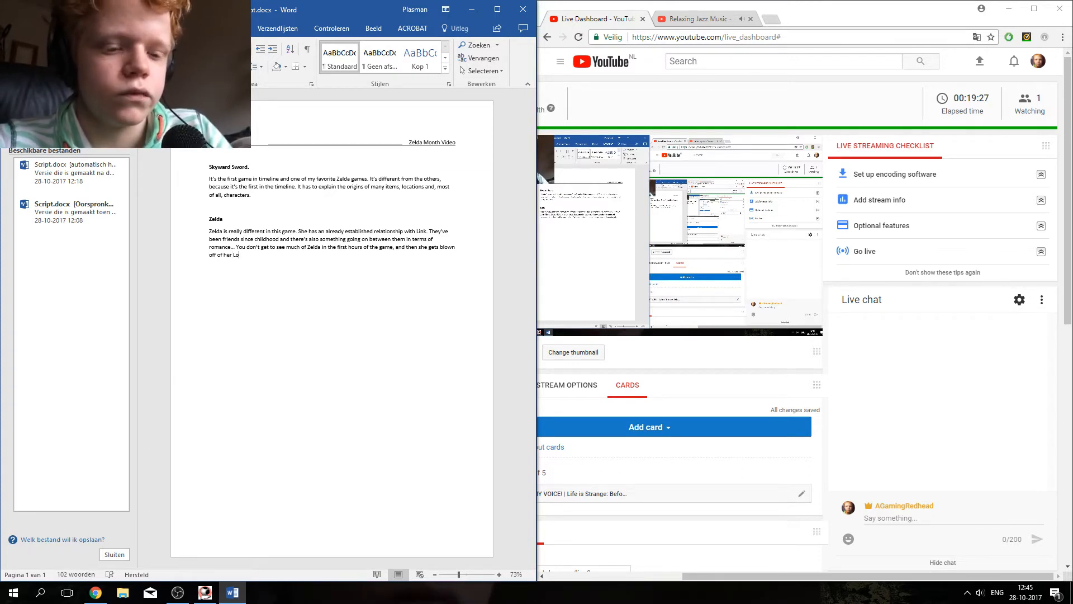
text(ftwing by )
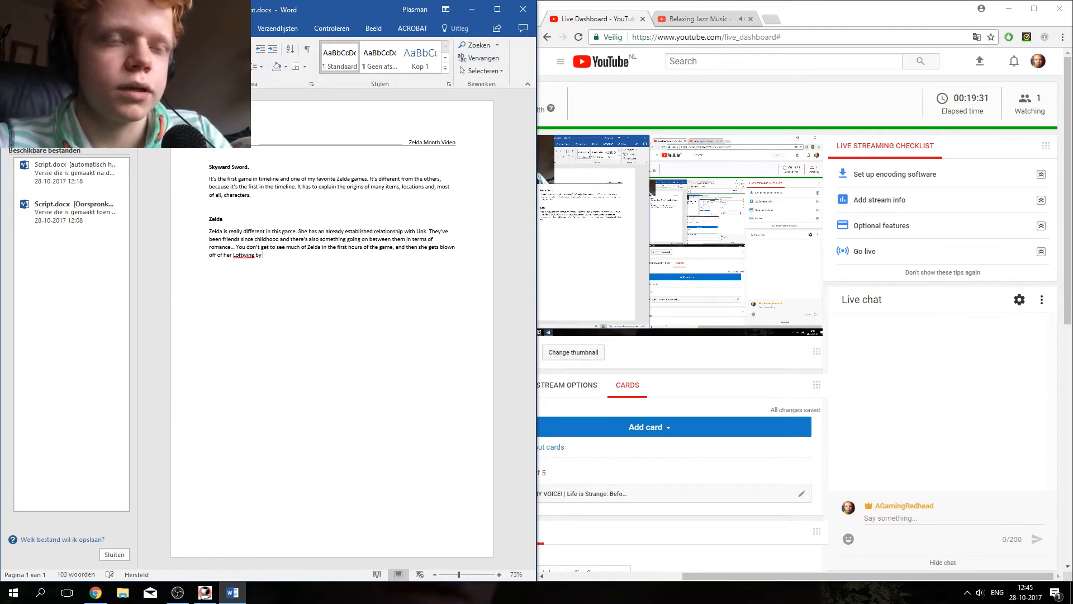
text(a s)
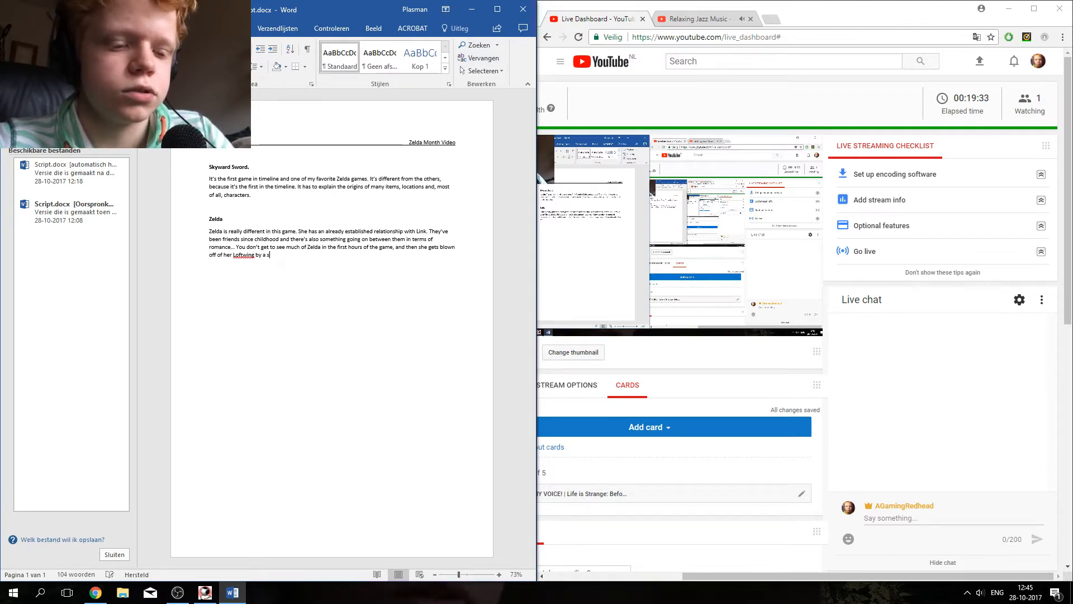
text(tor)
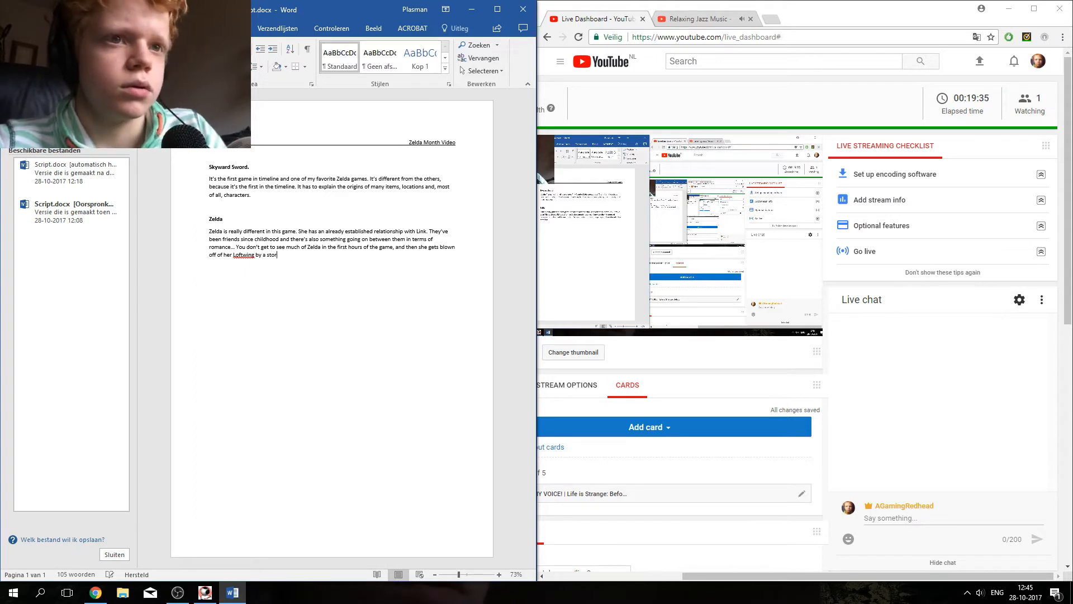
text(m.)
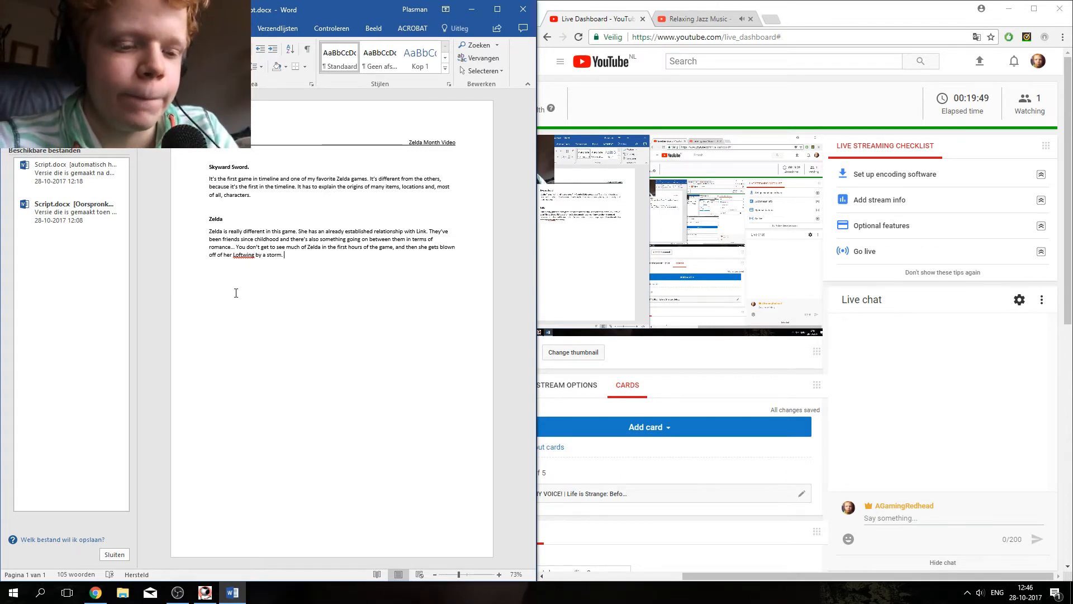
Step: Start a new sentence in the Zelda paragraph with "After you go looking for her in the first temple,"
text(Afte)
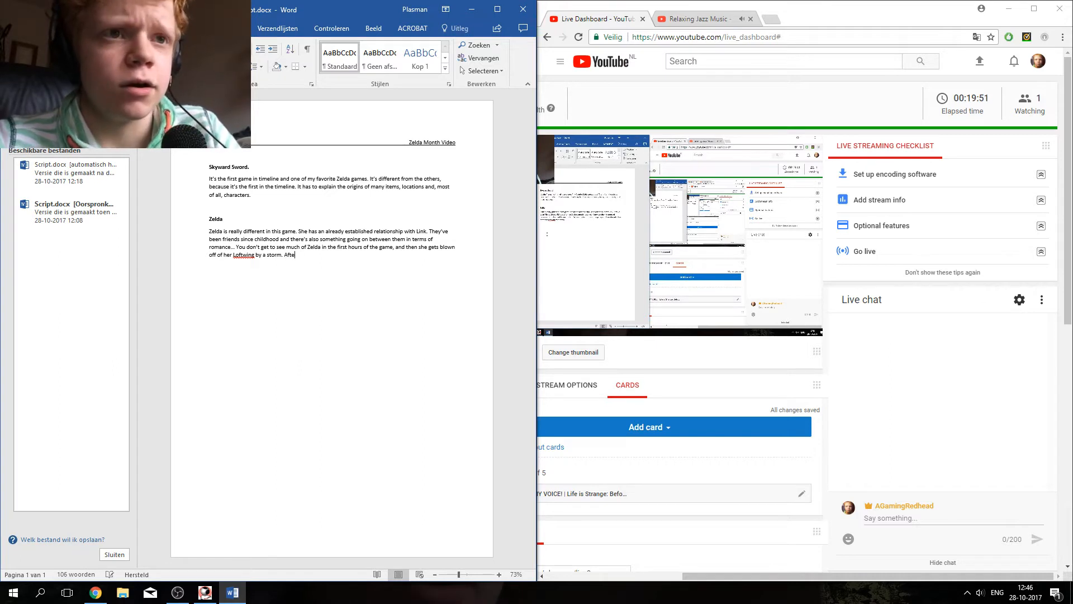
text(r you goo)
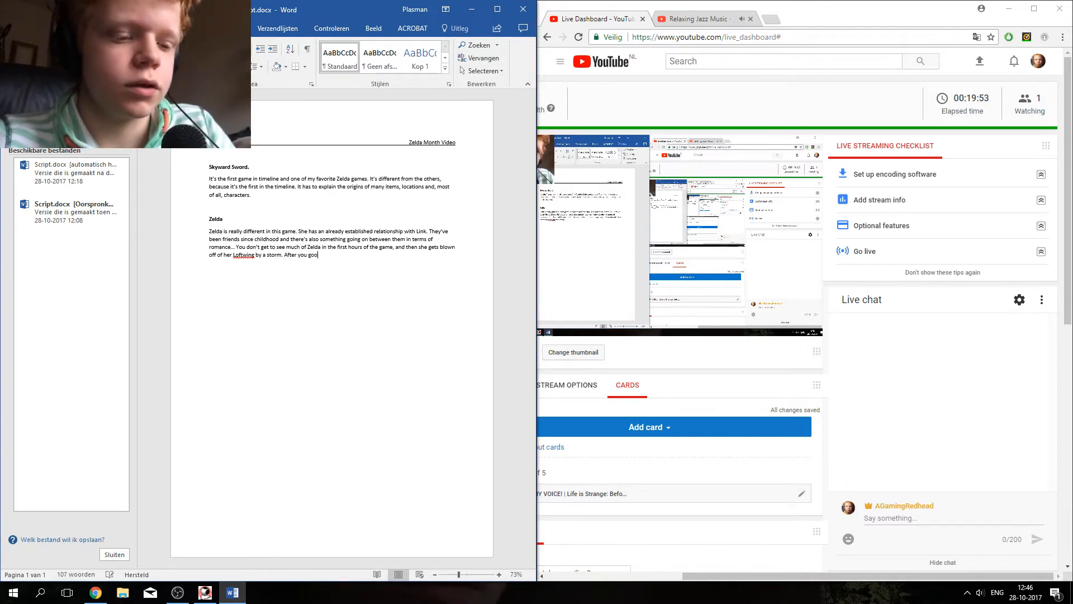
key(BackSpace)
text(l)
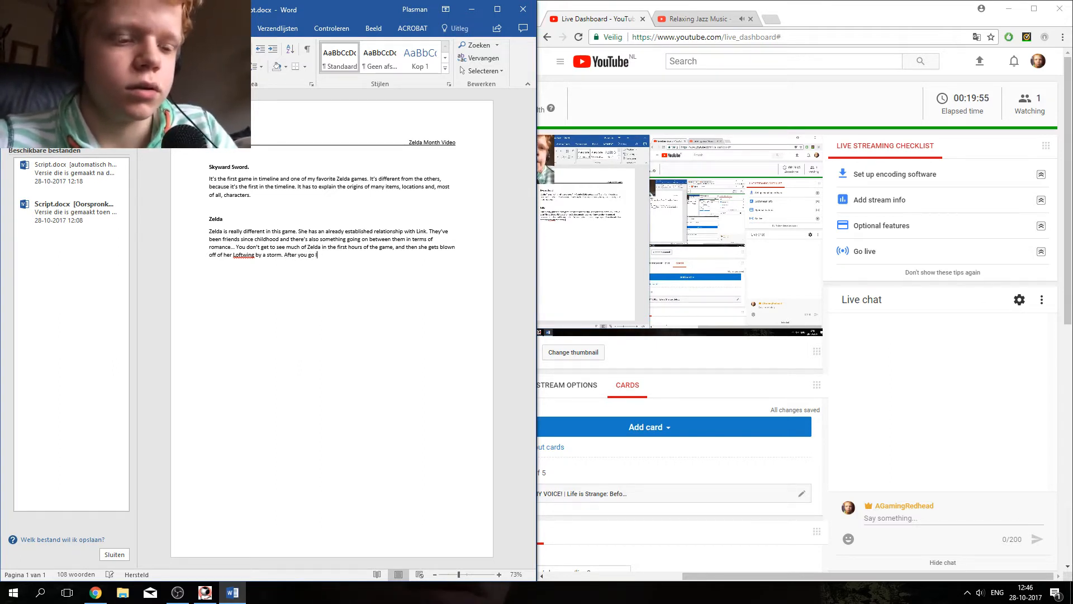
text(ooking for he)
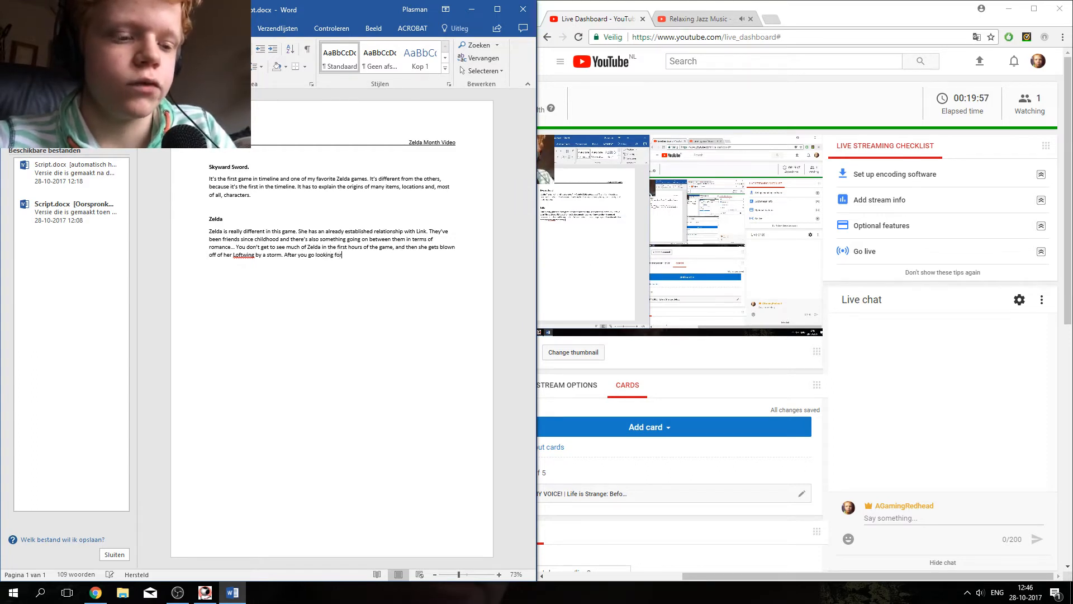
key(BackSpace)
key(BackSpace)
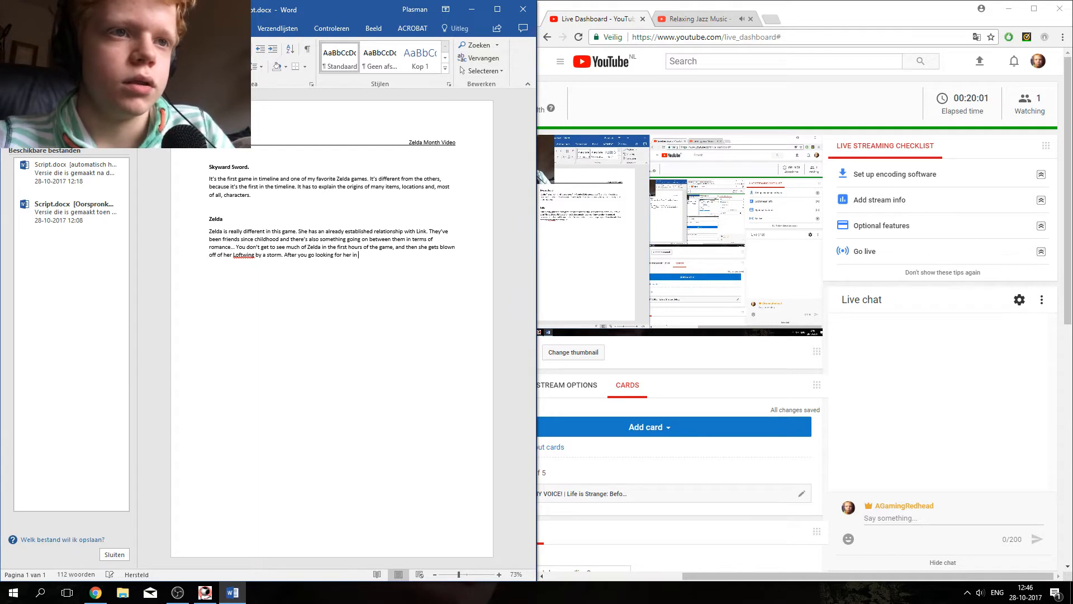
text(f)
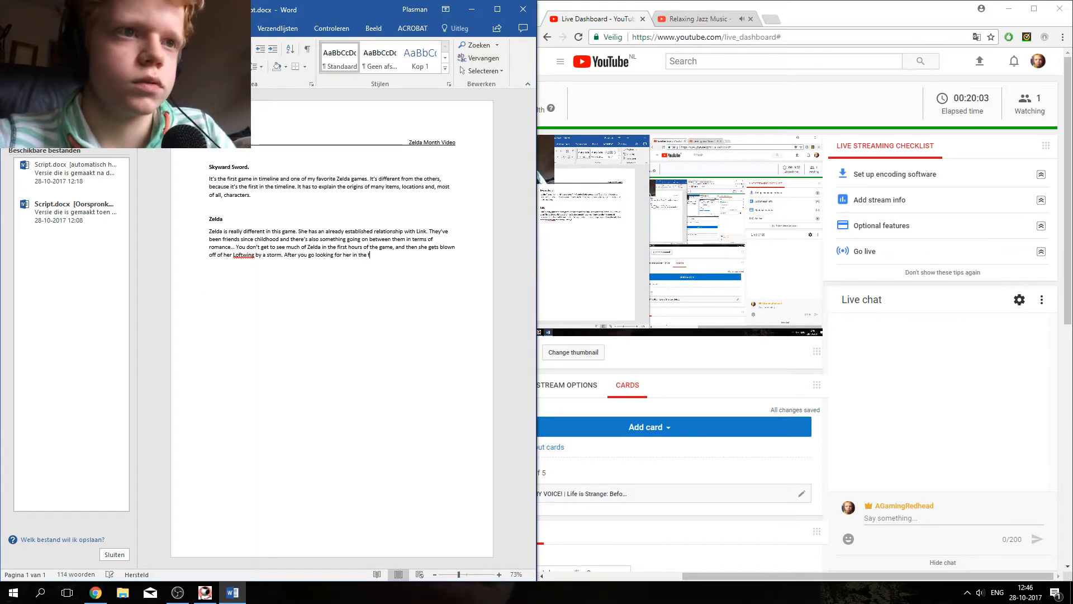
text(irst)
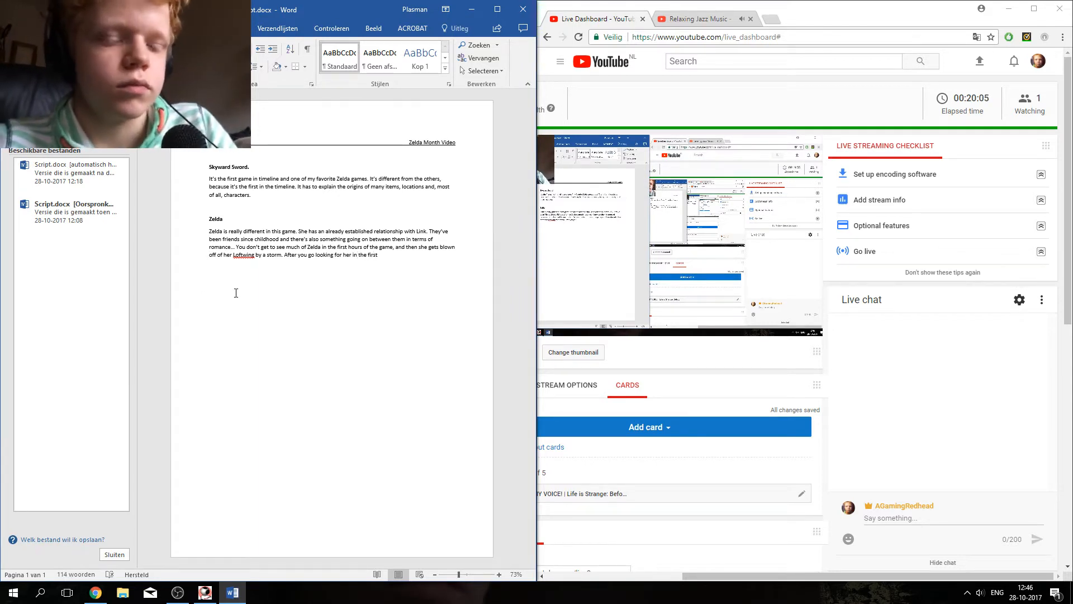
text( temple)
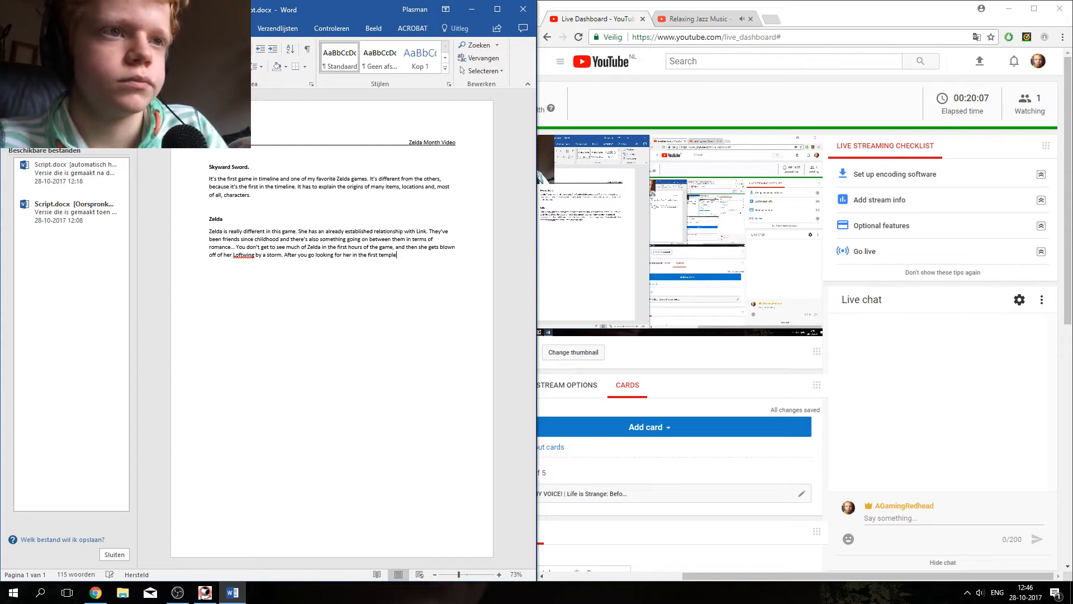
text(,)
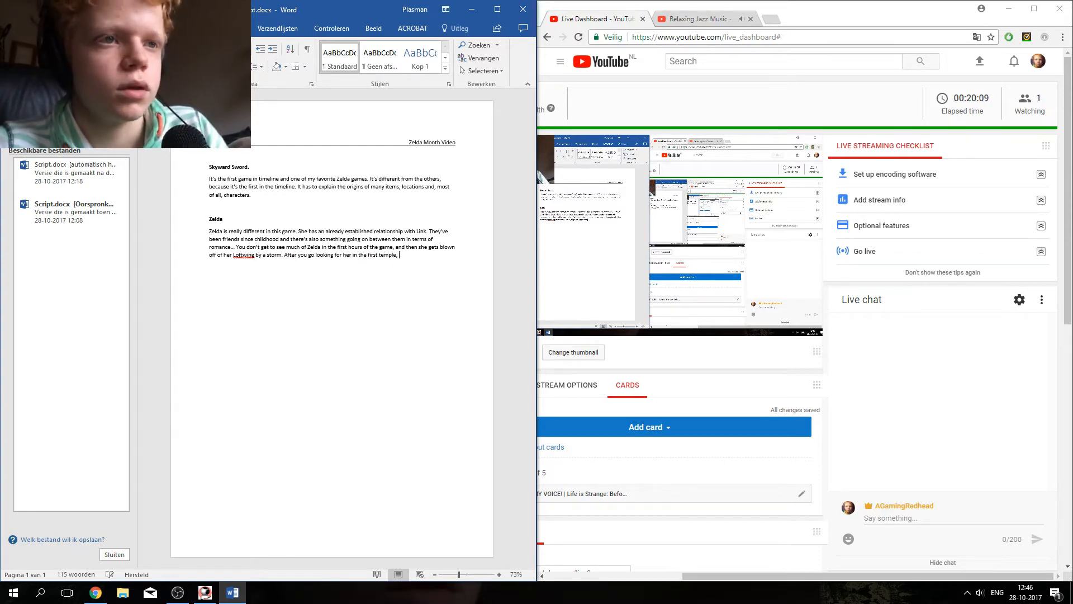
Step: Continue the temple sentence with "she is very different then"
text( sheh)
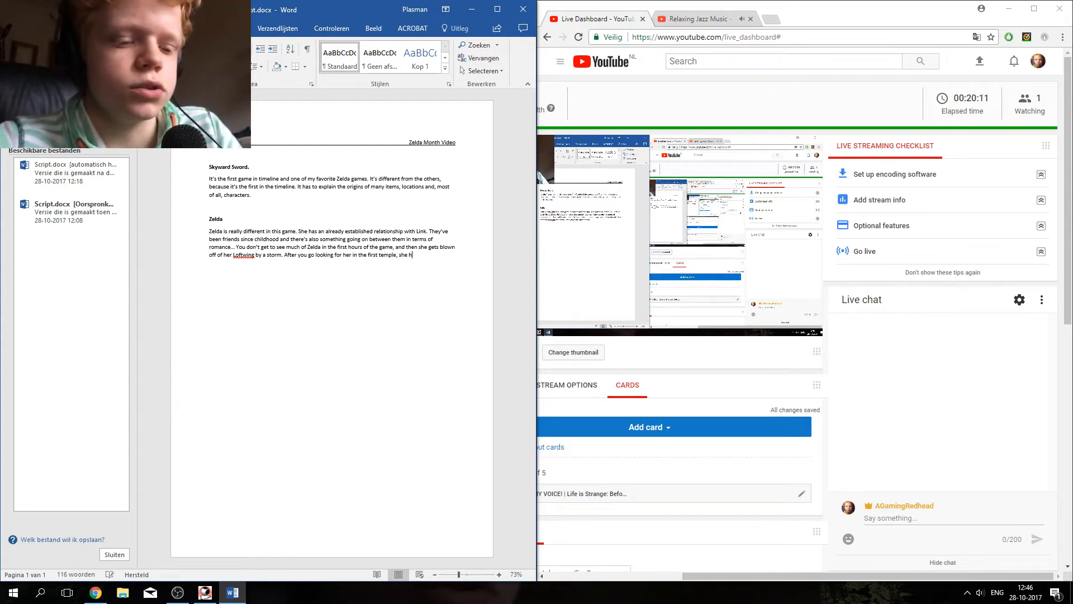
key(BackSpace)
text(is )
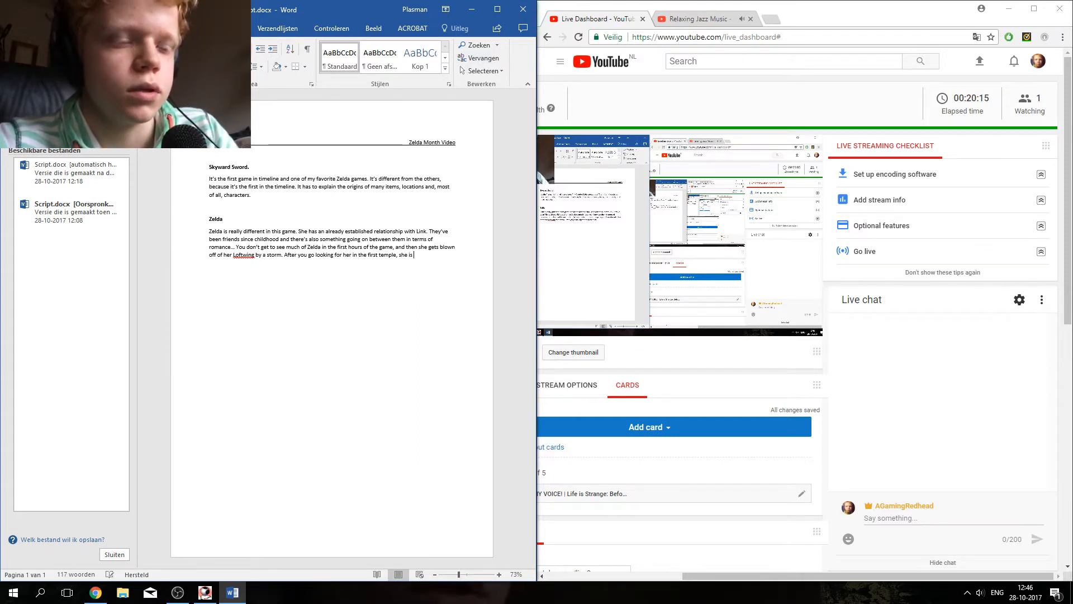
text(much)
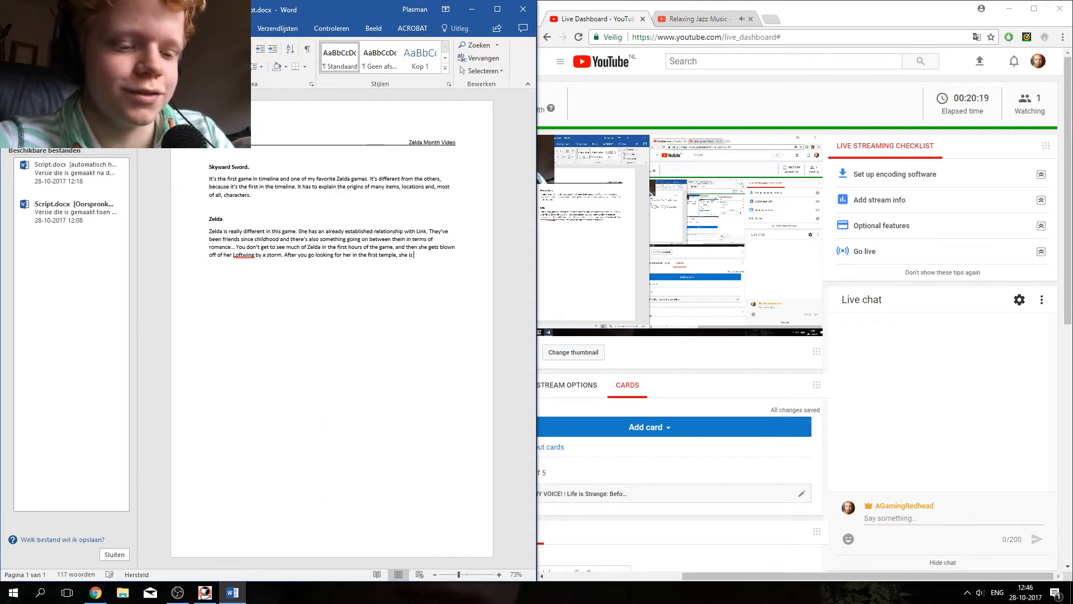
text(very dif)
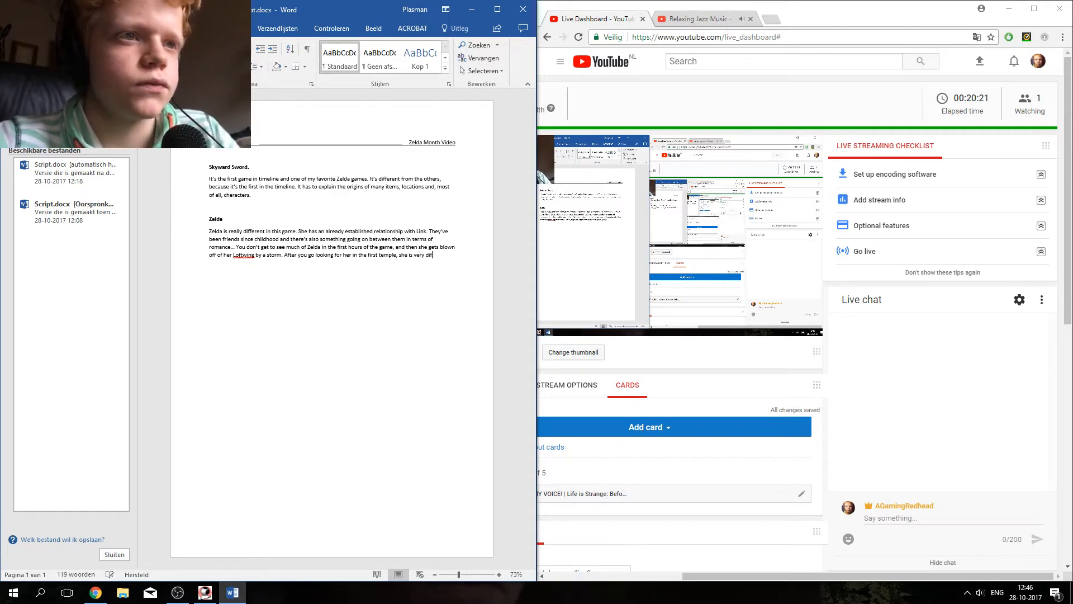
text(ferent then be)
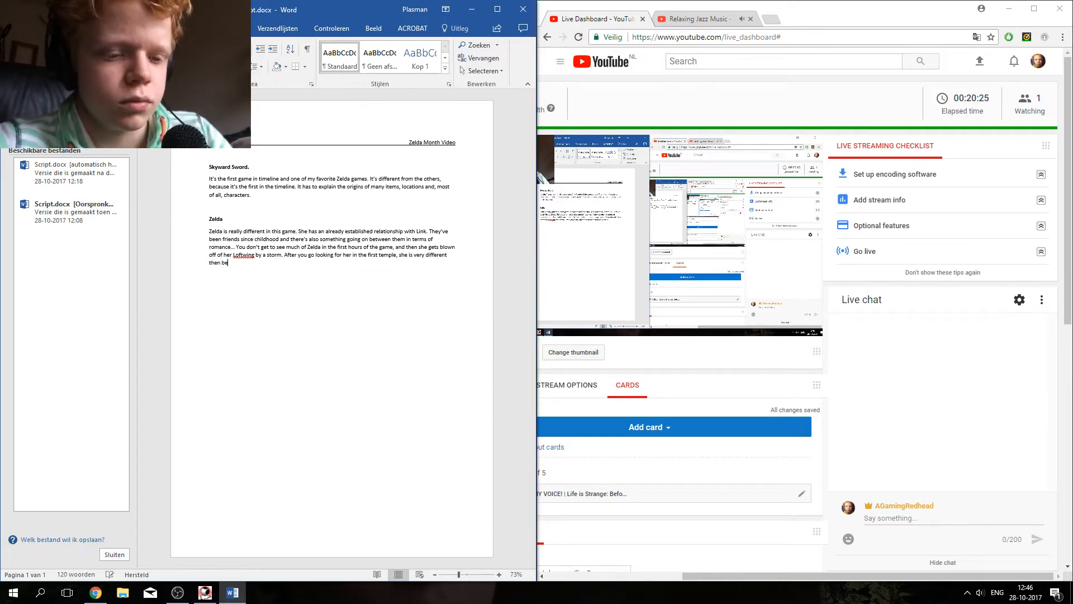
key(BackSpace)
key(BackSpace)
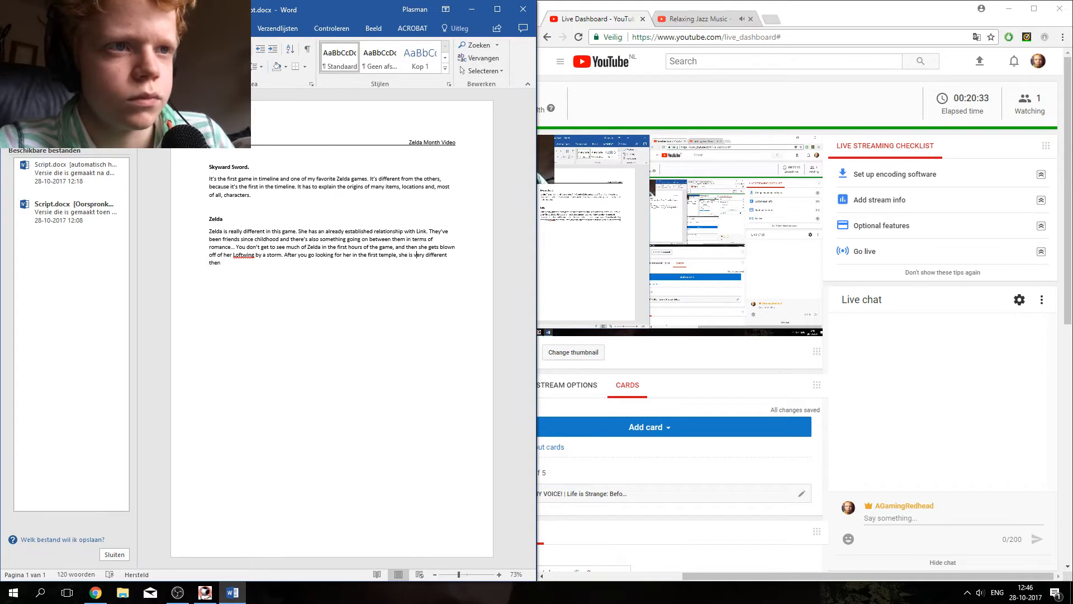
Step: Try rewording "she is very different" with "has a" in place of "is", and put "is" back
key(BackSpace)
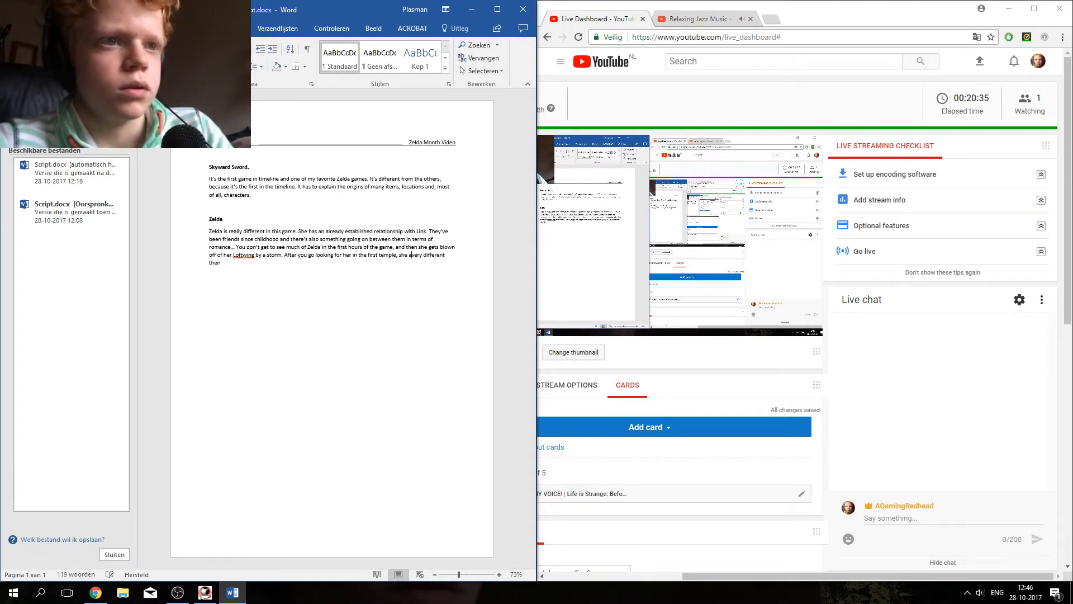
key(BackSpace)
text(i)
key(BackSpace)
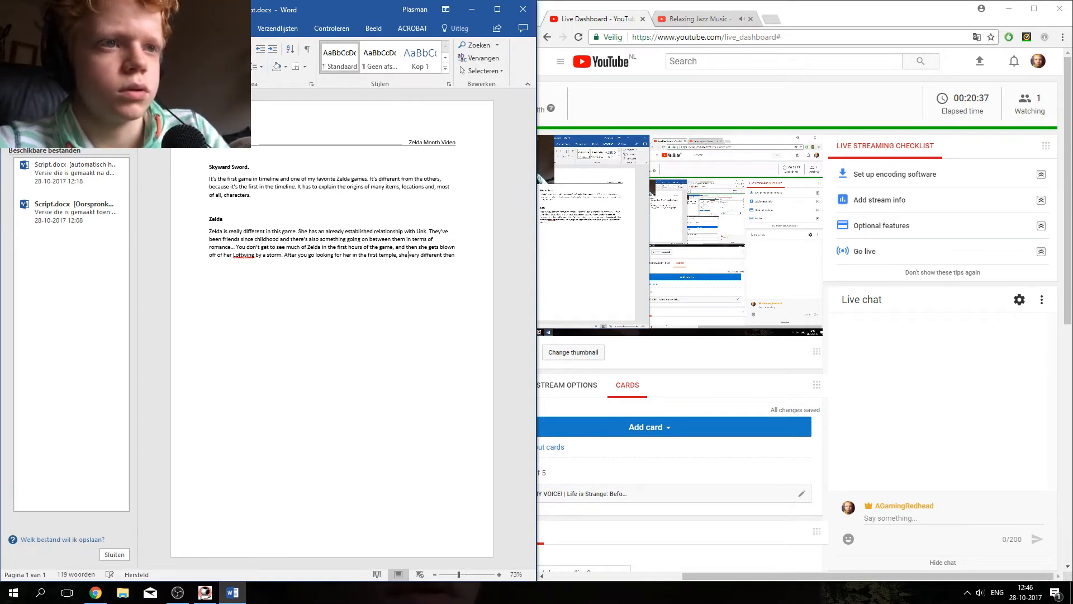
text(has a)
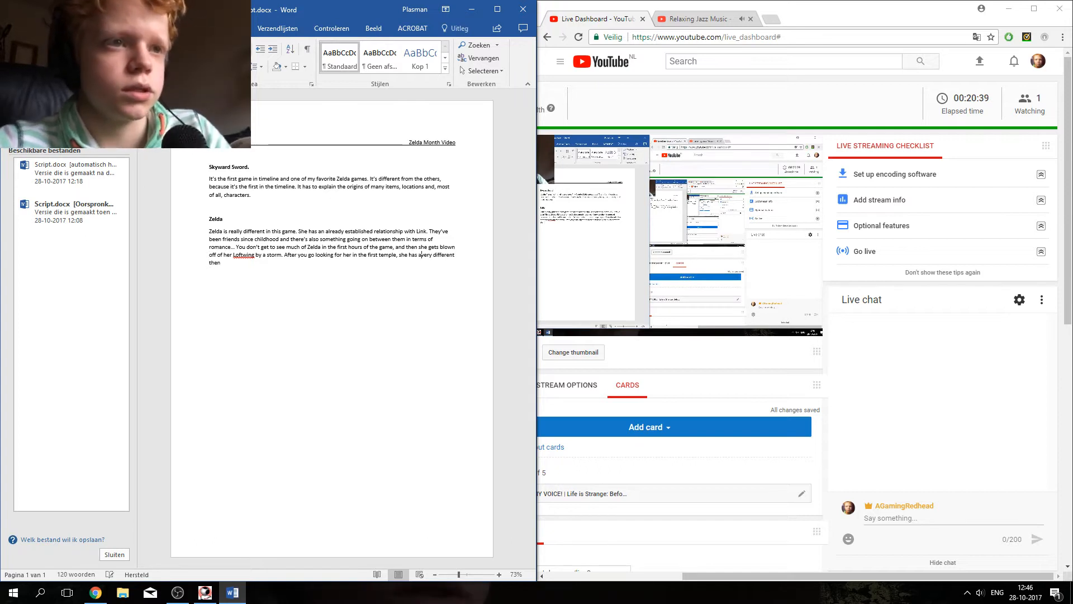
key(BackSpace)
key(BackSpace)
key(BackSpace)
key(BackSpace)
key(BackSpace)
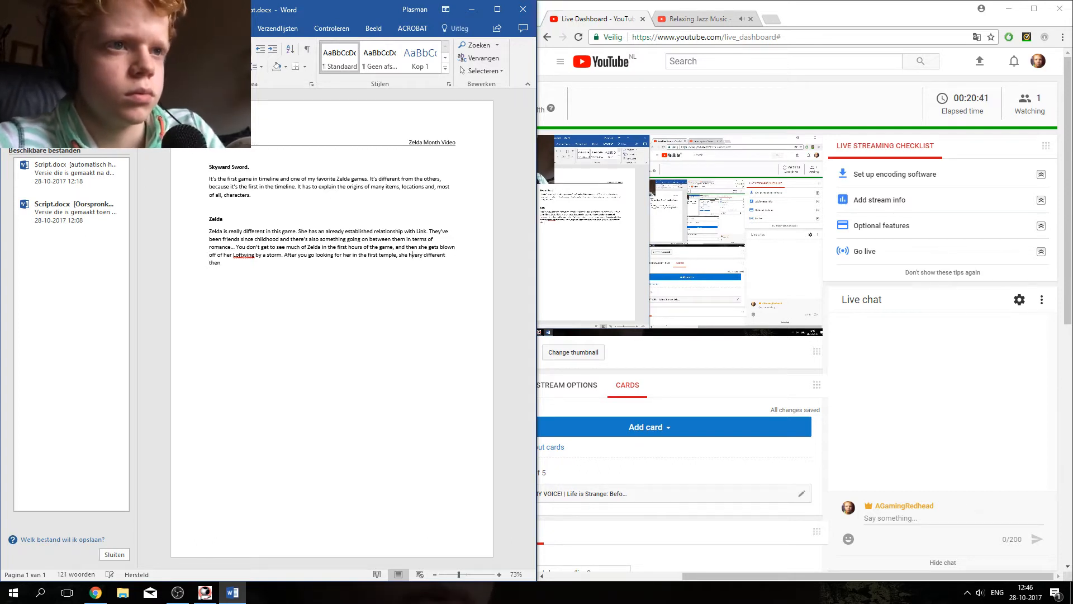
text(is)
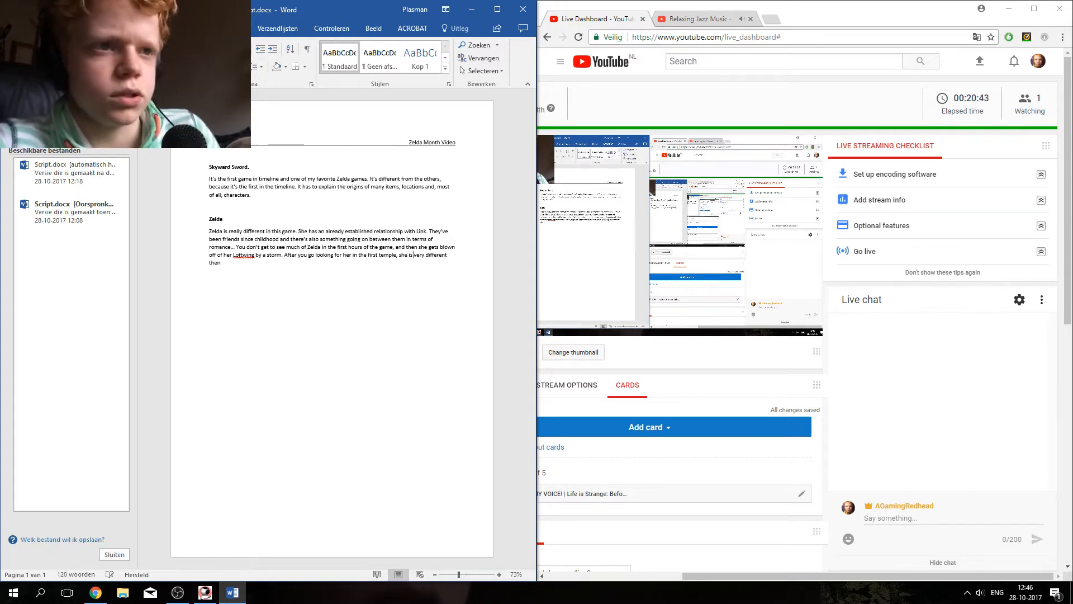
Step: Replace "then" at the end of the temple sentence with "person." and switch to the Chrome window with the live dashboard
key(BackSpace)
key(BackSpace)
text(per)
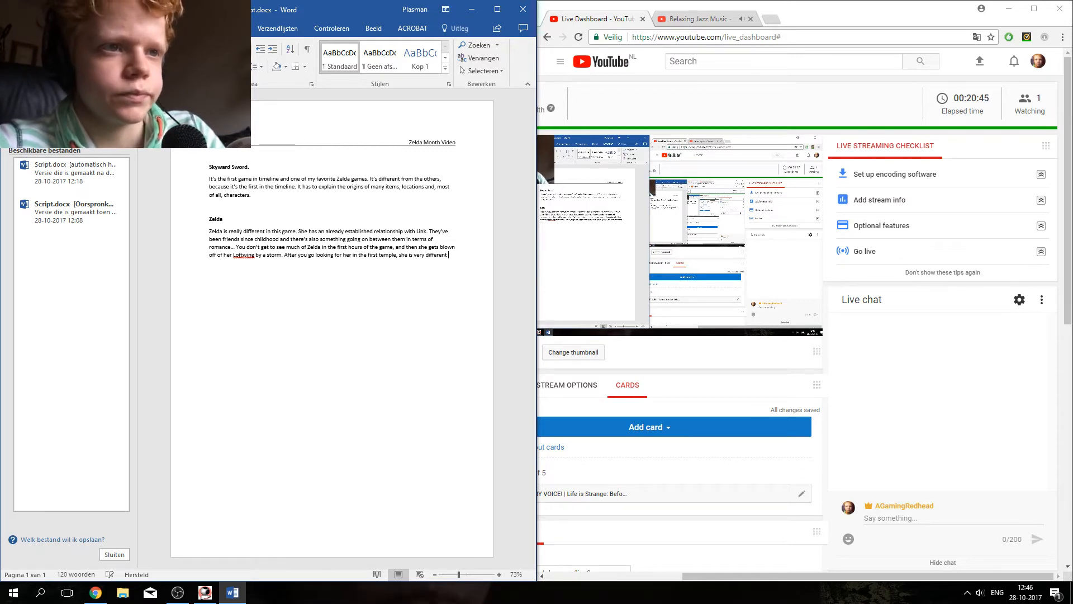
text(son)
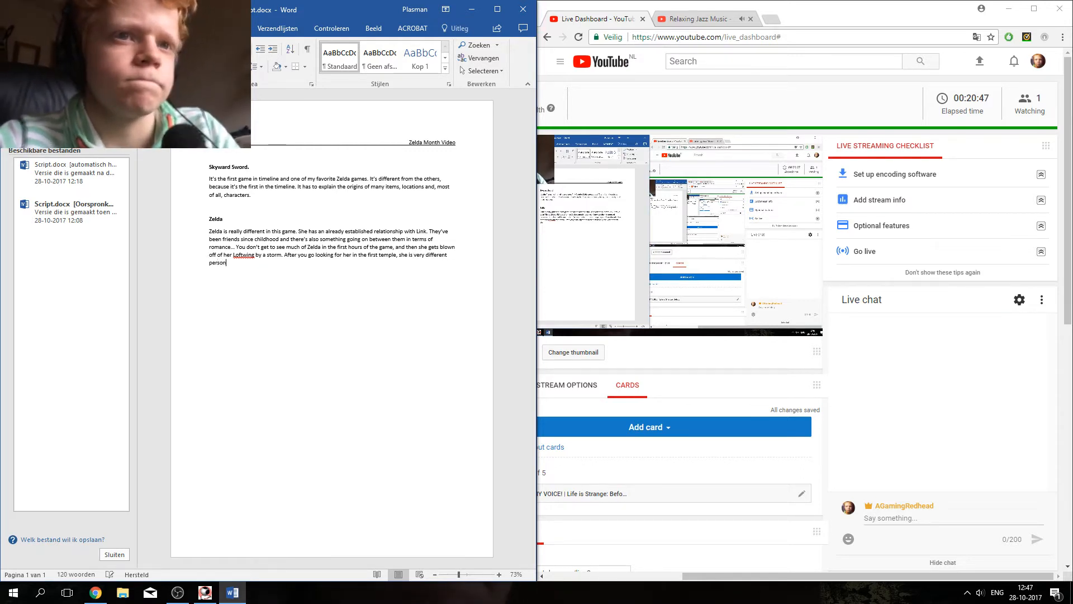
text(.)
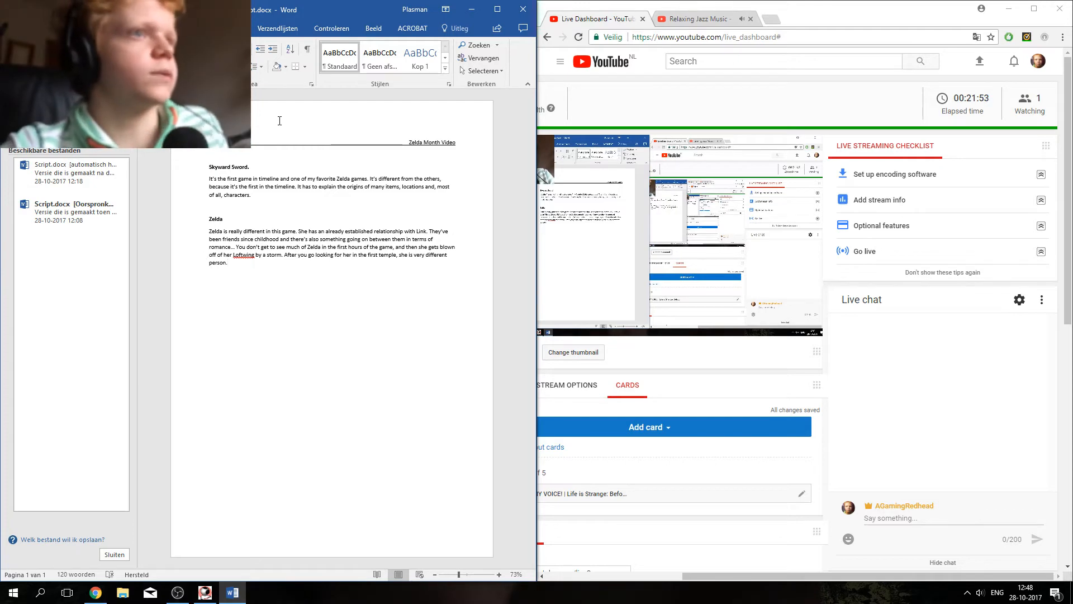
click(840, 15)
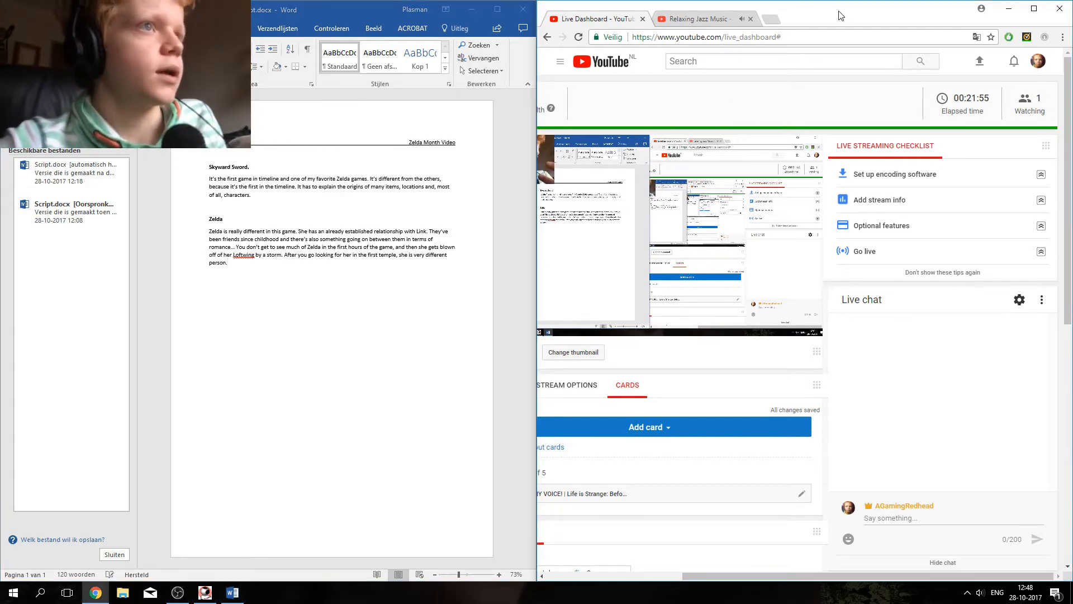
drag(839, 12, 1072, 72)
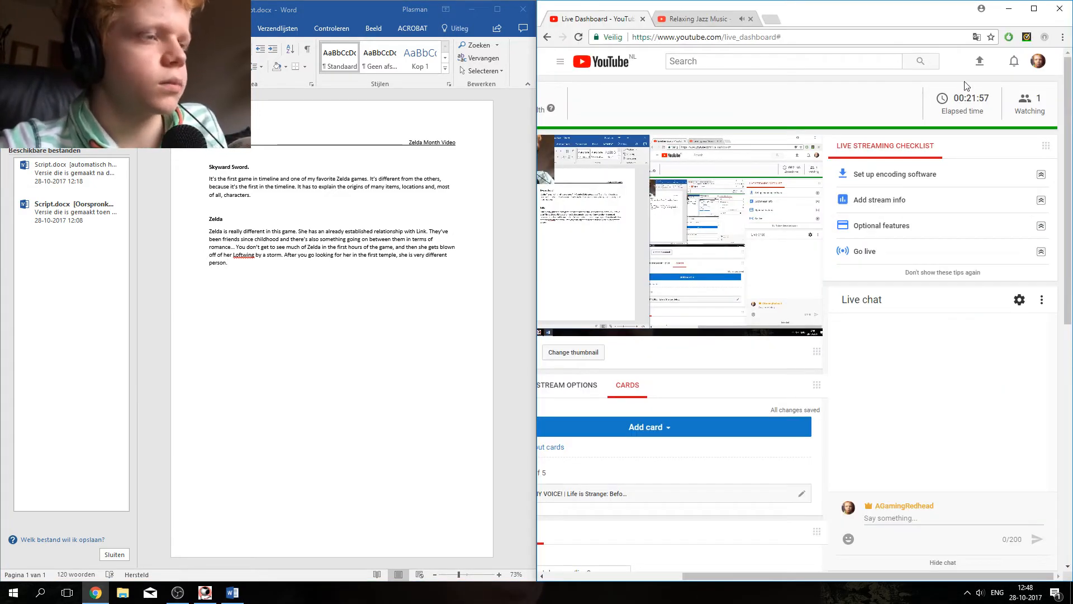
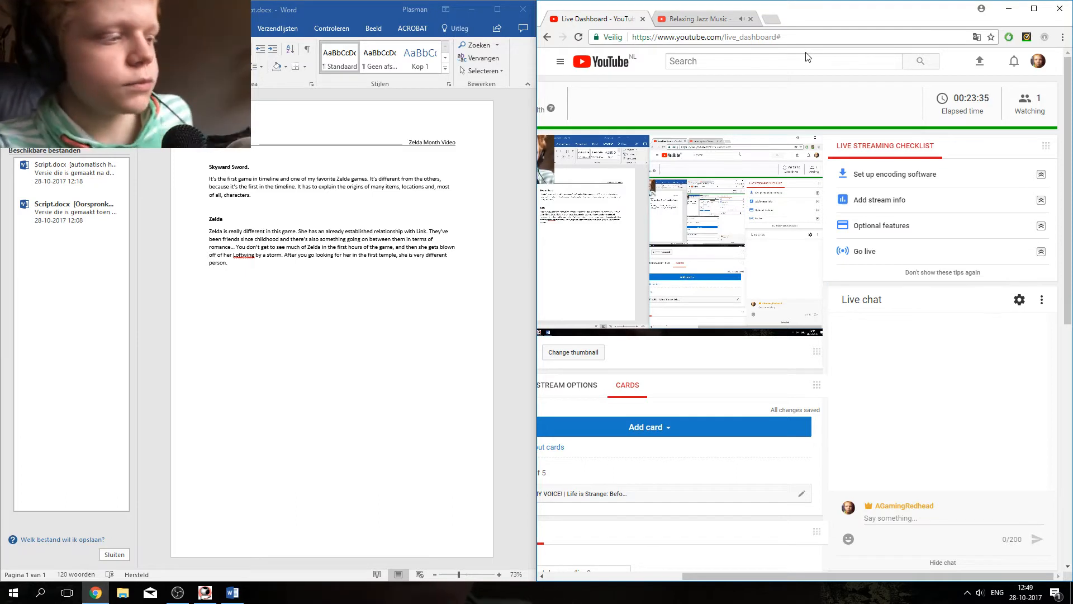
Step: In the Word script, continue the Zelda paragraph after "person." with the words "Zelda has teamed up with"
click(364, 264)
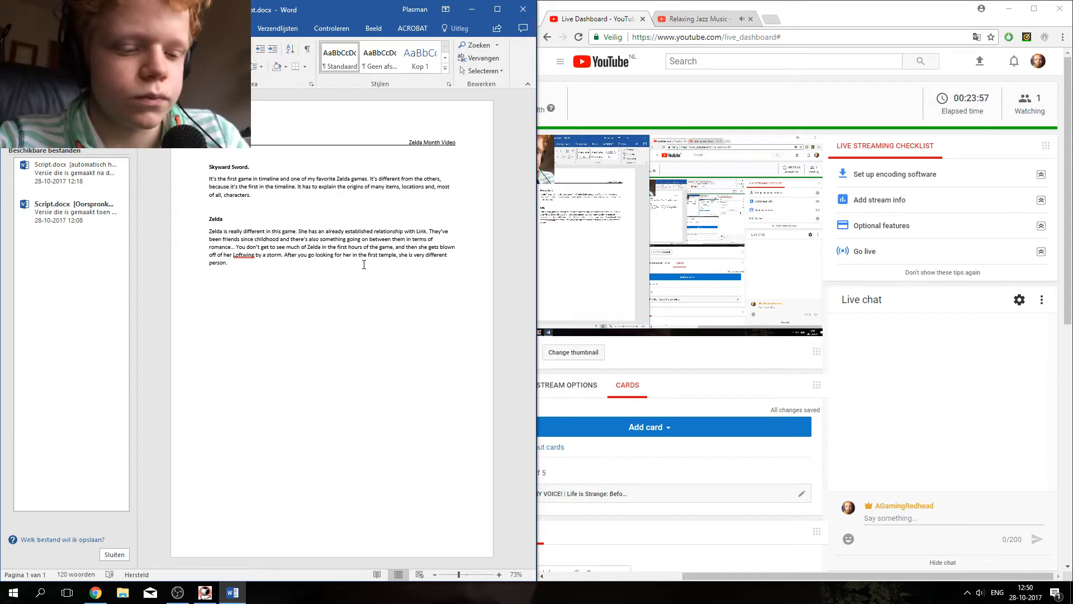
text(Zeld)
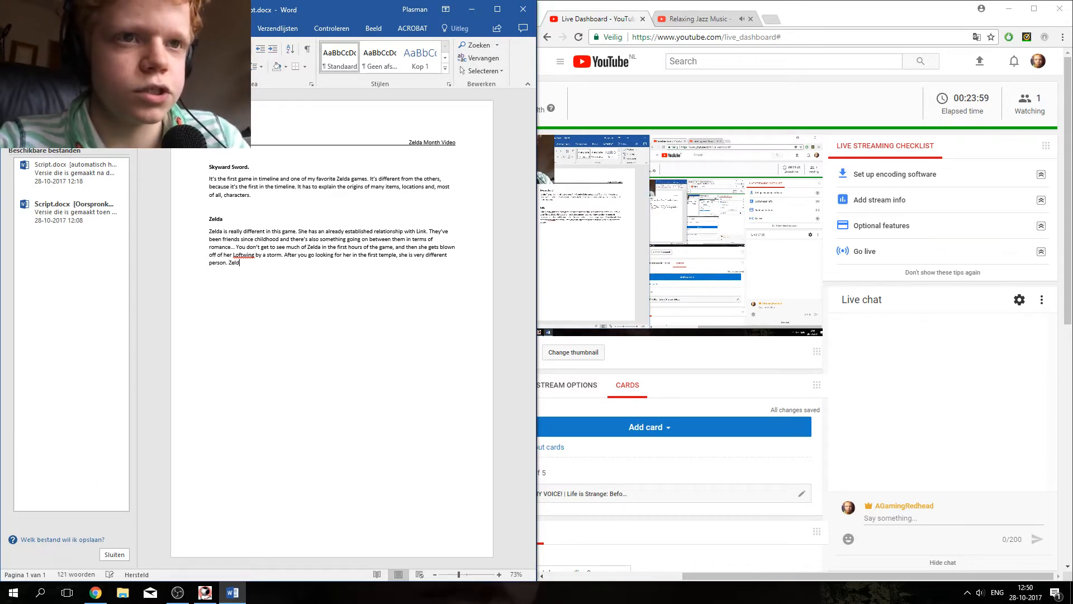
text(a is )
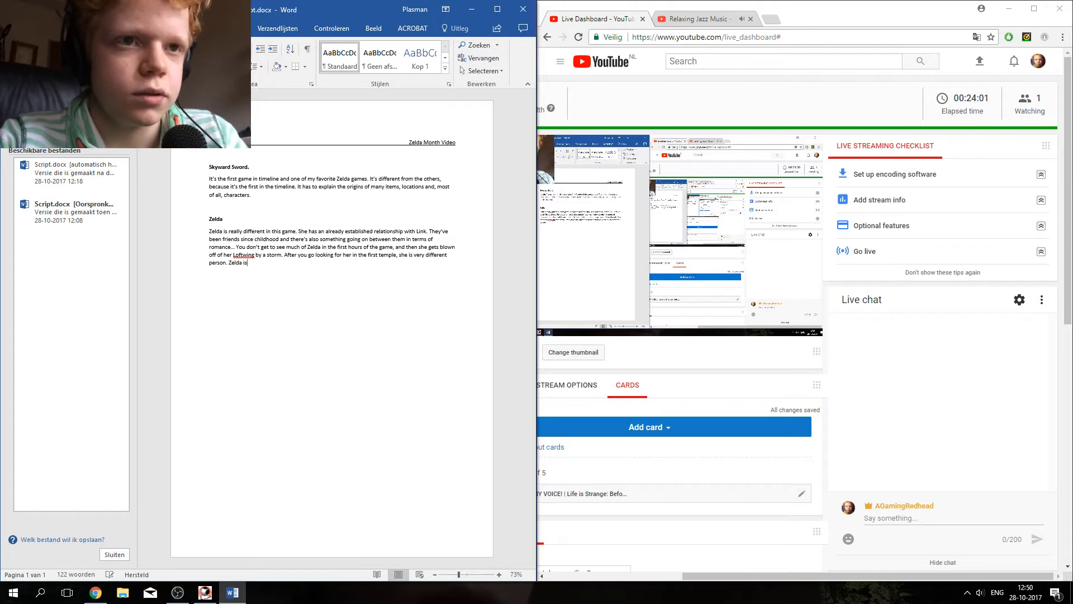
text(has yt)
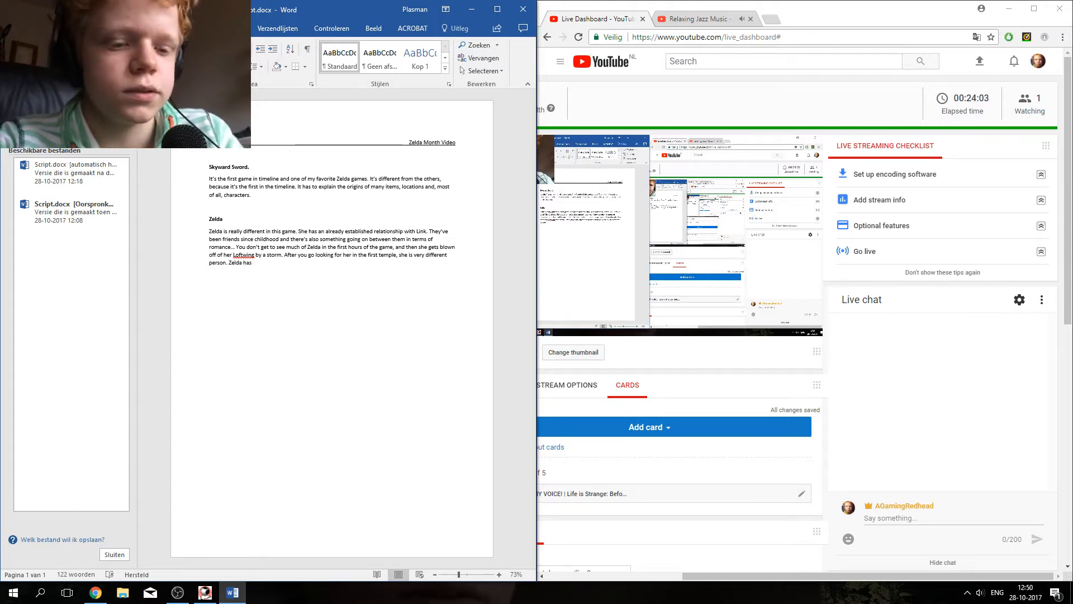
key(BackSpace)
key(BackSpace)
text(tea)
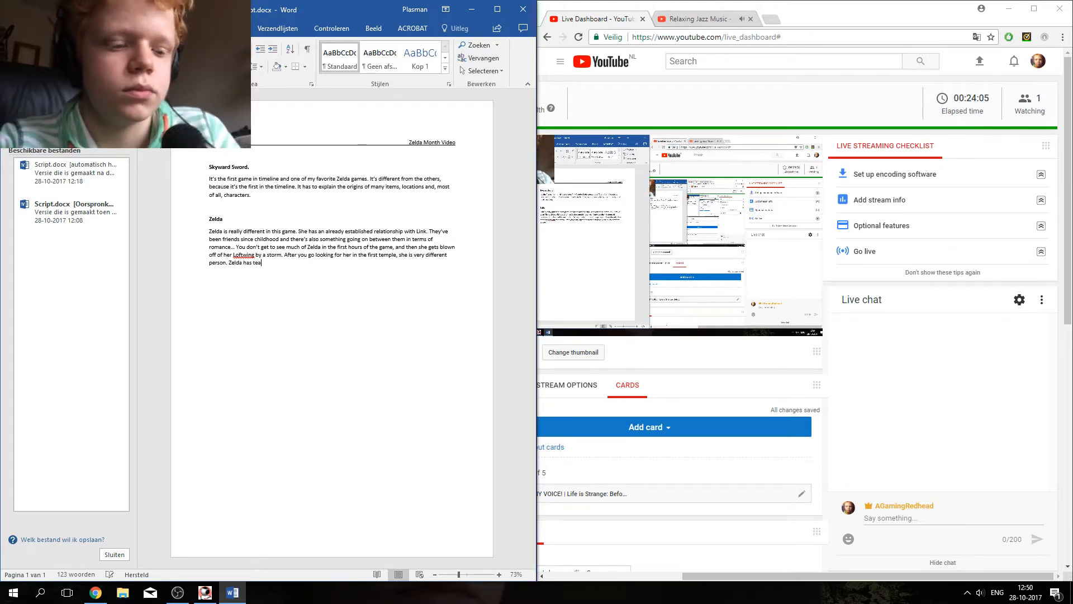
text(med uop)
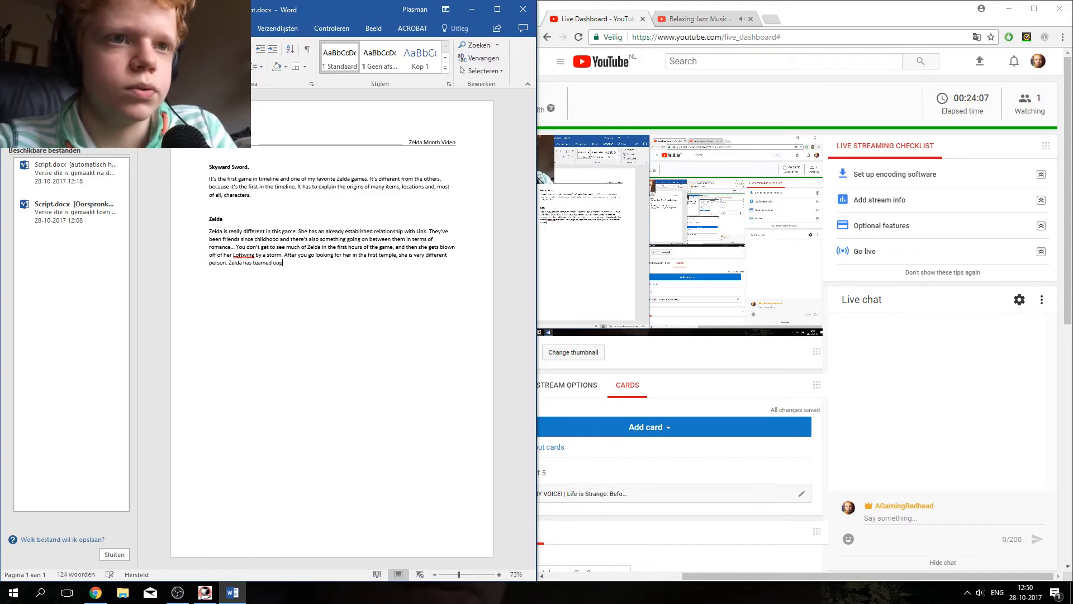
key(BackSpace)
key(BackSpace)
text(p with )
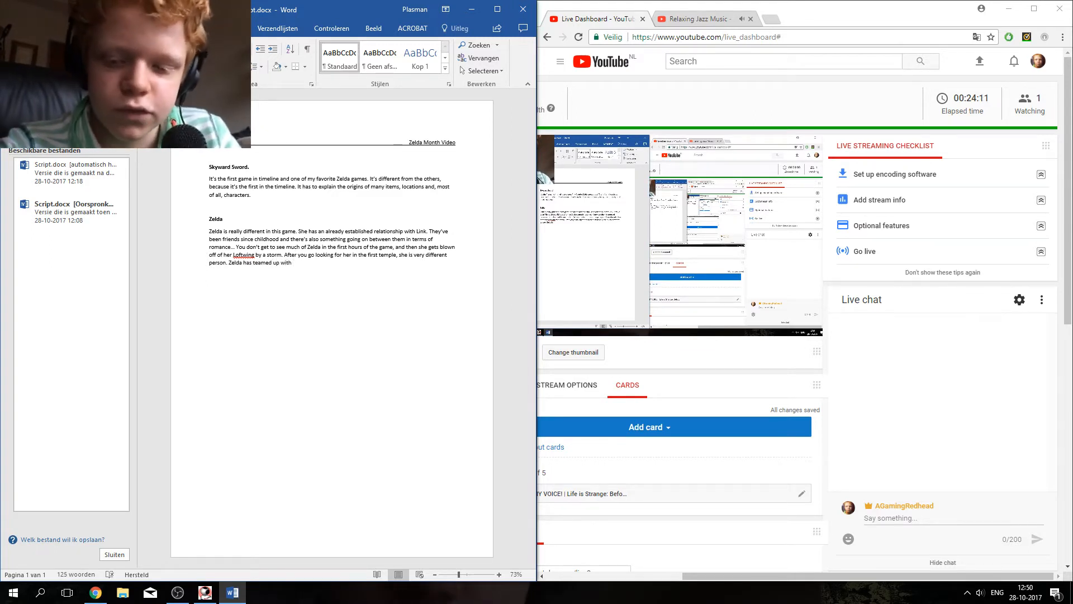
Step: Complete the sentence about Zelda's team-up with "the Sheikah Impa."
text(th)
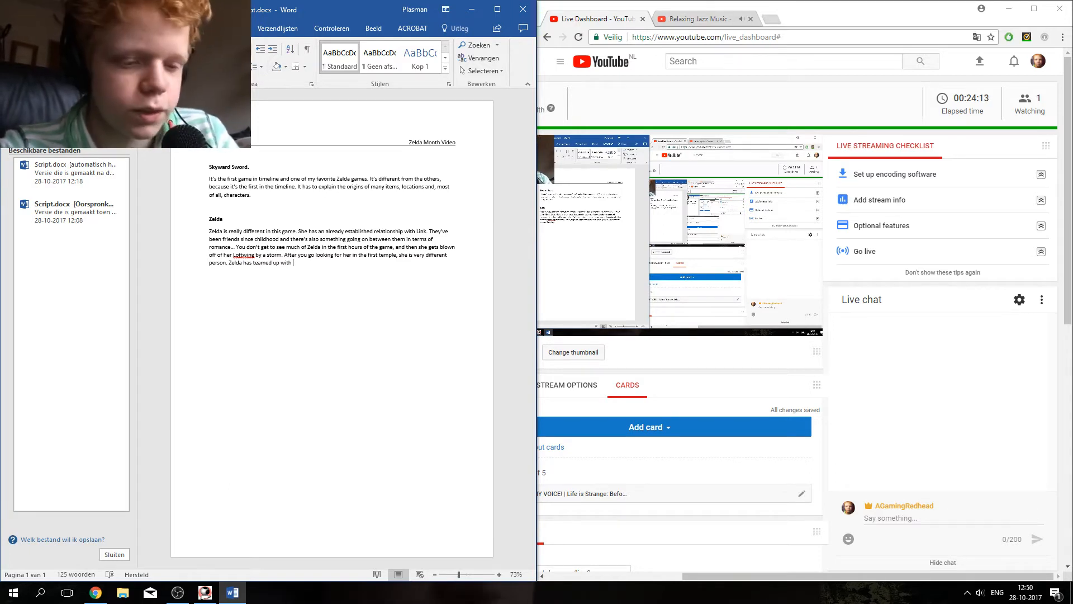
text(the)
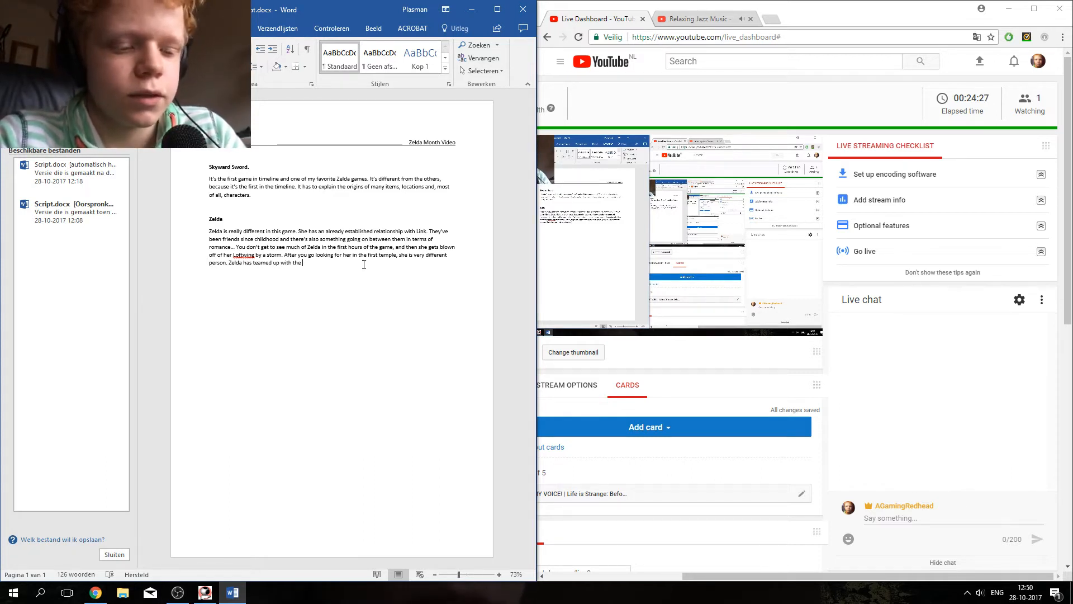
text(nt in)
key(BackSpace)
key(BackSpace)
key(BackSpace)
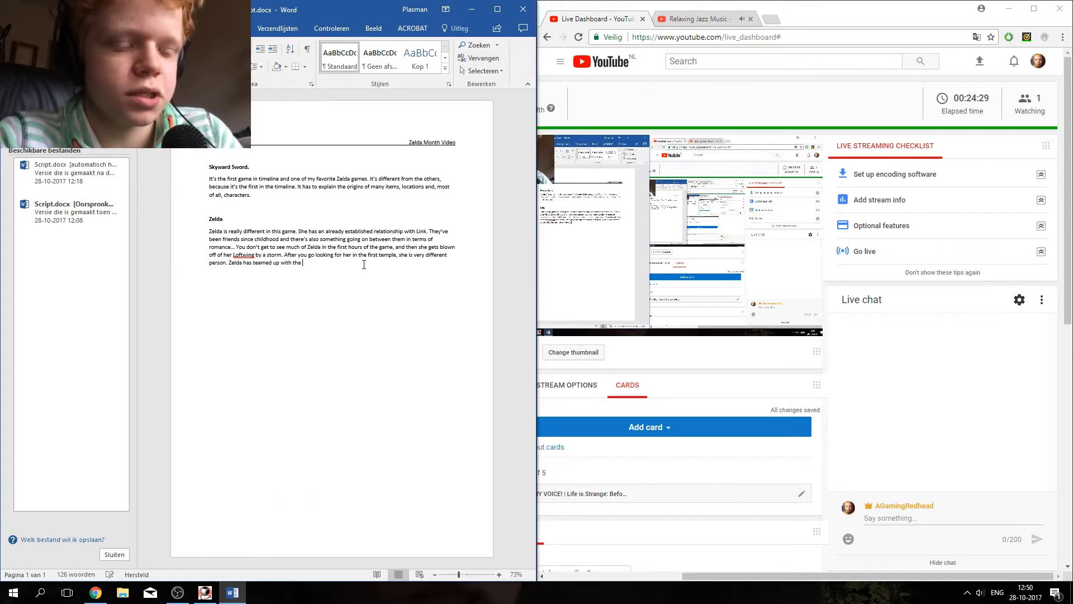
text(Sheikah )
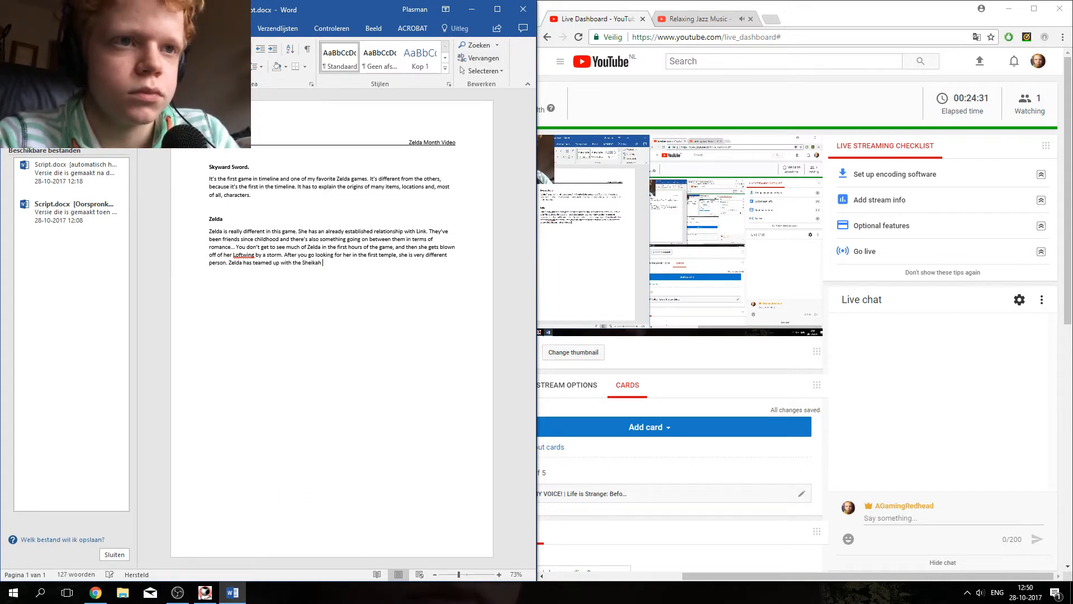
text(Ima)
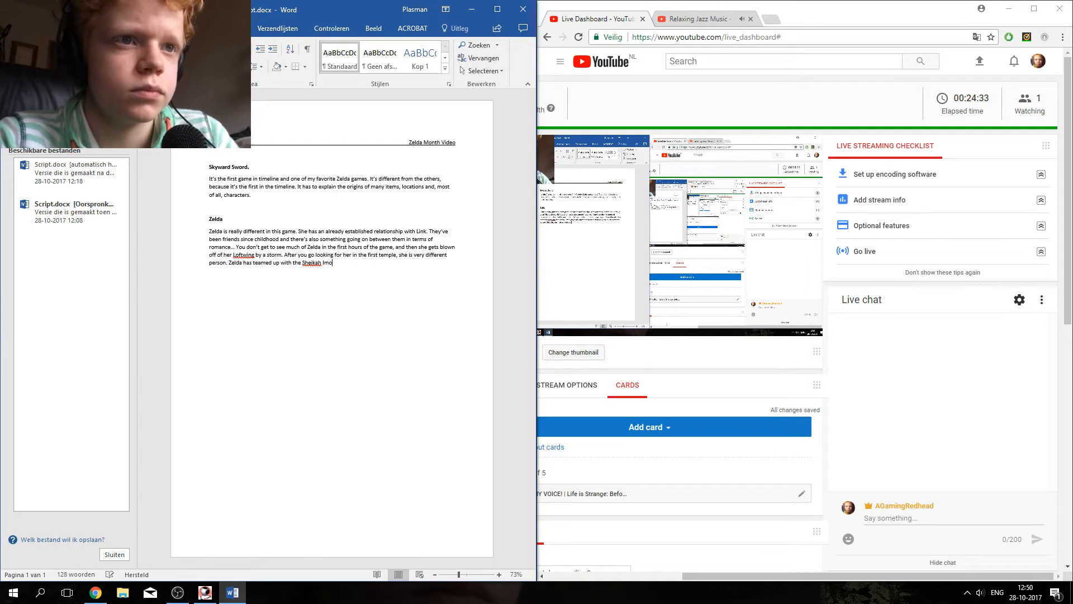
text(pa.)
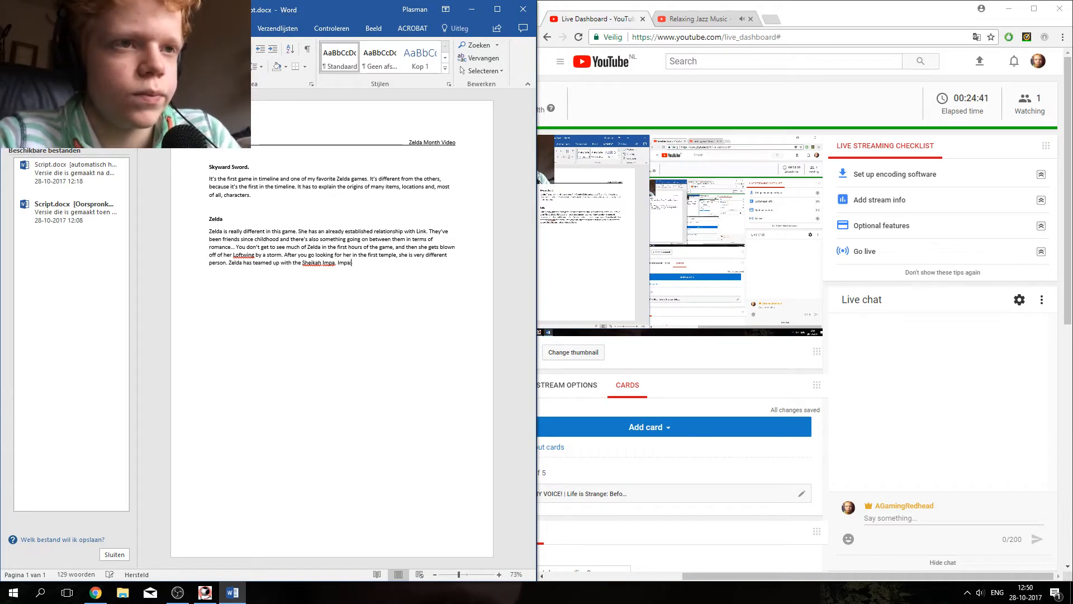
Step: Begin a new sentence in the Zelda paragraph reading "Impa teaches Zelda, who she knows is the living"
text(Impa )
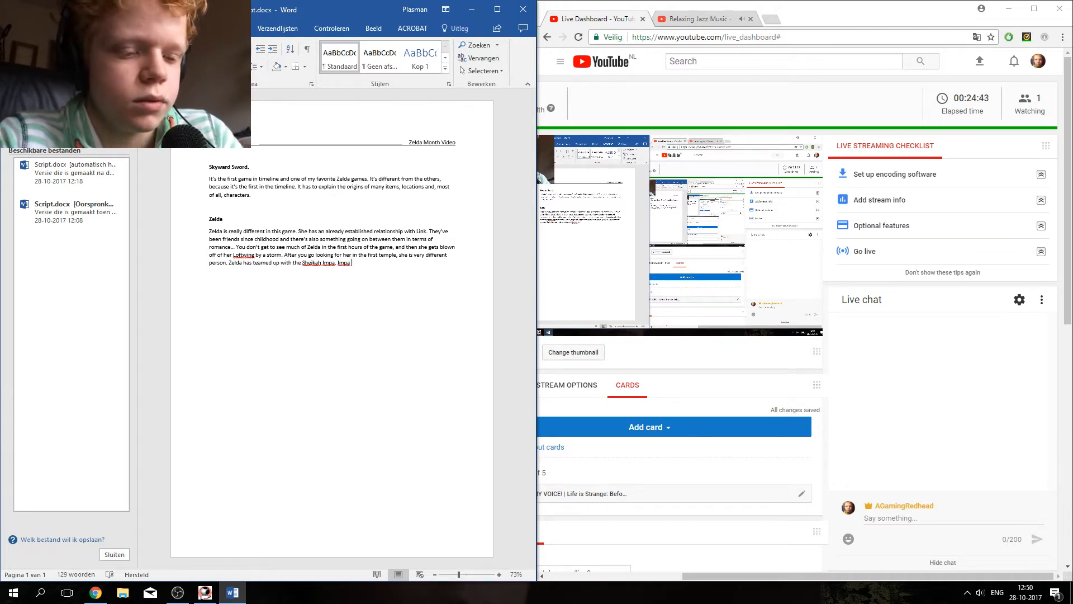
text(teaches )
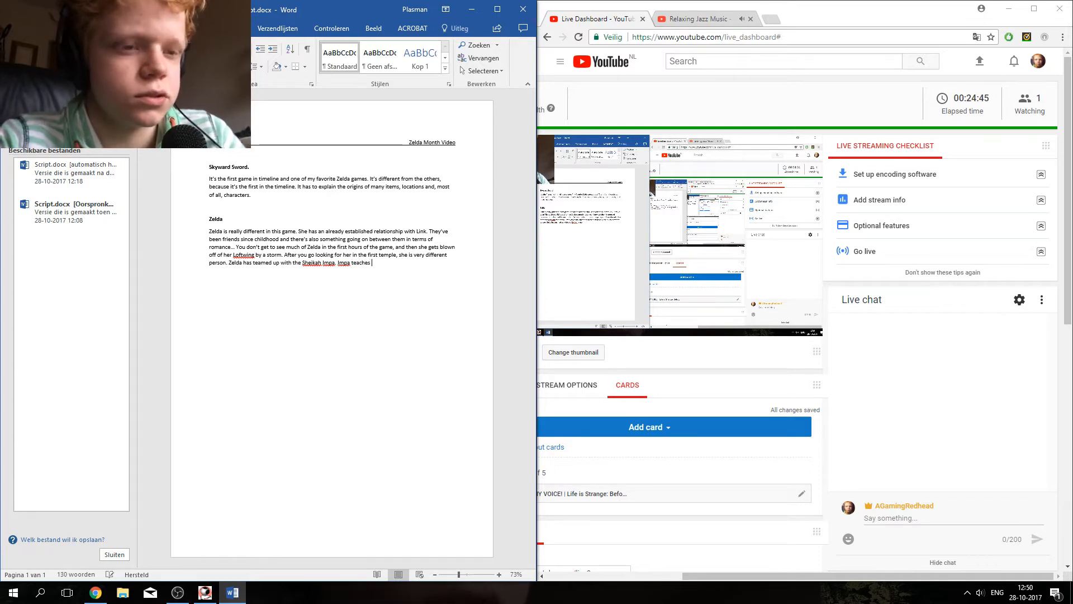
text(Zee)
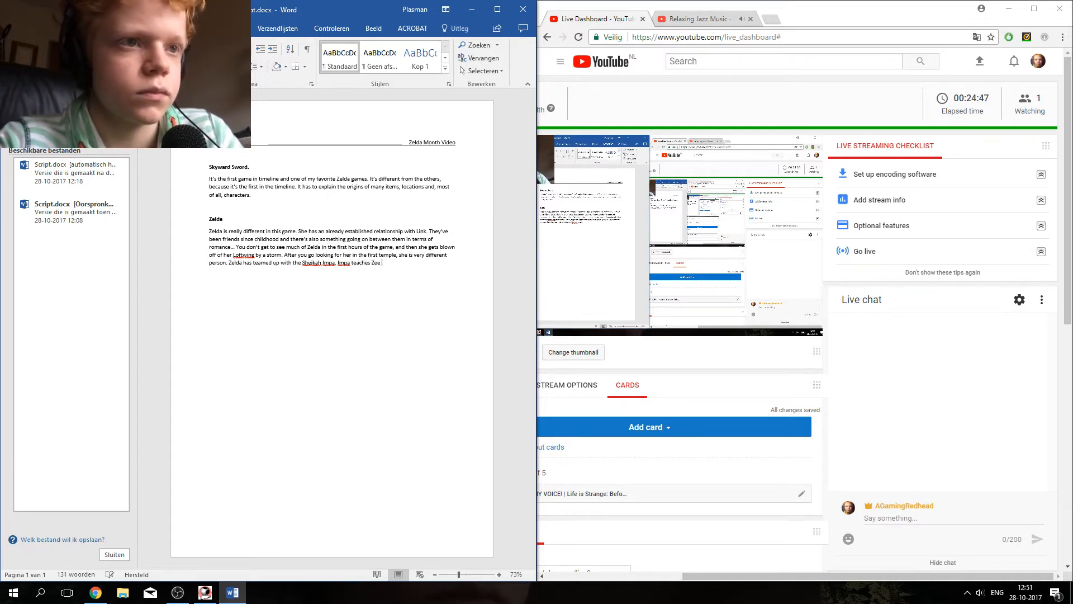
text(llda)
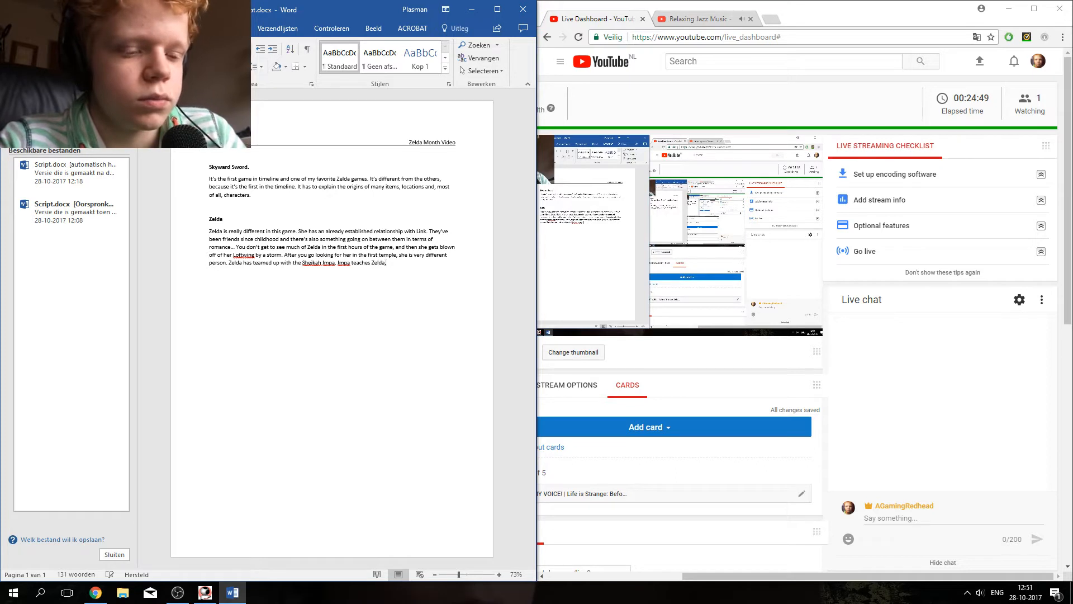
text(, who she kno)
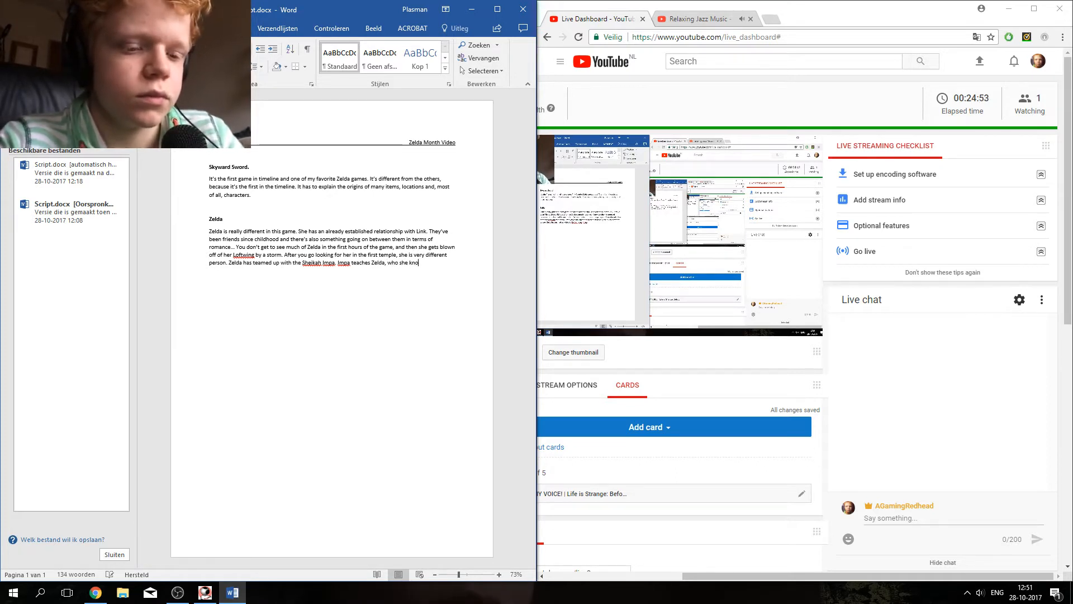
text(ws is th)
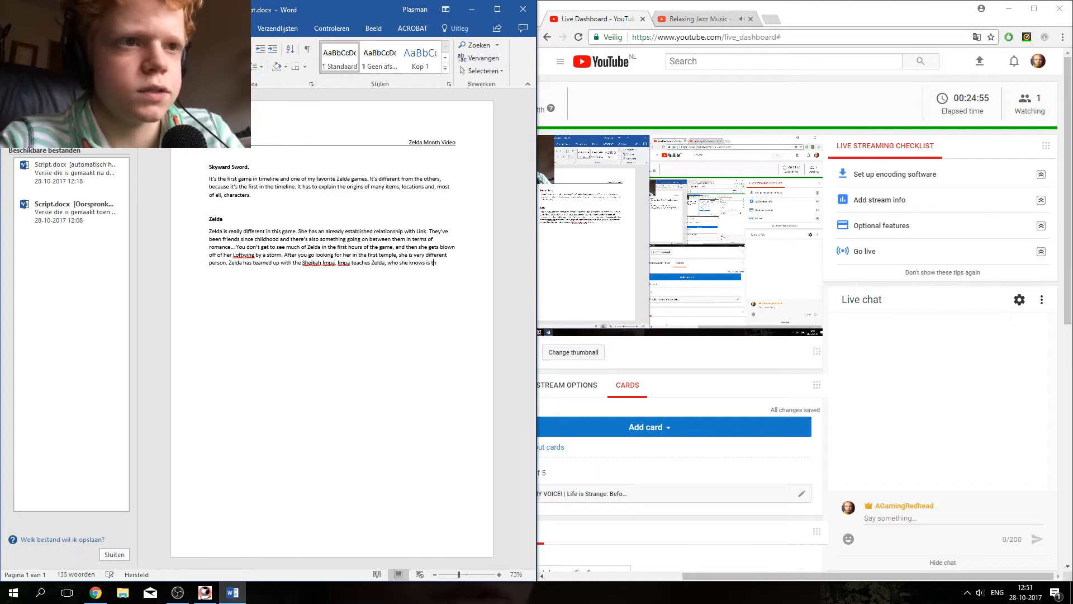
text(e living)
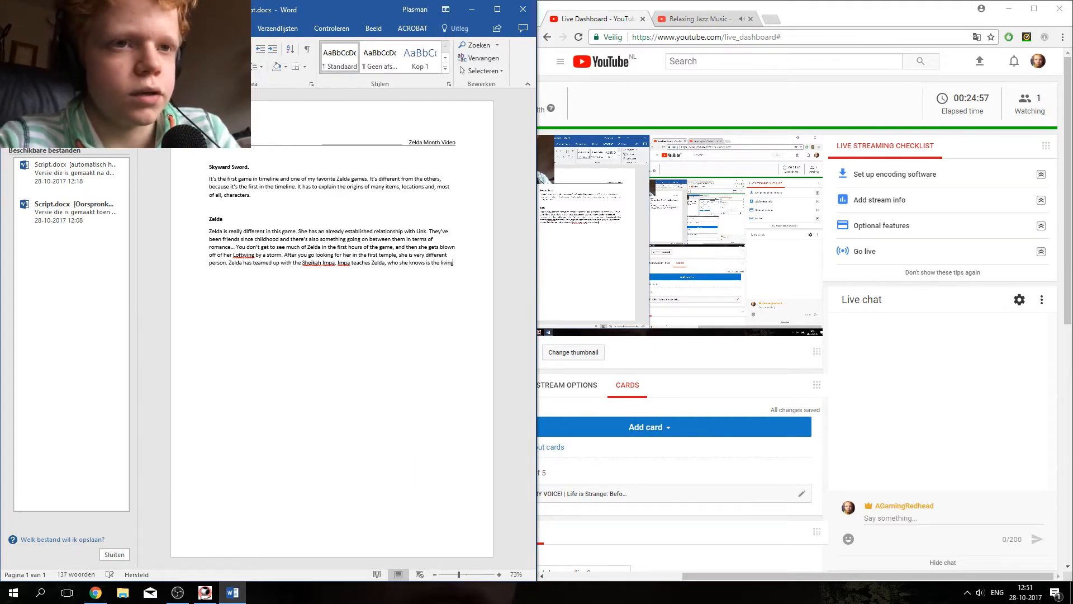
Step: Finish the sentence about Impa teaching Zelda with "reincarnation of the goddess Hylia."
text( rein)
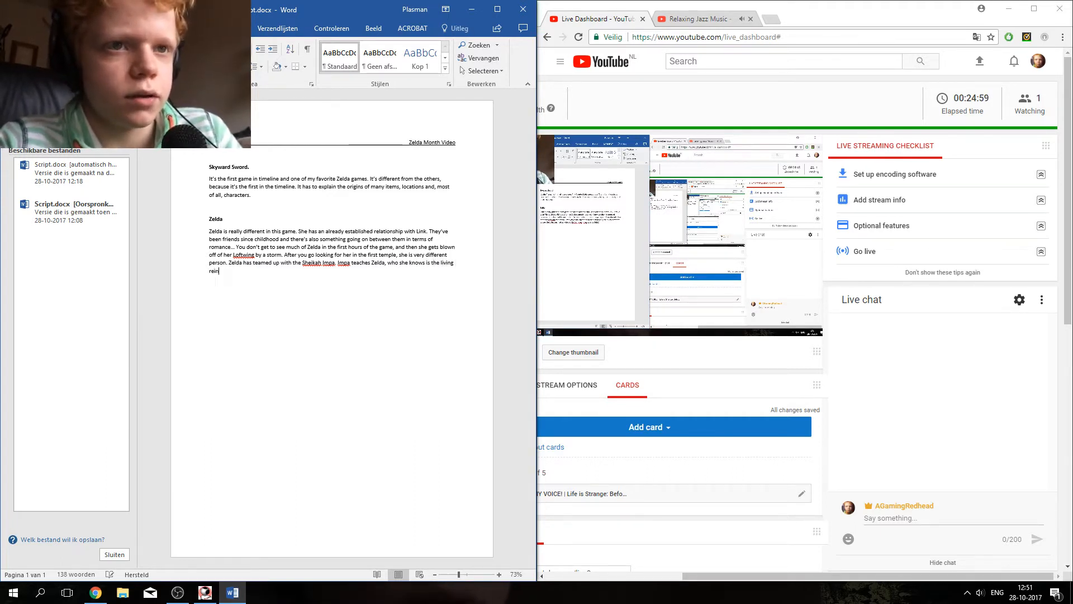
text(carnatiom)
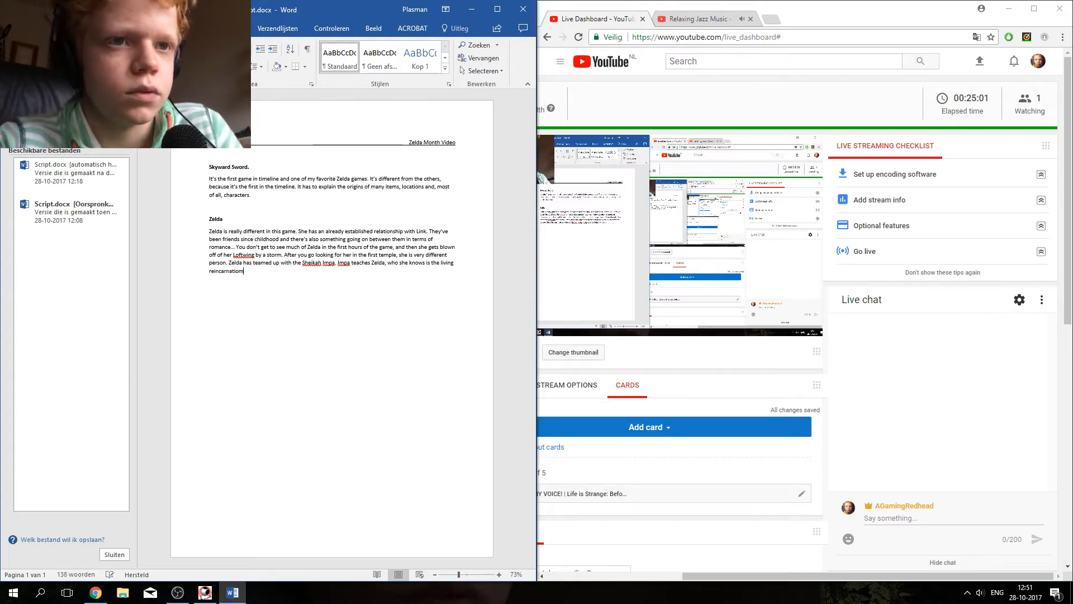
key(BackSpace)
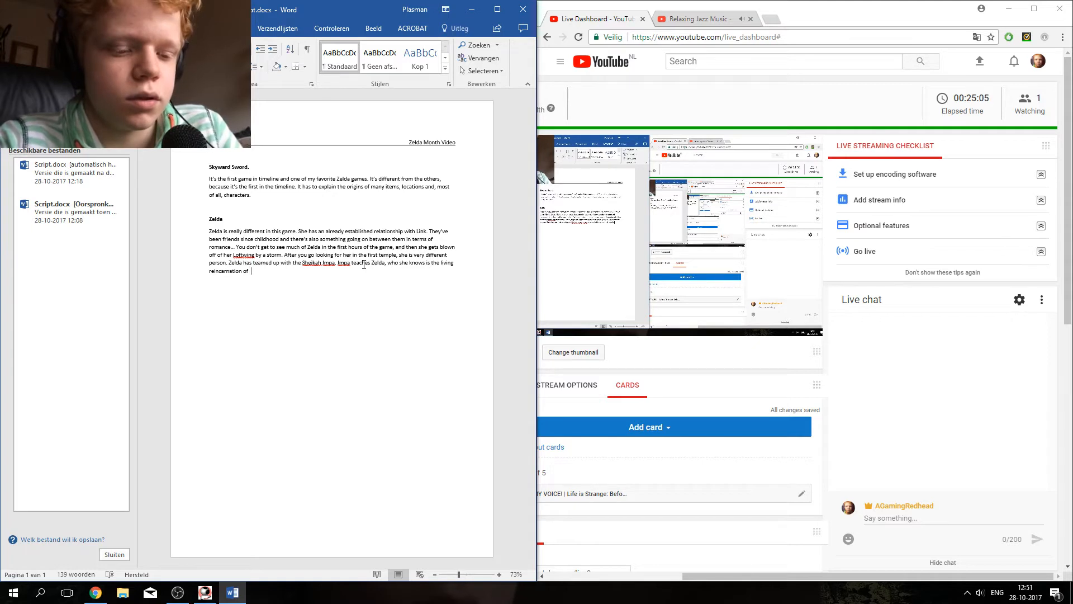
text(n of  theb)
key(BackSpace)
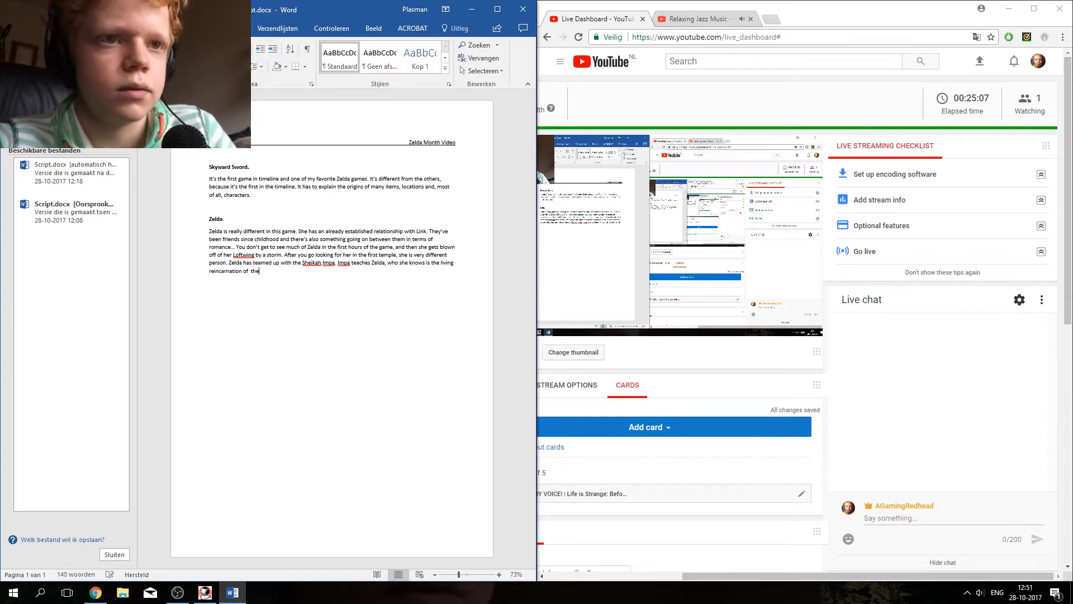
text(goddes)
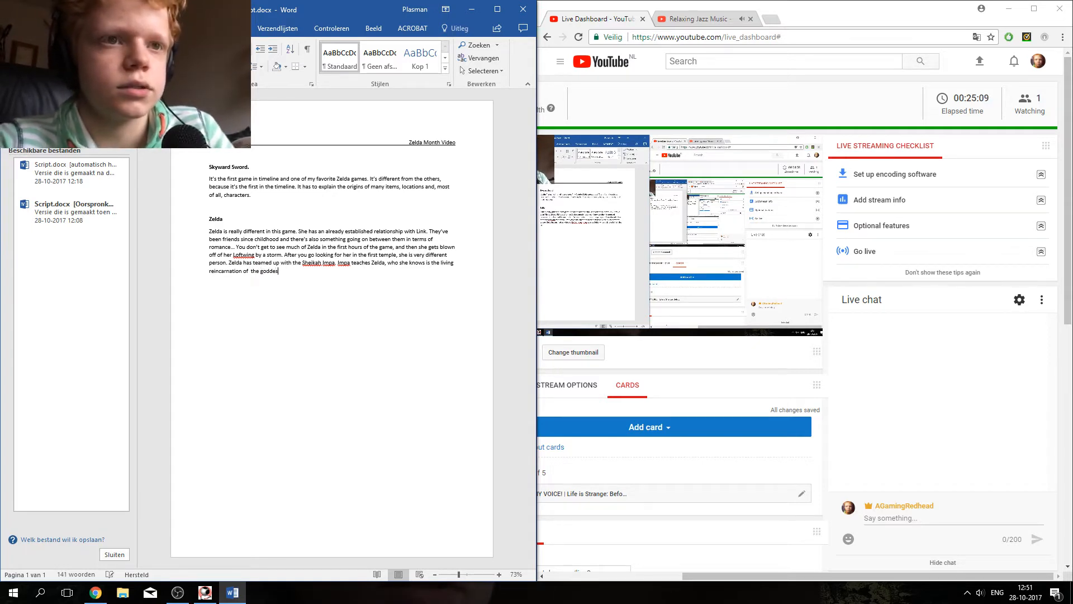
text(s H)
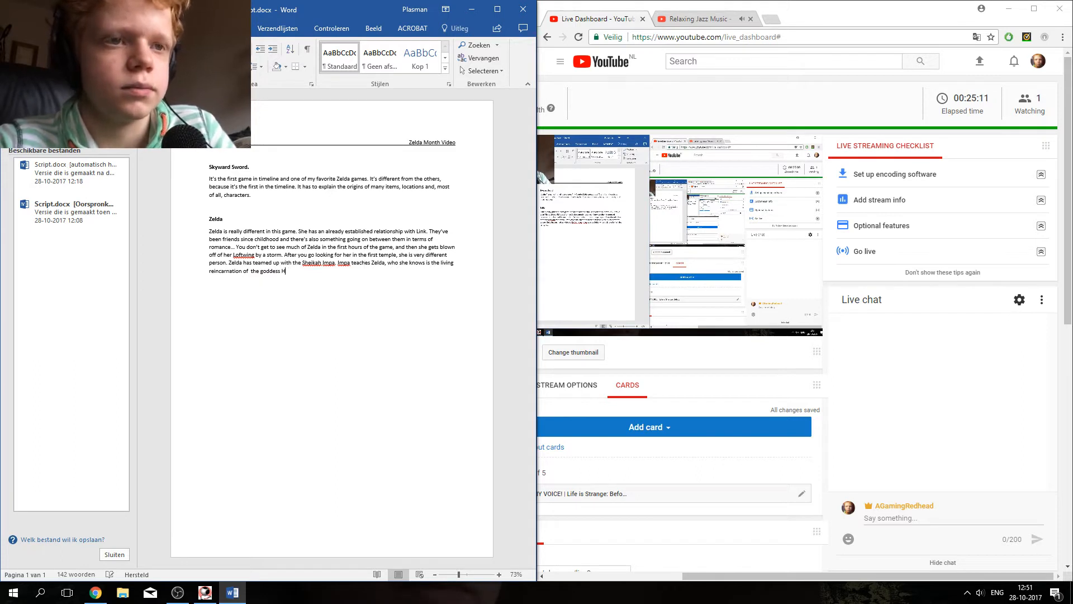
text(Ylia. Z)
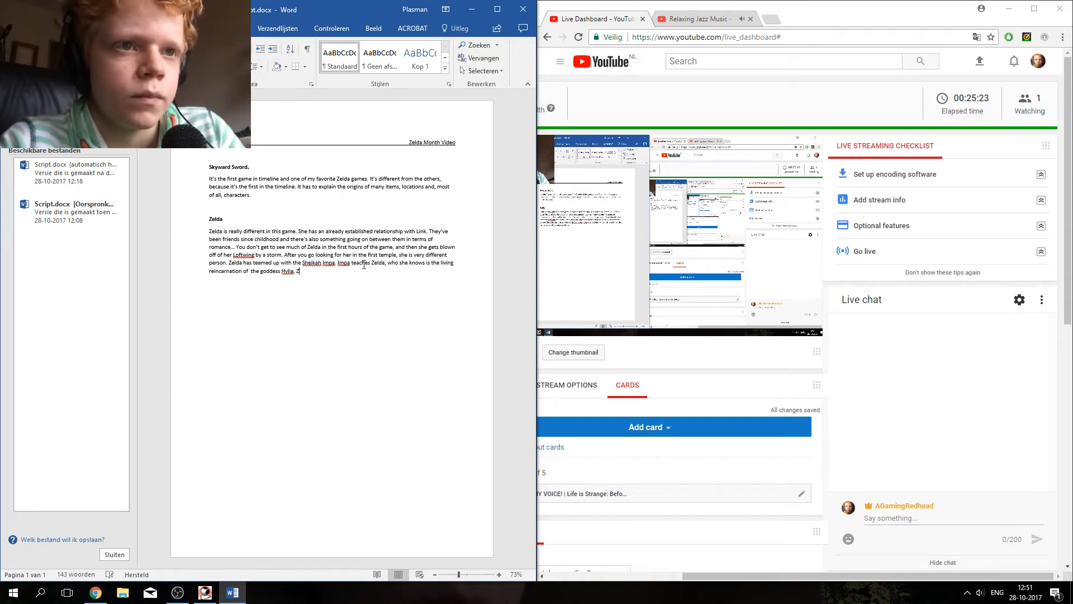
Step: Complete the sentence started after "Hylia" in the Zelda paragraph as "Zelda has a really great story arc in this title."
text(elda)
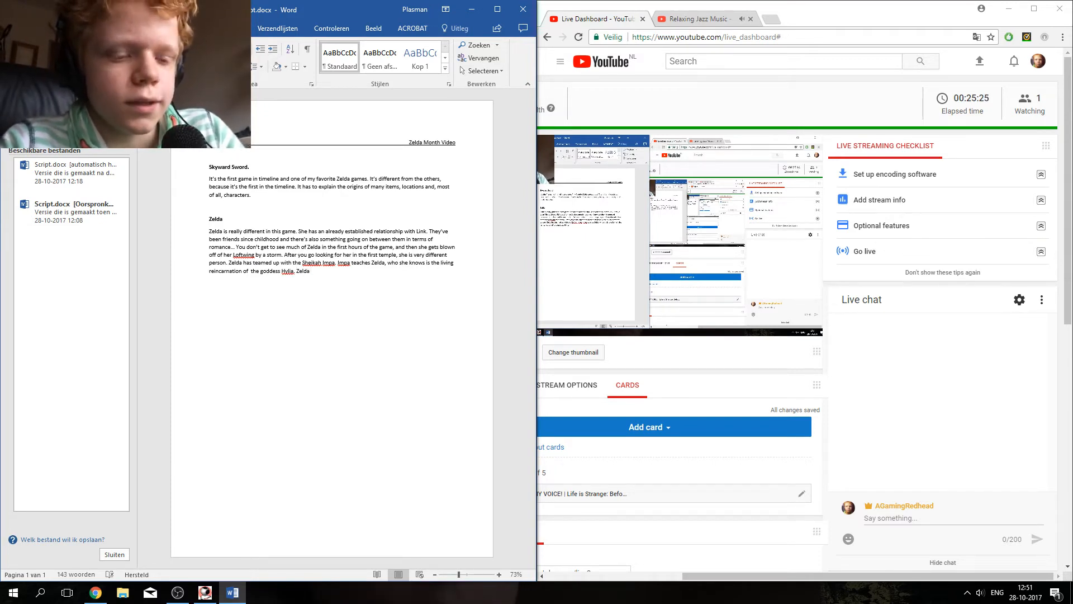
text( has a )
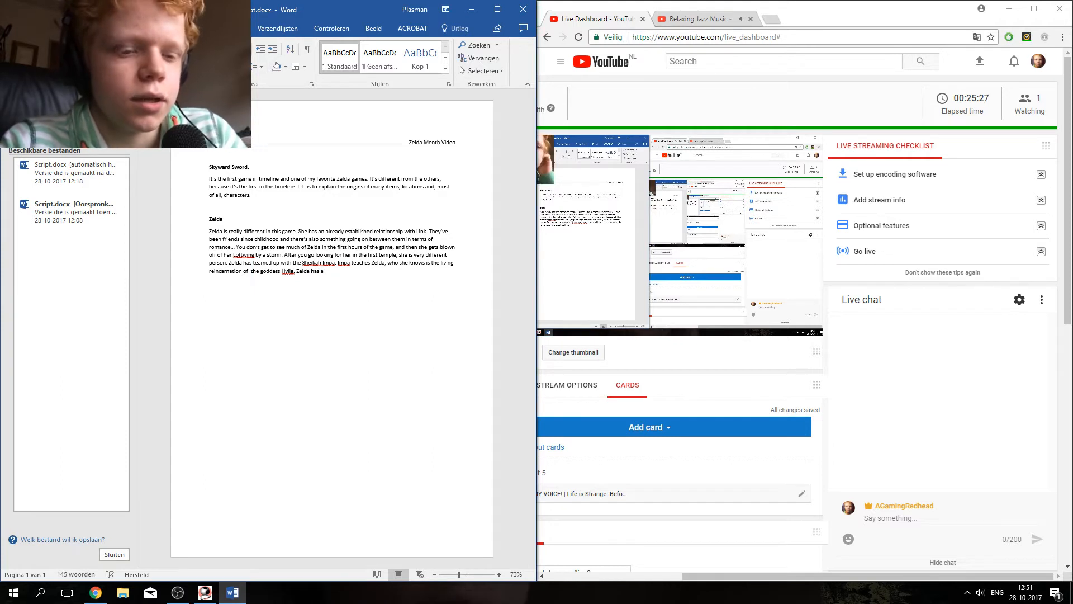
text(reall)
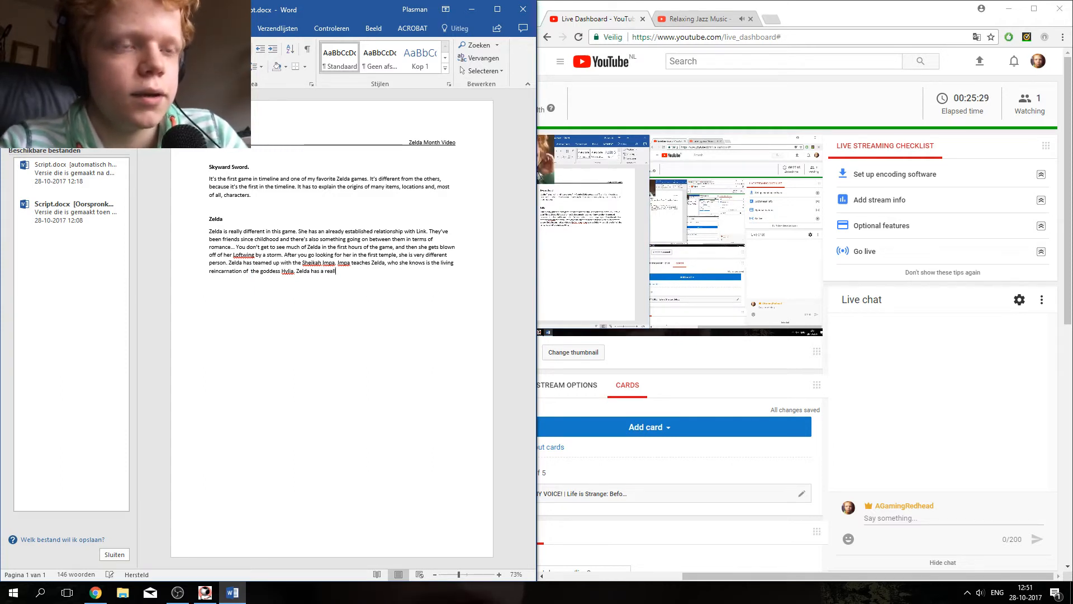
text(y gre)
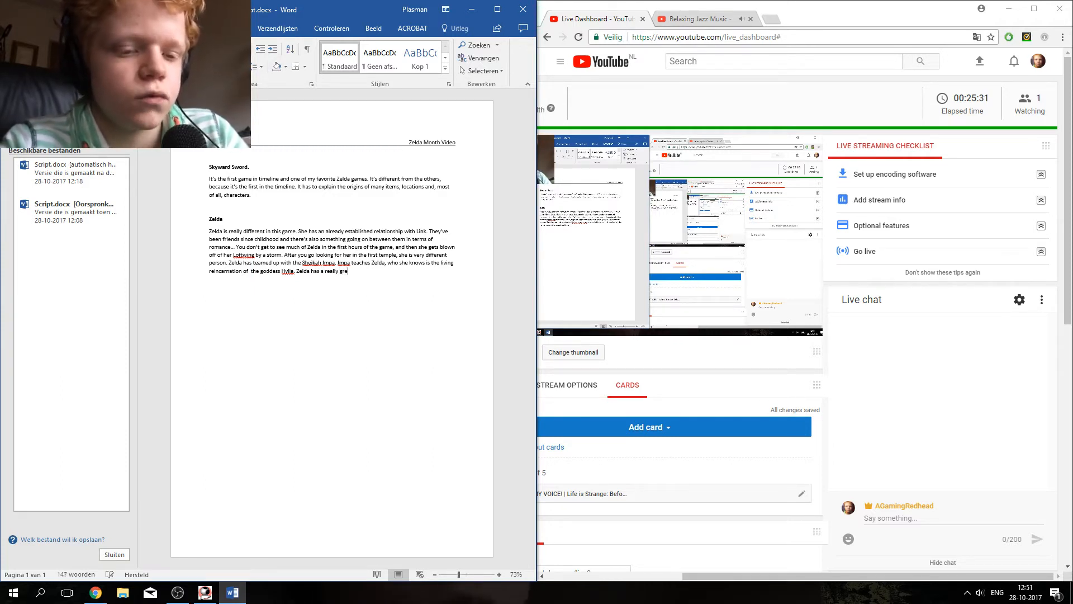
text(at s)
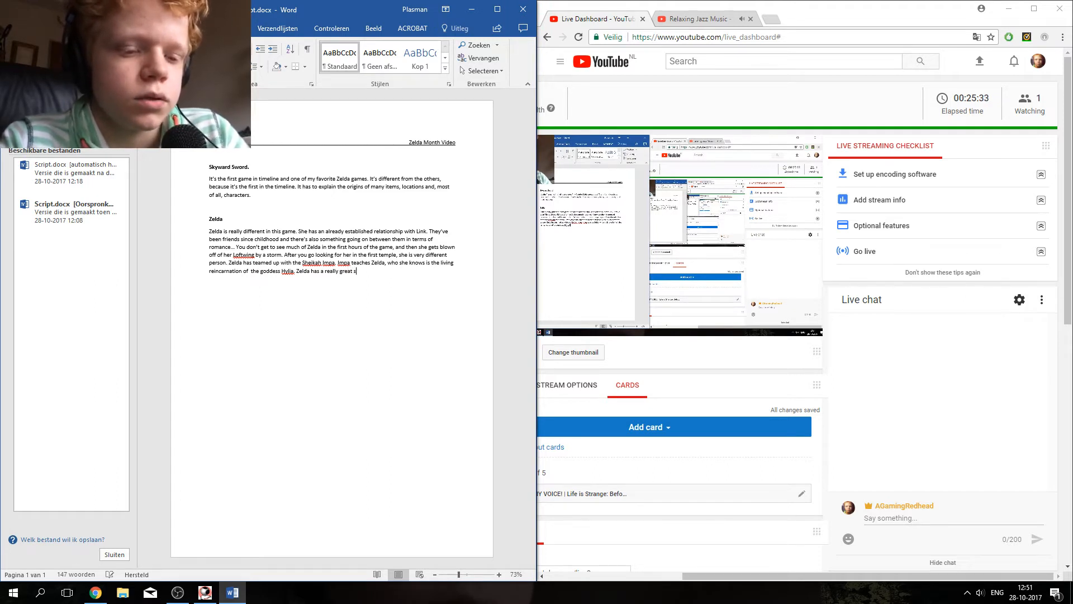
text(tory)
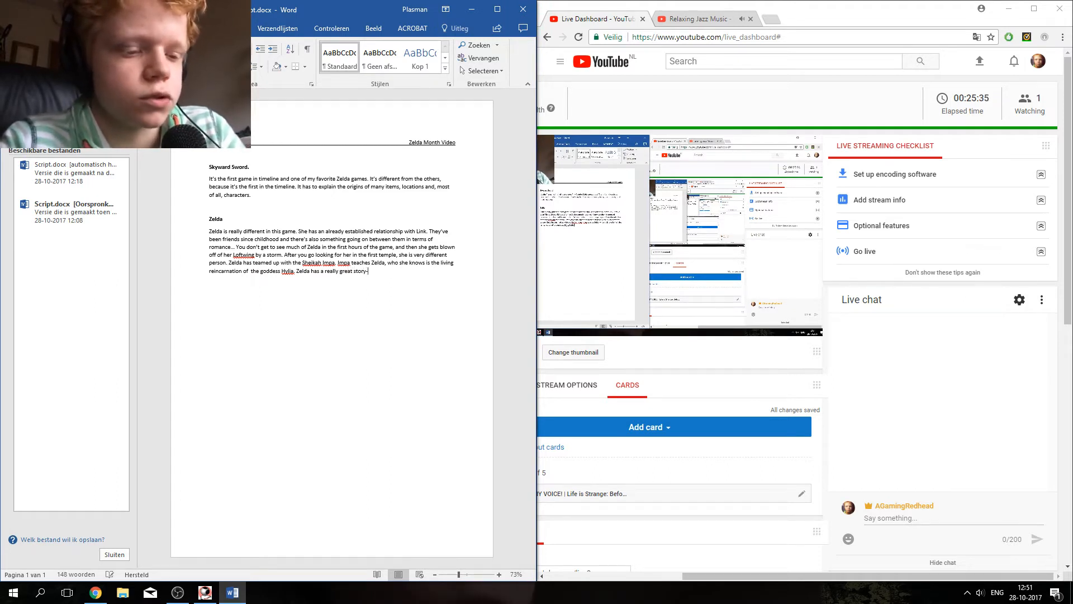
text(-arc )
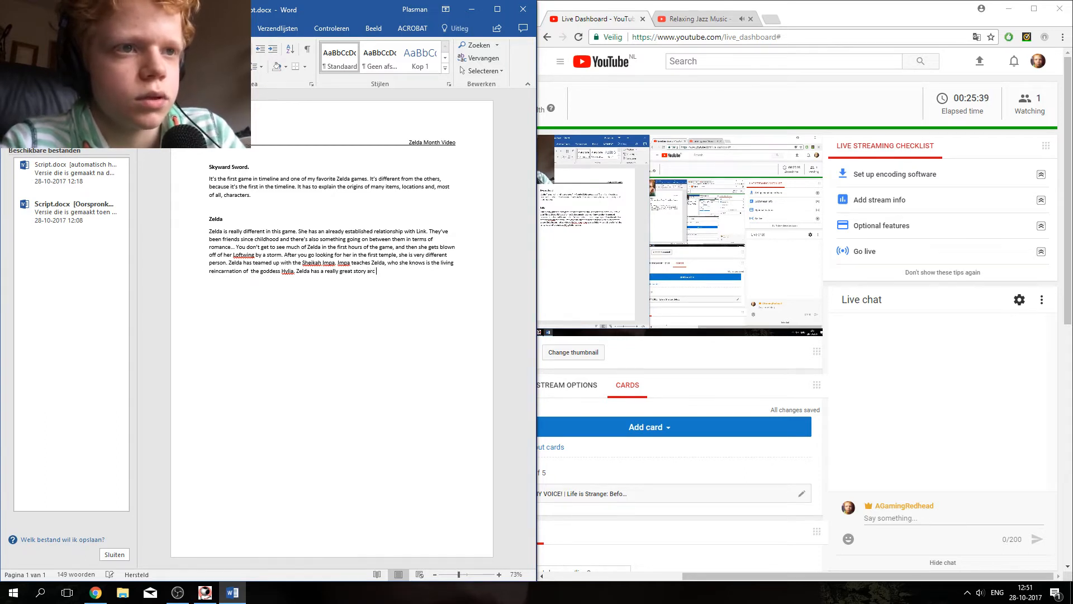
text(in this )
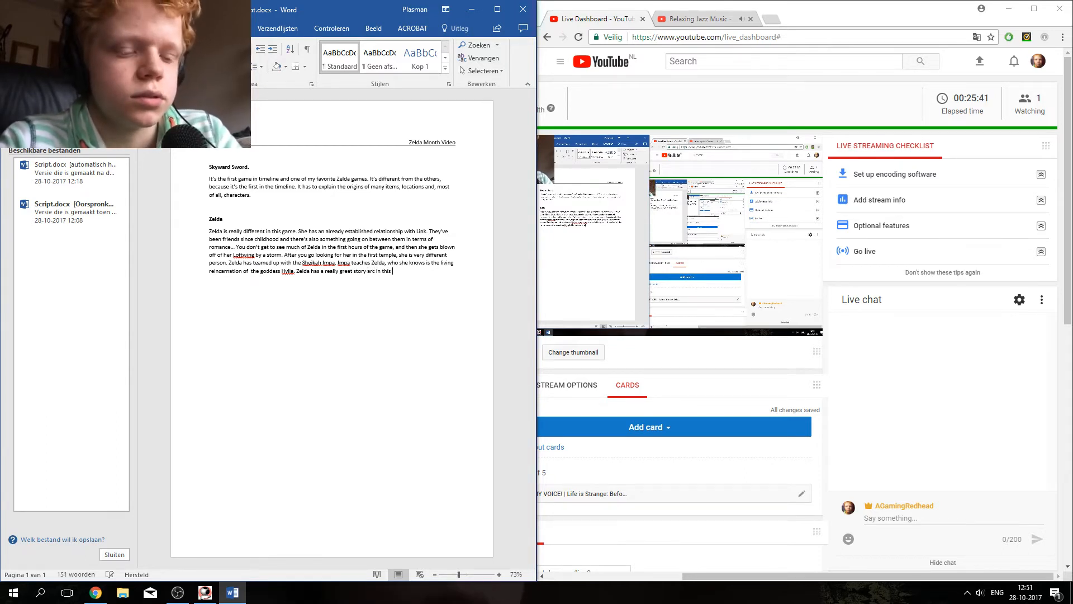
text(title.)
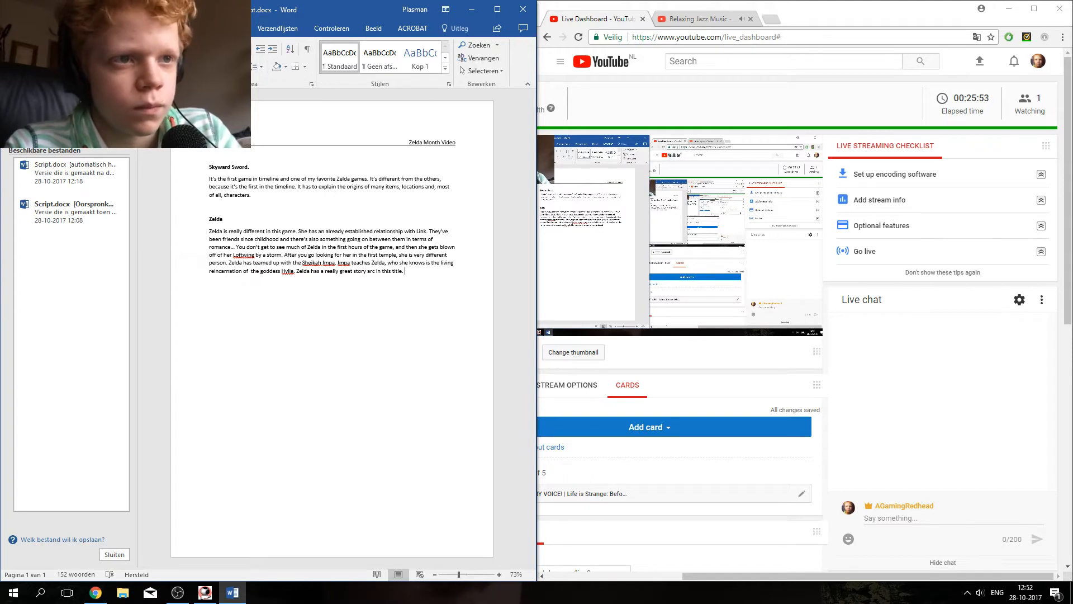
Step: Begin a new sentence in the Zelda paragraph with the words "That's why this is"
text(That)
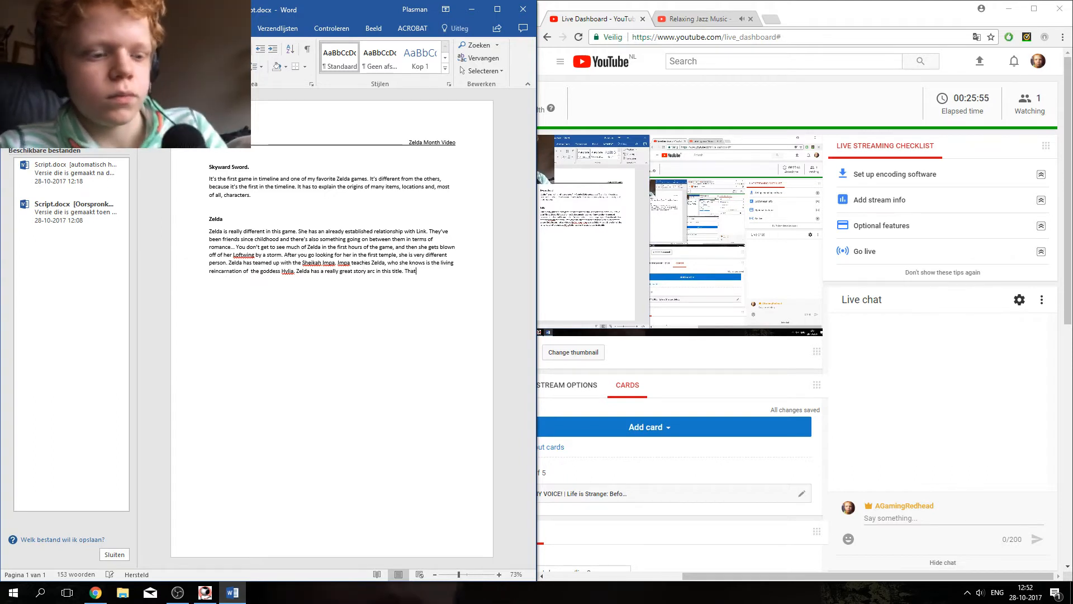
text('s wh)
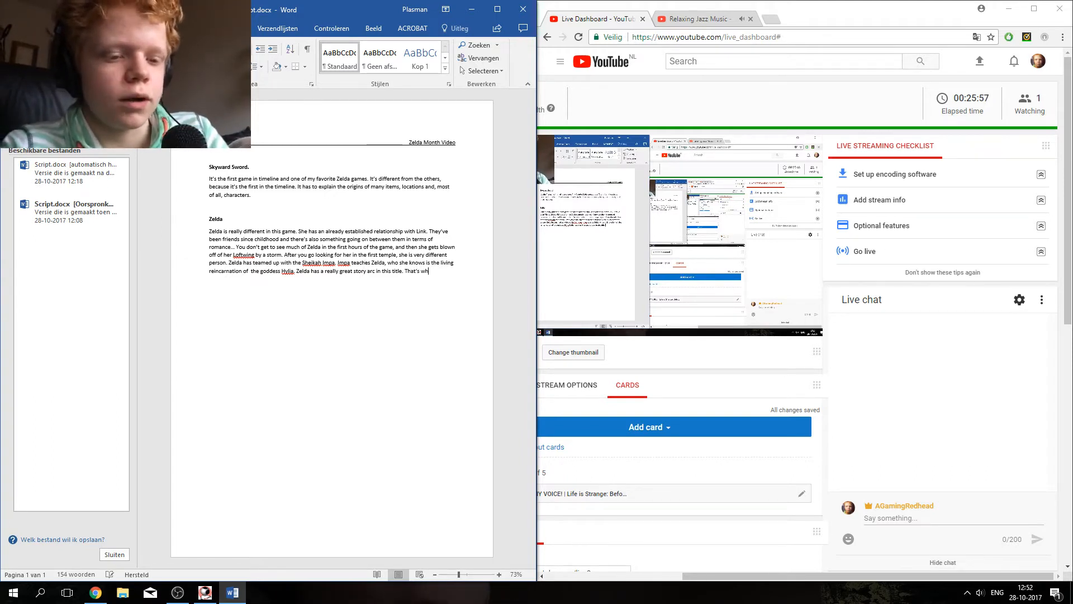
text(y thisn)
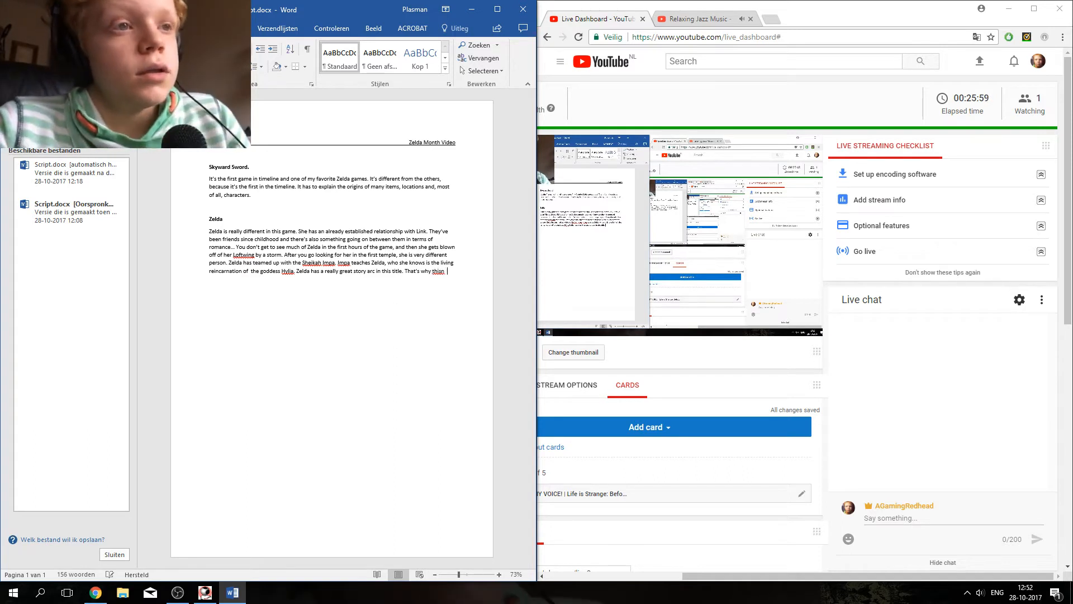
key(BackSpace)
key(BackSpace)
text(is )
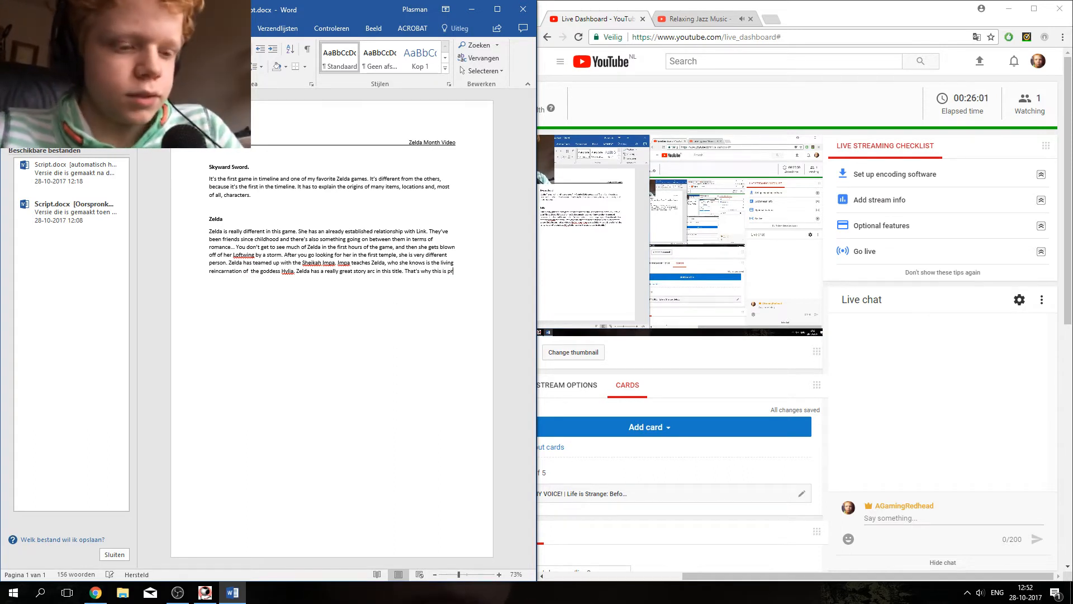
Step: Continue the sentence after "That's why this is" with "probably my favorite", using the spelling without "u"
text(proba)
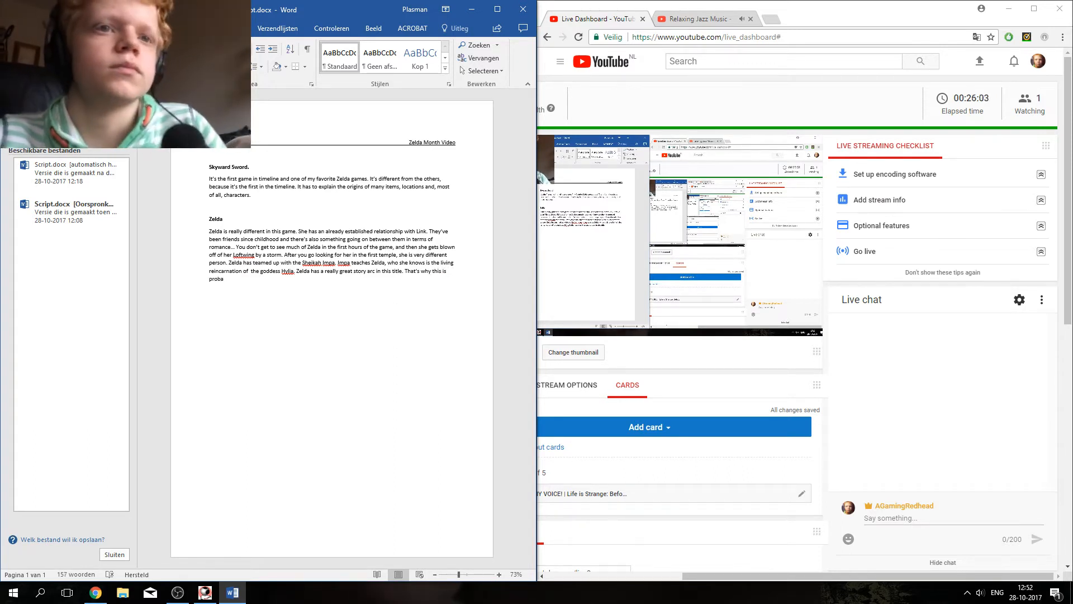
text(bly my)
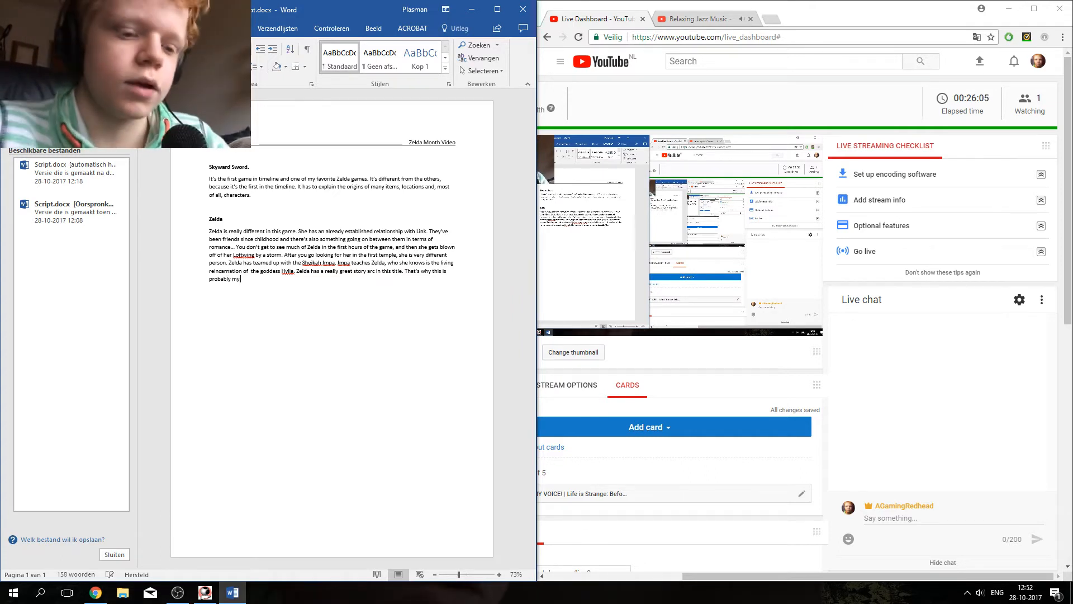
text( fa)
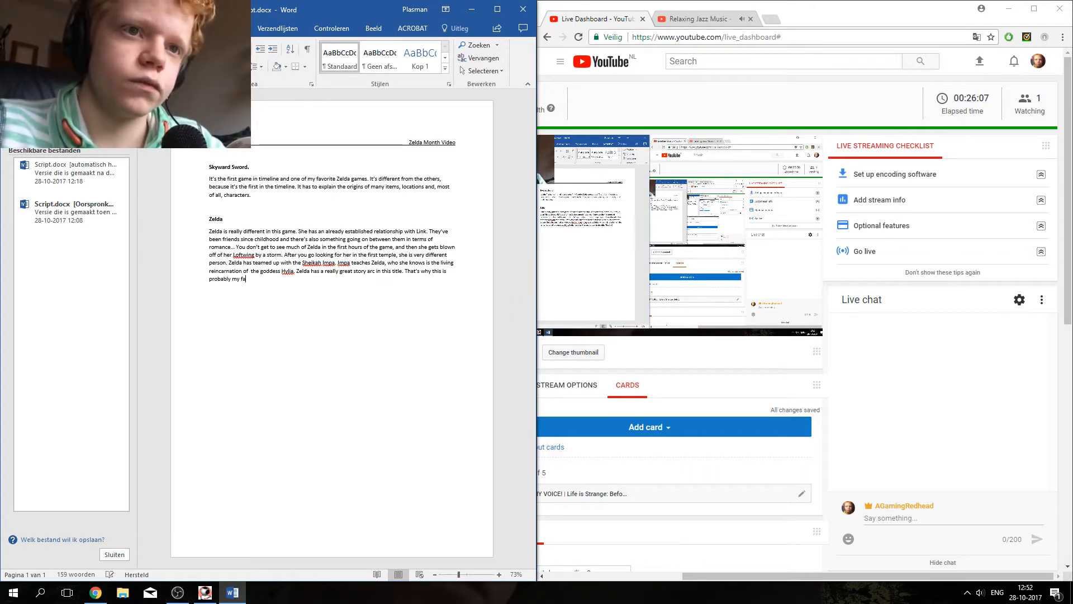
text(vouri)
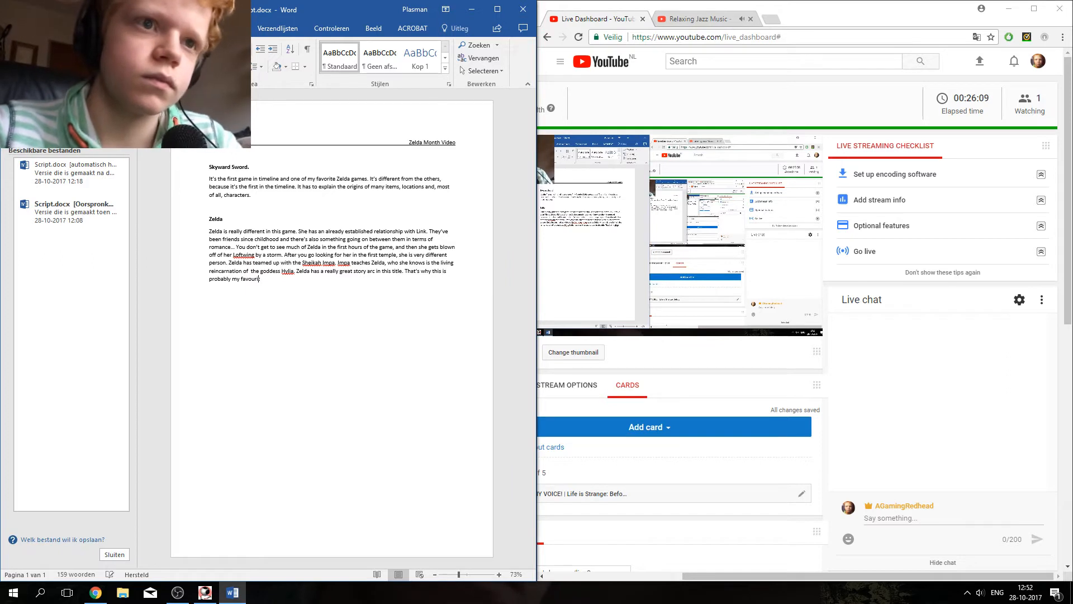
text(te)
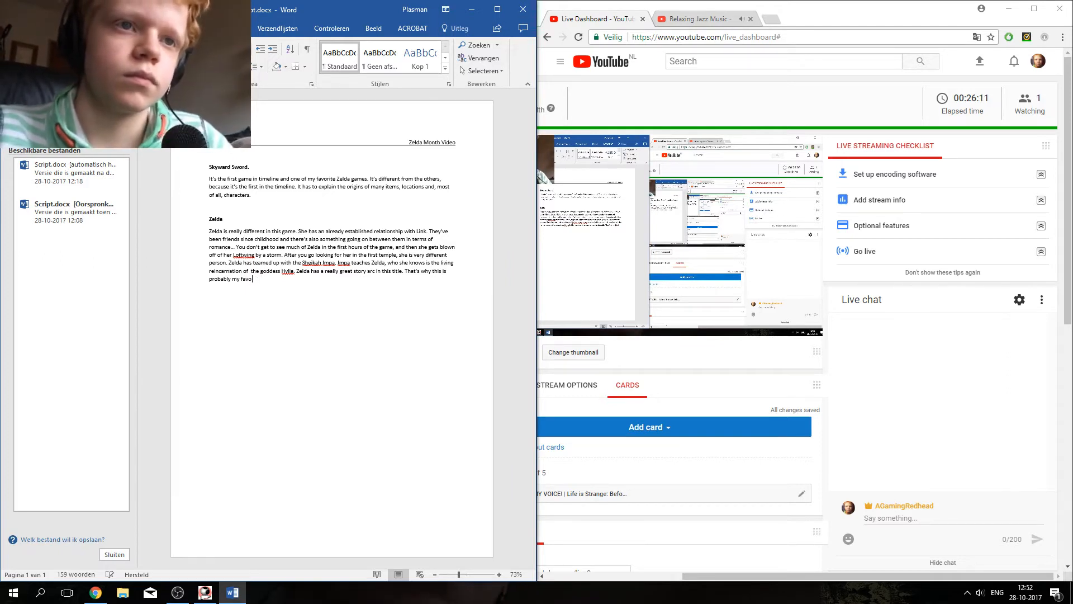
text(te)
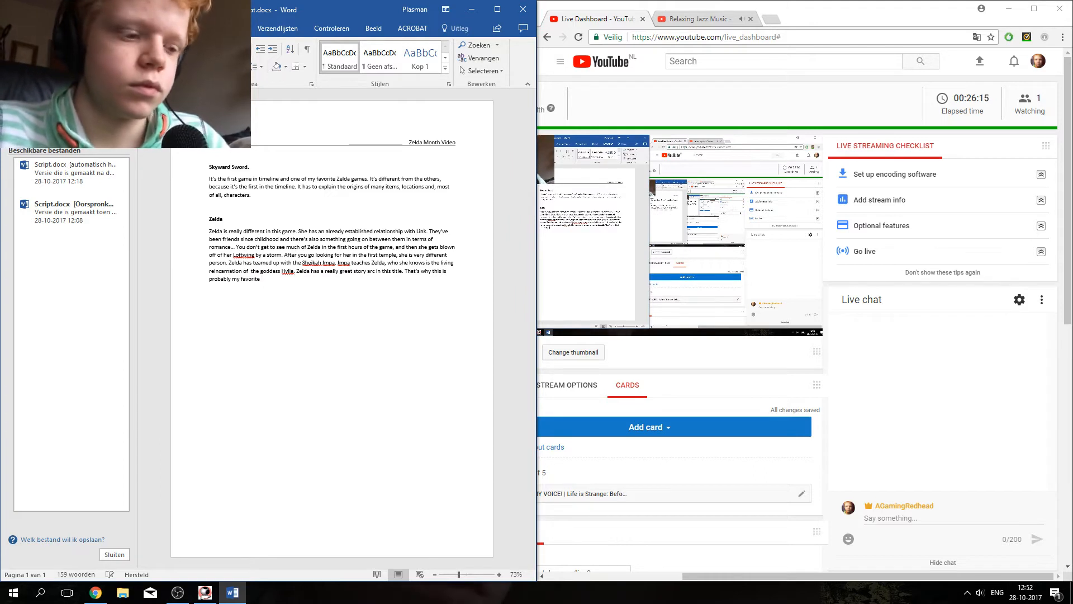
Step: Finish the sentence about the favorite with "' Zelda' in the franchice."
text( ' Zelda' )
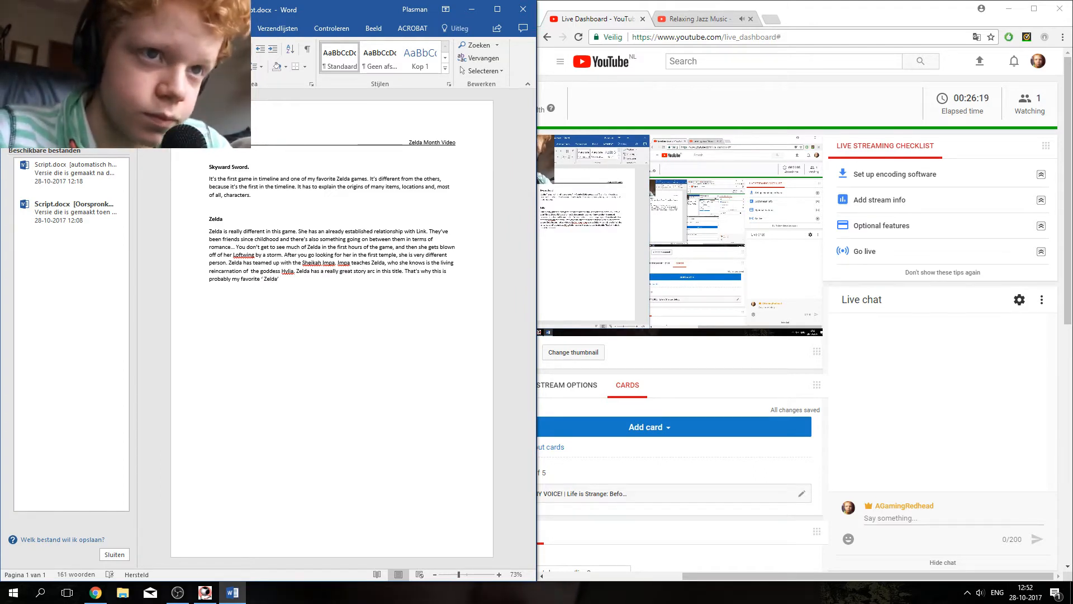
text(in th)
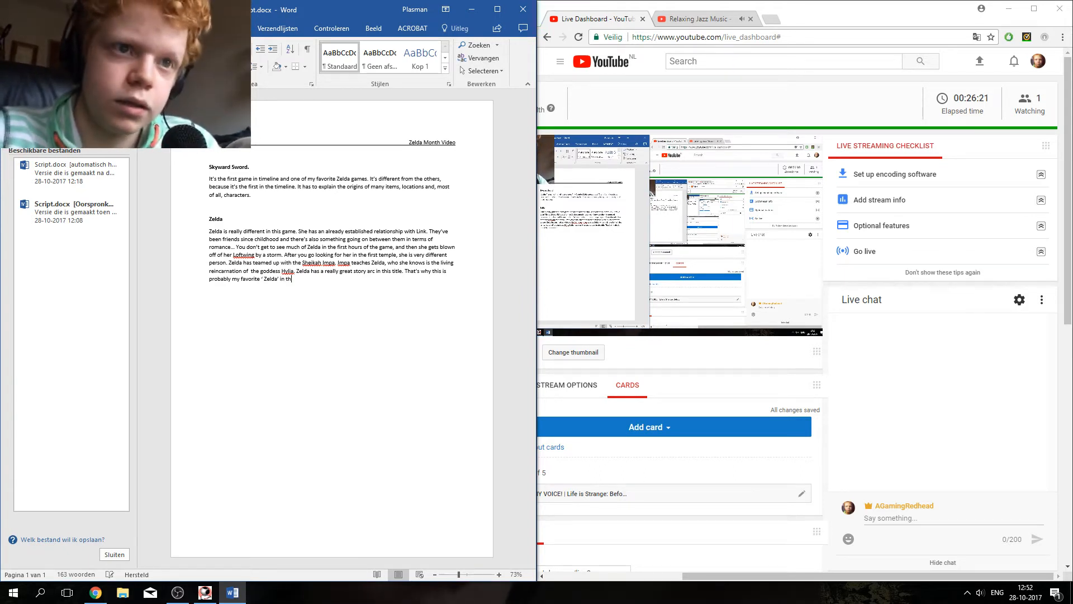
text(e )
text(Zeld)
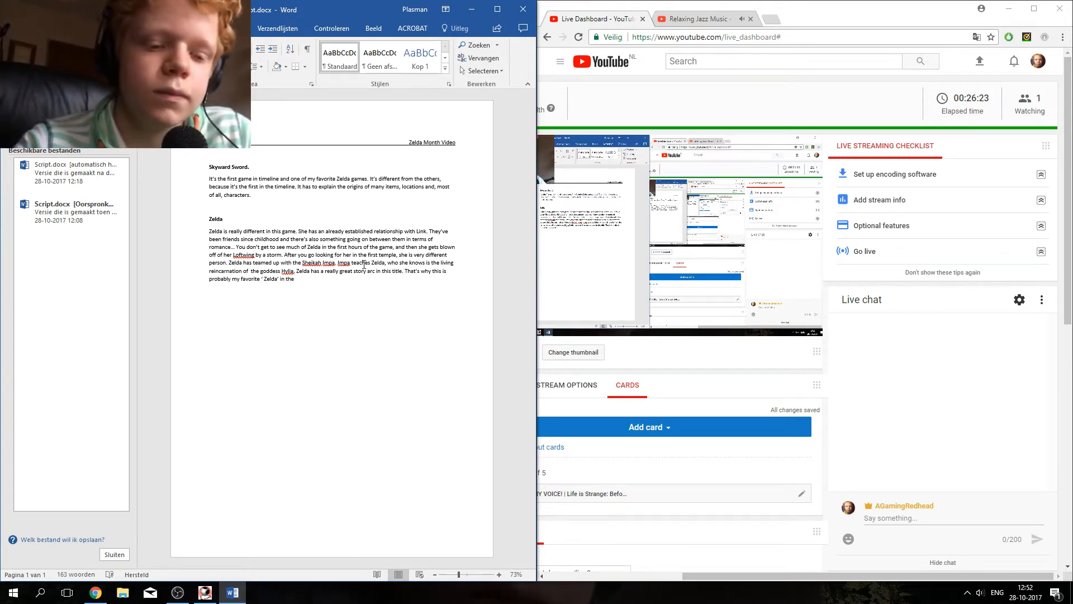
text(a)
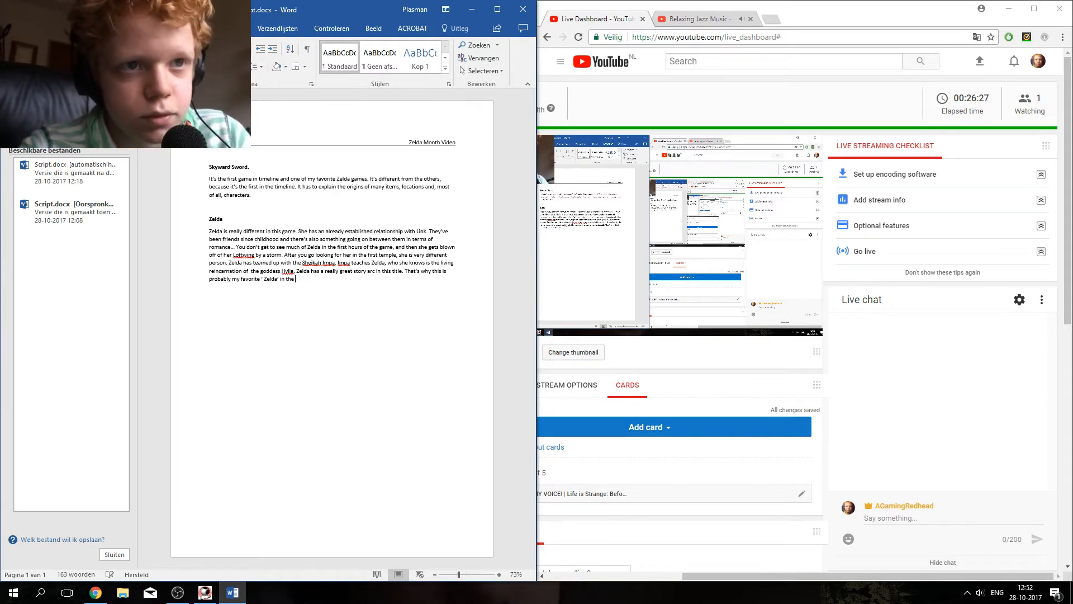
text(ran)
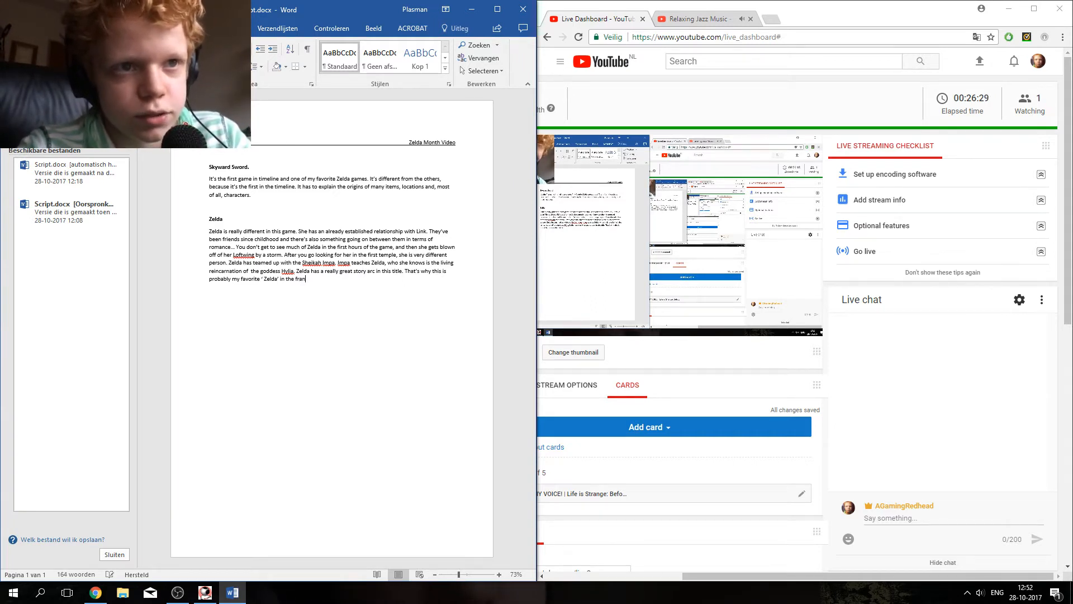
text(chise.)
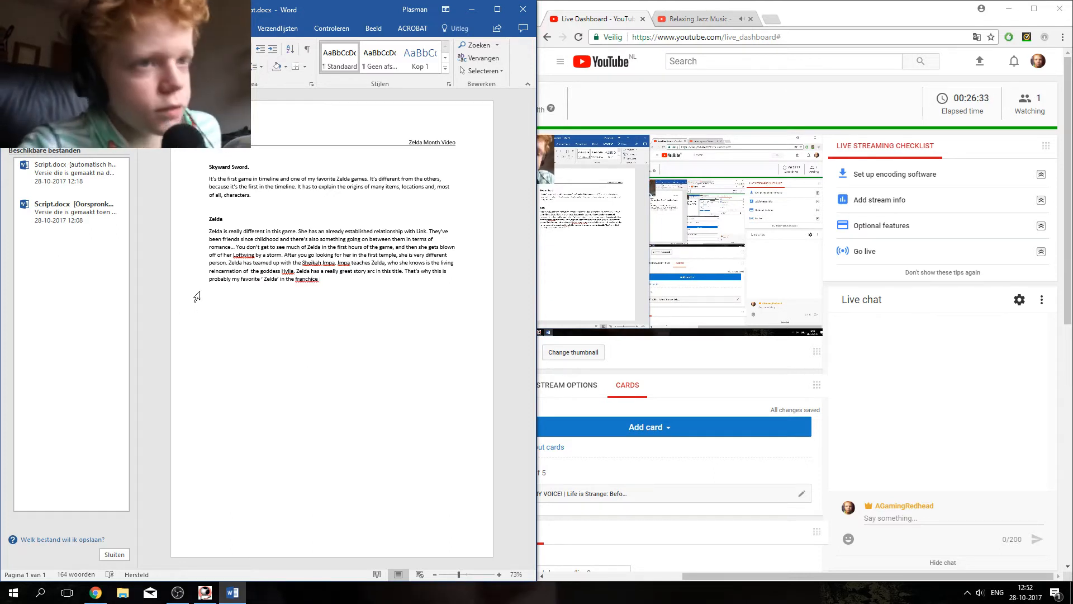
Step: Correct the misspelled last word to the suggested "franchise" and end the sentence with a period
right_click(302, 279)
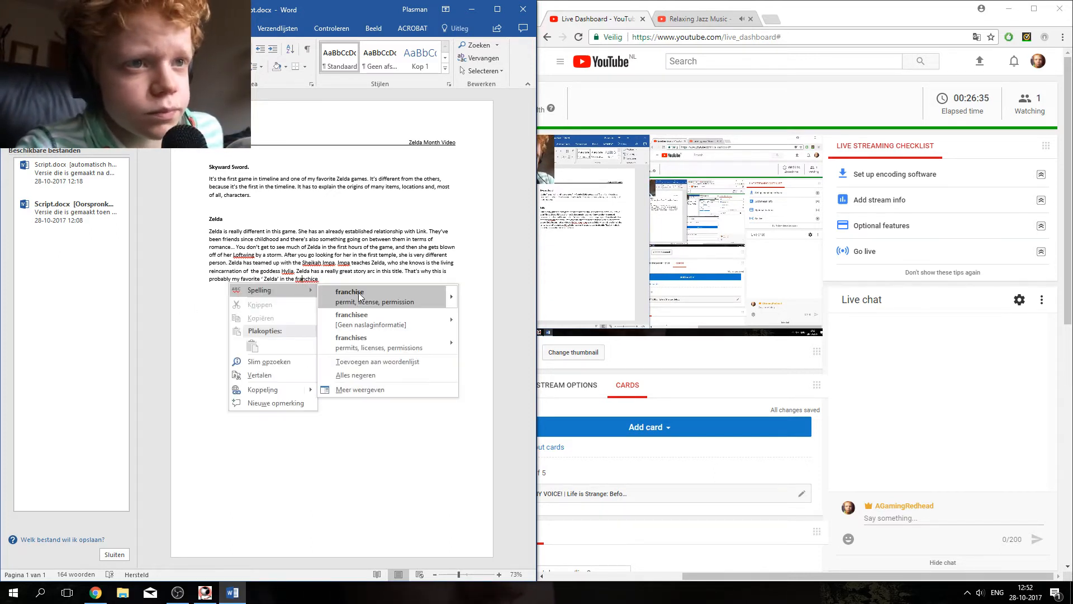
click(357, 293)
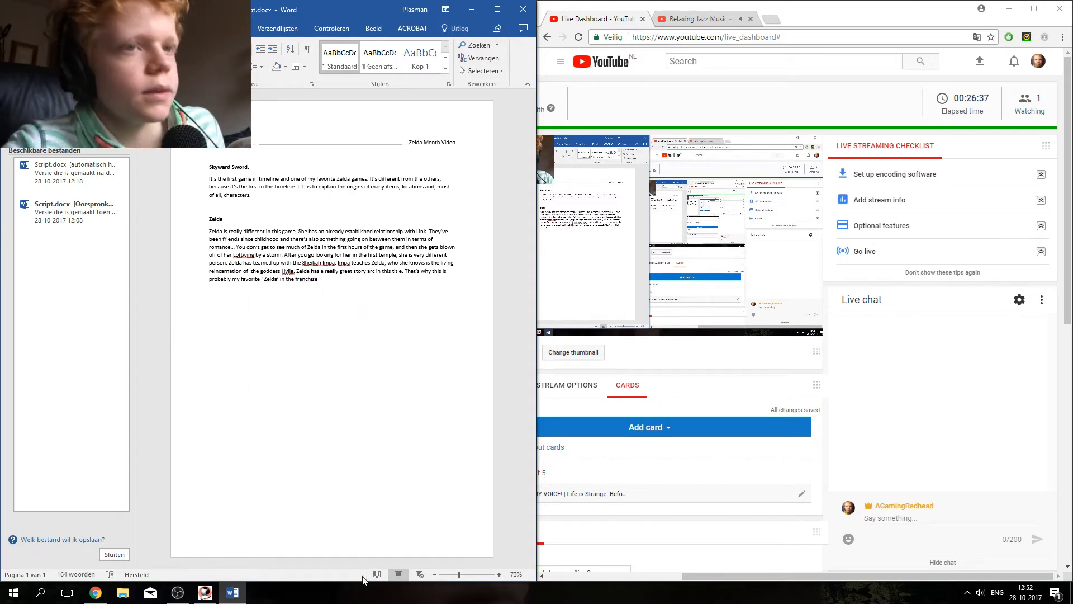
text(.)
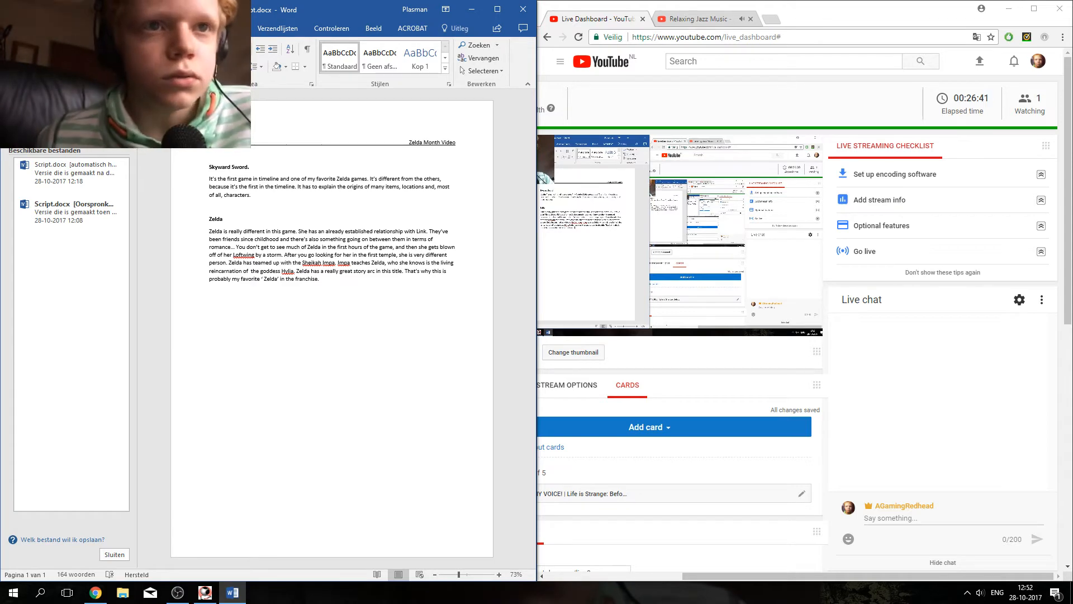
key(super)
key(super)
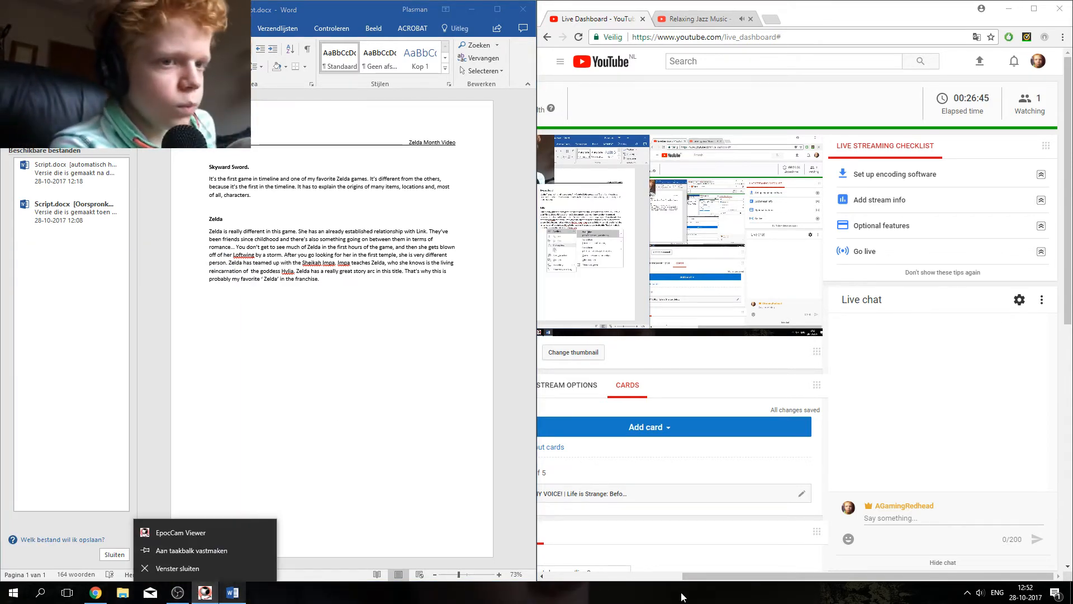
click(368, 399)
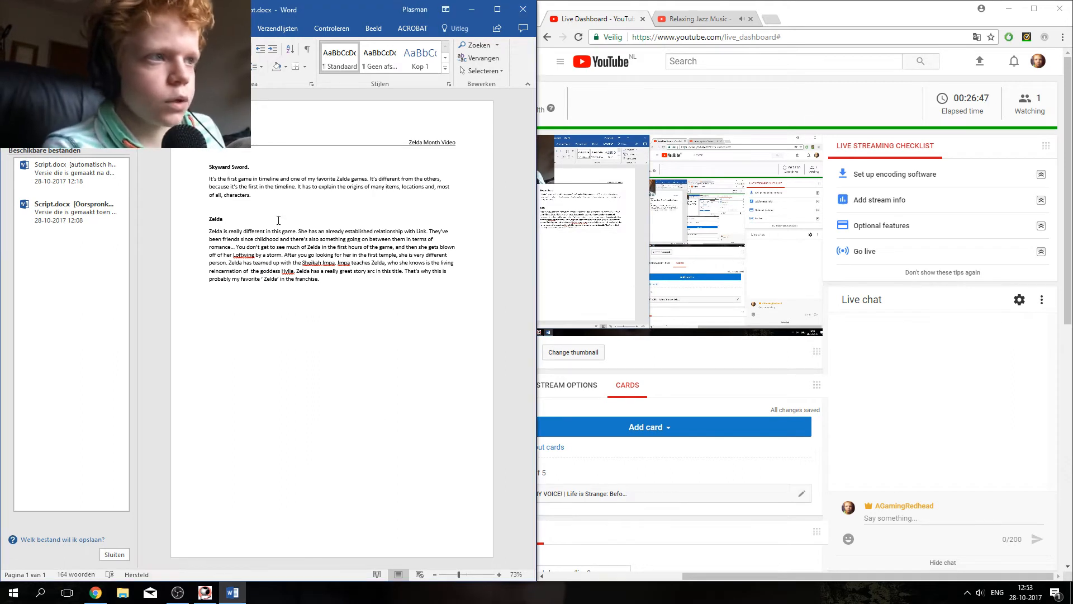
Step: Add the sentence "You even get to see parts of her journey in the credits." to the end of the Zelda paragraph
click(328, 280)
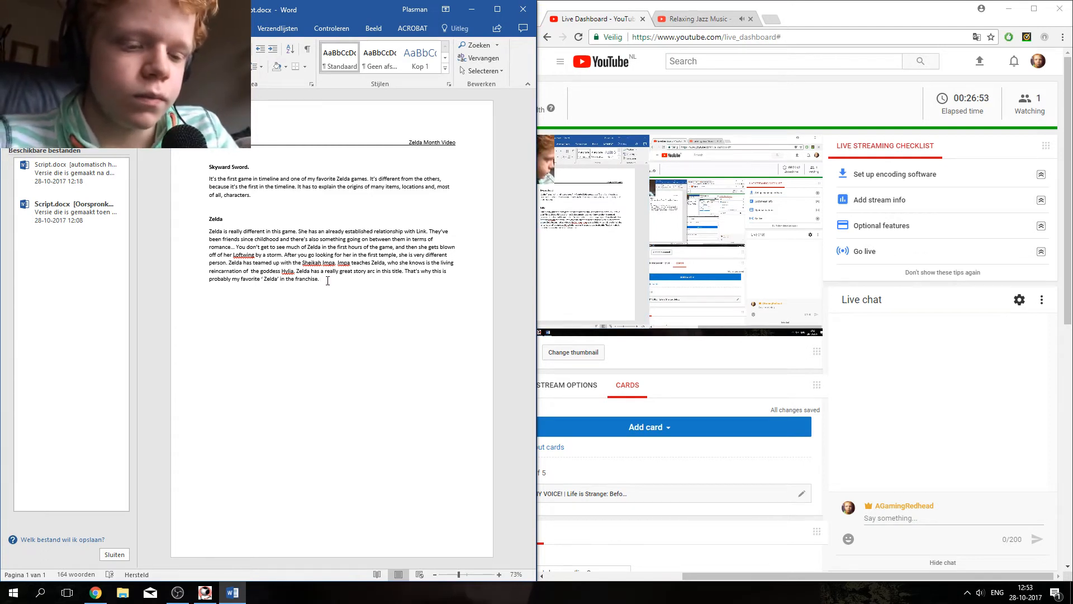
text(You eve)
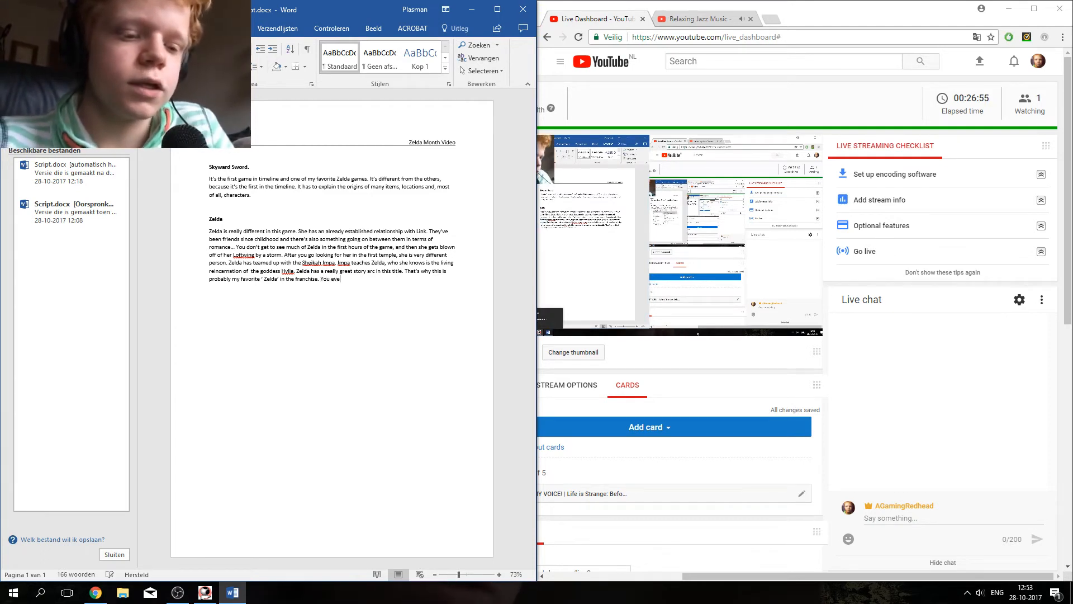
text(n get to)
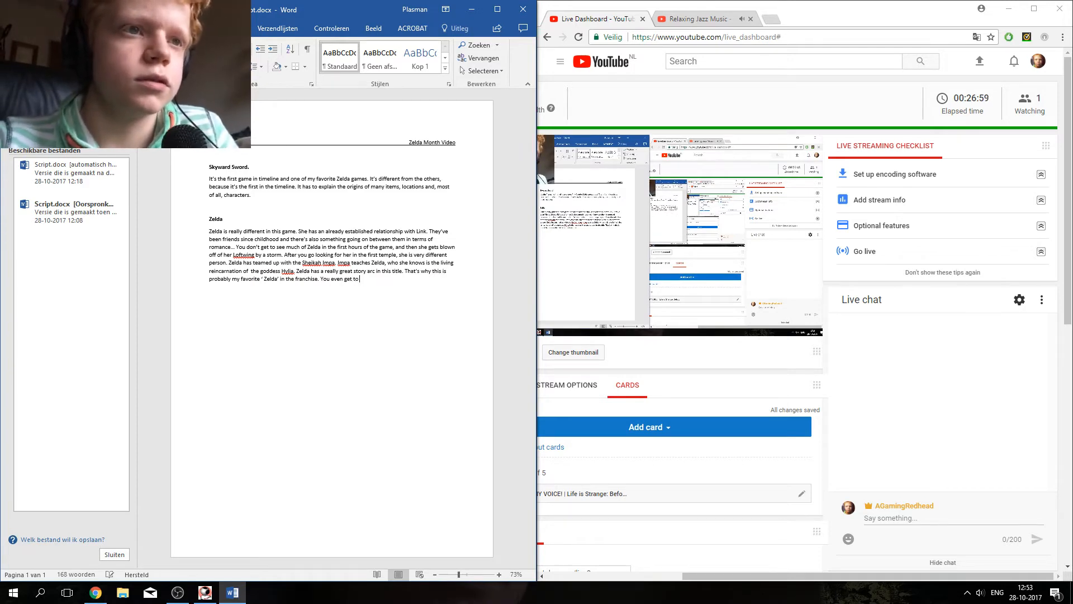
text( see pa)
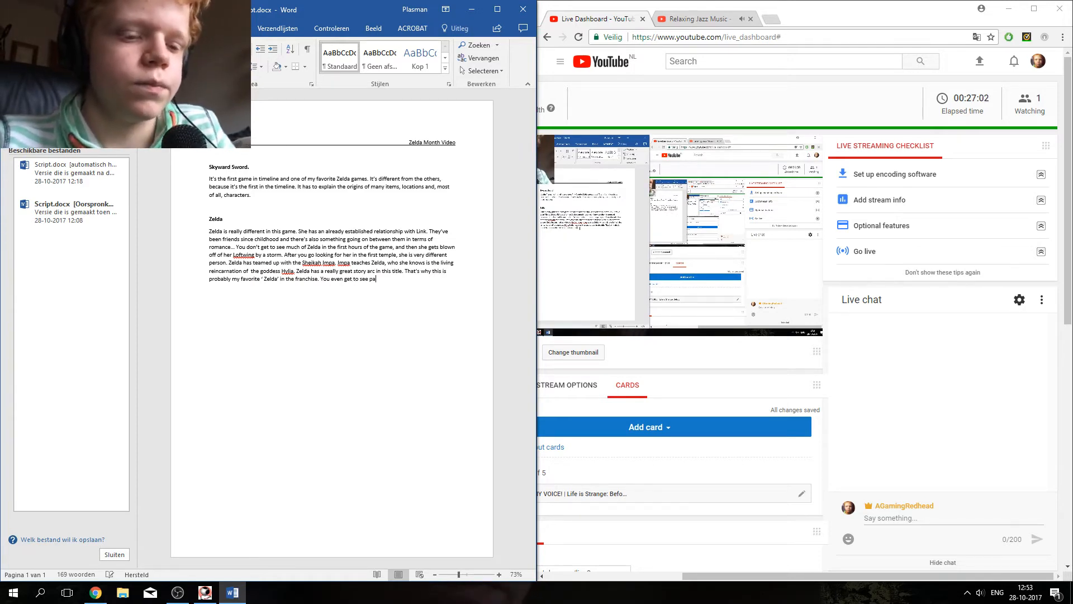
text(rts of he)
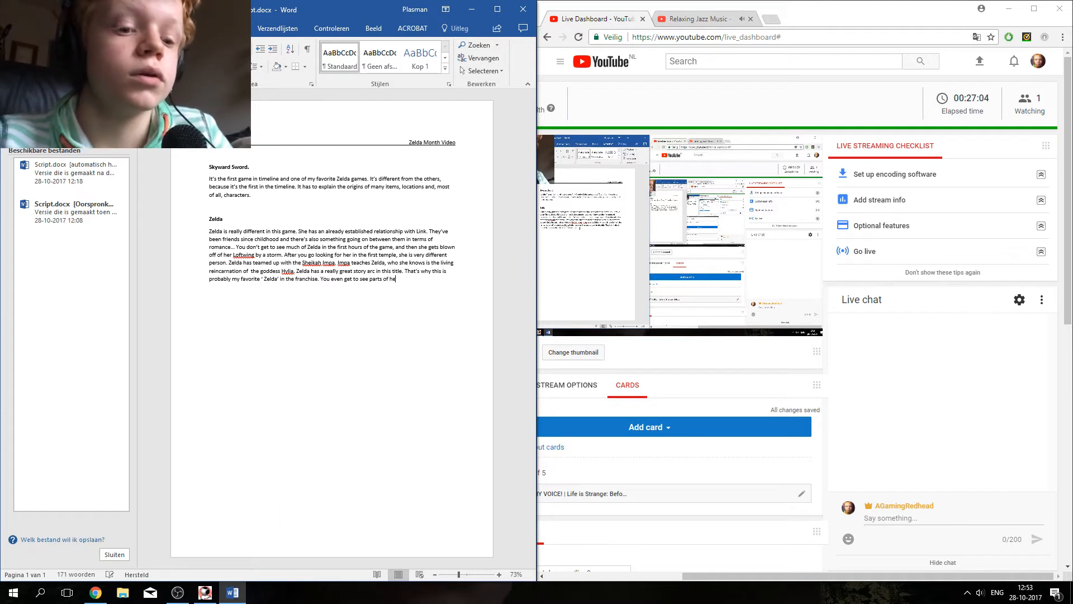
text(r yo)
key(BackSpace)
key(BackSpace)
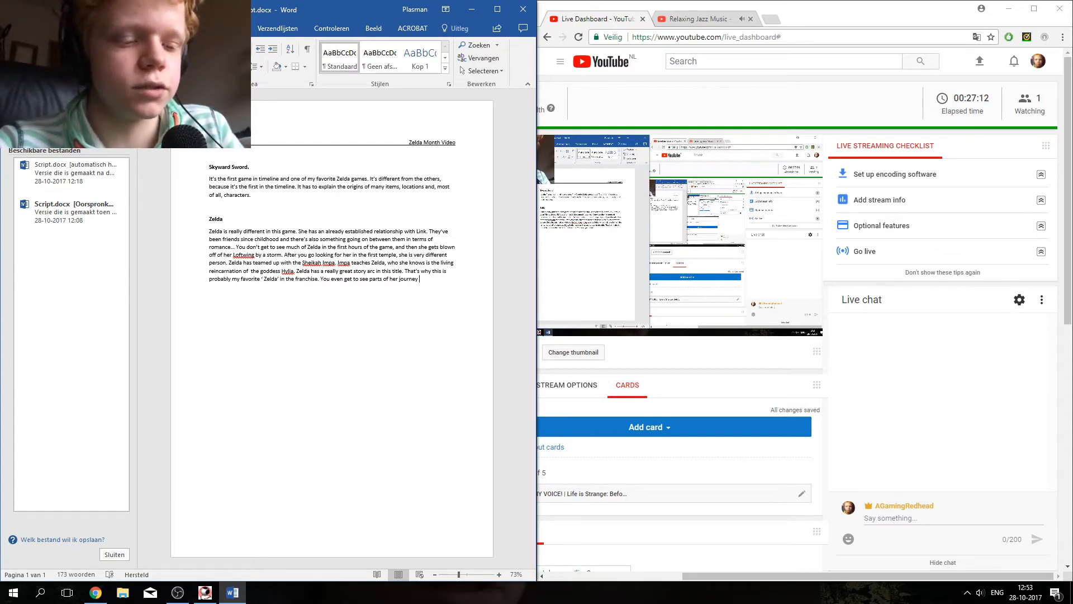
text(in the)
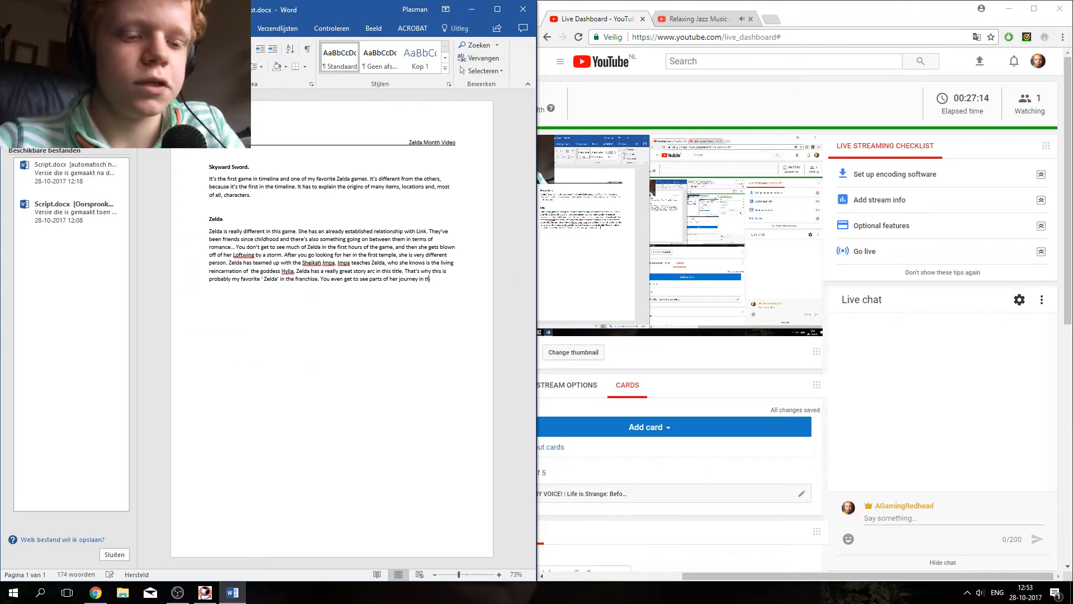
text( credit)
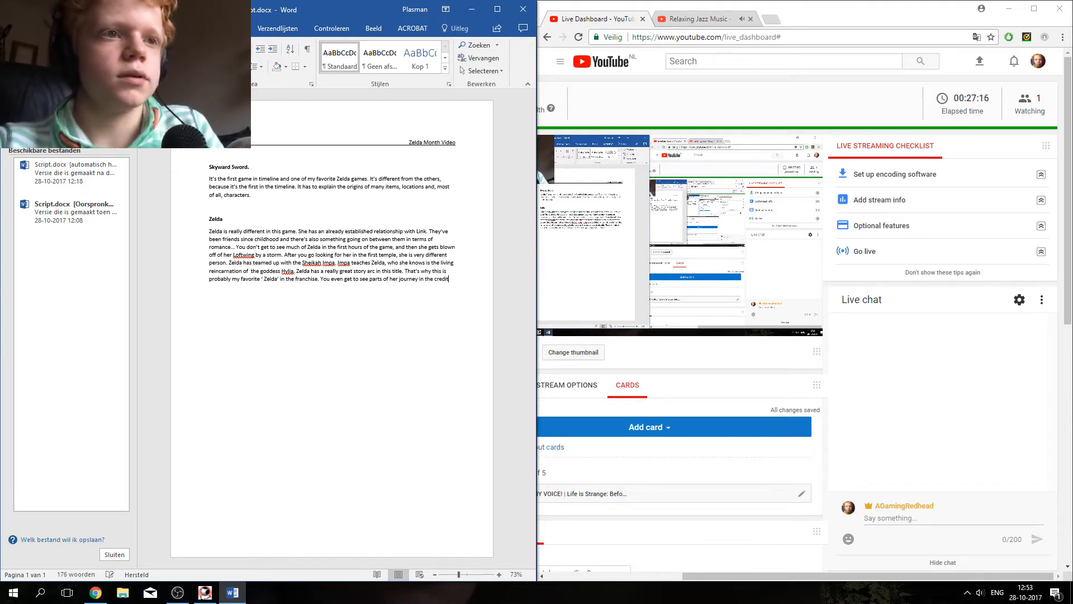
text(s.)
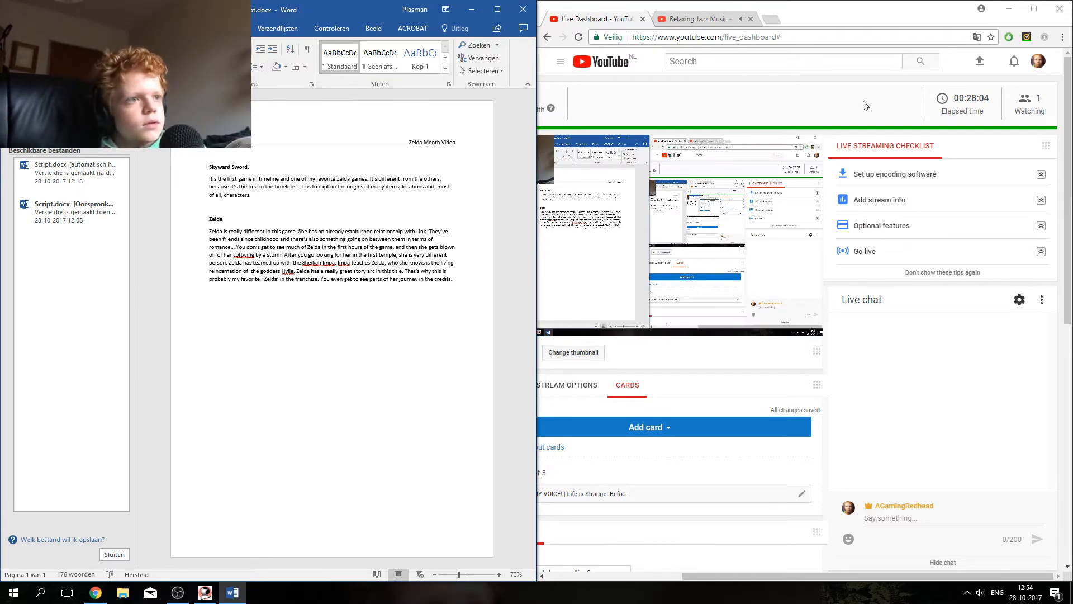
Step: Switch to the YouTube live dashboard and examine the stream preview in full screen, repeatedly leaving and re-entering the full-screen view
click(1000, 31)
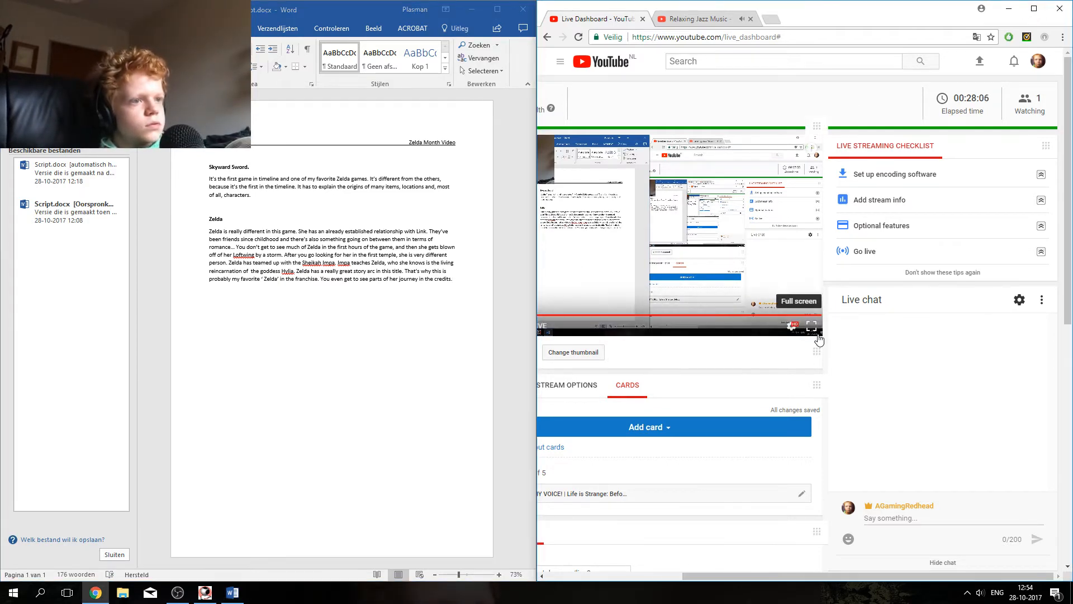
click(816, 332)
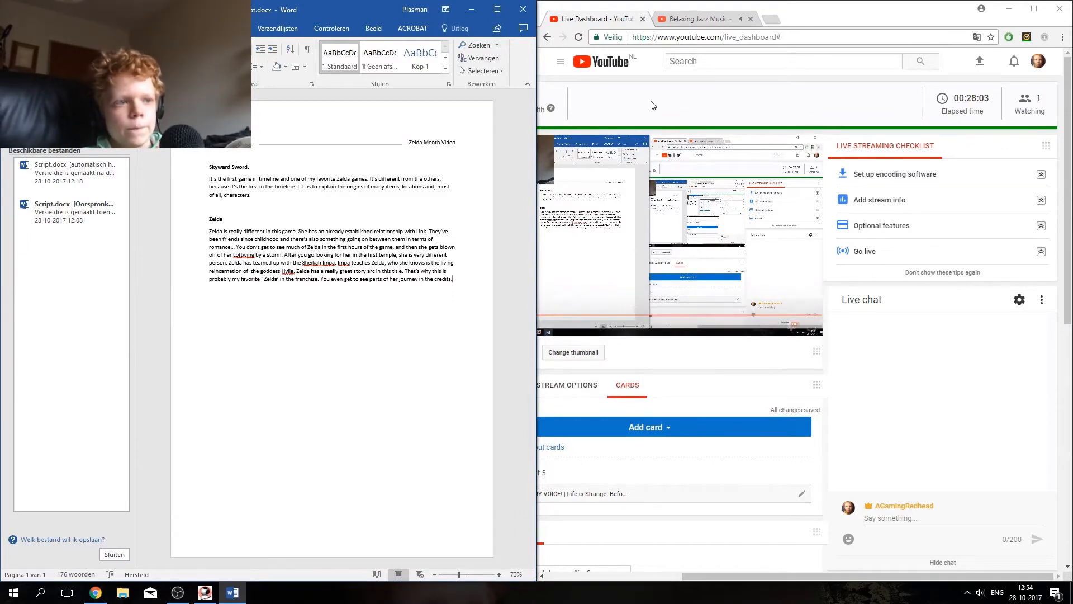
click(874, 99)
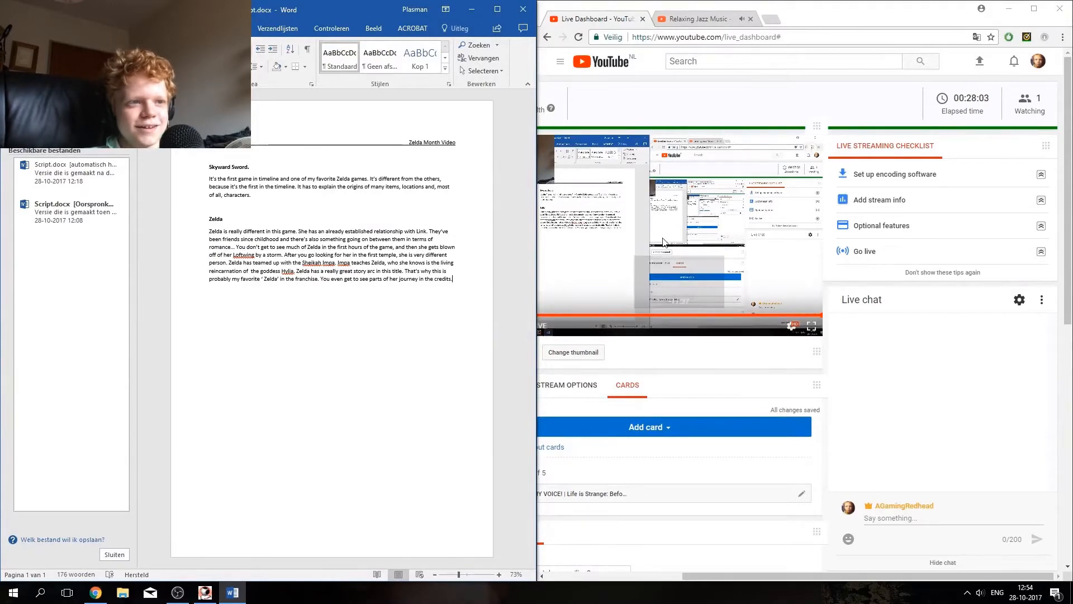
click(874, 99)
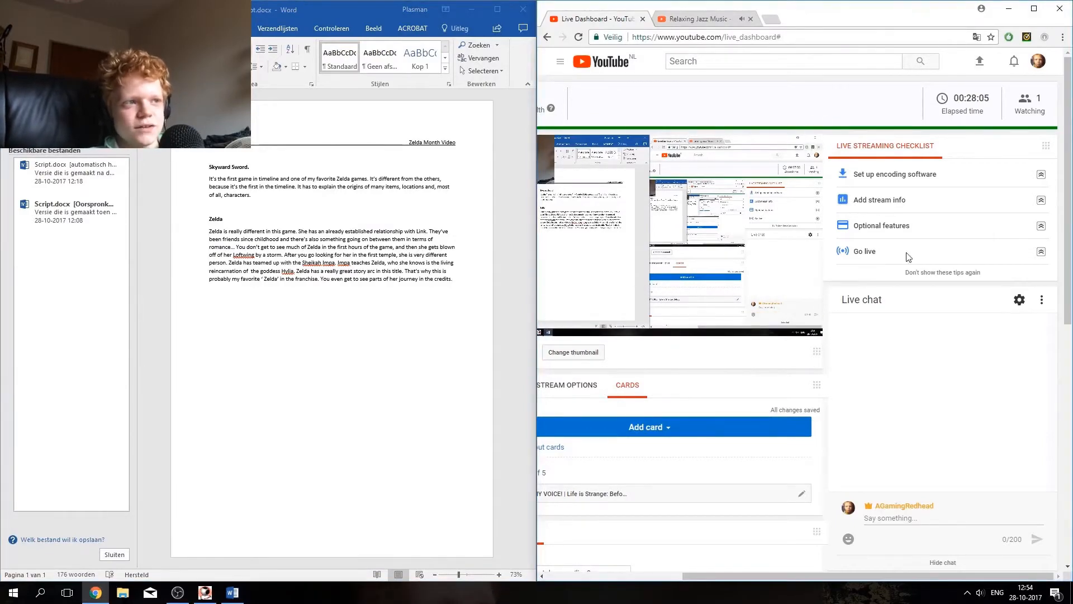
click(814, 331)
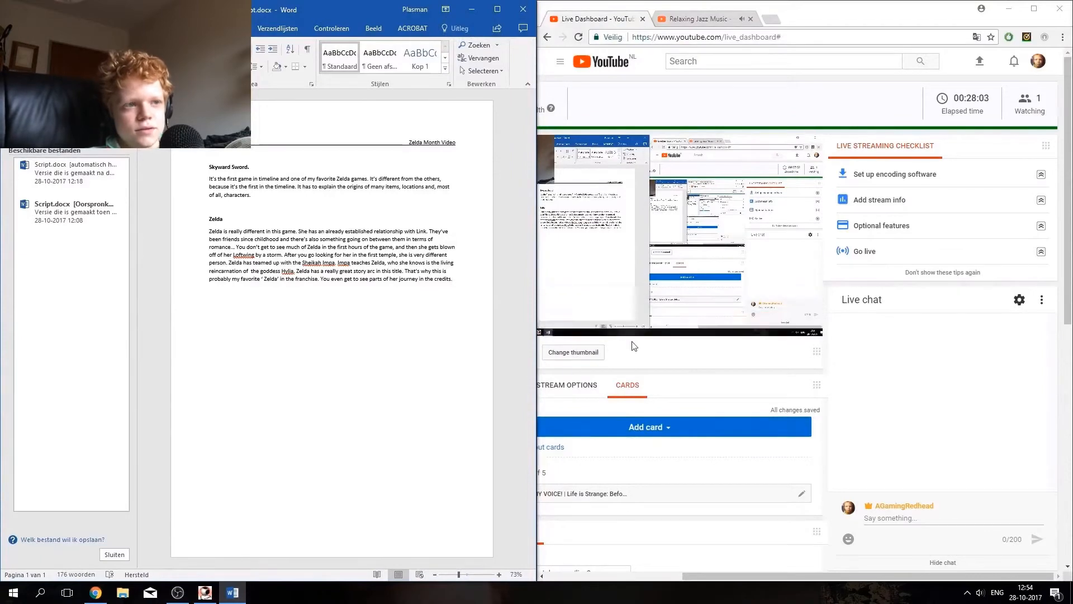
click(1032, 10)
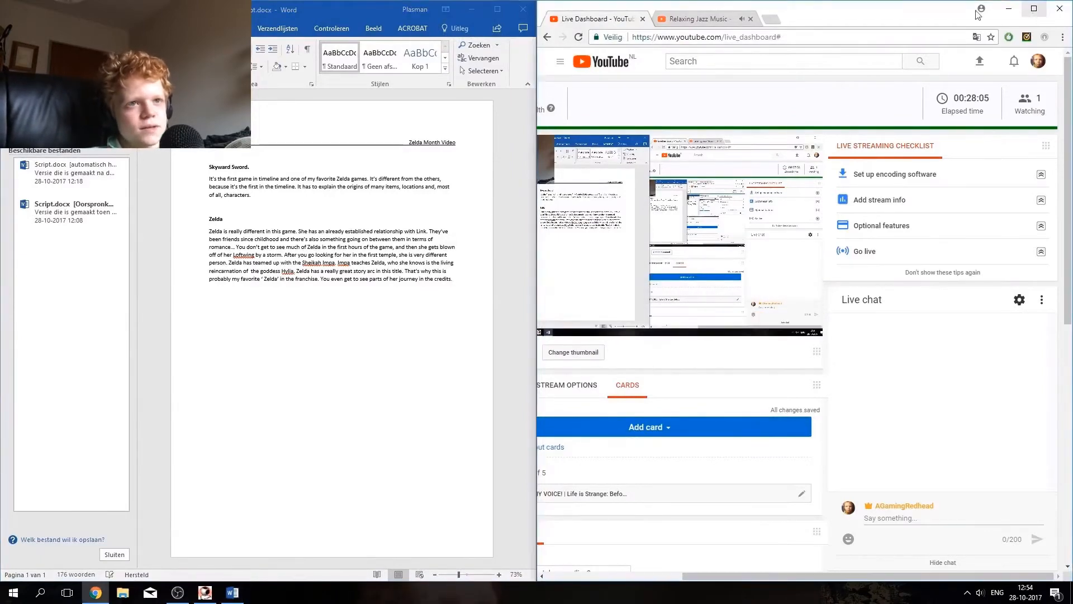
click(817, 331)
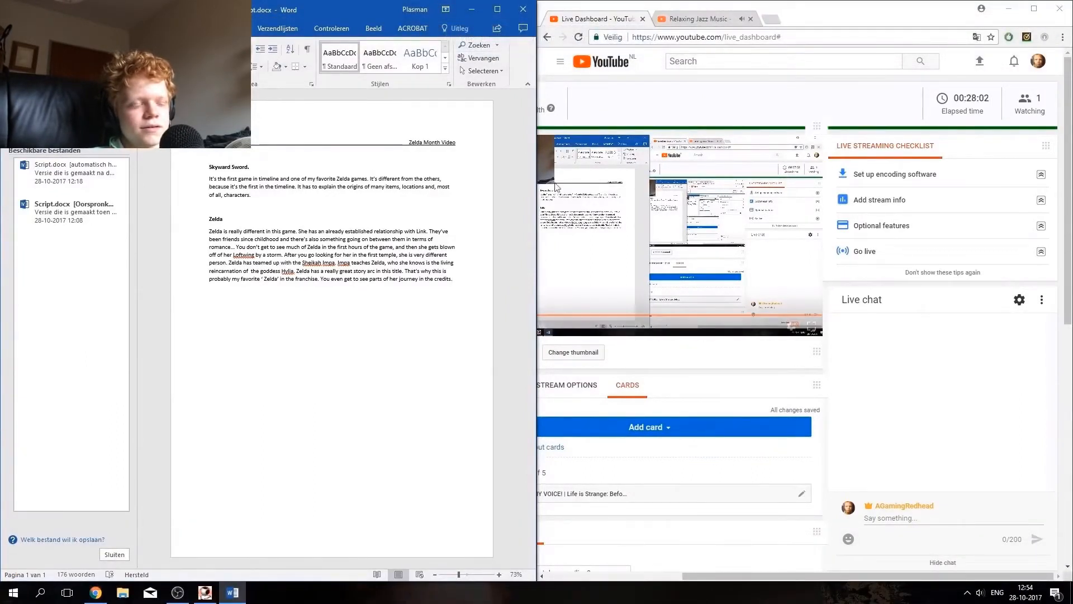
click(875, 99)
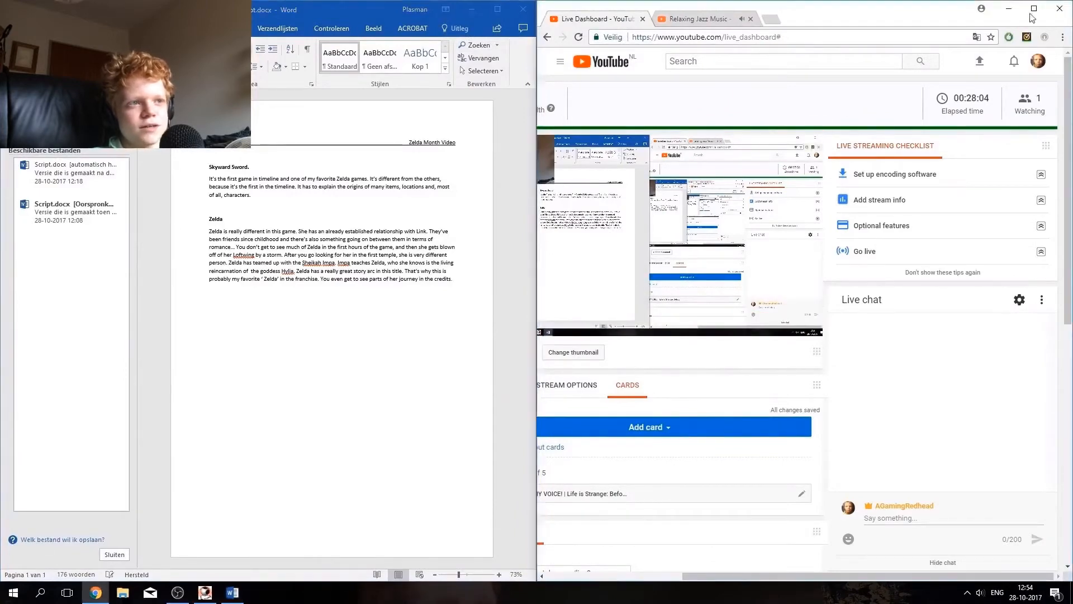
click(811, 327)
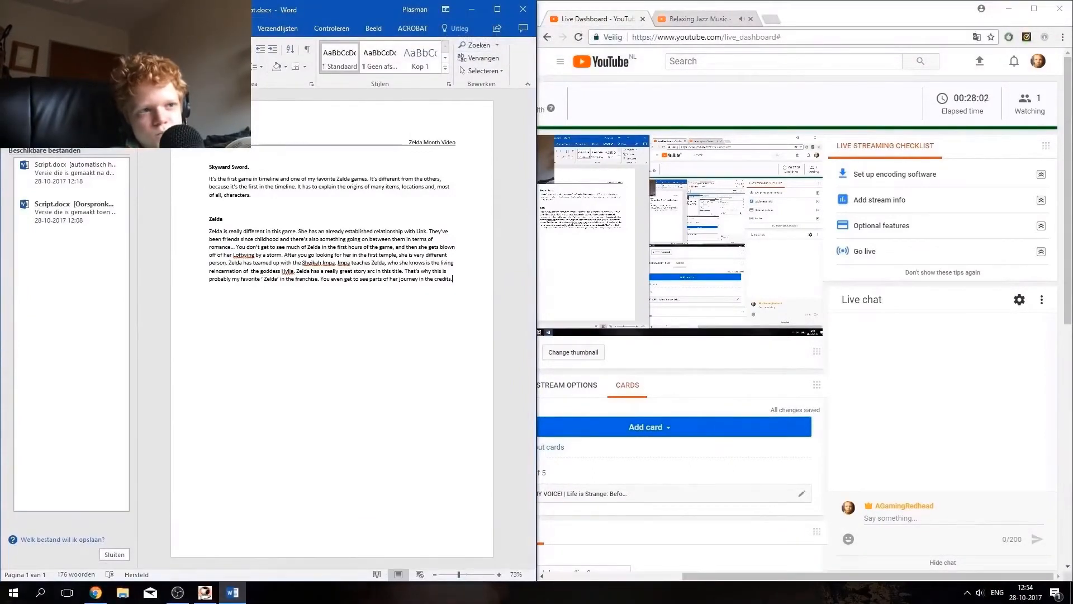
click(874, 99)
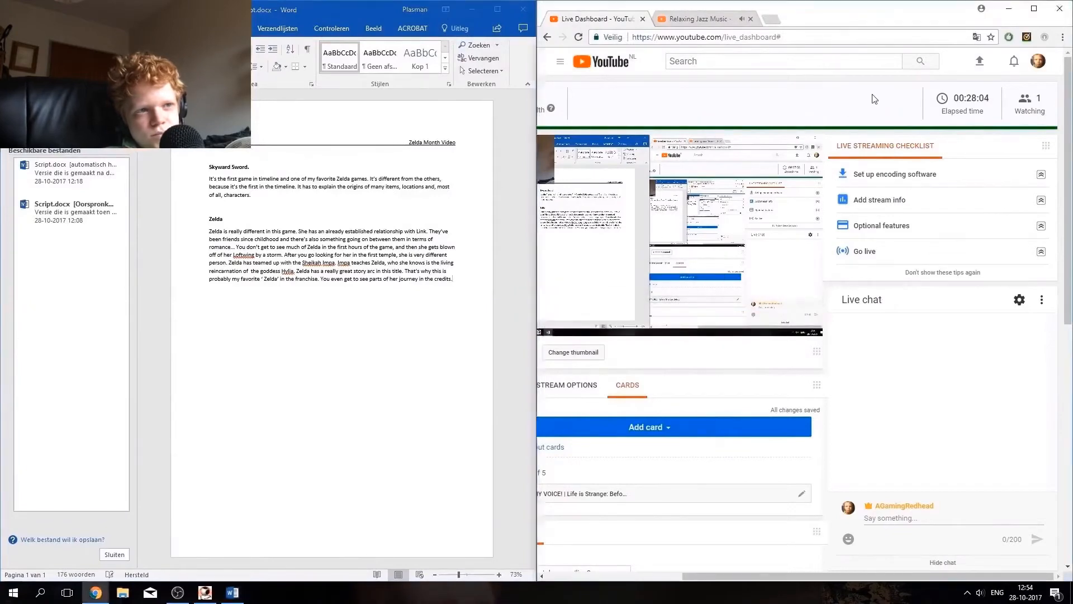
click(813, 325)
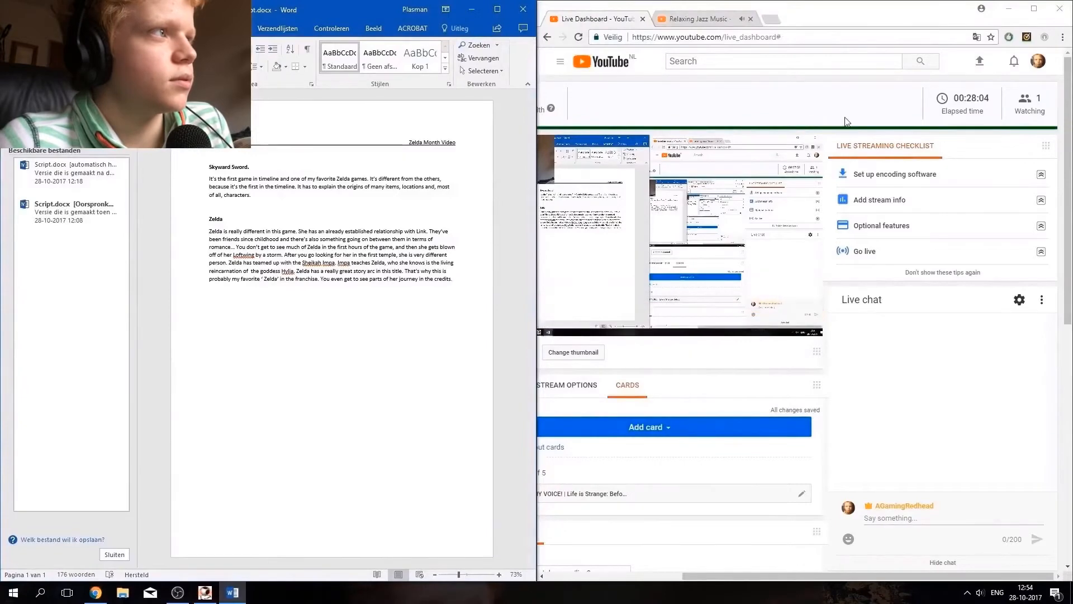
click(936, 60)
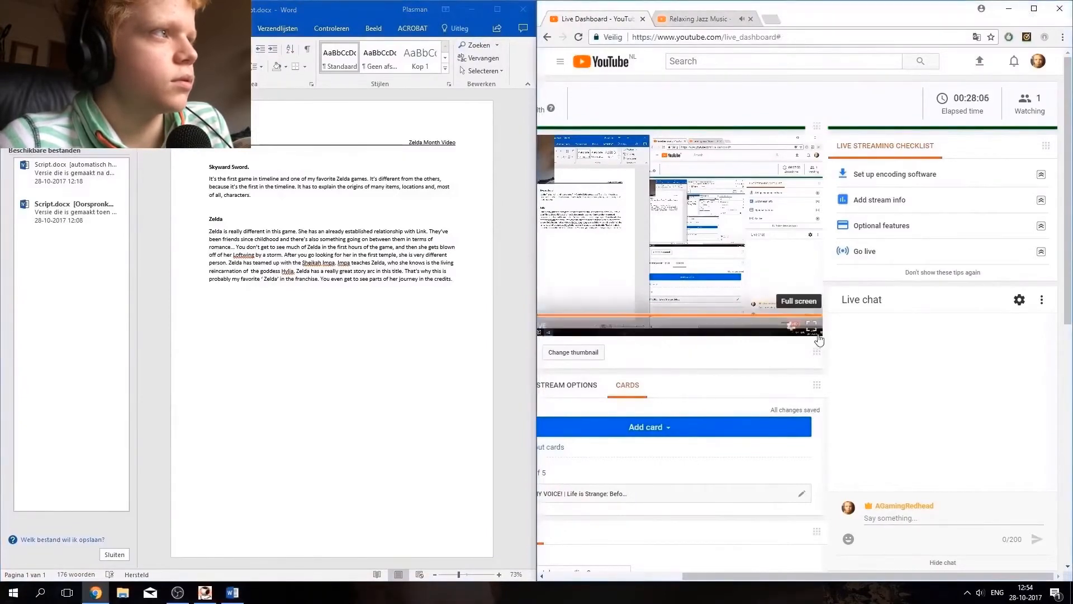
click(817, 332)
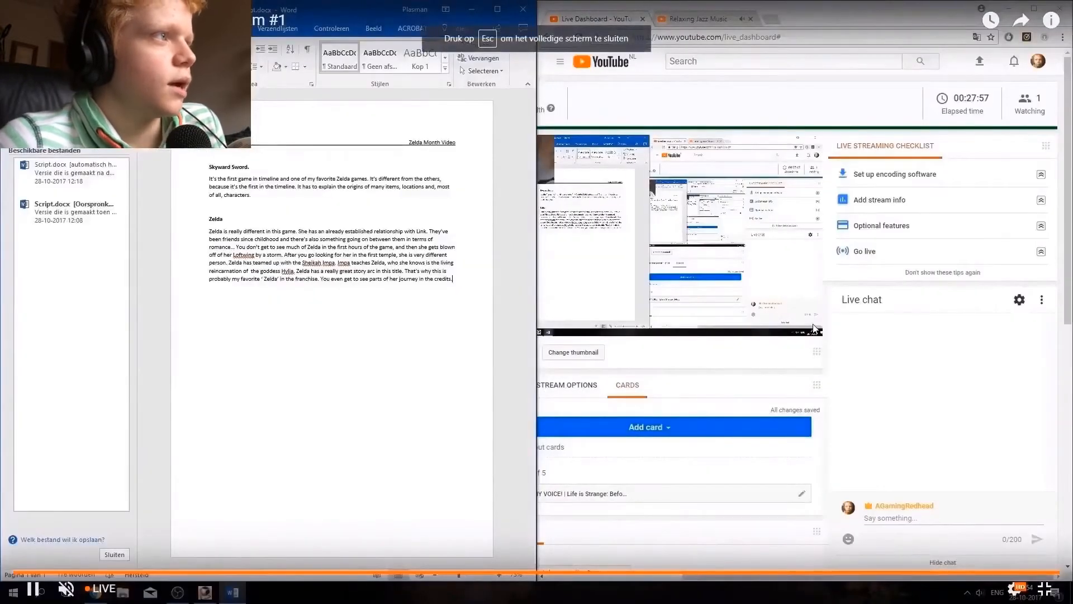
key(Escape)
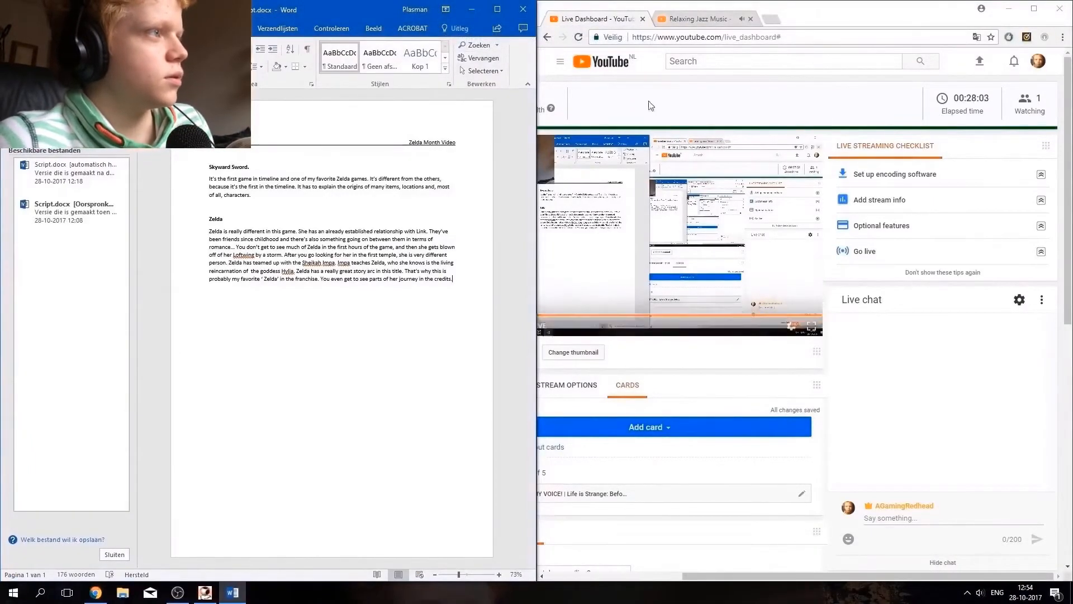
click(875, 99)
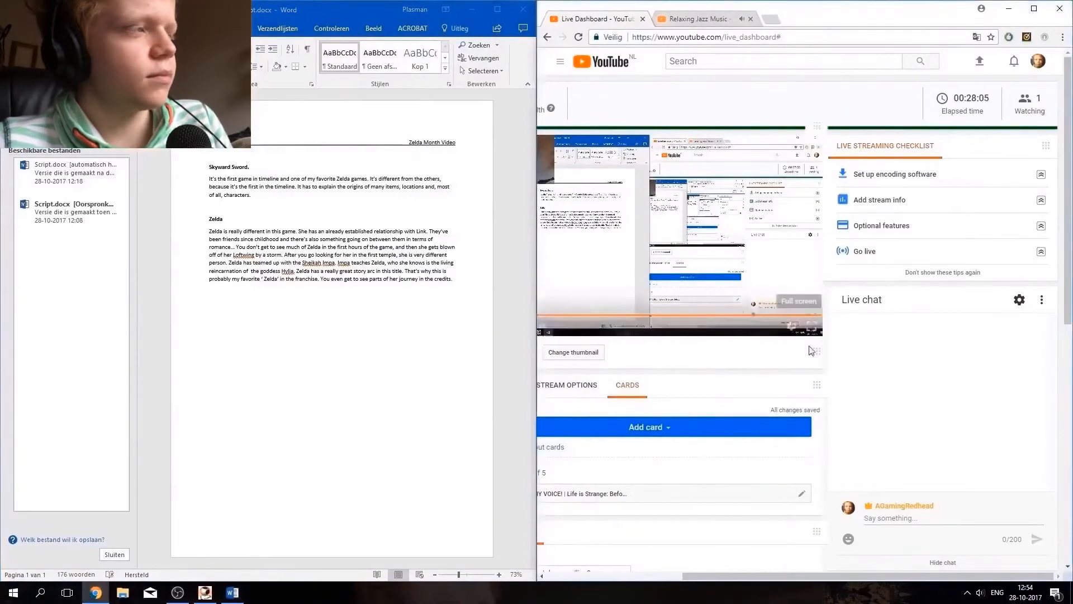
click(814, 328)
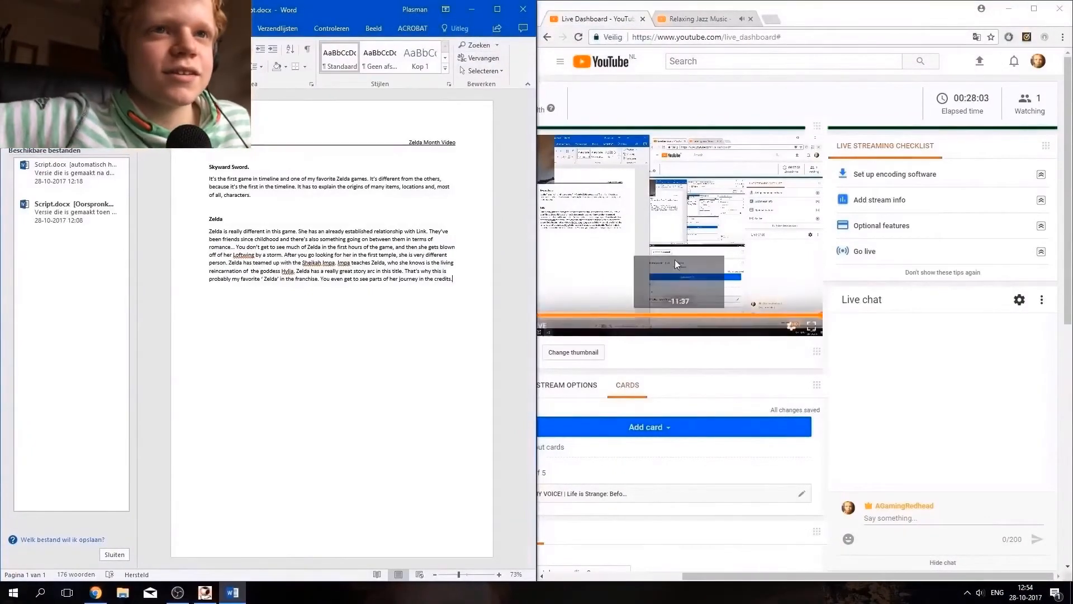
click(875, 99)
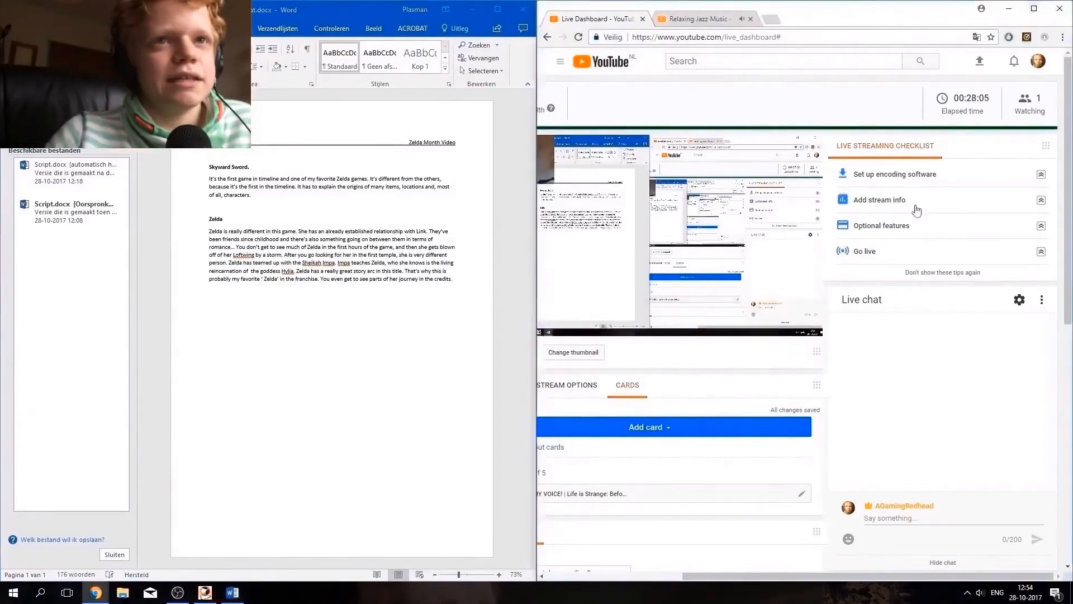
click(815, 330)
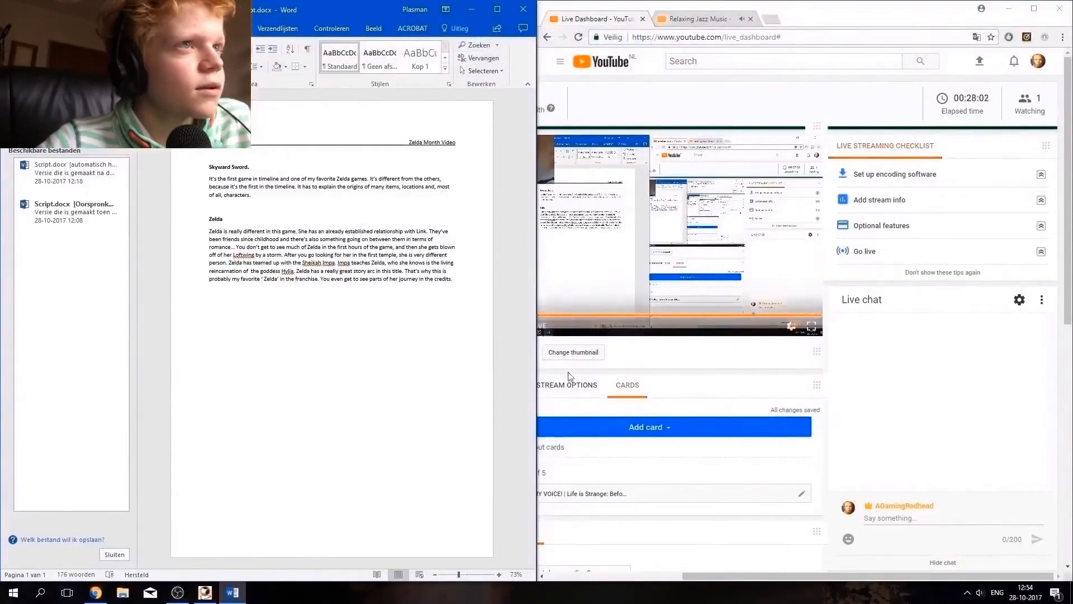
click(936, 59)
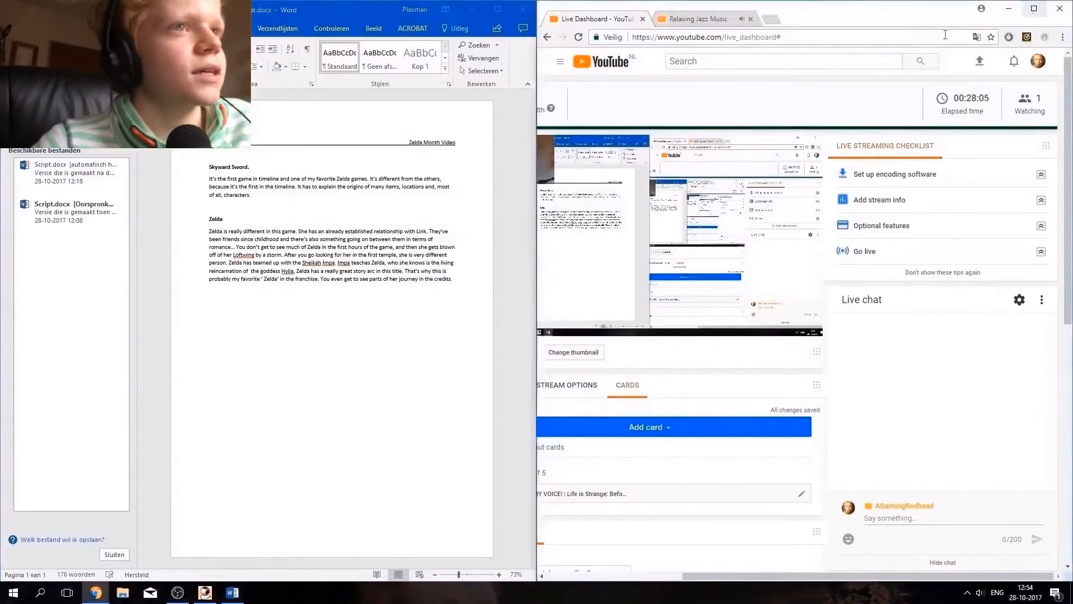
click(814, 328)
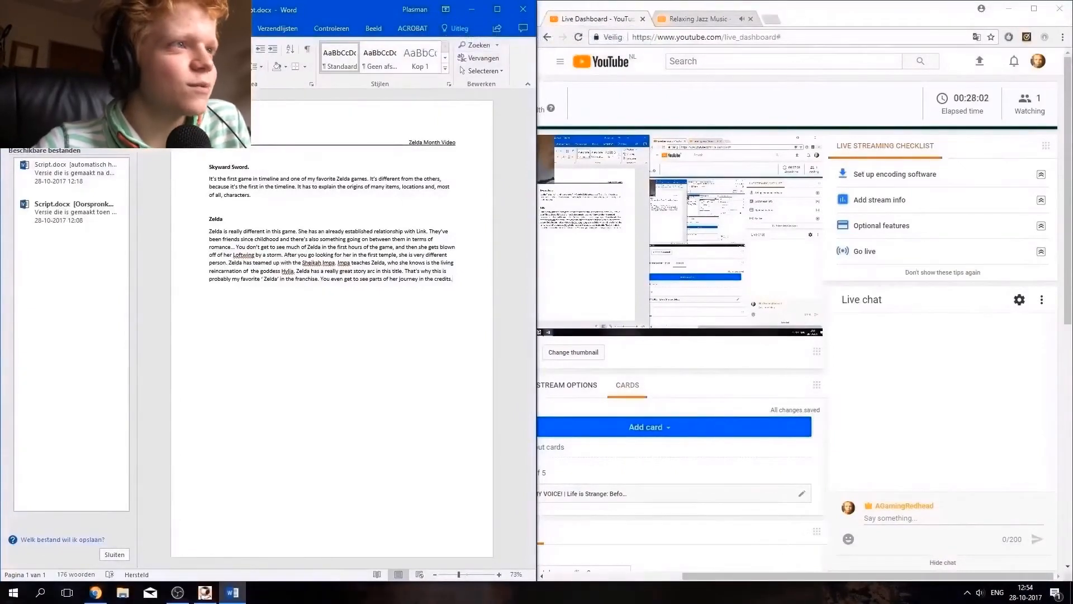
click(874, 99)
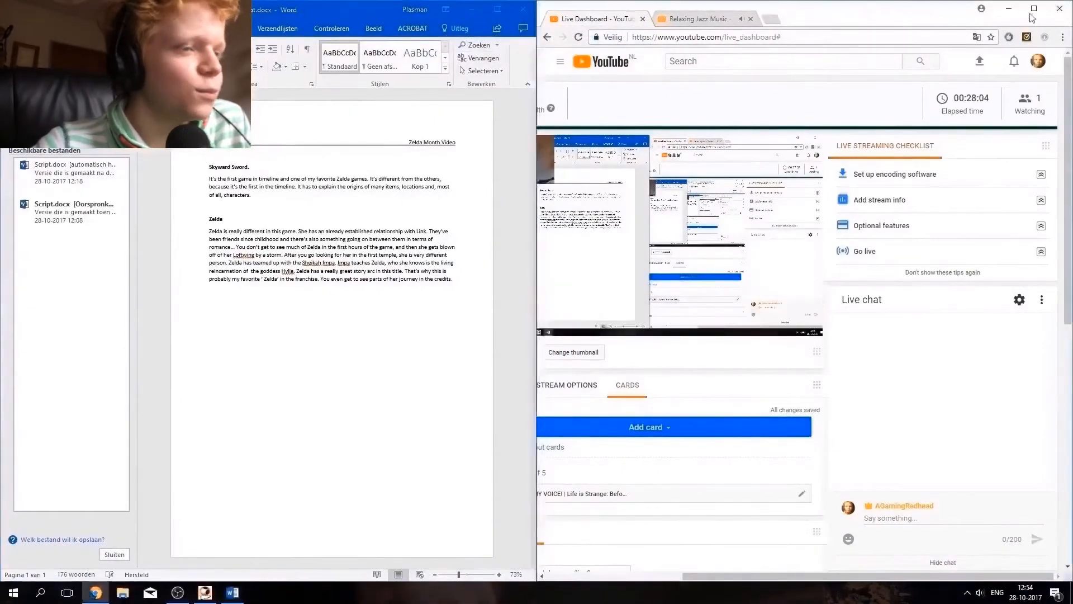
click(816, 331)
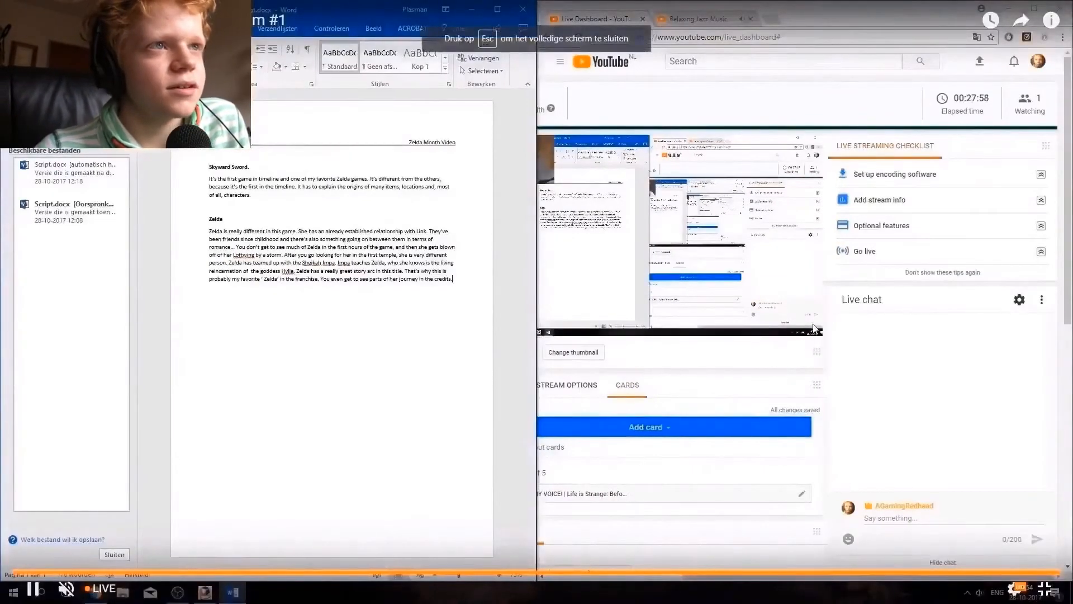
key(Escape)
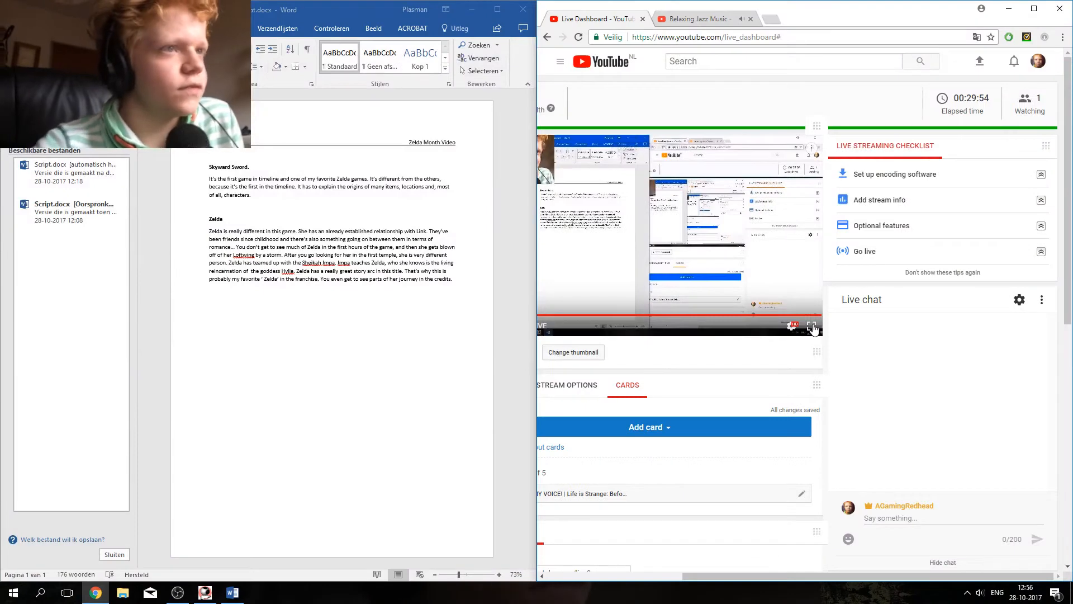
click(813, 329)
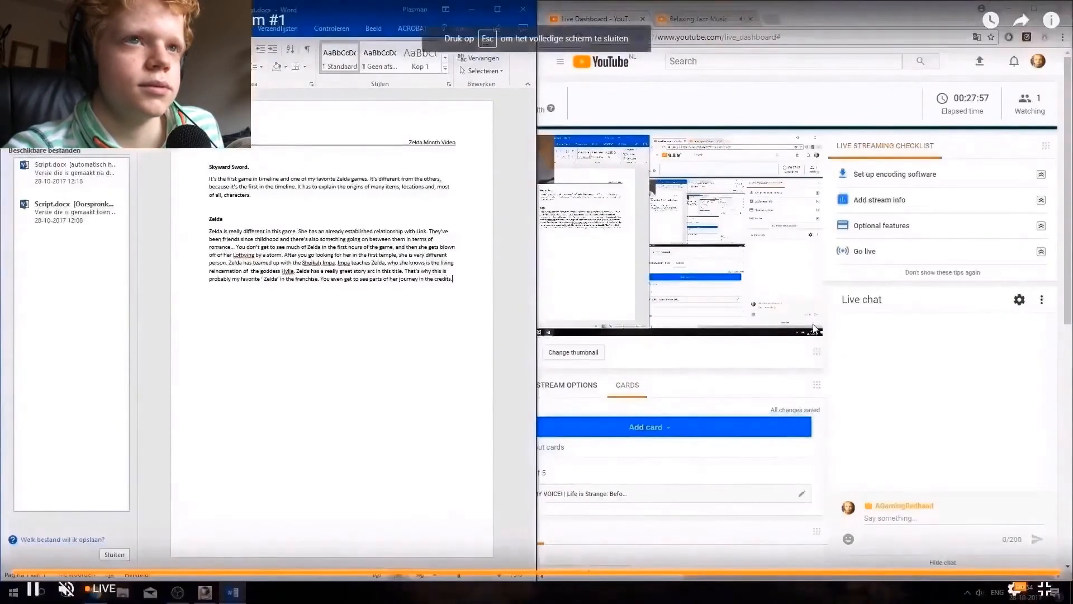
key(Escape)
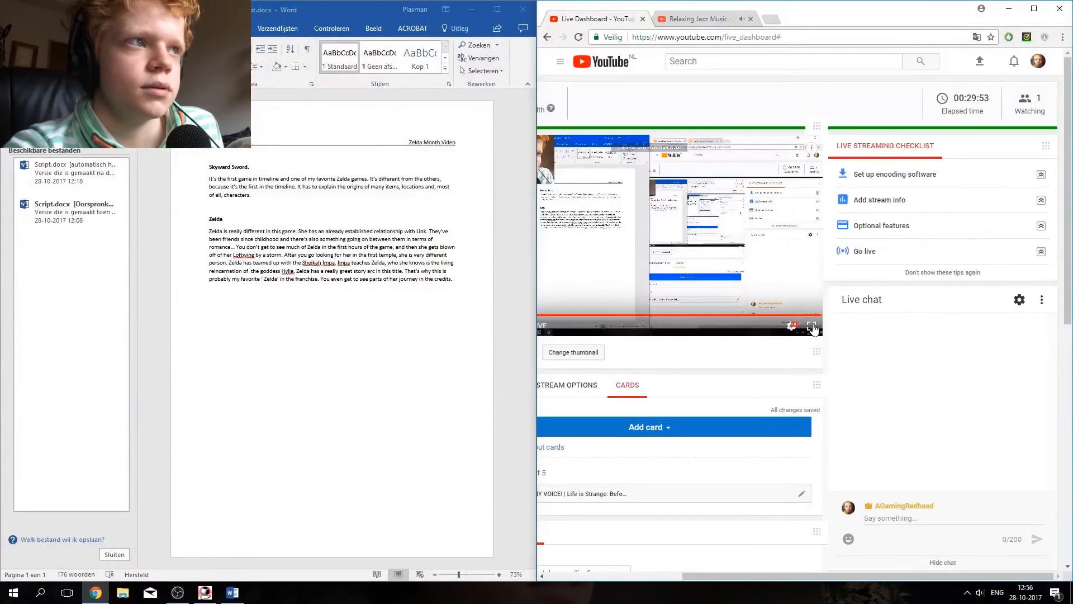
click(812, 328)
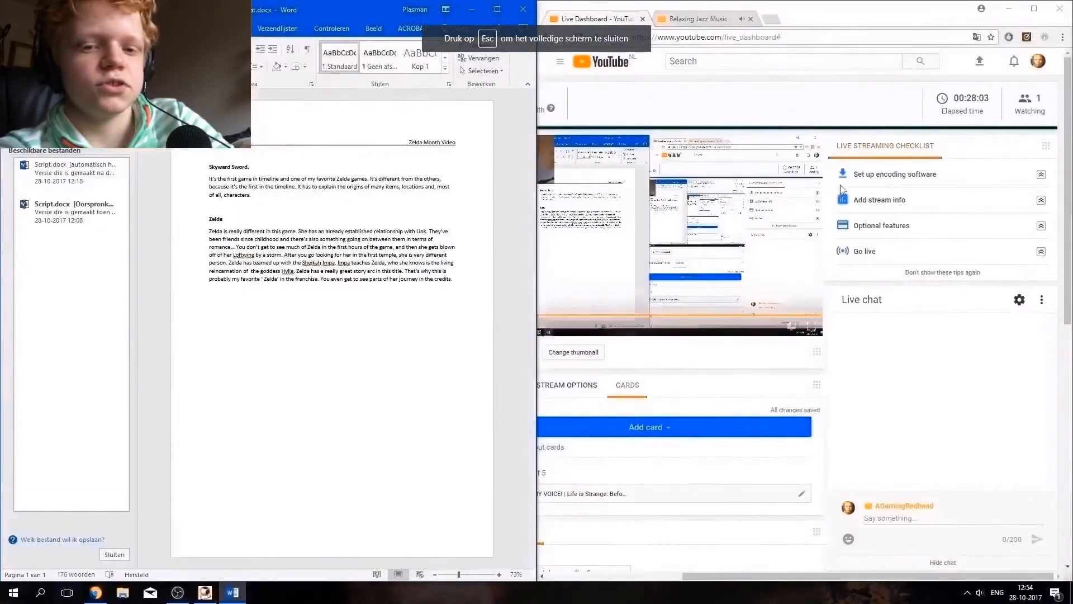
Step: Leave the full-screen stream preview and add a bold heading "Link" below the Zelda paragraph in the Word script
key(Escape)
click(497, 283)
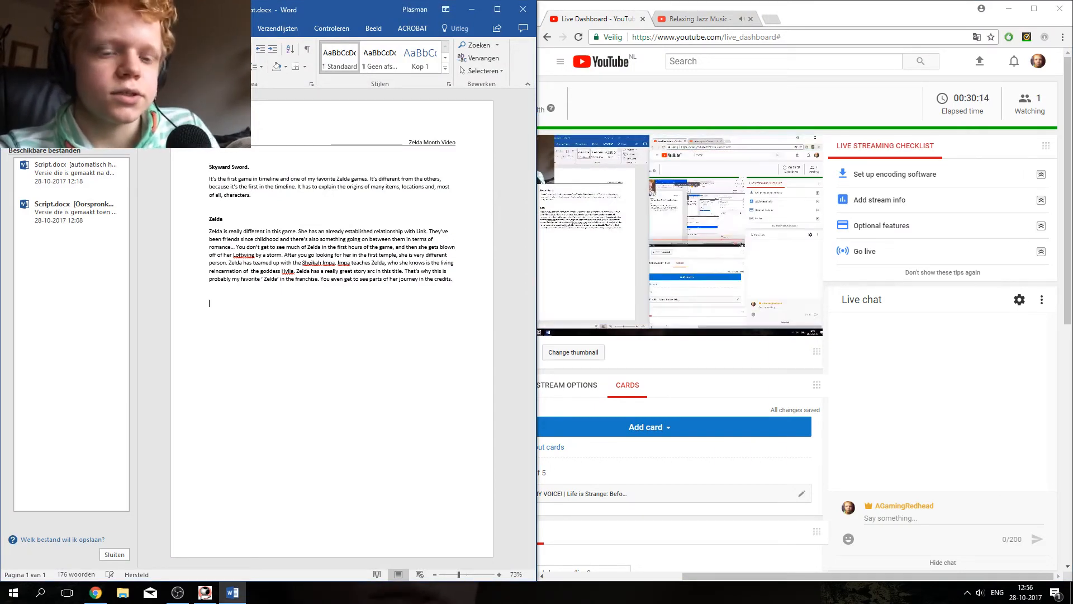
key(Return)
key(Return)
text(Link)
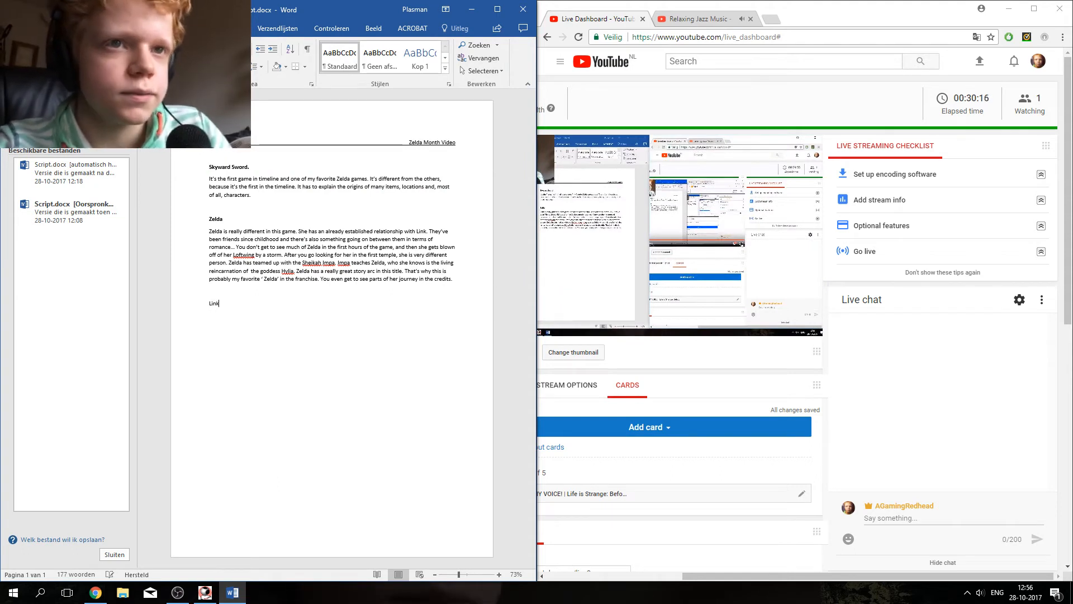
key(shift+Home)
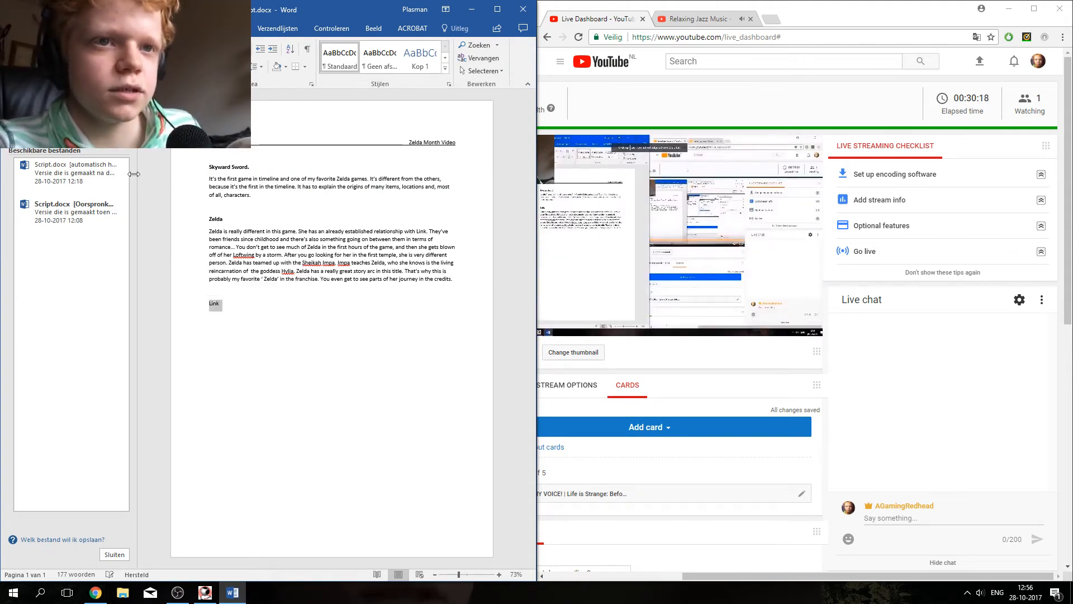
click(58, 66)
click(321, 323)
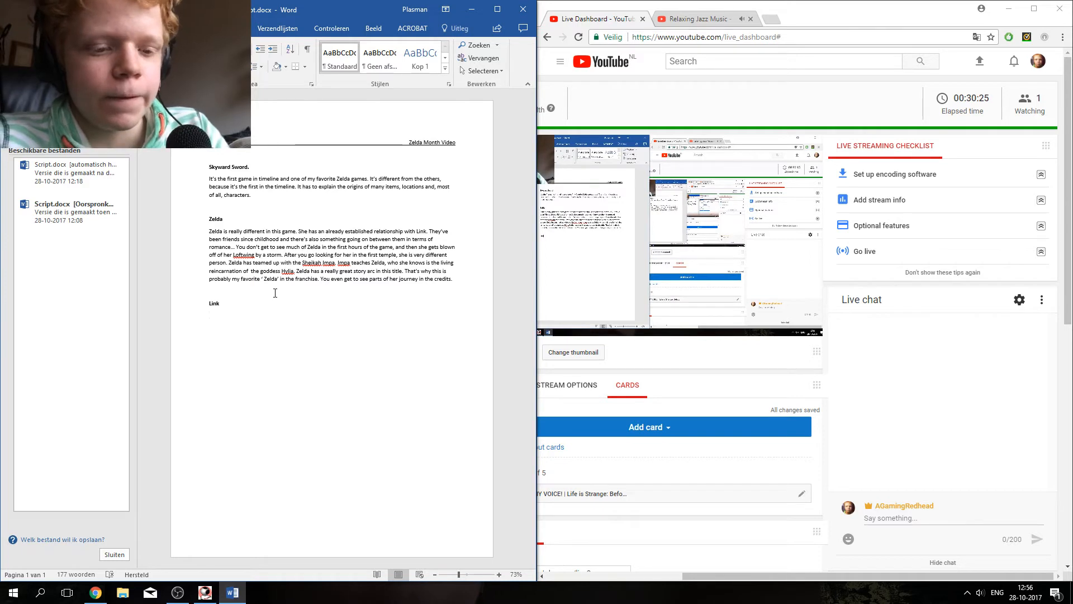
Step: Begin the paragraph under the Link heading with "You have a lot to be expected"
key(Return)
text(You have a)
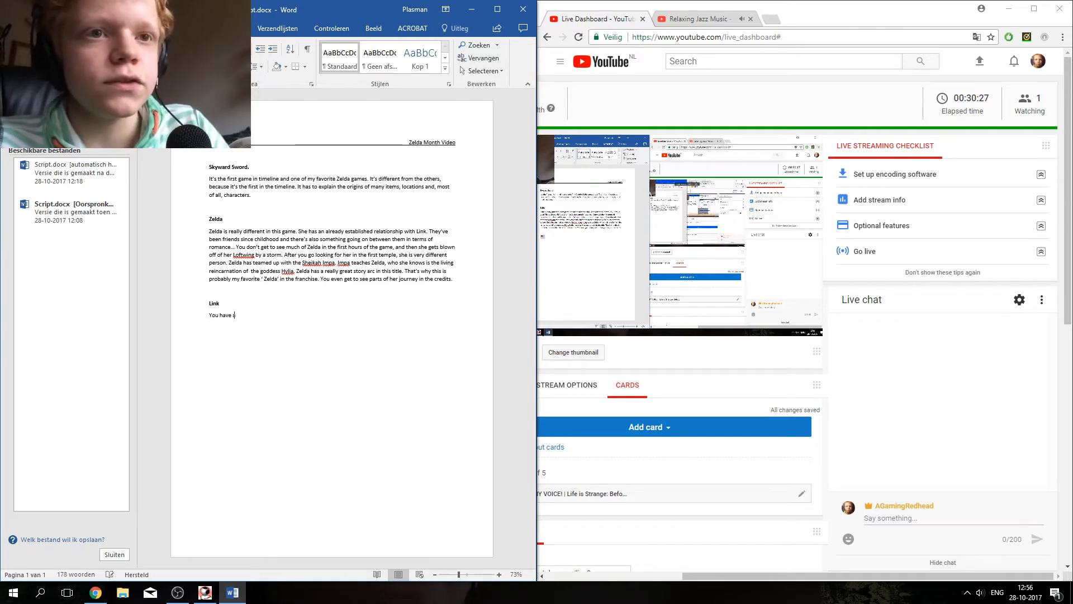
text( lot )
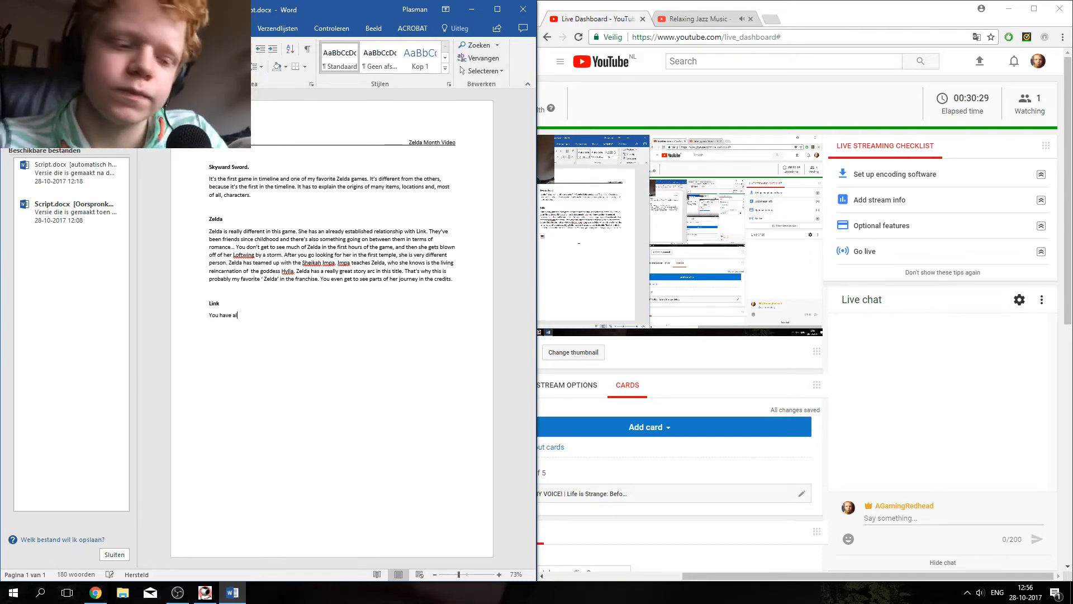
text(the)
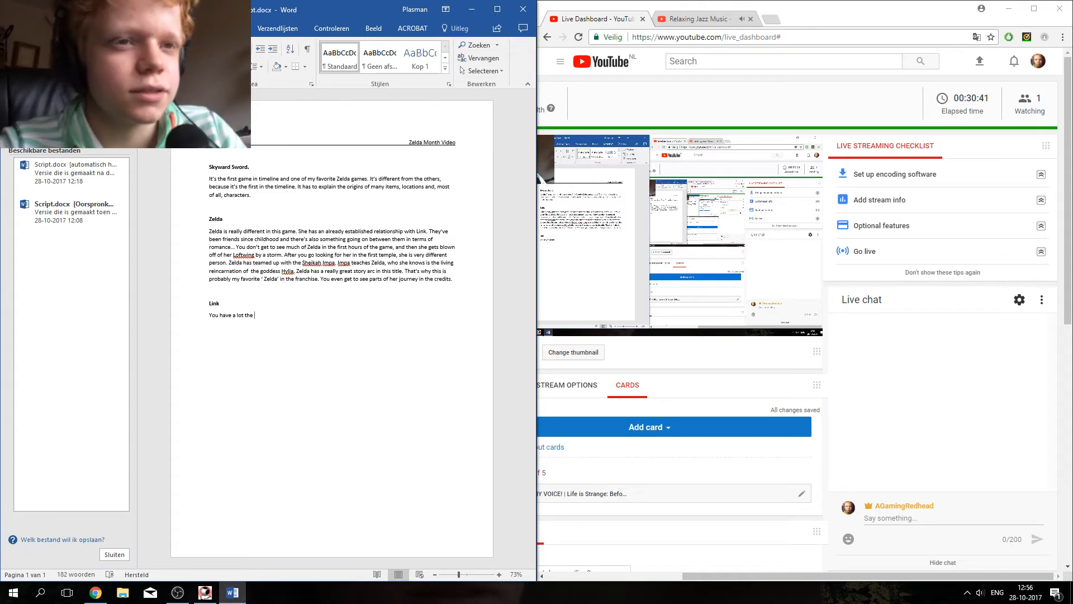
key(BackSpace)
key(BackSpace)
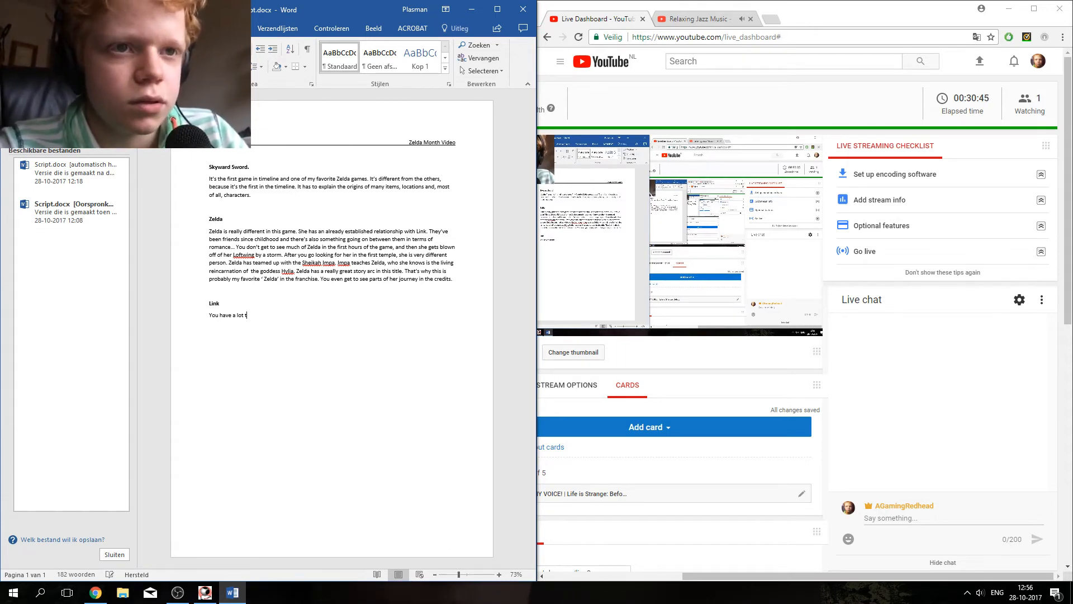
text(o be e)
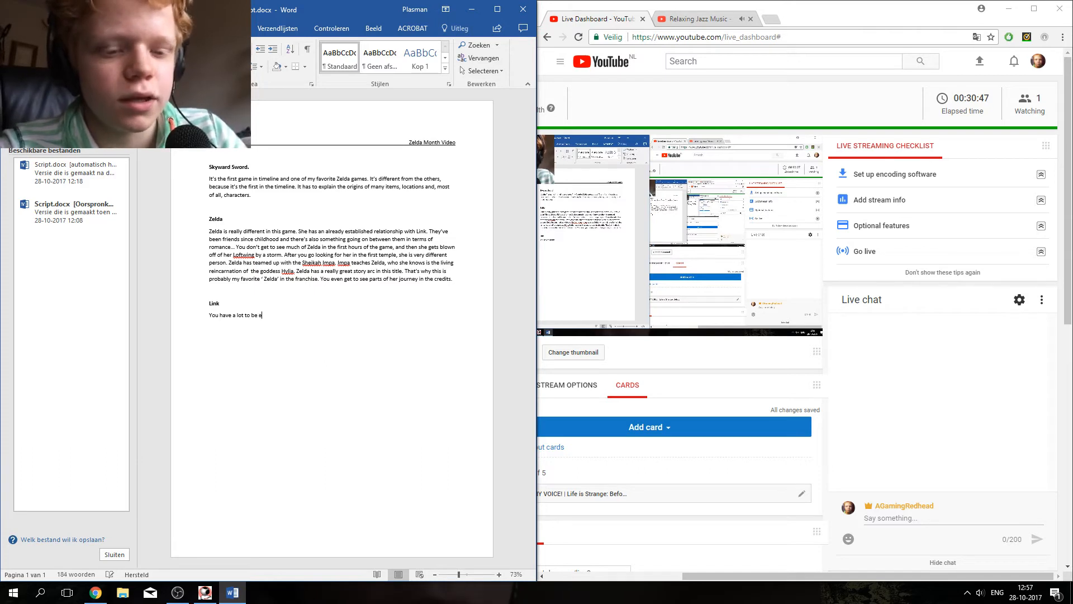
text(xpec)
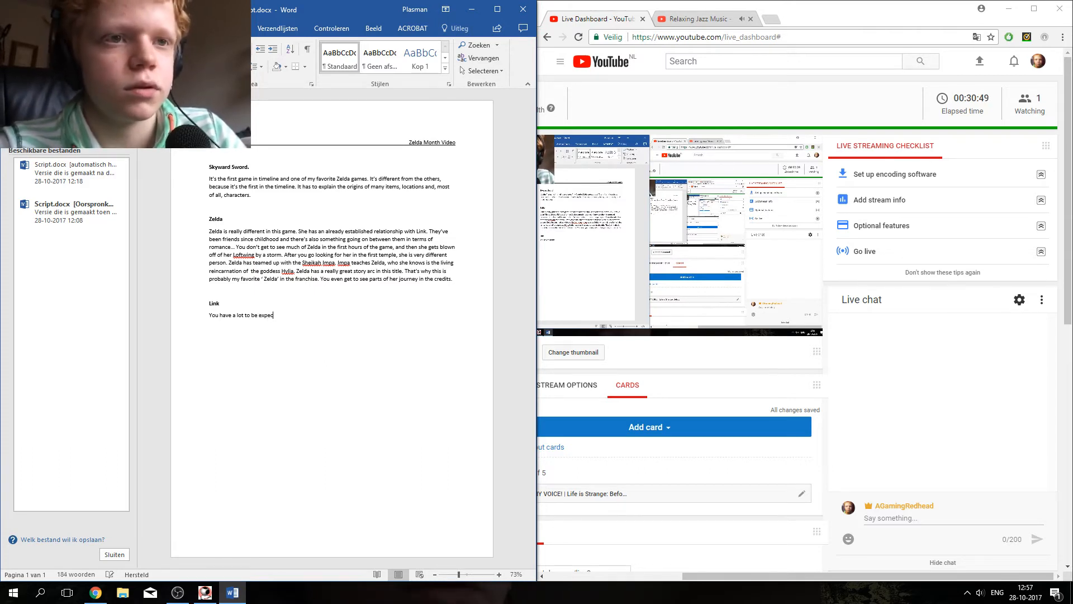
text(te)
key(Return)
key(BackSpace)
text(d)
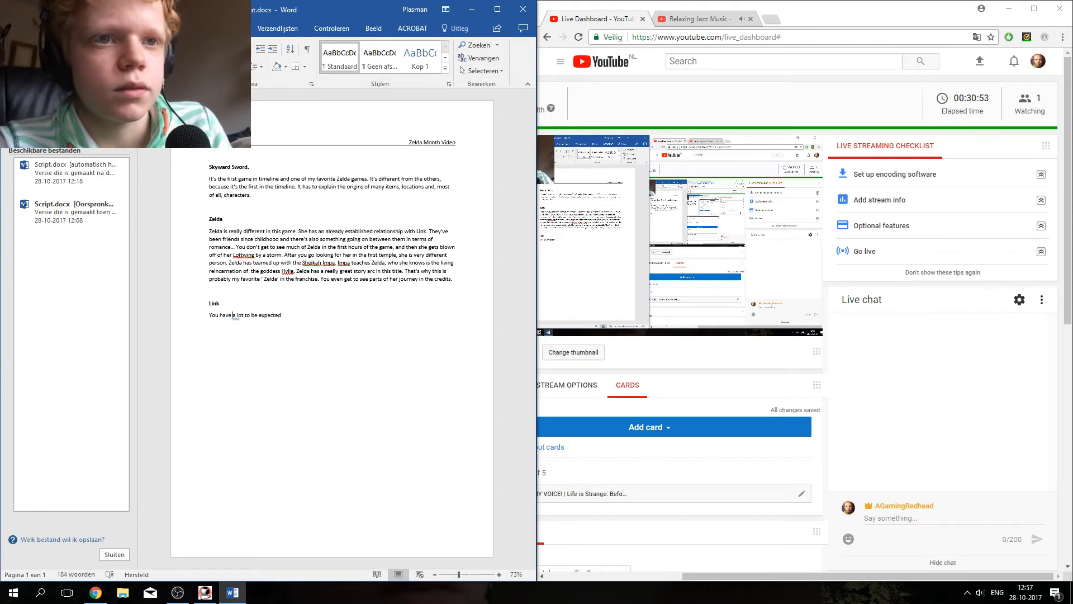
Step: Replace the opening words "You have" of the Link paragraph with "There is", keeping "a lot to be expected"
drag(233, 314, 219, 315)
key(BackSpace)
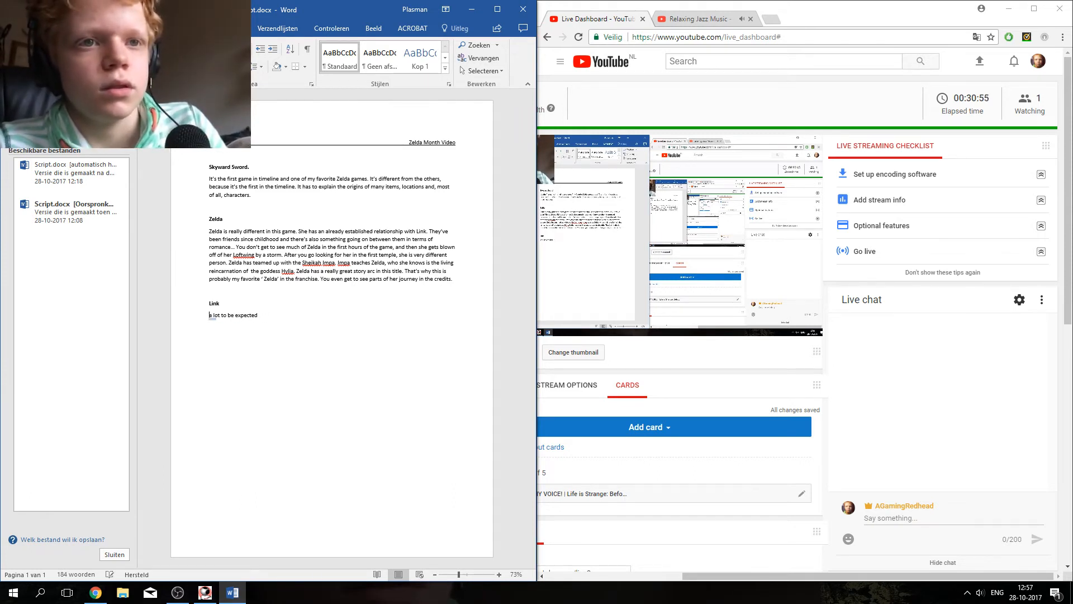
text(There is )
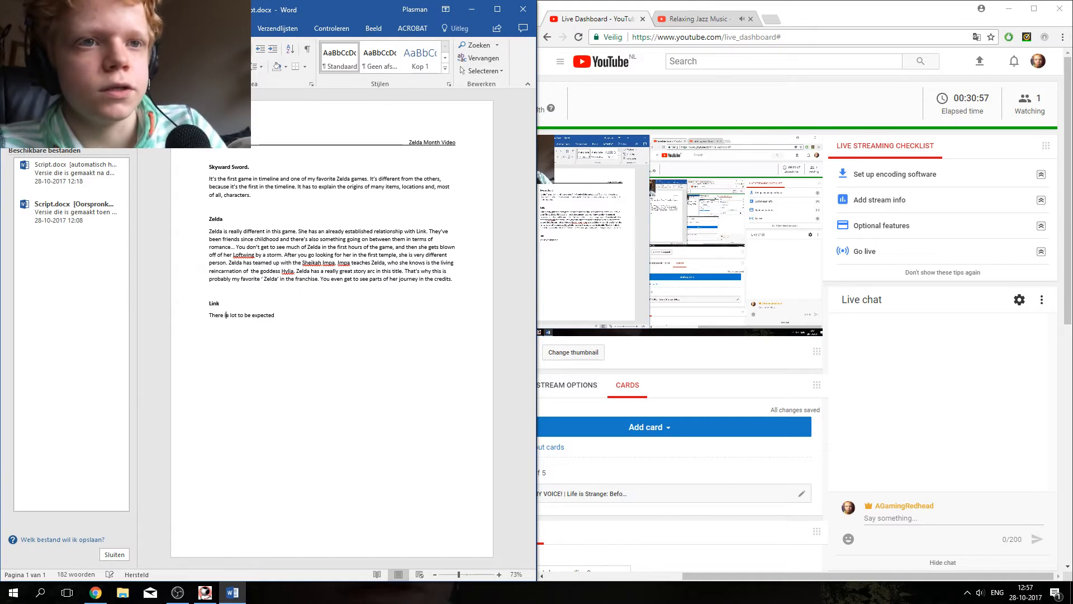
text(a)
key(End)
key(Return)
key(Return)
key(Return)
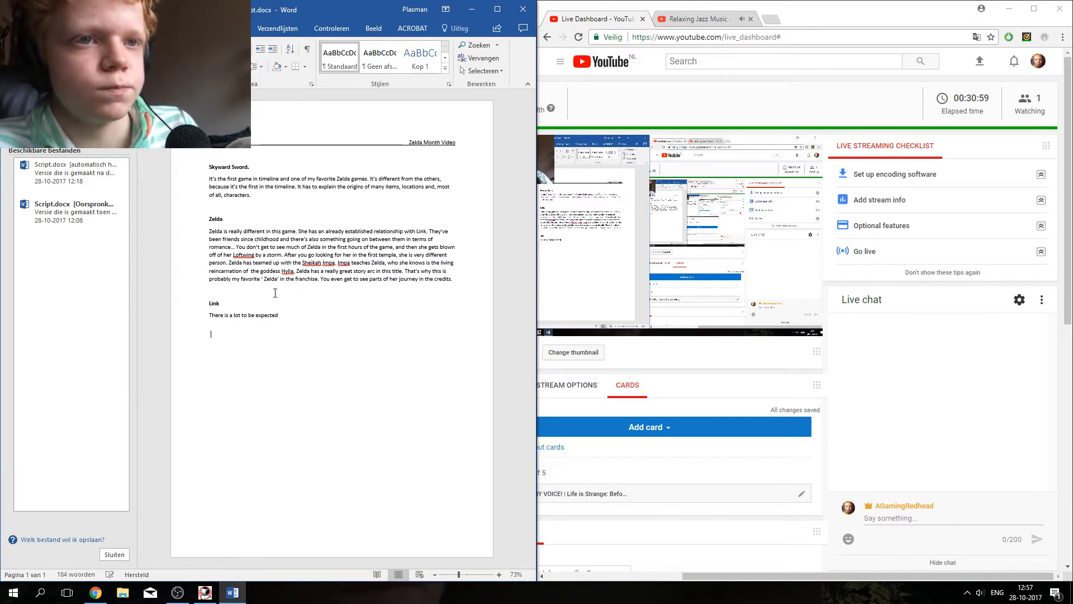
key(BackSpace)
key(BackSpace)
key(BackSpace)
Step: Continue the Link sentence with "when you're creating an 'origin' story", without a space after the opening quote of 'origin'
text(whe)
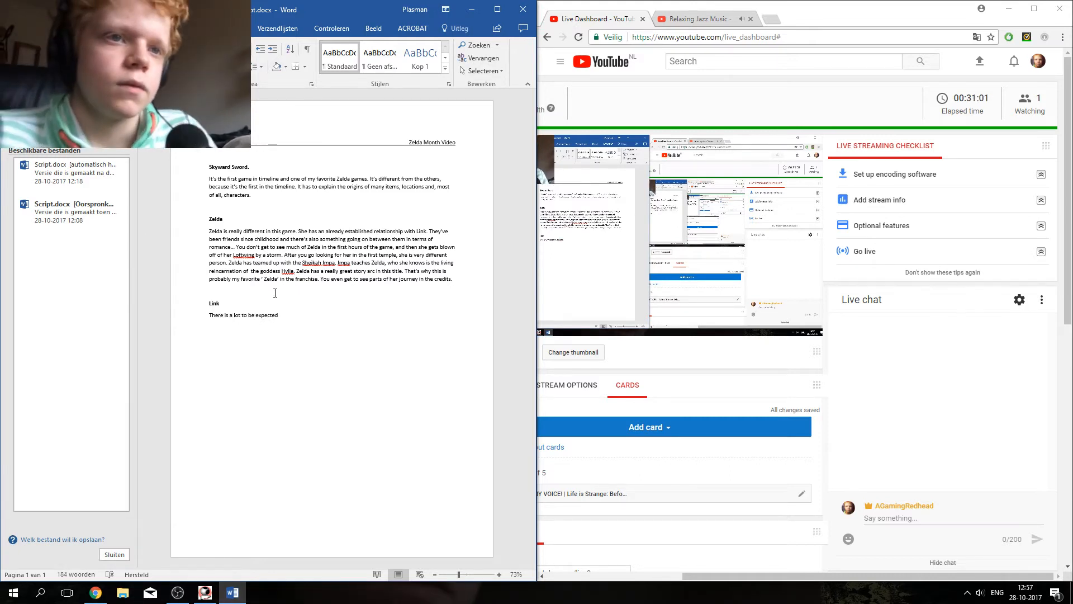
text(n y)
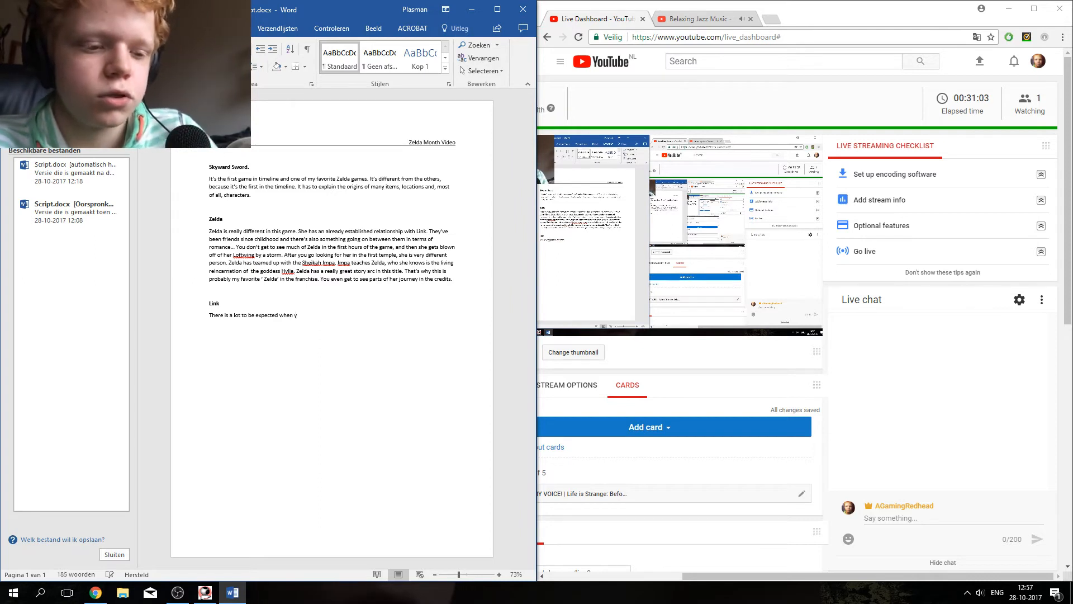
text(ou're c)
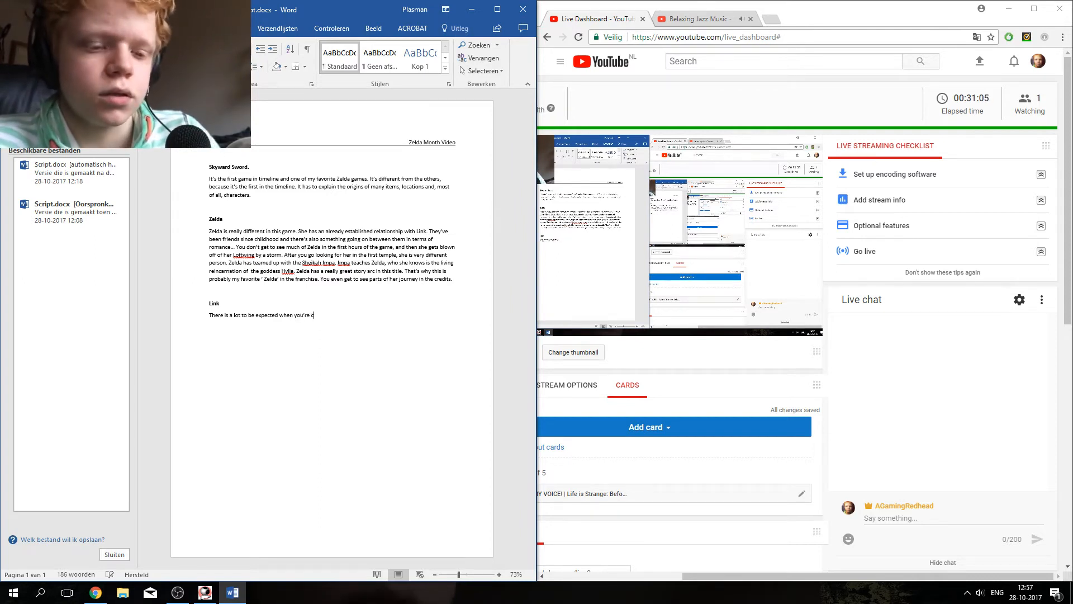
text(reating)
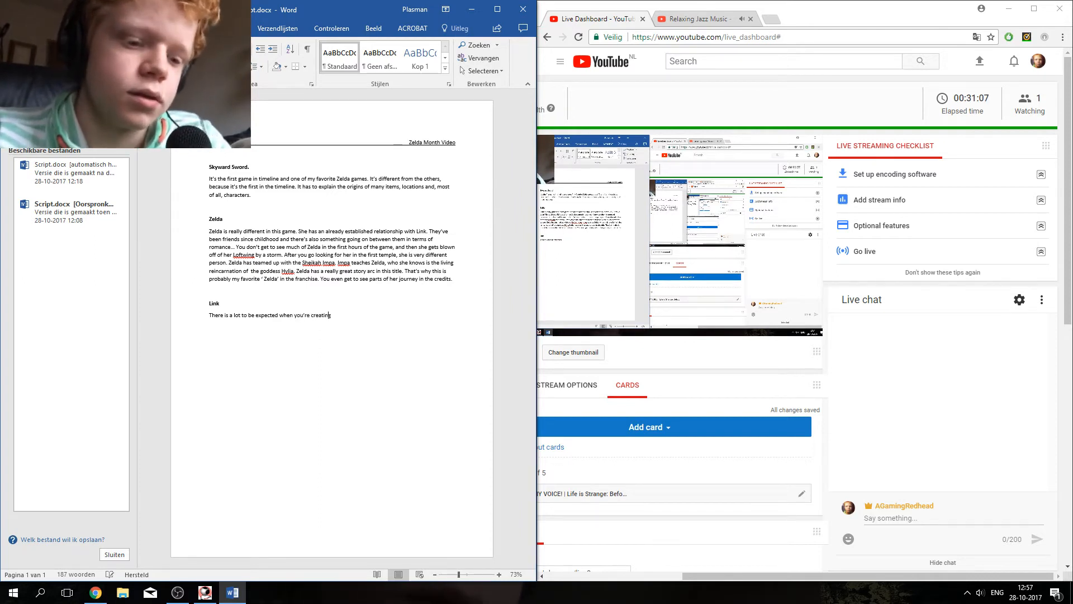
text( an)
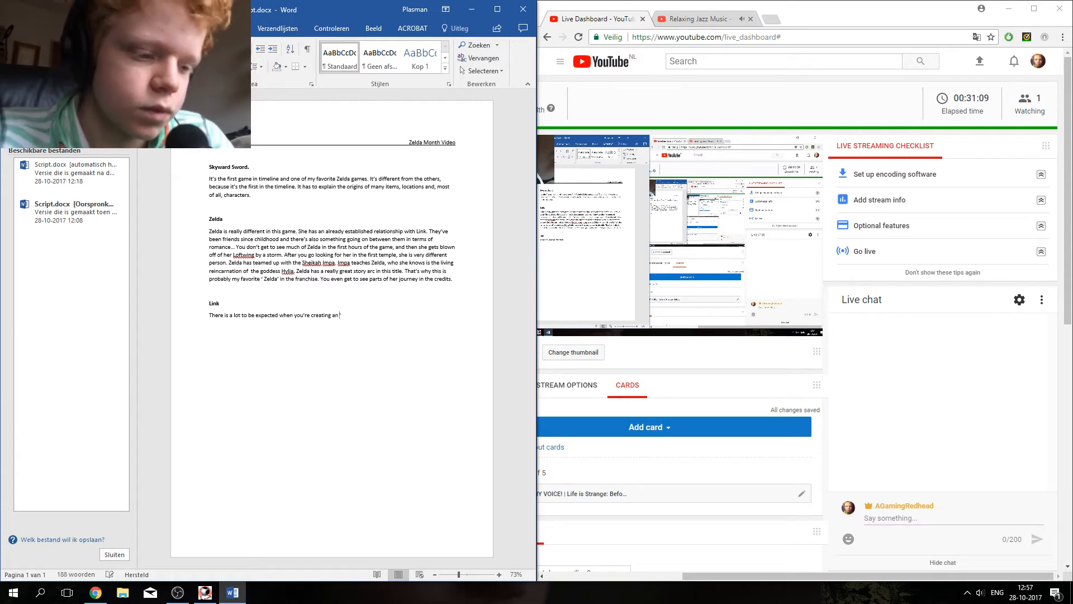
text( ' origin)
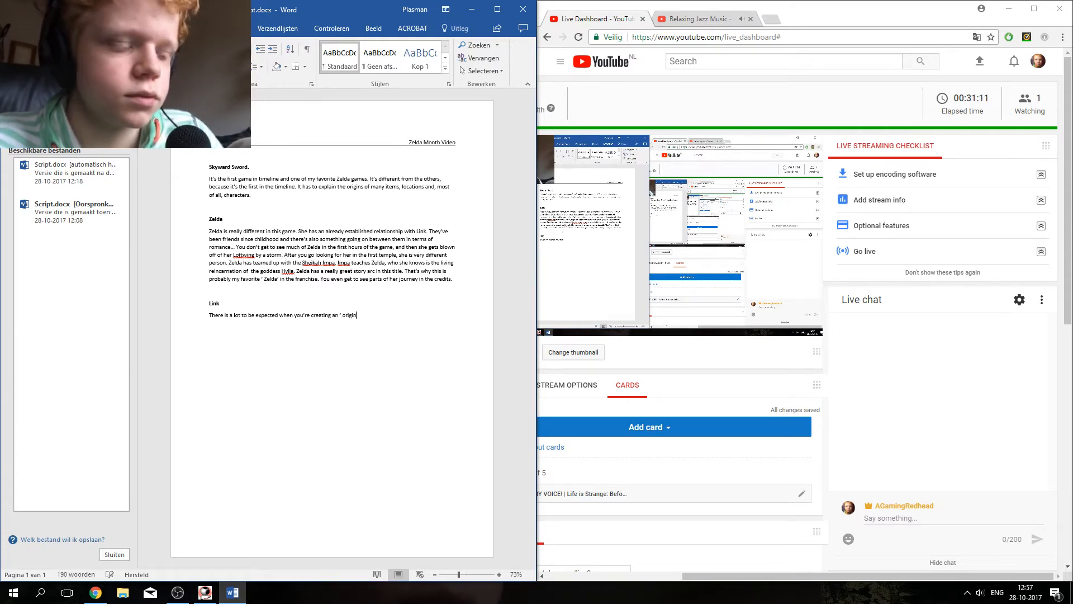
text(' )
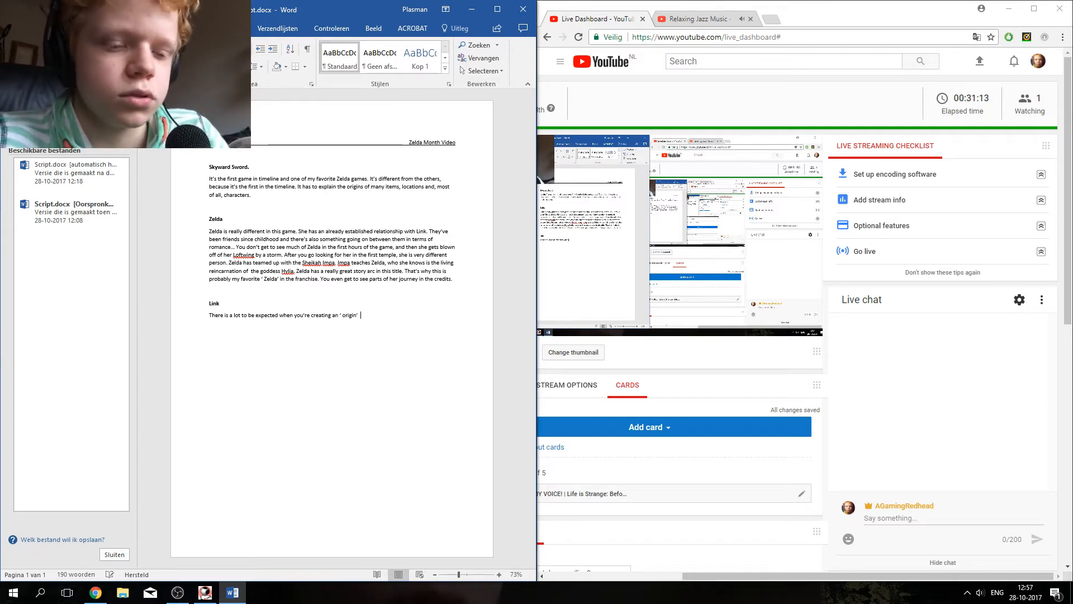
text(story)
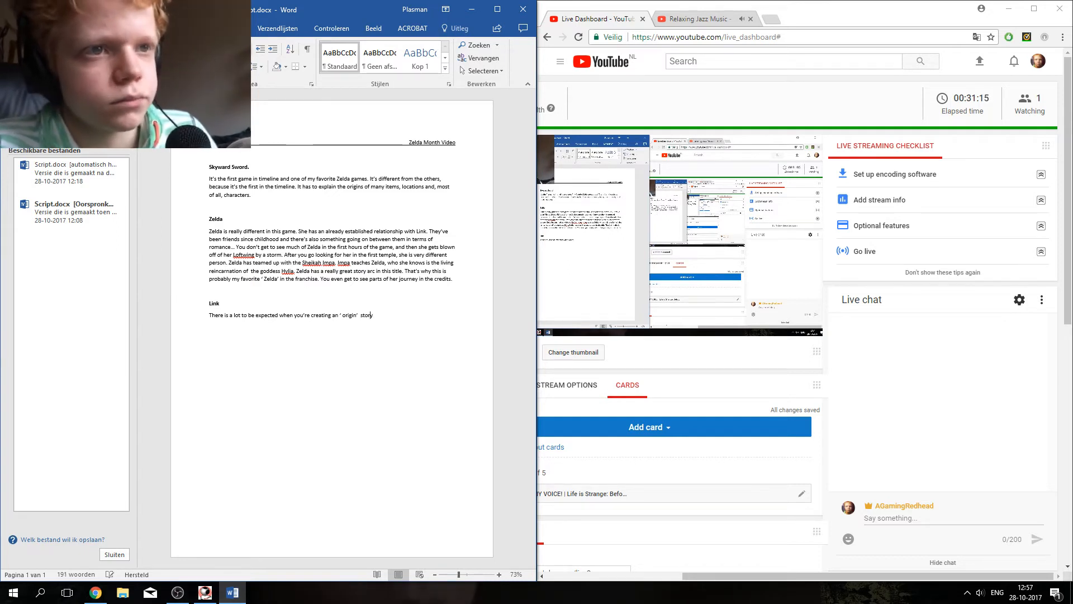
click(343, 315)
key(BackSpace)
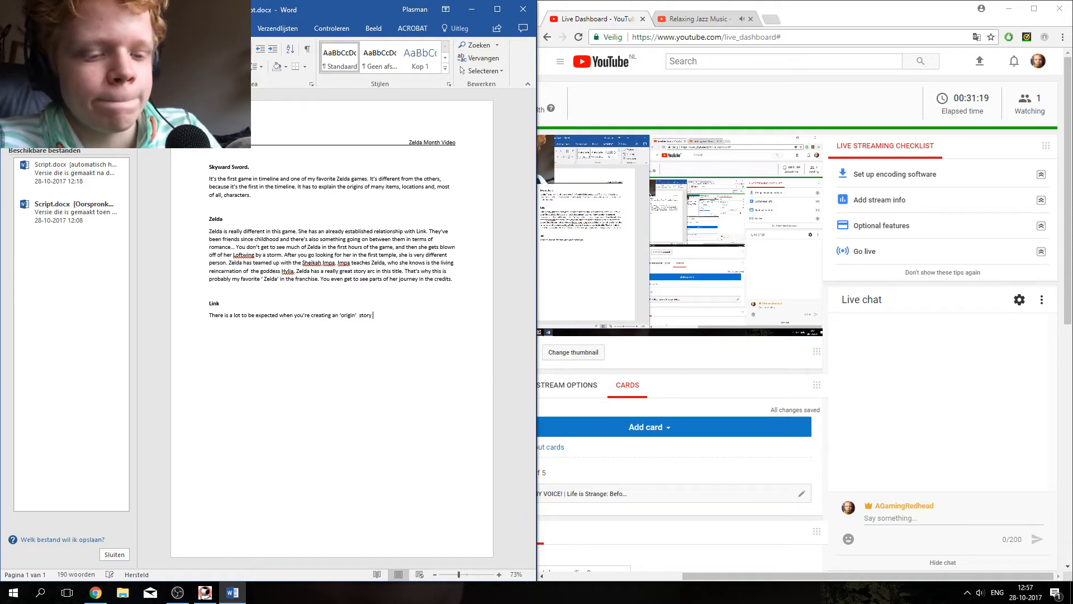
Step: Append "from the main character" to the end of the Link sentence
text(from th)
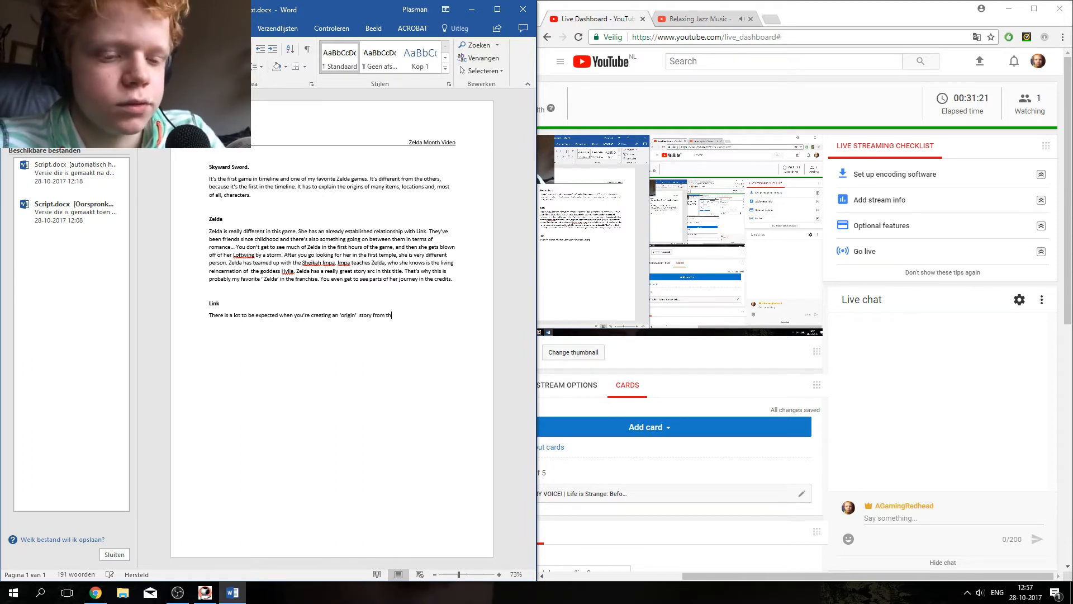
text(e main )
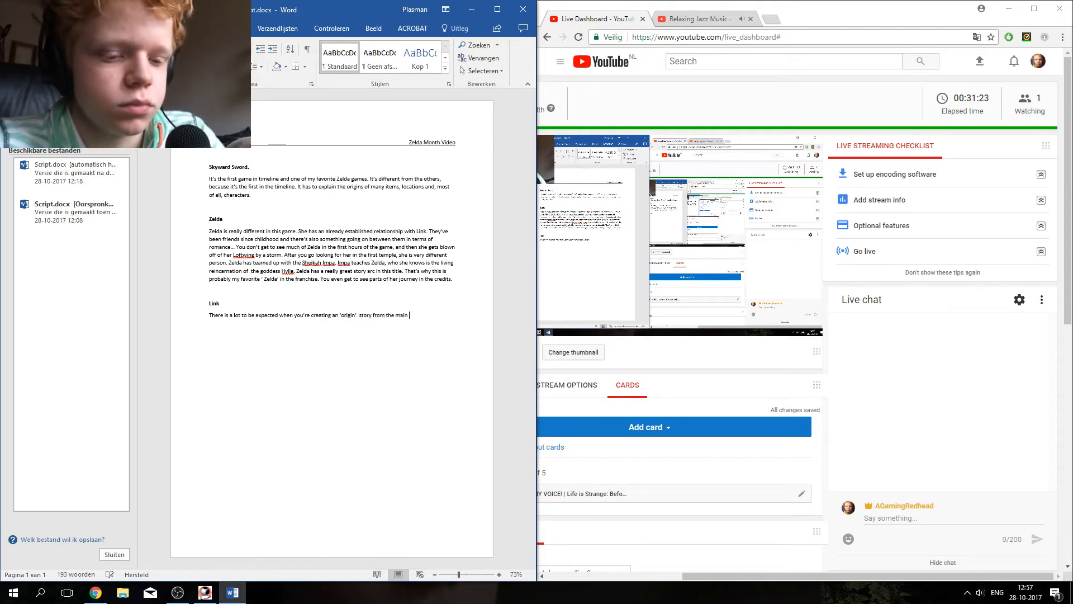
text(charac)
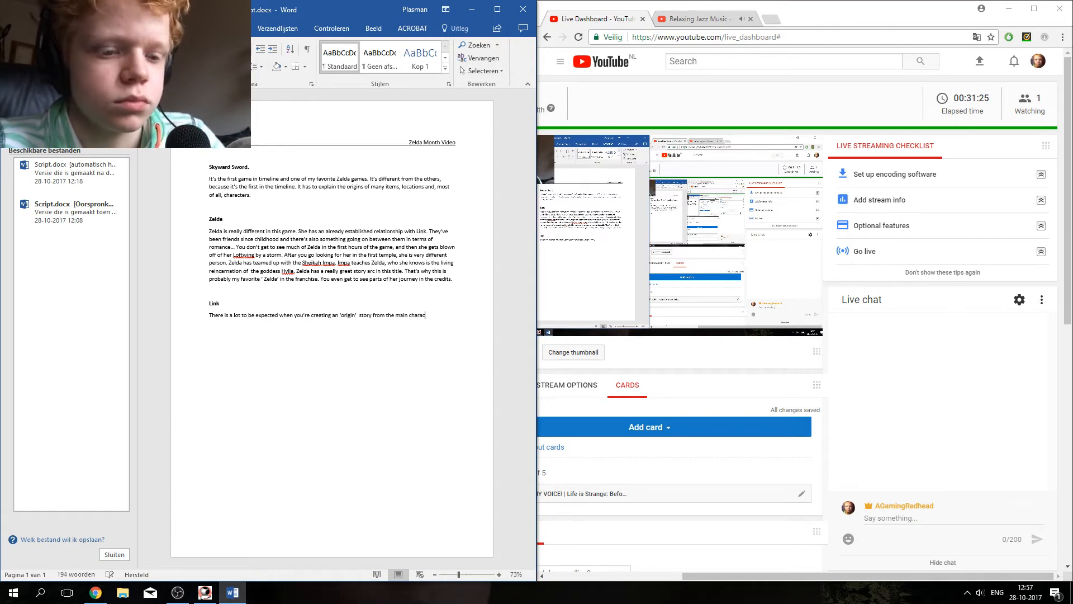
text(ter)
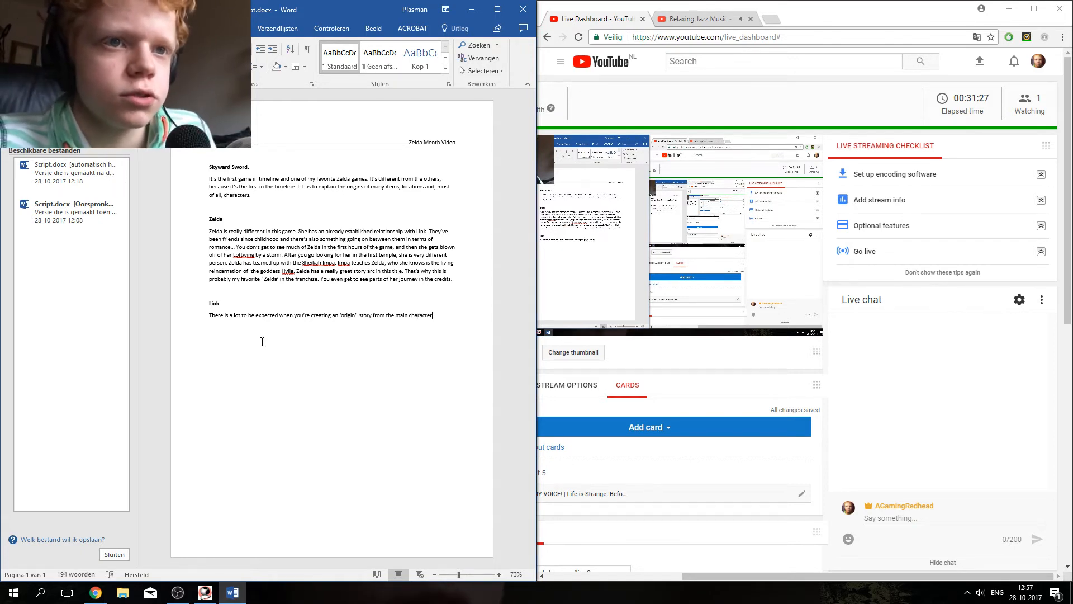
Step: Move "from the main character" to directly after "expected", and tidy the sentence's end to "'origin' story." with single spacing
drag(432, 317, 278, 323)
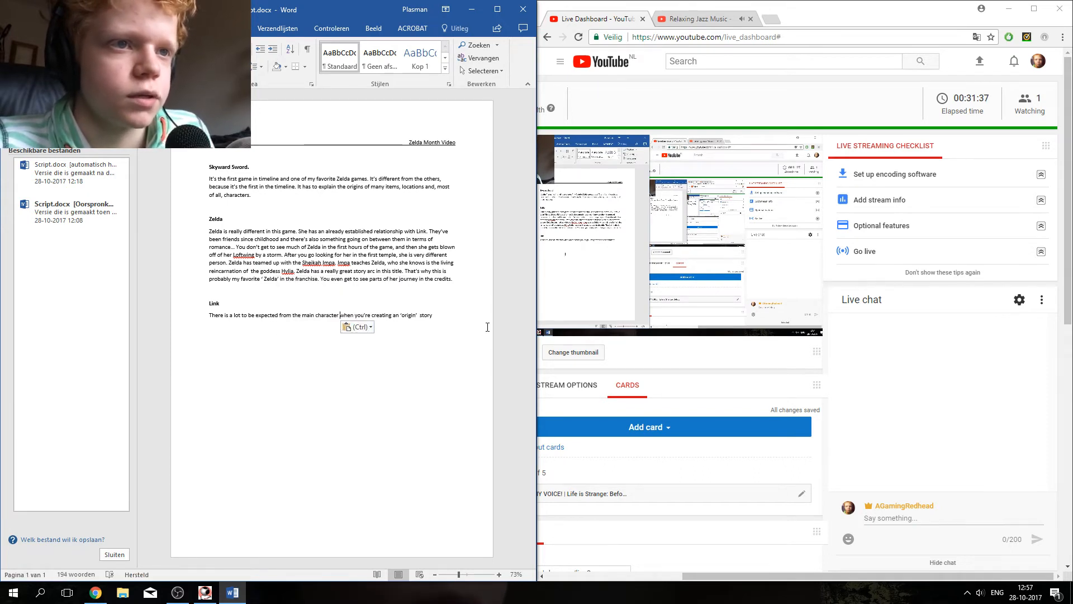
key(BackSpace)
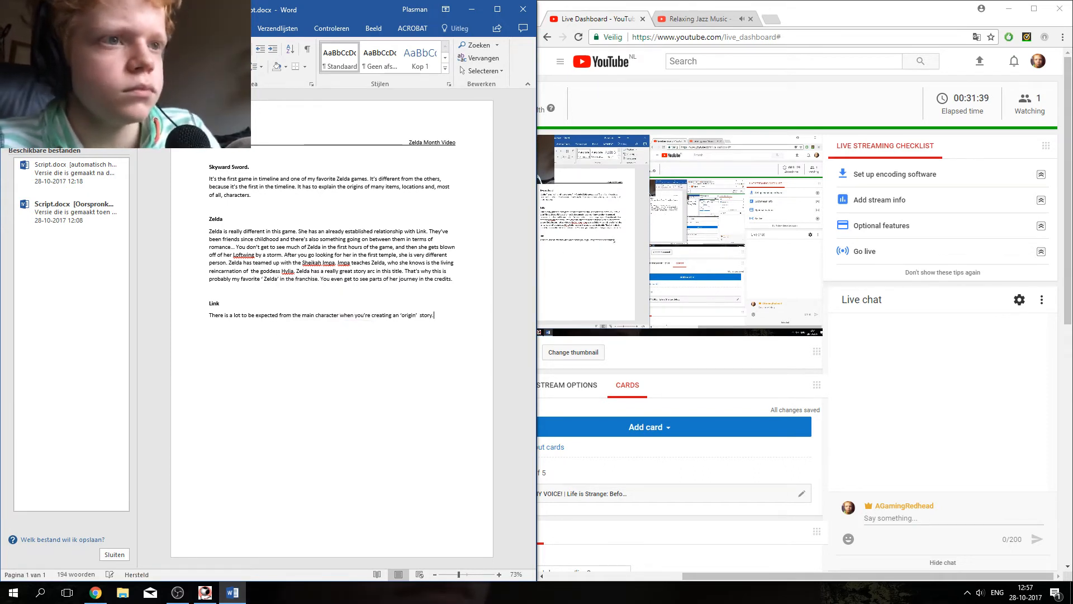
key(BackSpace)
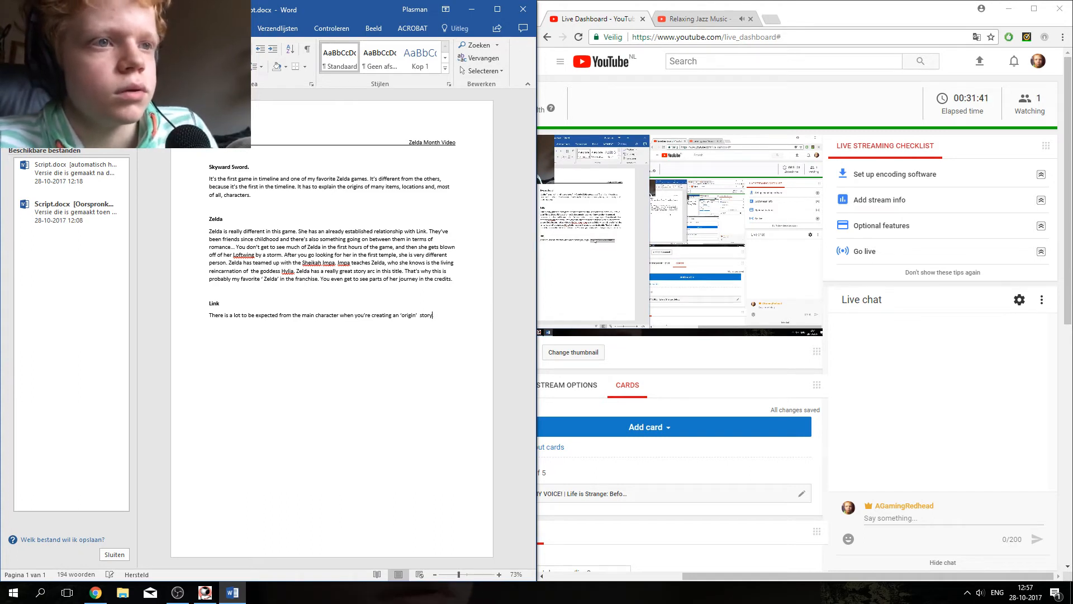
text(O)
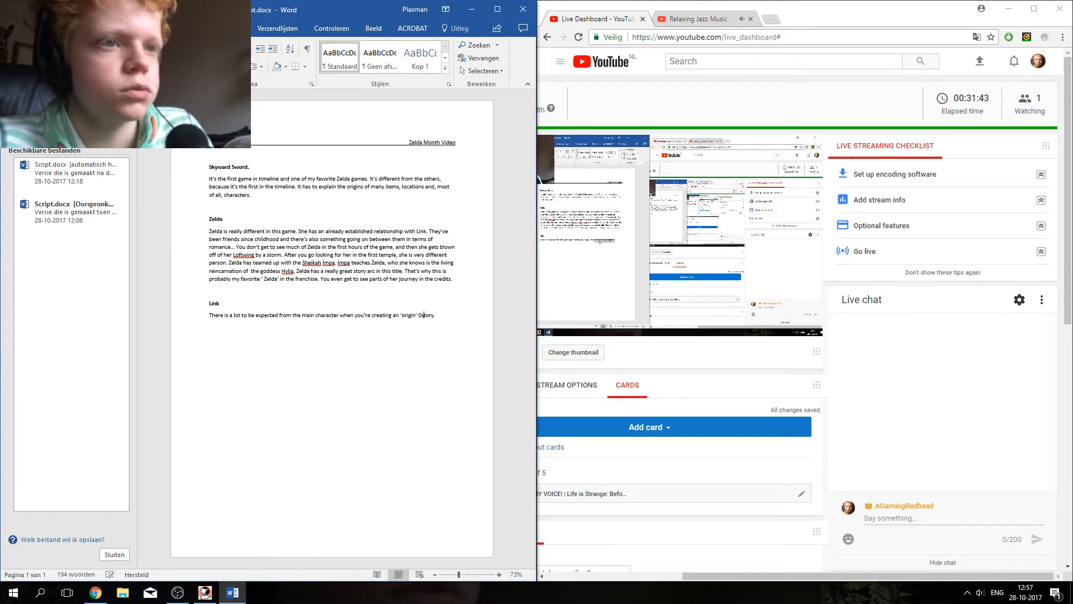
key(BackSpace)
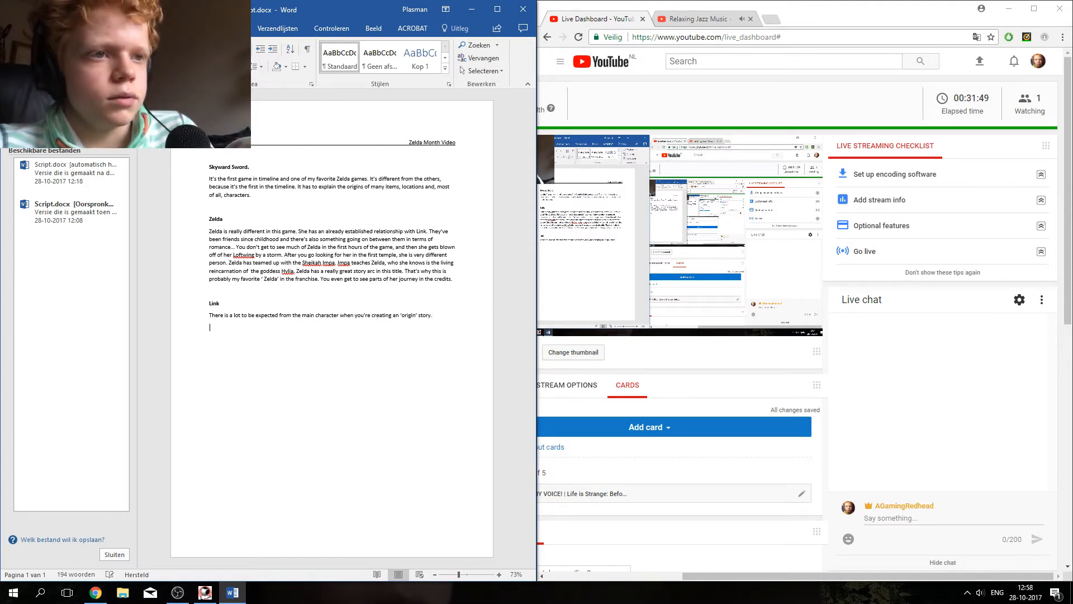
key(Return)
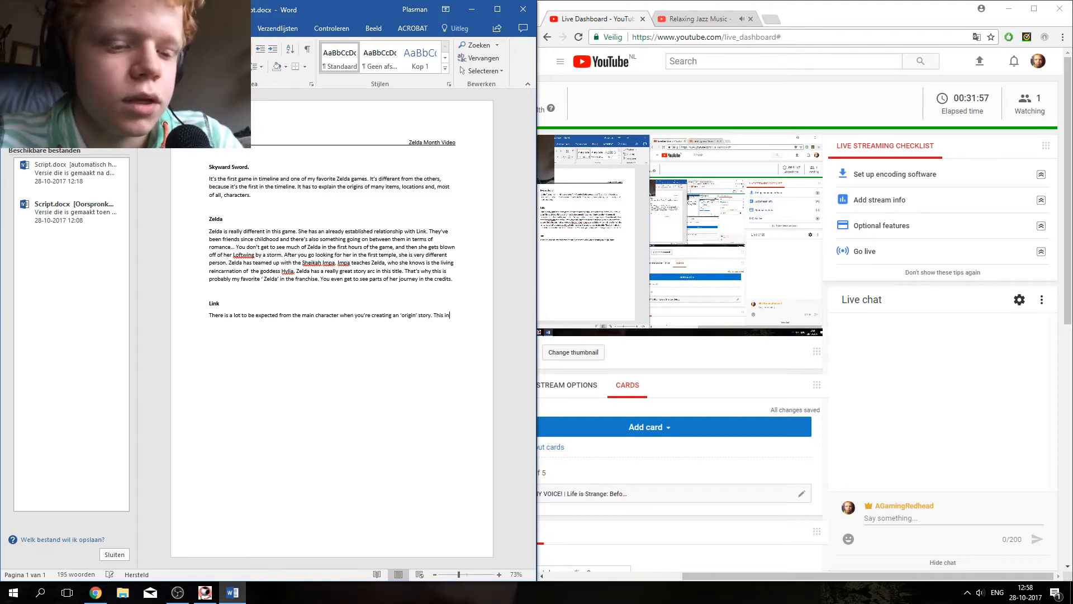
text(c)
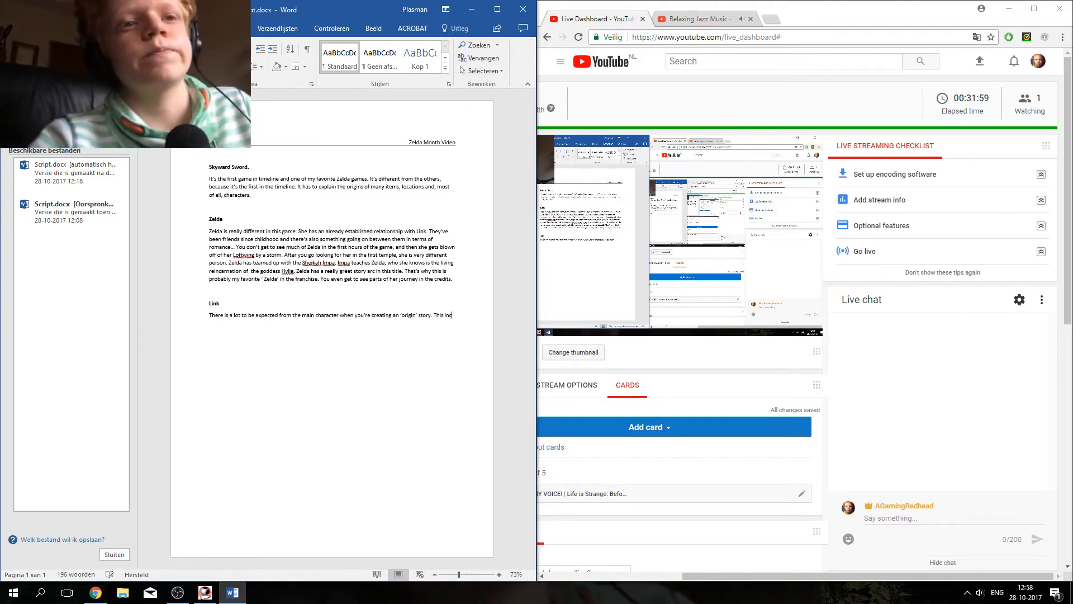
key(BackSpace)
key(BackSpace)
key(BackSpace)
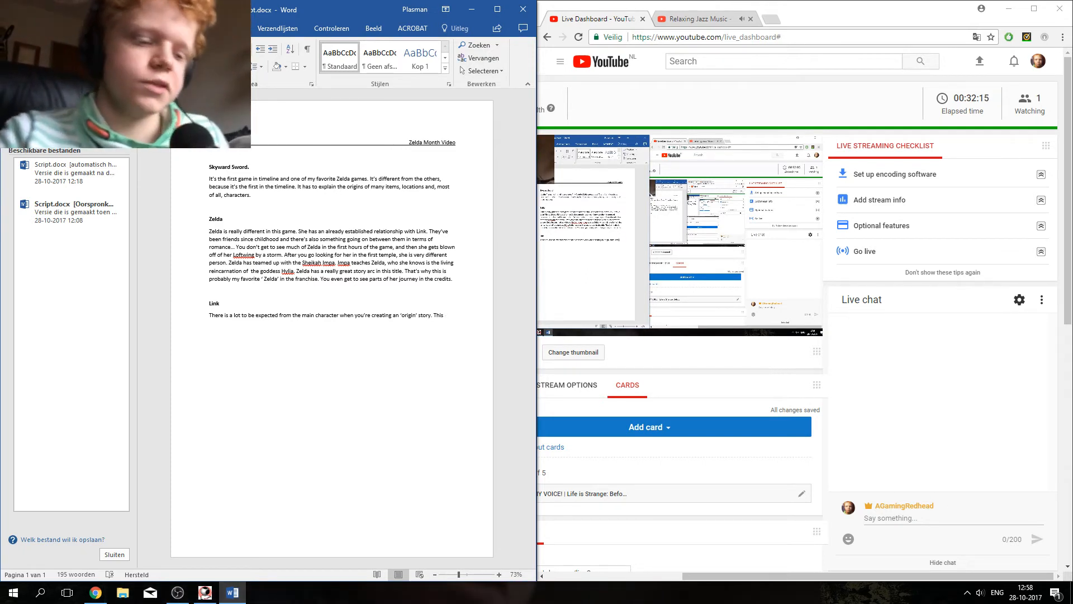
Step: Follow the first Link sentence with "This is the OG Link, so it has to show a different sort of awakening"
text(the)
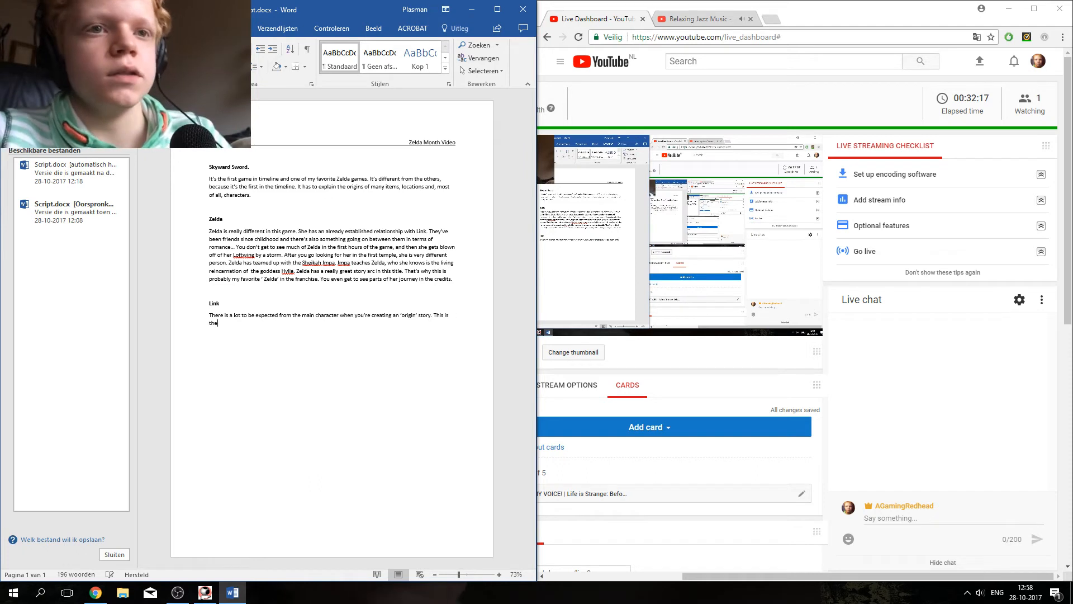
text( OG Link)
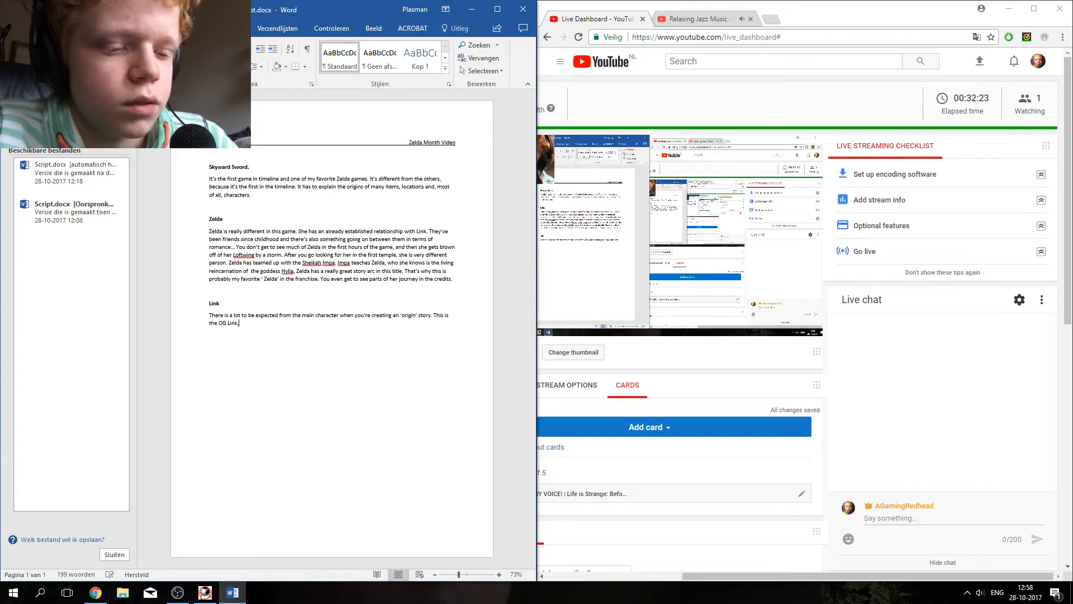
text(, so it has)
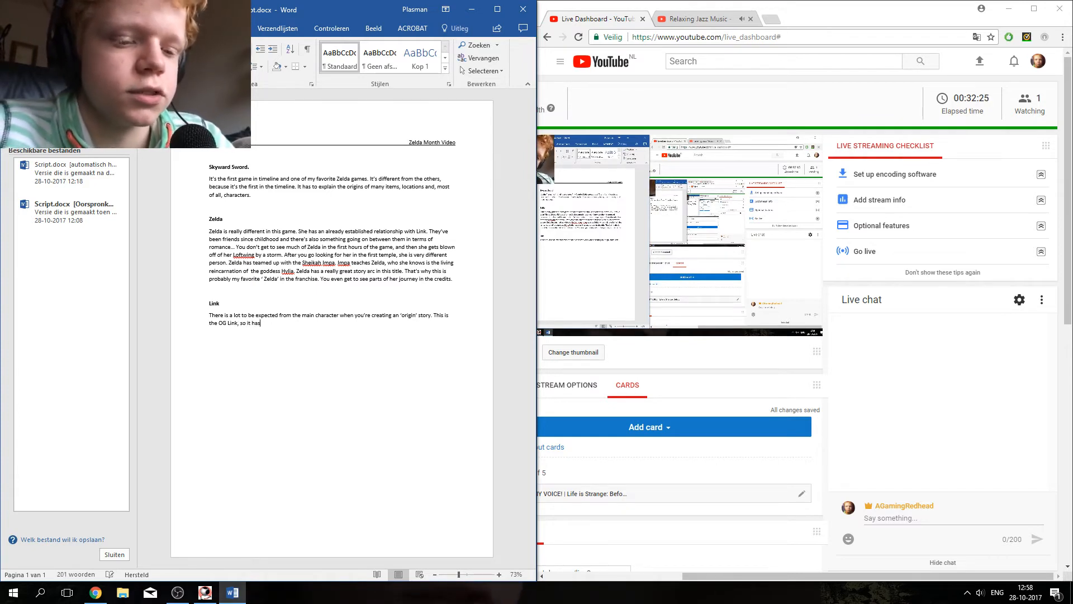
text( to show a d)
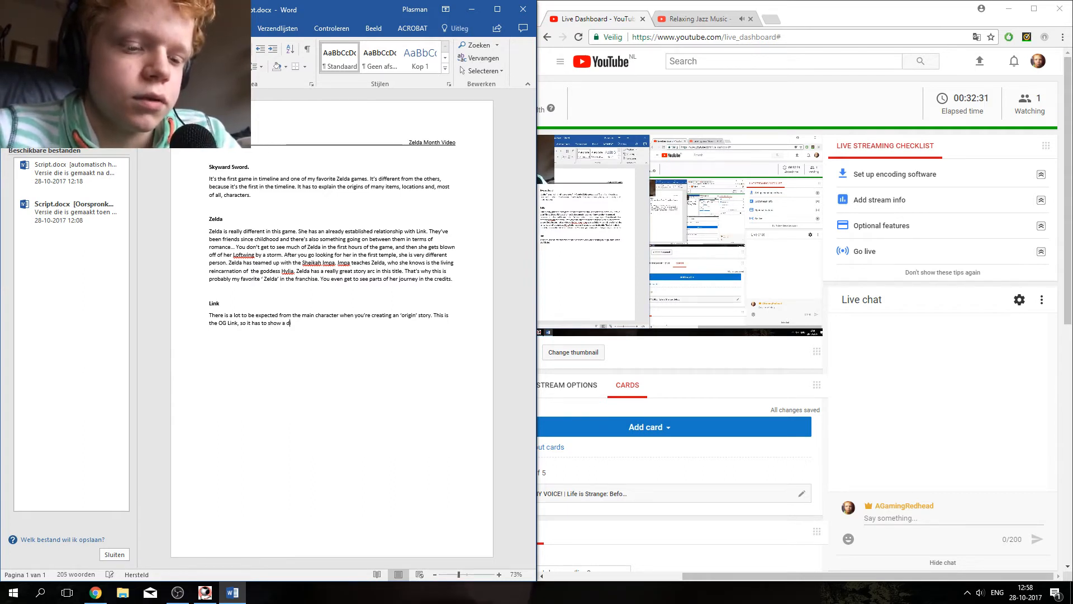
text(ifferent)
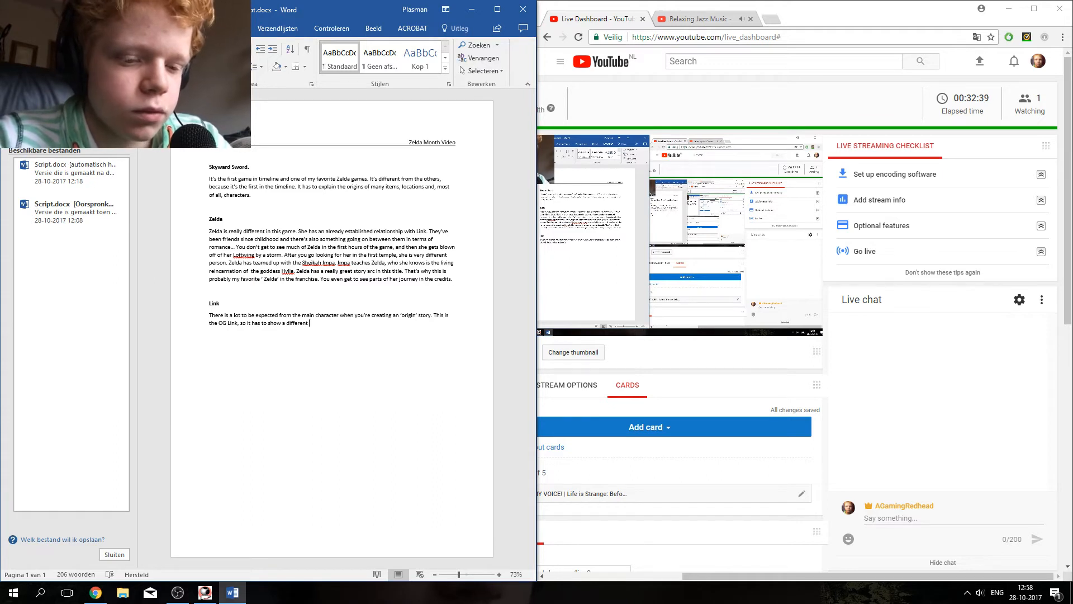
text( s)
text(ort ogf)
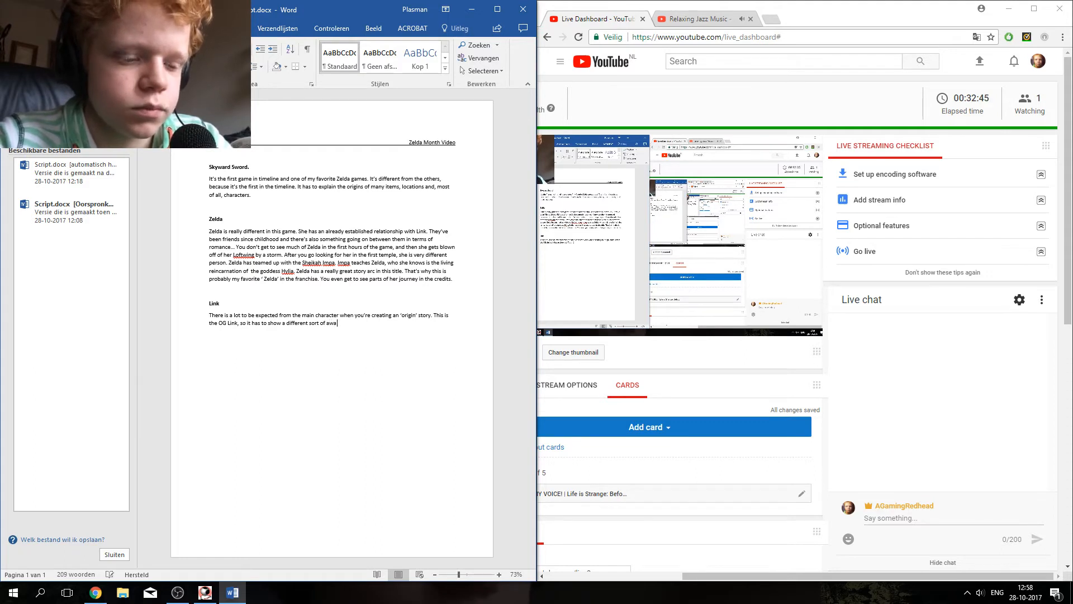
text( awakening )
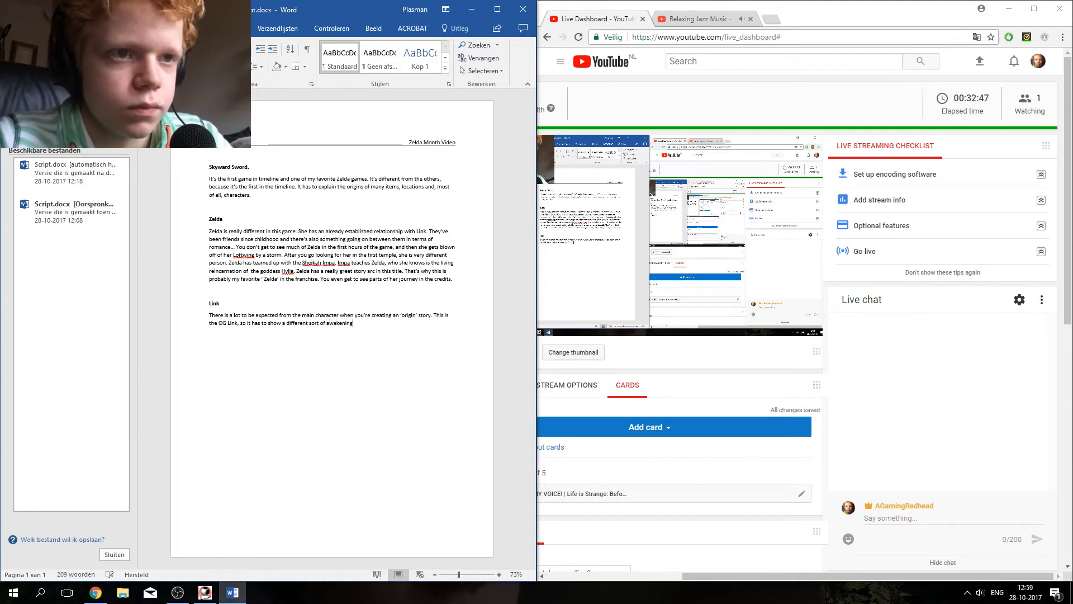
Step: Continue the second Link sentence after "awakening" with ", which is a keyword for this game, because"
text(wh)
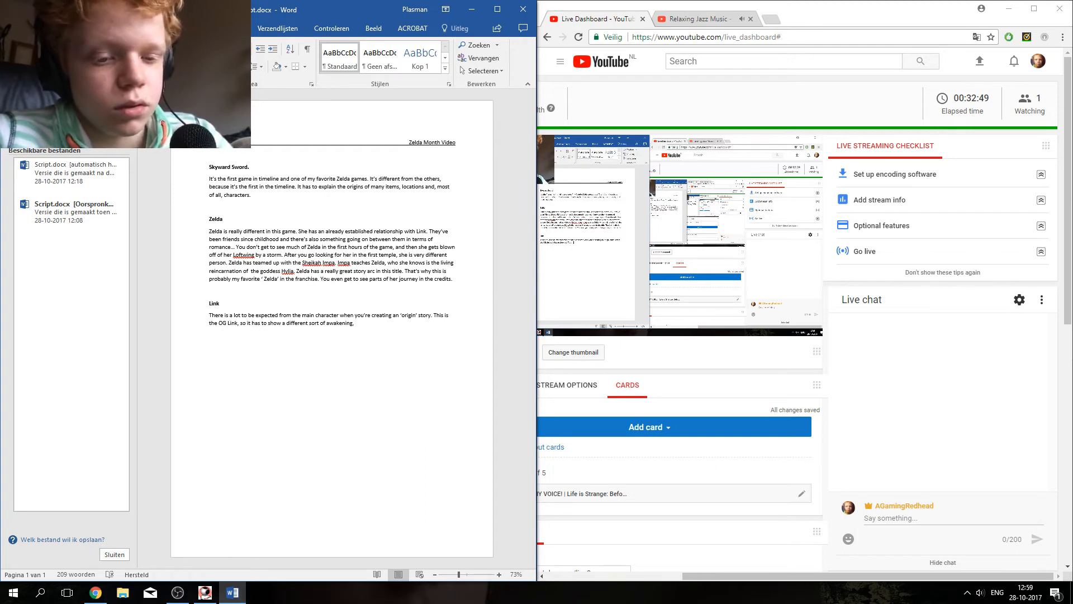
text(ich )
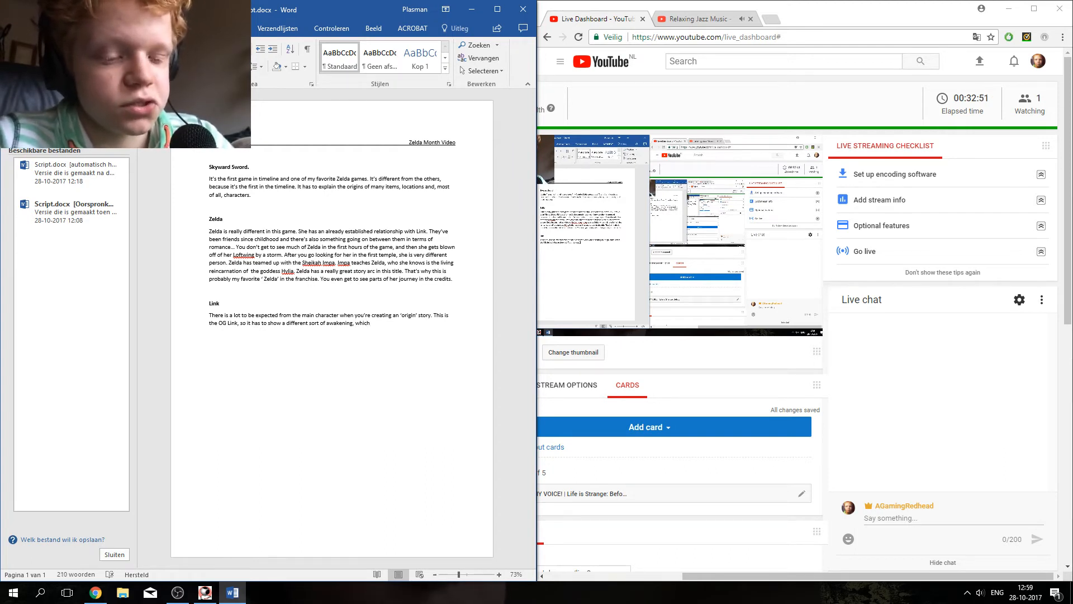
text(is)
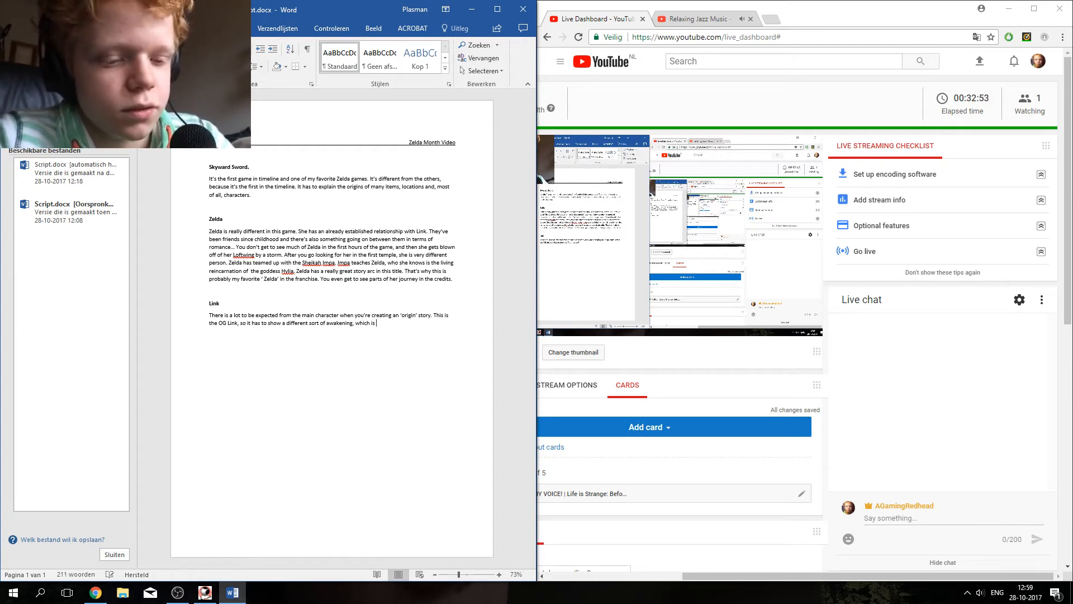
text( ve)
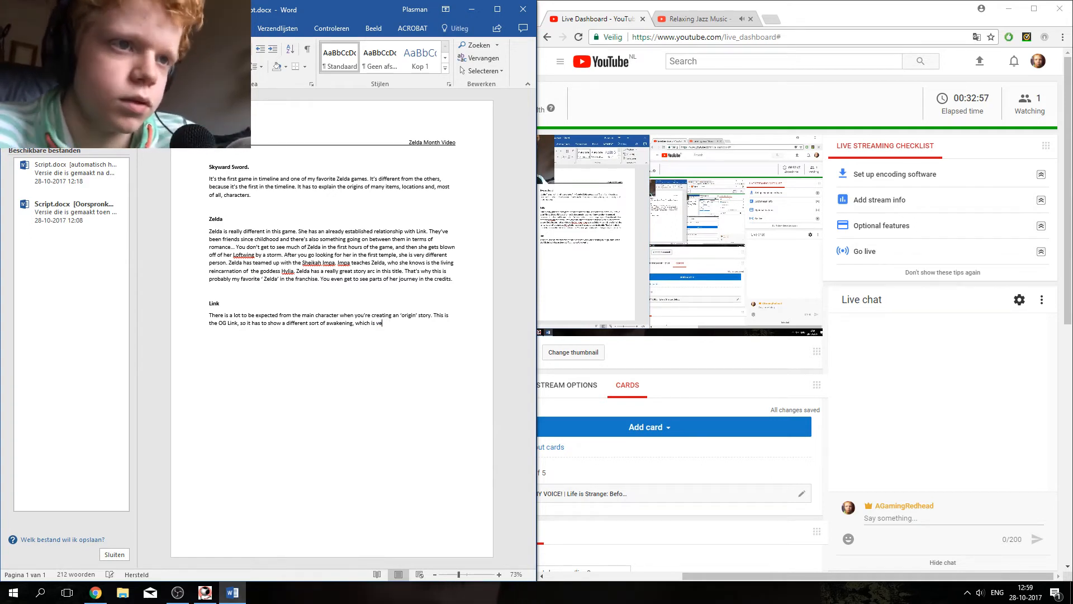
text(rya)
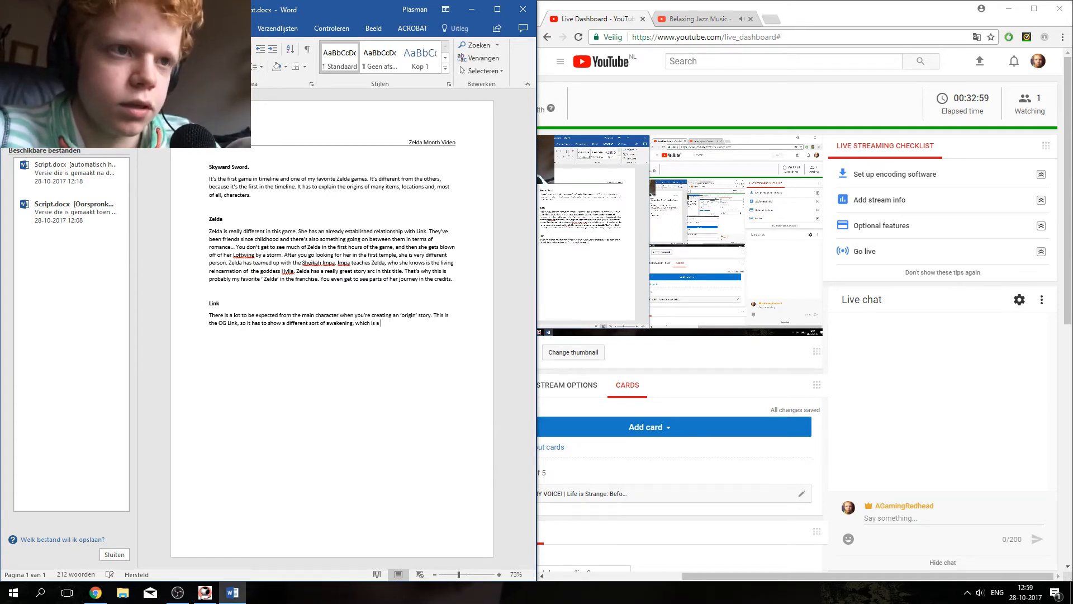
text( keywor)
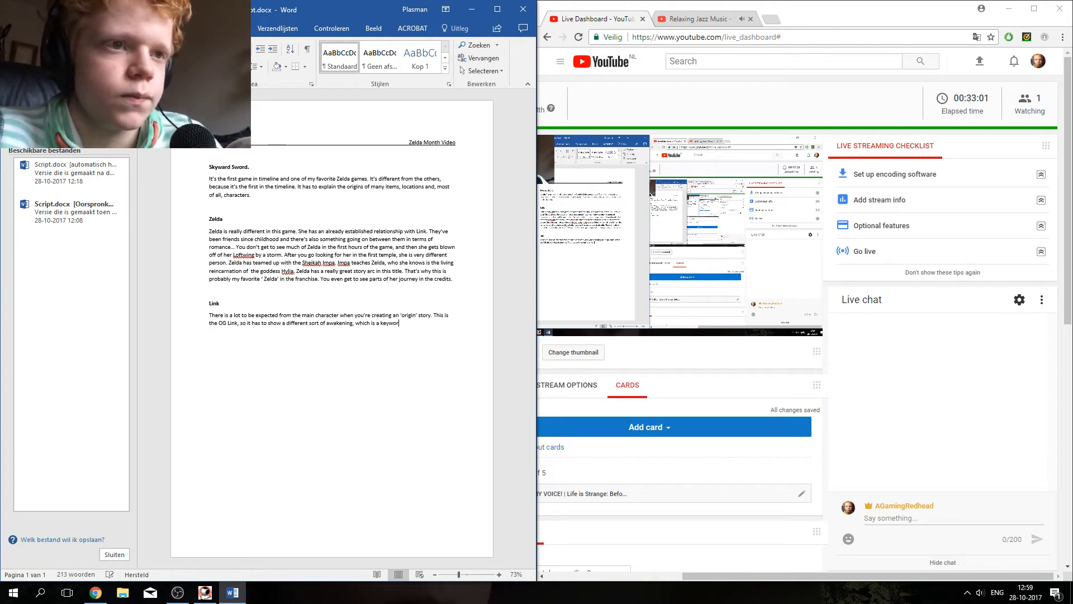
text(d for th)
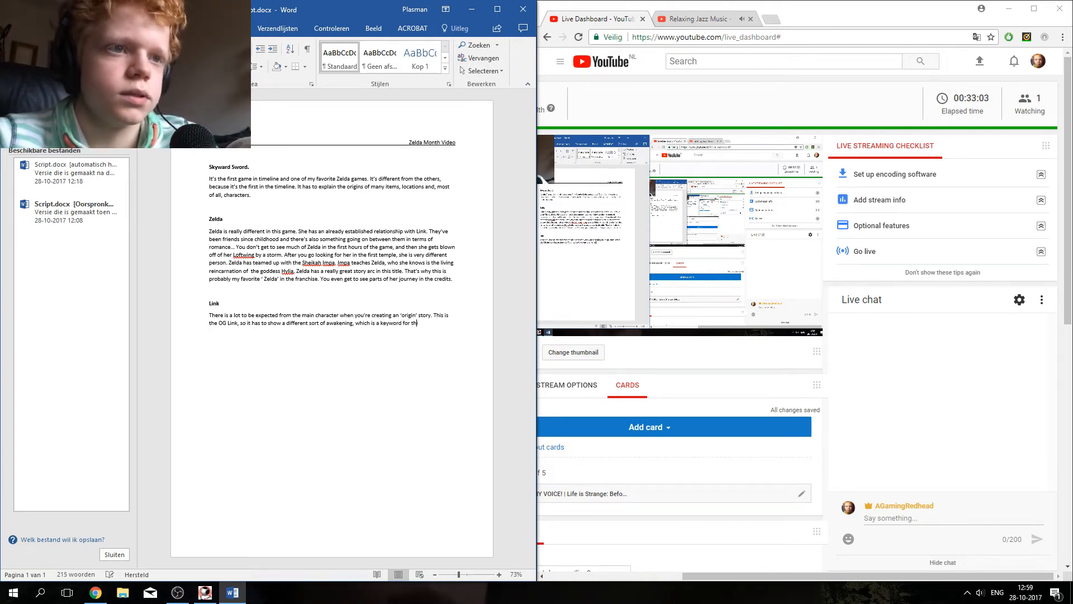
text(is ga)
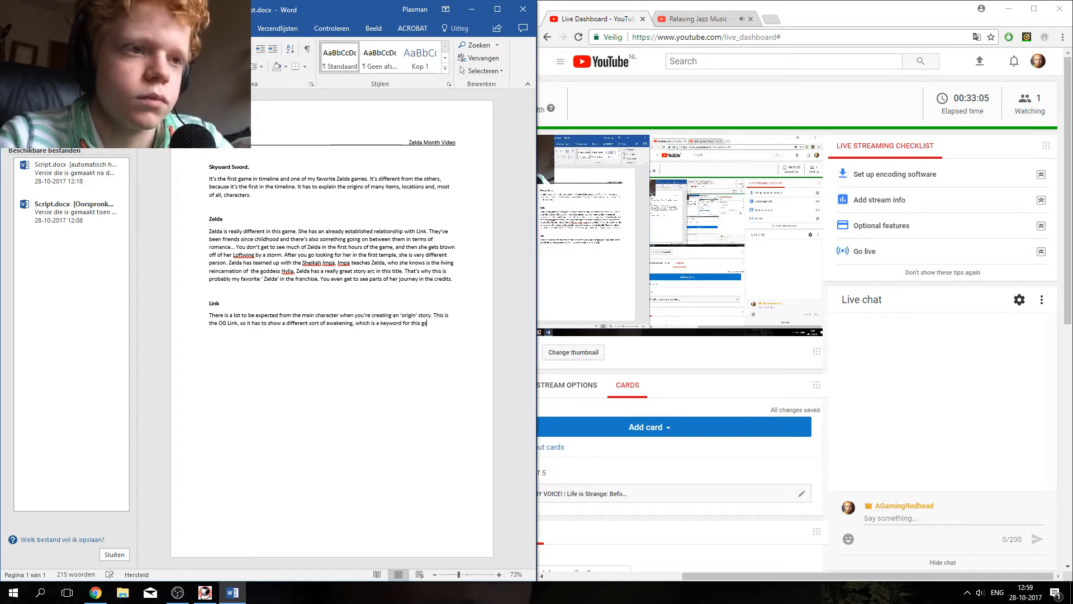
text(me)
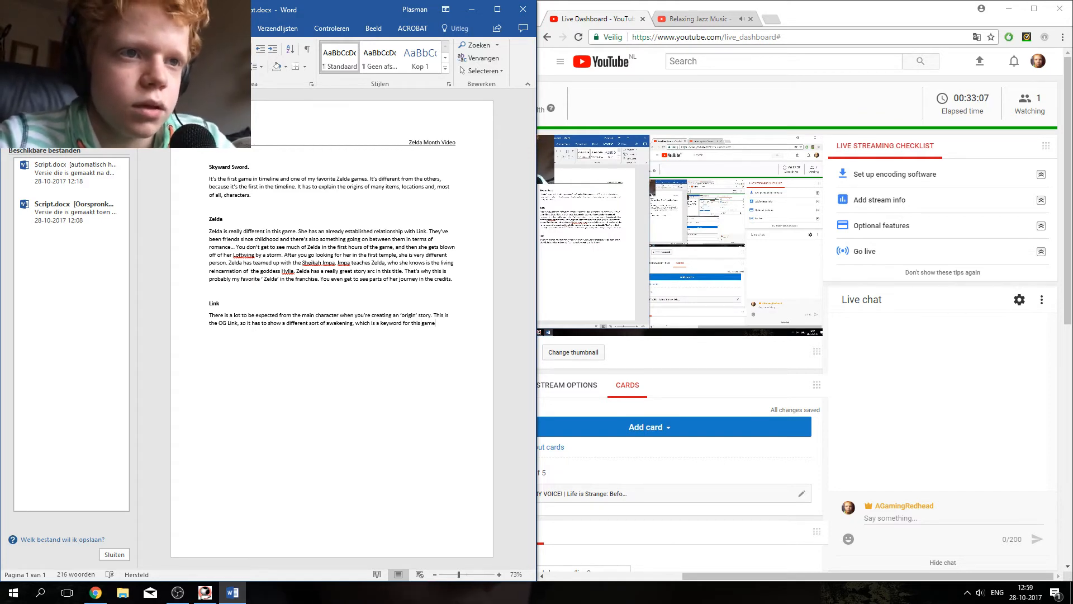
text(, )
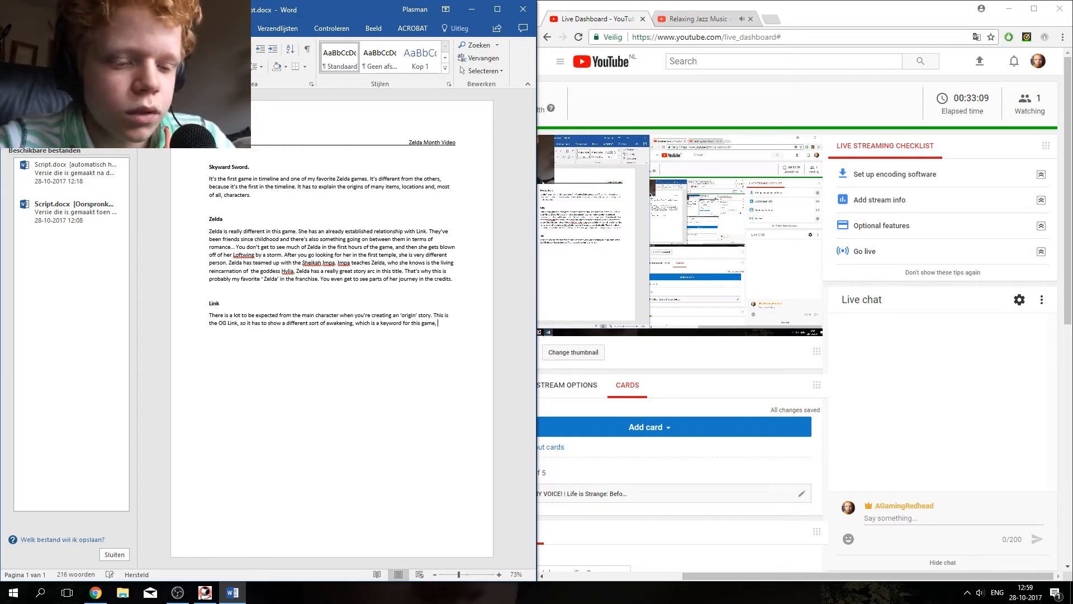
text(because)
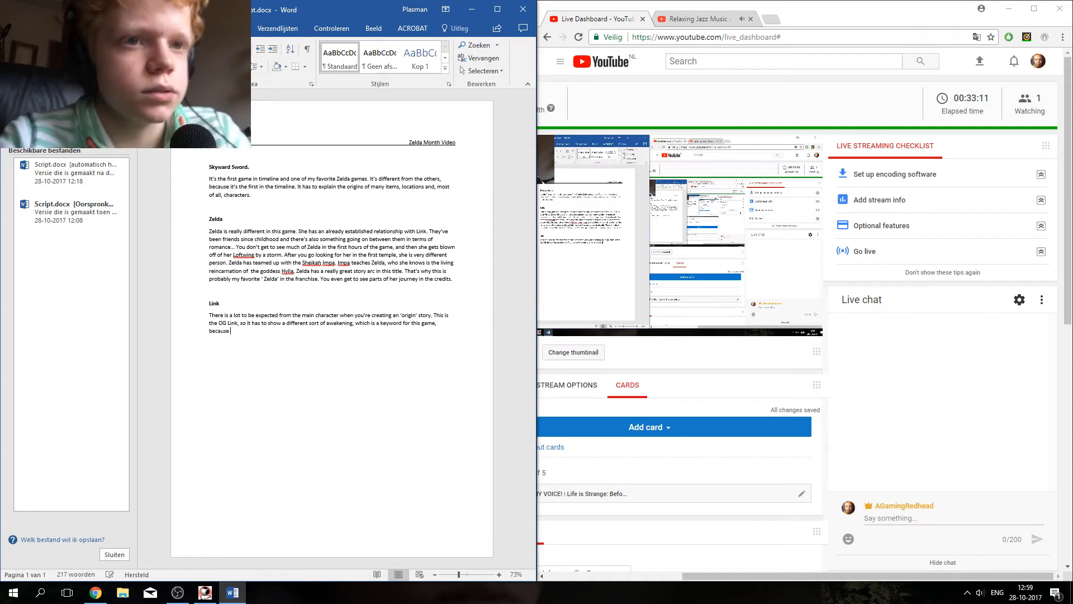
Step: Put "which is a keyword for this game" in parentheses, removing the comma before it and the trailing ", because"
click(356, 322)
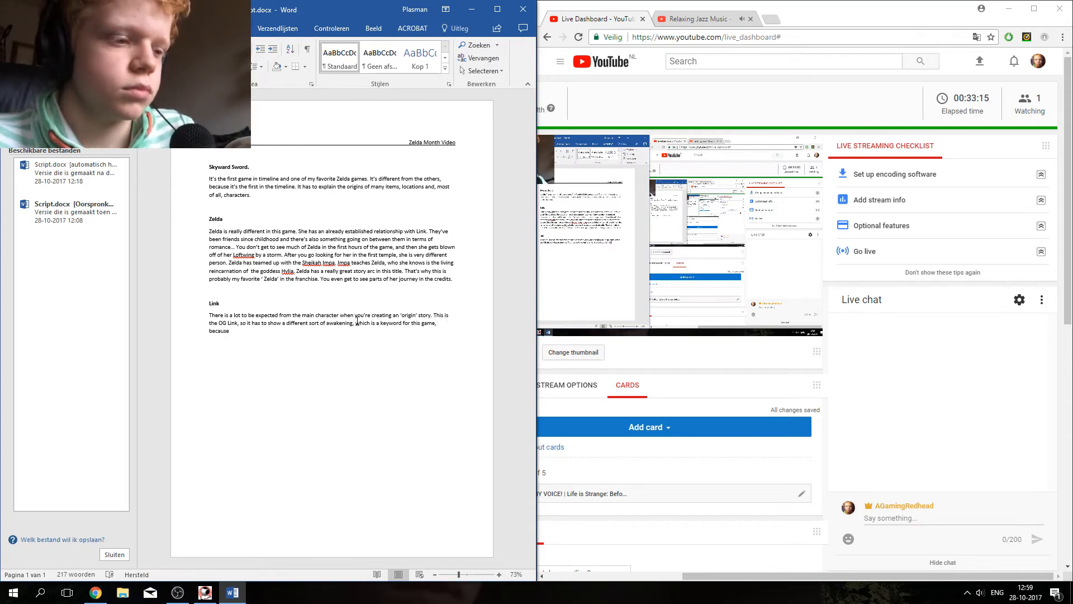
key(BackSpace)
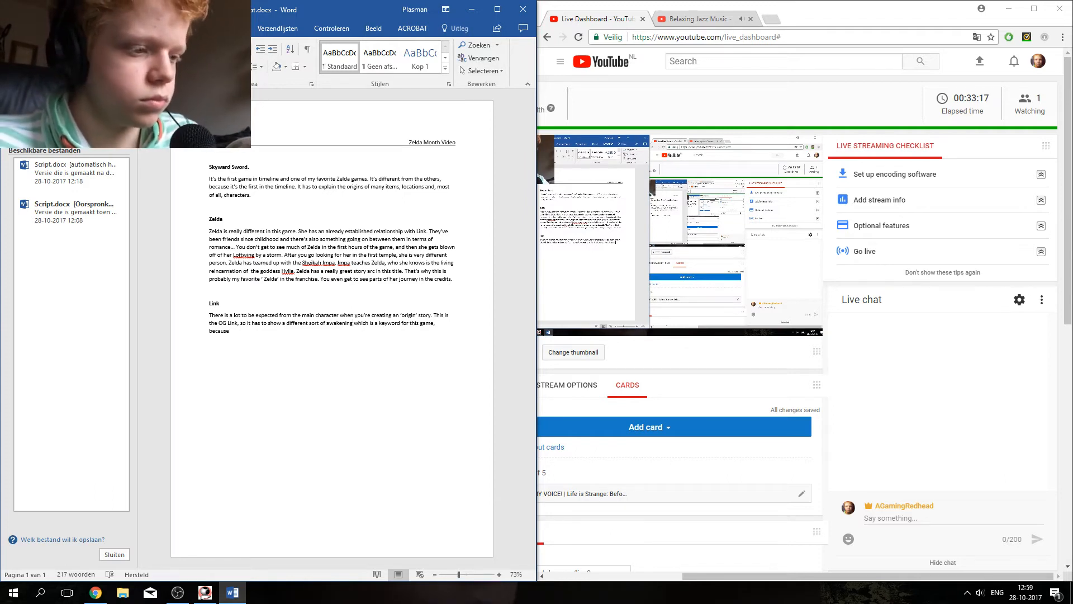
key(Delete)
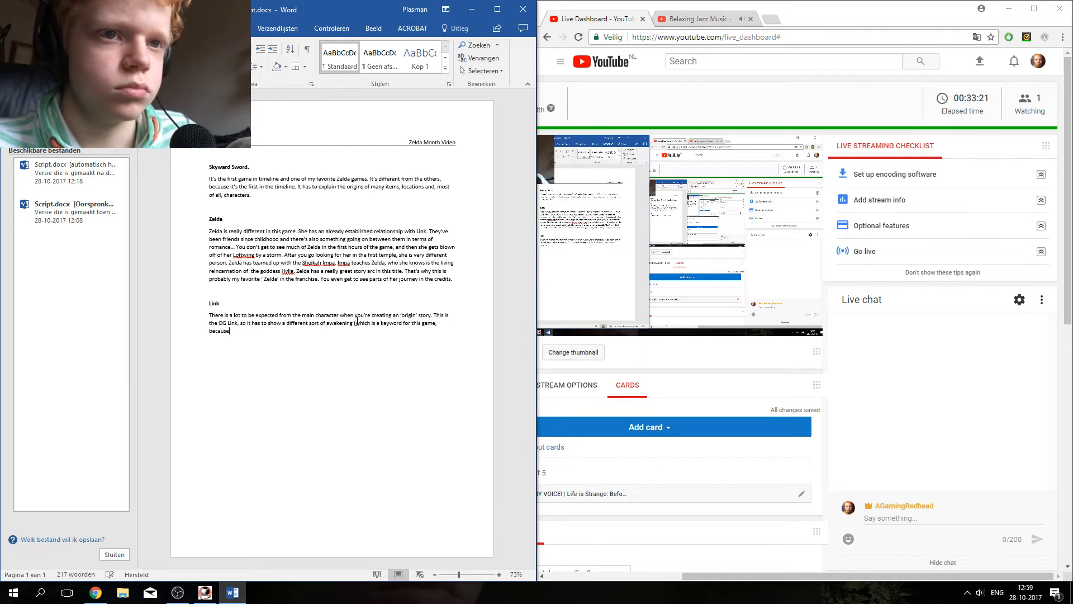
key(BackSpace)
key(BackSpace)
key(BackSpace)
key(BackSpace)
key(BackSpace)
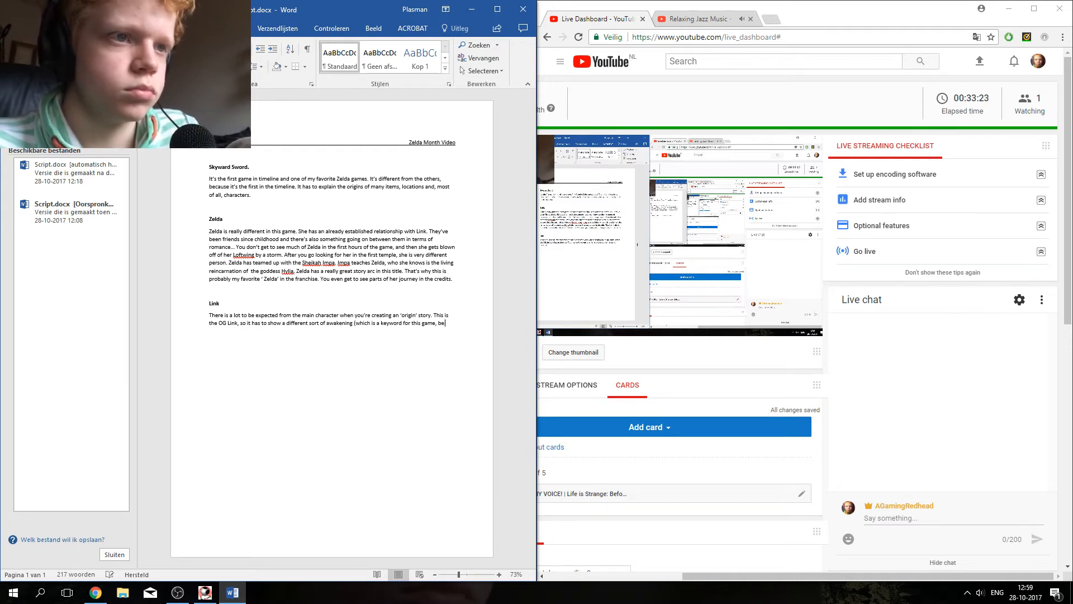
key(BackSpace)
key(BackSpace)
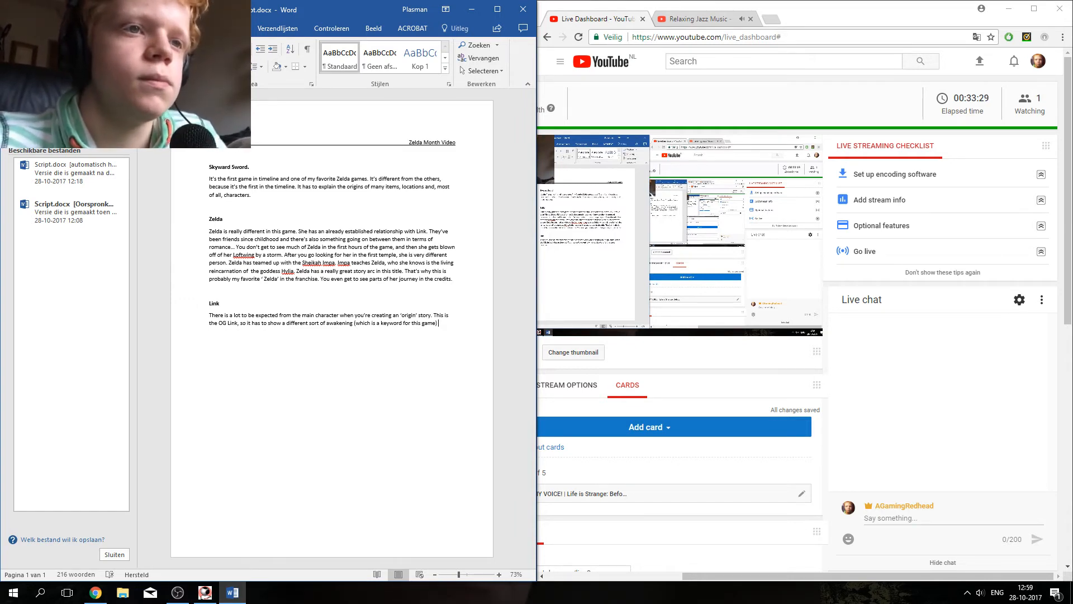
Step: Continue the second Link sentence after the parentheses with "because it has to start the events of all the games that follow"
text(becau)
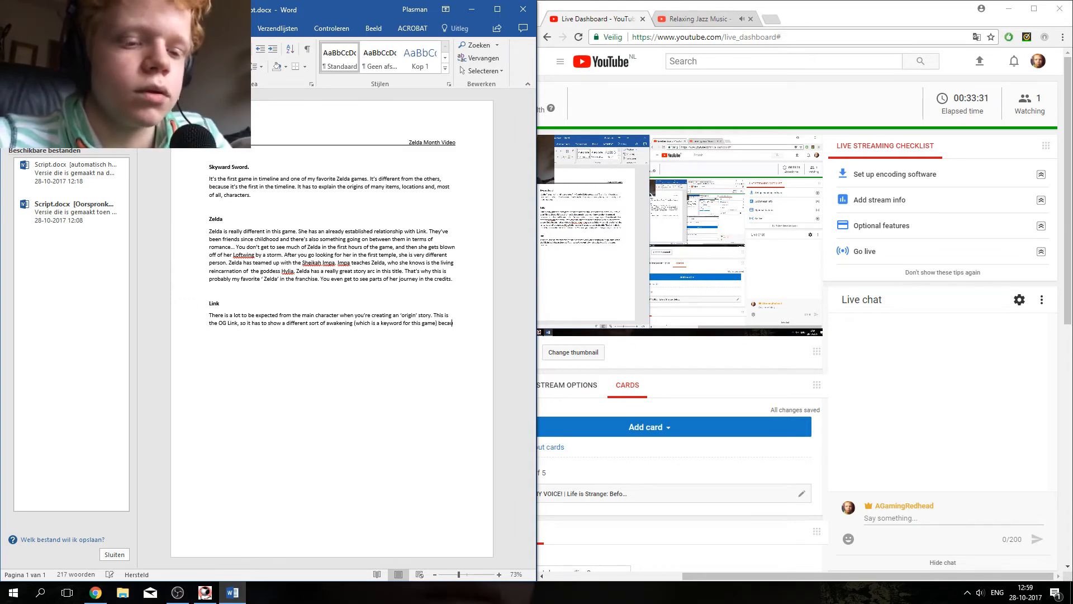
text(se it )
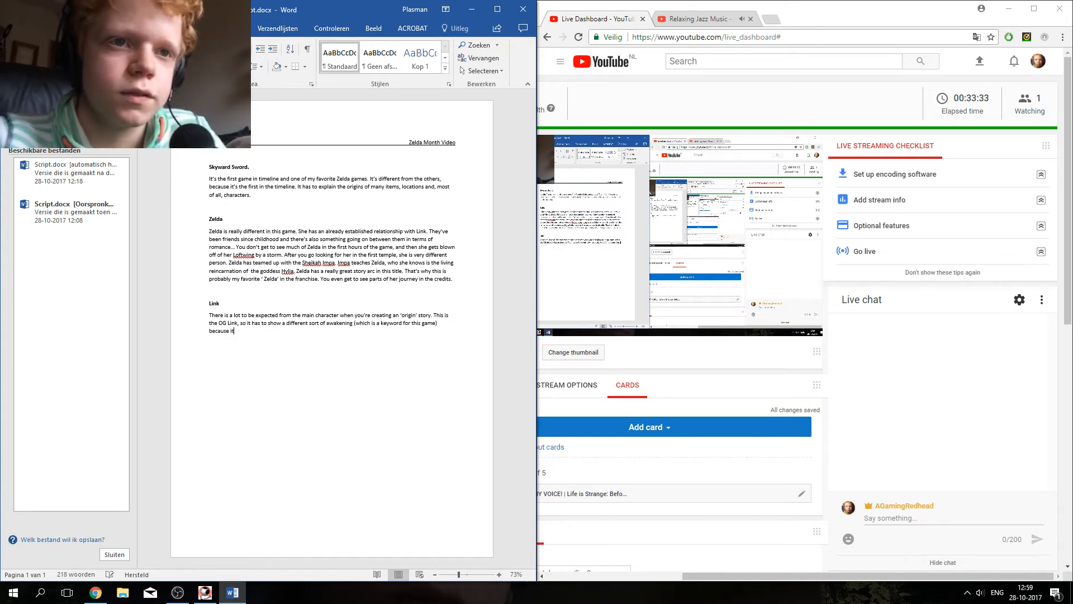
text(has to)
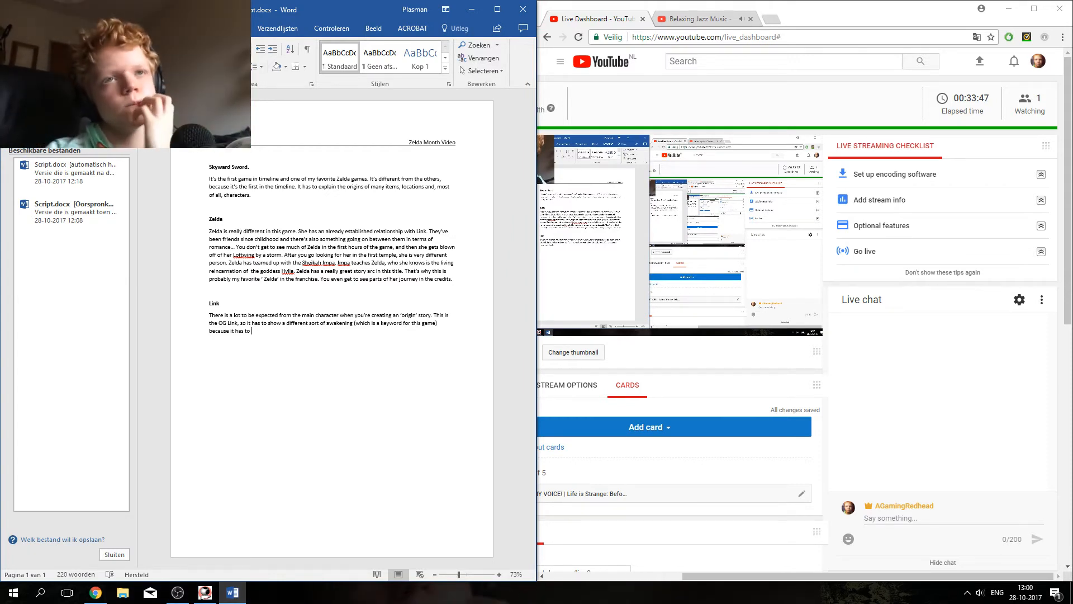
text(start)
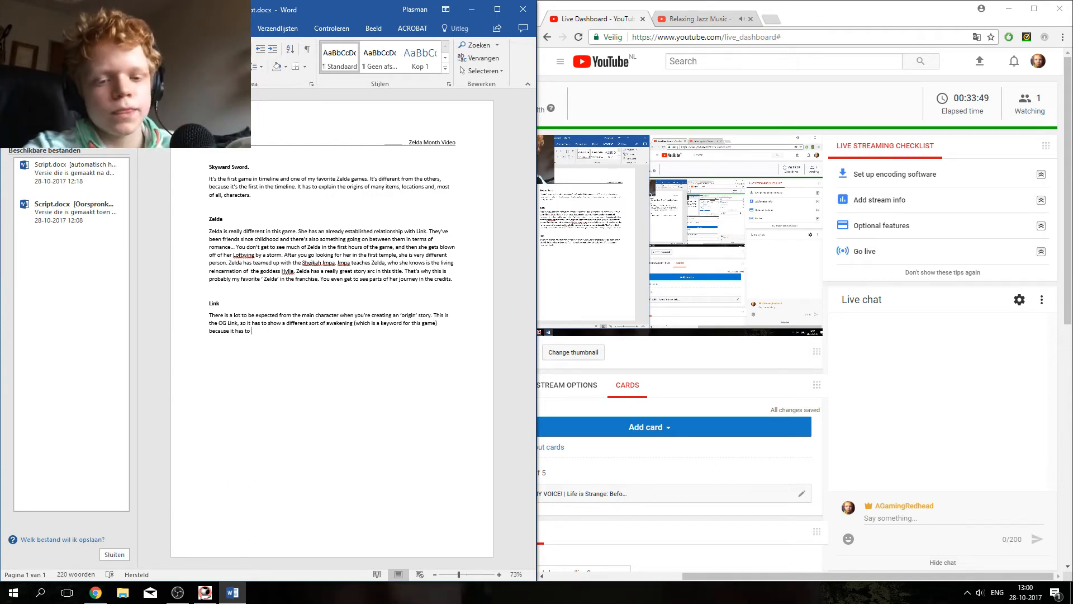
text( the e)
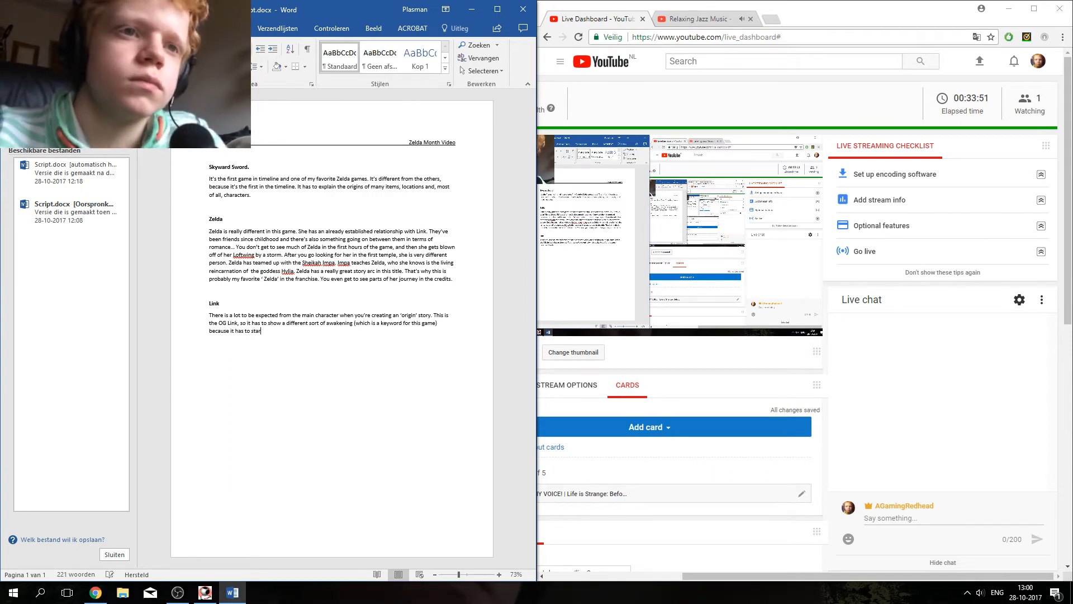
text(ve)
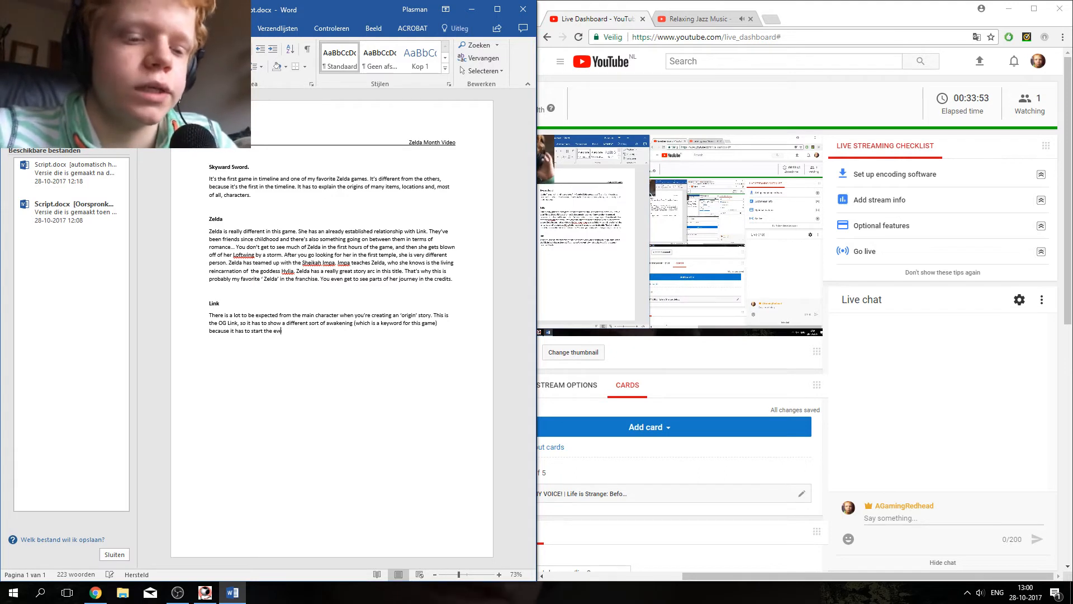
text(nts of al)
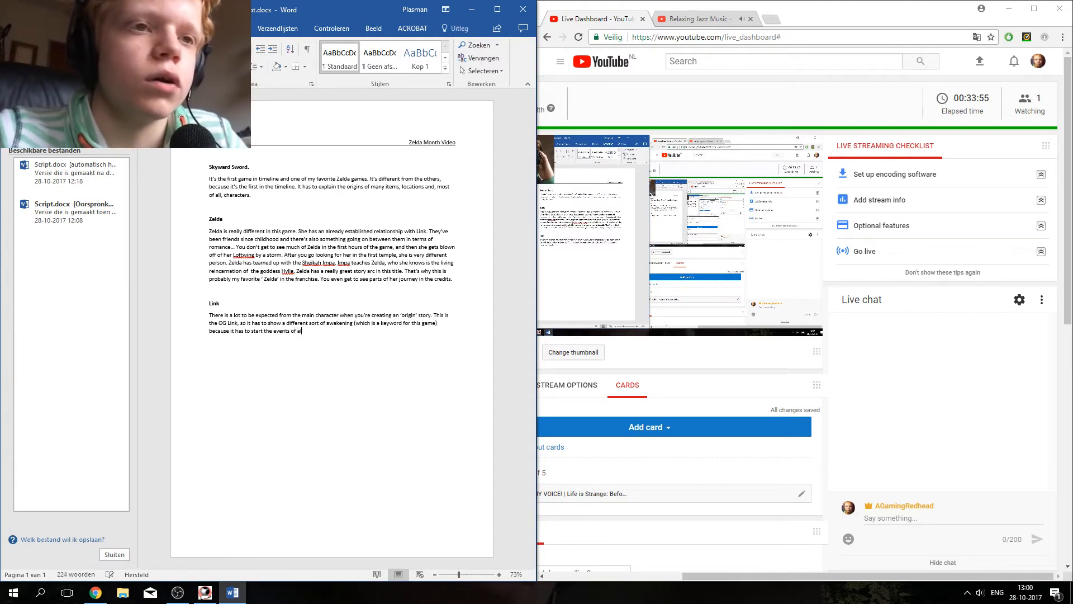
text(l the ga)
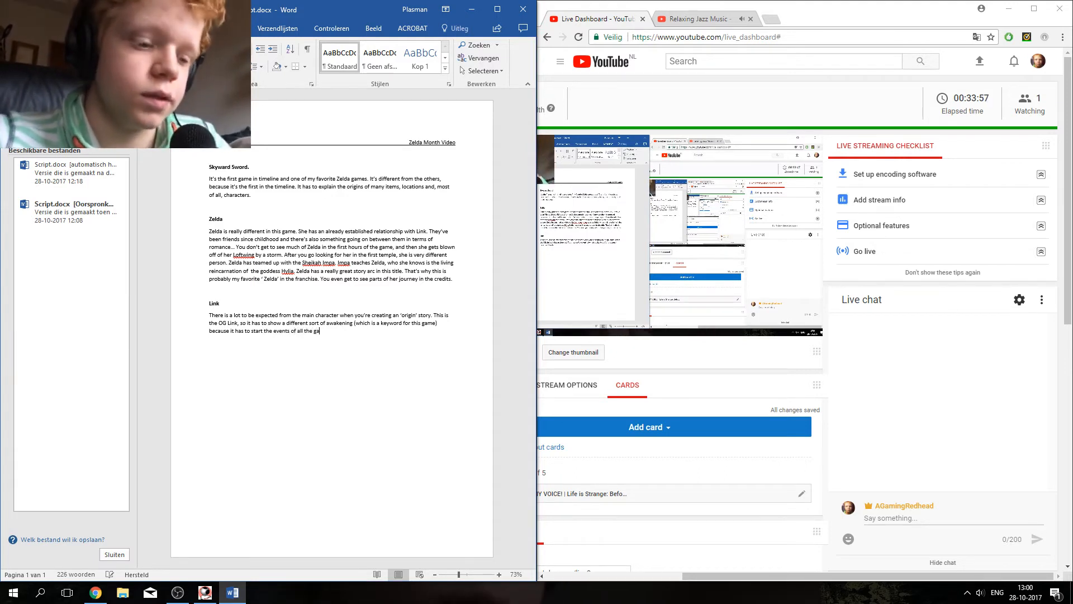
text(mes t)
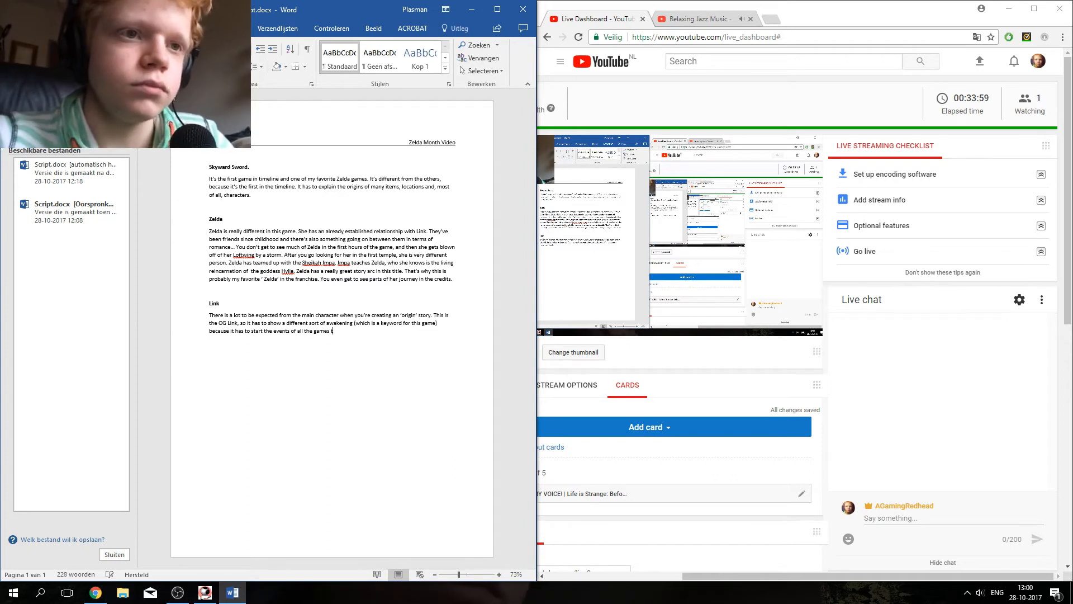
text(hat follow)
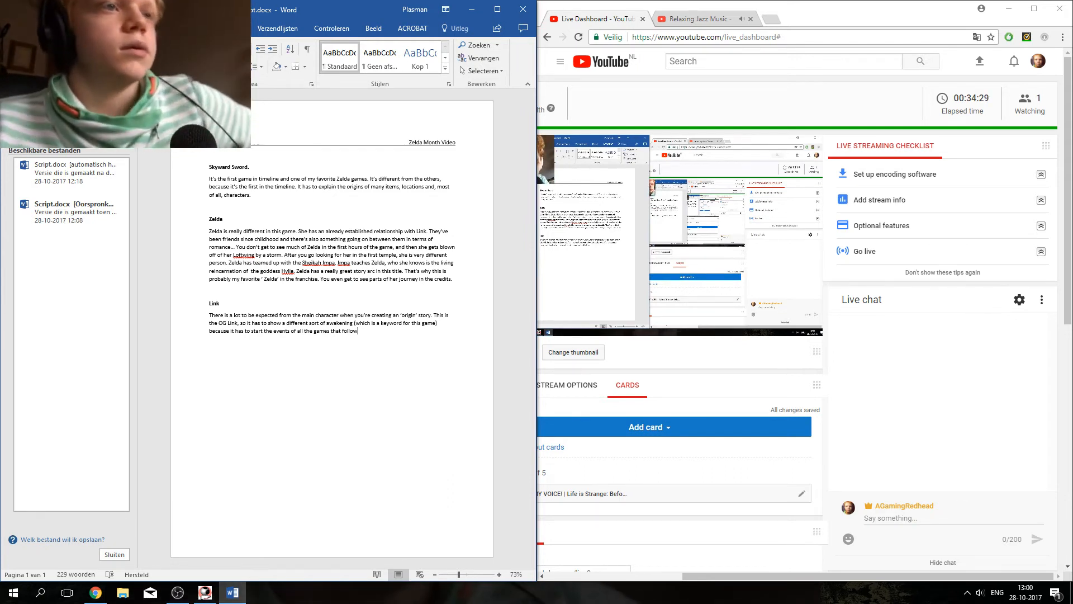
Step: Switch to Chrome and open YouTube's GTLive channel page in a new tab
click(709, 61)
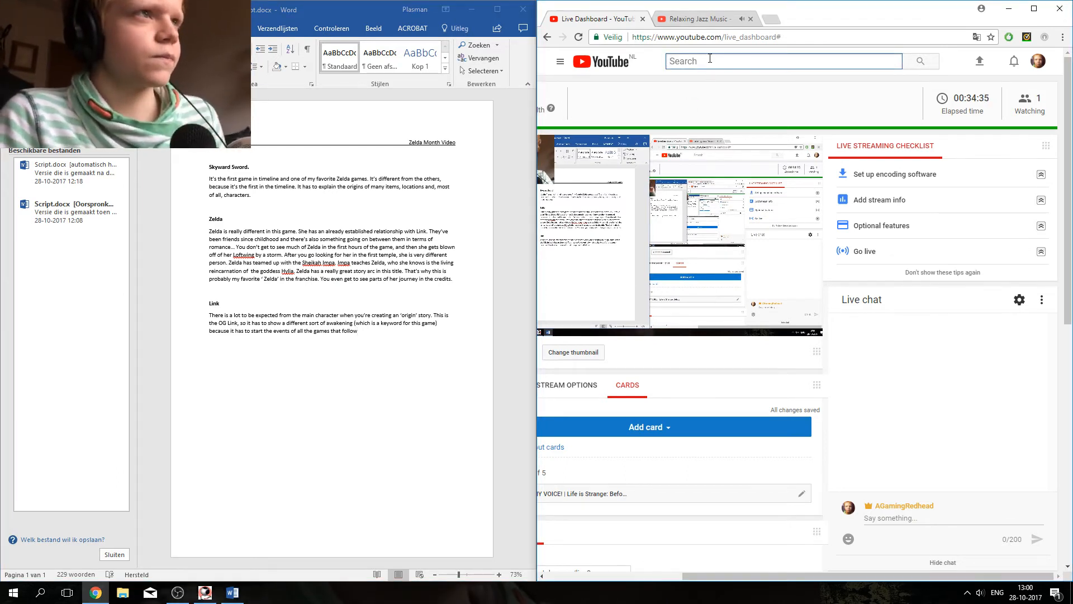
click(726, 20)
click(769, 21)
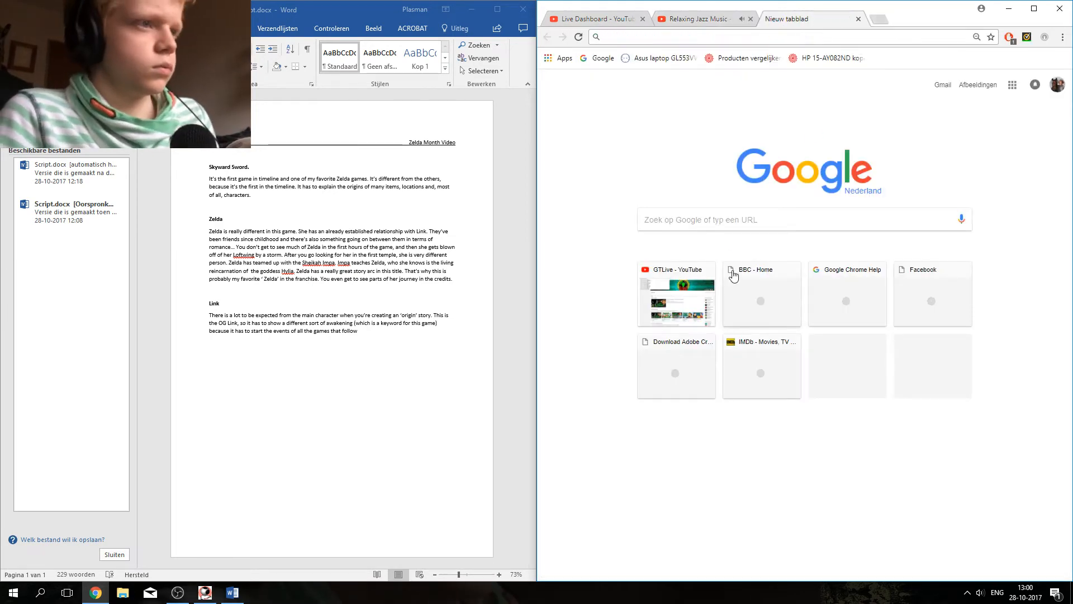
click(680, 288)
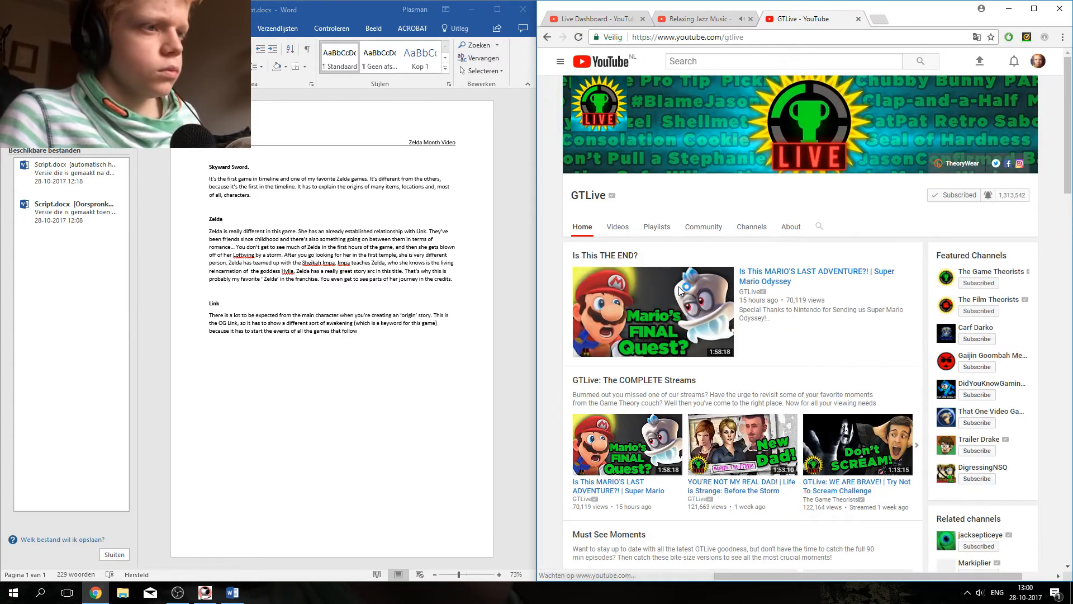
Step: Search YouTube for "skyward sword gameplay no commentary"
click(759, 63)
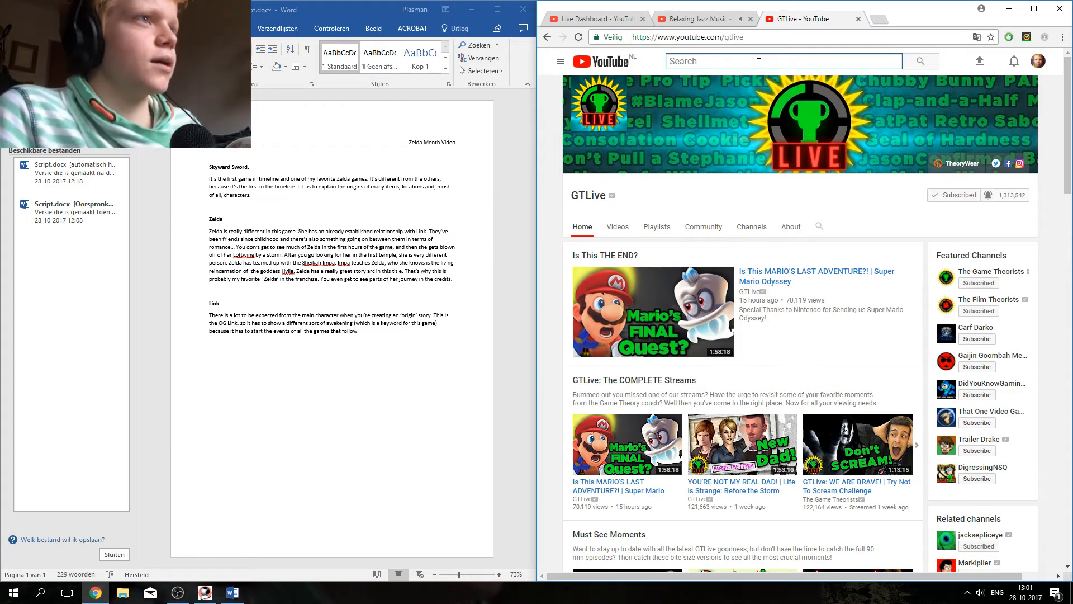
click(716, 22)
click(783, 24)
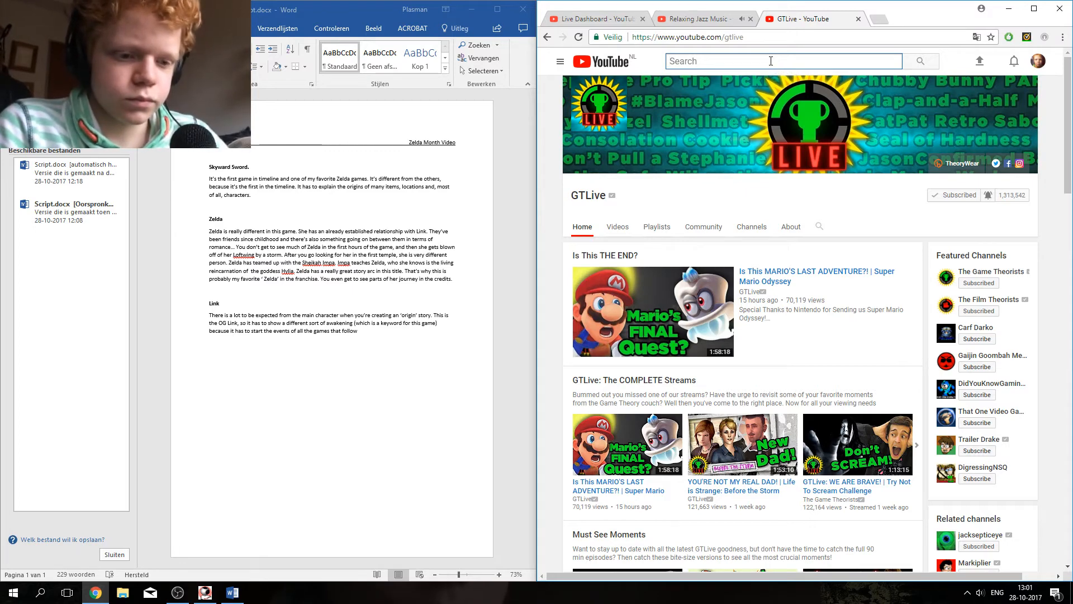
text(Skywa)
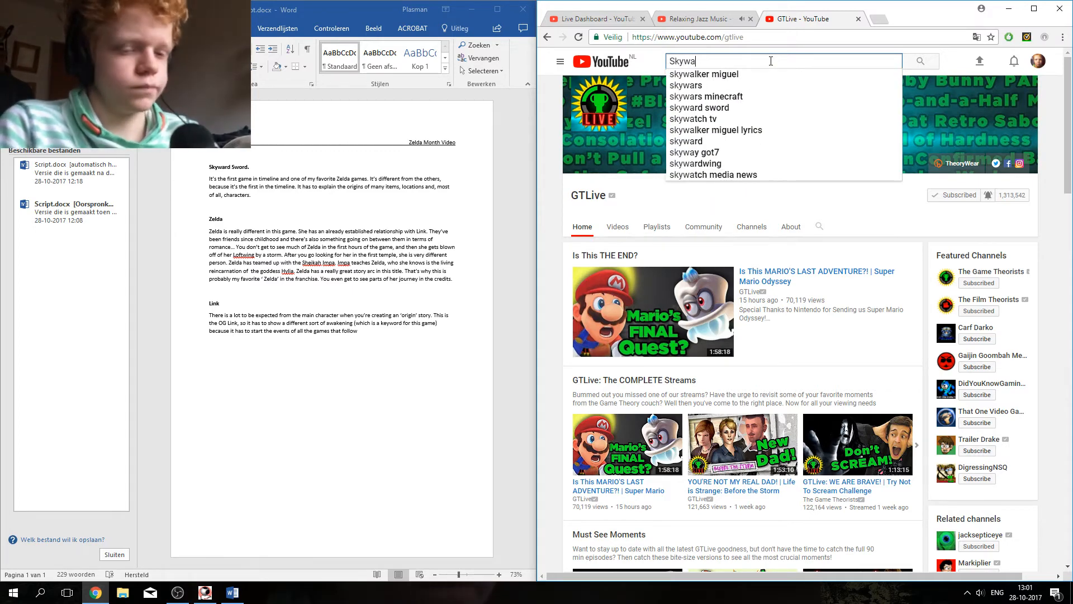
text(rd sword )
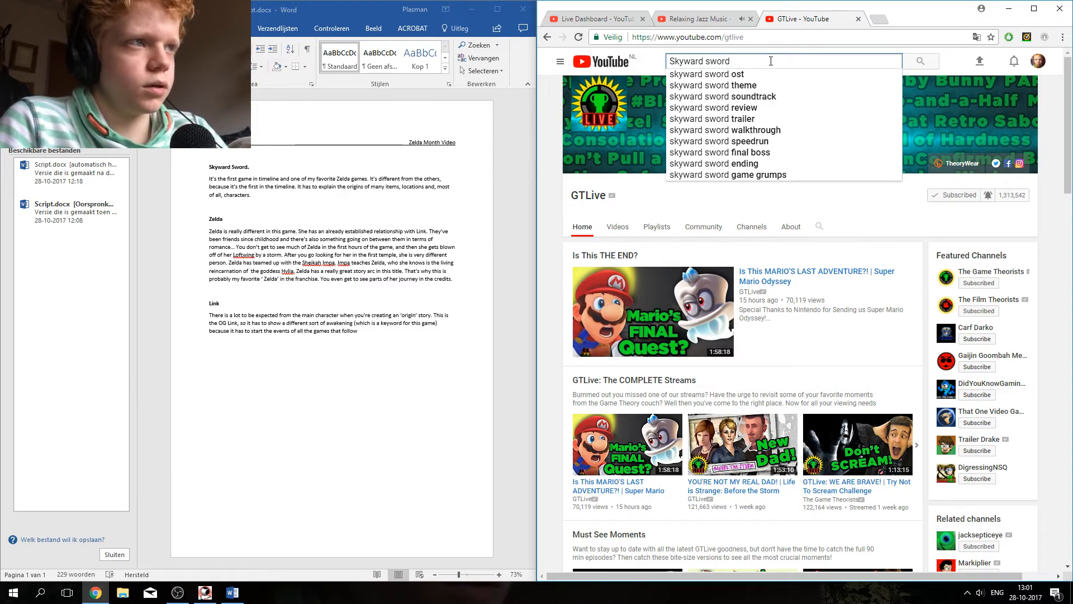
text(gameplay)
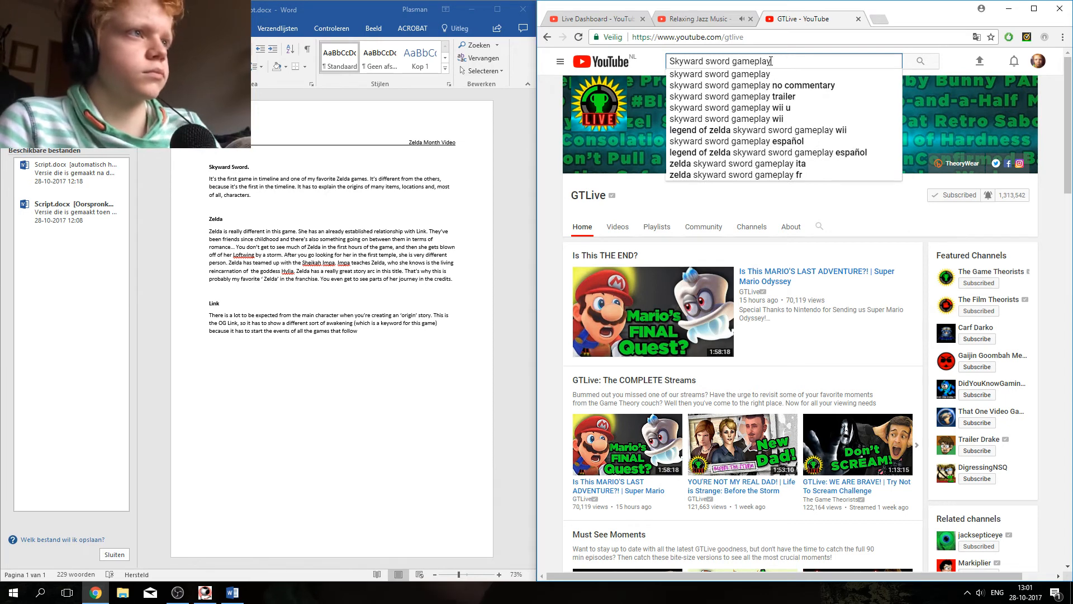
key(Down)
key(Down)
key(Return)
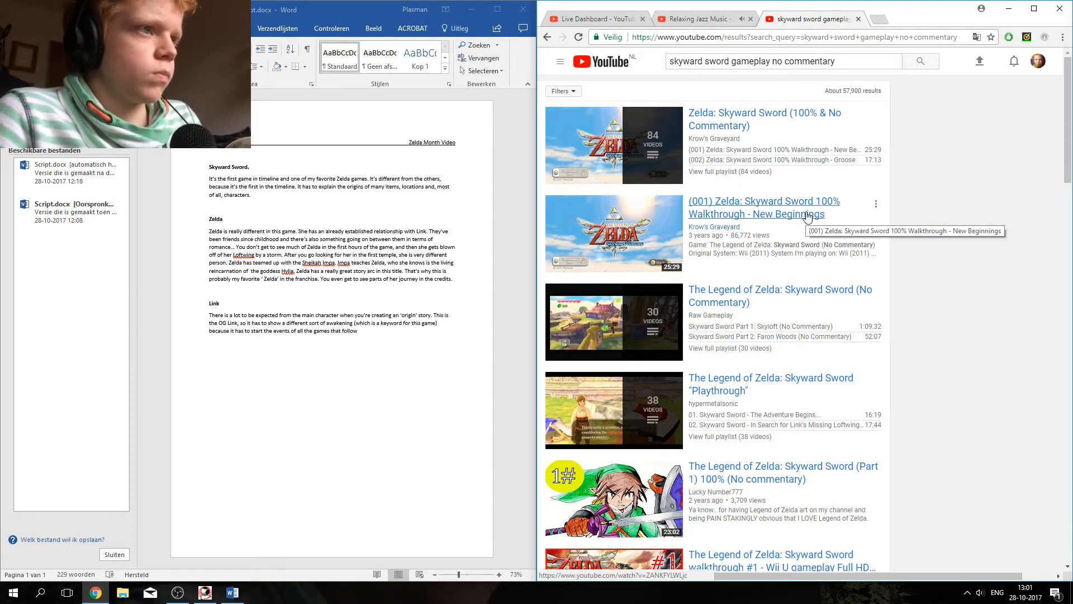
Step: Open the video "(001) Zelda: Skyward Sword 100% Walkthrough - New Beginnings", pause it and bring its comments section into view
click(807, 216)
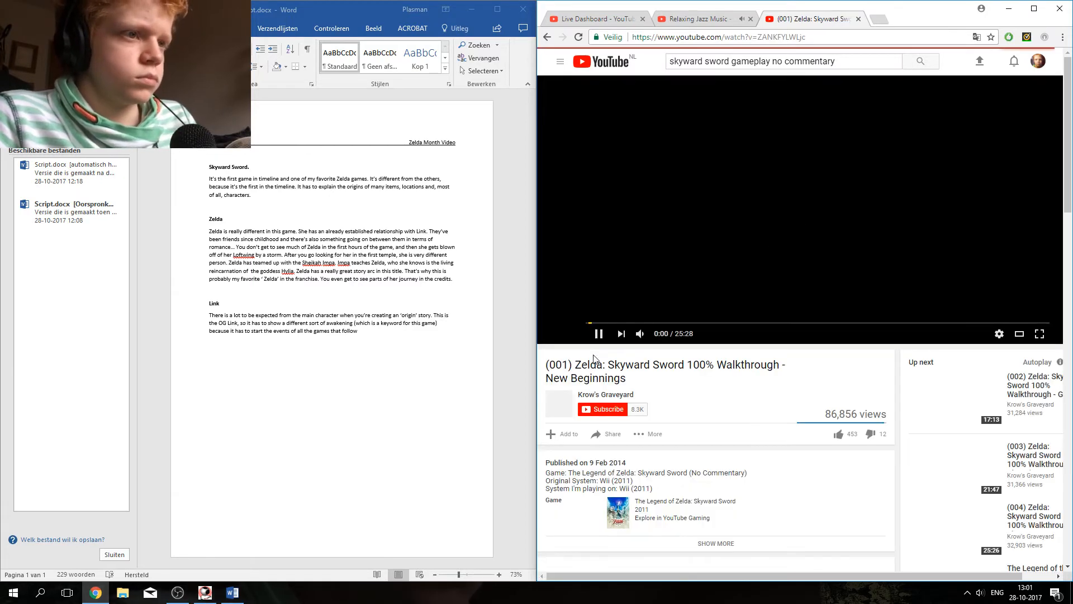
click(598, 334)
scroll(671, 445, down, 5)
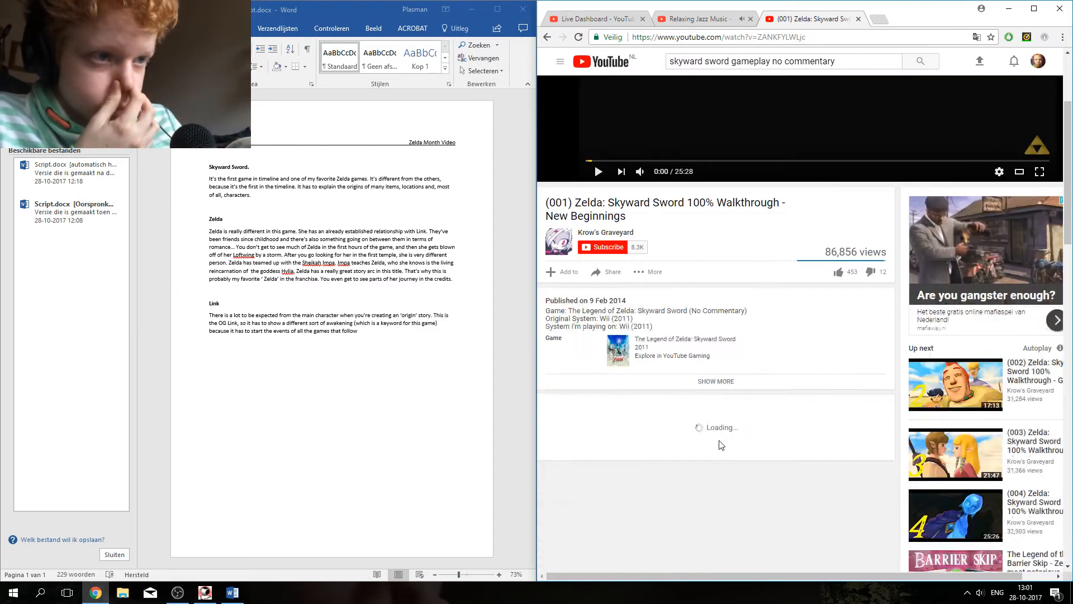
scroll(726, 438, down, 2)
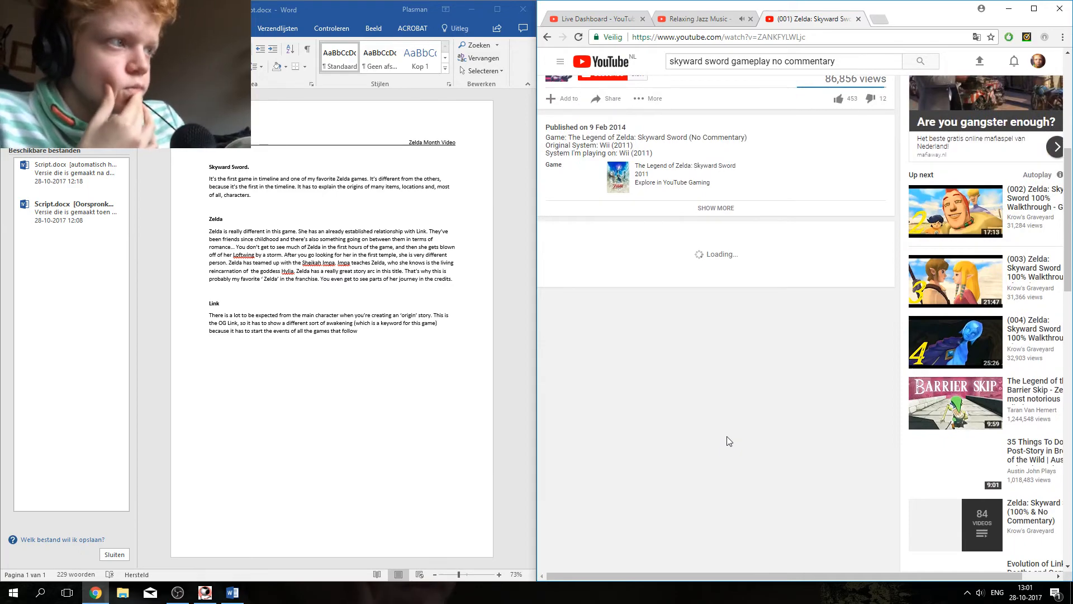
scroll(716, 442, down, 5)
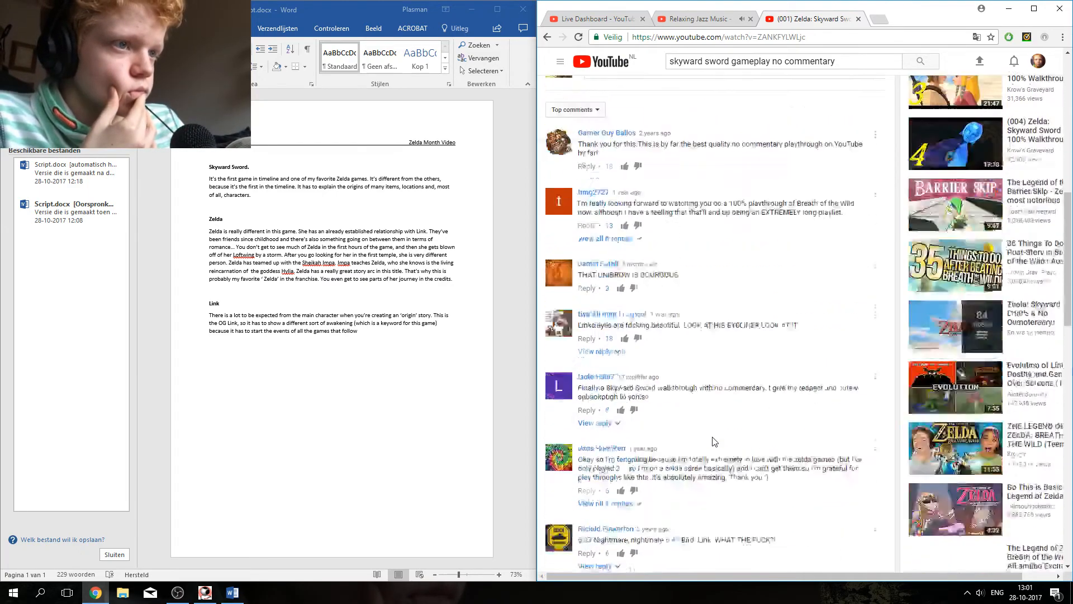
scroll(713, 441, up, 6)
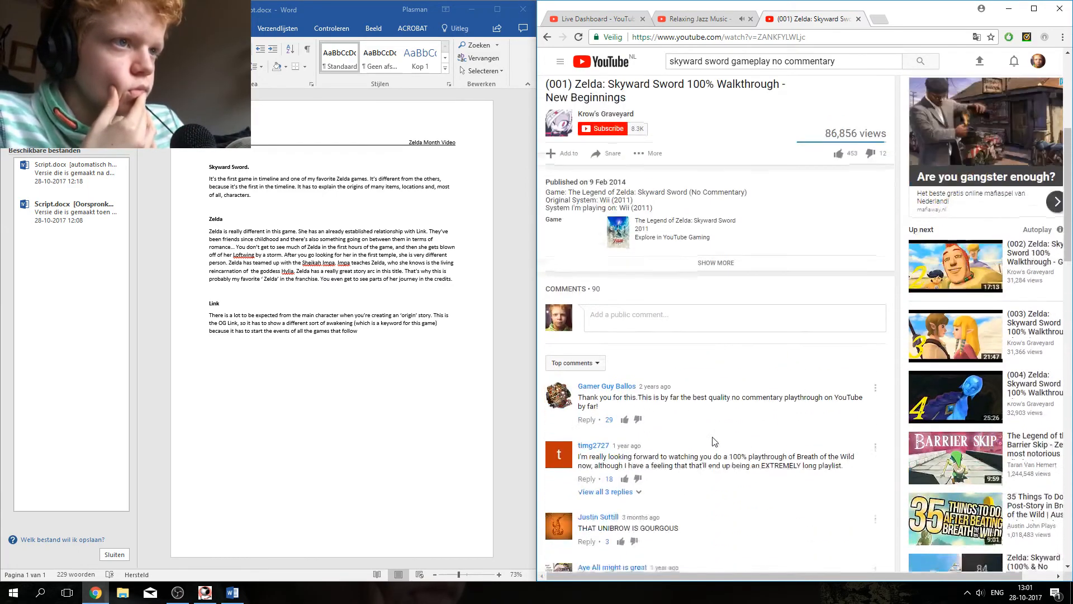
Step: Draft the public comment "Hi! Is it okay if I use this in one of my videos?" on the walkthrough video
click(658, 315)
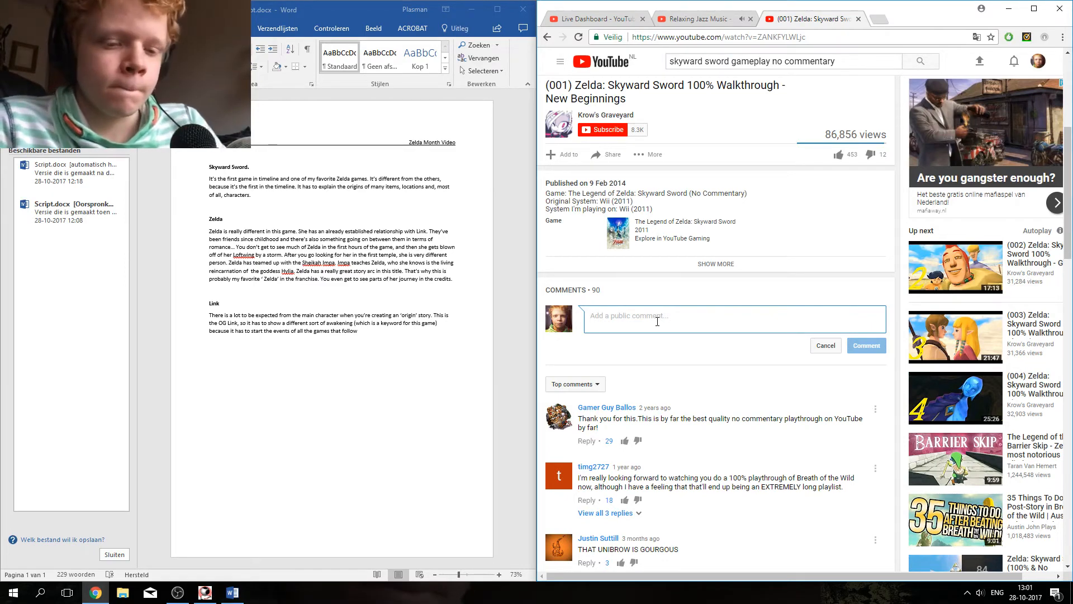
text(o)
key(BackSpace)
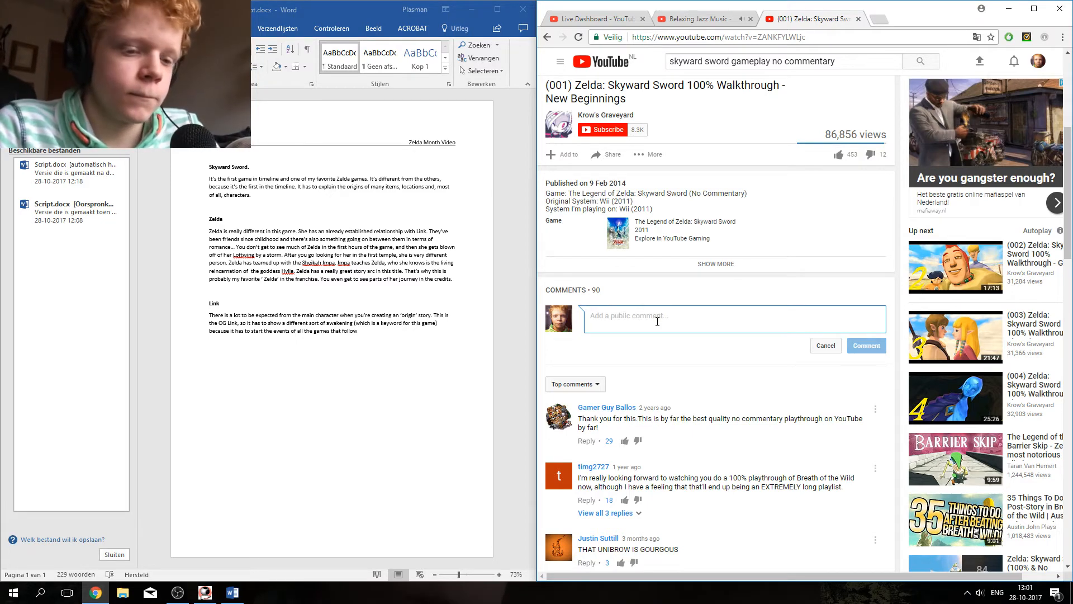
text(Hi, I)
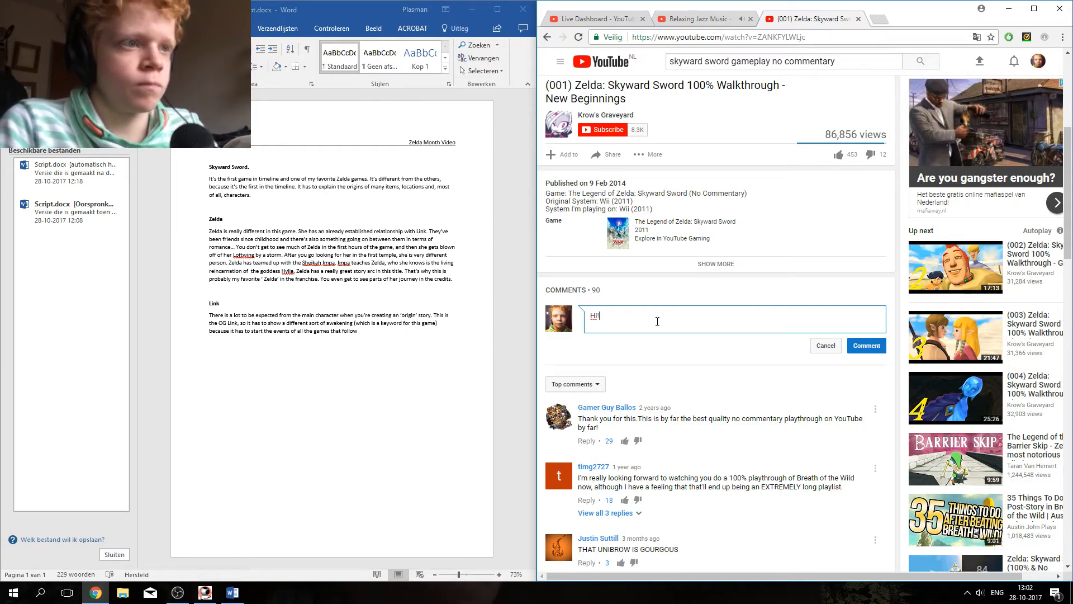
text( I)
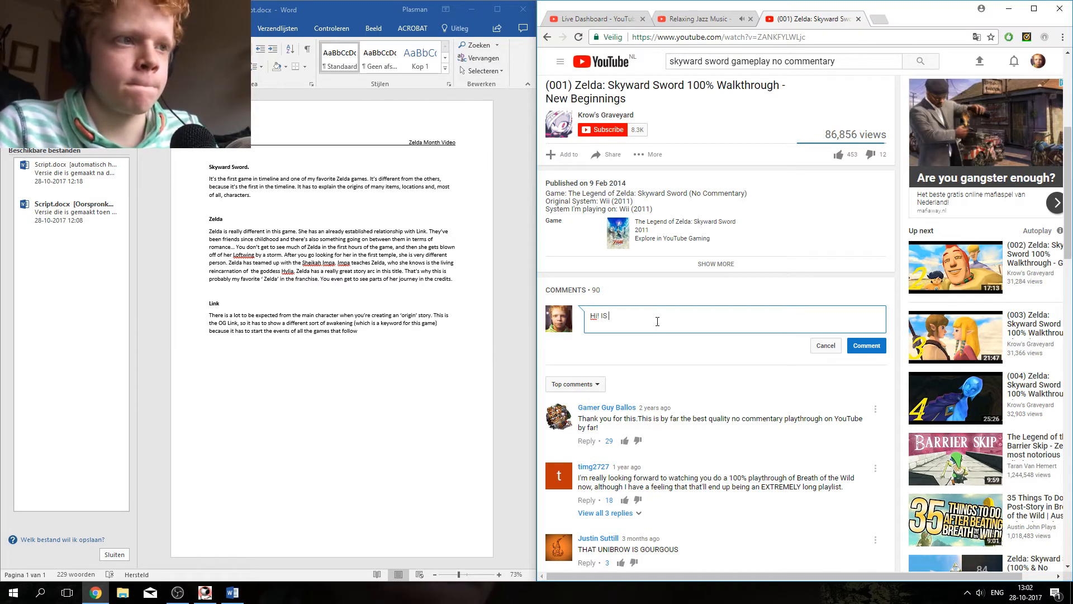
text(s it)
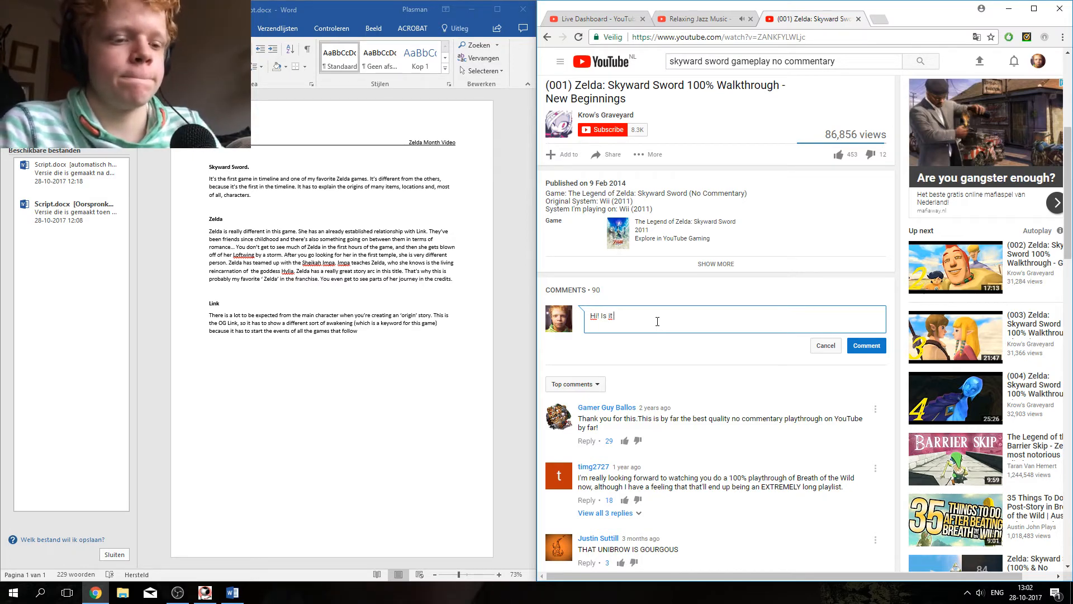
text( OK )
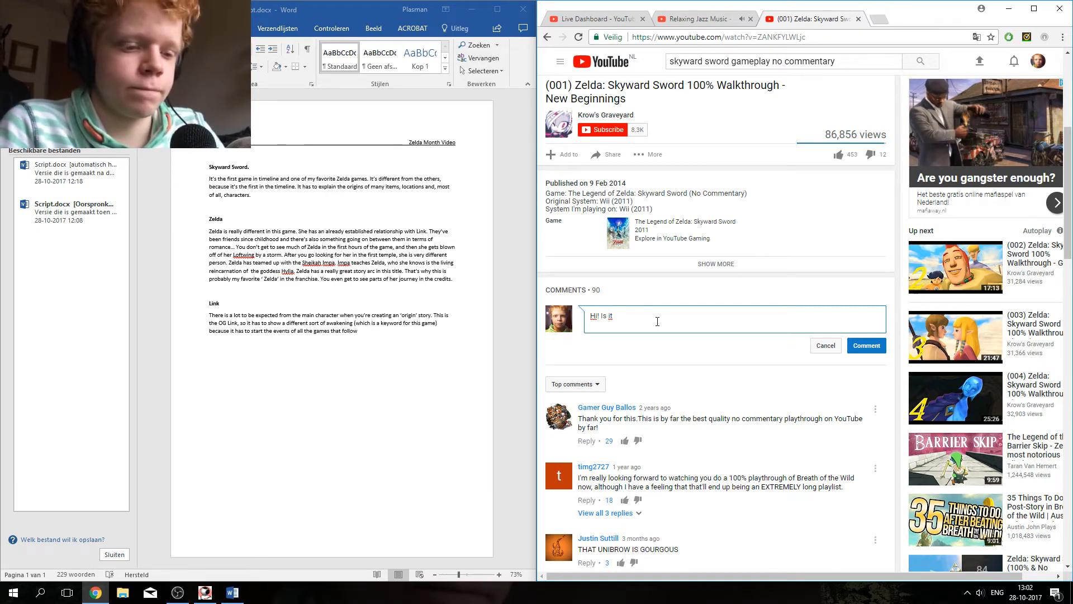
text(y i)
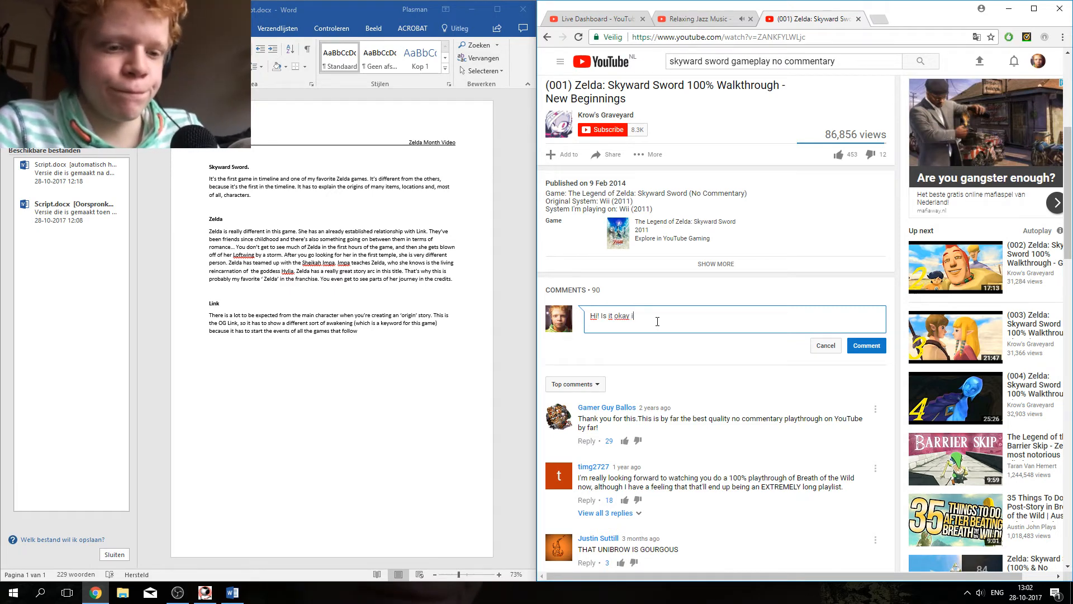
text(f I use )
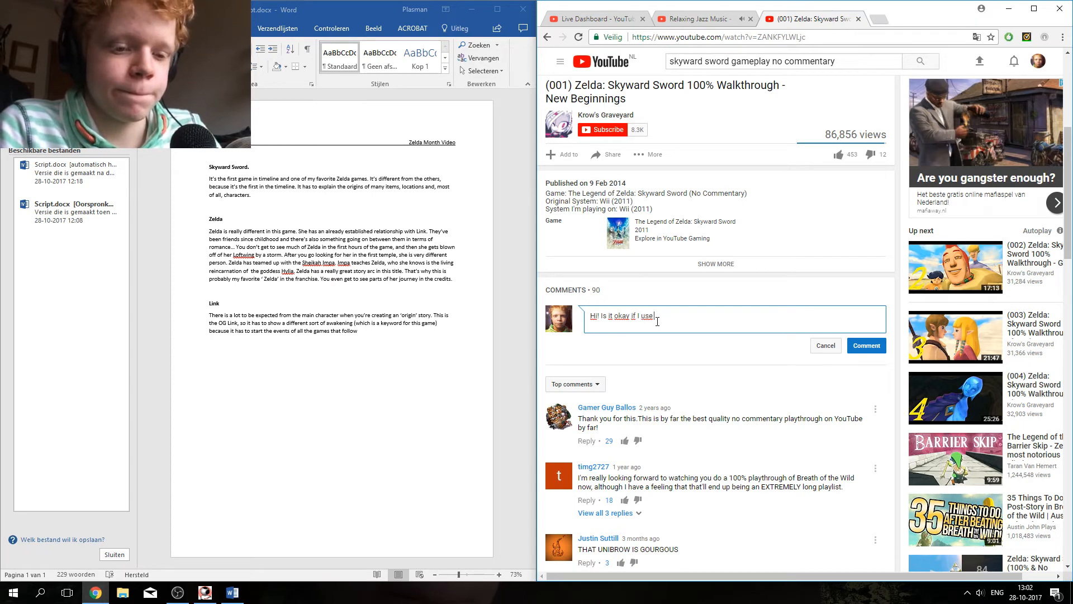
text(this in)
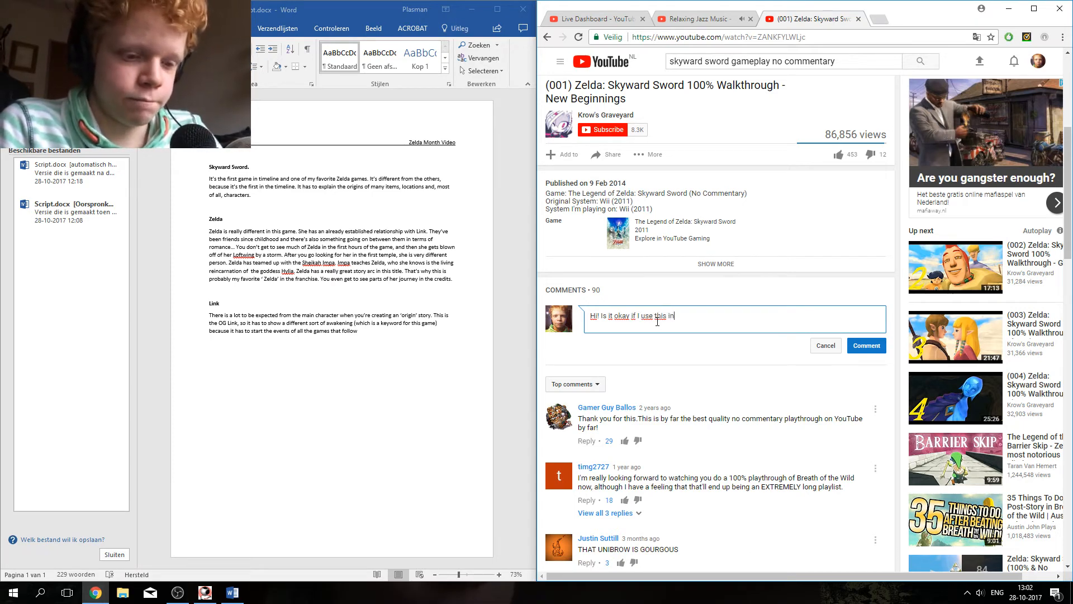
text( one of )
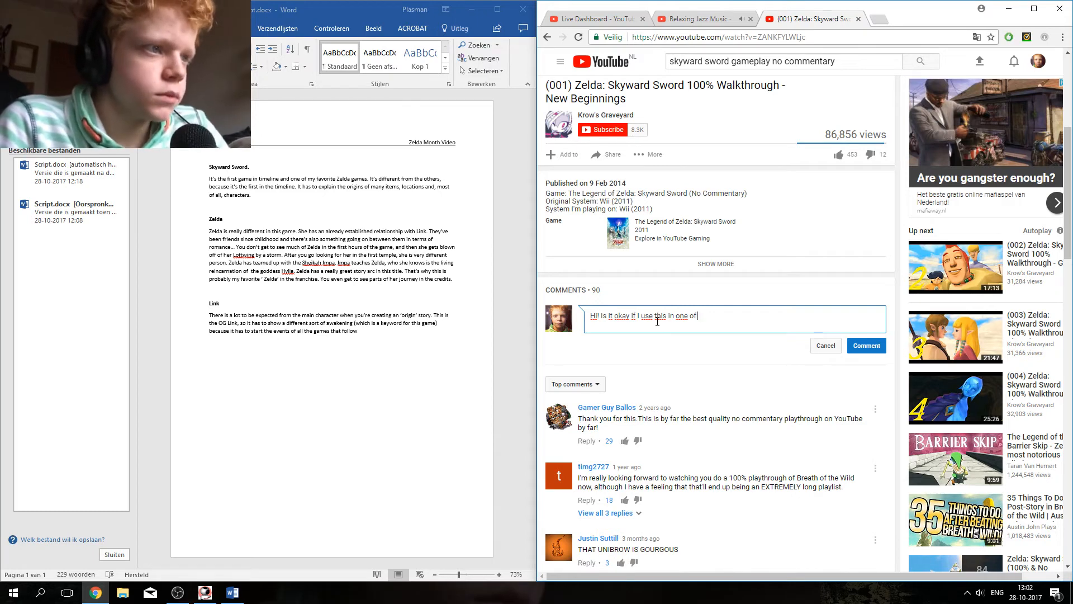
text(m)
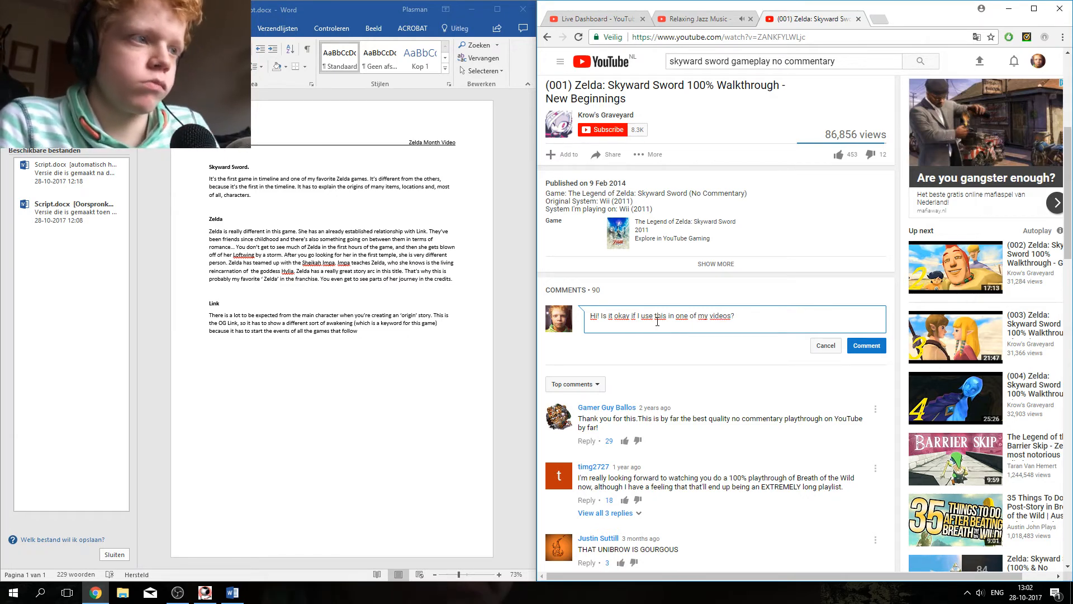
Step: Post the drafted public comment on the walkthrough video and read through the other viewers' comments
click(864, 350)
scroll(864, 354, down, 1)
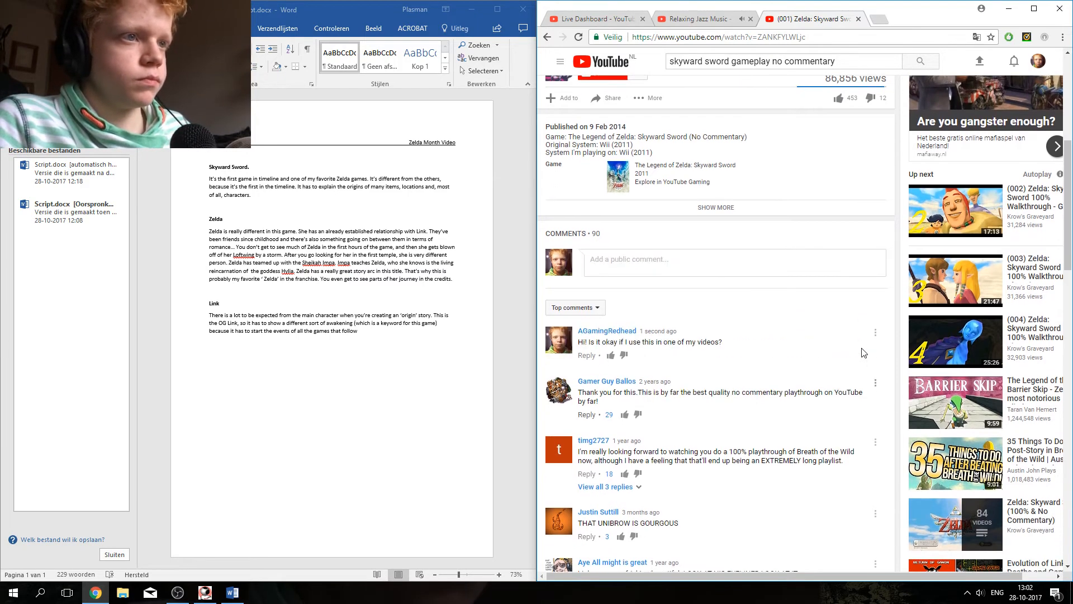
scroll(864, 357, down, 1)
scroll(718, 369, down, 3)
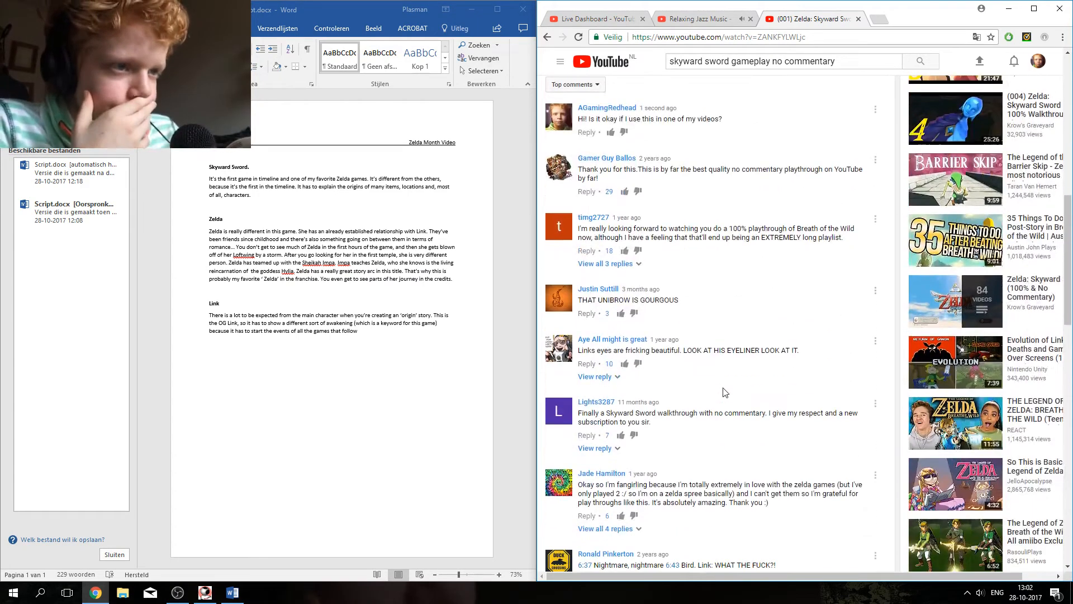
scroll(724, 392, down, 1)
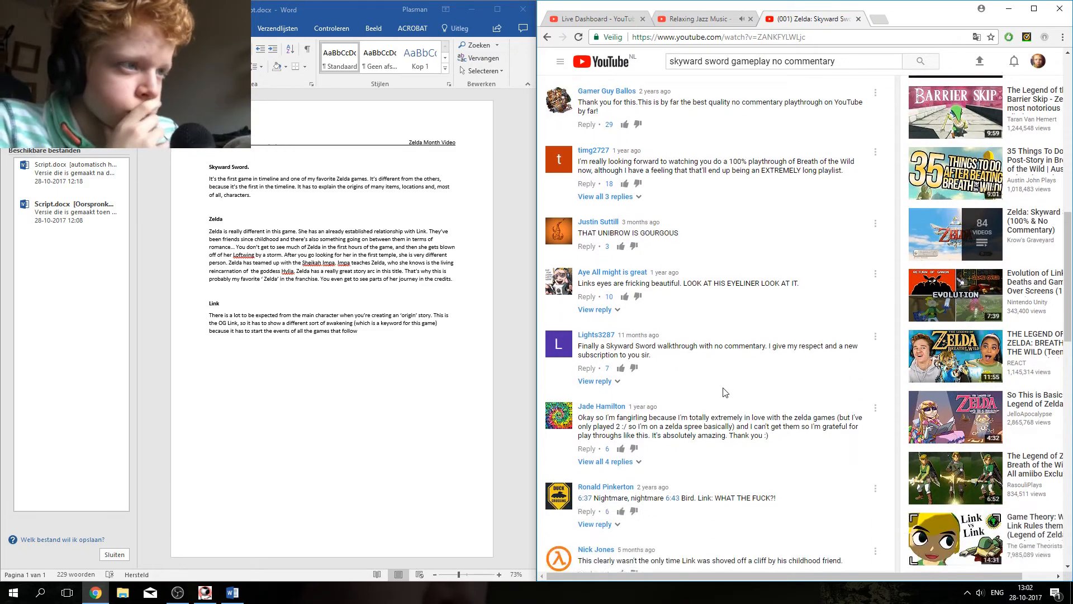
scroll(725, 392, down, 3)
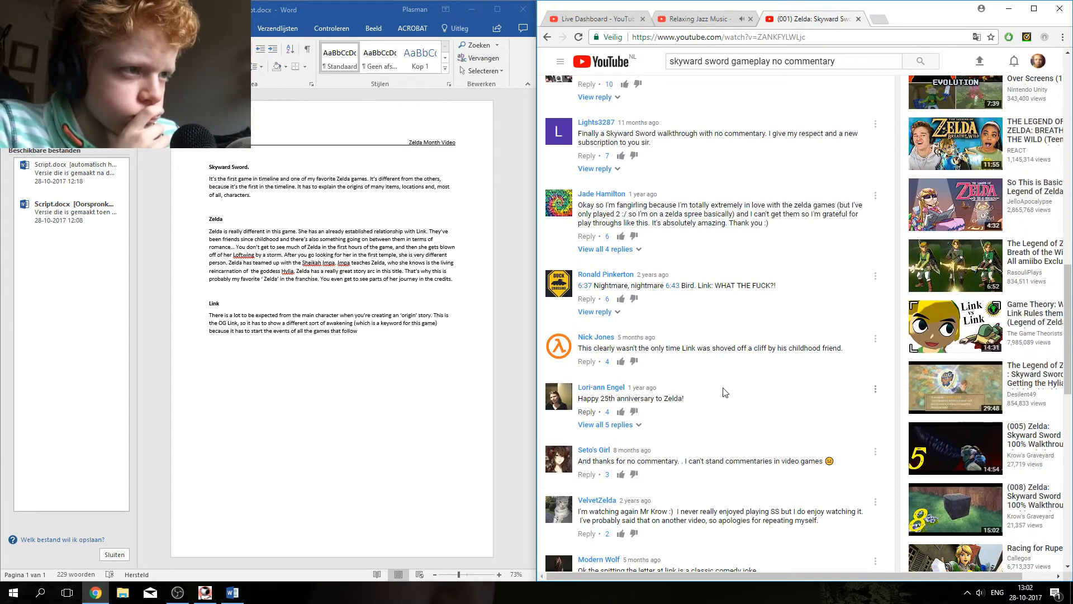
scroll(724, 392, down, 2)
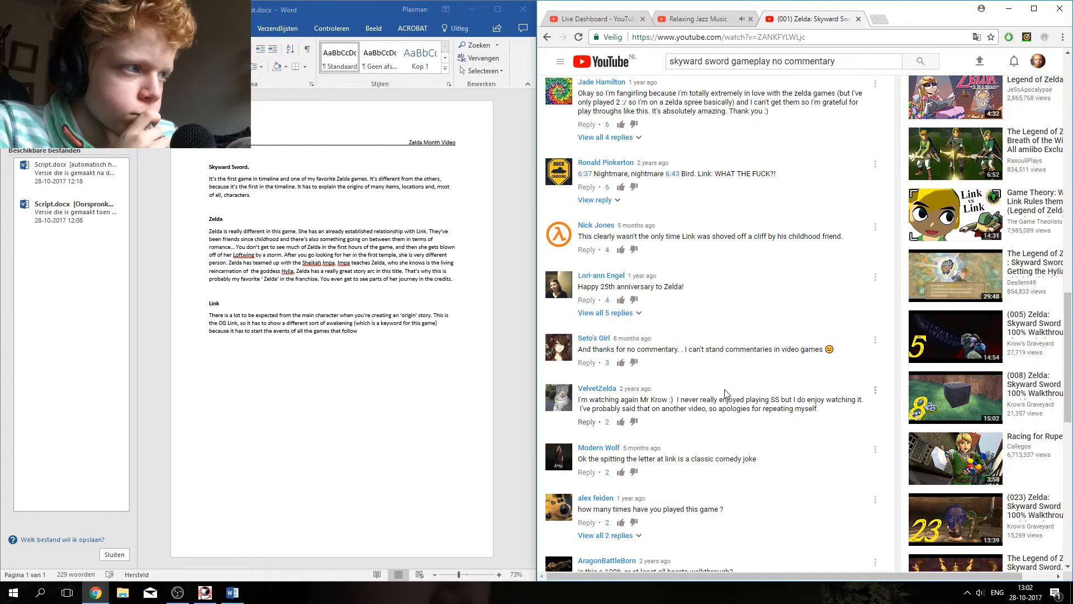
scroll(725, 392, up, 10)
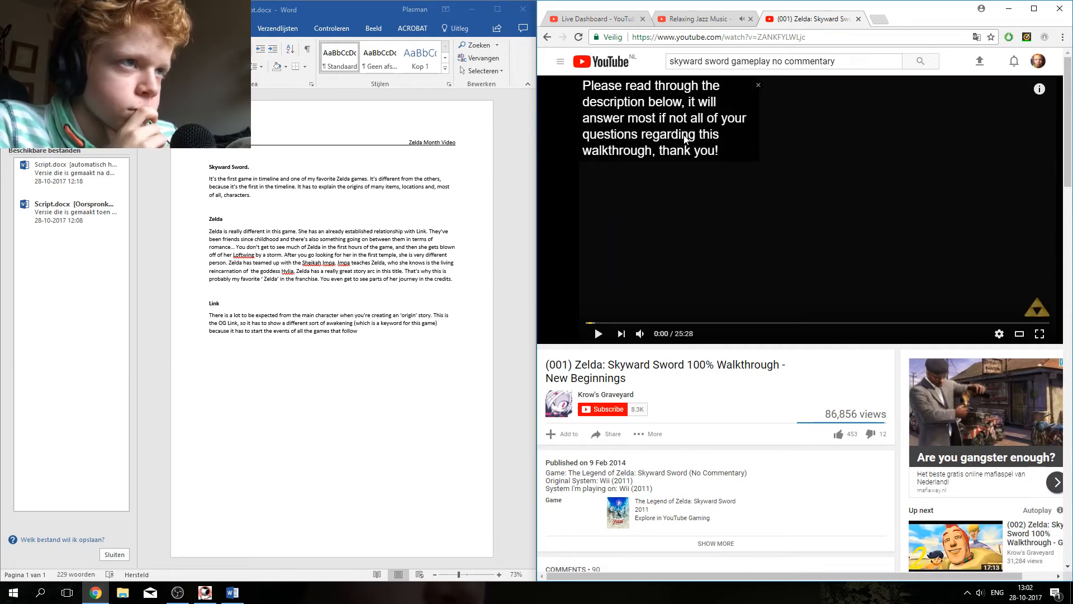
Step: Expand the walkthrough video's full description and read it, marking the least favorite dungeon entry
scroll(687, 145, down, 2)
click(687, 435)
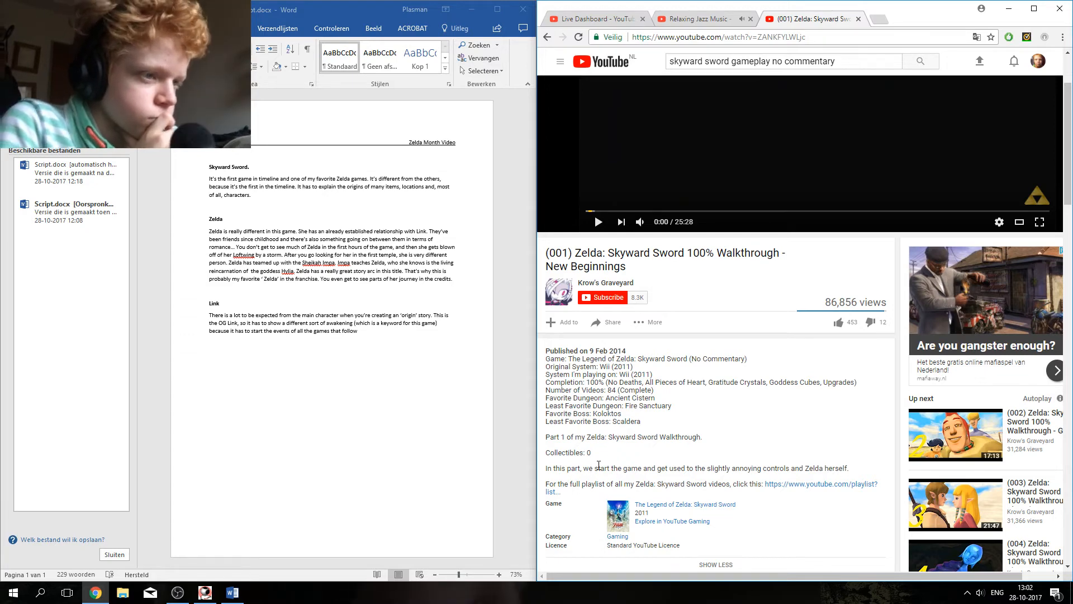
scroll(599, 465, up, 1)
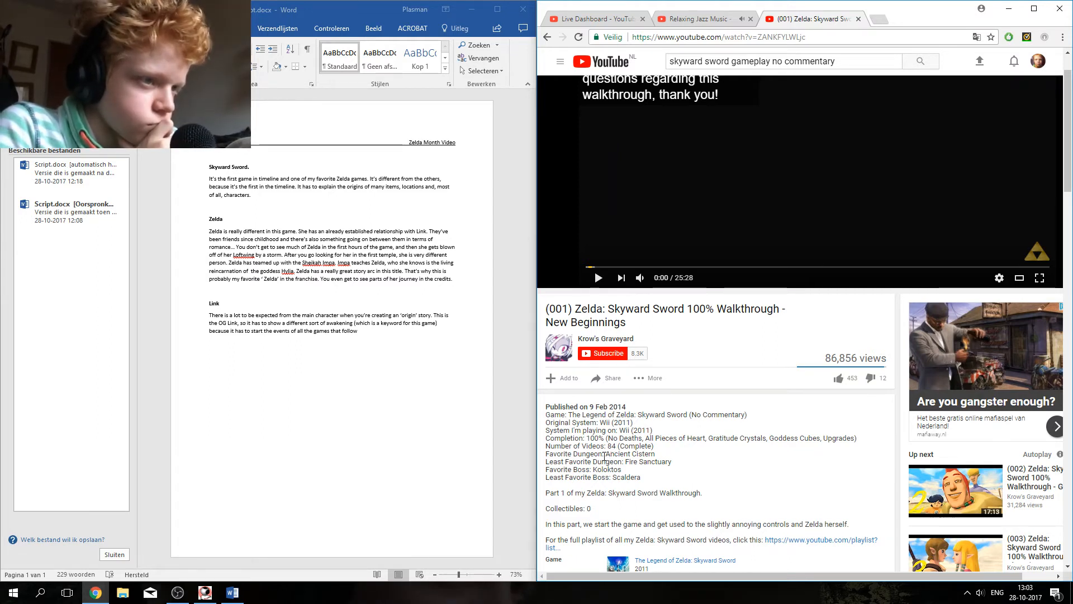
scroll(604, 457, down, 1)
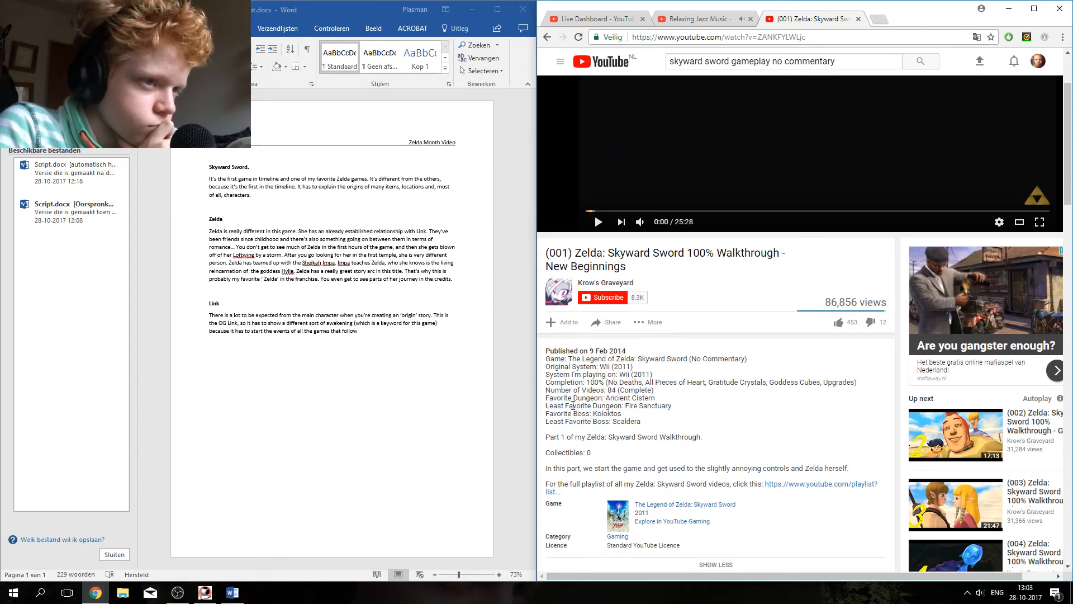
drag(574, 405, 573, 414)
click(573, 414)
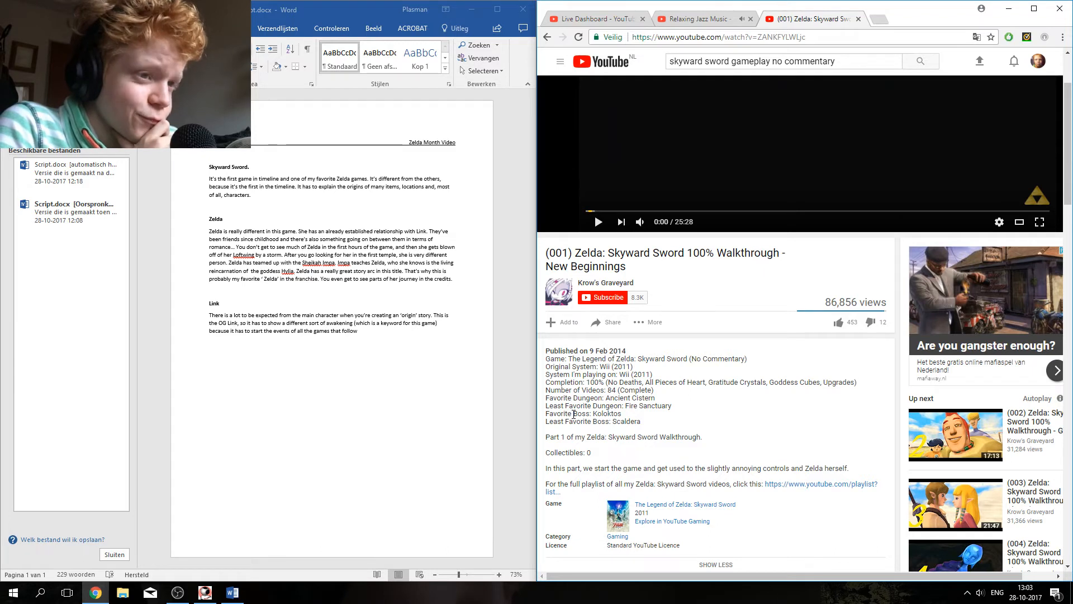
drag(550, 403, 637, 406)
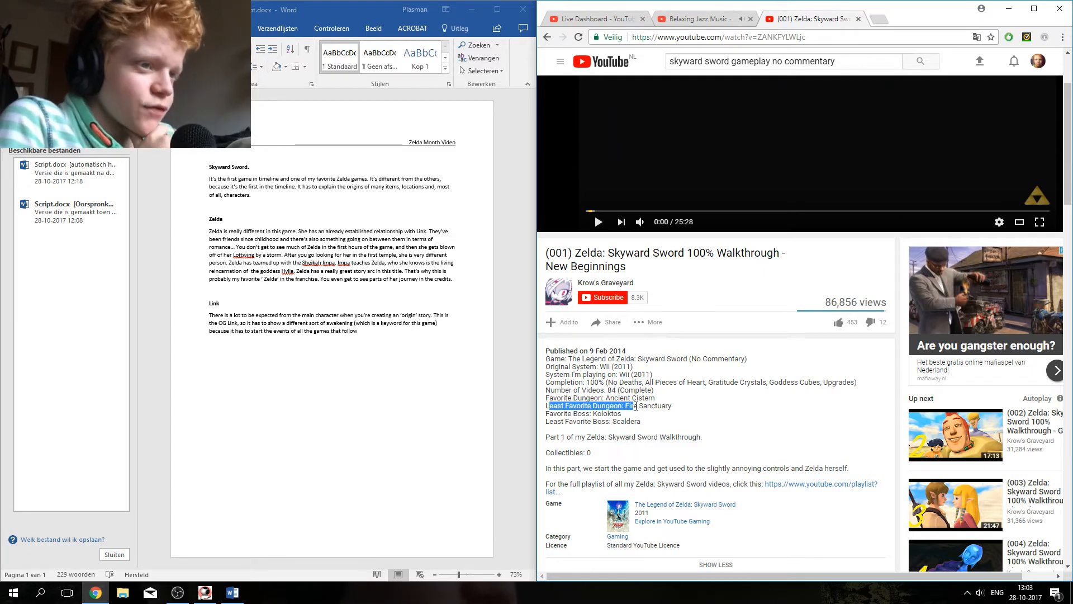
click(638, 406)
double_click(643, 406)
click(643, 407)
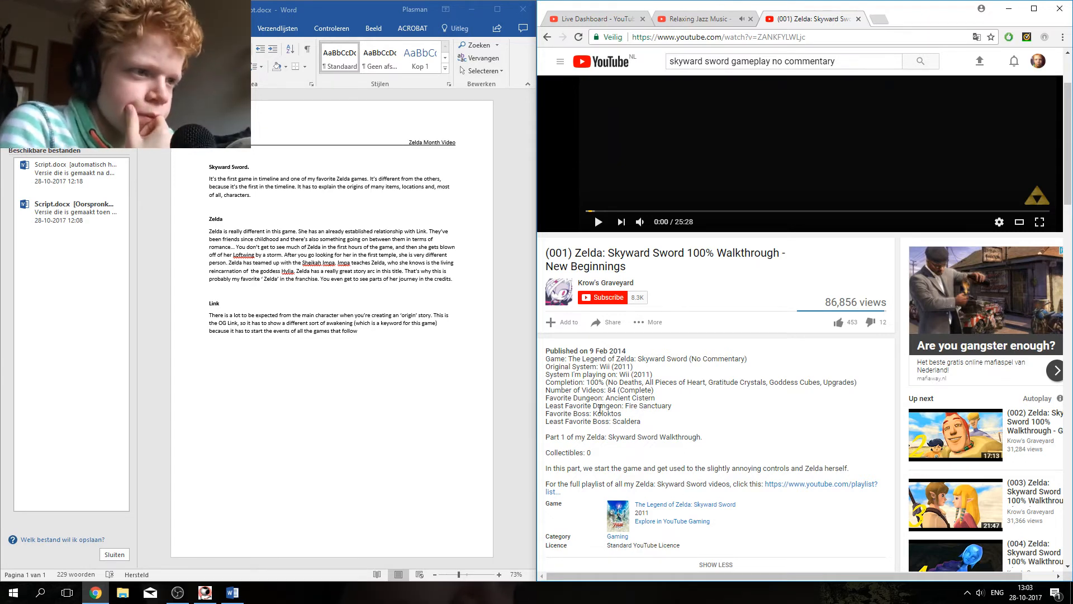
Step: Read the boss entries in the video description and highlight the favorite boss's name, Koloktos
click(526, 413)
double_click(565, 413)
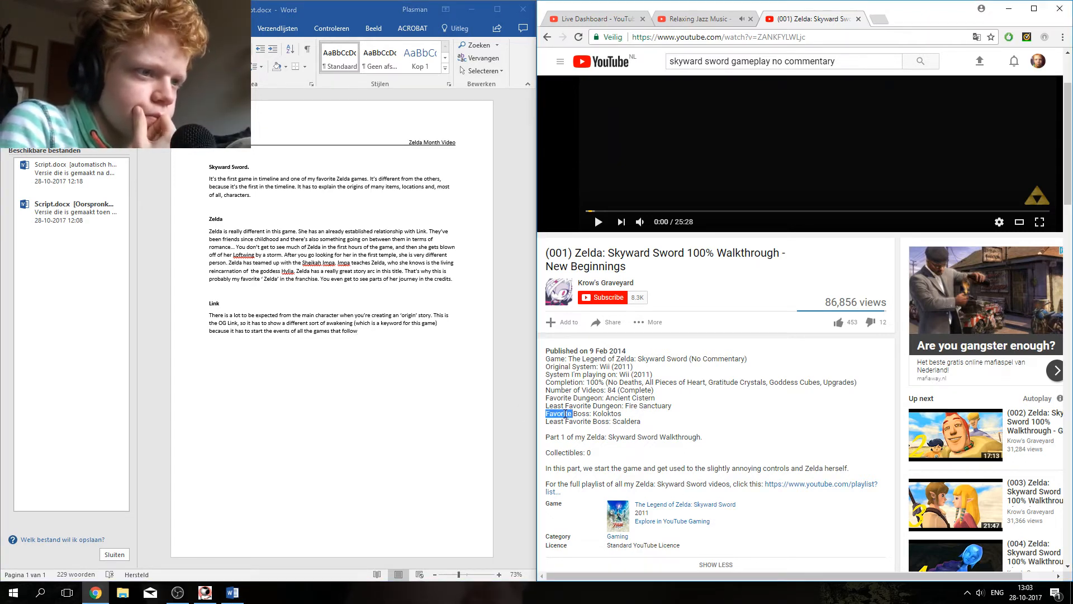
drag(565, 413, 614, 417)
click(621, 421)
click(599, 416)
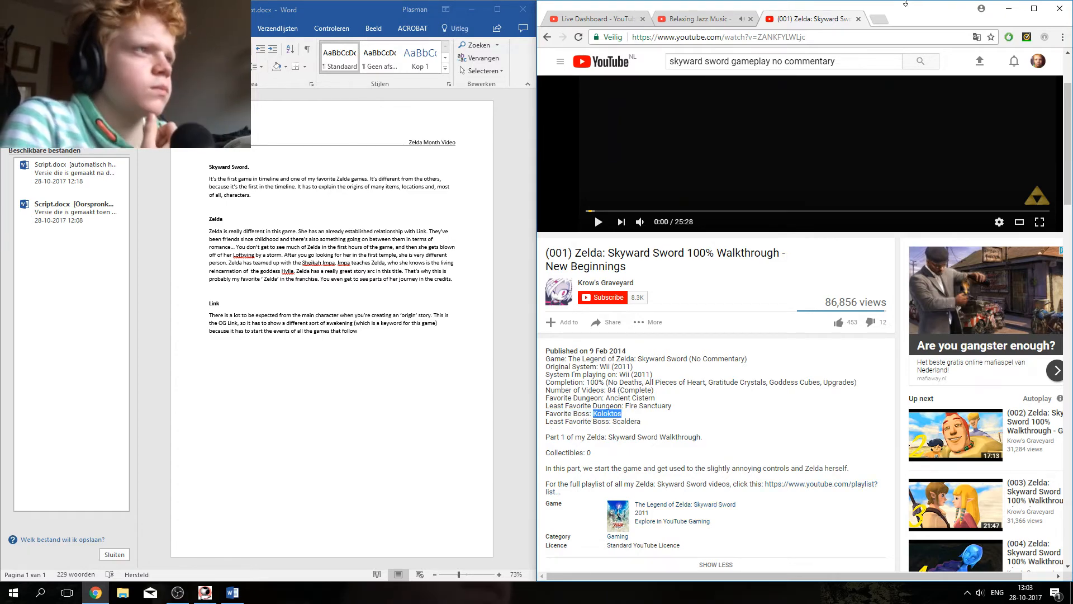
Step: Search Google Images for "koloktos" in a new browser tab and preview the first image result
click(879, 19)
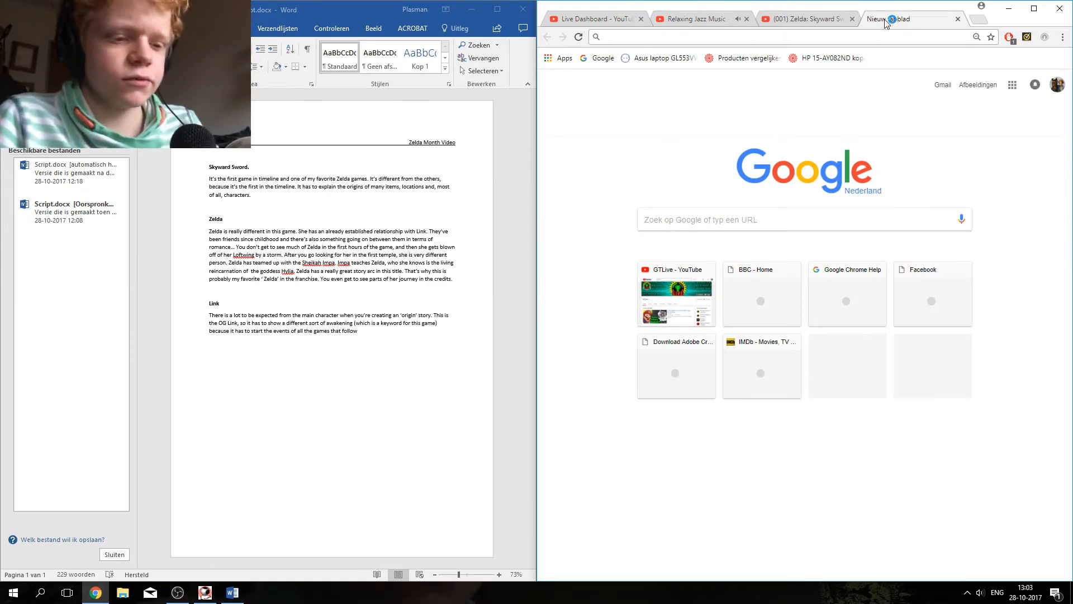
text(koloktos)
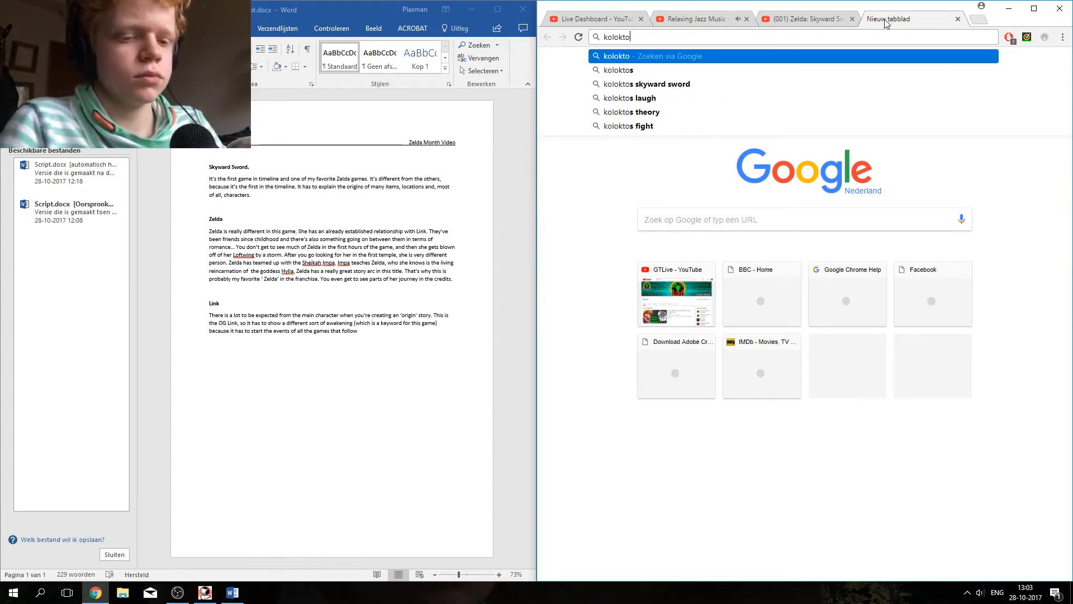
key(Return)
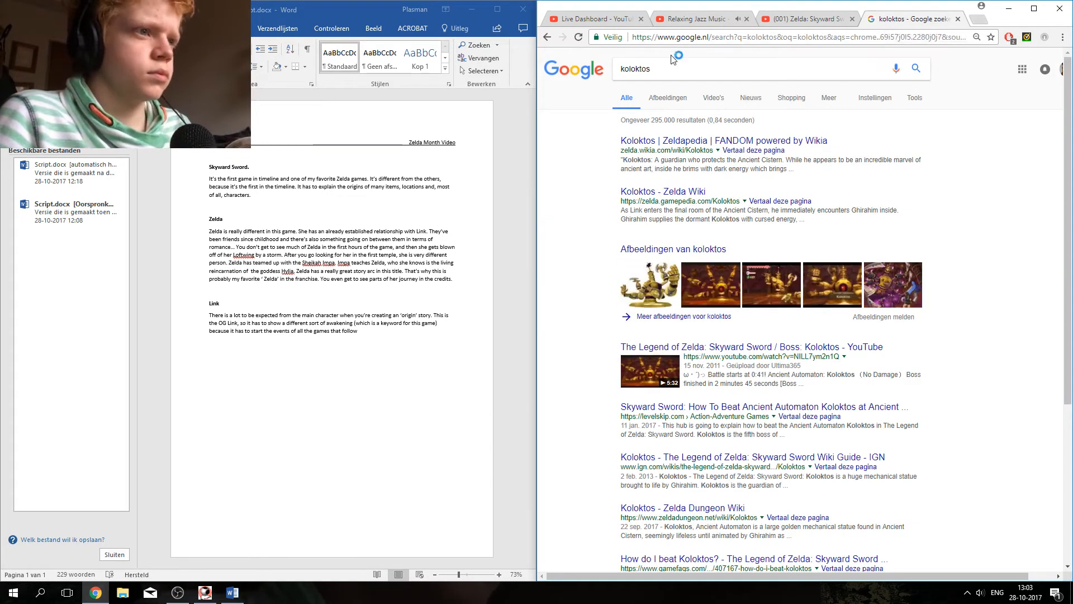
click(659, 102)
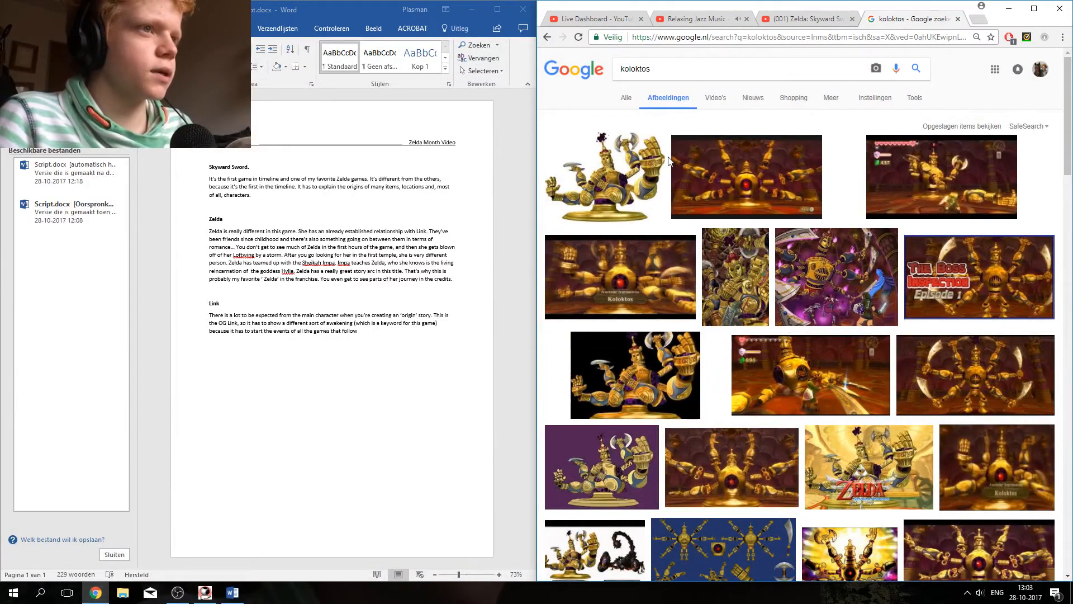
click(663, 163)
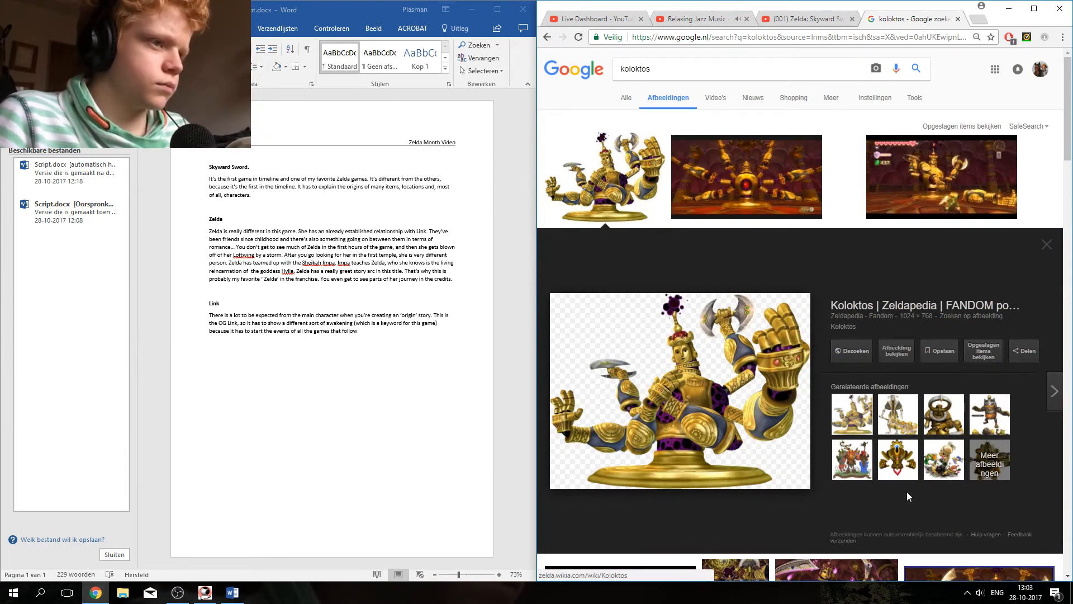
Step: Preview the related images of the Skyward Sword Mace Guardian and Ratvar.gif, ending on the Mace Guardian render
right_click(890, 426)
click(886, 445)
click(887, 450)
click(900, 422)
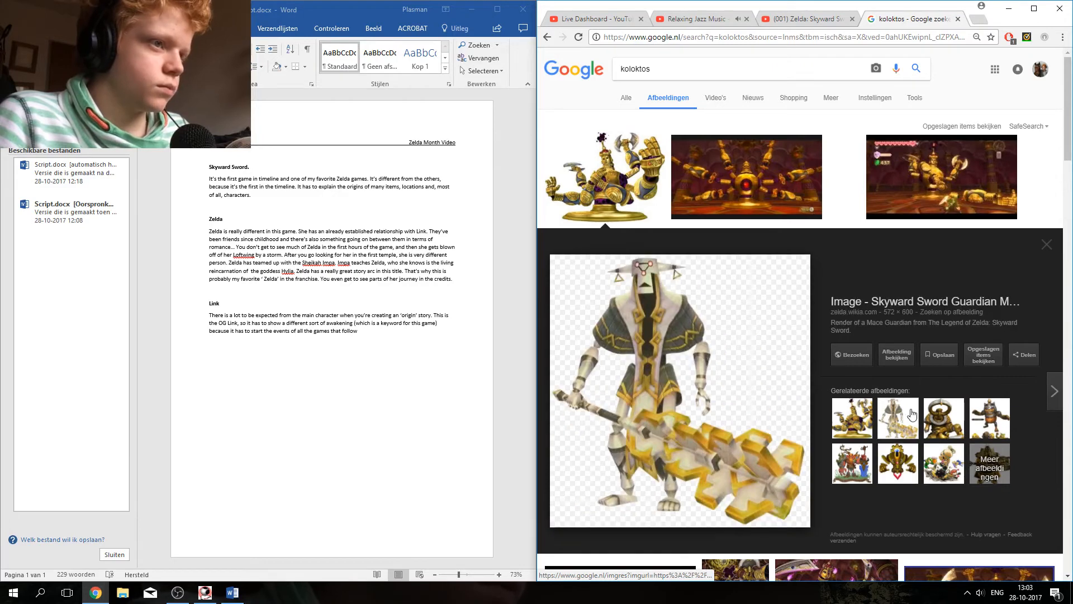
click(917, 470)
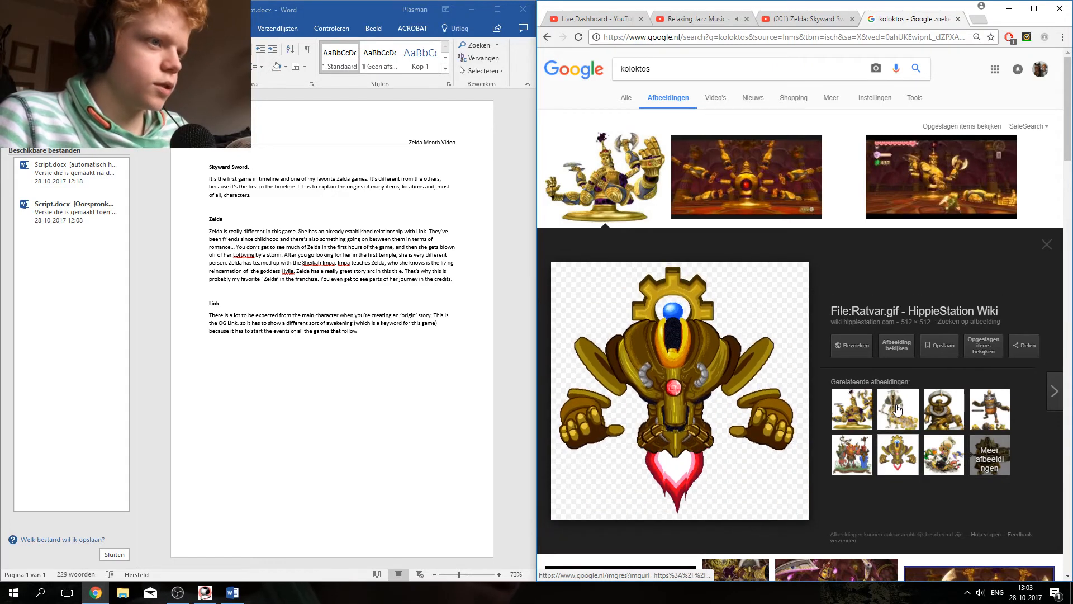
click(893, 420)
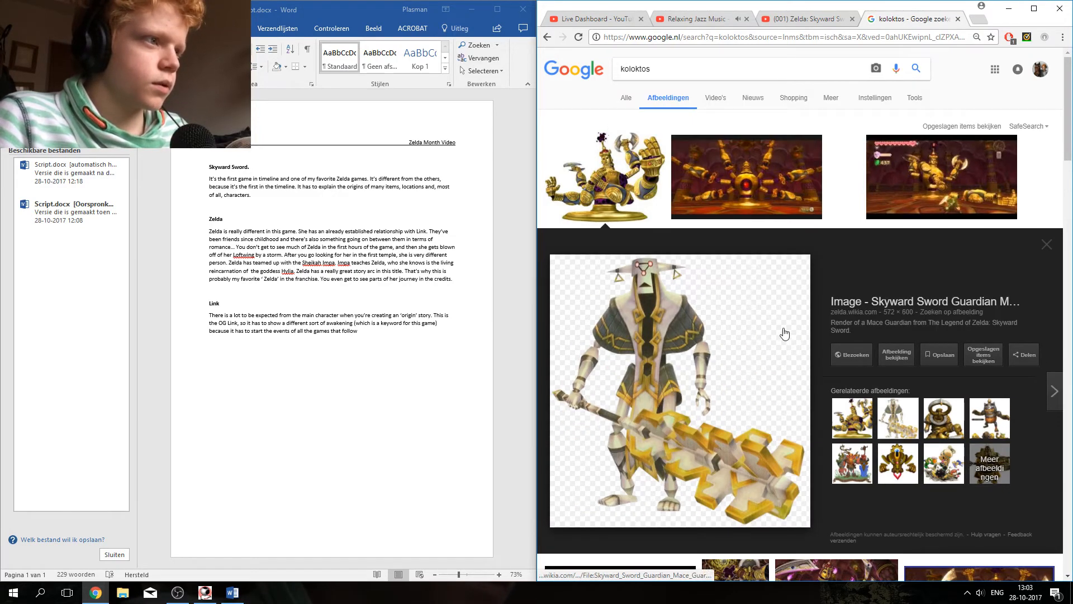
Step: Replace the image search query with the suggested "fire sanctuary skyward sword boss" and run it
drag(653, 68, 594, 74)
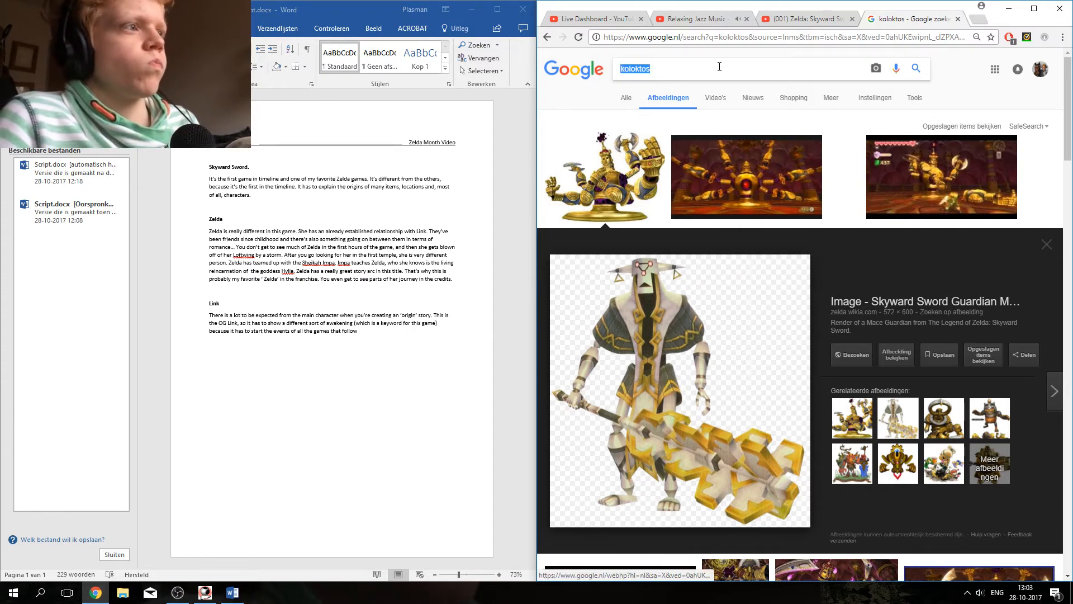
key(BackSpace)
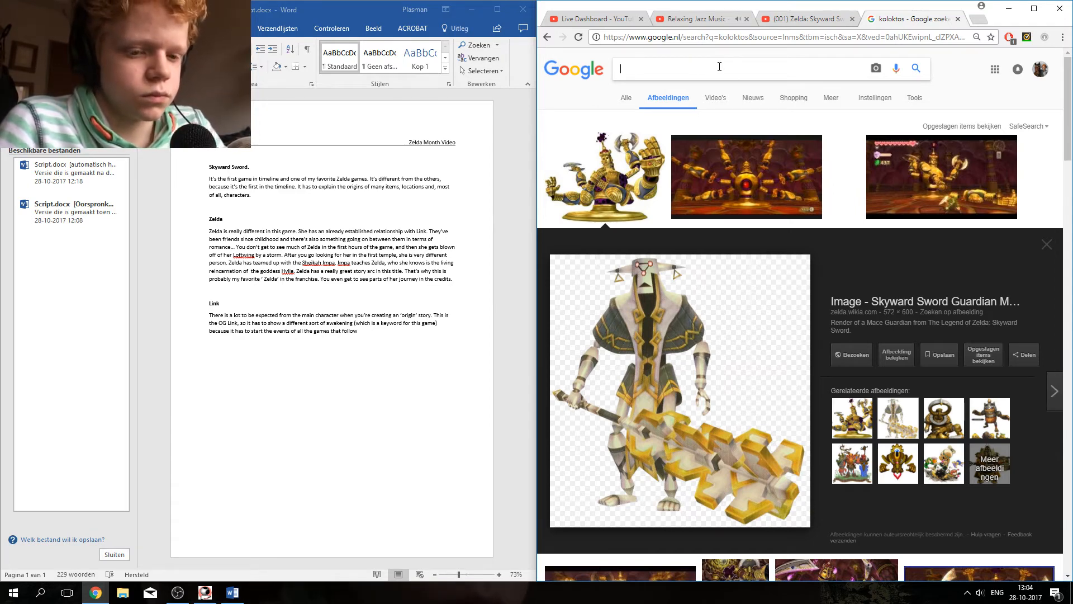
text(Fir)
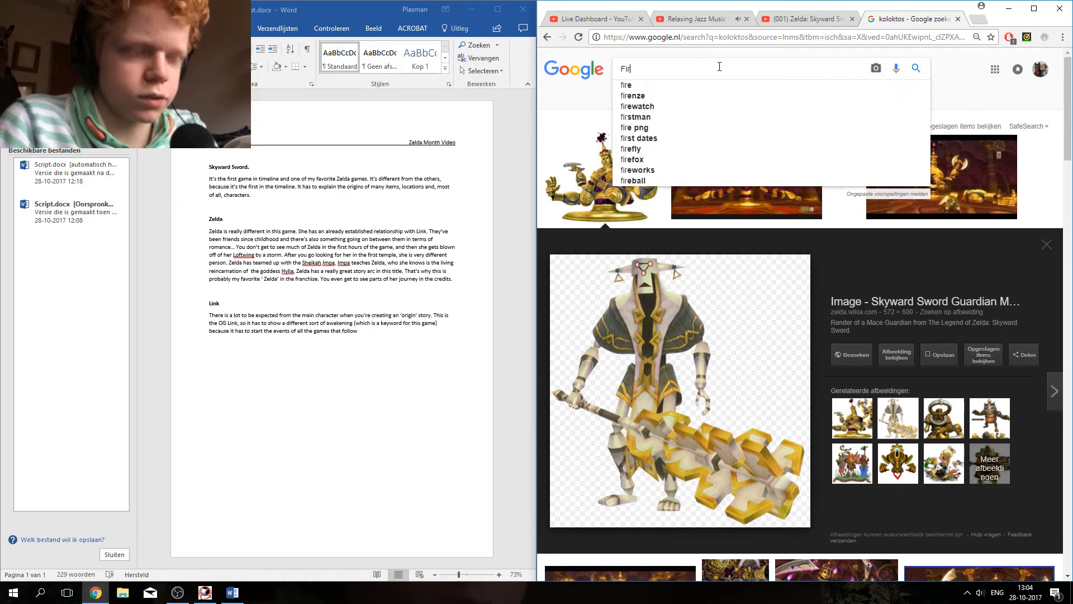
text(e sanc)
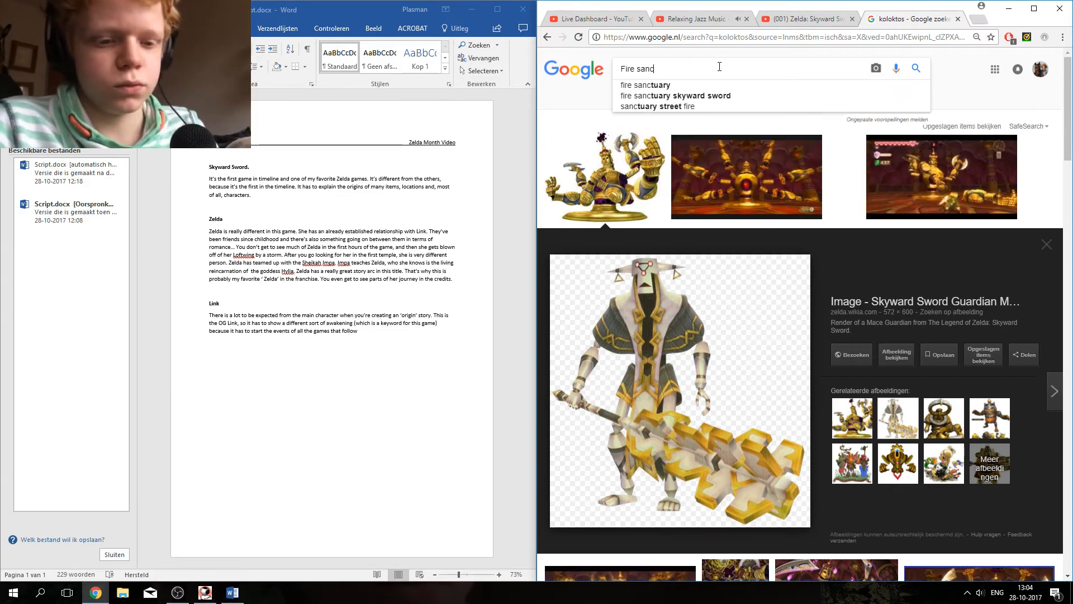
text(tuar)
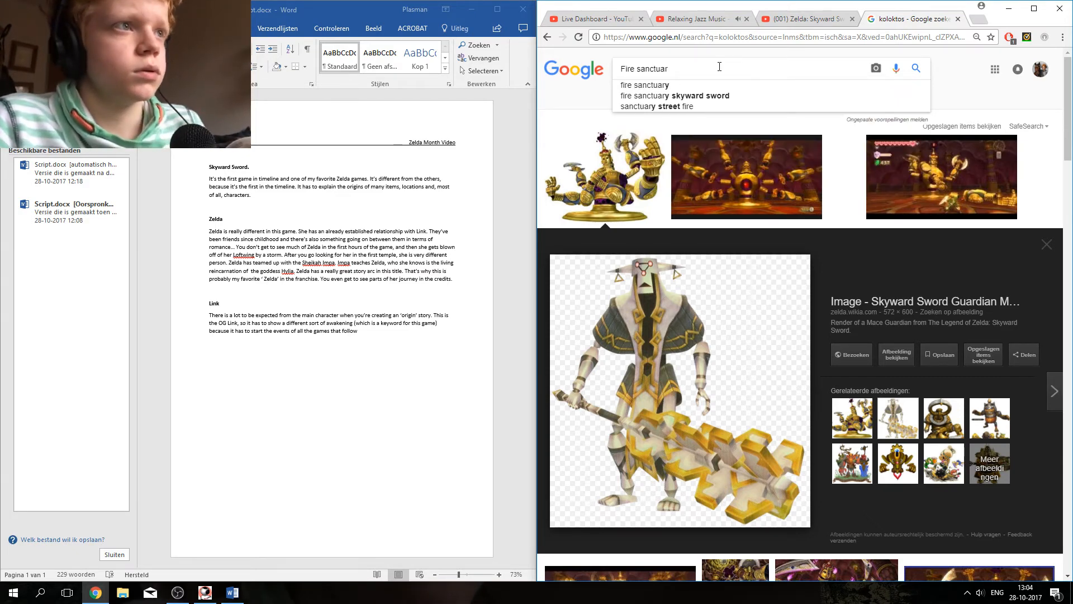
key(Down)
key(Down)
key(Return)
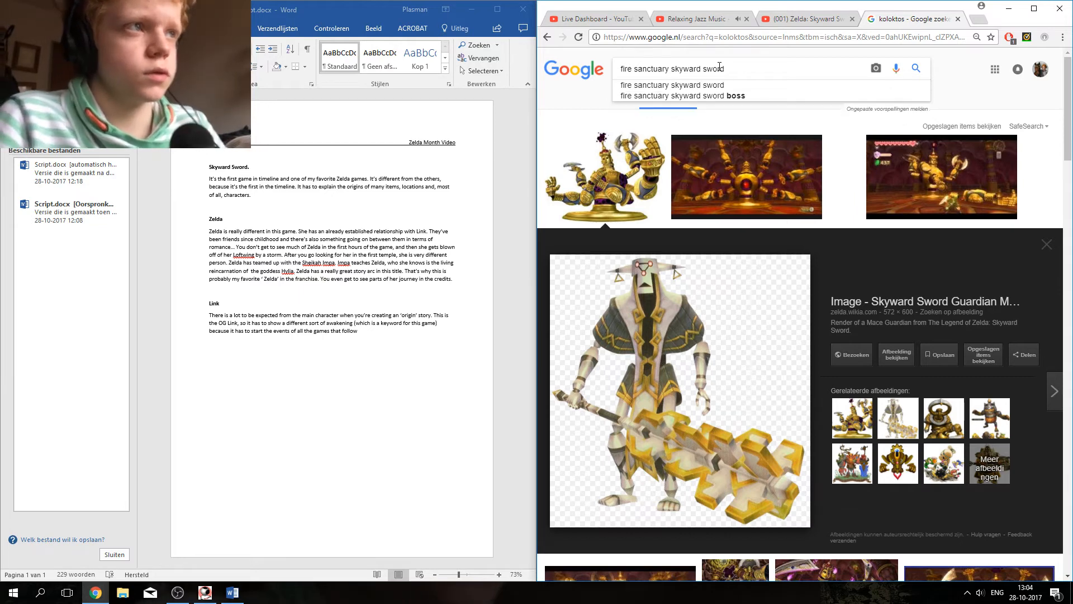
key(Down)
key(Down)
key(Return)
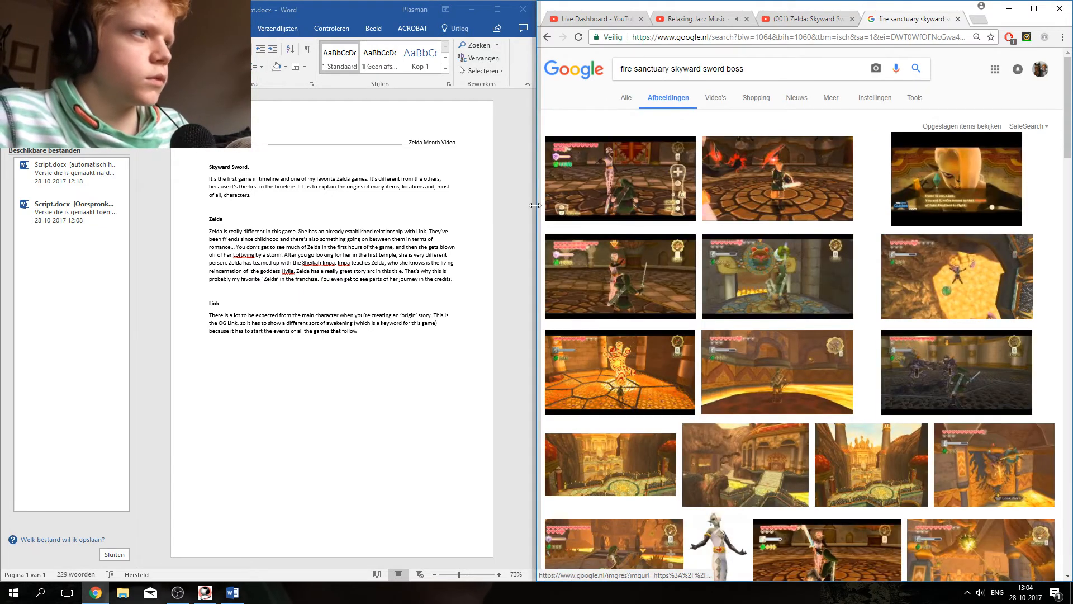
Step: Browse the Fire Sanctuary boss images, previewing the Demon Lord Ghirahim render, the cutscene still and the "Ghirahim the desperado" GIF
scroll(650, 233, down, 3)
scroll(653, 229, down, 1)
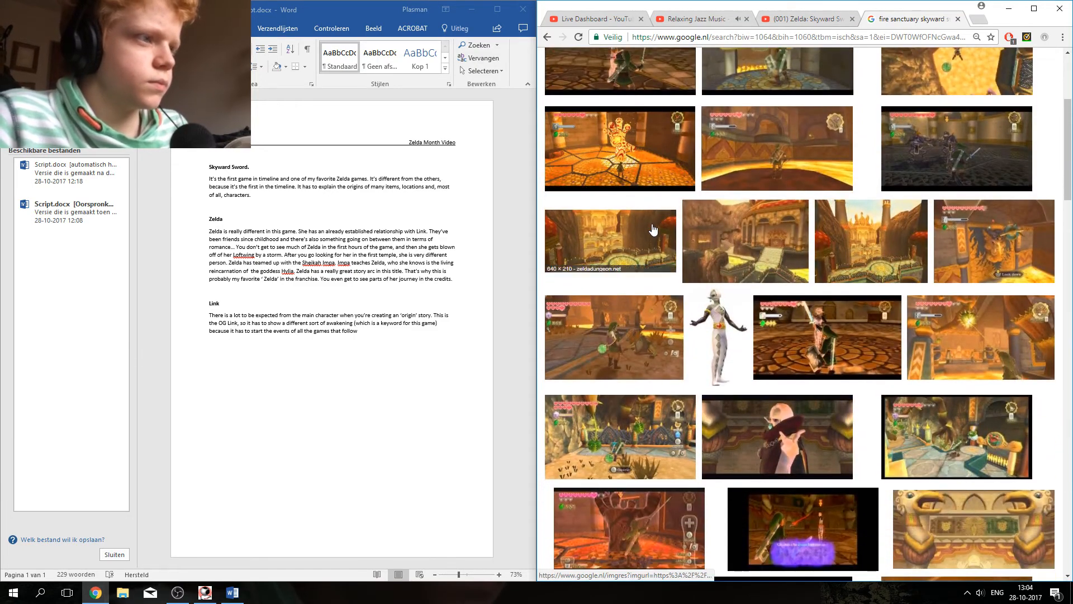
click(717, 329)
scroll(721, 319, down, 3)
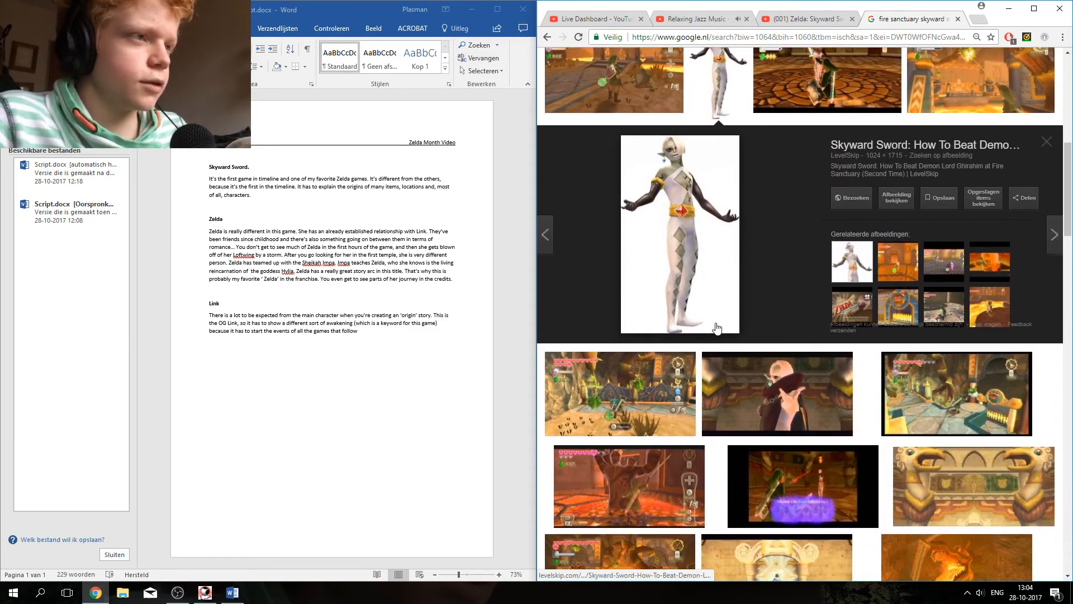
click(730, 305)
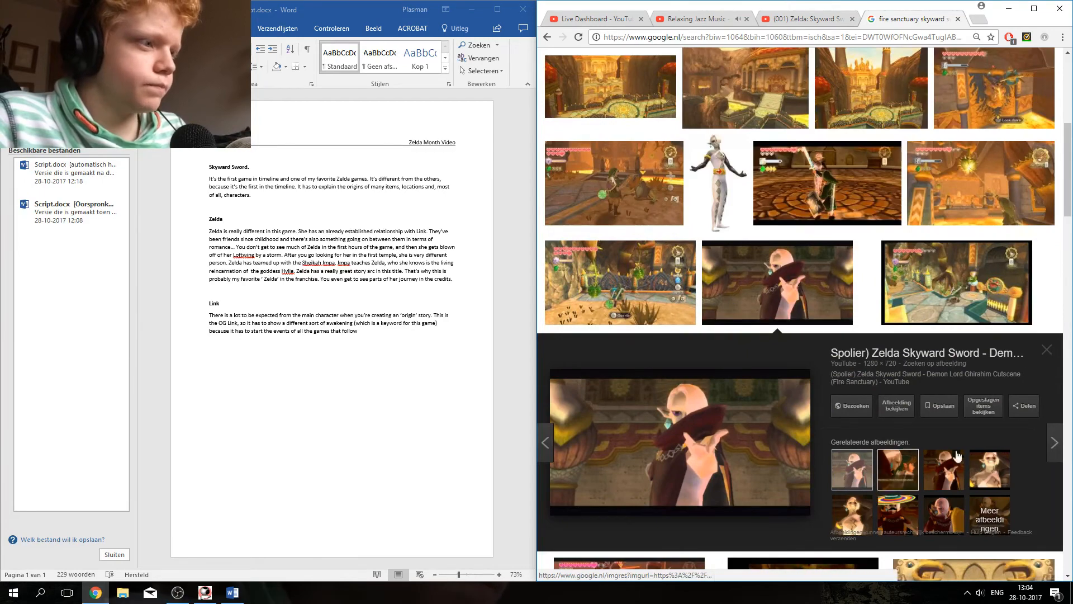
click(905, 514)
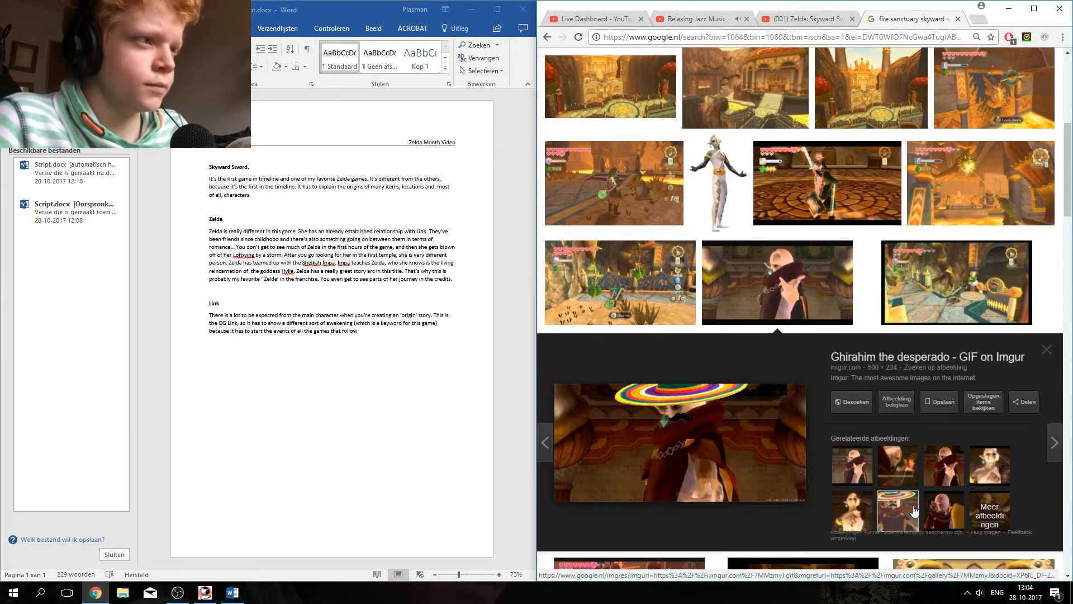
scroll(894, 509, down, 3)
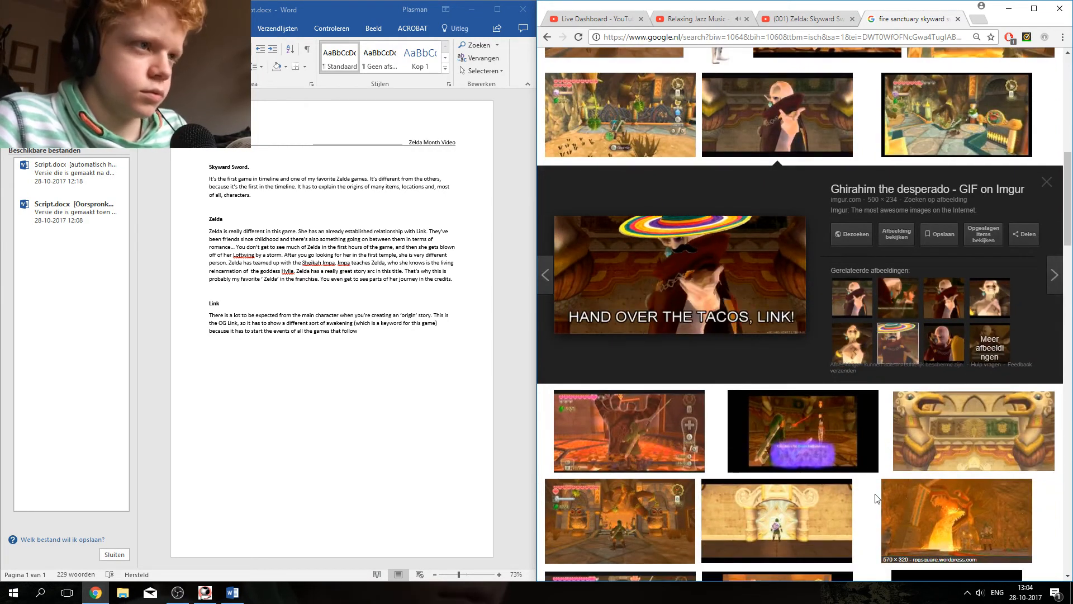
scroll(876, 498, down, 1)
scroll(876, 497, down, 9)
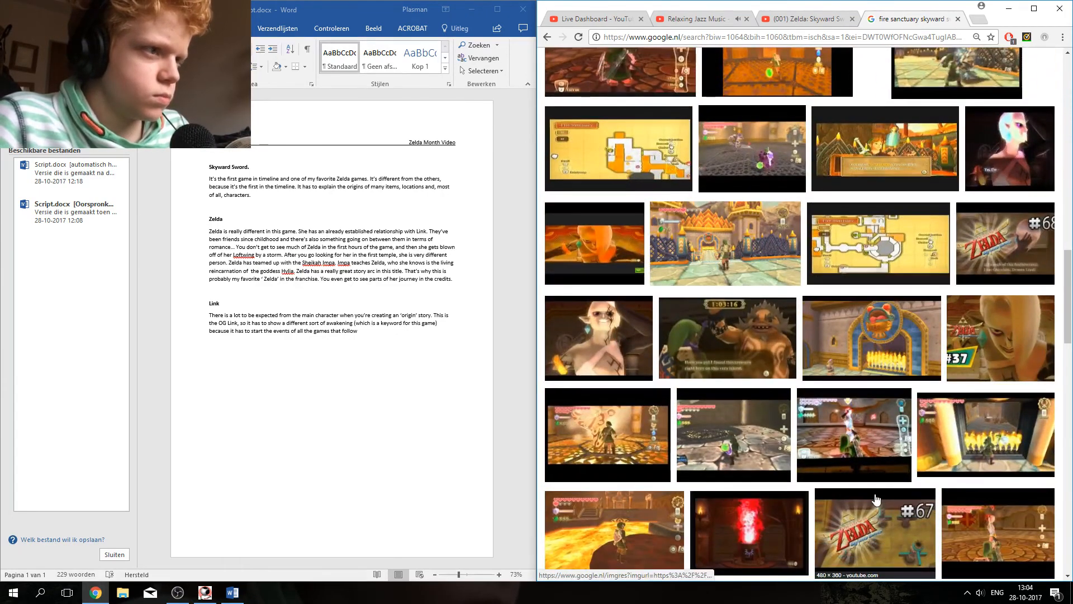
Step: Change the image search query to "fire sanctuary skyward sword miniboss" and run it
scroll(875, 499, down, 3)
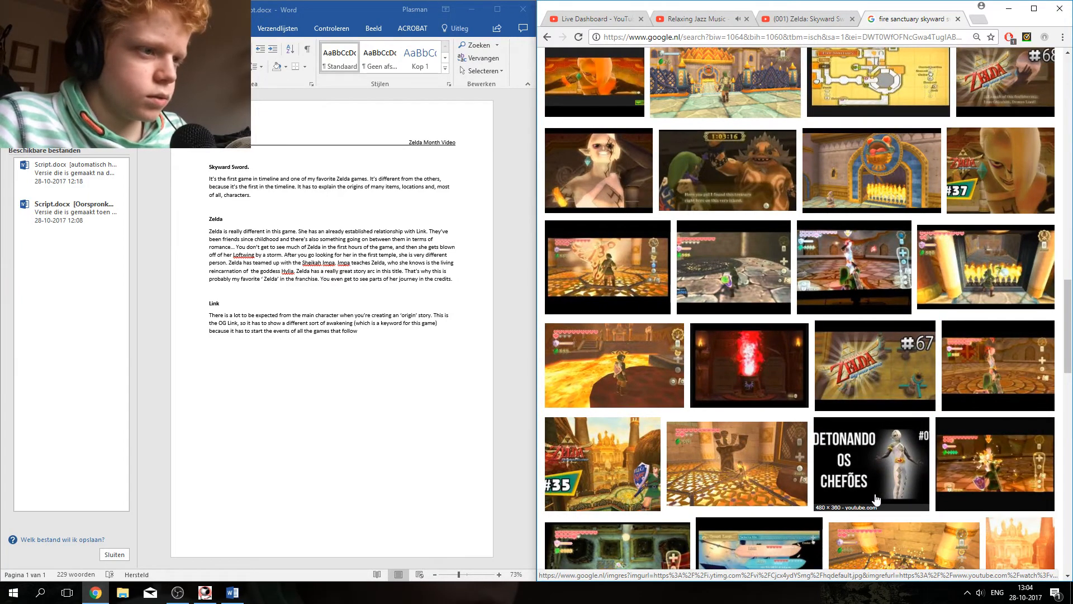
scroll(876, 497, up, 15)
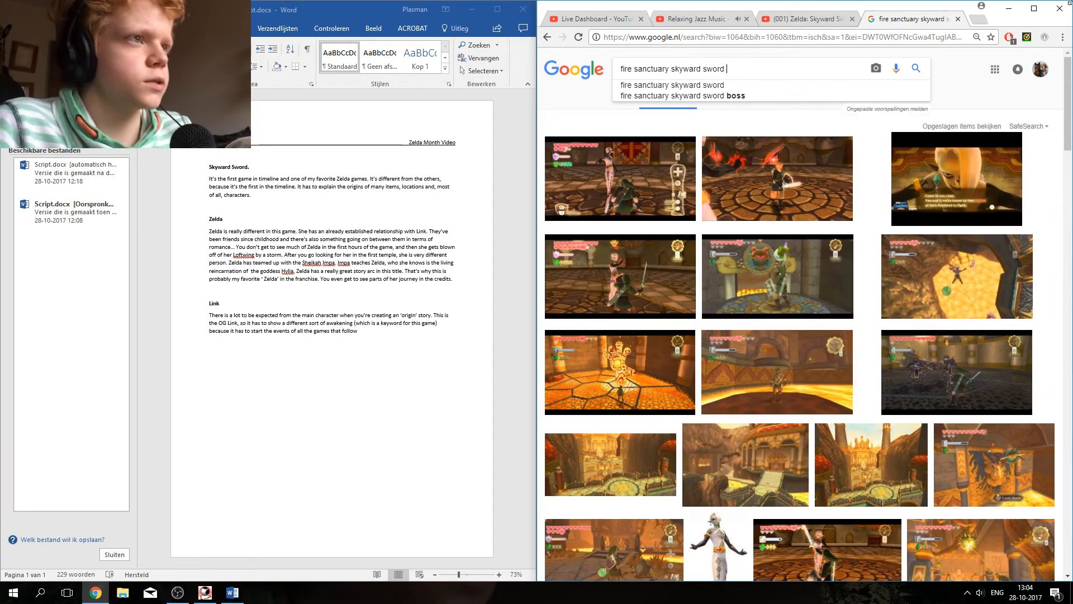
key(BackSpace)
key(BackSpace)
key(BackSpace)
text(minibos)
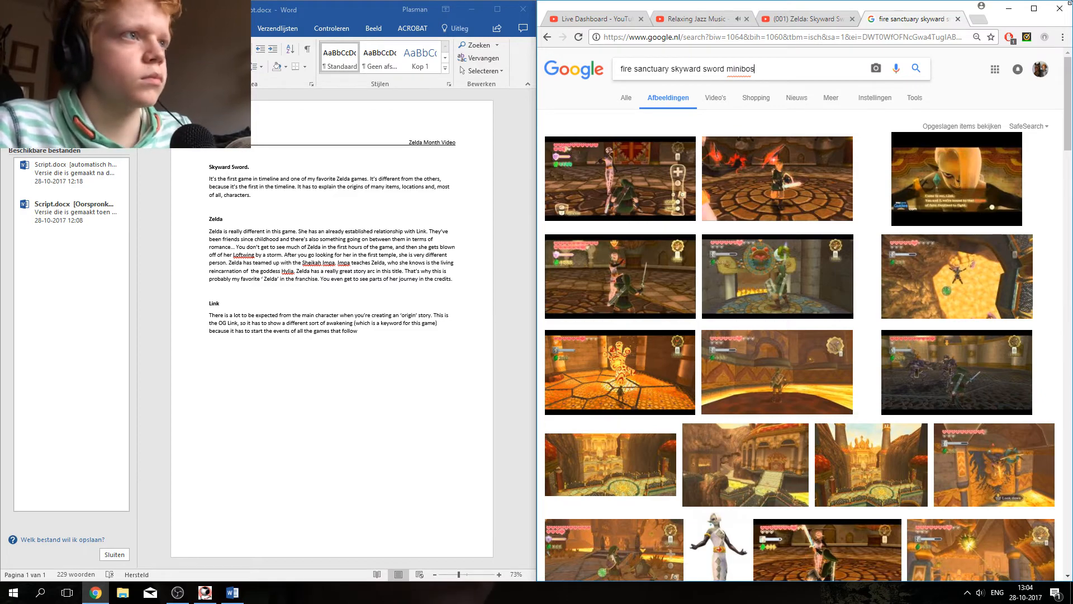
text(s)
key(Return)
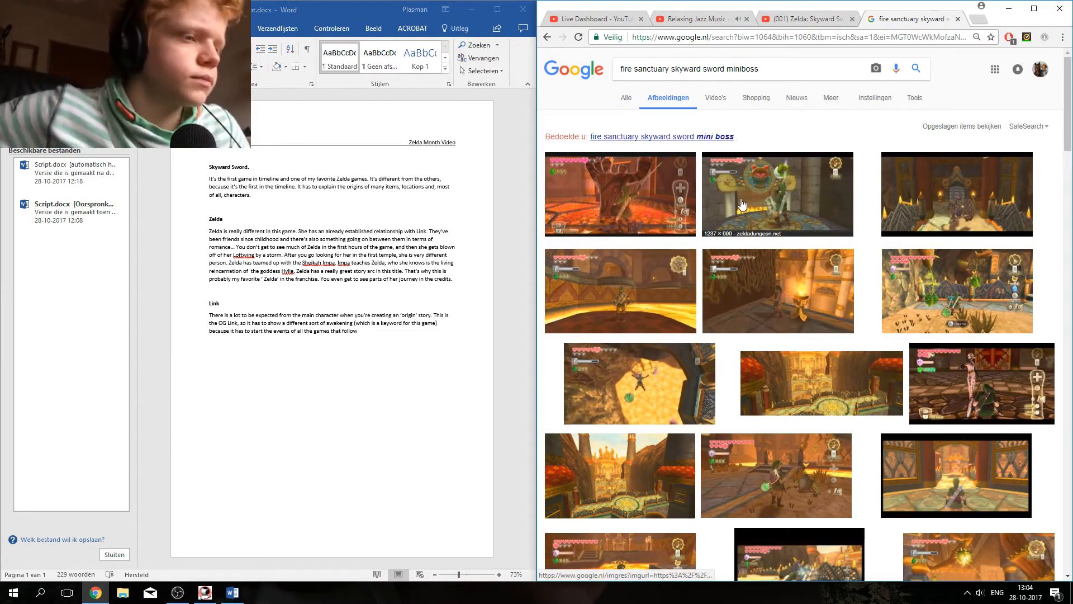
Step: Look through the Fire Sanctuary miniboss image results for the enemy fought in that dungeon
scroll(713, 280, down, 2)
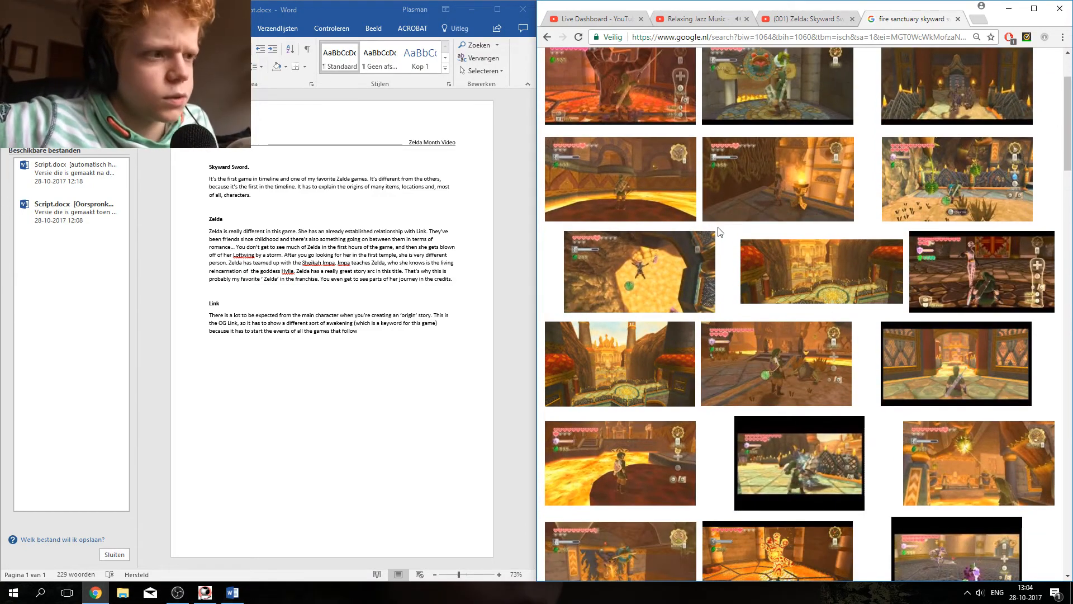
scroll(715, 268, down, 3)
scroll(720, 232, down, 3)
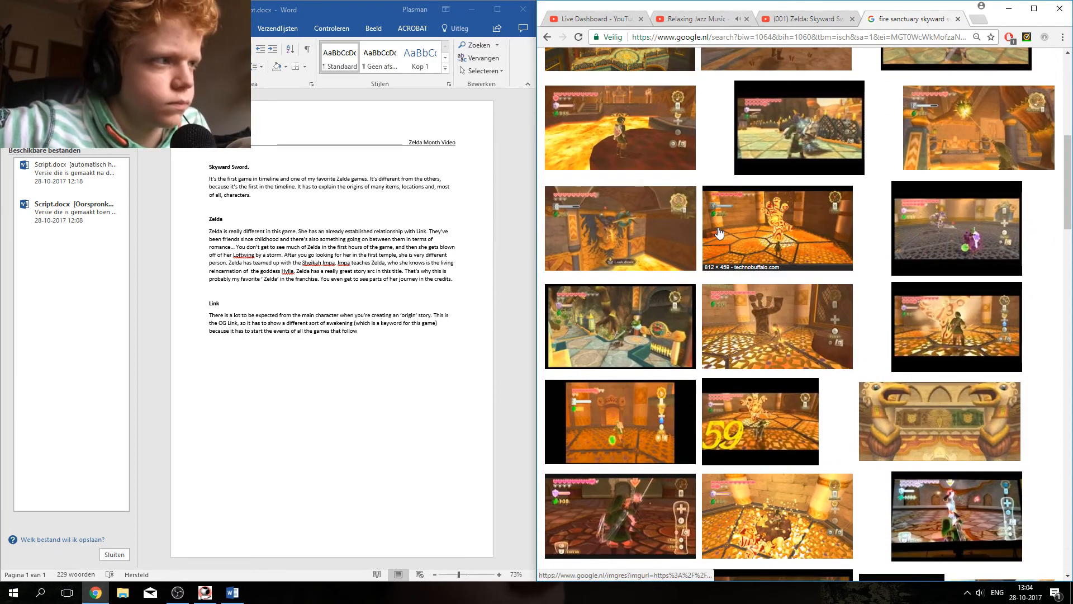
scroll(720, 232, down, 2)
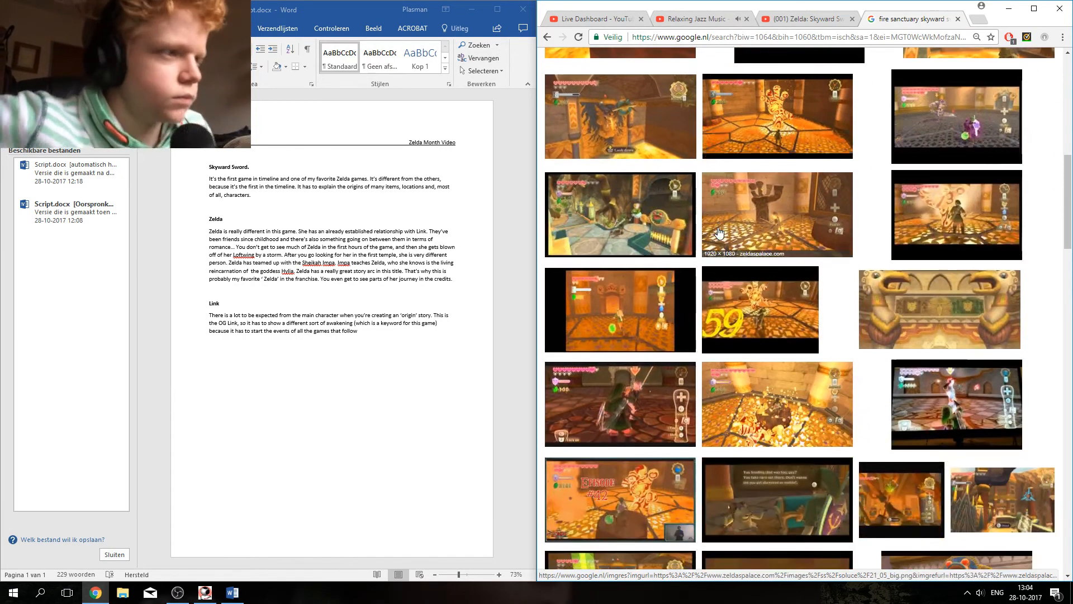
scroll(719, 232, down, 4)
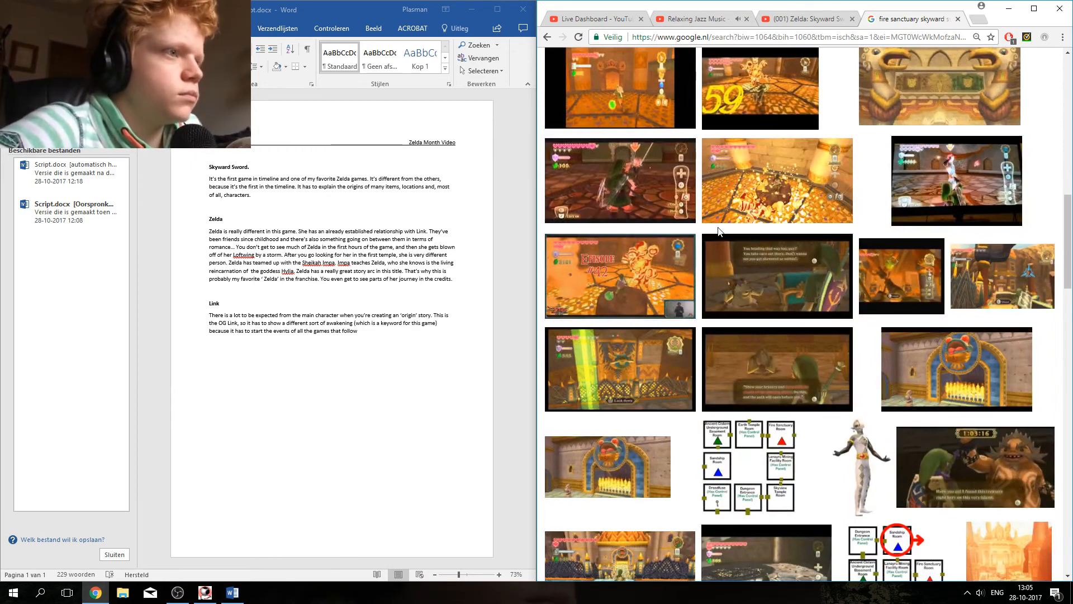
scroll(719, 232, down, 1)
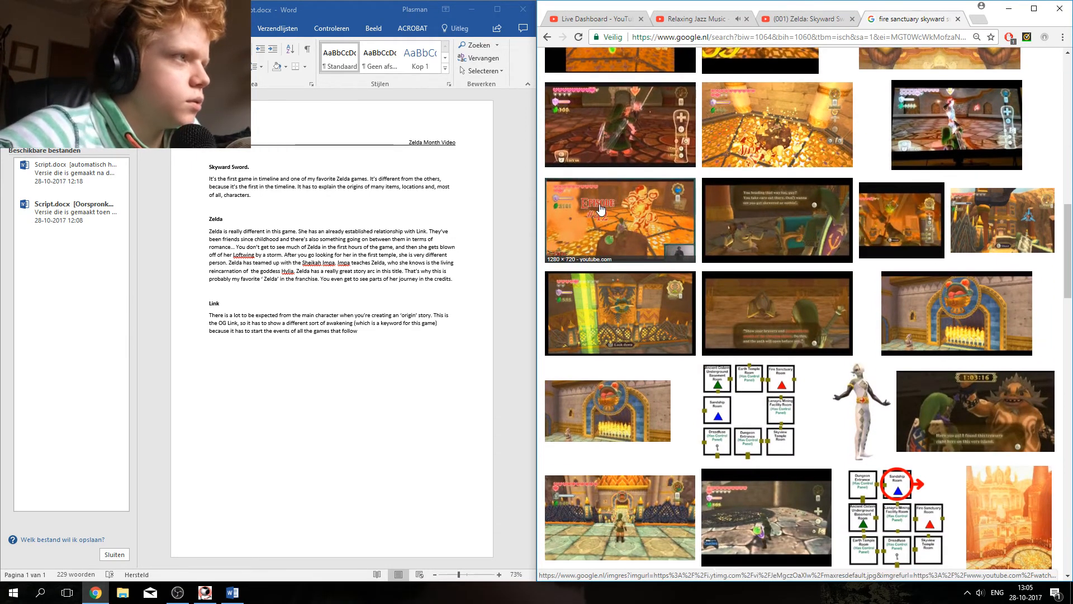
scroll(620, 219, down, 4)
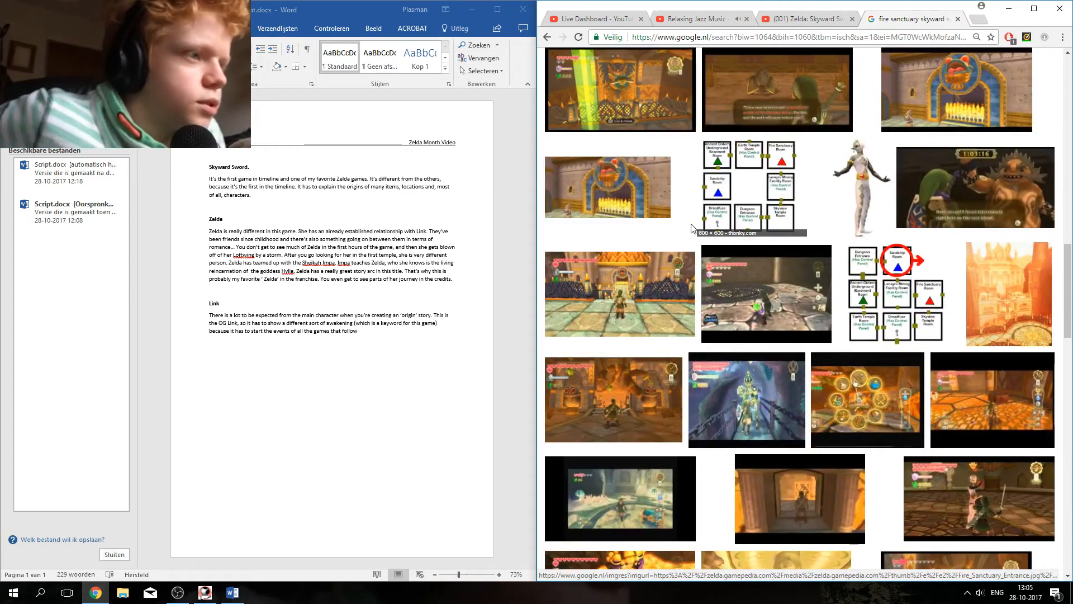
scroll(755, 230, down, 2)
scroll(755, 229, down, 4)
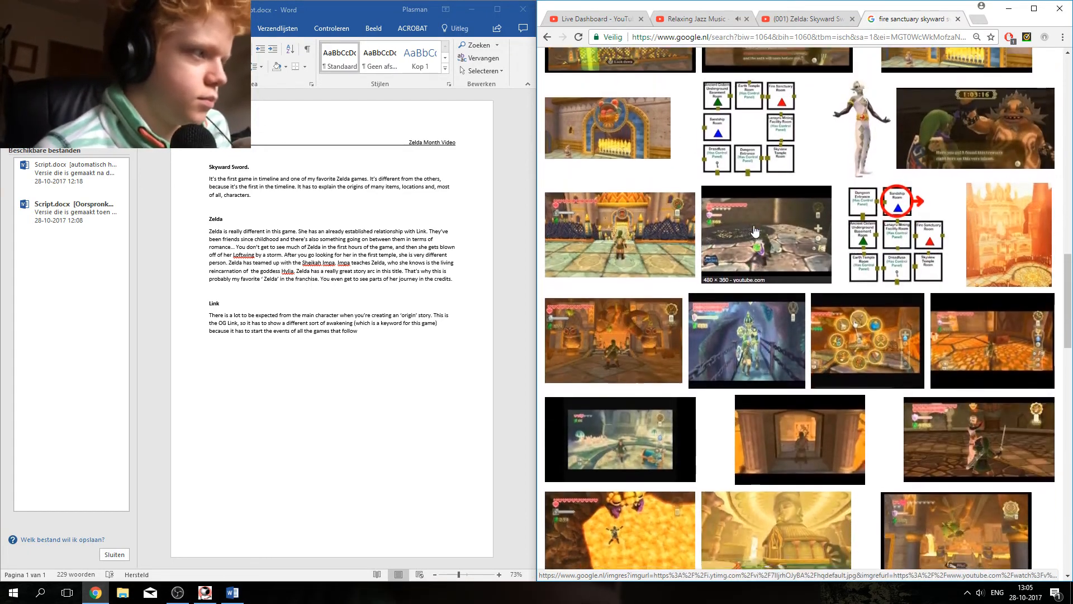
scroll(755, 227, down, 6)
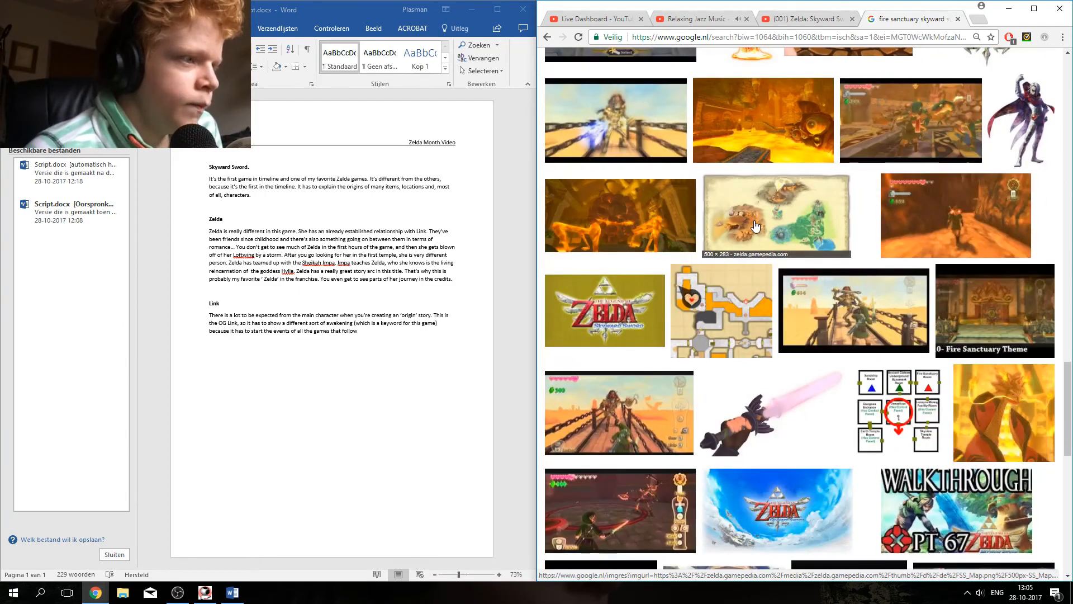
scroll(755, 227, down, 2)
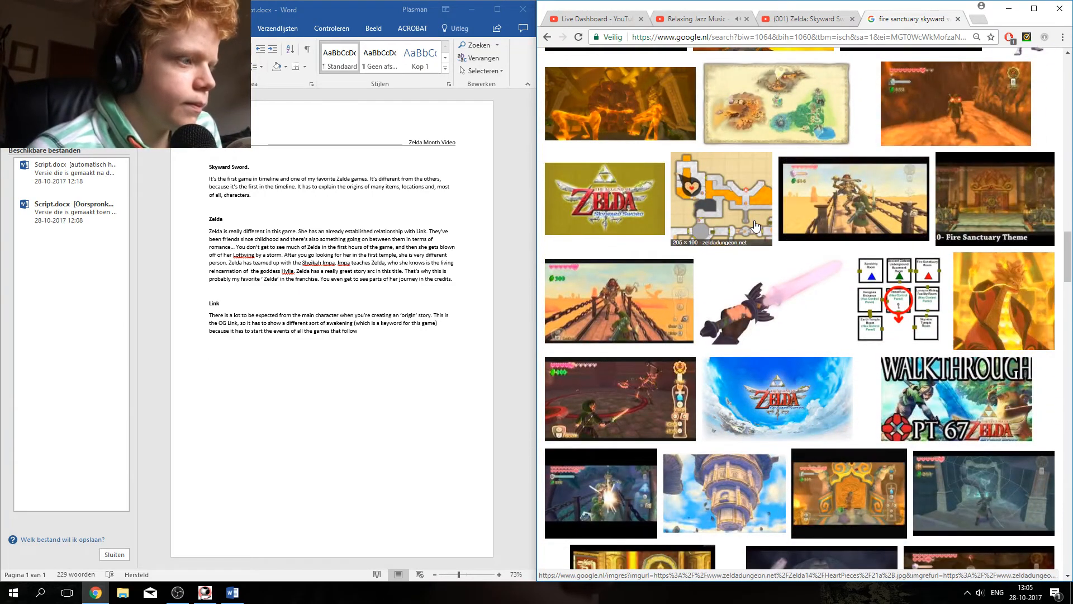
scroll(755, 225, down, 5)
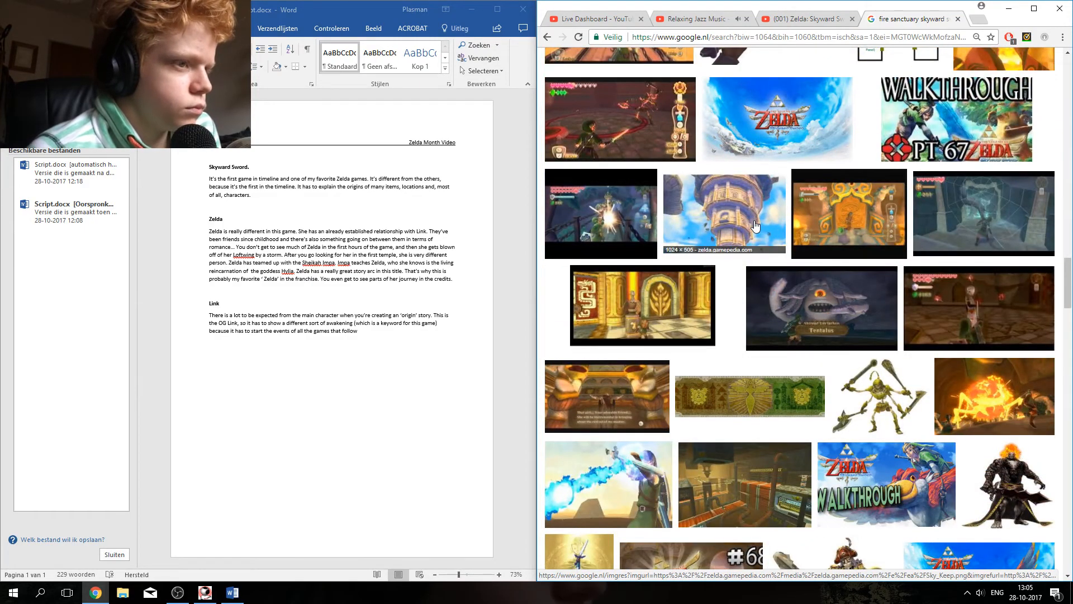
Step: Replace "miniboss" in the image query with "ghirahim's minion" and run the search
scroll(756, 225, up, 15)
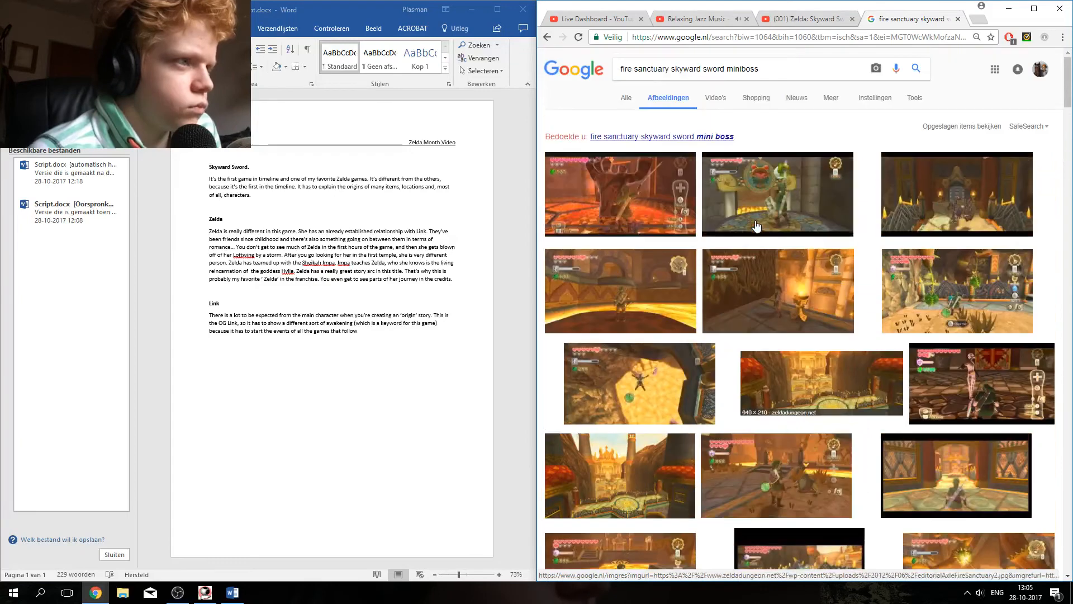
double_click(728, 70)
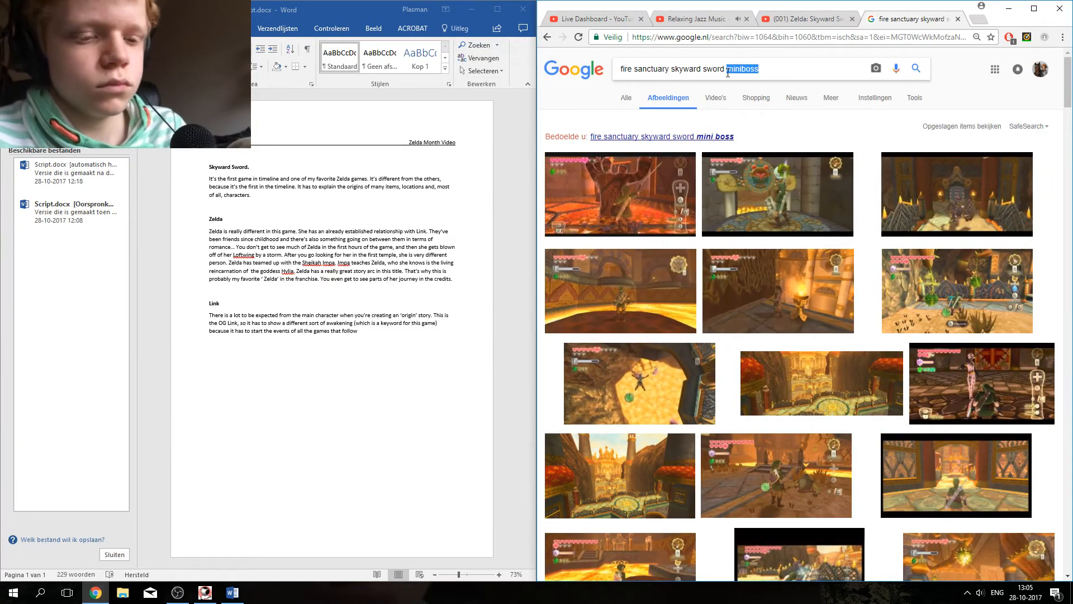
text(ghirahi)
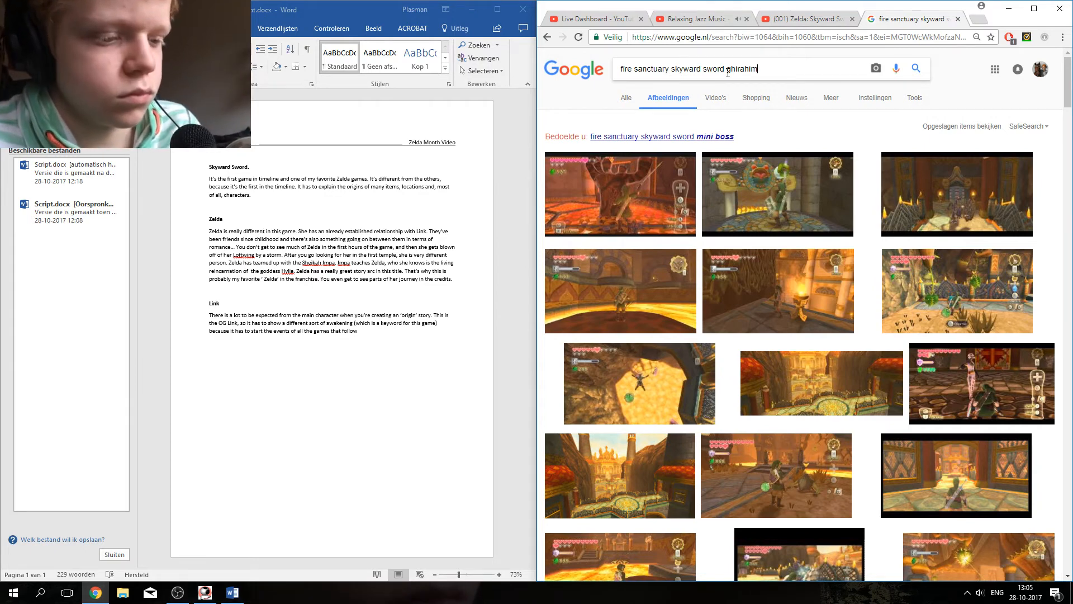
text(m's minion)
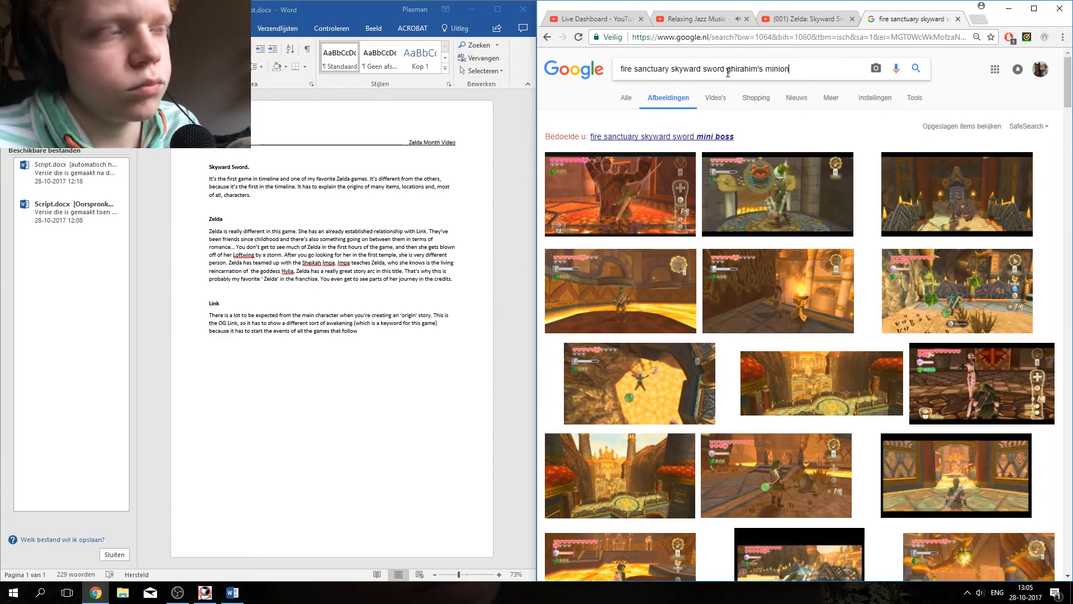
key(Return)
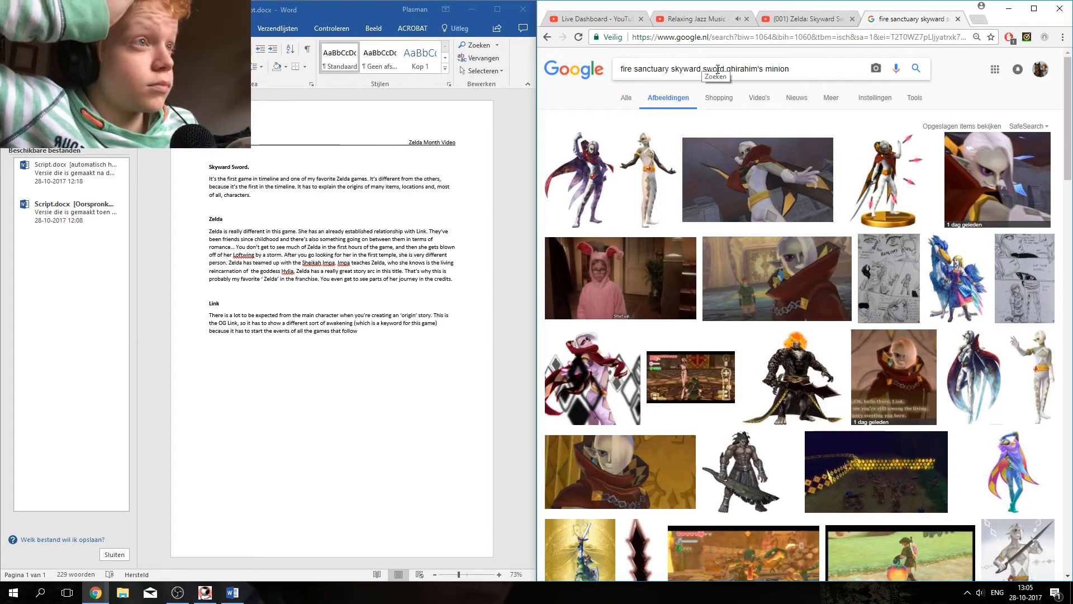
Step: Shorten the image query to "skyward sword ghirahim's minions" and run the search
drag(672, 69, 619, 69)
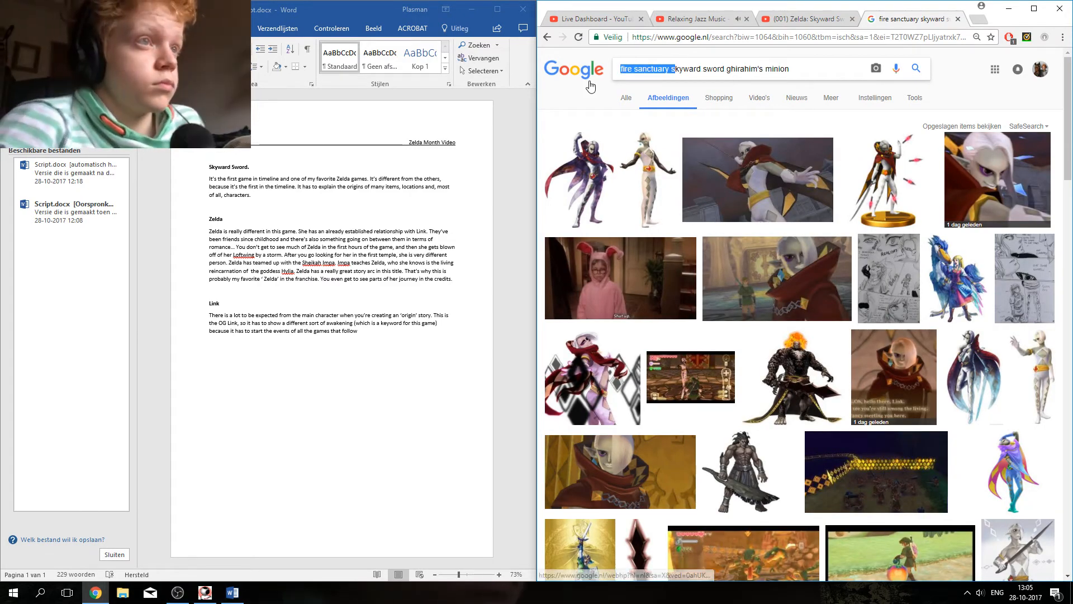
key(BackSpace)
click(771, 72)
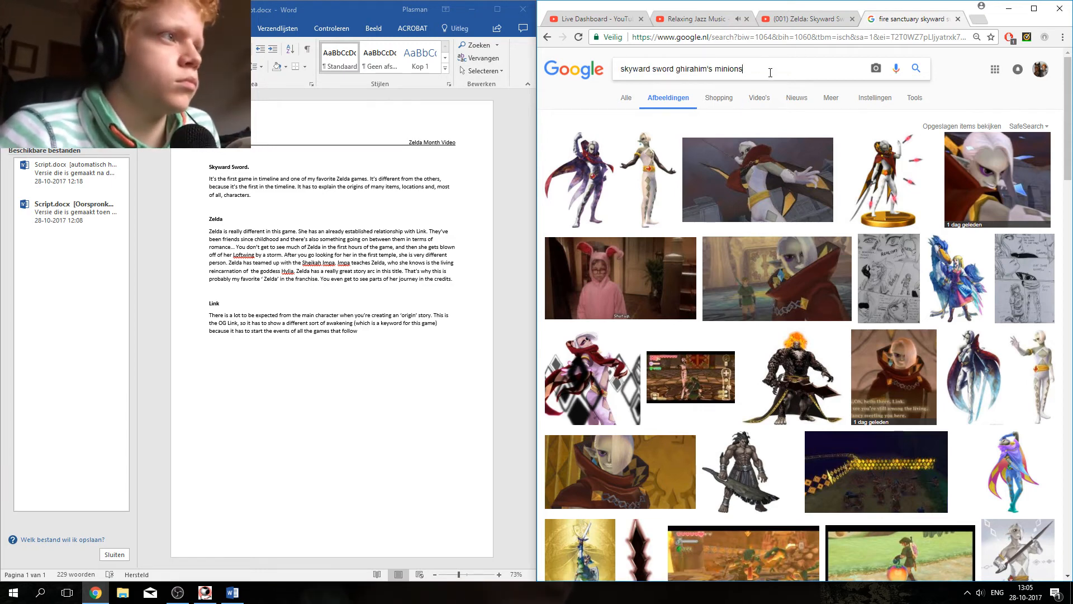
click(916, 70)
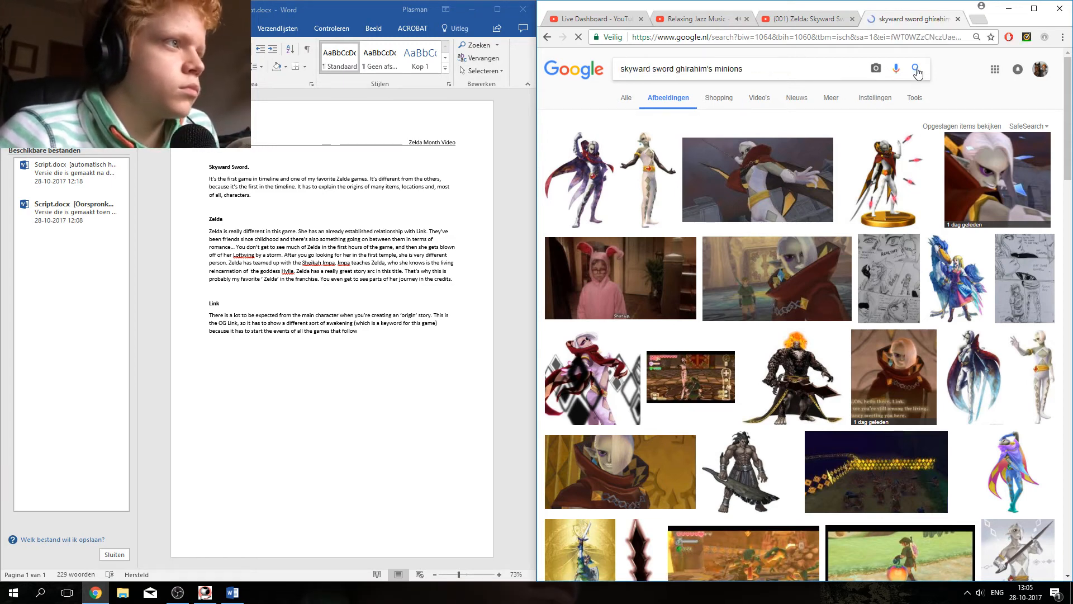
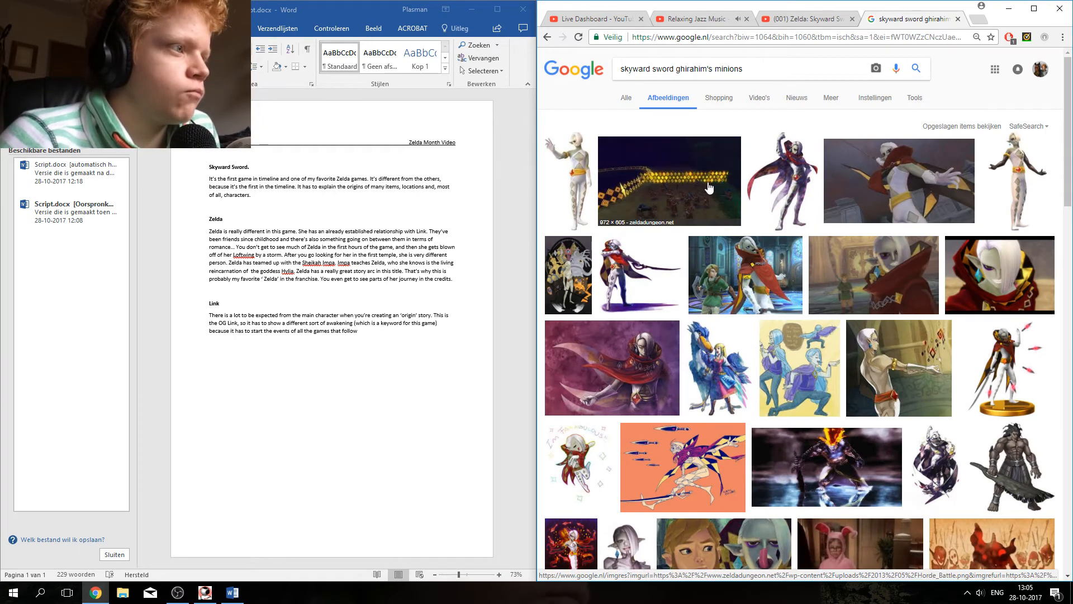
Step: Browse the Ghirahim's minions images, previewing the purple Ghirahim wallpaper and the related "How to Draw Ghirahim" picture
scroll(709, 188, down, 2)
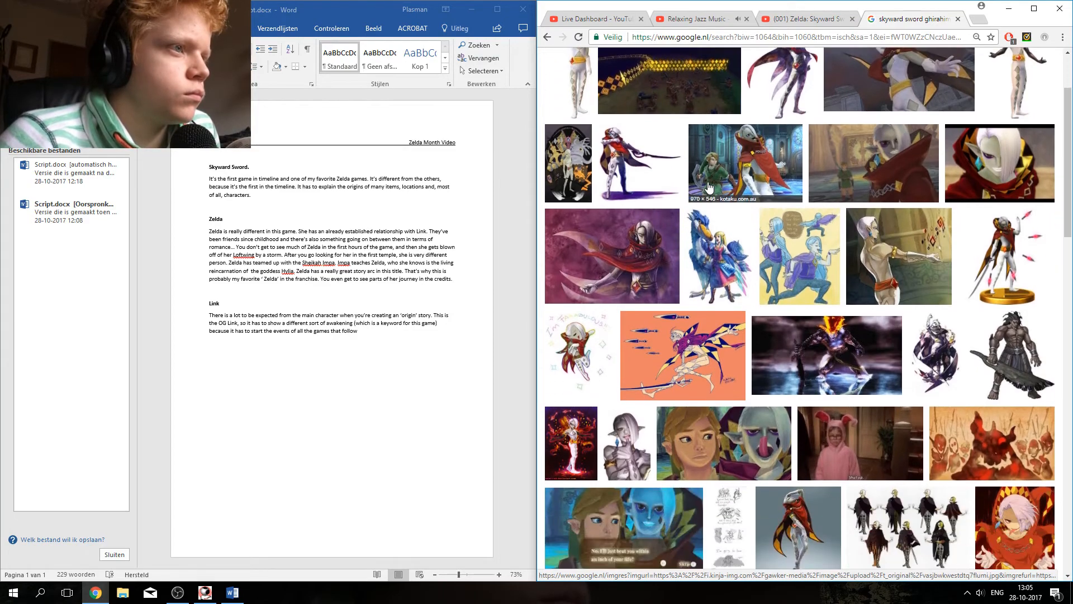
click(598, 260)
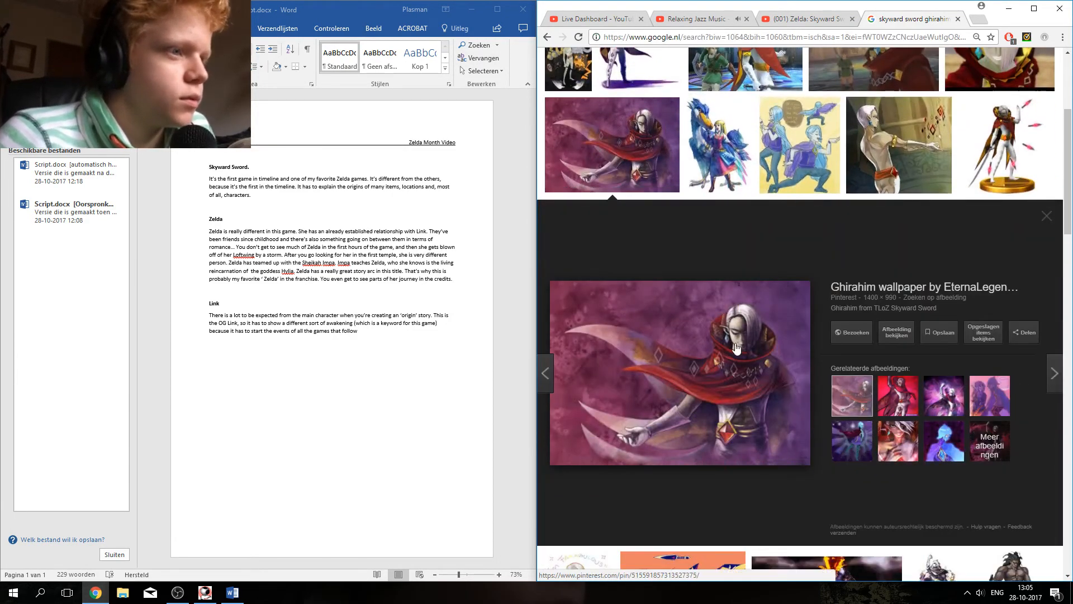
click(901, 413)
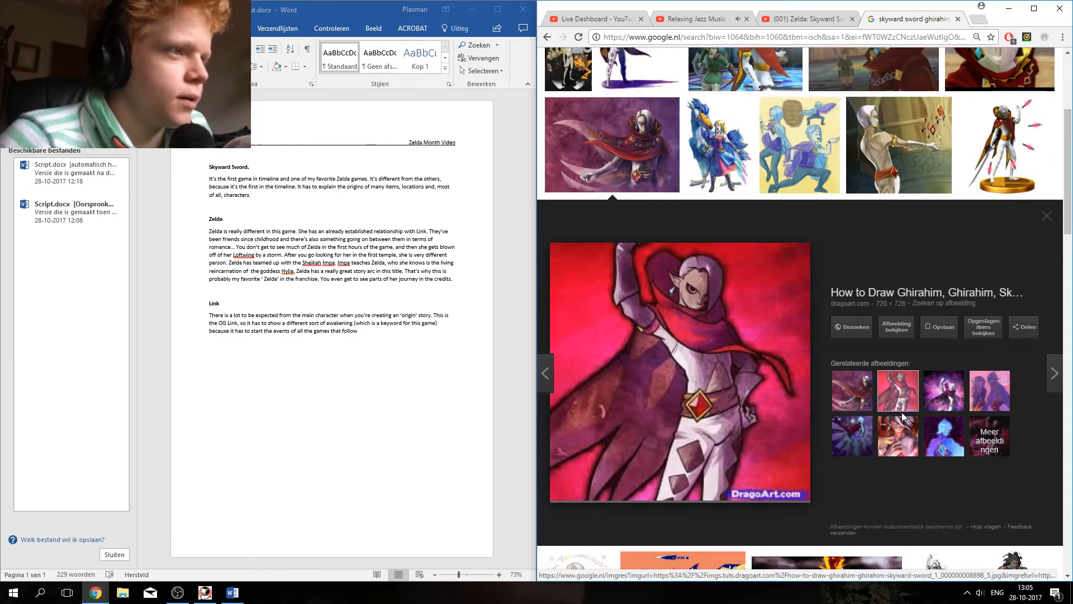
scroll(902, 417, down, 5)
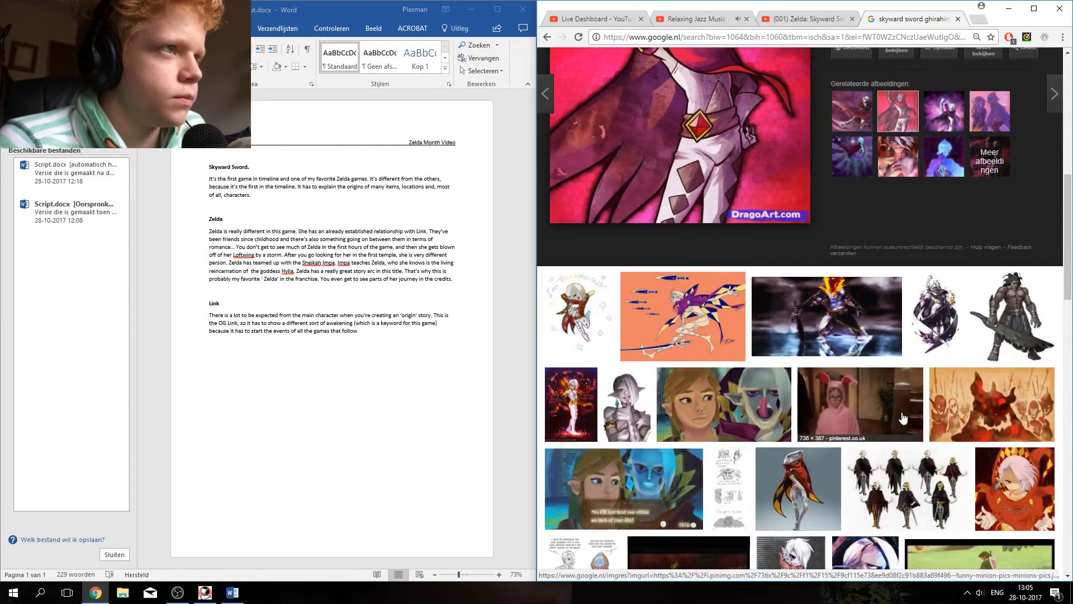
scroll(902, 417, down, 4)
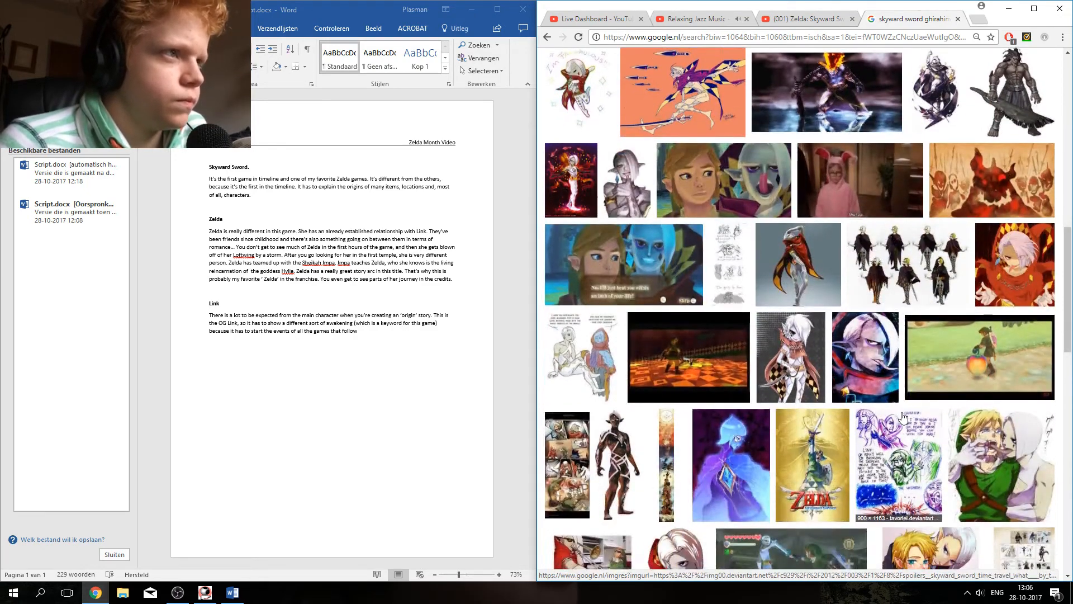
scroll(902, 417, down, 4)
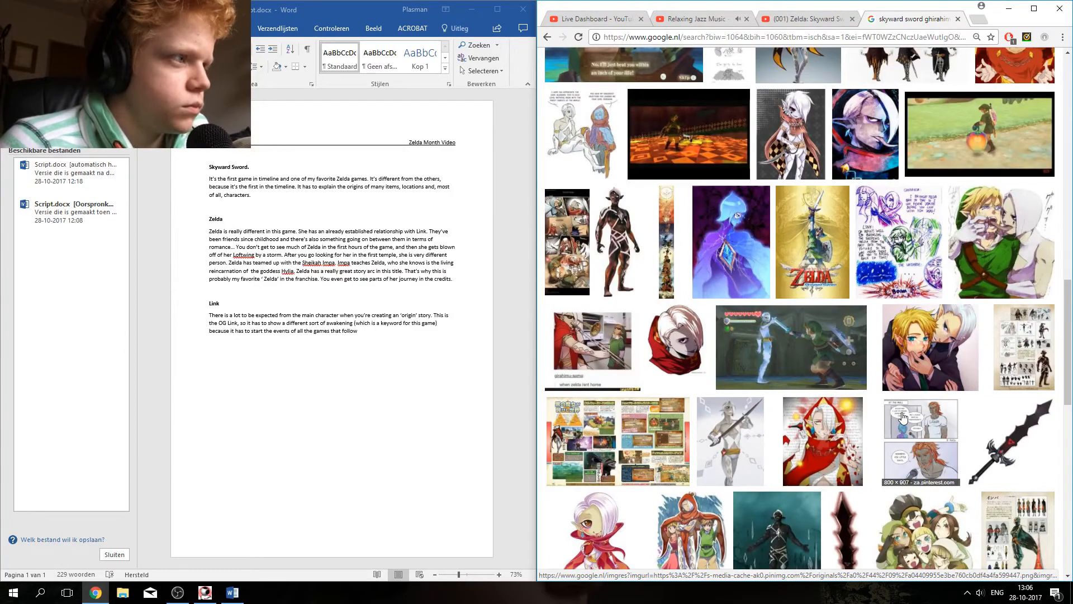
Step: Replace "ghirahim's minions" in the image query with "all enemies" and run the search
scroll(902, 416, up, 10)
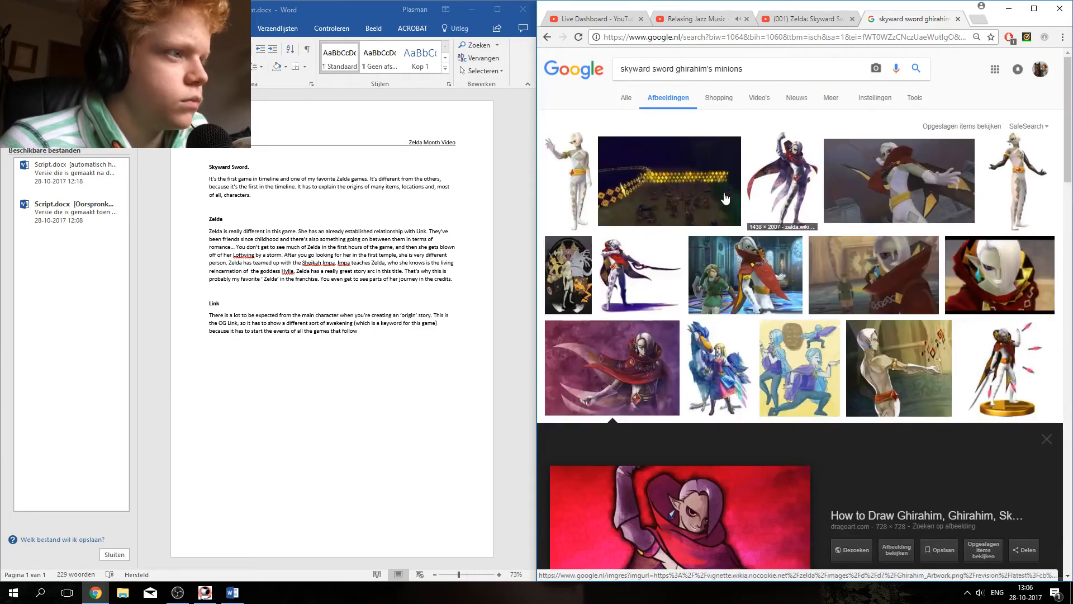
drag(745, 69, 677, 78)
text(all ene)
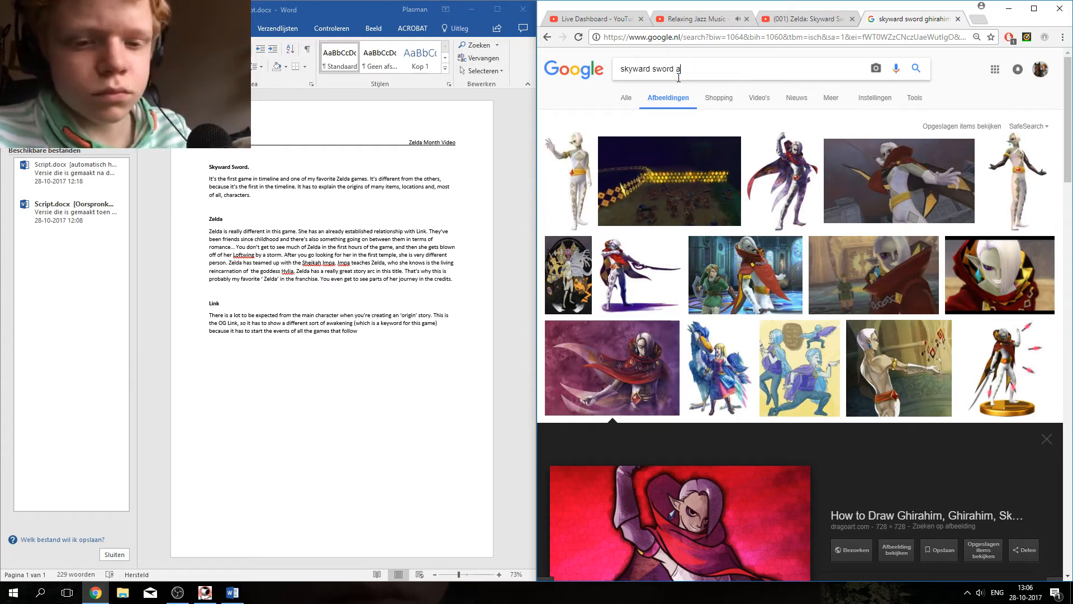
text(mies)
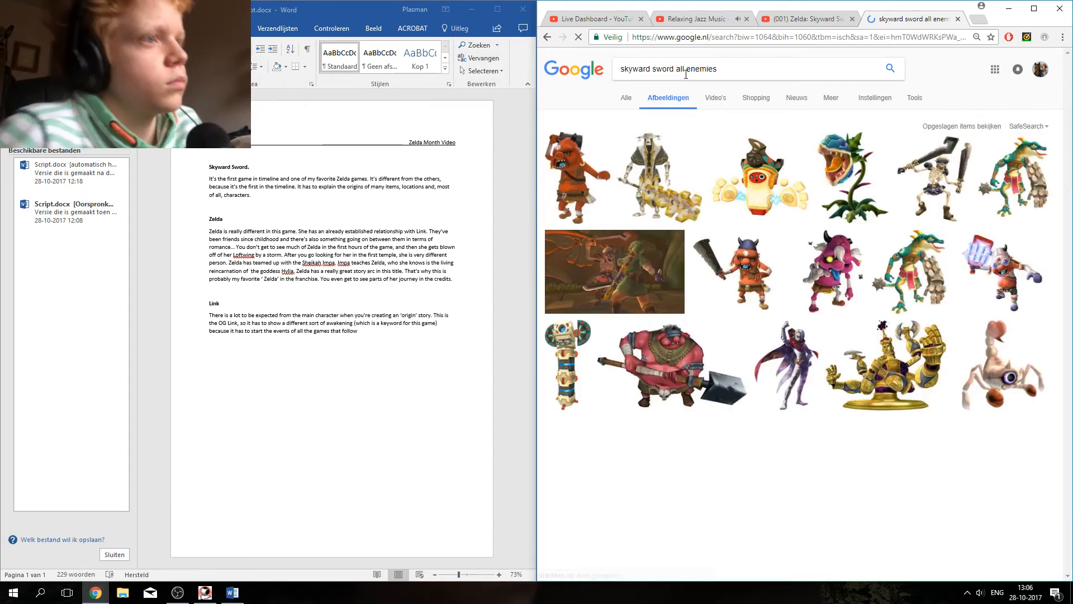
Step: Look through the image results for "skyward sword all enemies" to examine the game's different enemies and bosses
scroll(615, 259, down, 4)
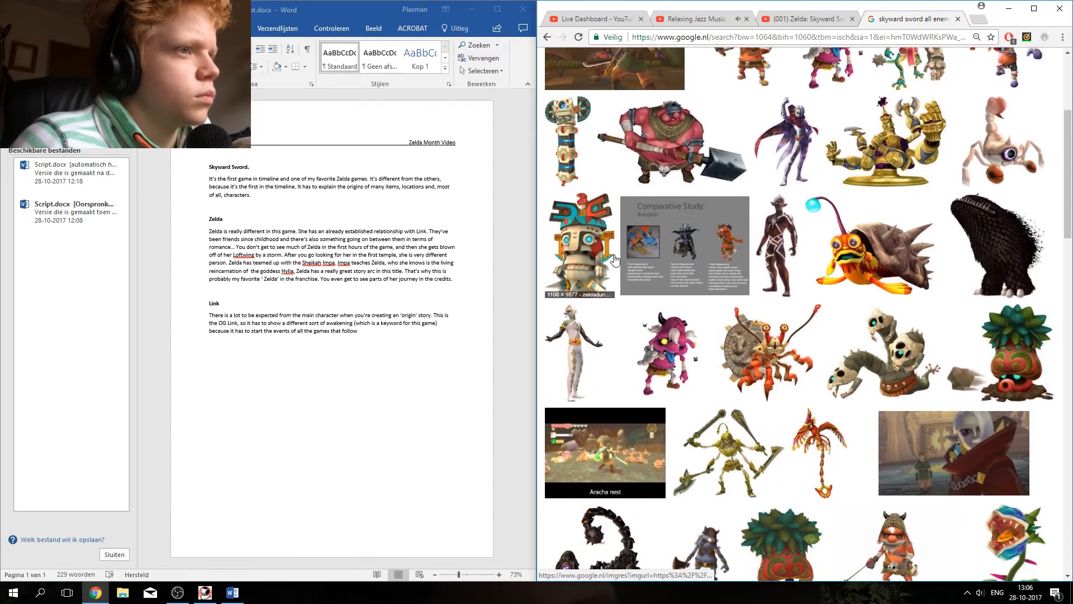
scroll(802, 272, down, 3)
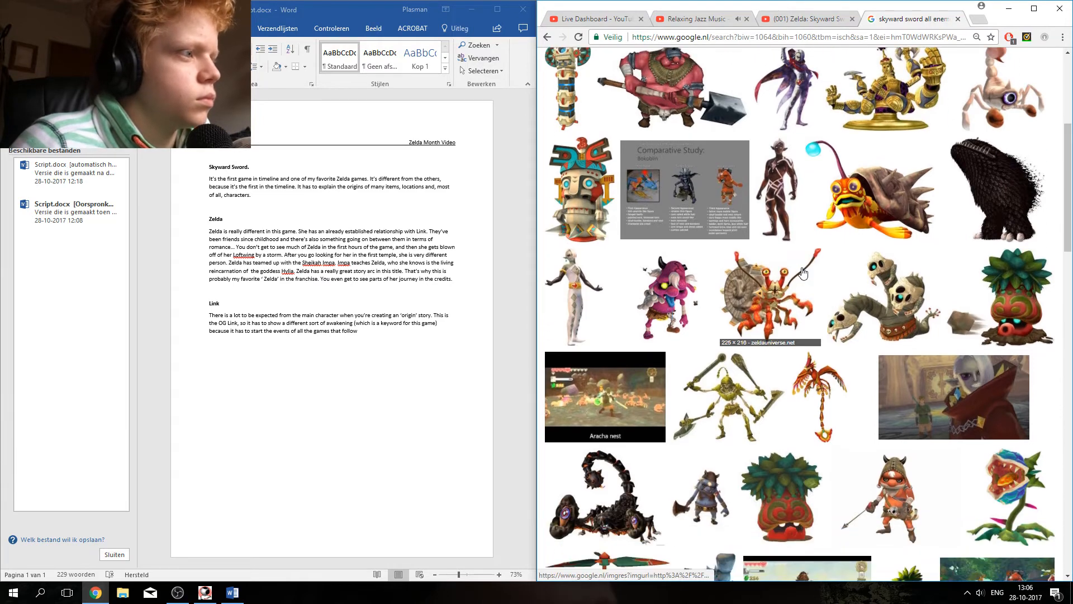
scroll(802, 272, down, 4)
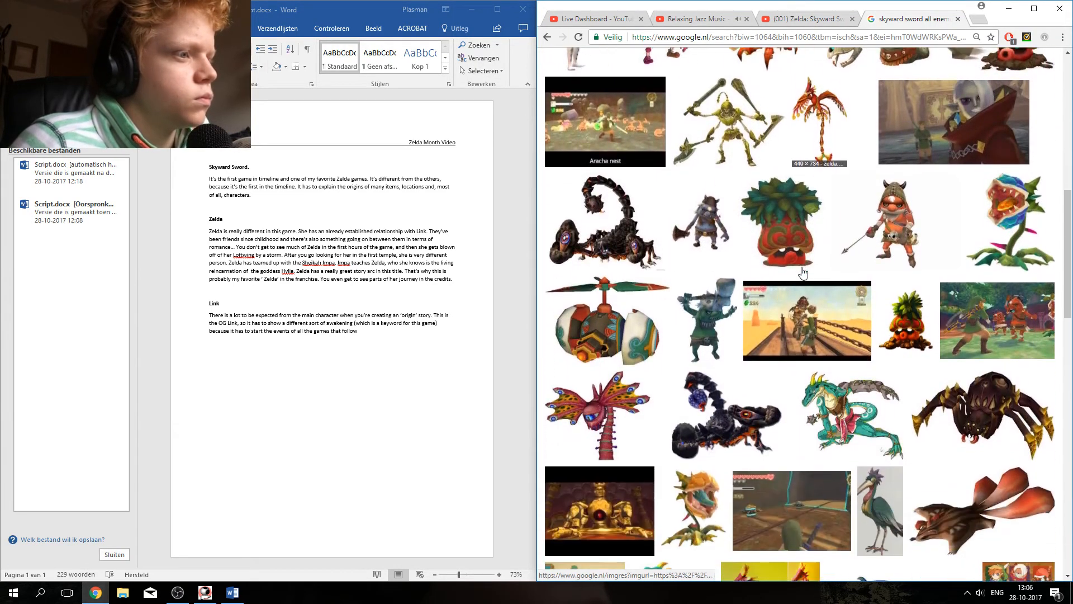
scroll(802, 272, down, 3)
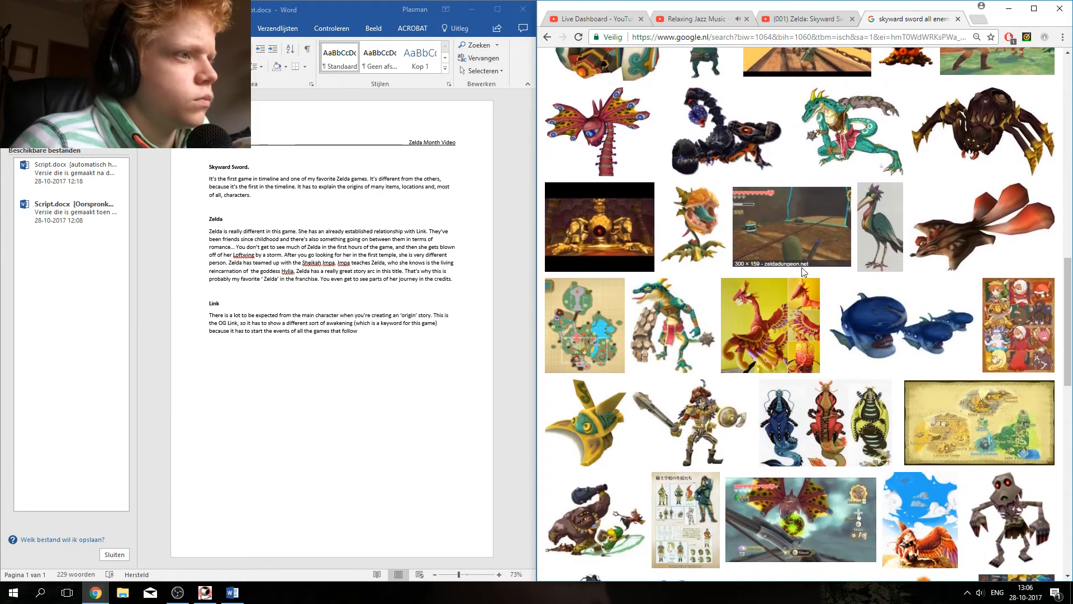
scroll(801, 272, down, 3)
scroll(803, 272, down, 1)
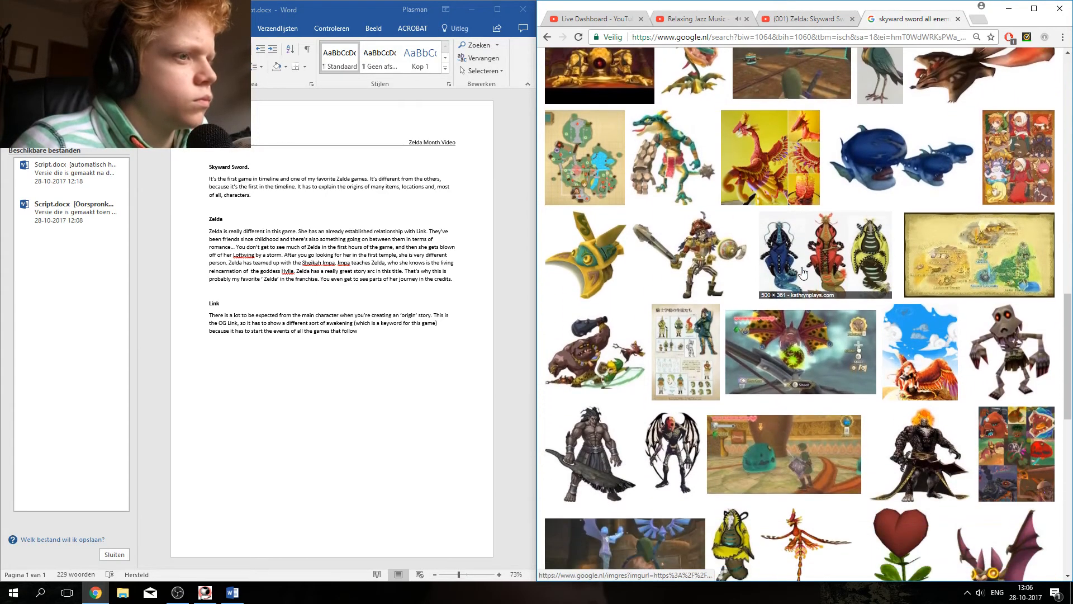
scroll(802, 272, down, 2)
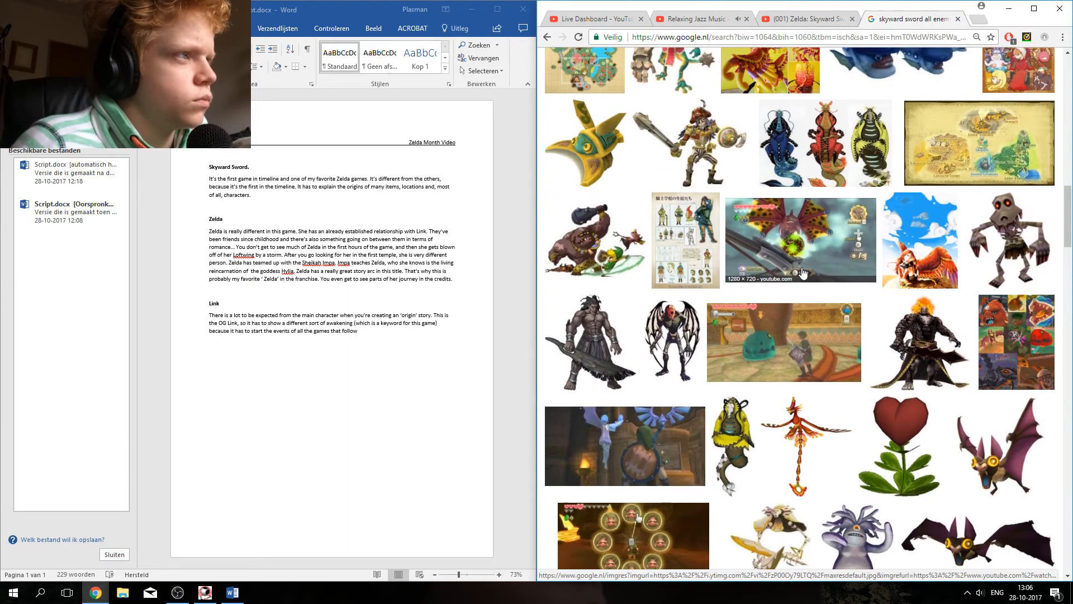
scroll(802, 273, down, 3)
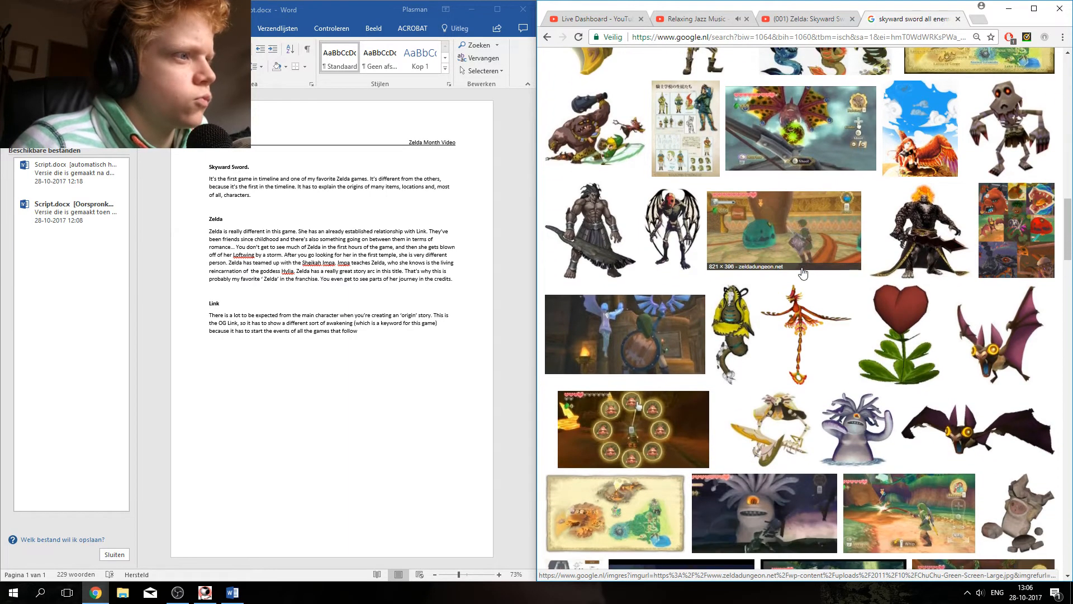
scroll(802, 272, down, 2)
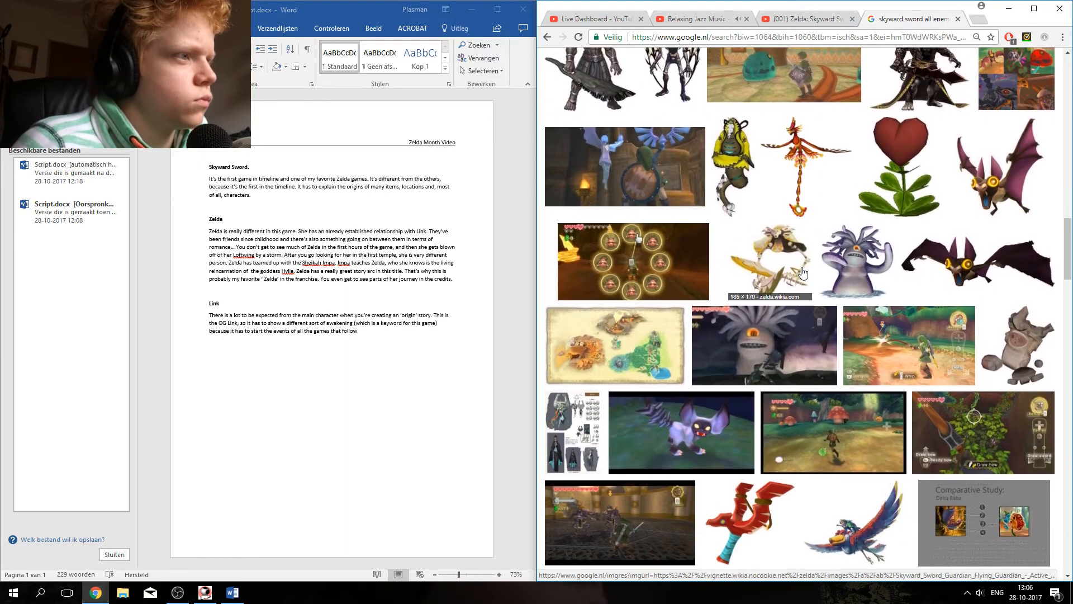
scroll(802, 272, down, 3)
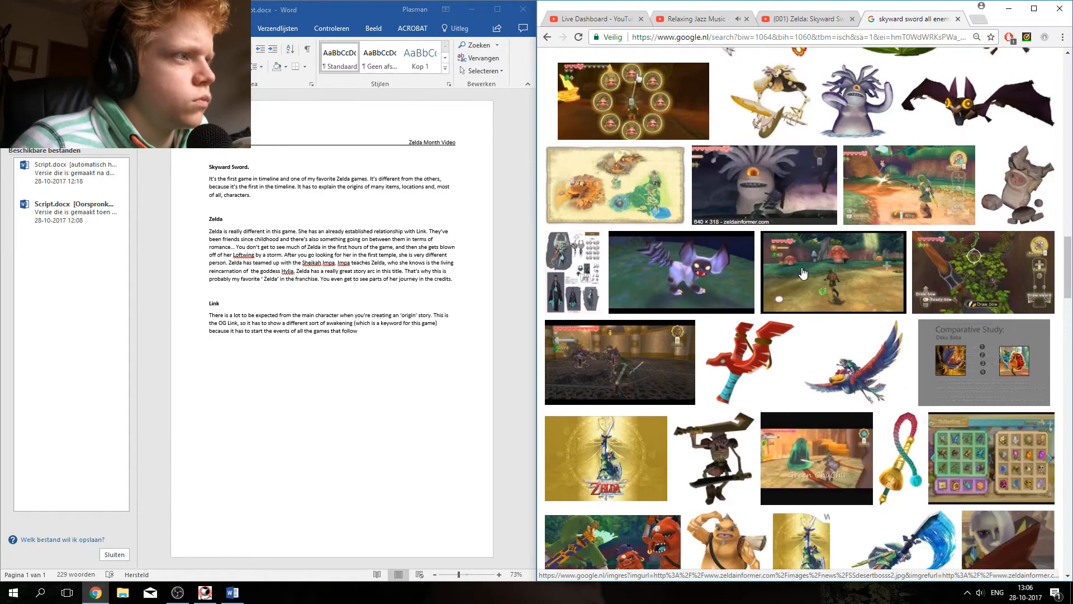
scroll(802, 273, down, 3)
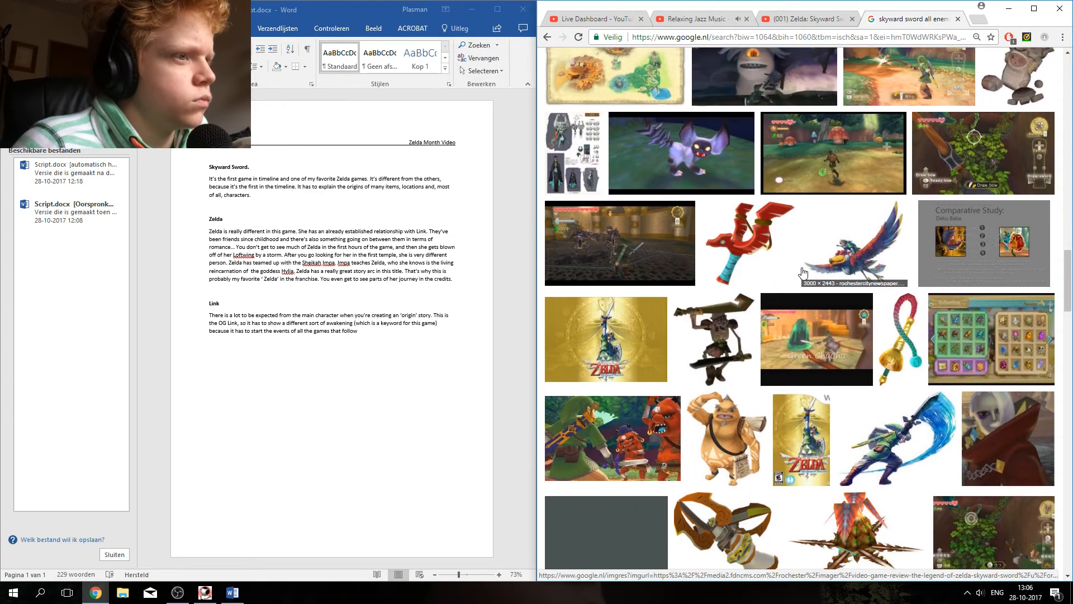
scroll(803, 272, down, 1)
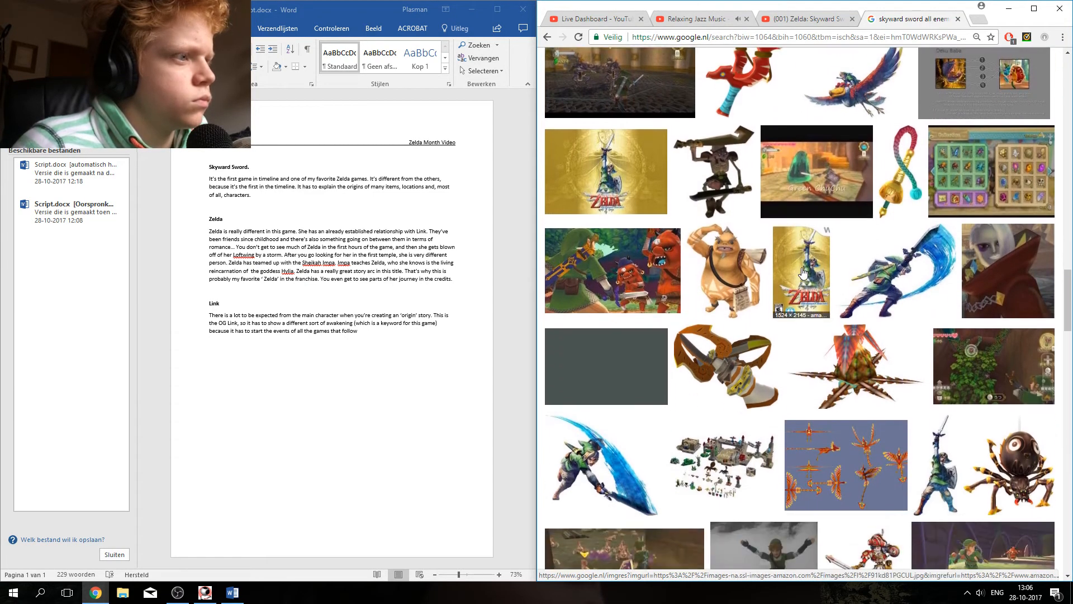
scroll(803, 272, down, 3)
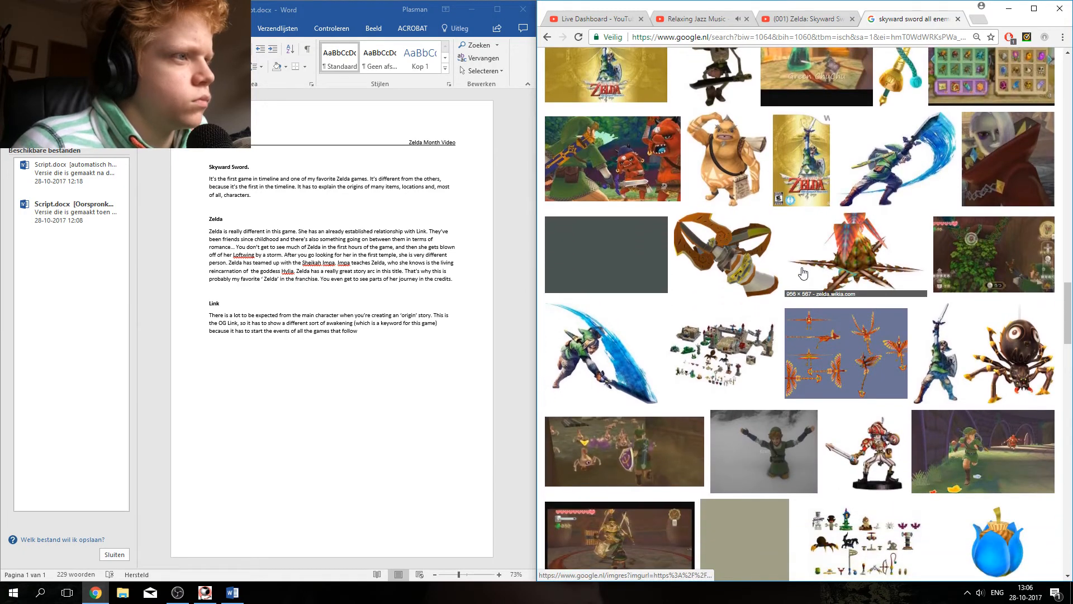
scroll(802, 272, down, 3)
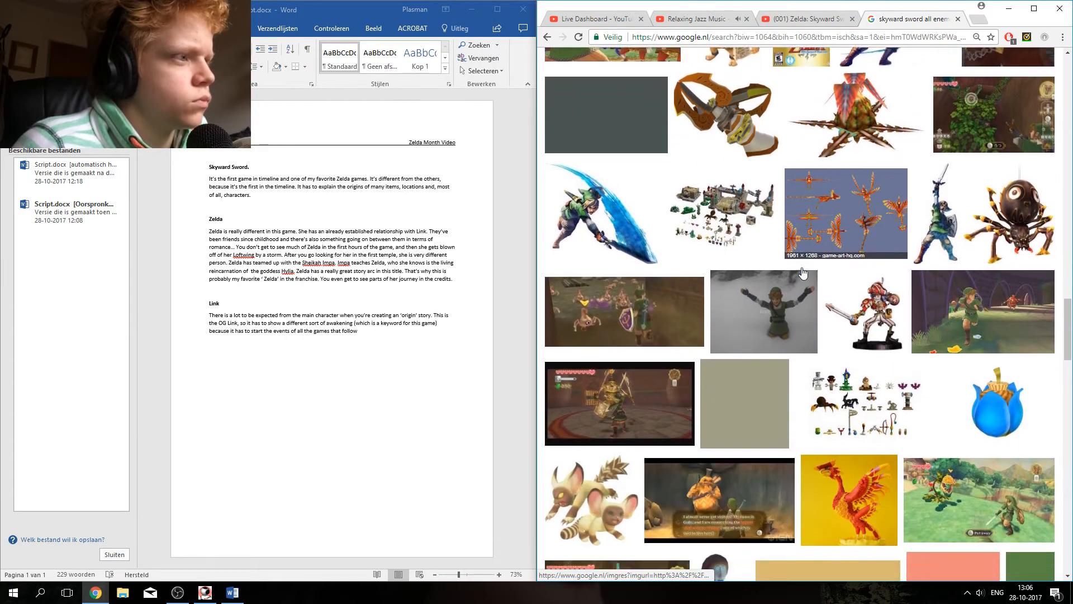
Step: Look through the image results for Skyward Sword enemies and briefly check the YouTube live dashboard
scroll(802, 273, down, 3)
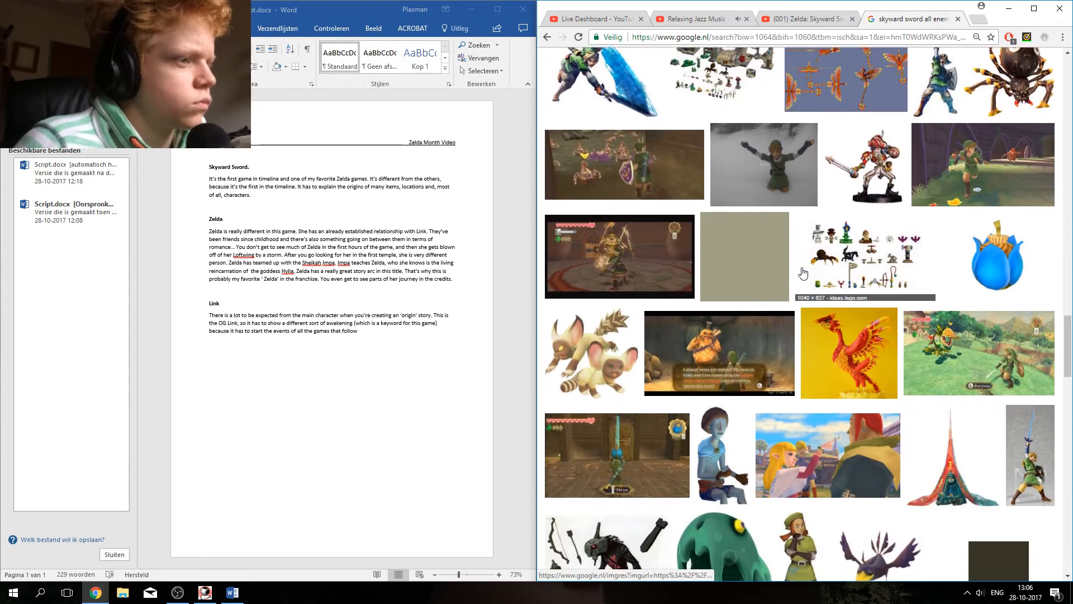
scroll(803, 273, down, 2)
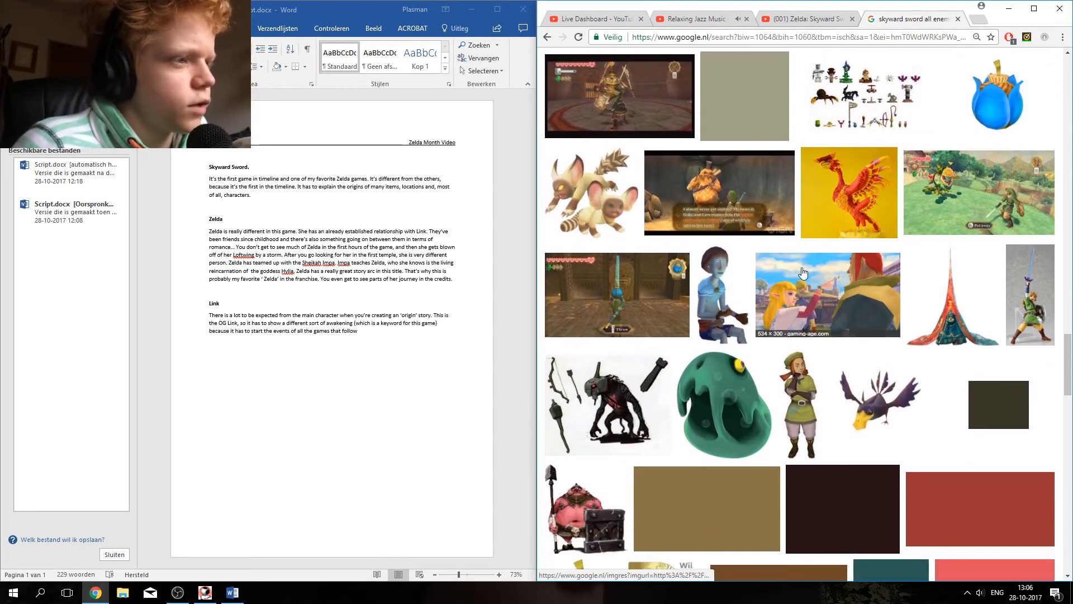
scroll(802, 273, down, 3)
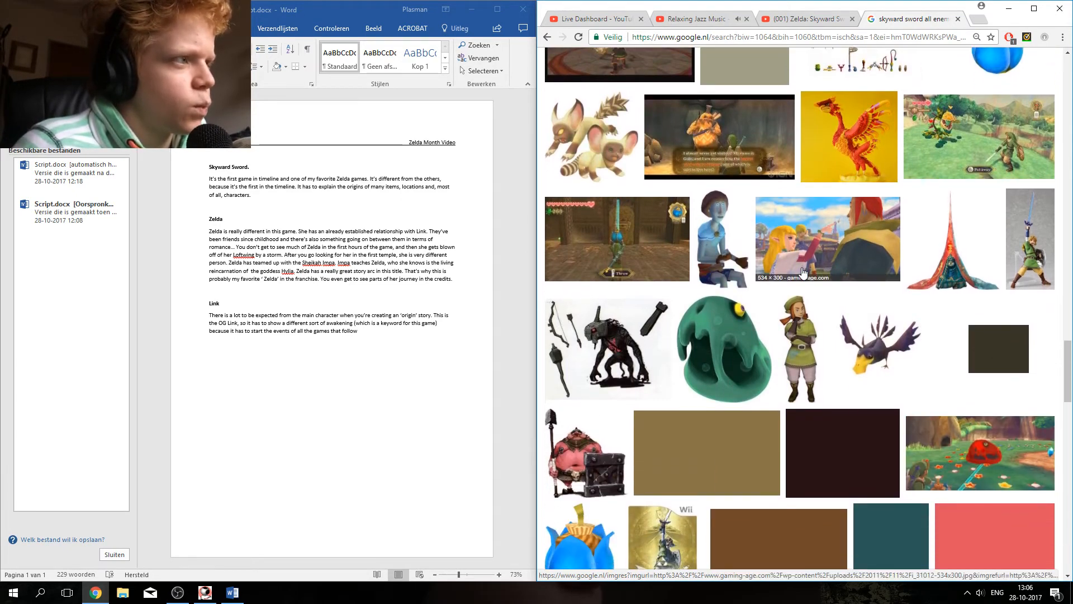
scroll(802, 272, down, 1)
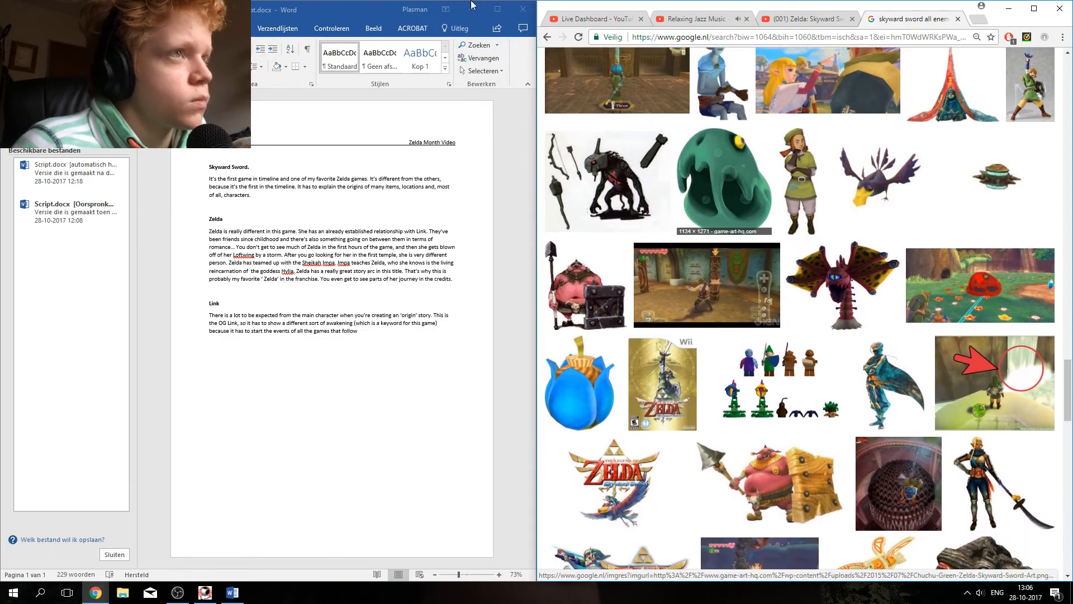
click(592, 18)
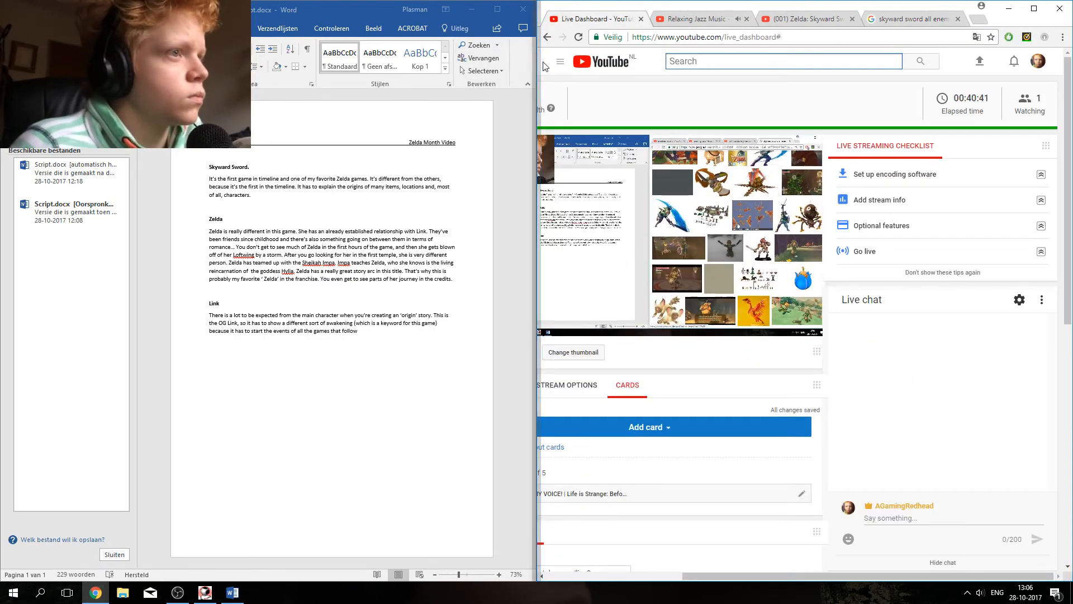
click(884, 22)
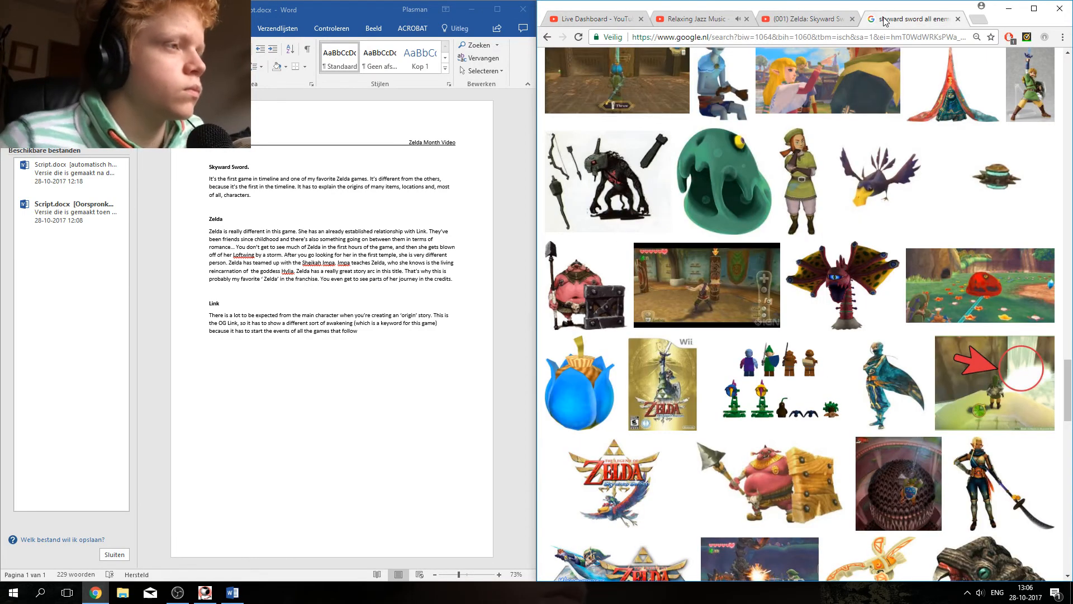
Step: Examine the remaining "skyward sword all enemies" image results for a suitable enemy design
scroll(784, 341, down, 5)
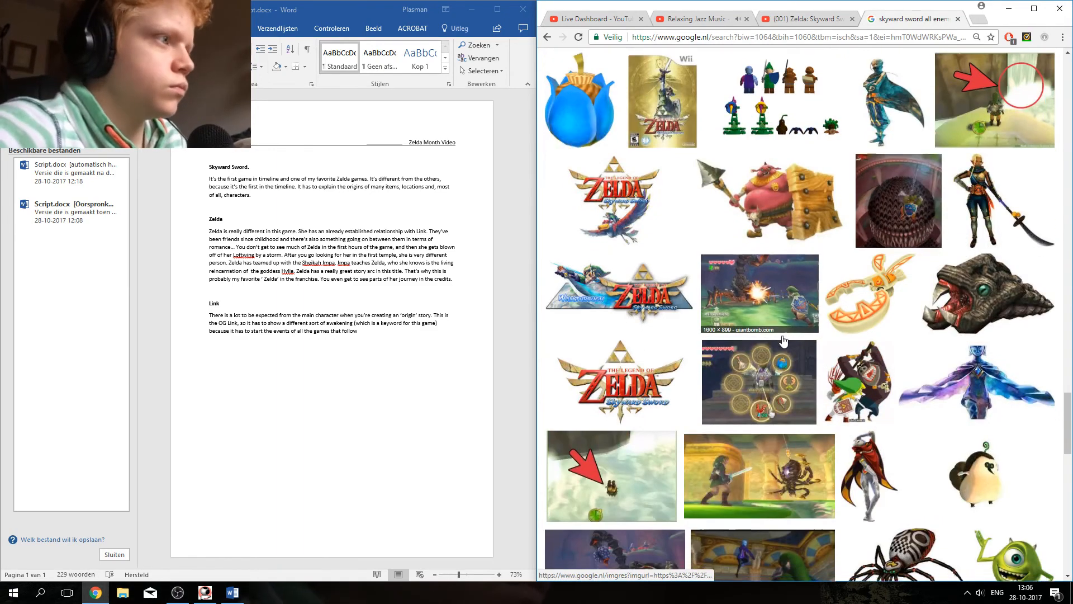
scroll(783, 341, down, 5)
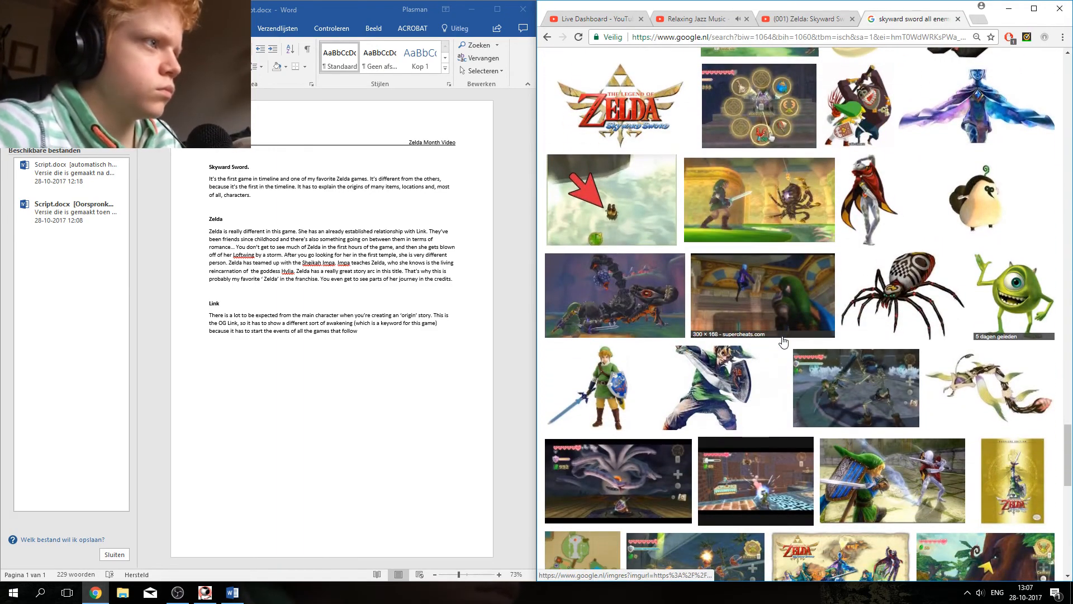
scroll(784, 341, down, 5)
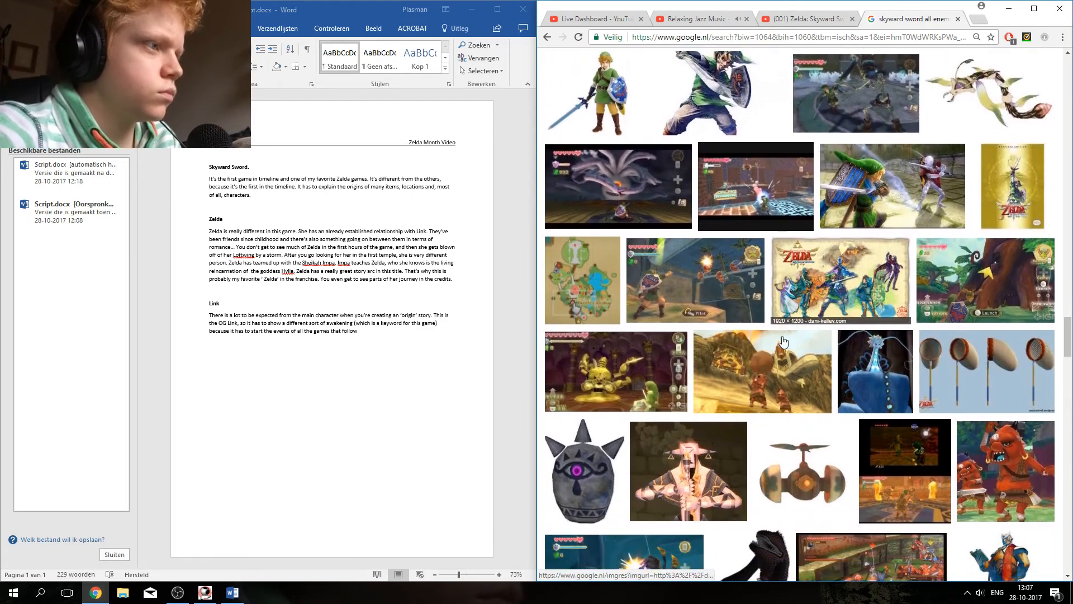
scroll(783, 341, down, 3)
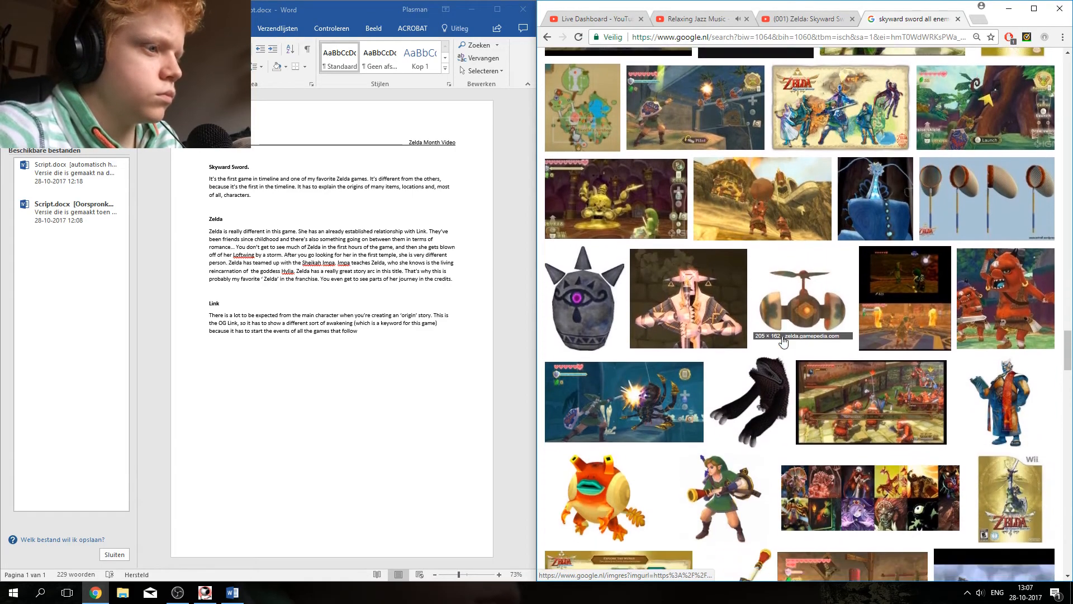
scroll(783, 341, down, 7)
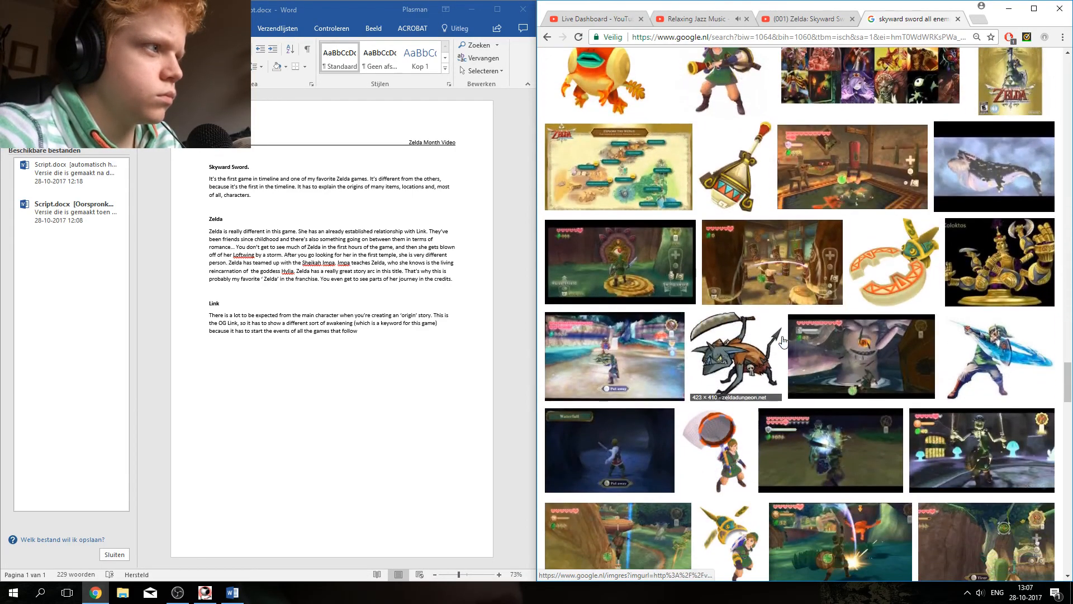
scroll(784, 341, down, 3)
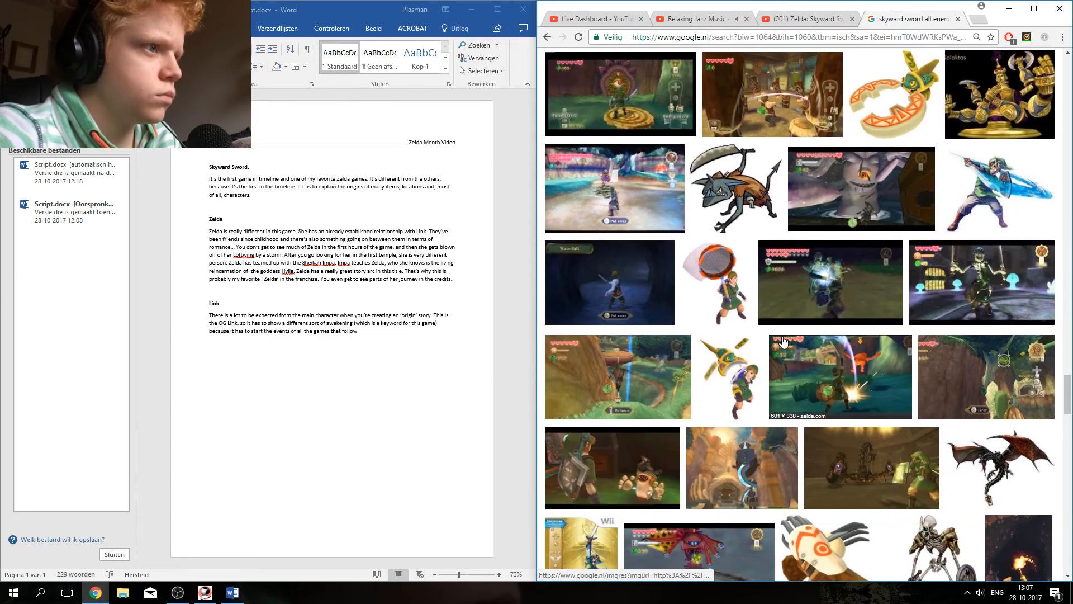
scroll(783, 341, down, 1)
scroll(783, 341, down, 4)
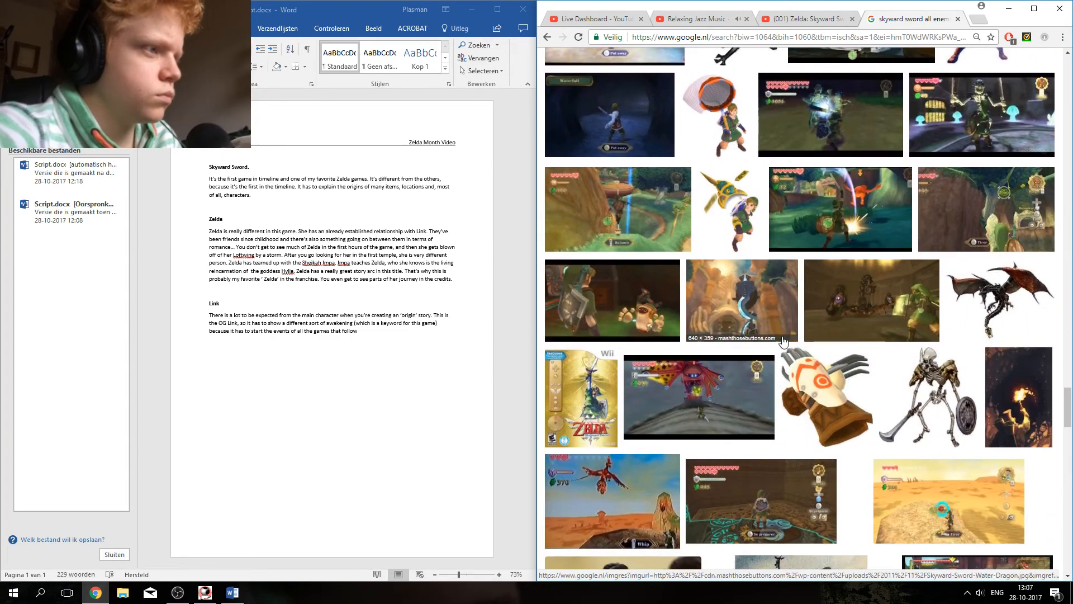
scroll(782, 341, down, 3)
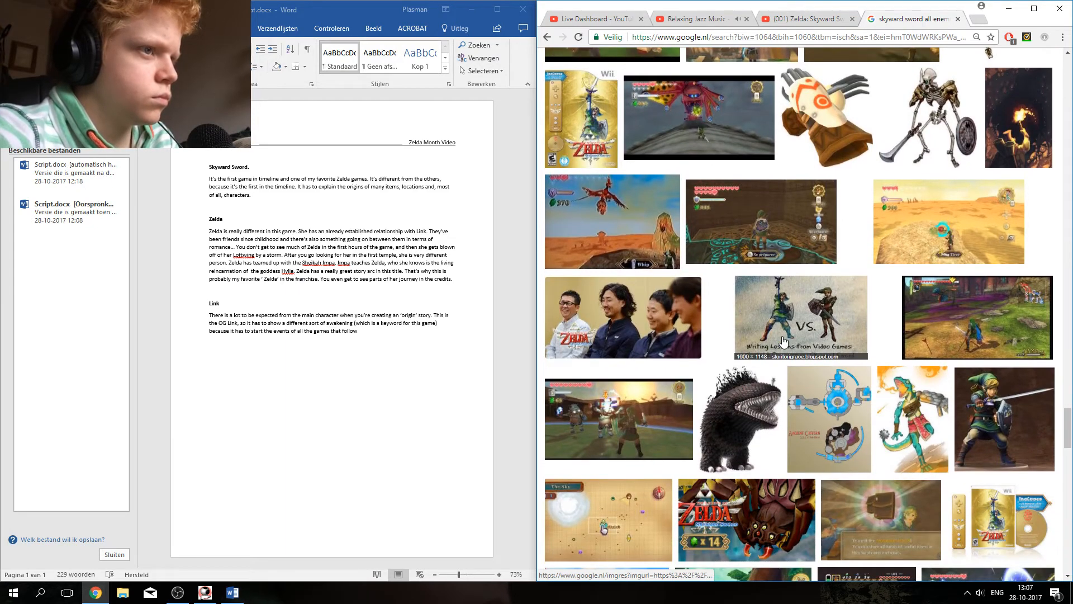
scroll(782, 341, down, 1)
scroll(782, 341, down, 1)
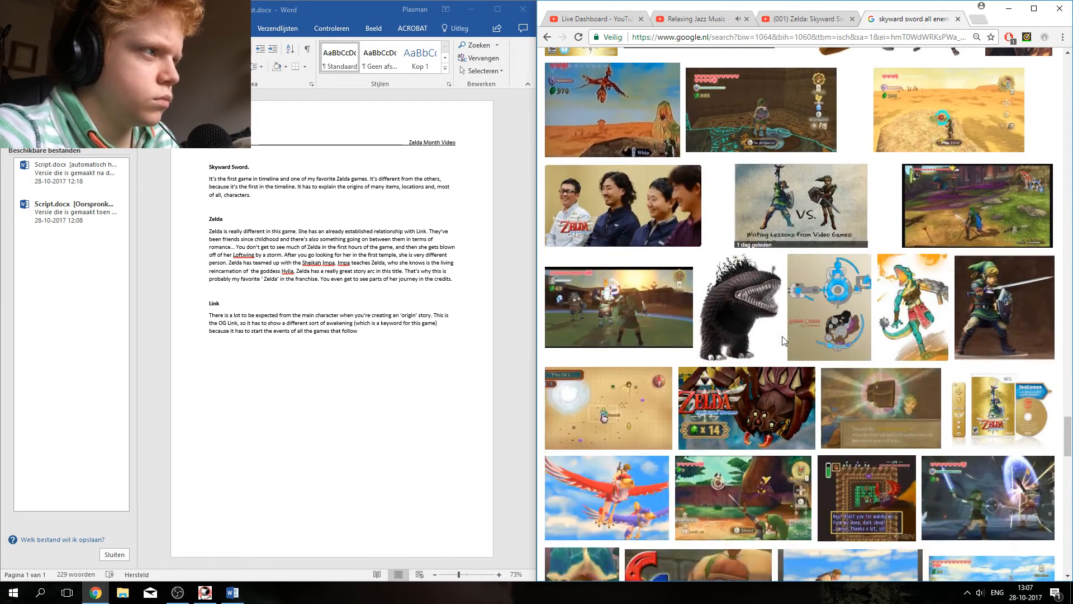
scroll(782, 341, down, 1)
scroll(783, 342, down, 1)
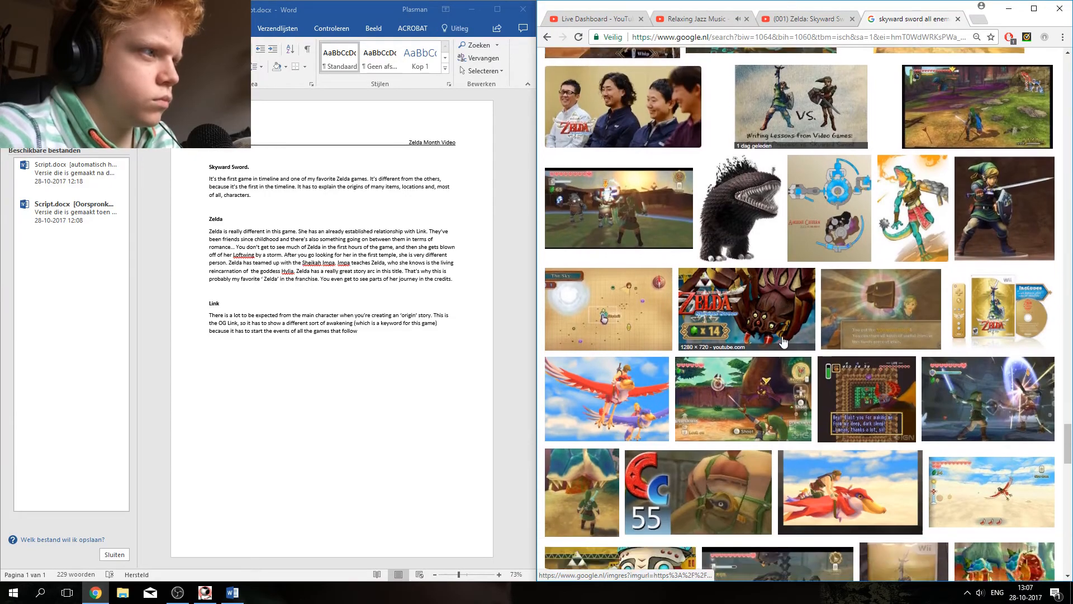
scroll(783, 342, down, 4)
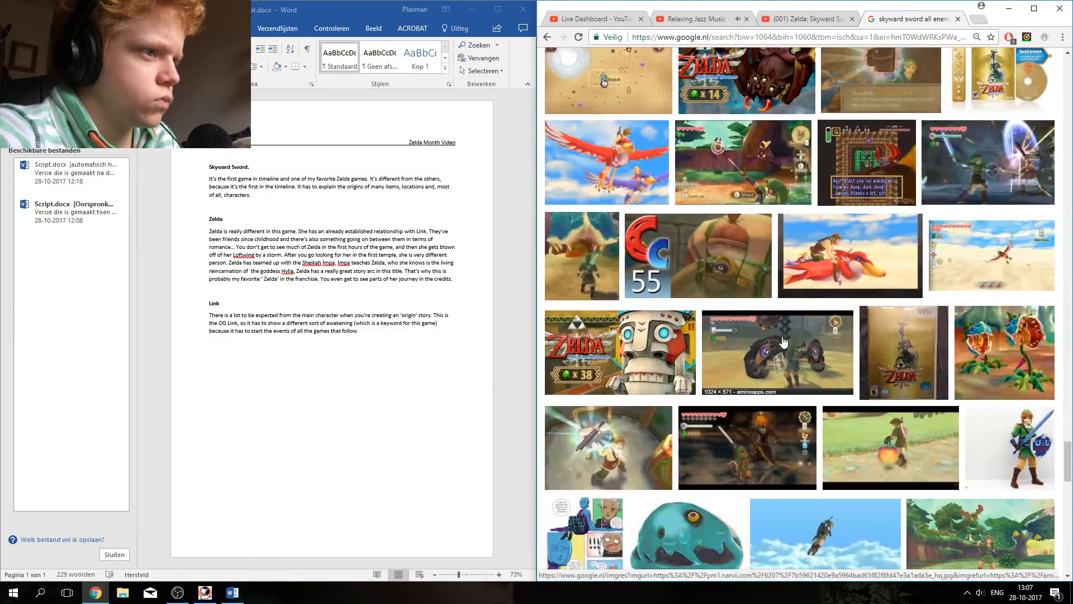
Step: Search Google Images for "skyward sword fire sanctuary enemies"
scroll(783, 341, up, 20)
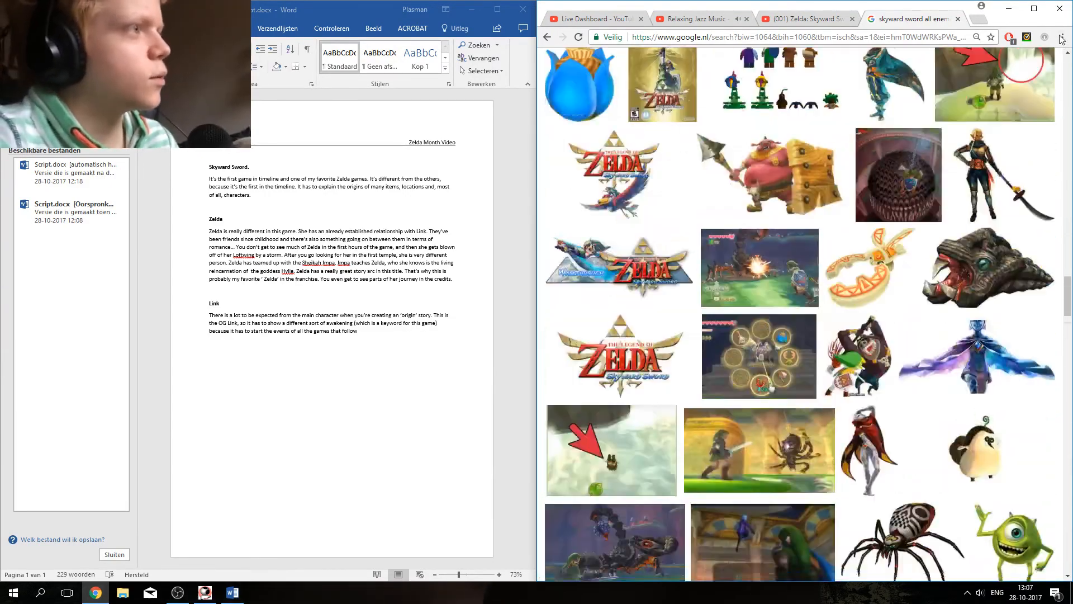
scroll(897, 82, up, 20)
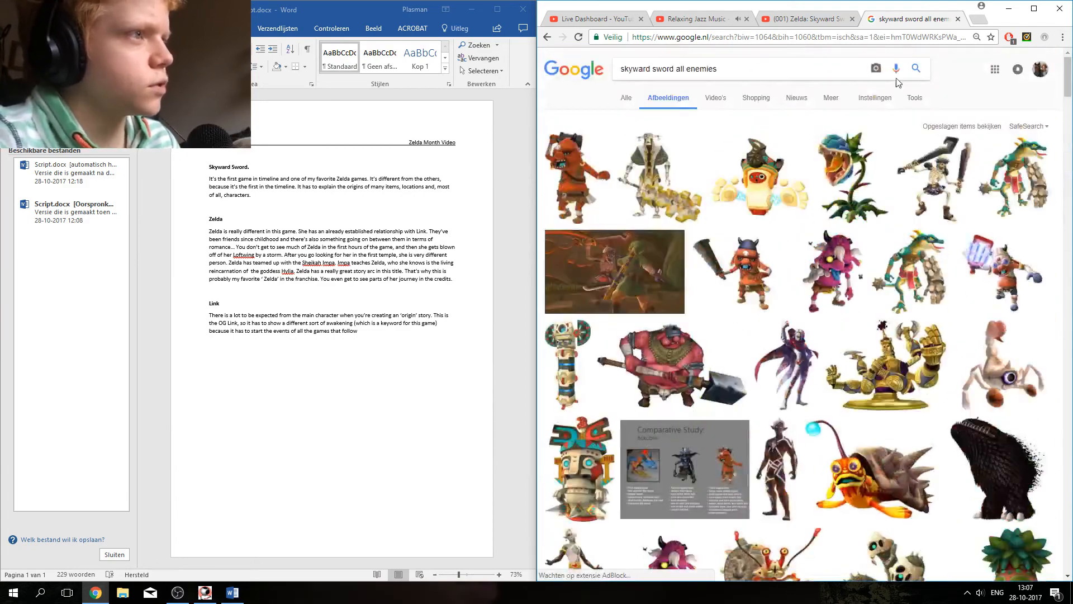
drag(707, 69, 577, 69)
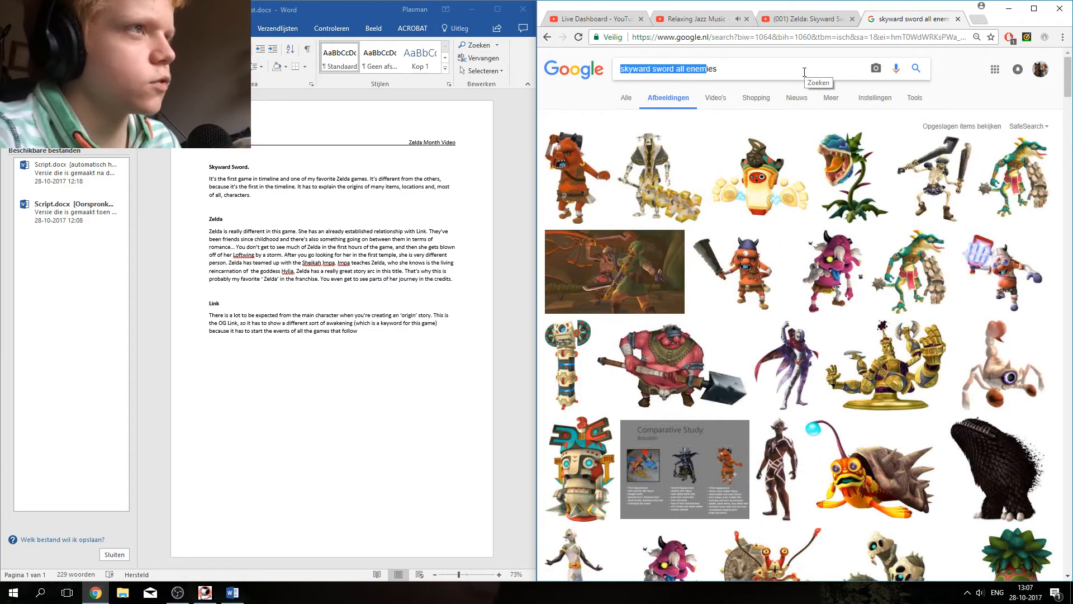
drag(789, 75, 547, 112)
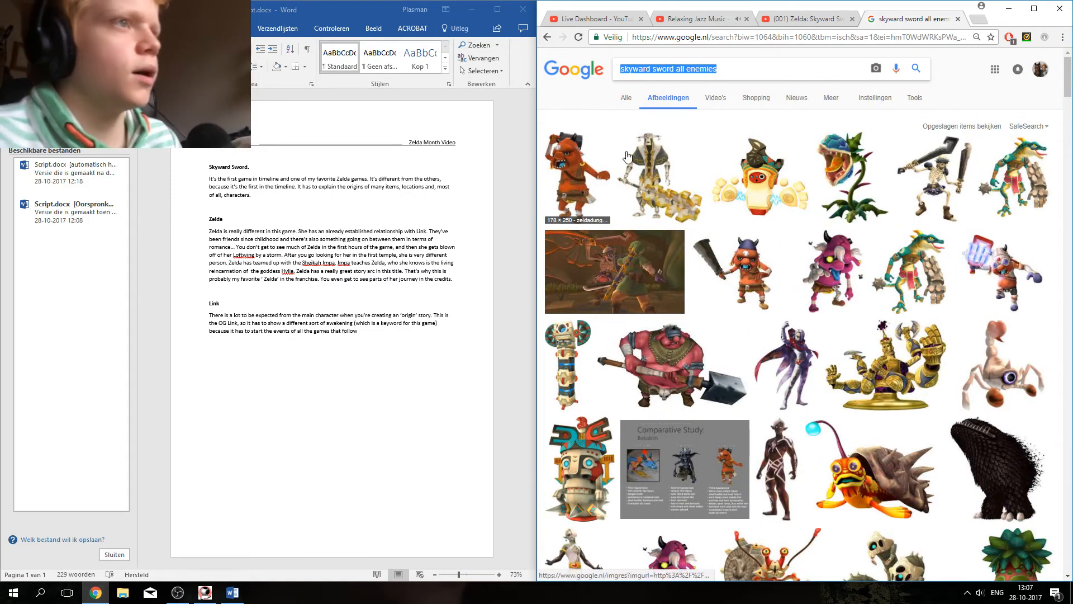
click(725, 75)
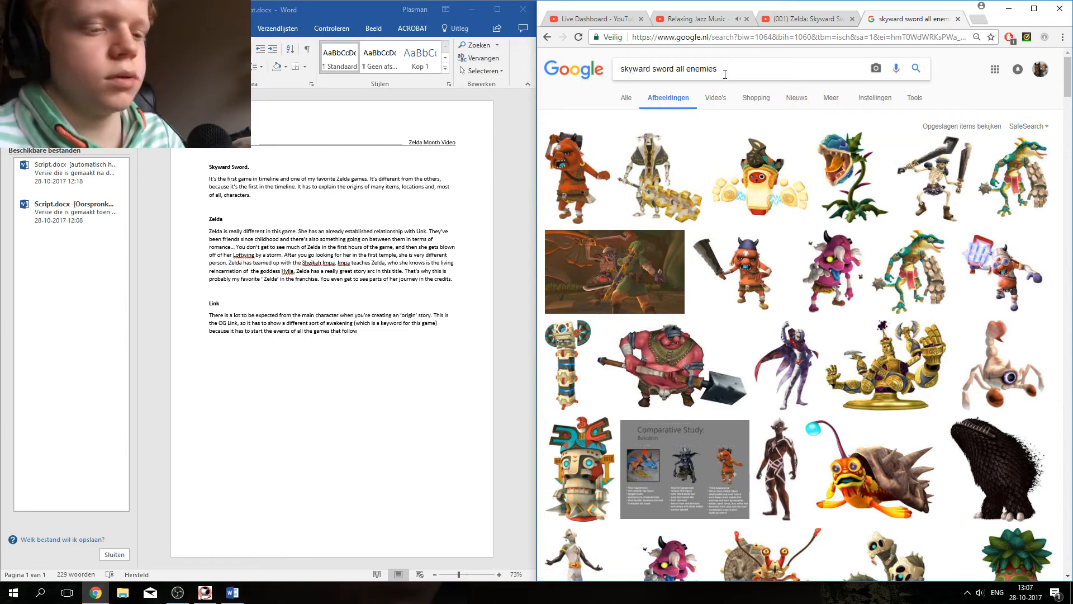
key(BackSpace)
key(BackSpace)
key(BackSpace)
key(BackSpace)
key(BackSpace)
key(BackSpace)
key(BackSpace)
key(BackSpace)
key(BackSpace)
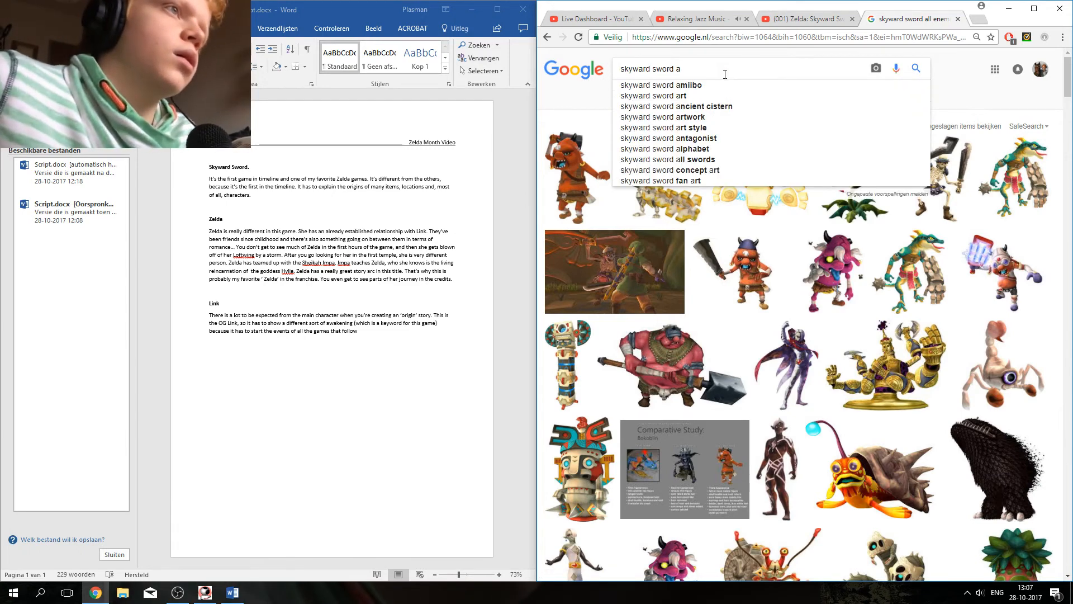
text(fire)
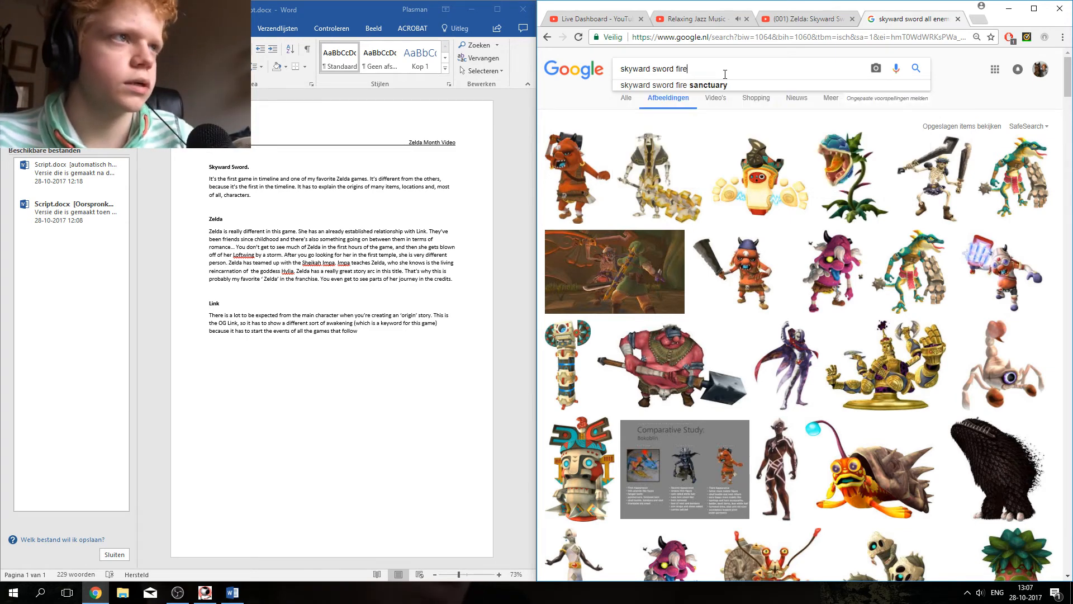
key(Down)
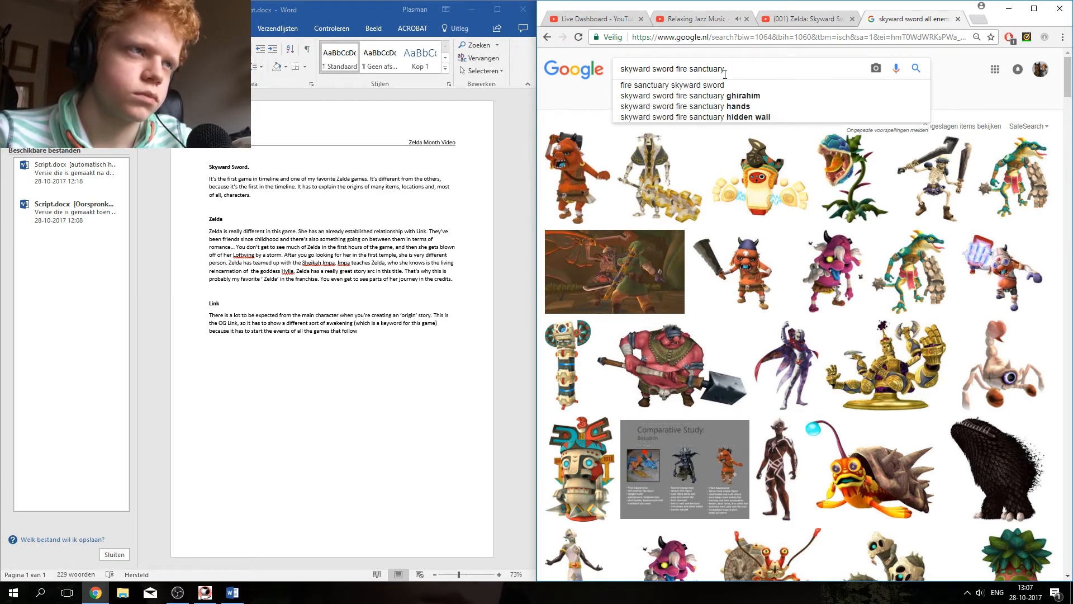
text(enemies)
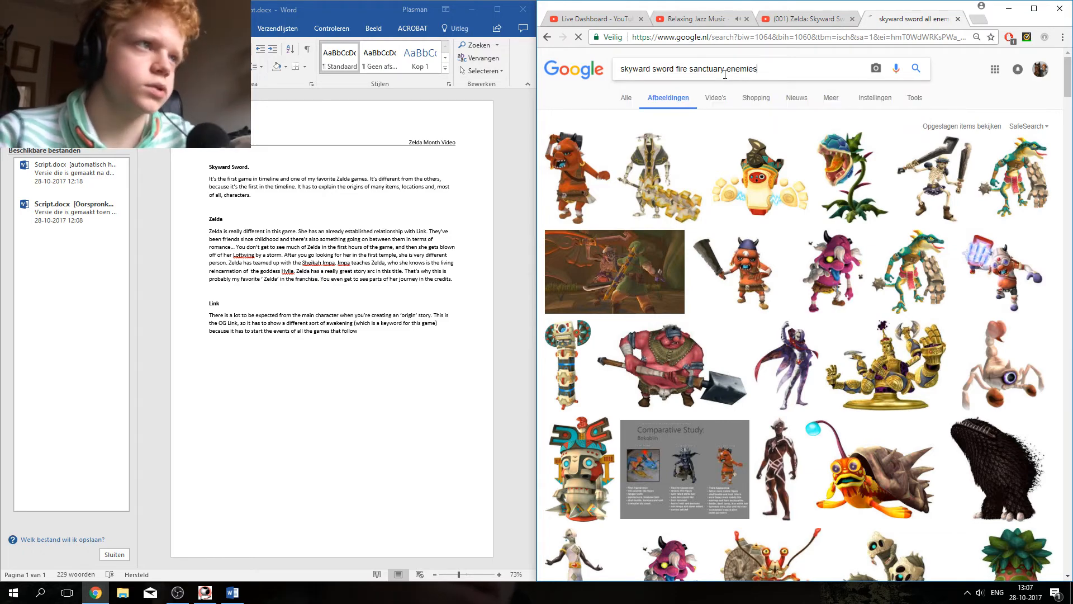
key(Return)
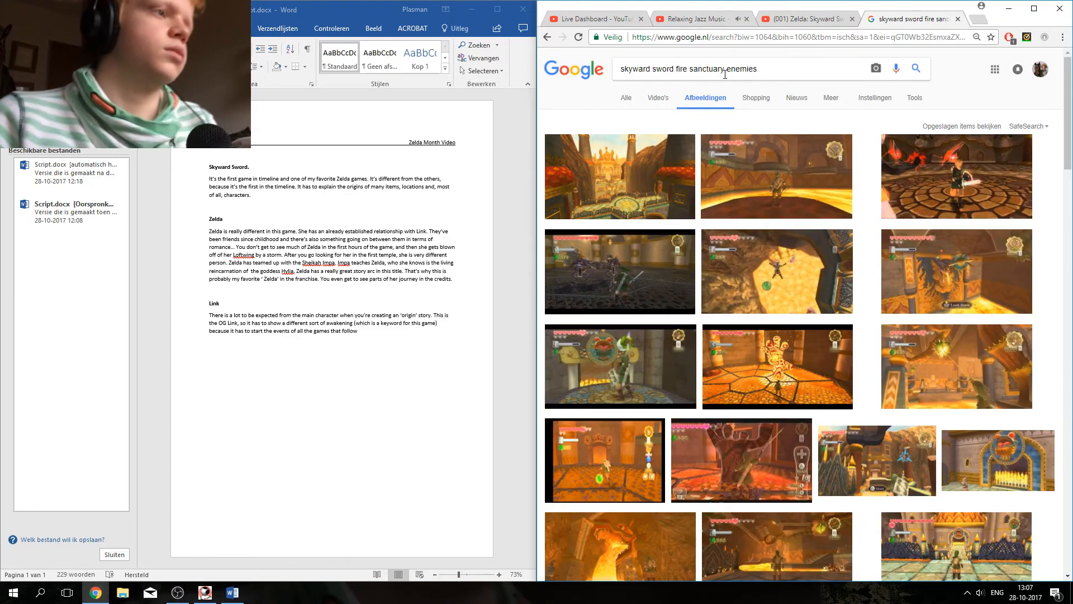
Step: Look through the Fire Sanctuary enemy images for enemies found in that dungeon
scroll(869, 325, down, 5)
scroll(869, 324, down, 6)
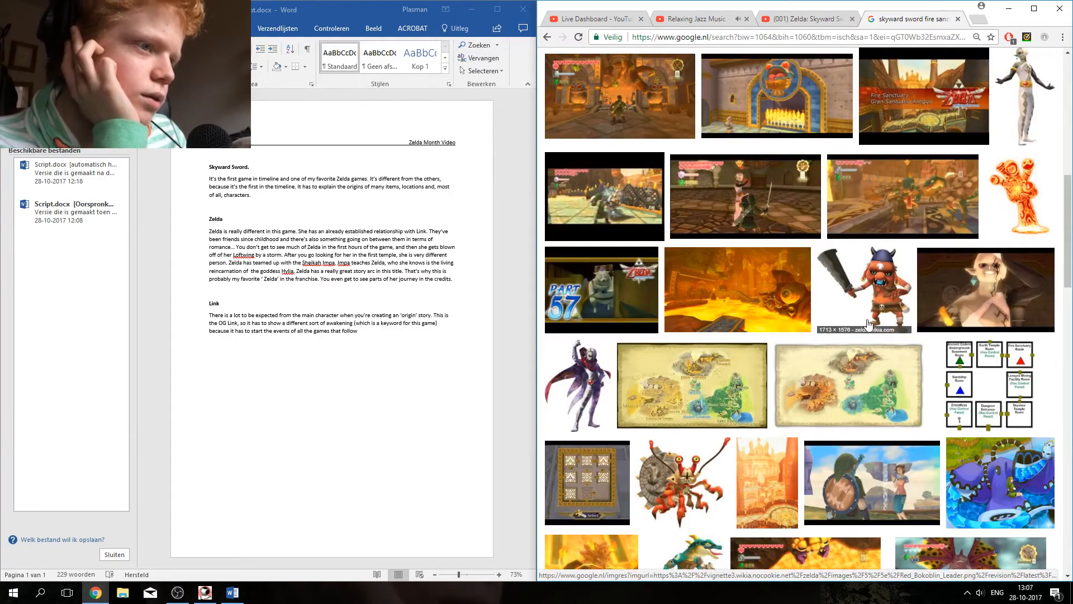
scroll(868, 324, down, 3)
scroll(868, 324, down, 2)
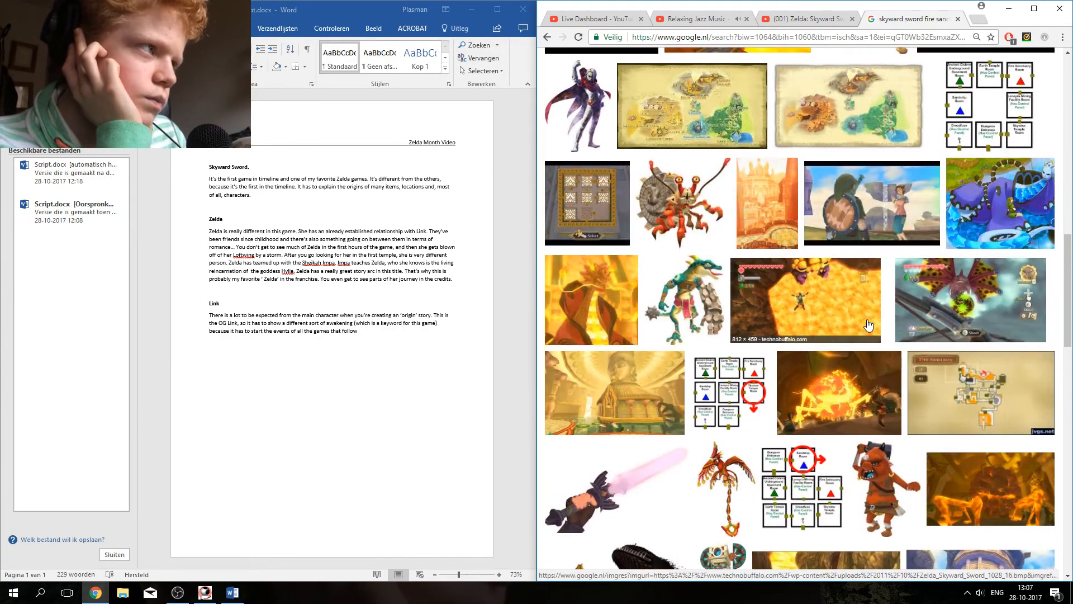
scroll(868, 324, down, 3)
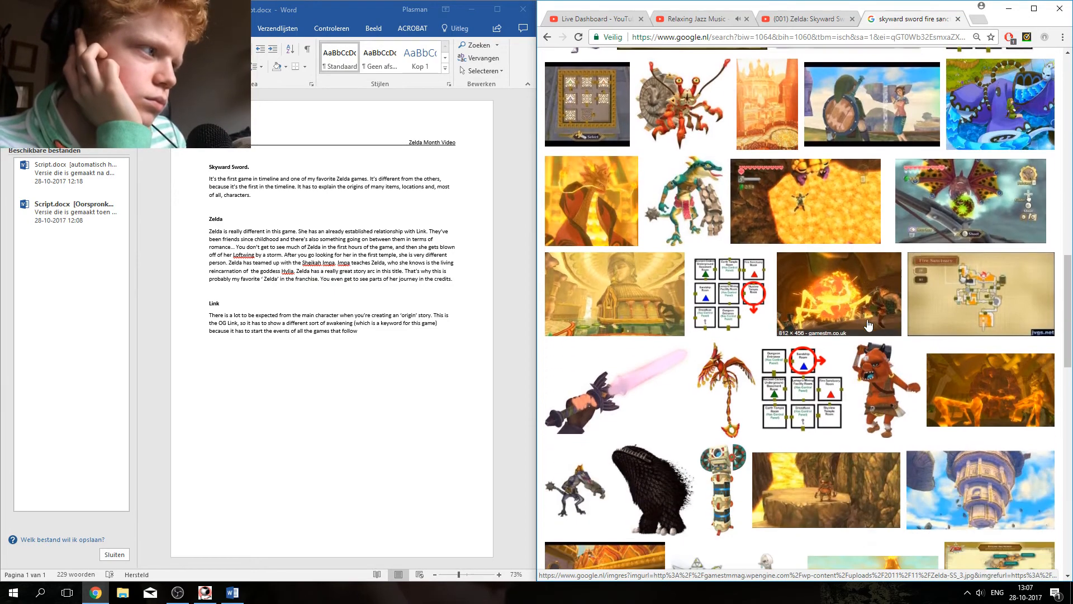
scroll(868, 324, down, 3)
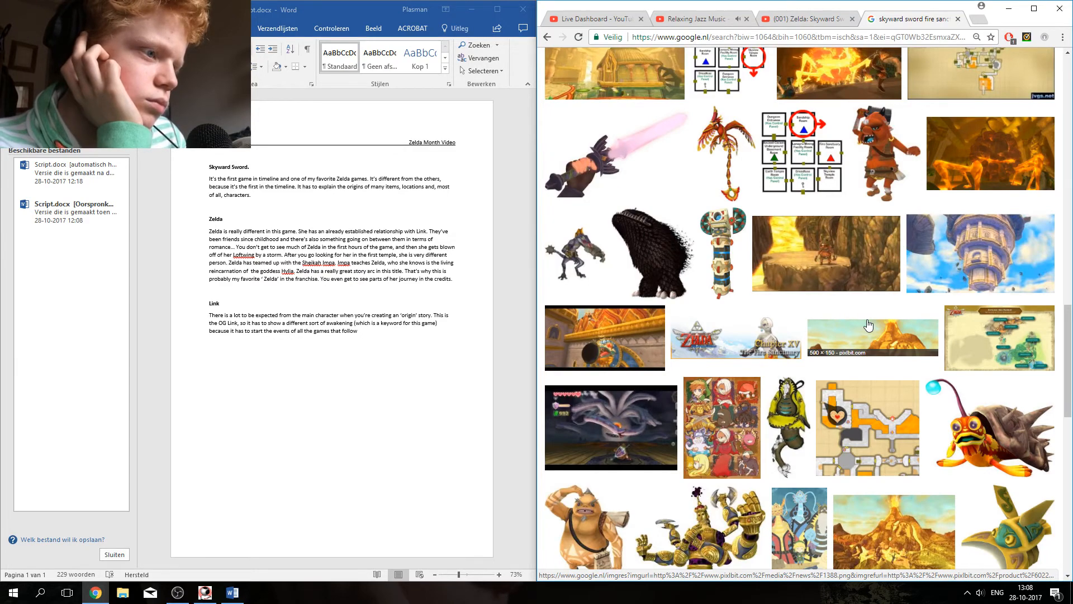
Step: Broaden the image search to "skyward sword fire enemies" by replacing "fire sanctuary" with "fire"
scroll(868, 324, up, 10)
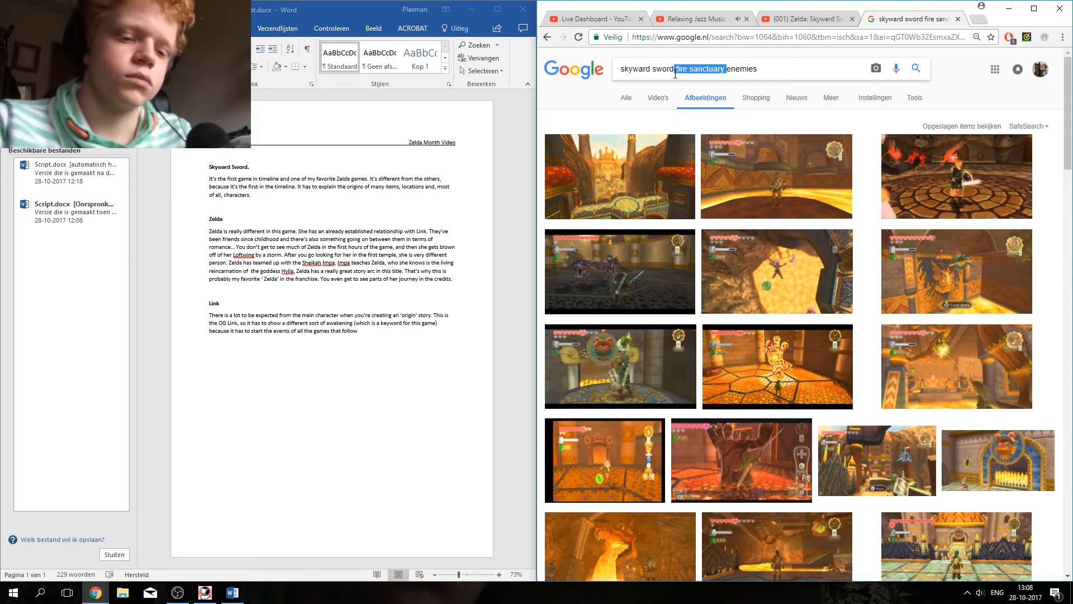
key(BackSpace)
text(fi)
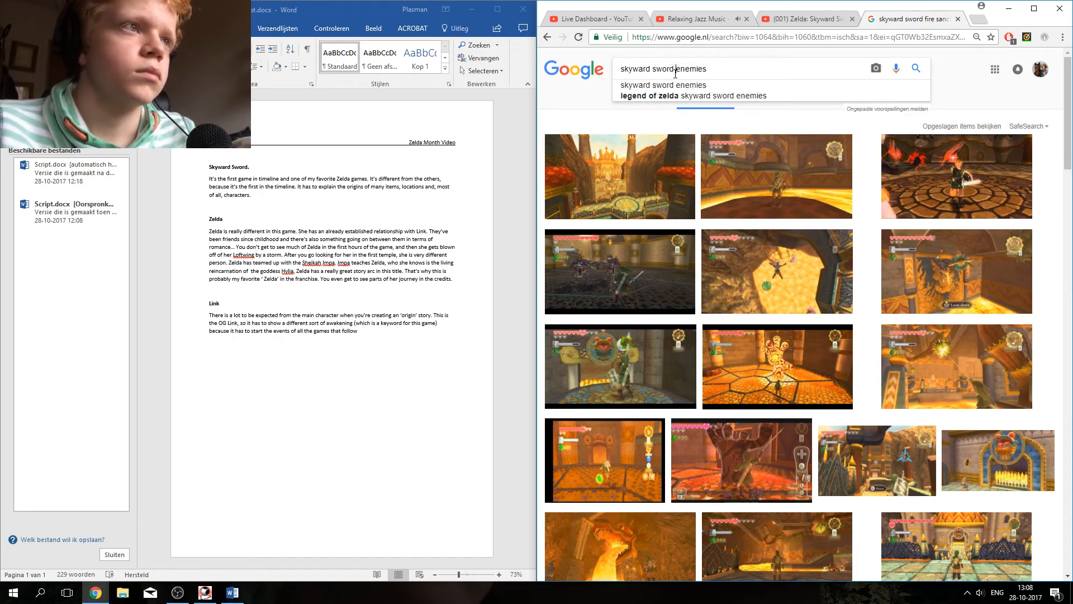
text(re)
key(Return)
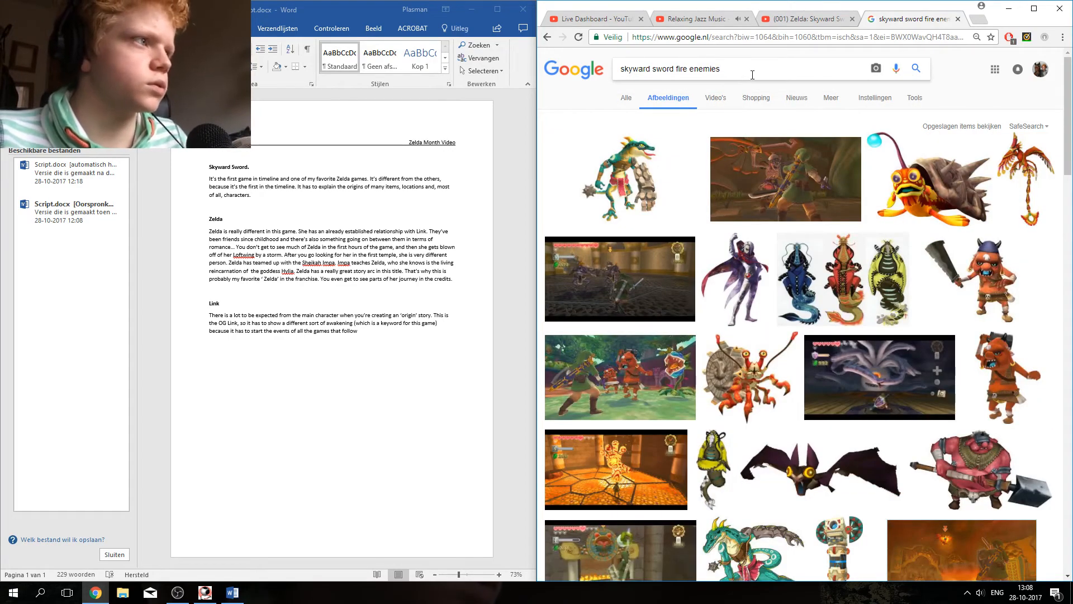
Step: Remove "enemies" from the search query and look further down the existing fire enemy image results
key(BackSpace)
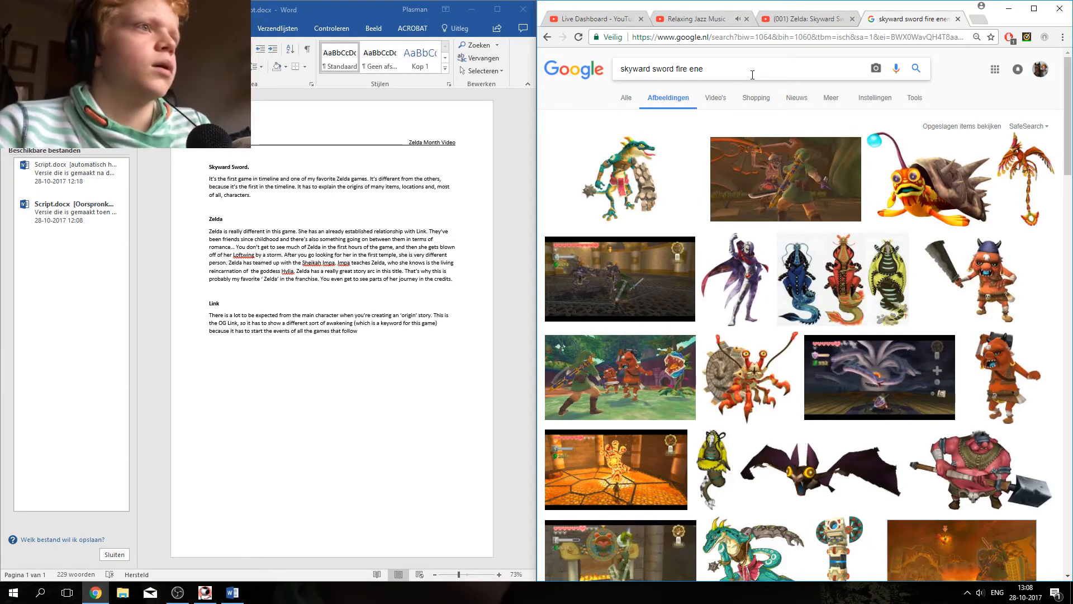
key(BackSpace)
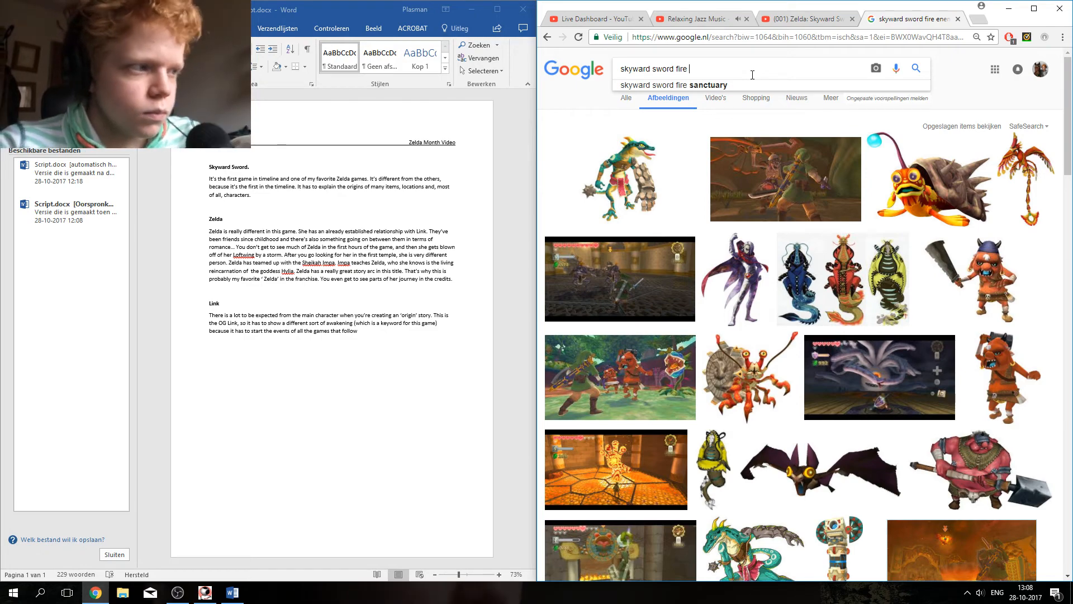
scroll(644, 116, down, 5)
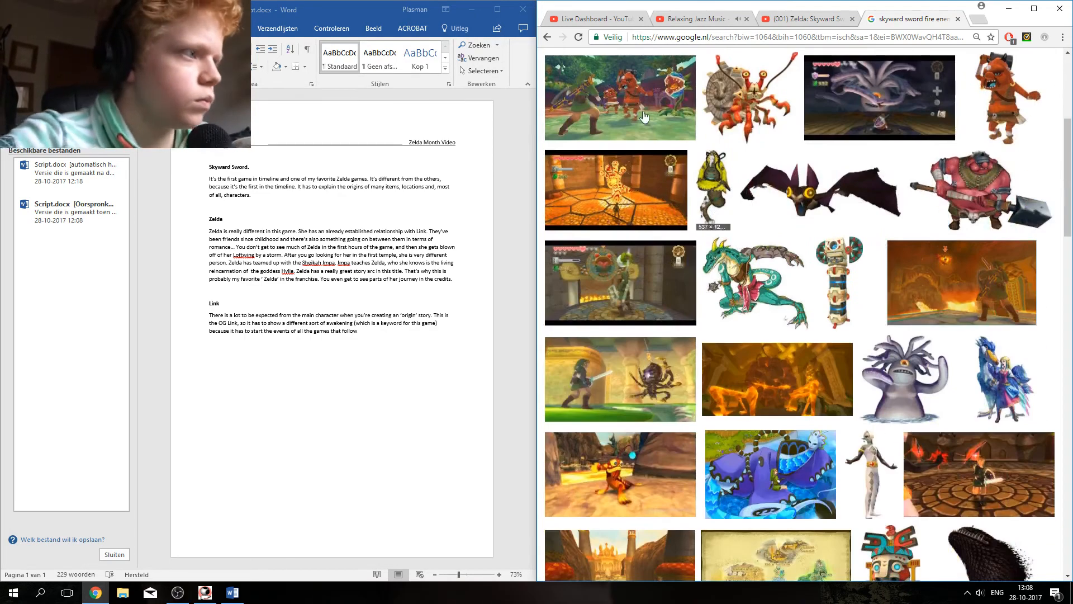
scroll(644, 116, down, 6)
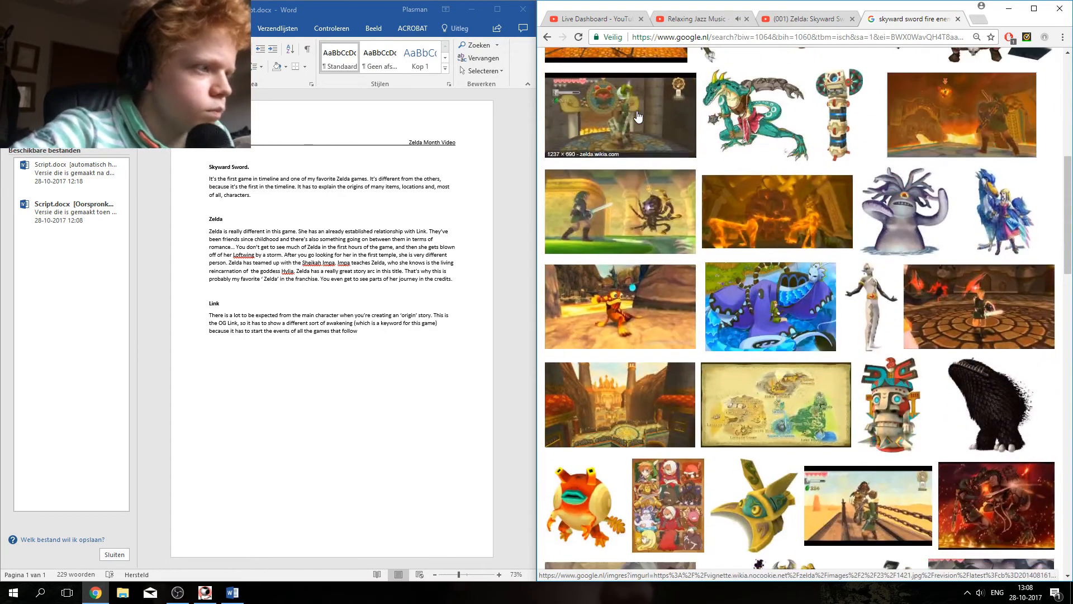
scroll(638, 116, down, 6)
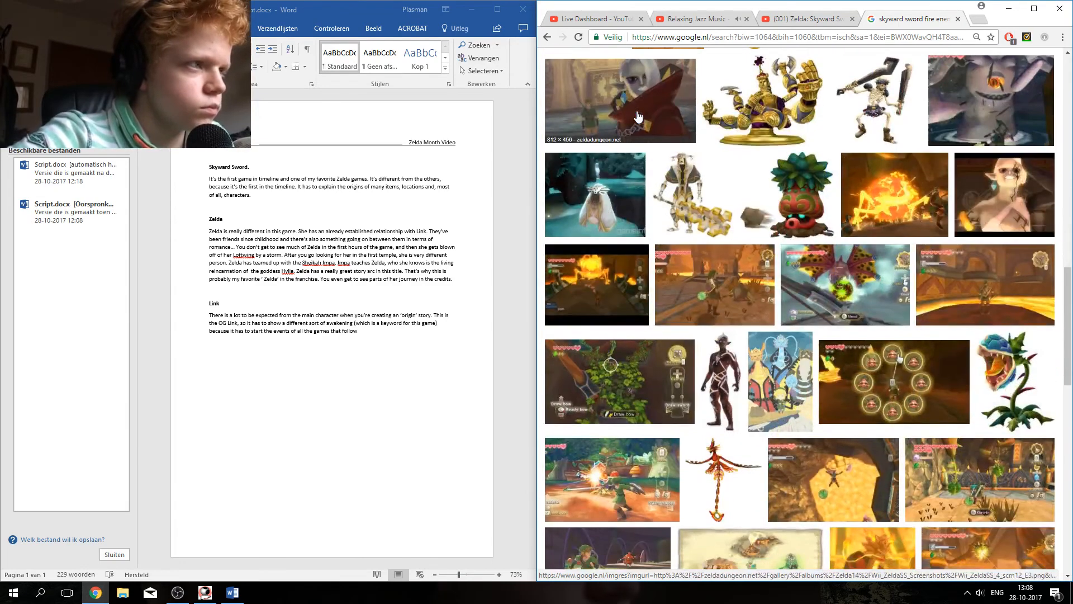
Step: Preview the flaming boss screenshot and its related images, including Fire Keese, Volcano Summit and Scaldera, and close the image search
click(901, 202)
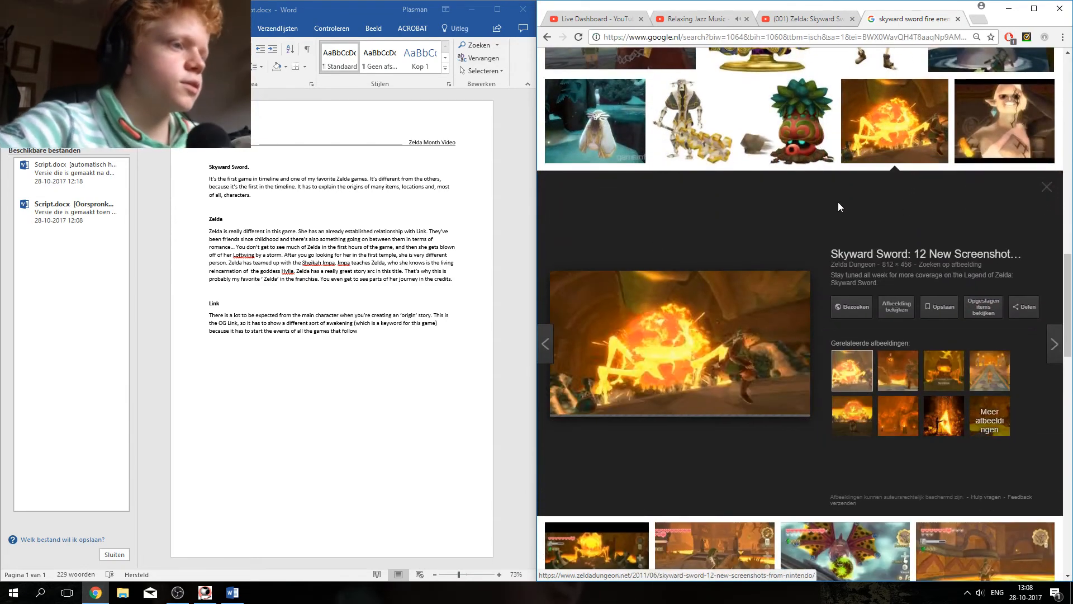
click(900, 390)
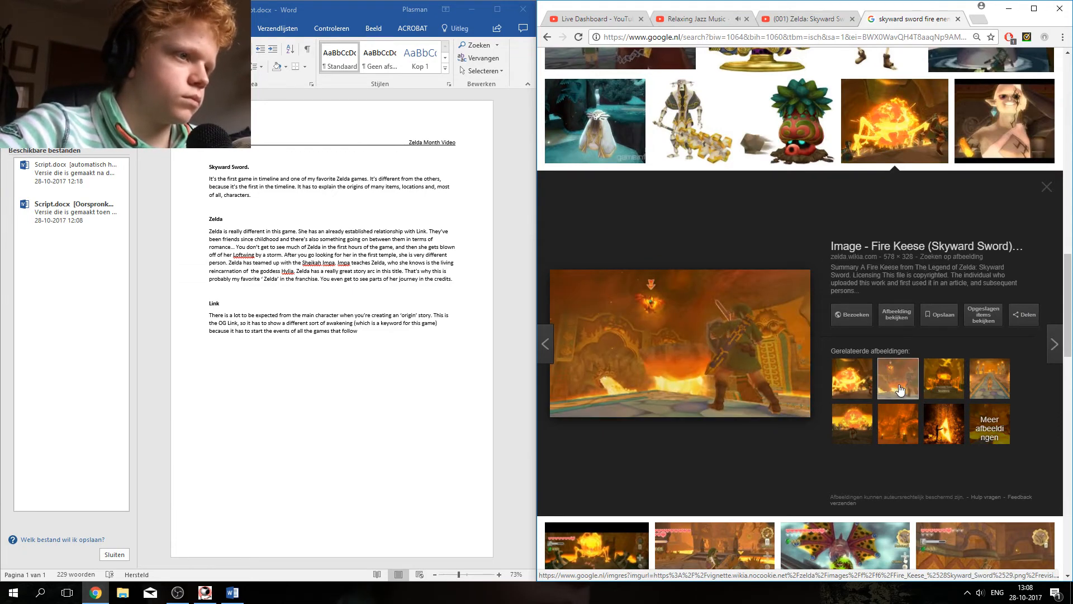
click(866, 431)
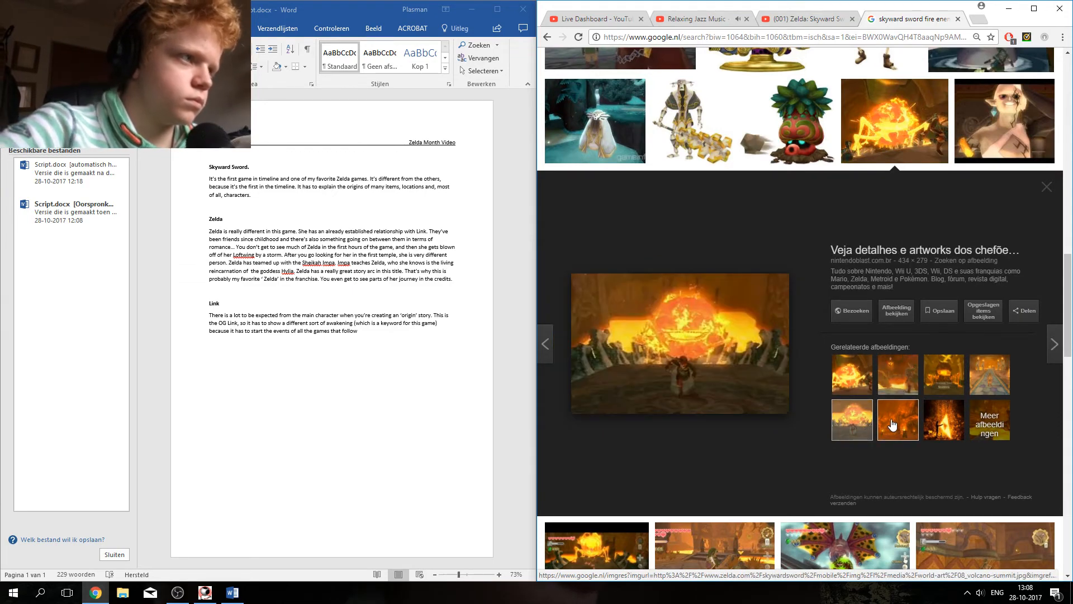
click(892, 425)
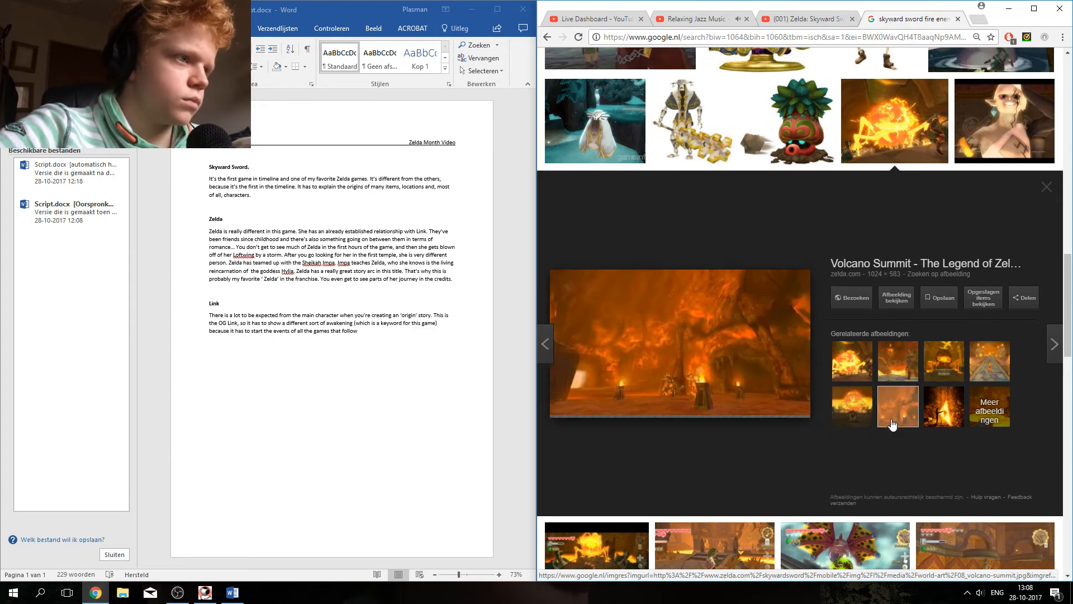
click(955, 364)
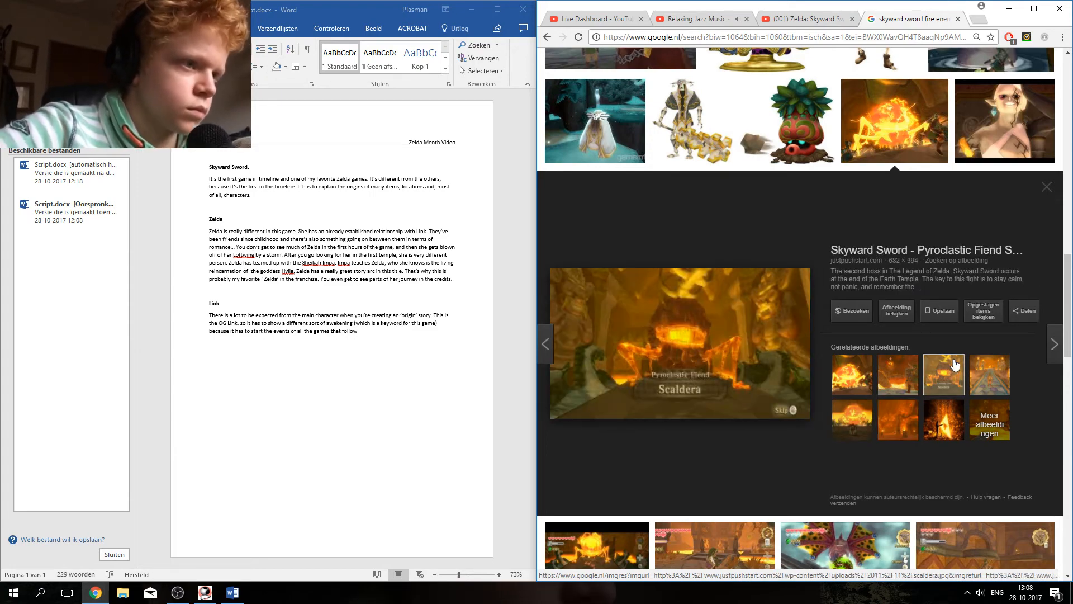
scroll(810, 367, up, 5)
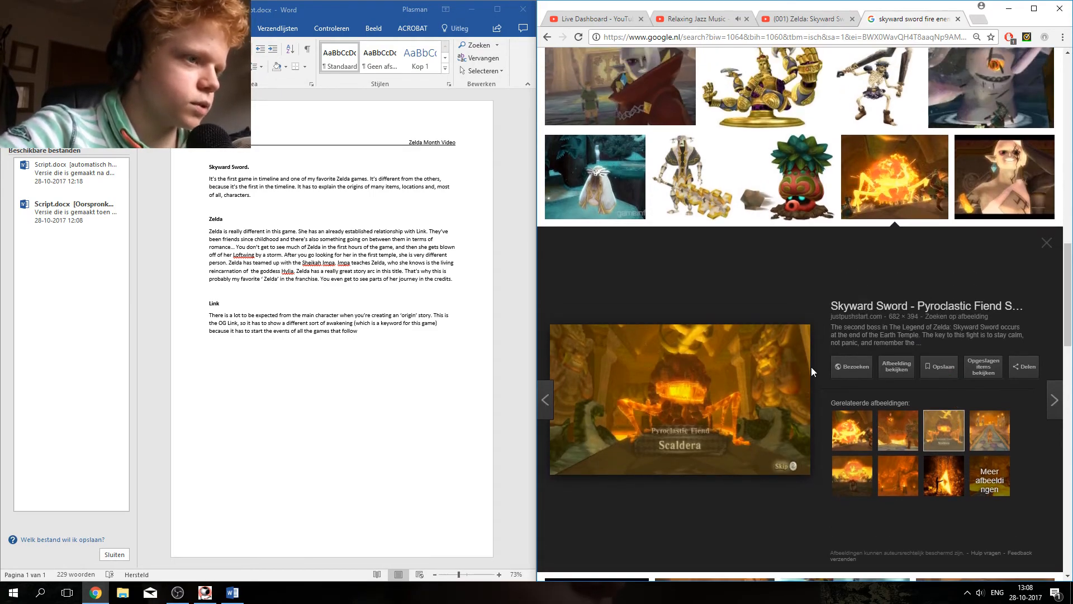
scroll(810, 366, up, 15)
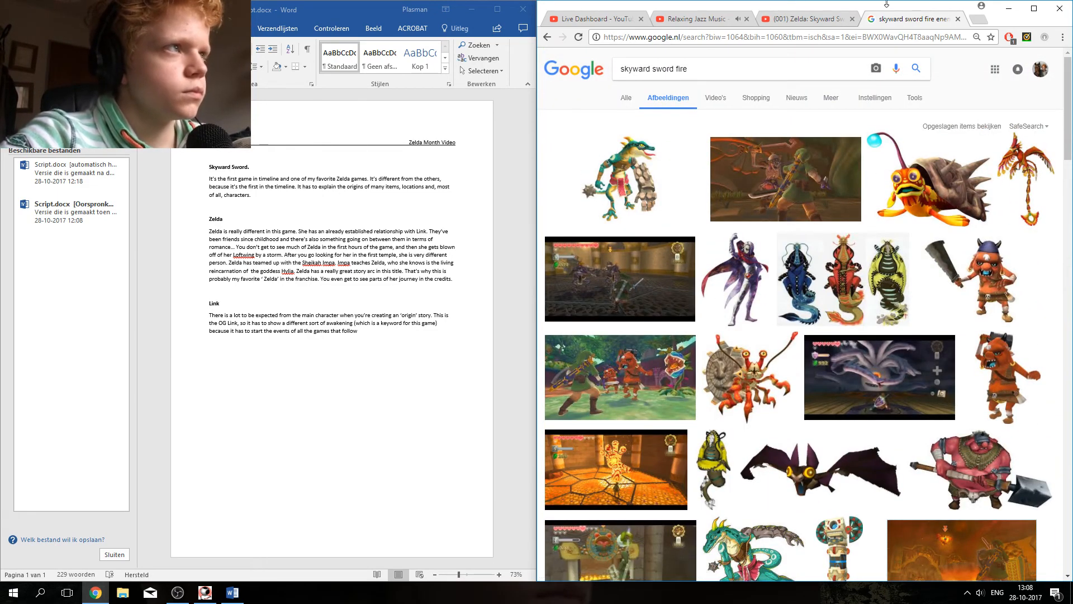
click(959, 19)
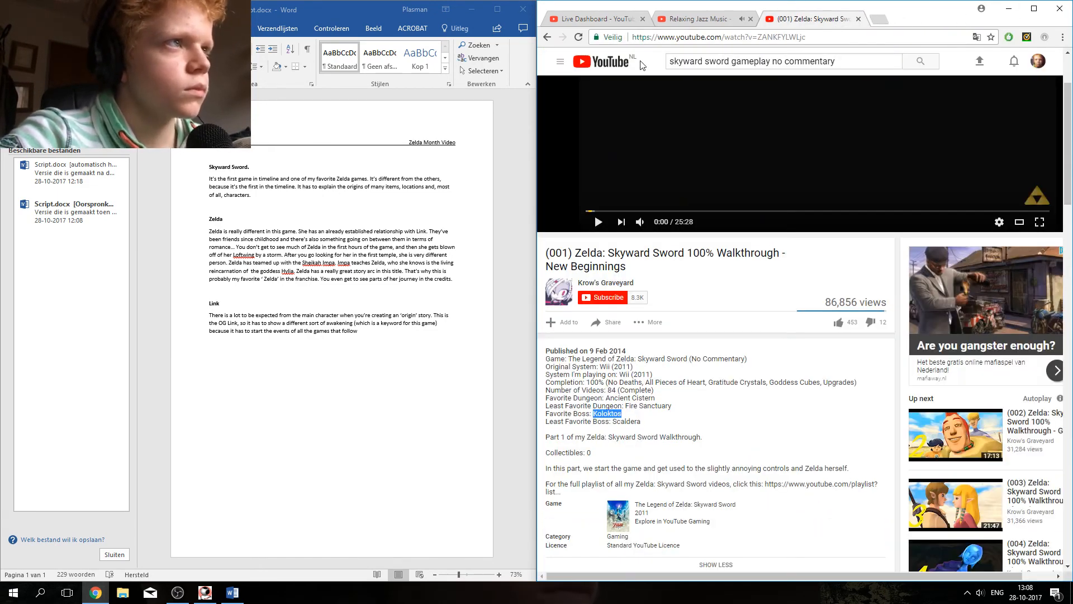
Step: Skip the Skyward Sword walkthrough video ahead to 6:31 and mute its sound
scroll(539, 233, up, 2)
click(638, 323)
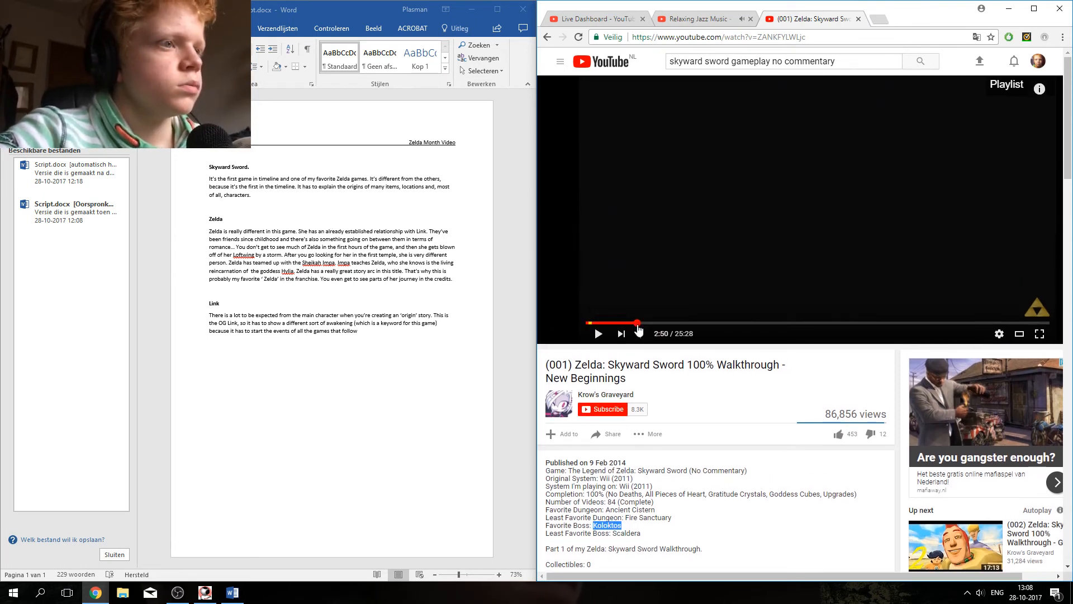
click(704, 324)
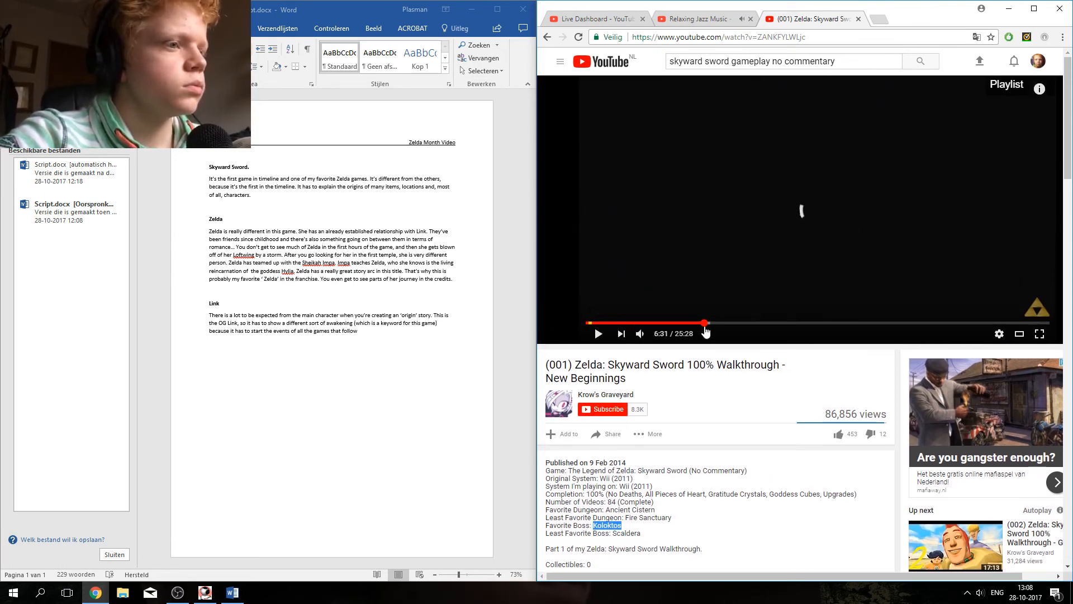
click(641, 334)
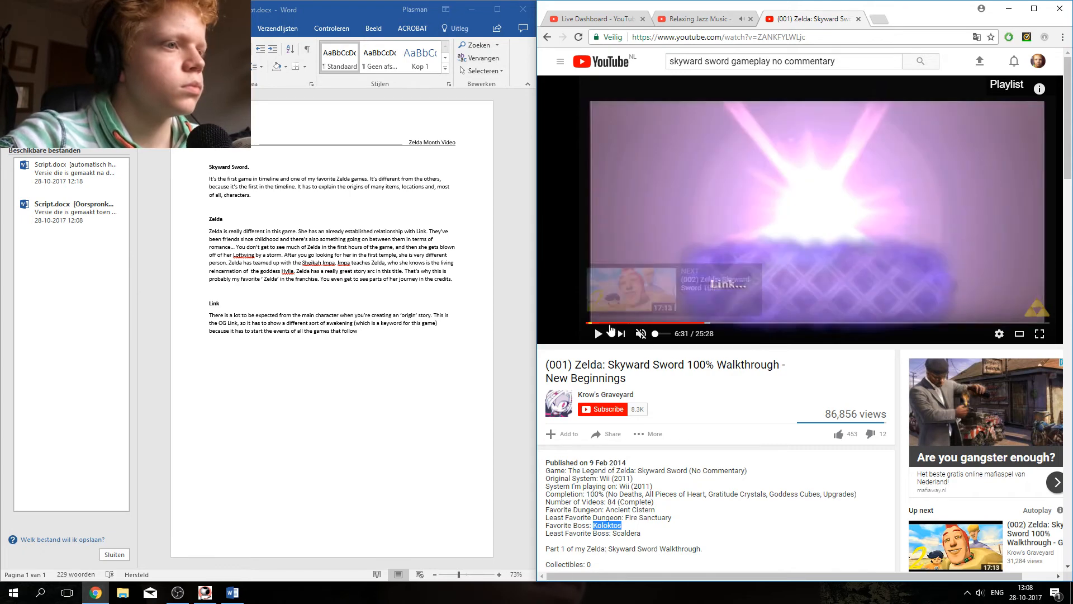
Step: Play the walkthrough without the ad banner, skipping ahead to about 12:10
click(606, 333)
click(604, 336)
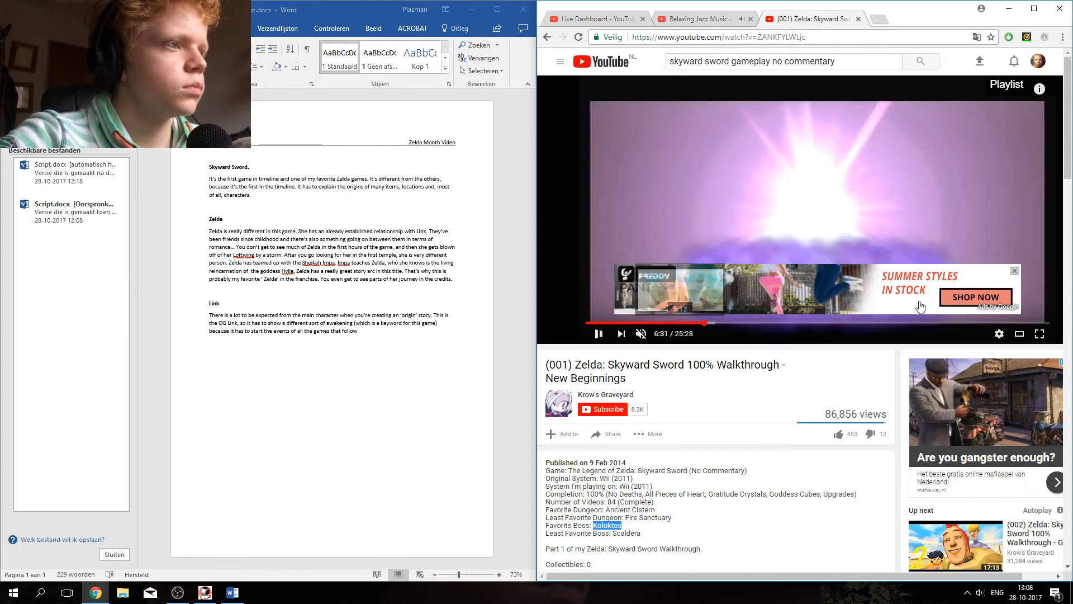
click(1015, 273)
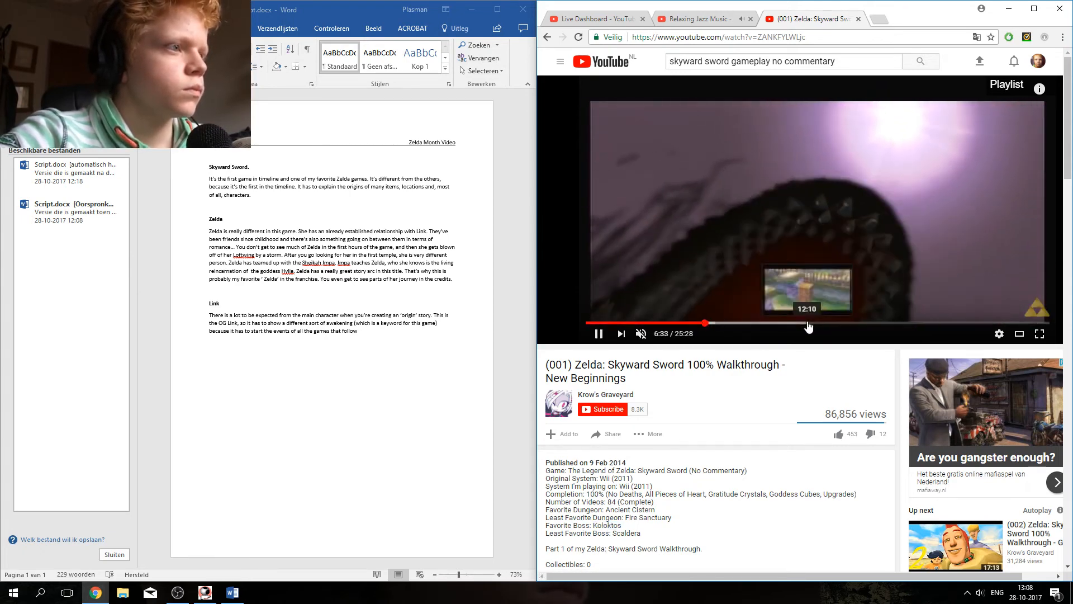
click(808, 323)
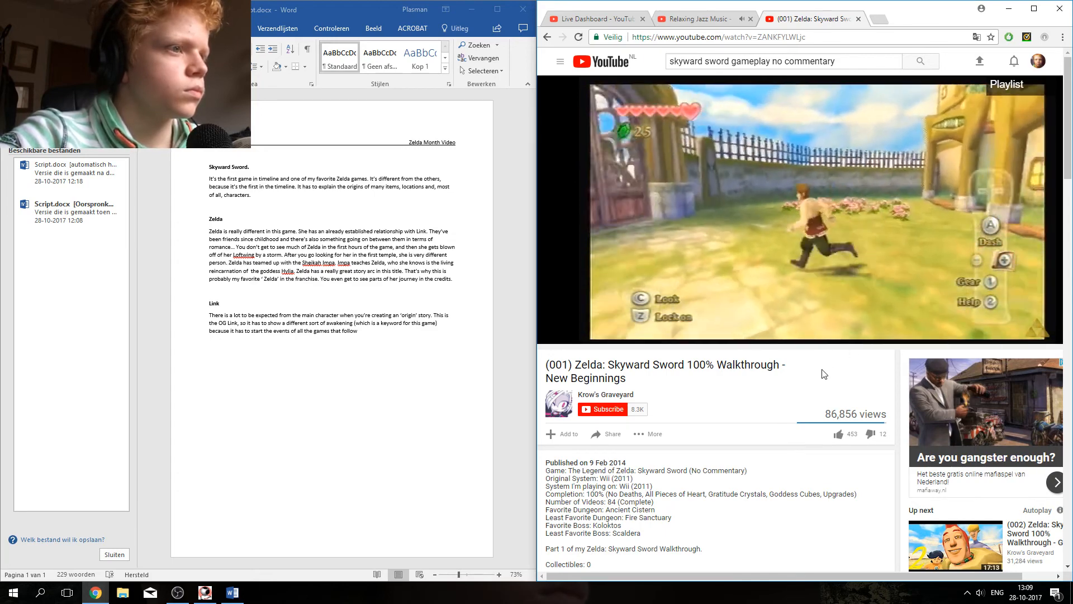
Step: Look through the walkthrough video's description and comments, and return to the player
scroll(822, 354, down, 5)
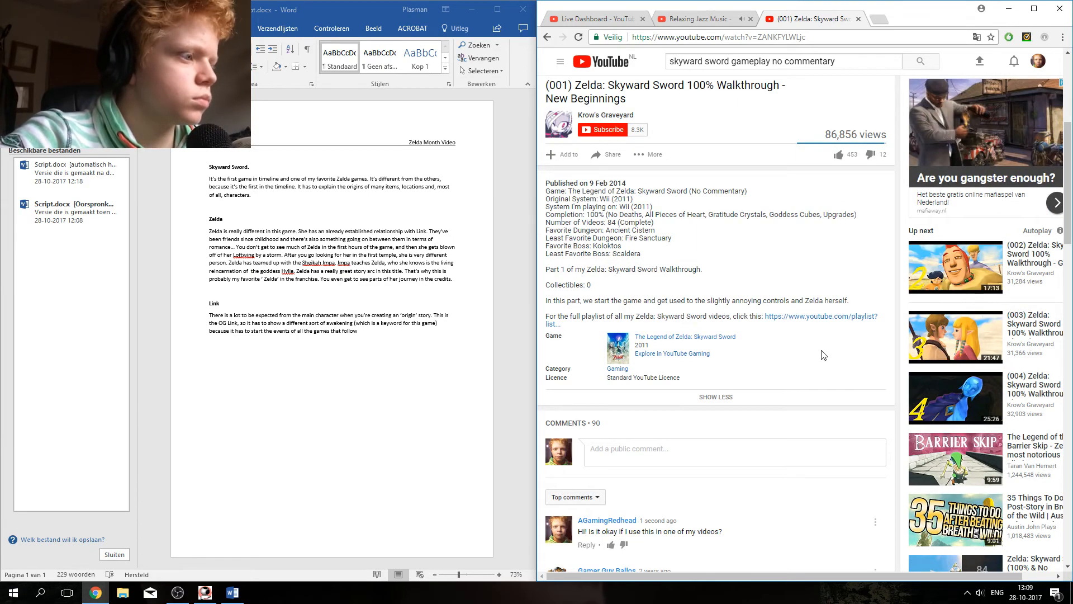
scroll(822, 354, down, 5)
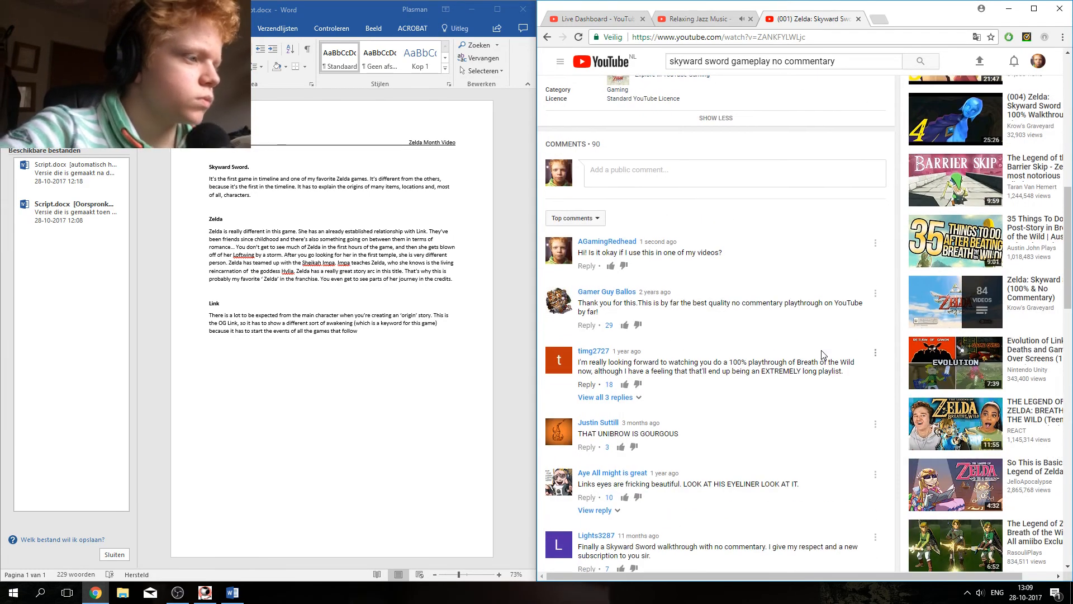
scroll(823, 354, up, 7)
scroll(821, 354, down, 6)
scroll(822, 354, up, 10)
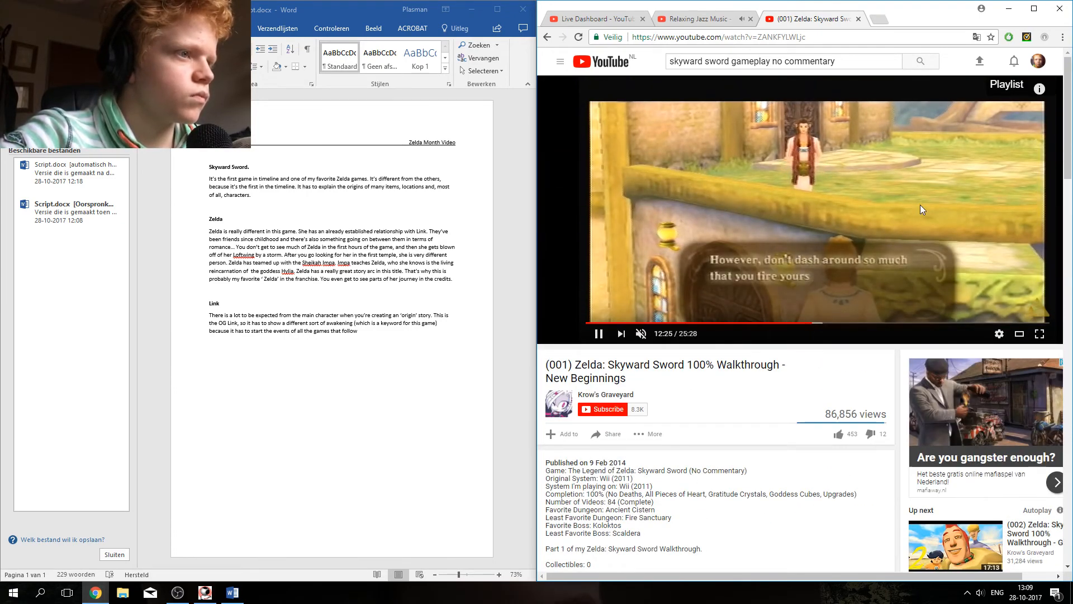
Step: View the walkthrough full screen around 24:53, return to normal size, and close the paused video
click(1039, 333)
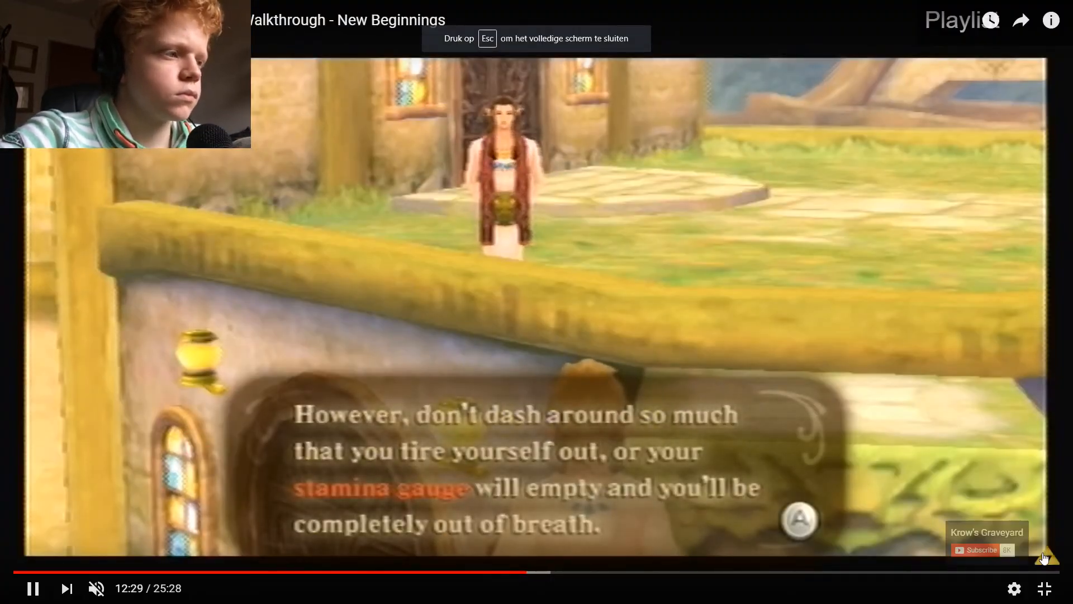
click(1035, 573)
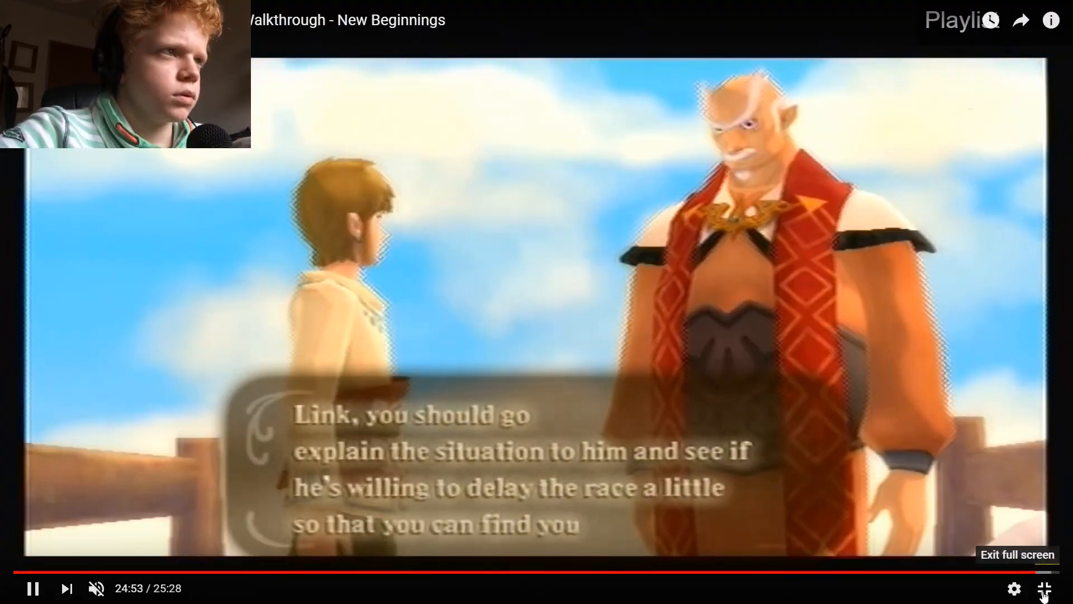
click(1044, 588)
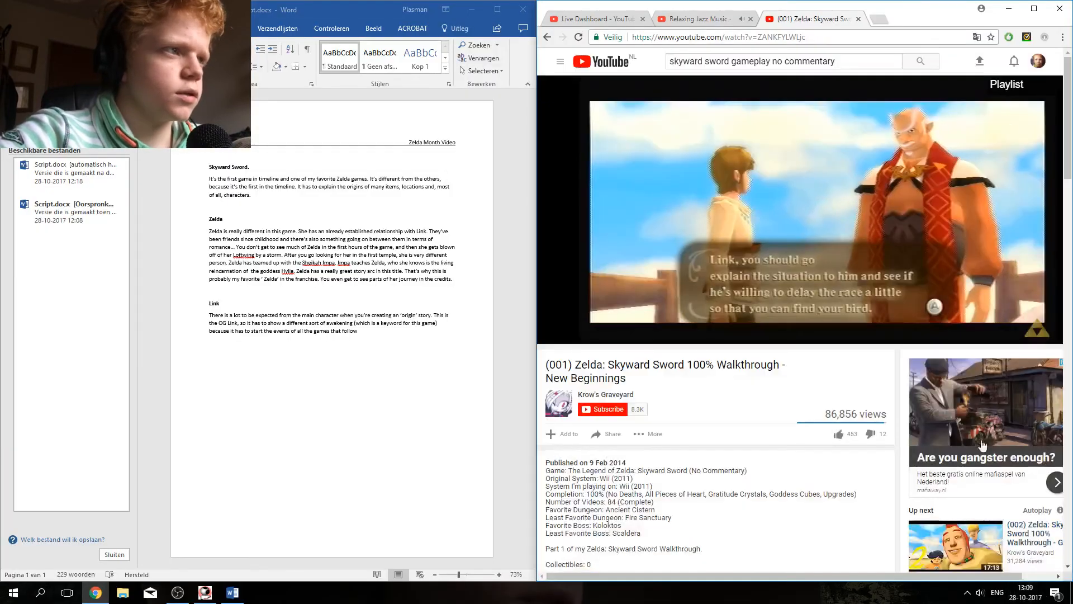
click(856, 257)
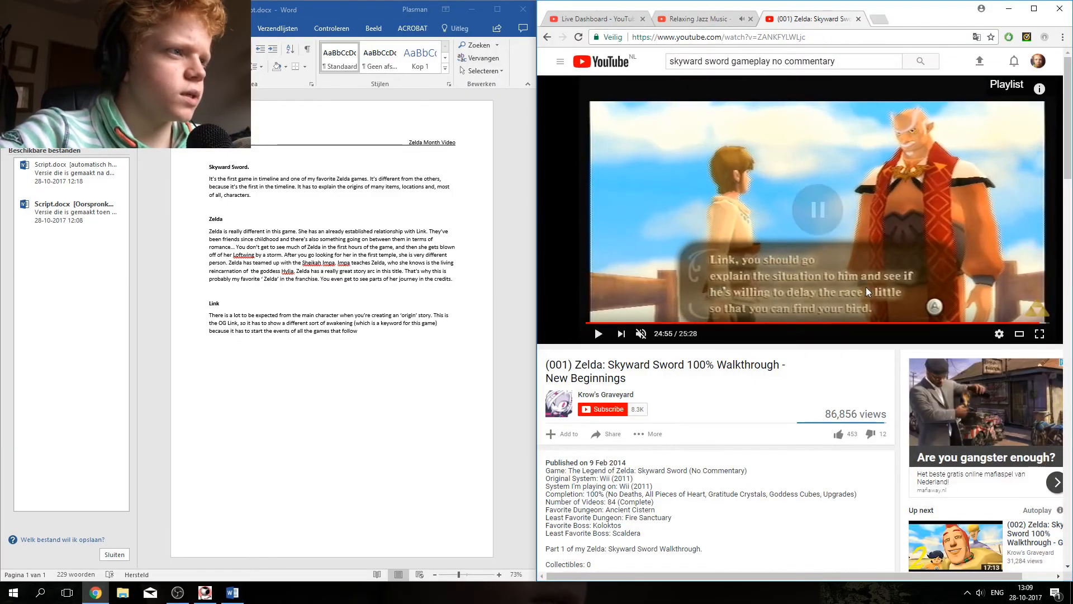
click(858, 19)
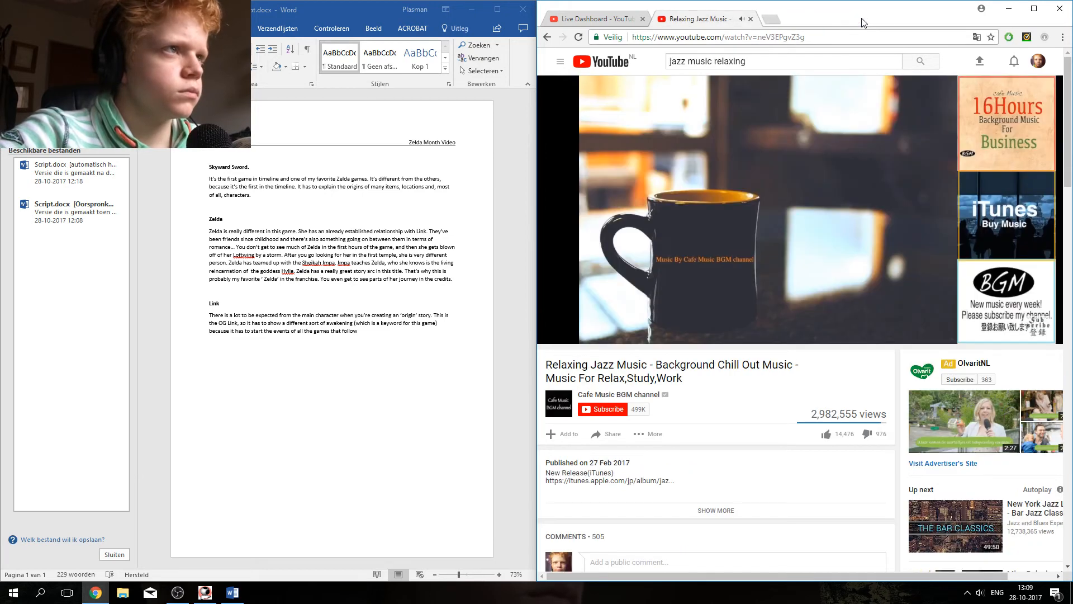
Step: End the Link section's last sentence in the Word script with a period after "follow"
click(396, 335)
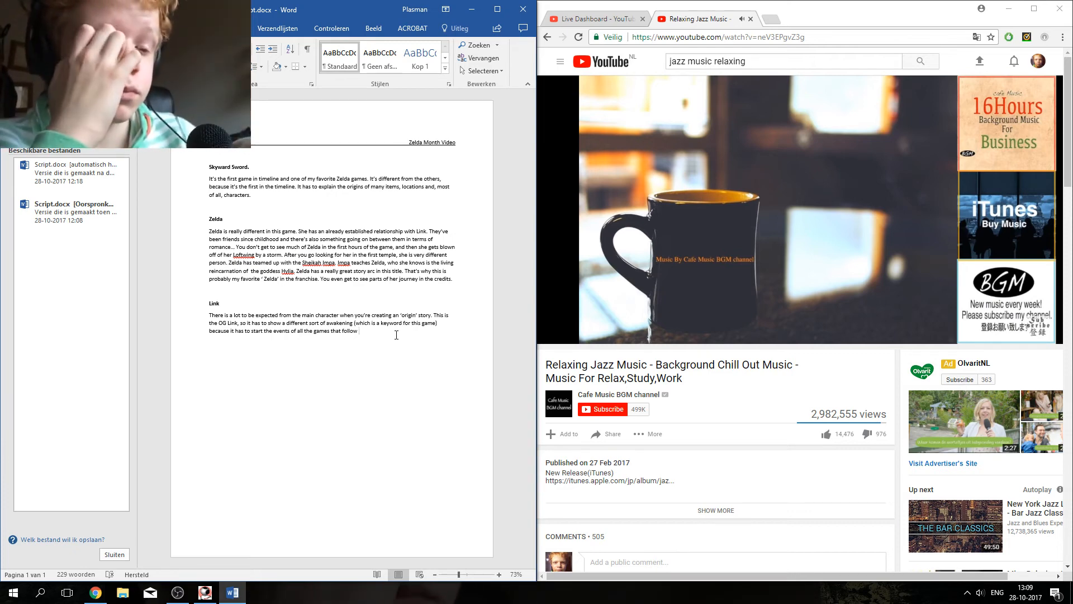
text(it.)
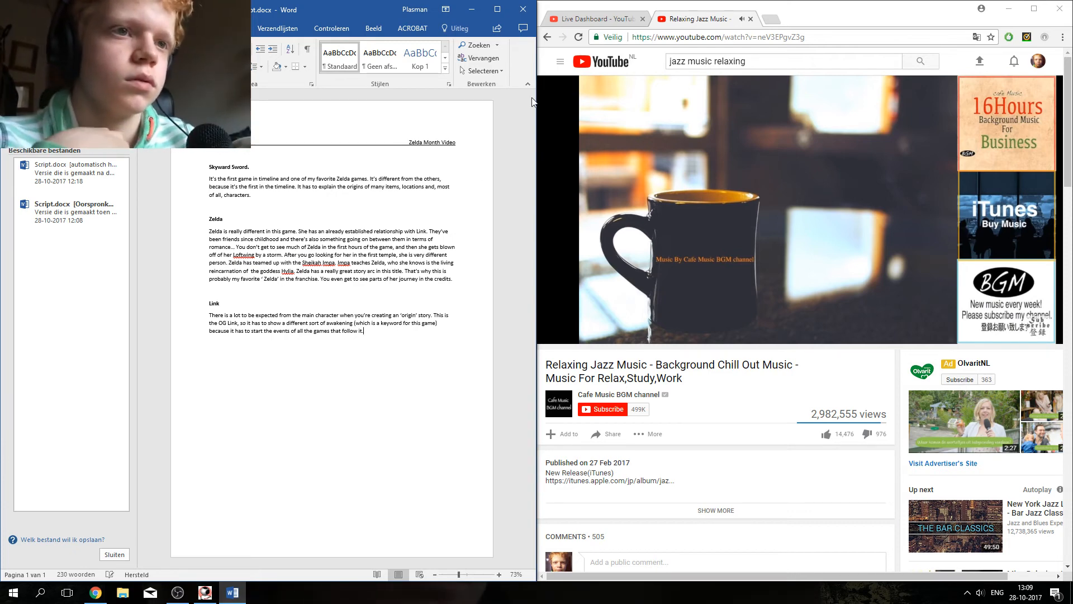
key(BackSpace)
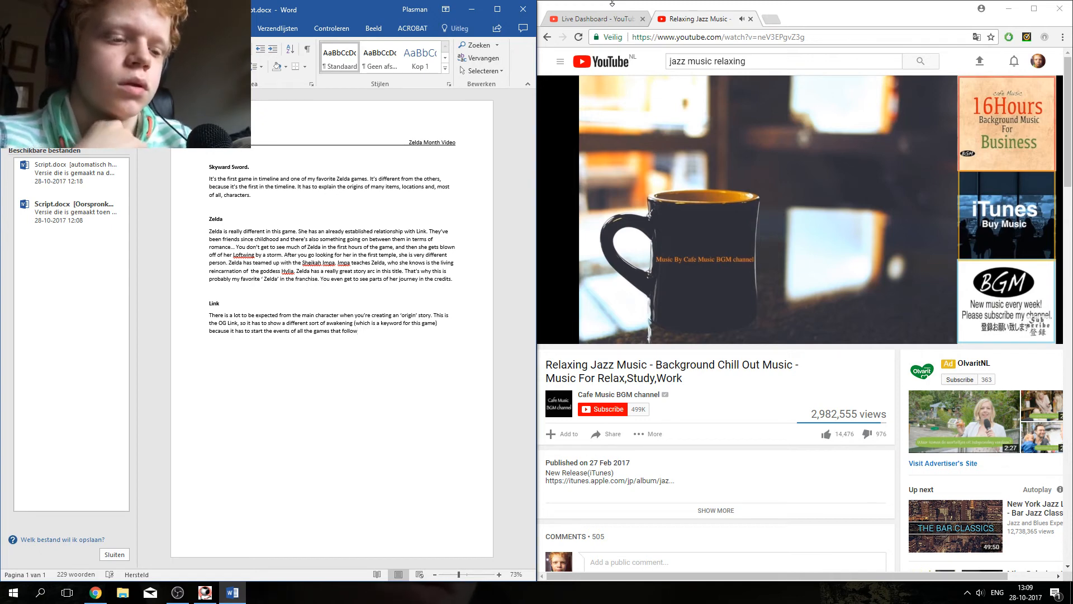
text(.)
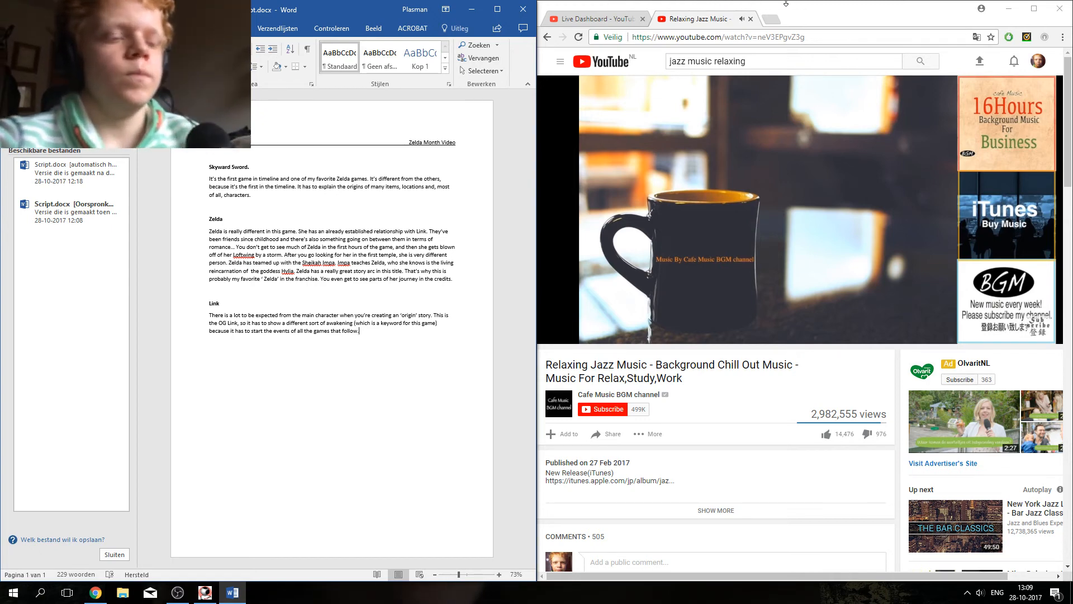
Step: Continue the script's Link section with the sentence "Link really undergoes this awakening and does it well."
text( Link)
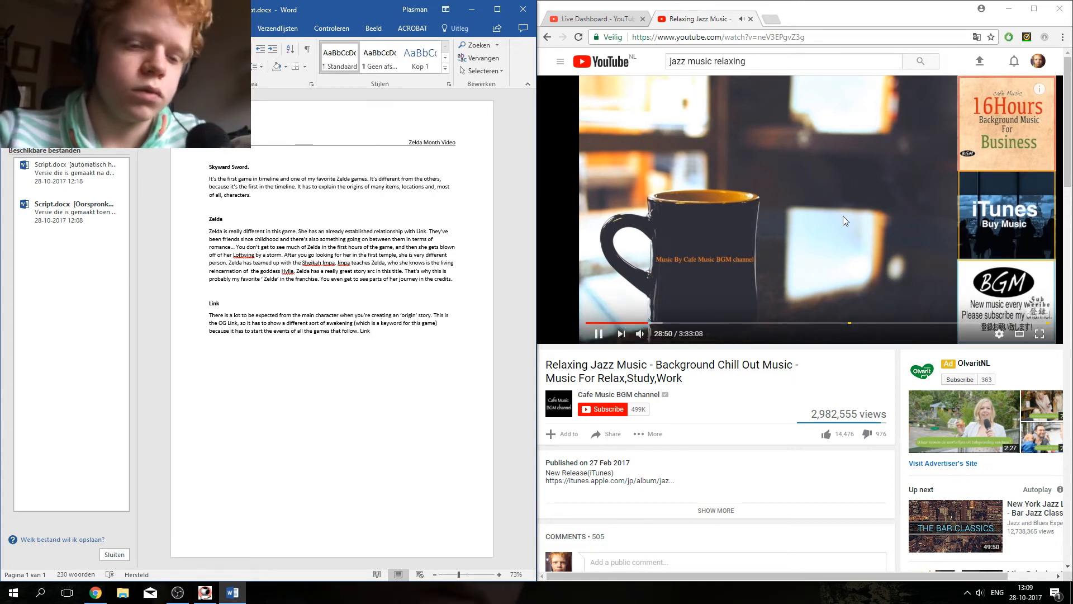
text(reall)
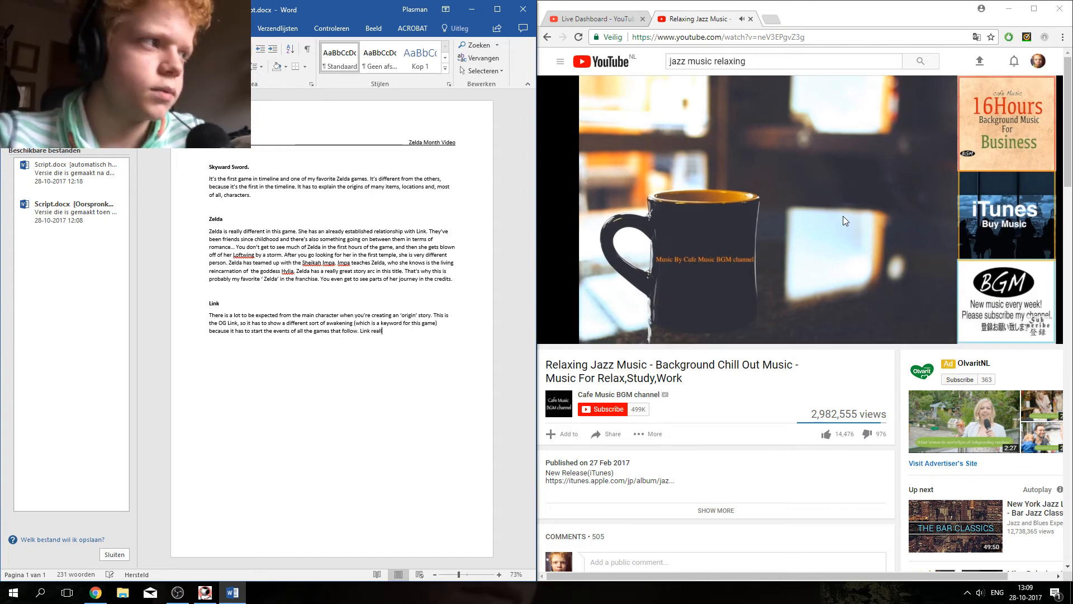
text(y undergo)
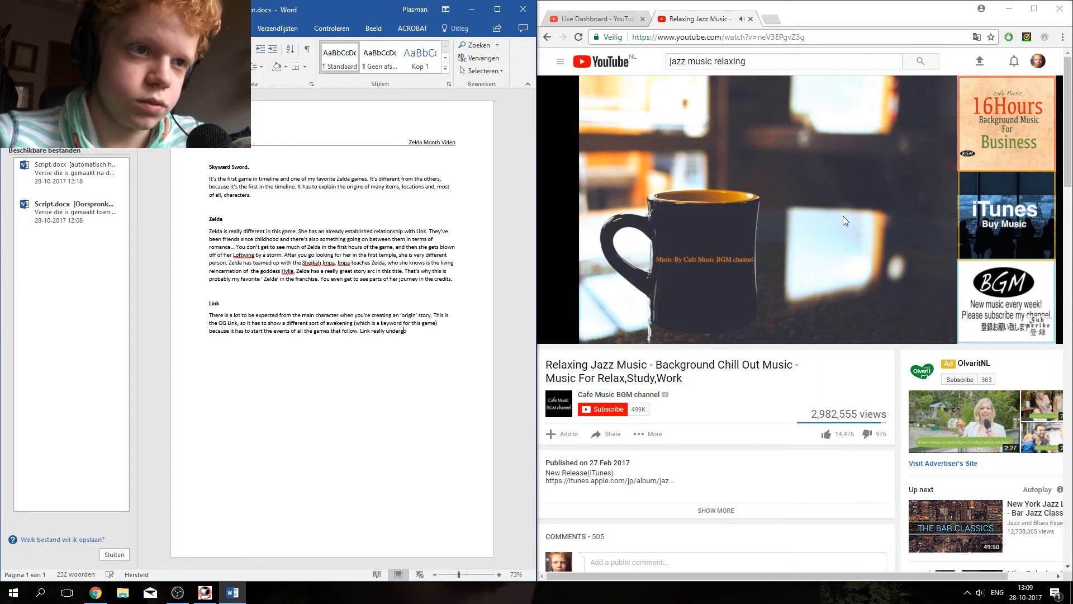
text(es this awakening)
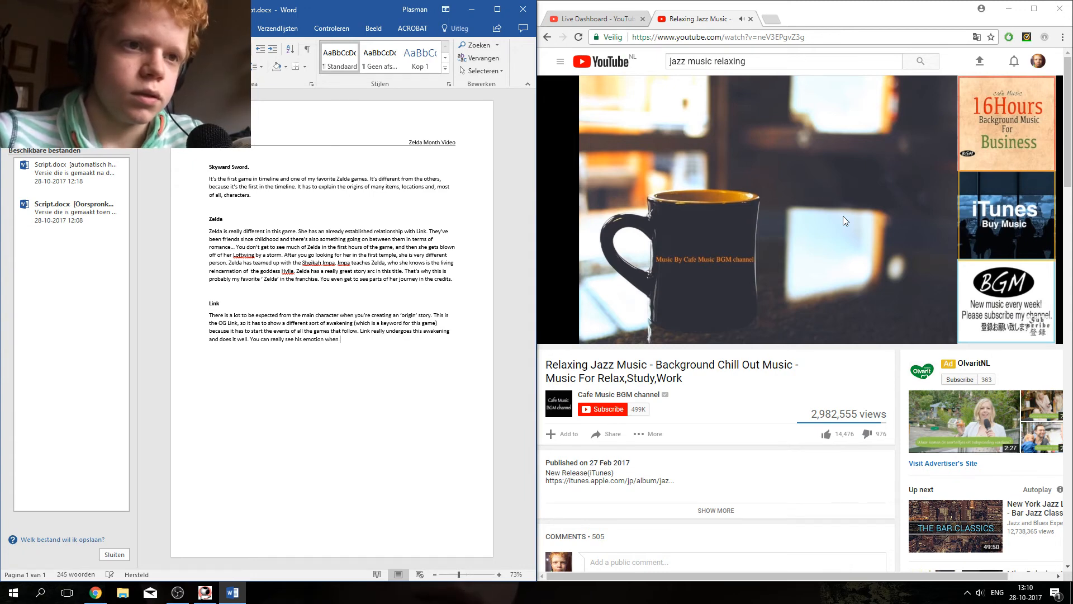
Step: Write "You can really see his emotion when his best friend (Zelda)" in the Link section and bring up the YouTube live dashboard beside the script
text(best)
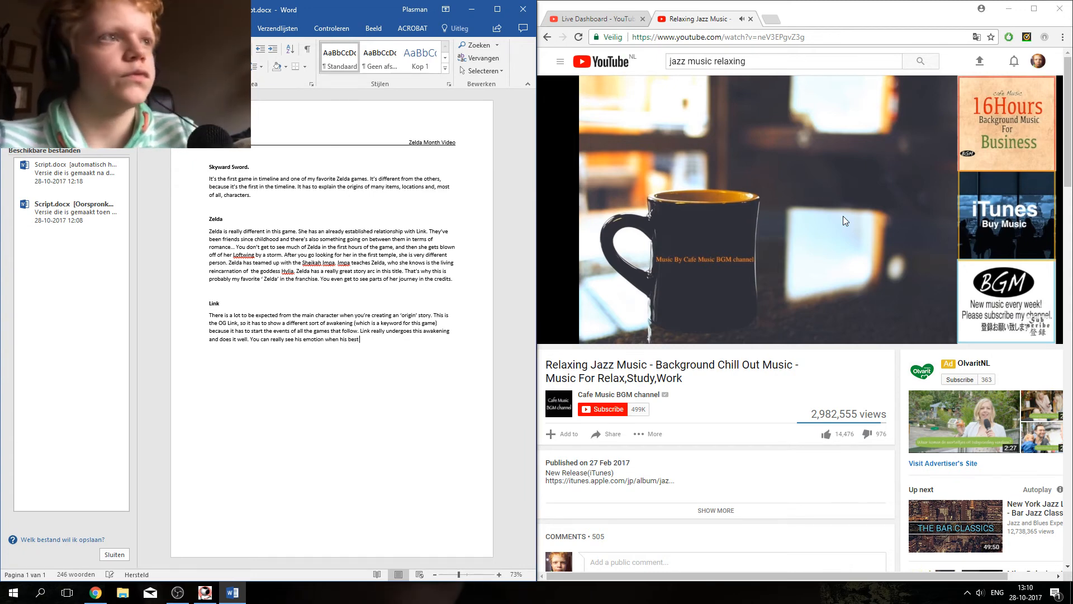
text( frien)
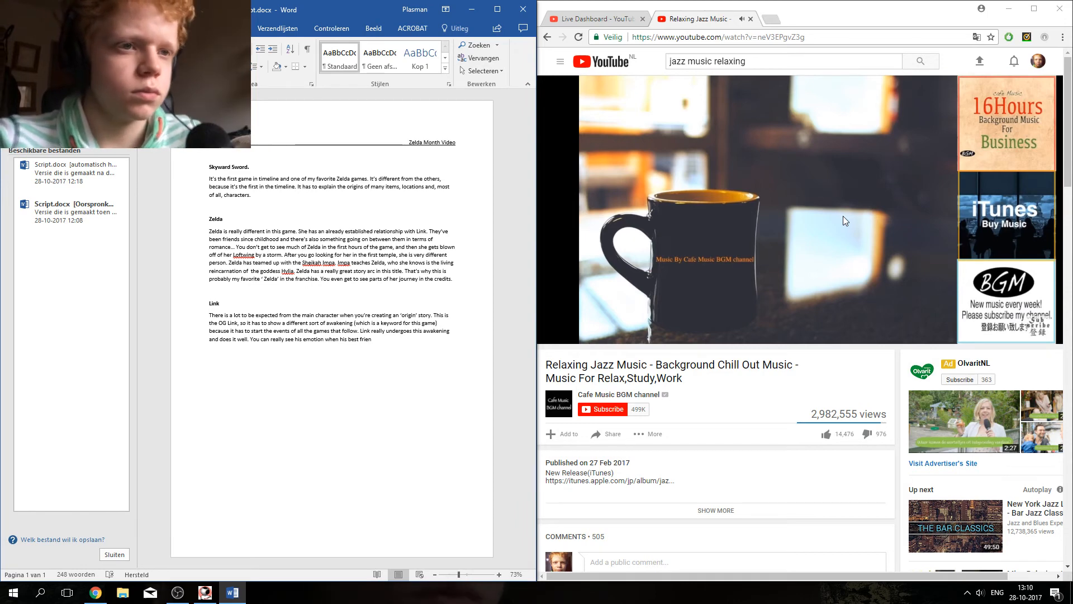
text(d (Zeld)
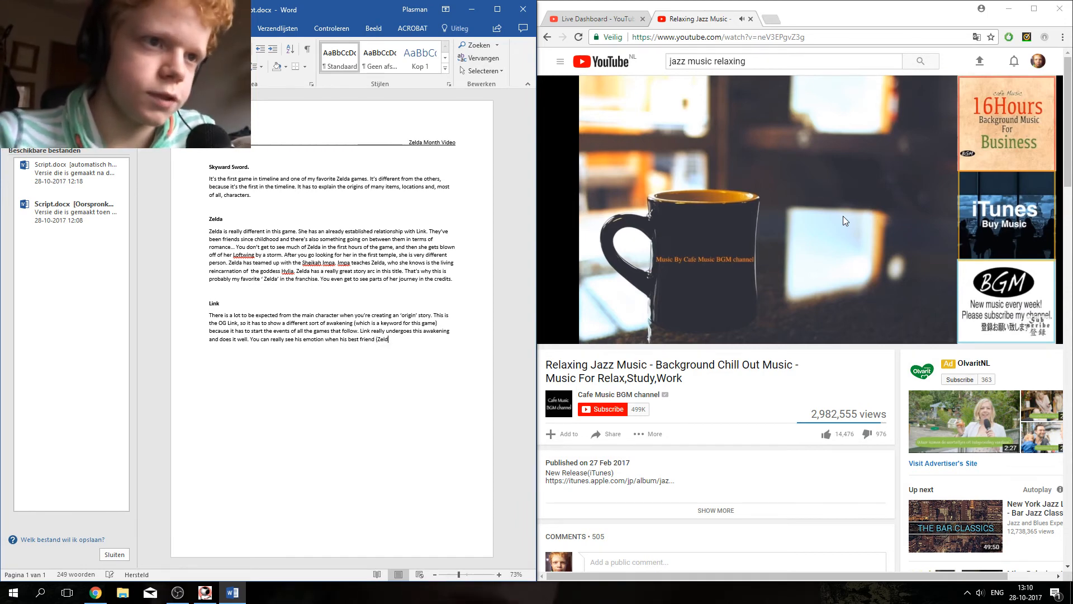
text(a))
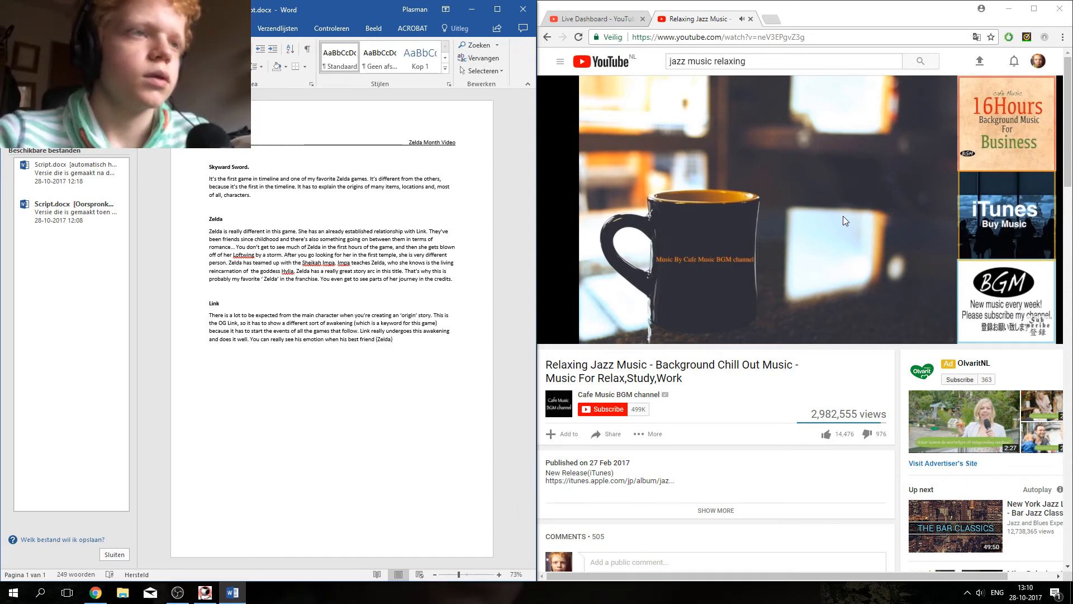
click(592, 19)
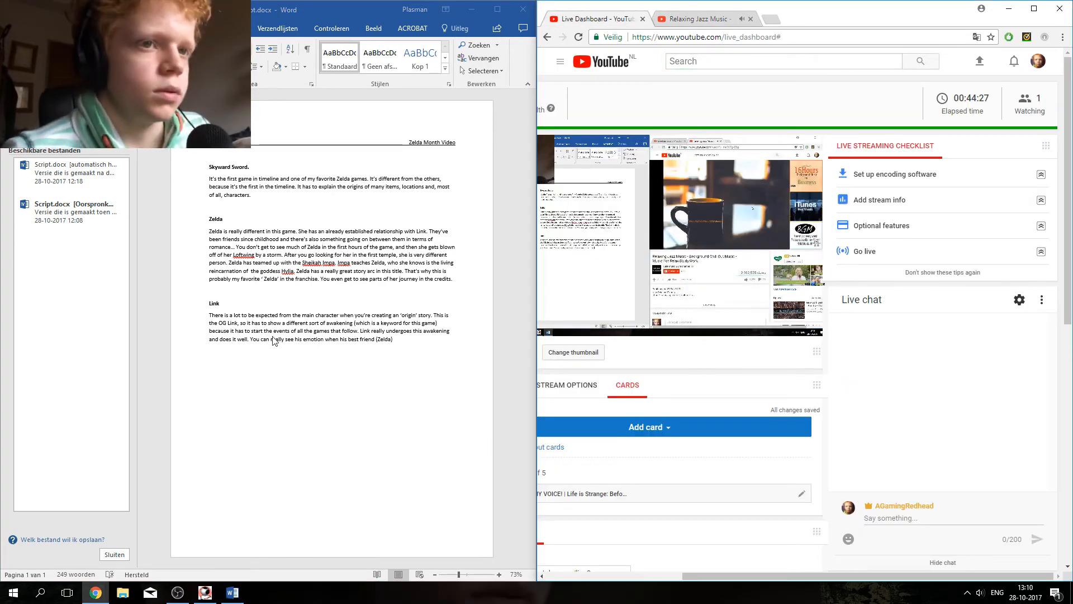
click(419, 358)
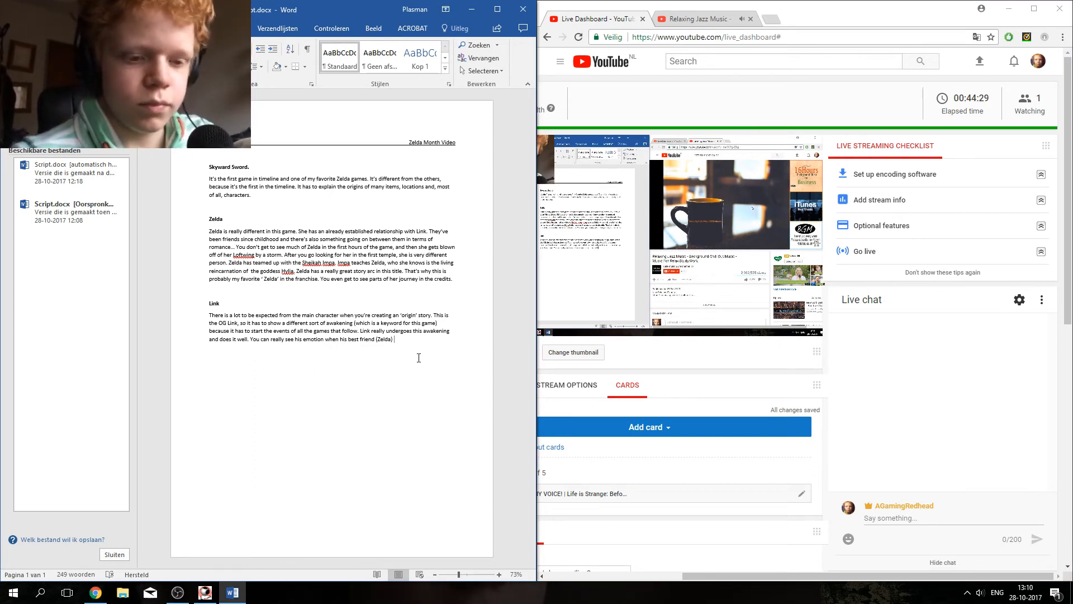
Step: Finish the Link section's open sentence with "gets taken away from him."
text(gets)
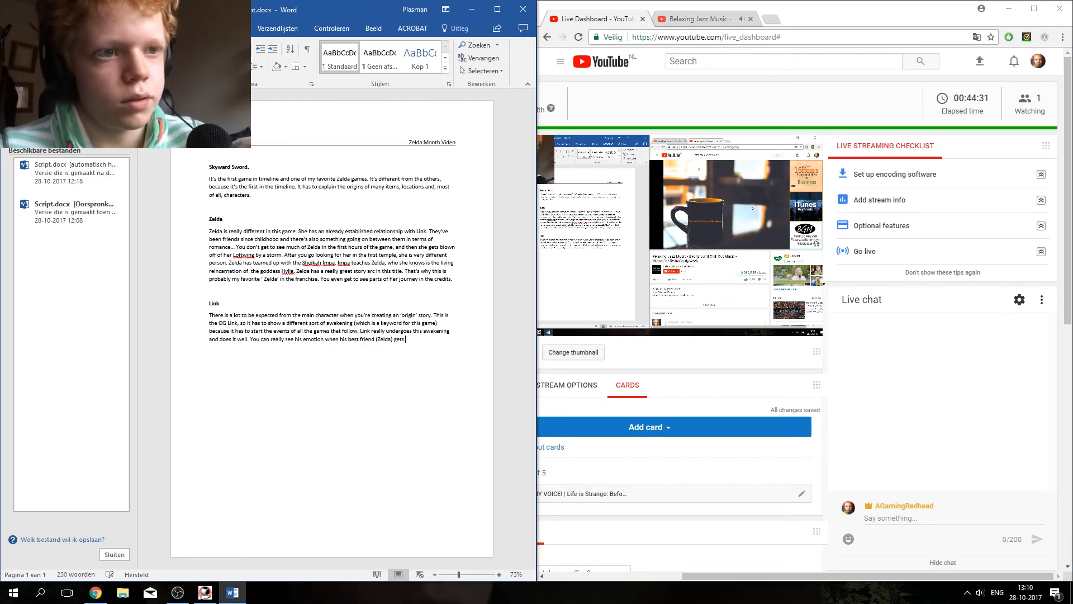
text( taken)
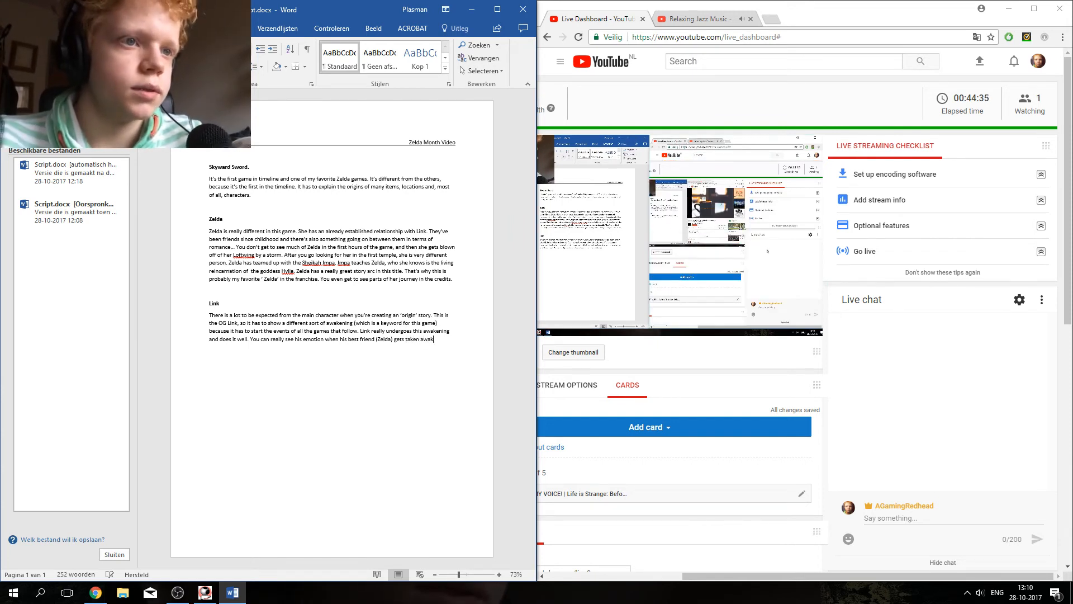
text( away ff)
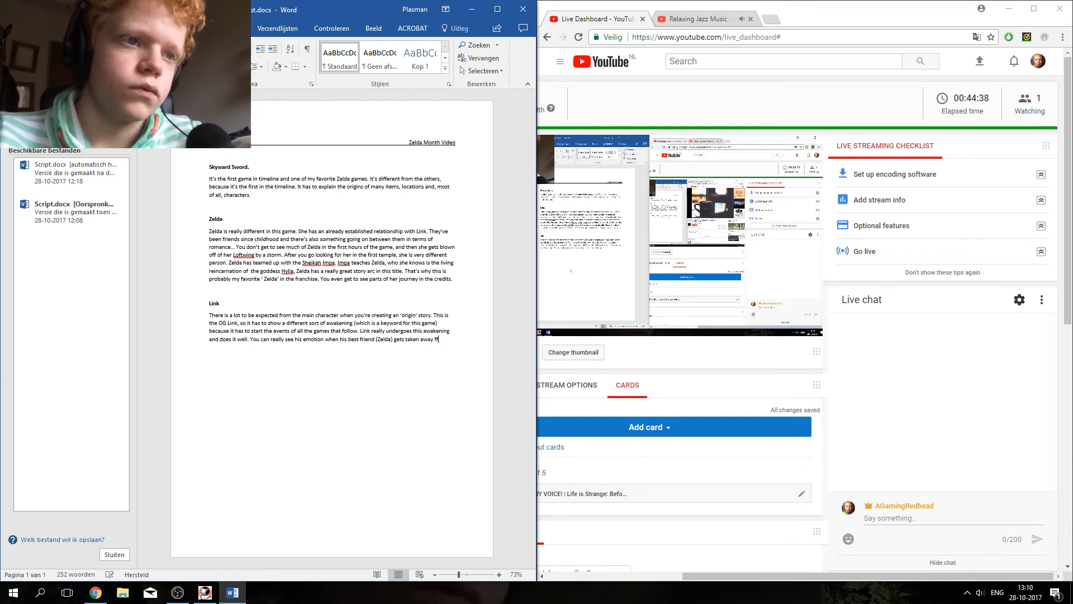
key(BackSpace)
text(rom h)
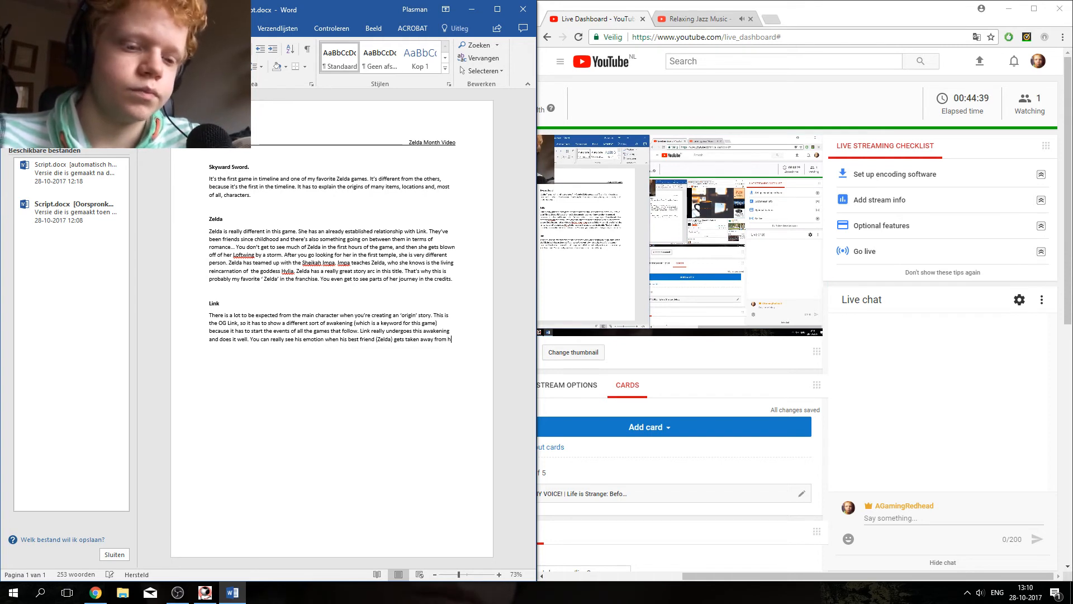
text(im.)
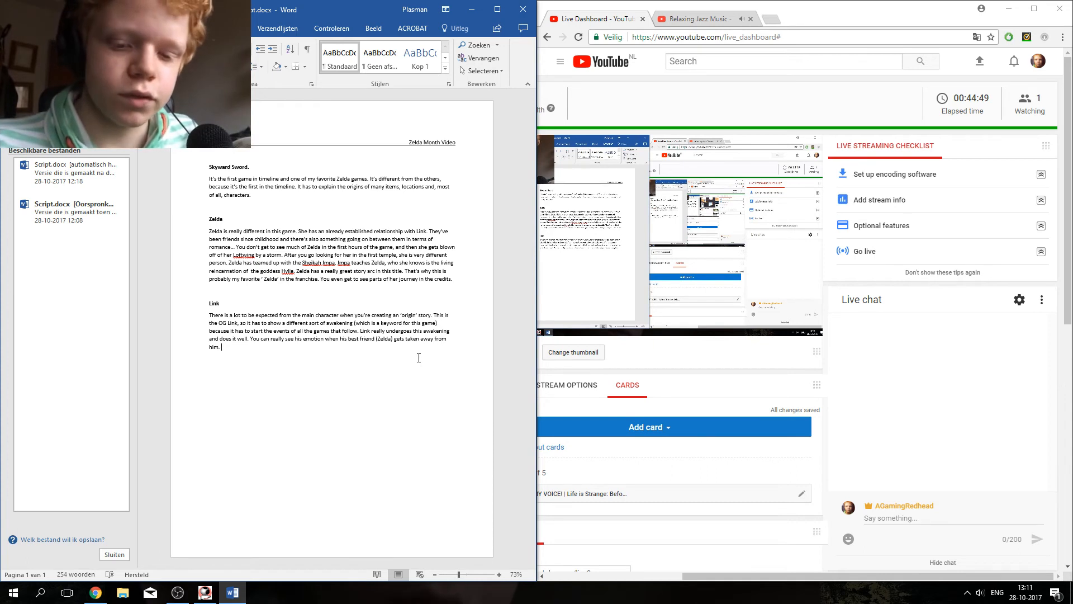
Step: Save the script and close Word, choosing to delete the recovered files
key(ctrl+s)
click(520, 7)
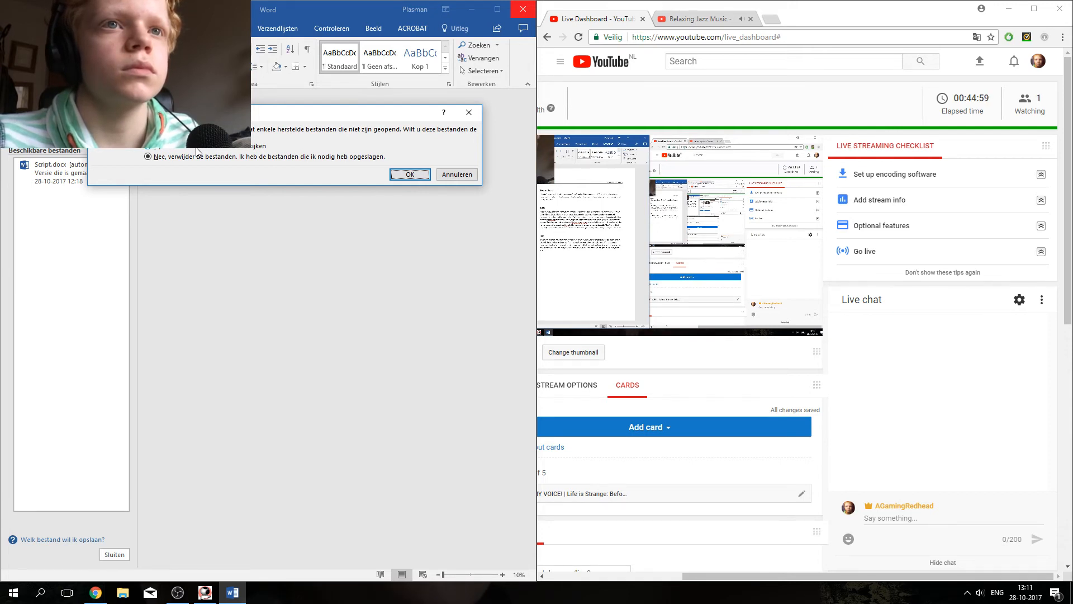
click(410, 174)
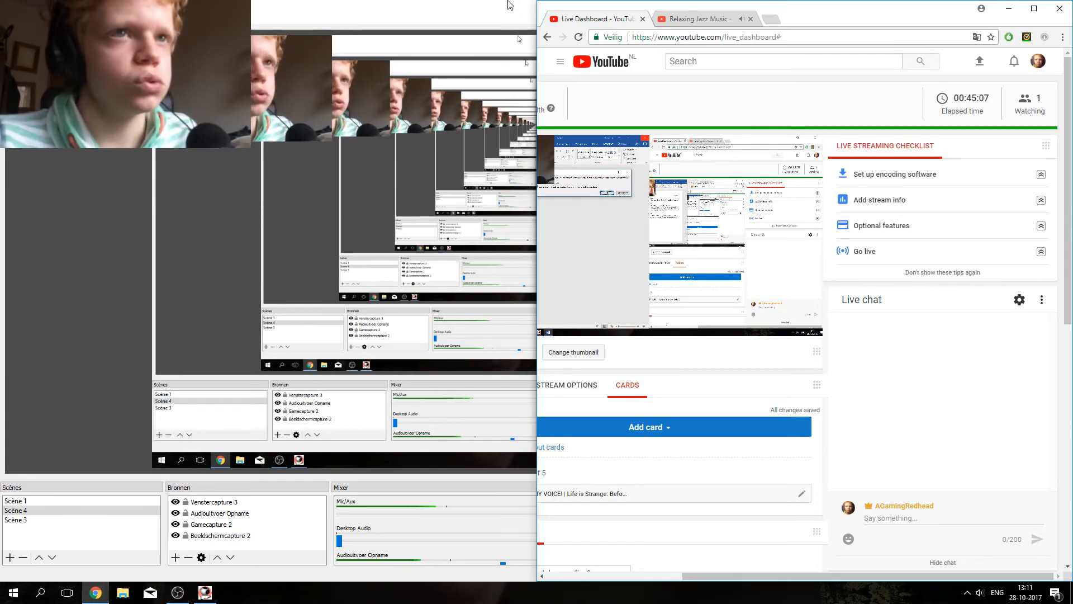
Step: Uncover the desktop by minimizing OBS and moving the EpocCam viewer up, and launch Photoshop
click(1010, 13)
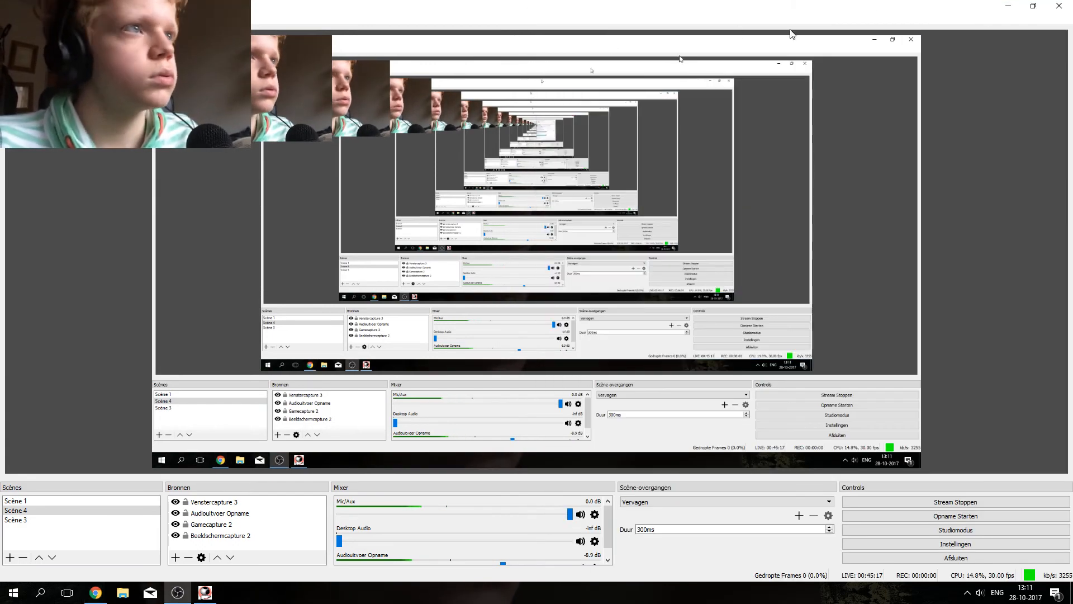
click(1007, 8)
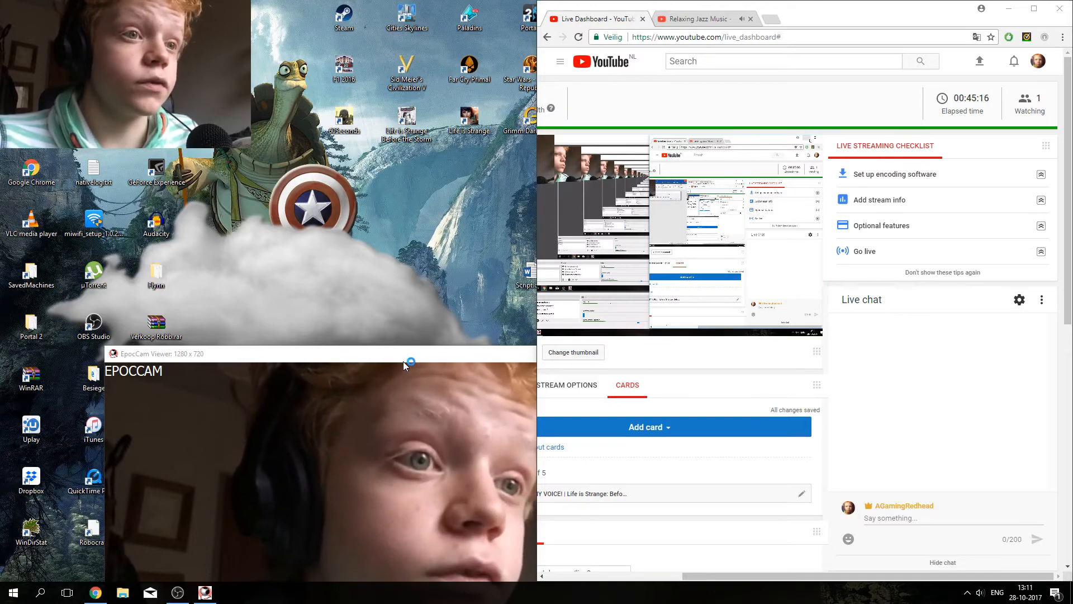
drag(403, 361, 338, 106)
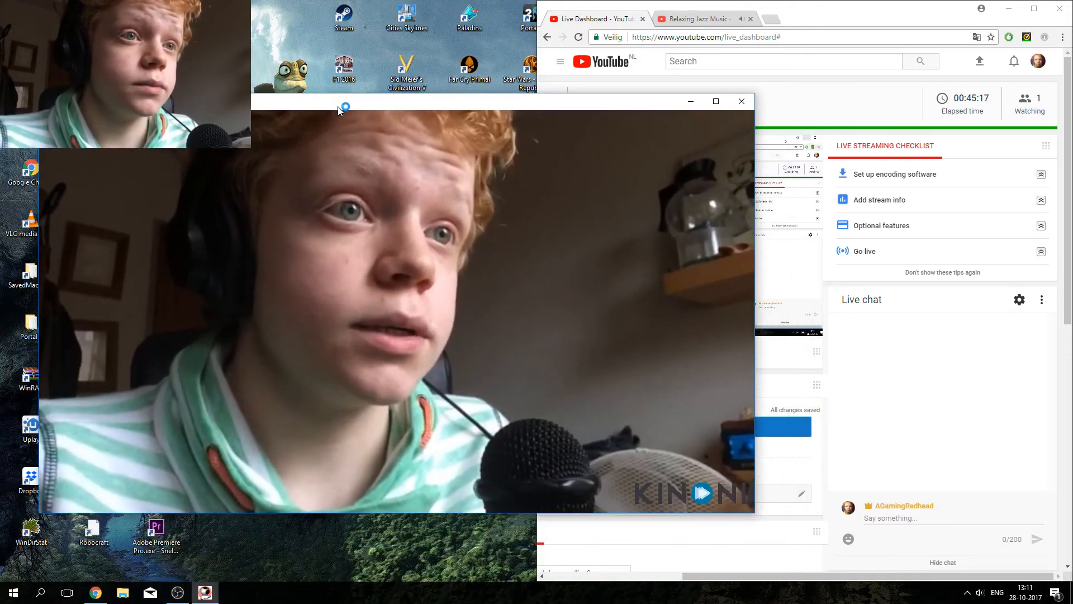
click(96, 592)
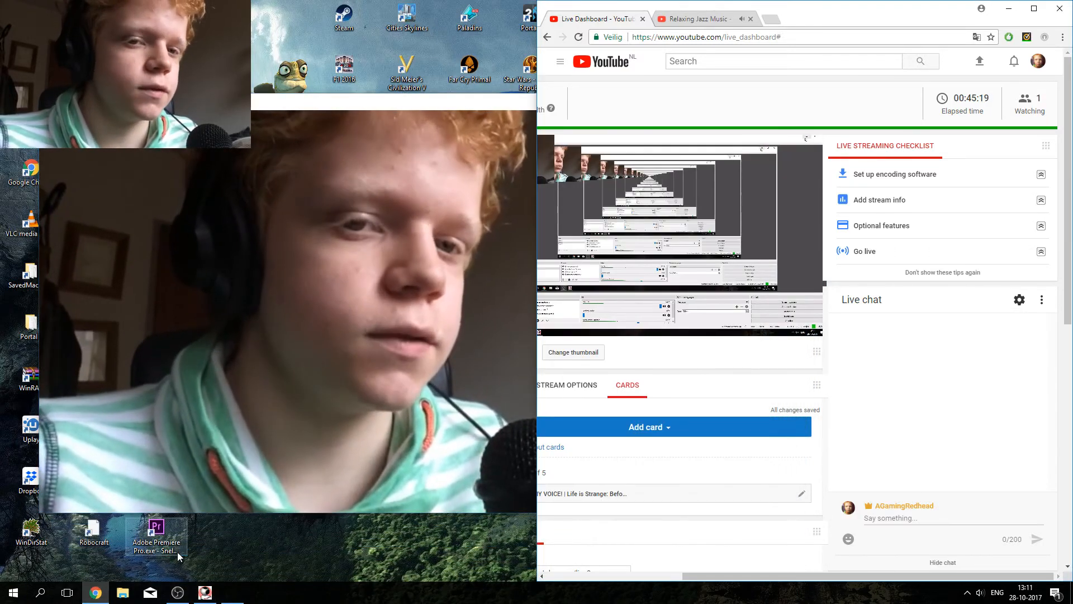
double_click(156, 535)
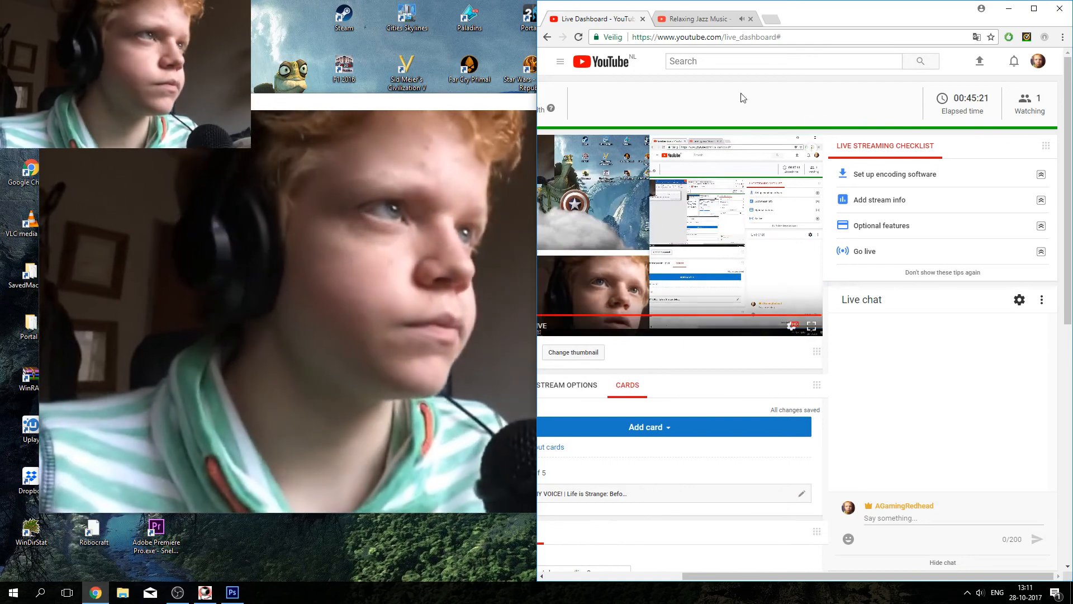
Step: Arrange the browser and Photoshop side by side, and open a new browser tab
drag(815, 19, 3, 230)
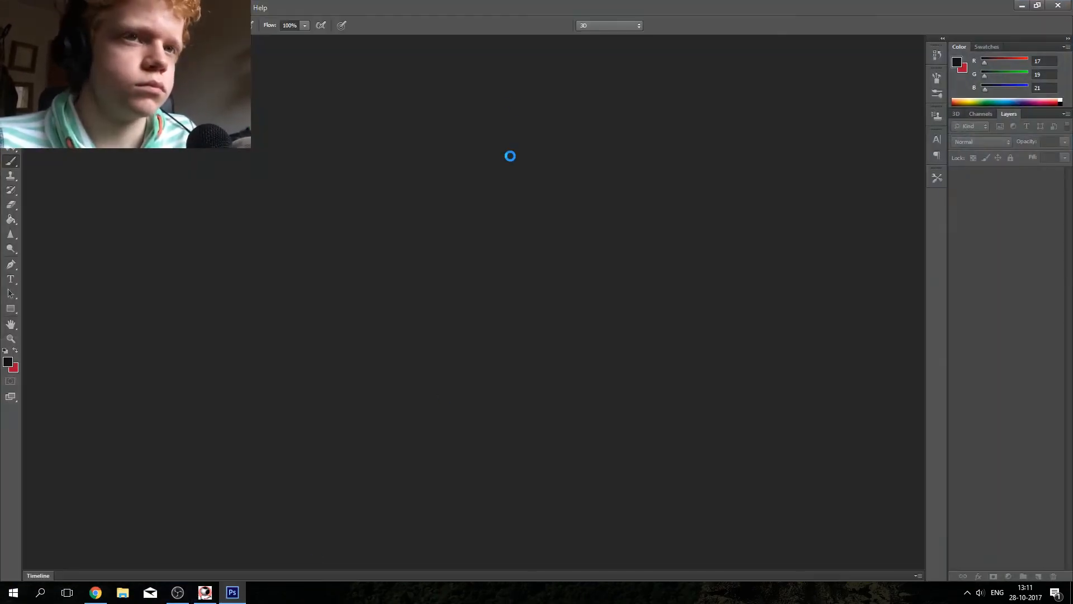
drag(535, 8, 1072, 209)
click(184, 17)
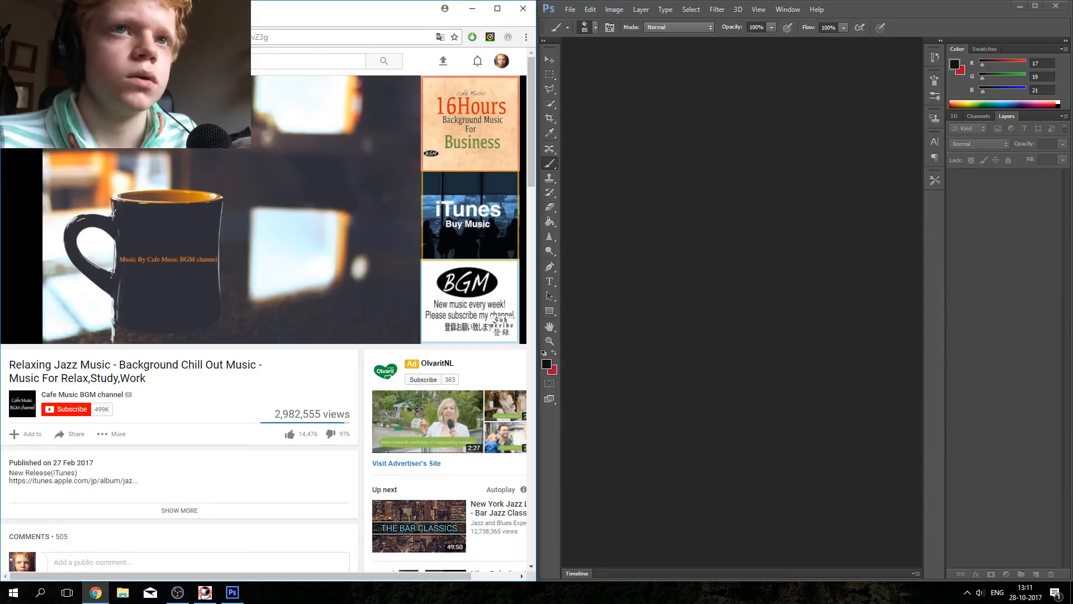
click(72, 17)
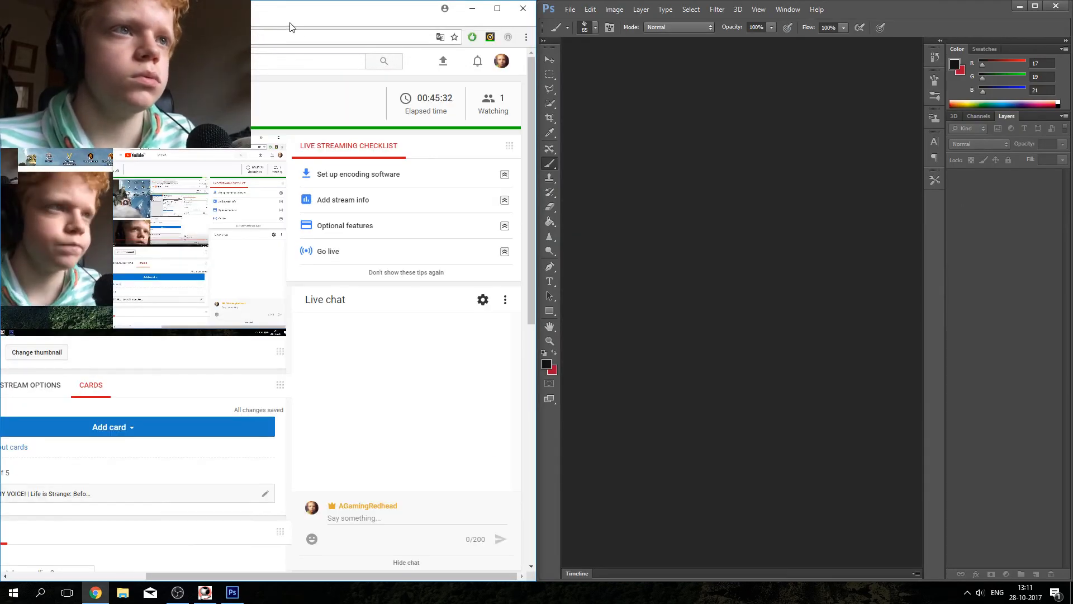
key(ctrl+t)
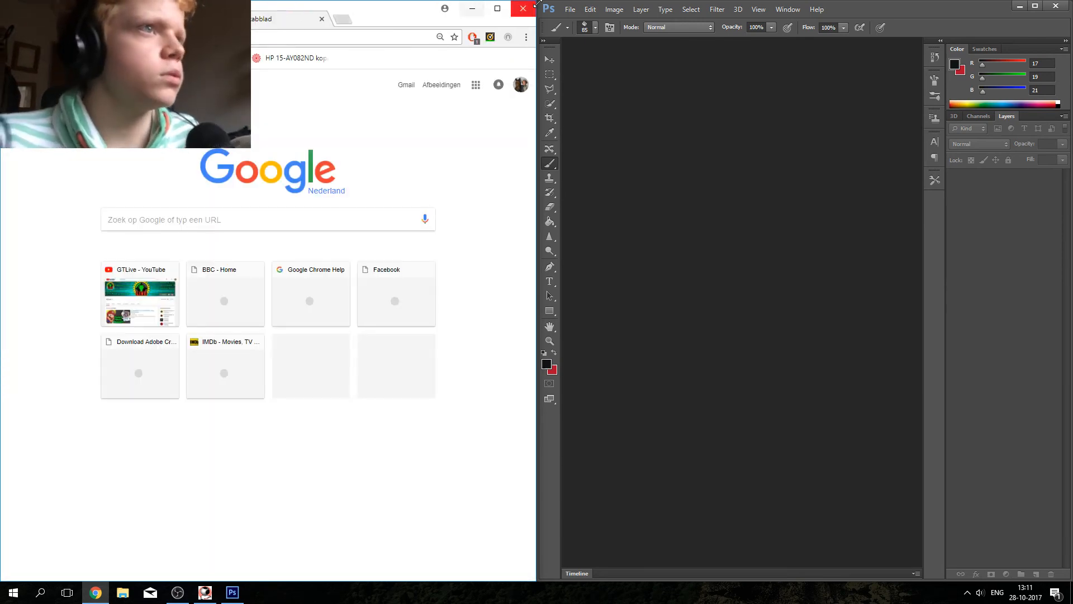
Step: Create a Photoshop document named "Zelda Stream", 1920 by 1080 pixels at 72 pixels/inch, in RGB Color with a transparent background
click(571, 10)
click(579, 22)
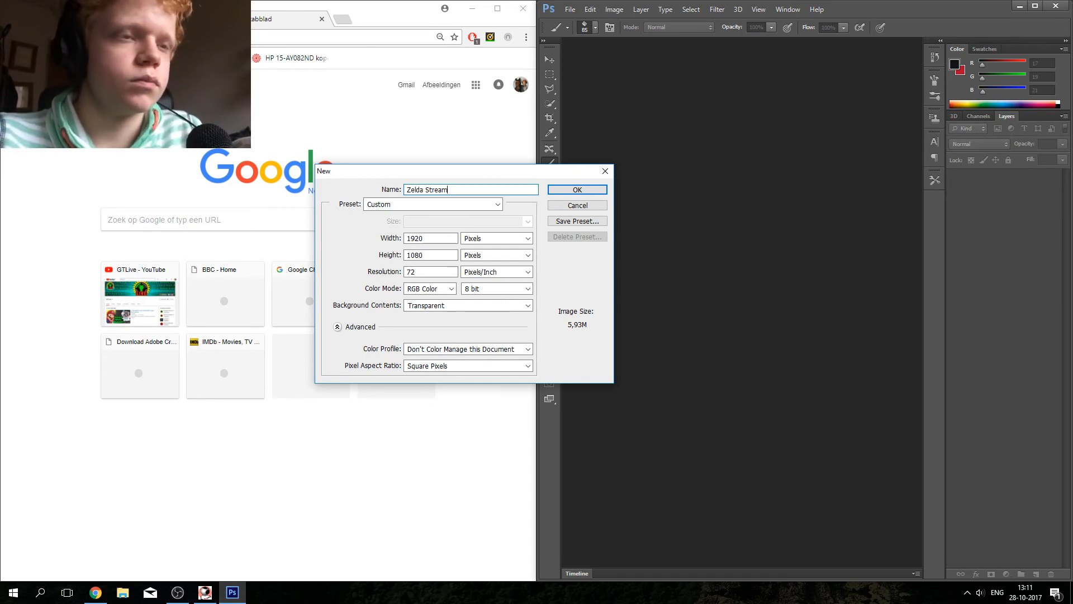
key(Return)
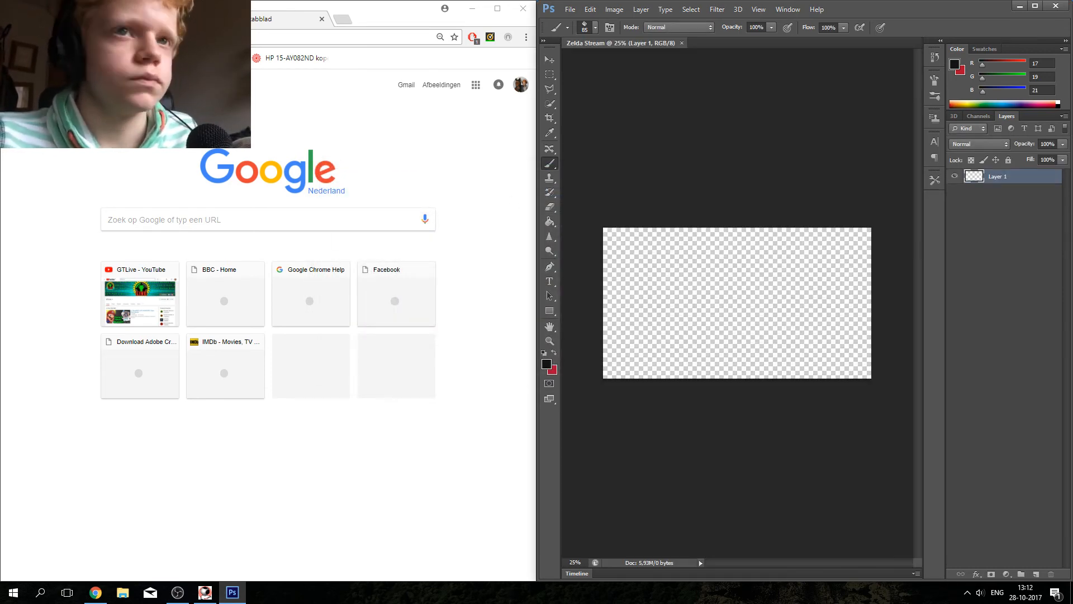
Step: Switch to the browser and search Google Images for "skyward sword wallpaper 1920x1080"
key(alt+Tab)
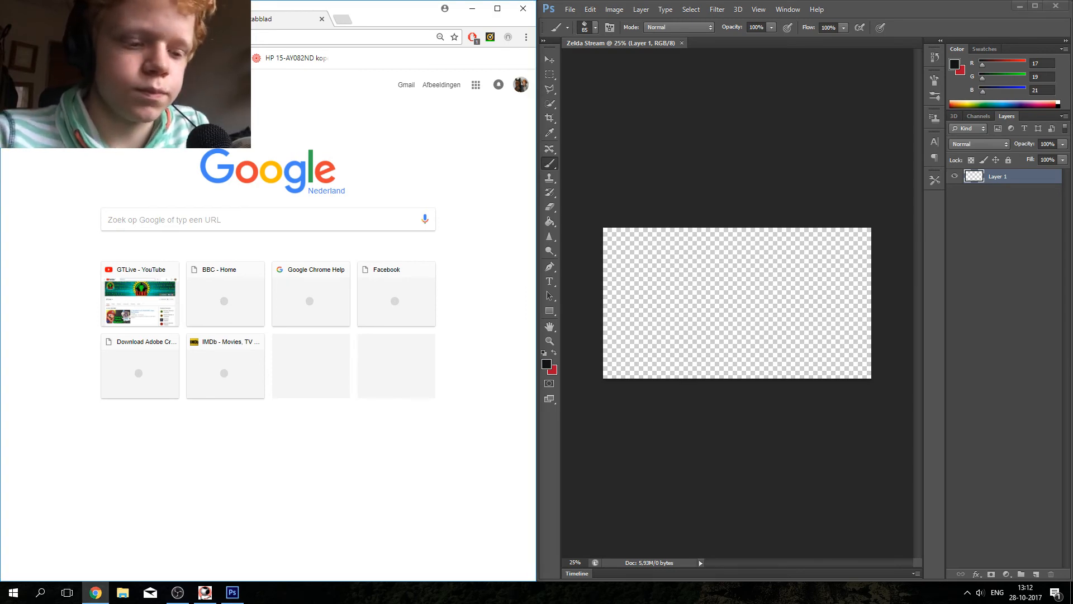
text(skyward)
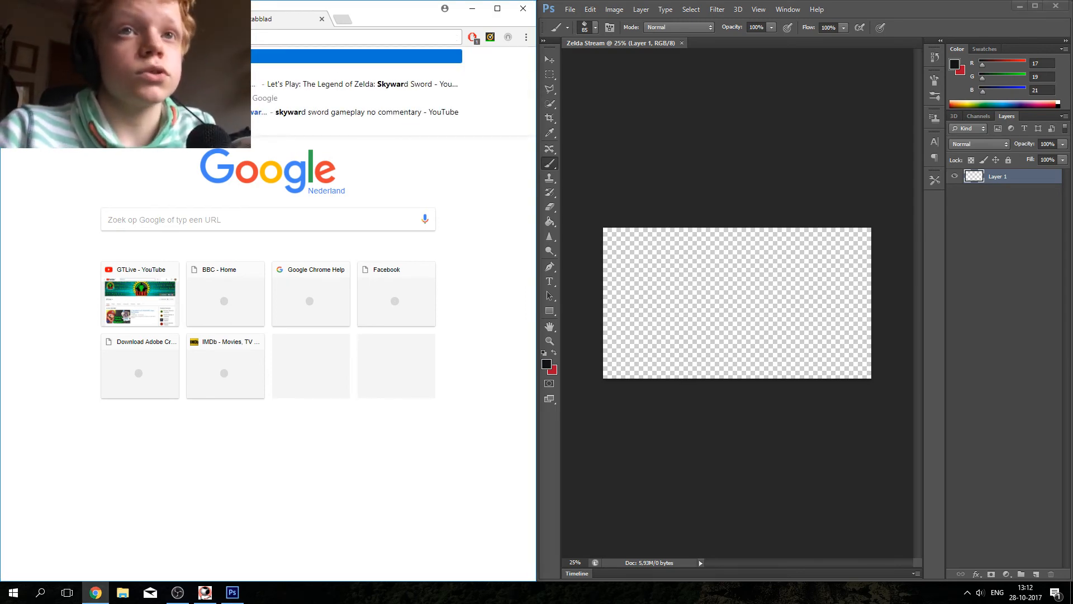
text( sword)
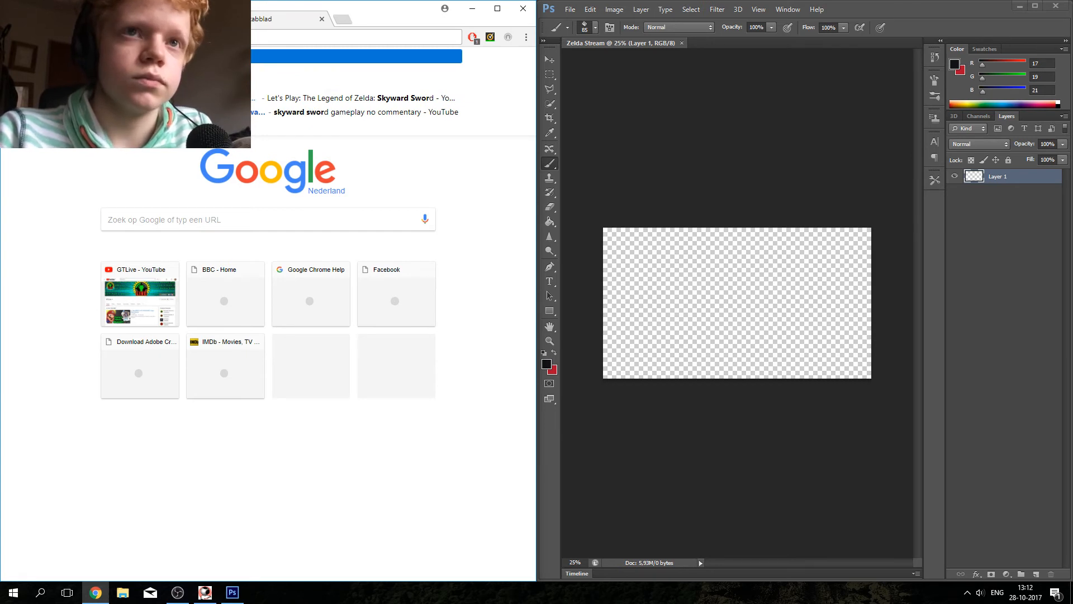
text( wallpaper)
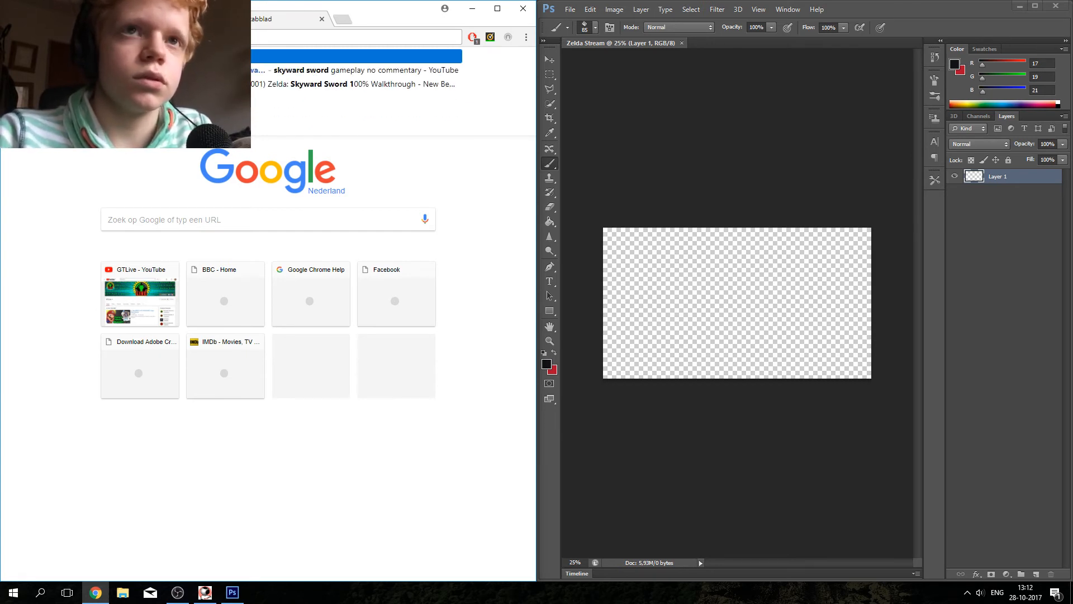
text( 1920x1080)
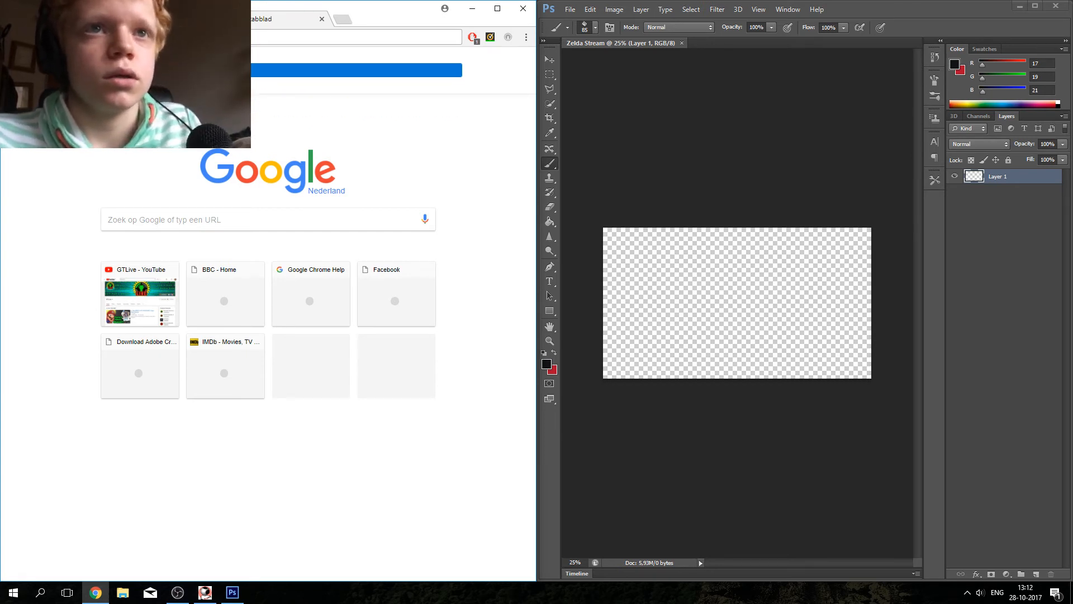
key(Return)
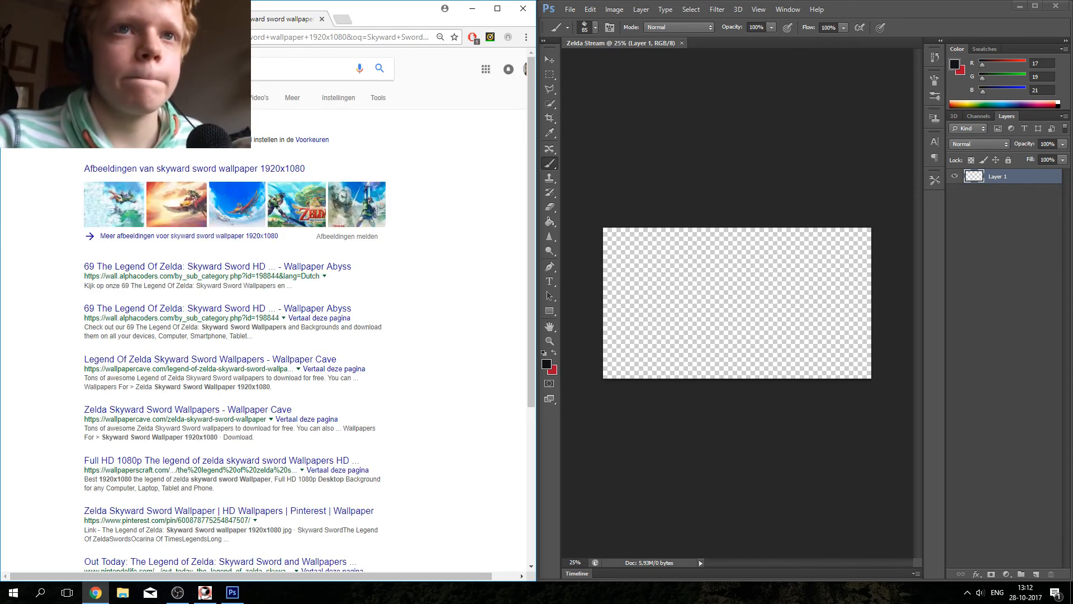
click(133, 98)
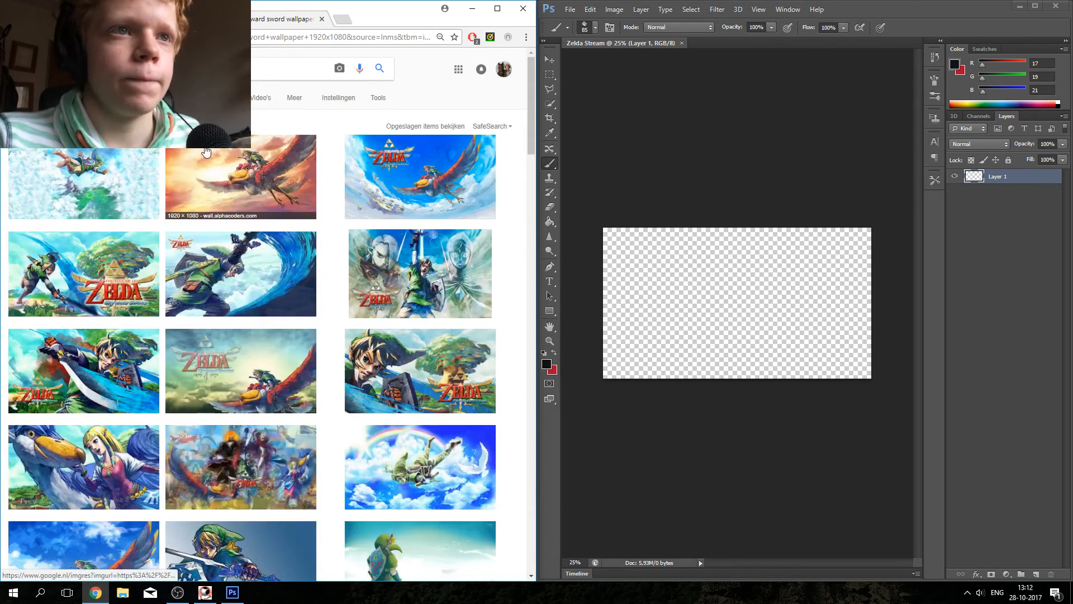
Step: Copy the 1920 × 1080 sunset wallpaper of Link riding the red bird and paste it into the Zelda Stream document in Photoshop
click(269, 180)
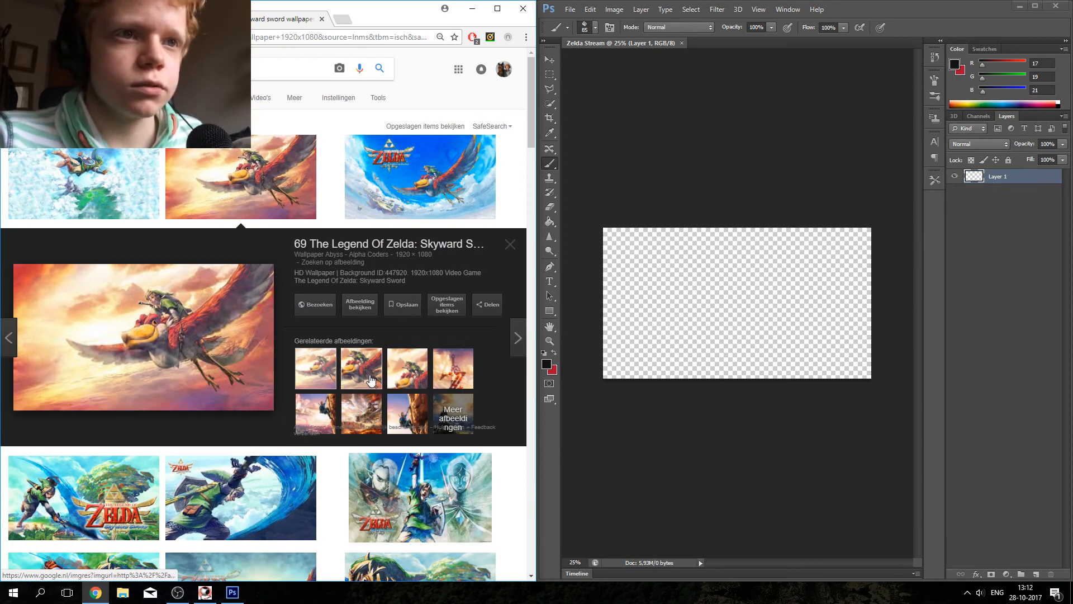
right_click(107, 307)
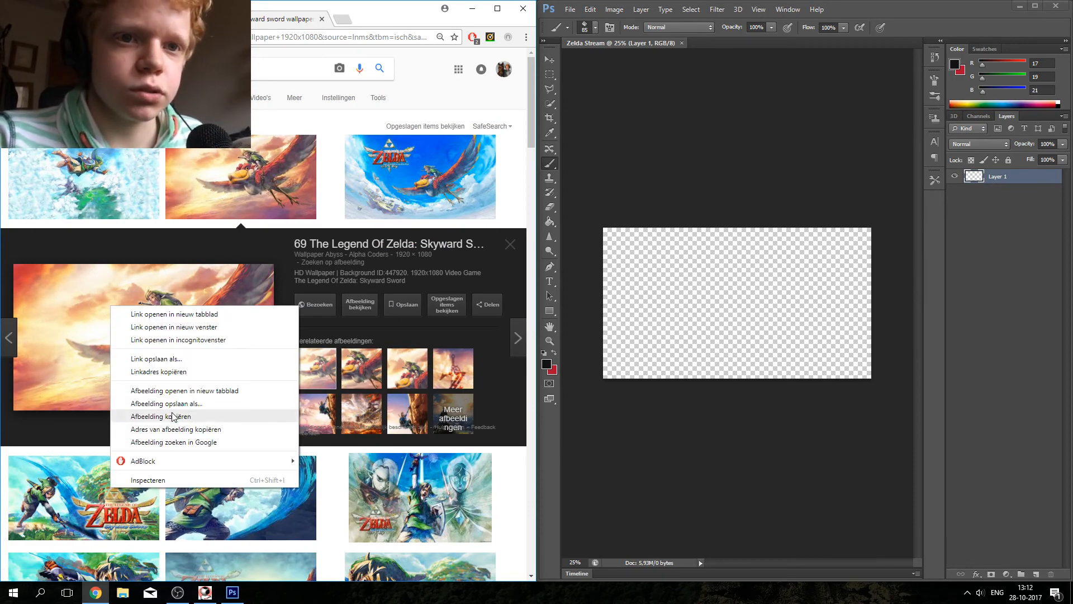
click(264, 418)
click(859, 379)
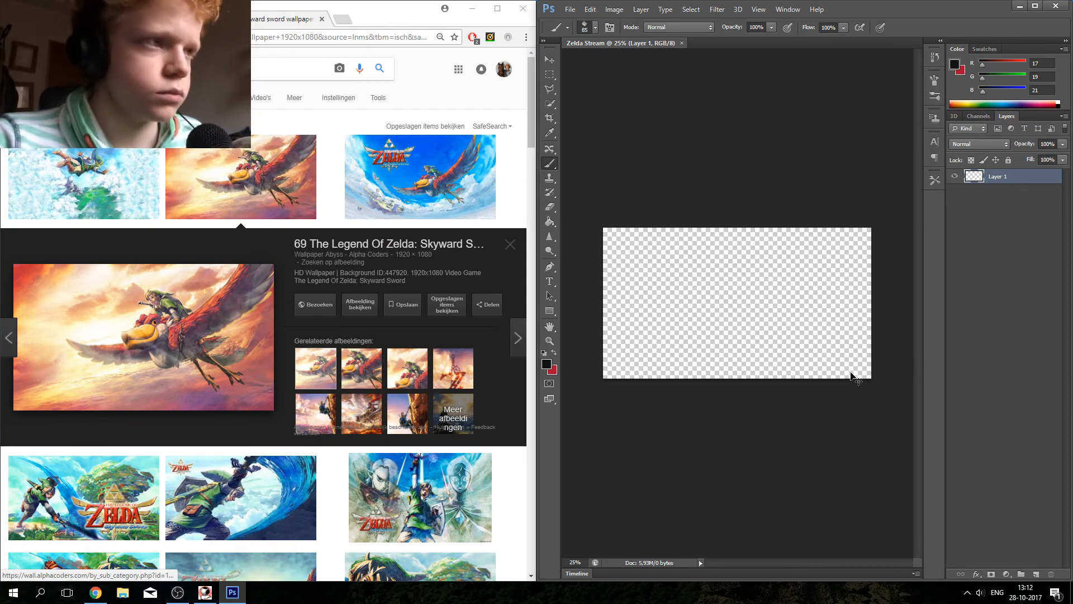
key(ctrl+v)
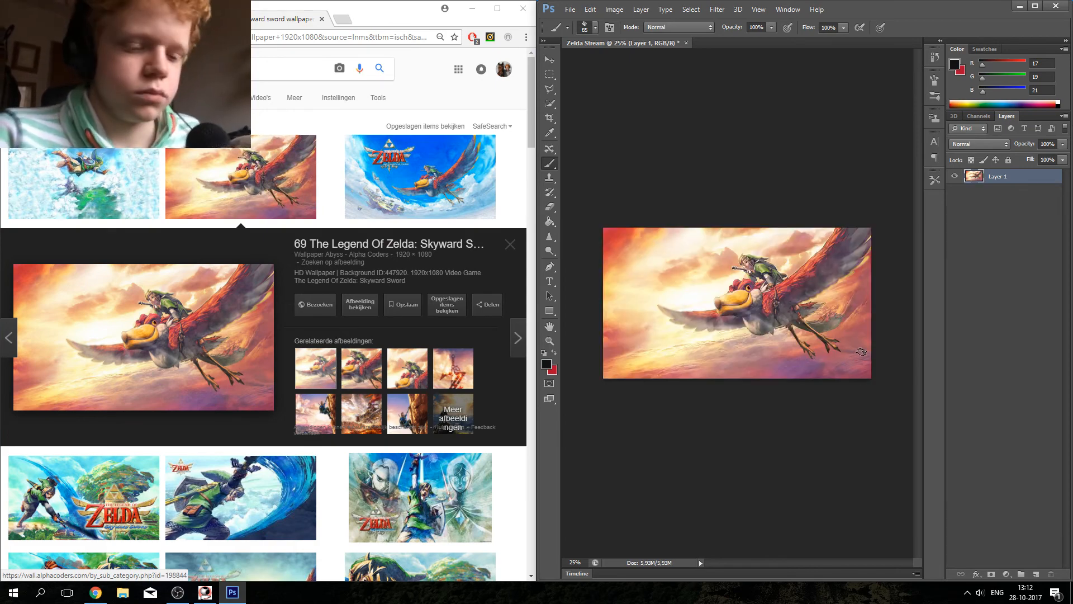
scroll(861, 355, up, 3)
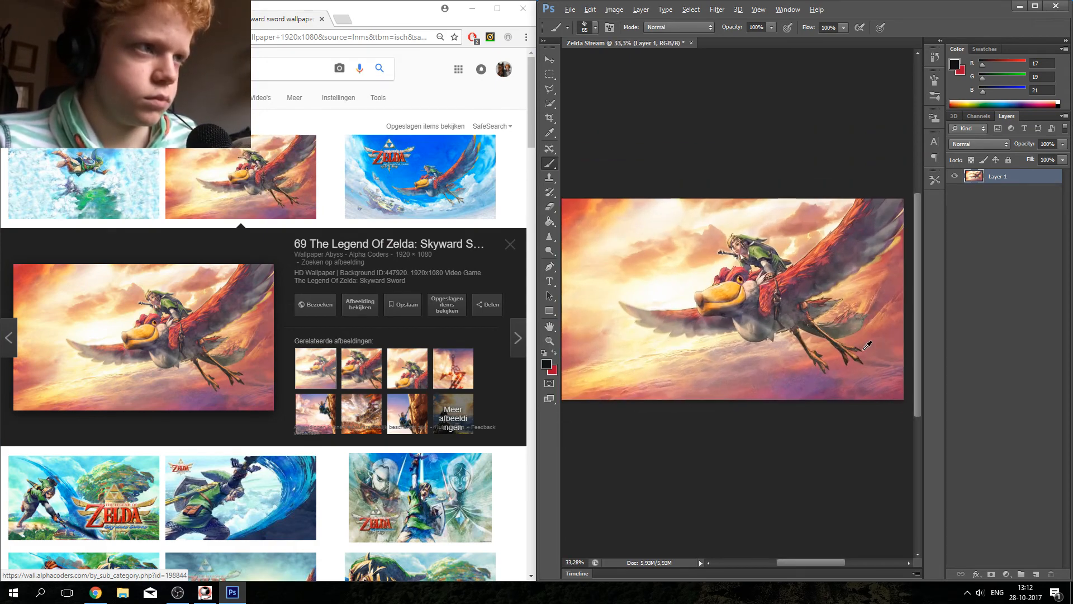
Step: Try adding the related Breath of the Wild cliff-climbing image to the Photoshop document, and undo the paste
scroll(867, 346, down, 1)
scroll(240, 413, down, 5)
scroll(239, 414, up, 3)
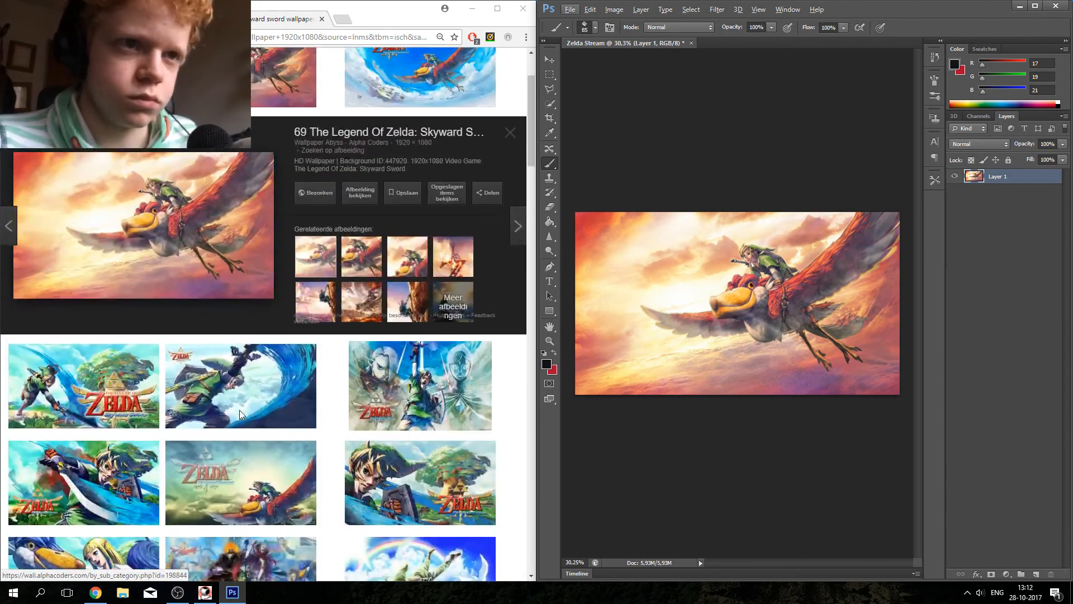
click(406, 301)
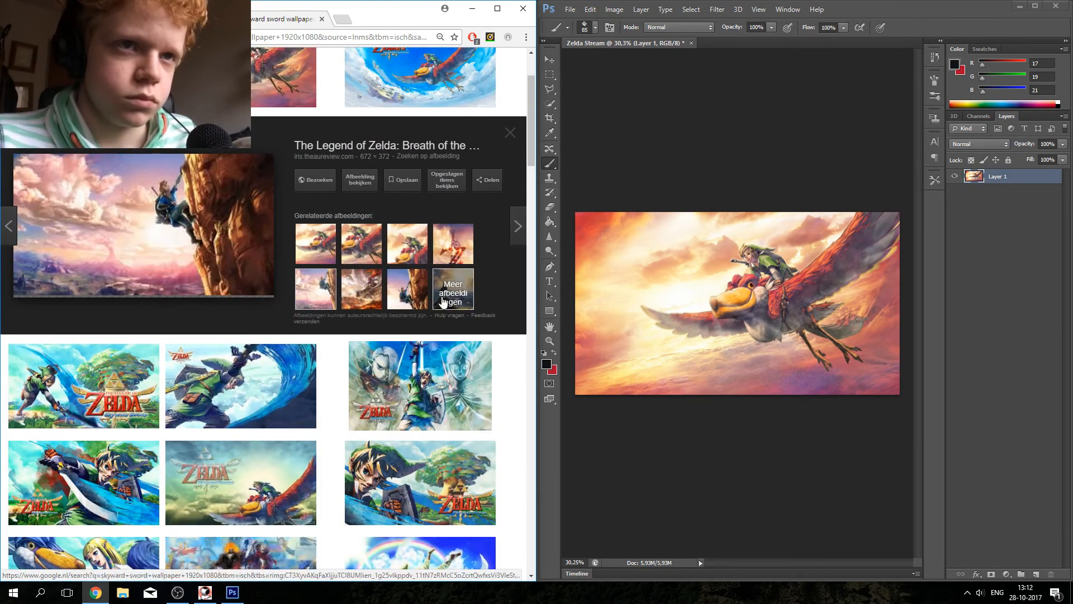
right_click(261, 241)
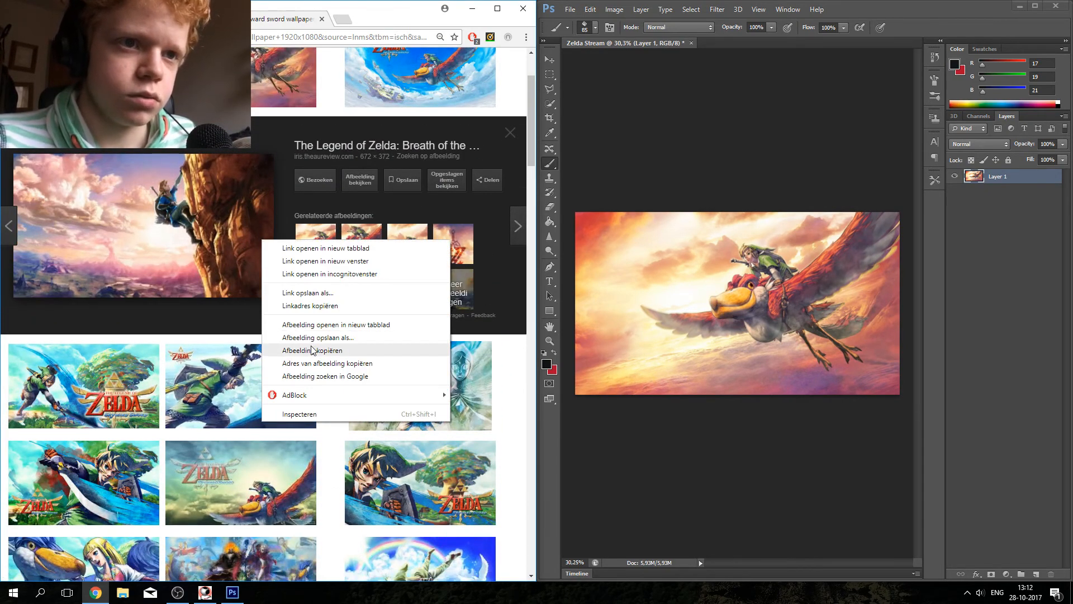
click(339, 351)
click(788, 484)
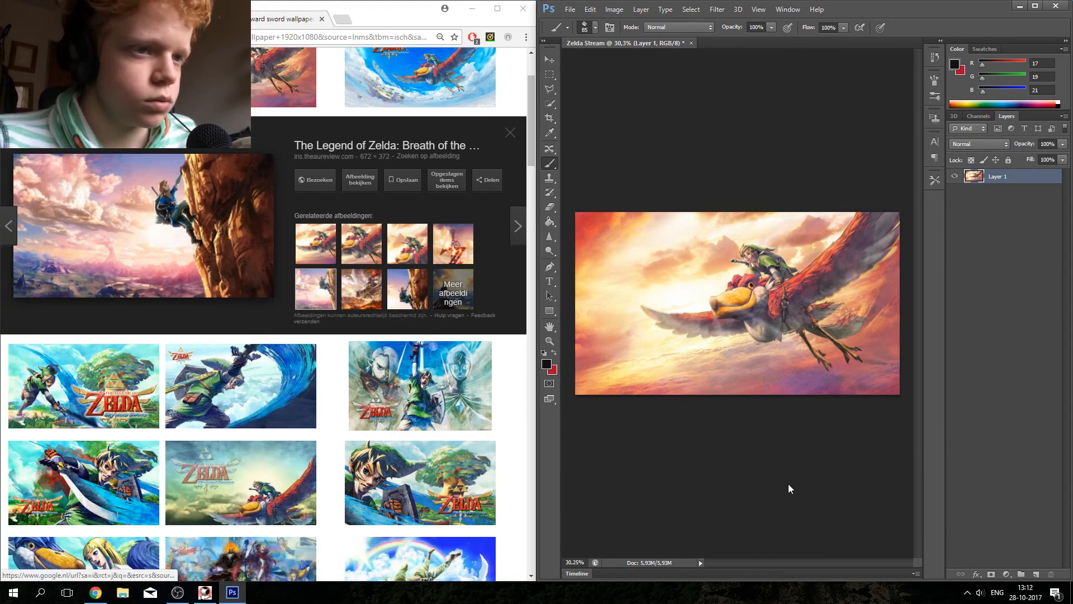
key(ctrl+v)
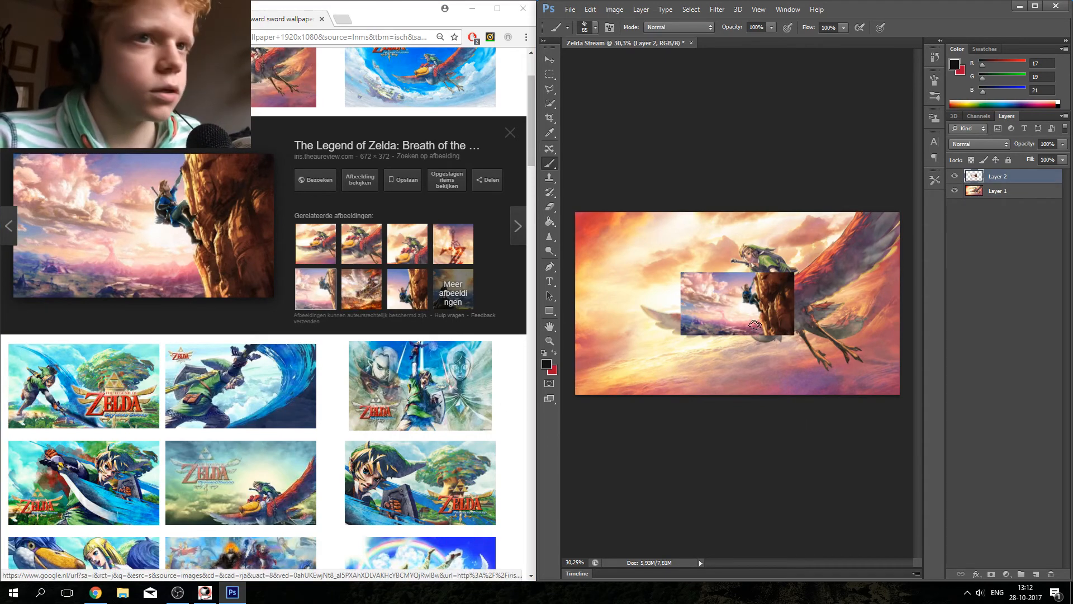
key(ctrl+z)
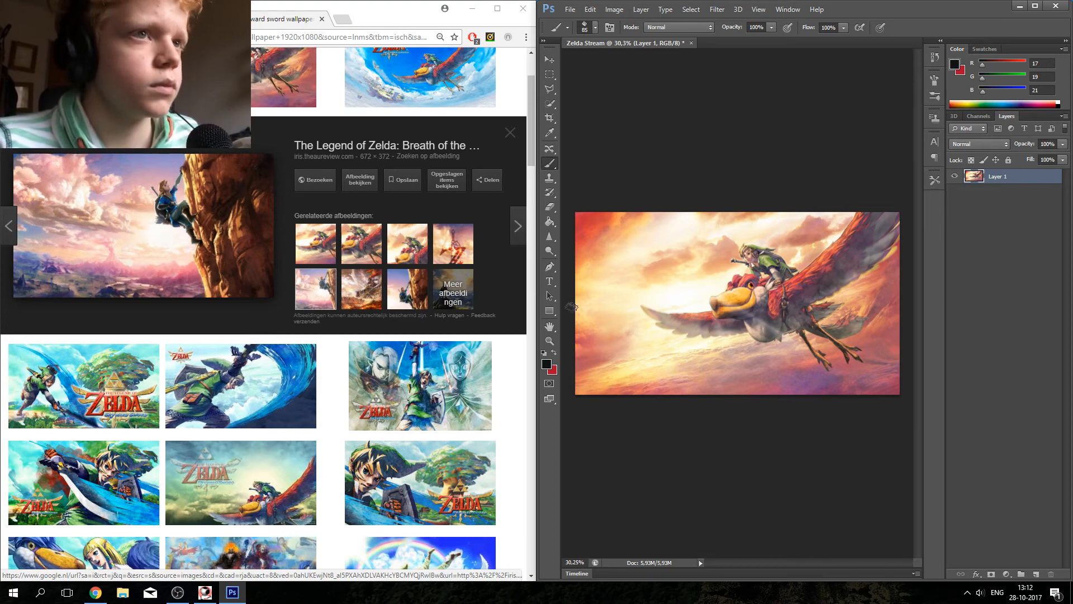
Step: Copy the Wallpaper Cave image of Link with the blue wave from the search results and paste it above the bird image in Photoshop
scroll(417, 283, up, 2)
scroll(417, 283, down, 5)
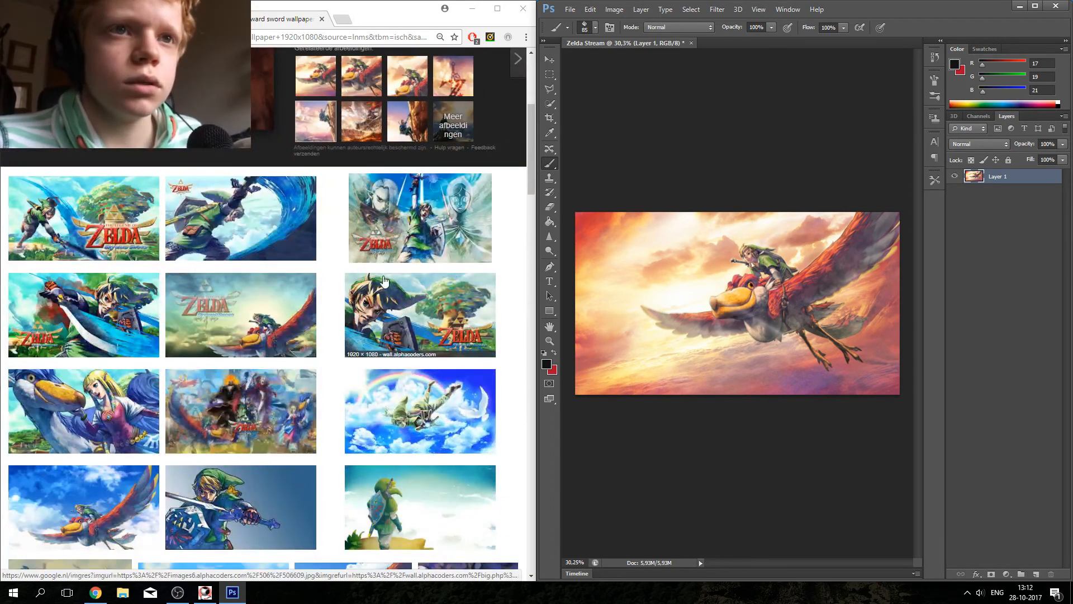
click(239, 229)
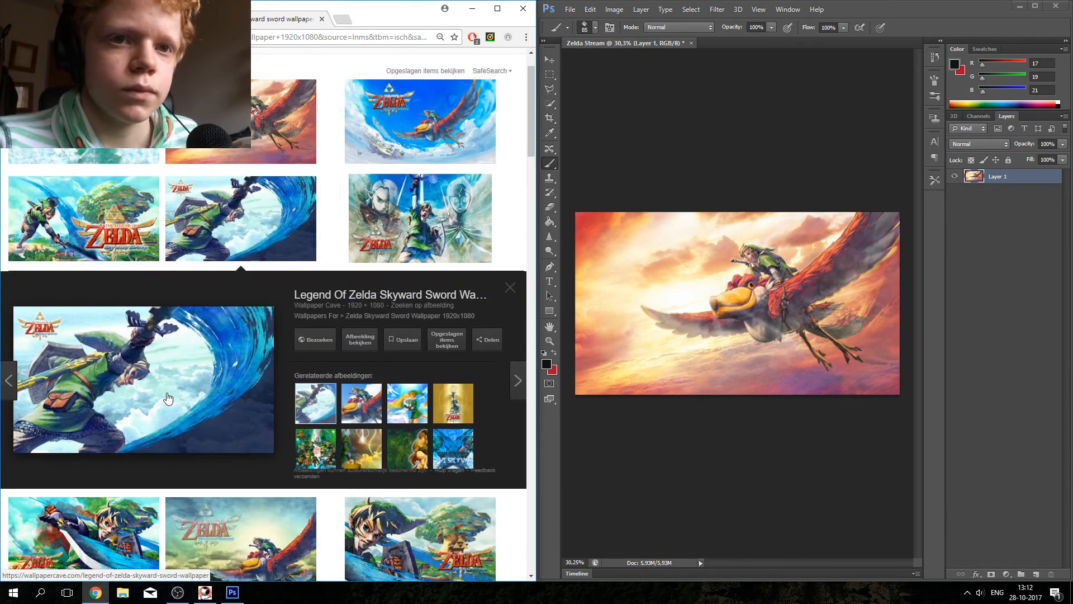
right_click(167, 393)
click(240, 504)
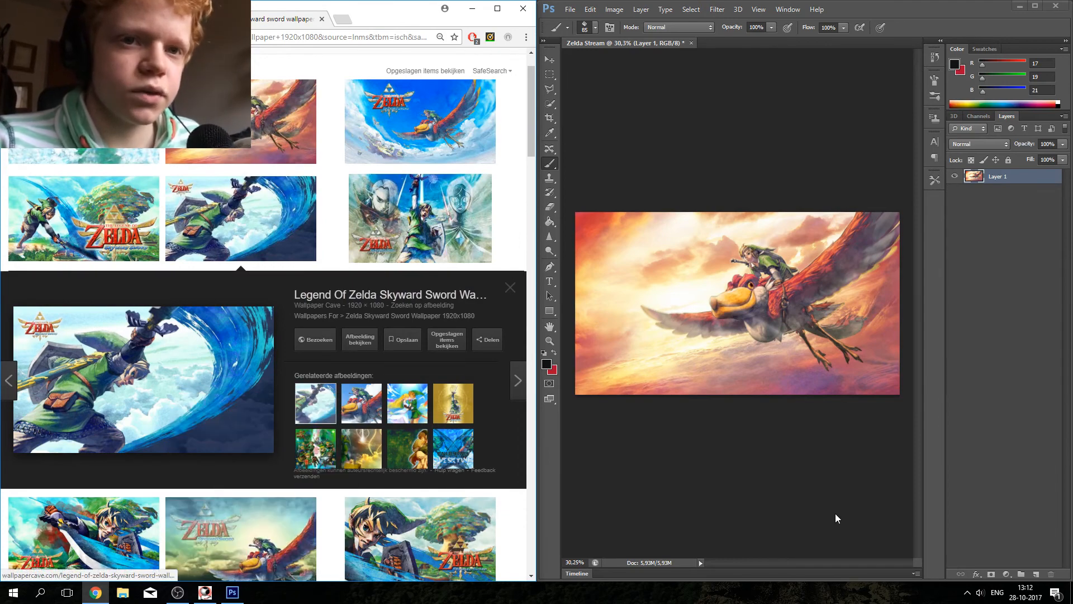
click(838, 517)
key(ctrl+v)
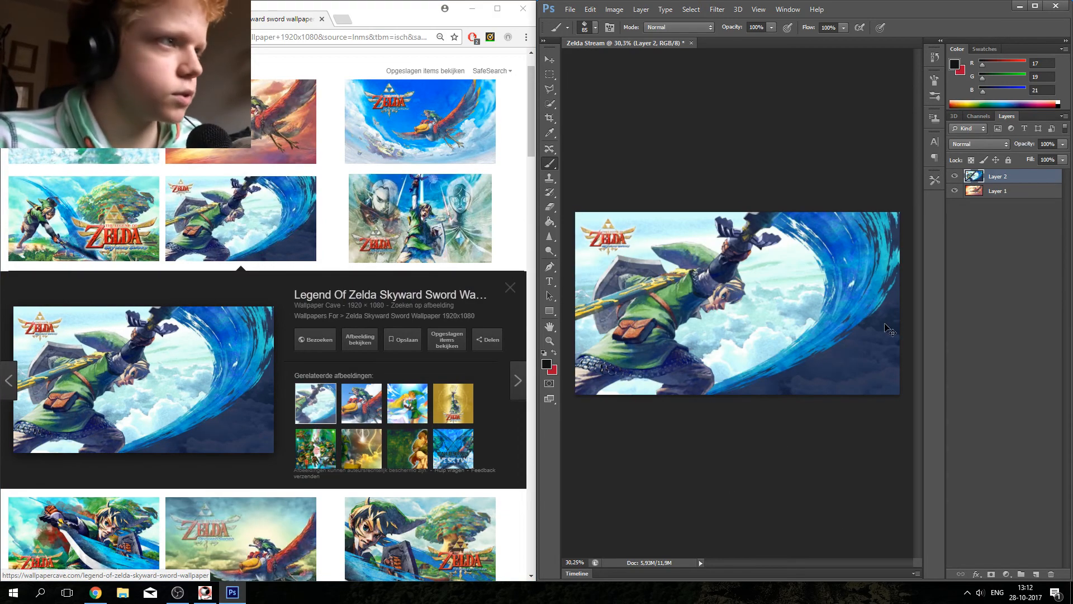
Step: Shift the wave image left to uncover the right part of the bird image, and maximize the Photoshop window
mouse_move(877, 328)
mouse_down()
mouse_move(733, 318)
mouse_move(740, 322)
mouse_up()
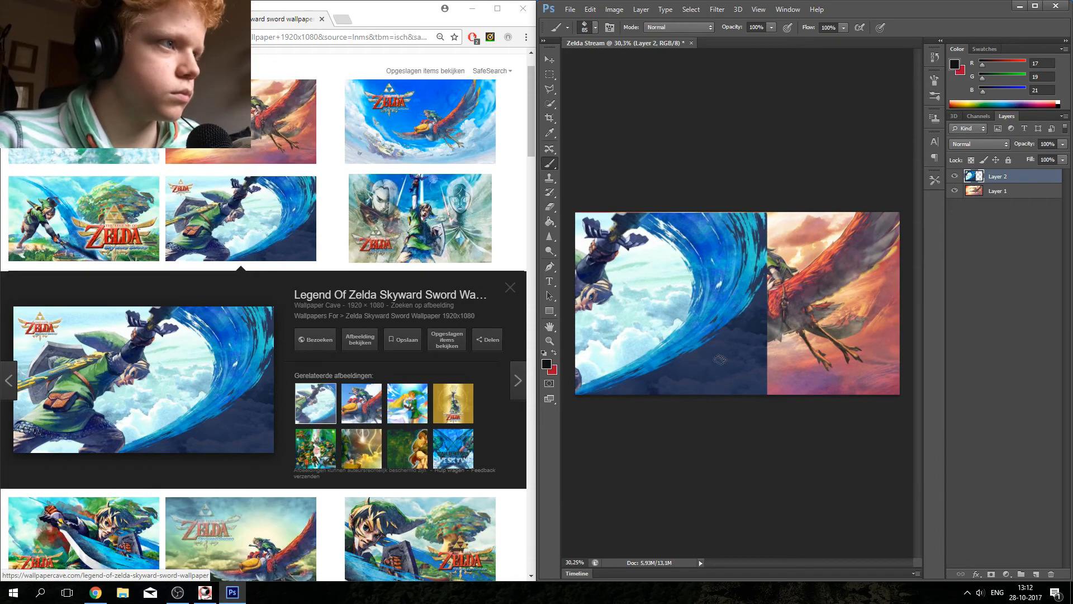
scroll(738, 404, down, 1)
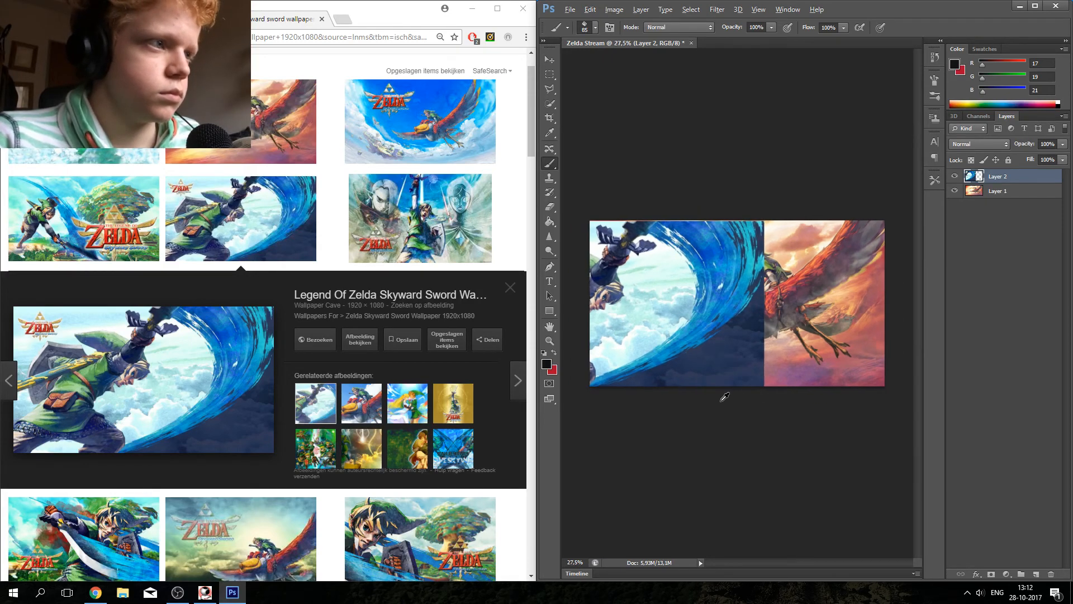
click(1035, 5)
click(1001, 174)
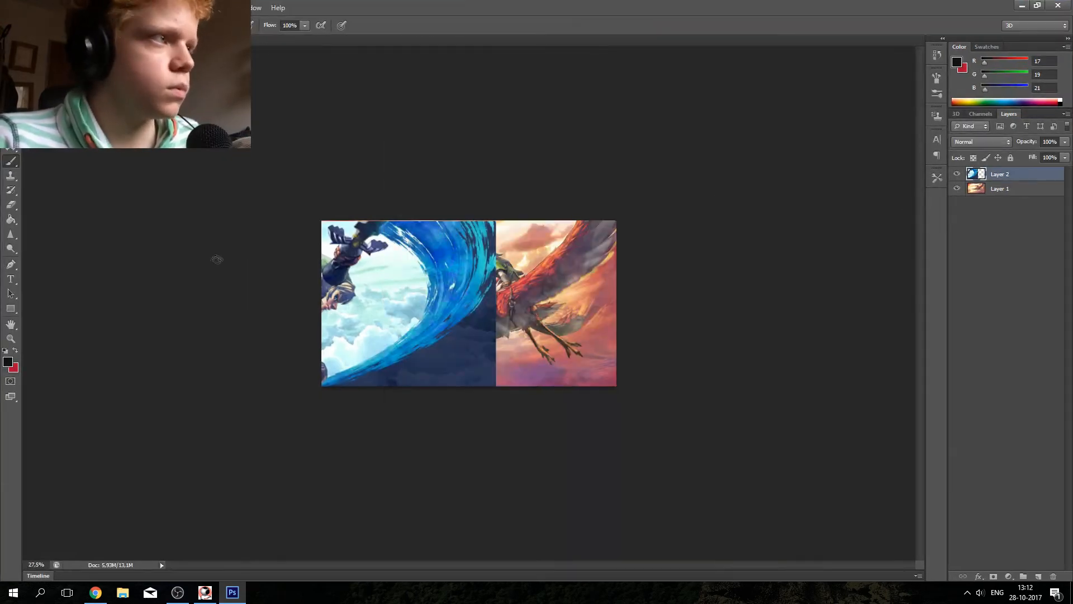
Step: Try erasing the wave layer's right side along the curve of the wave, and undo the erasing
click(12, 206)
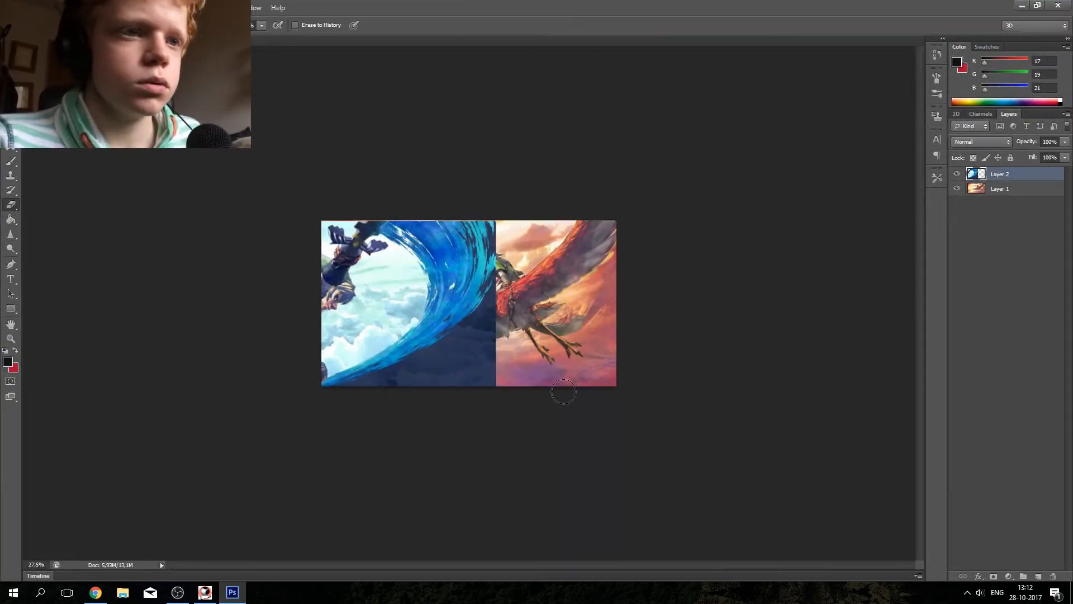
mouse_move(493, 394)
mouse_down()
mouse_move(501, 380)
mouse_move(466, 414)
mouse_move(509, 212)
mouse_move(483, 274)
mouse_move(385, 394)
mouse_move(472, 358)
mouse_move(476, 339)
mouse_move(456, 356)
mouse_move(443, 414)
mouse_move(469, 186)
mouse_move(478, 254)
mouse_up()
mouse_move(459, 317)
mouse_down()
mouse_move(352, 414)
mouse_move(433, 335)
mouse_move(466, 258)
mouse_up()
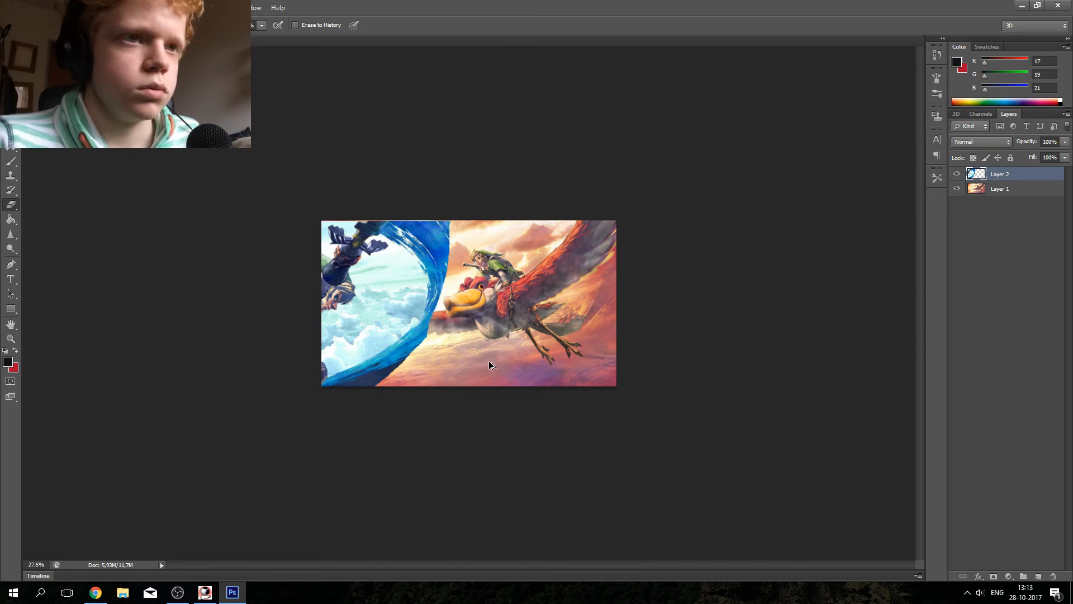
key(ctrl+z)
Step: Move the bird image and the wave image to the right, and narrow the wave layer horizontally with Free Transform
drag(538, 329, 605, 321)
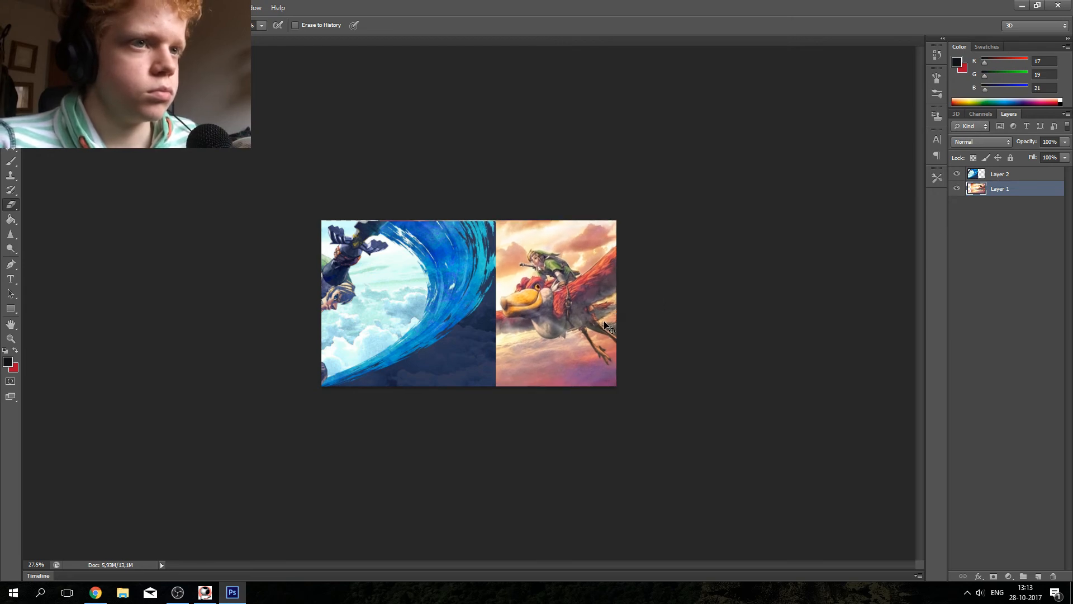
drag(384, 292, 414, 291)
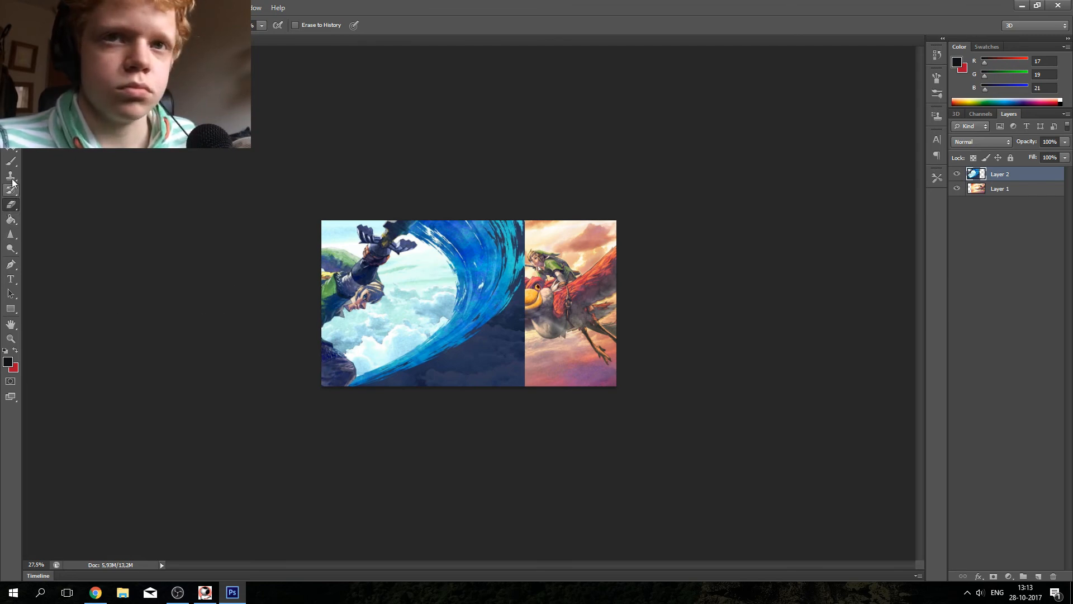
key(m)
right_click(483, 340)
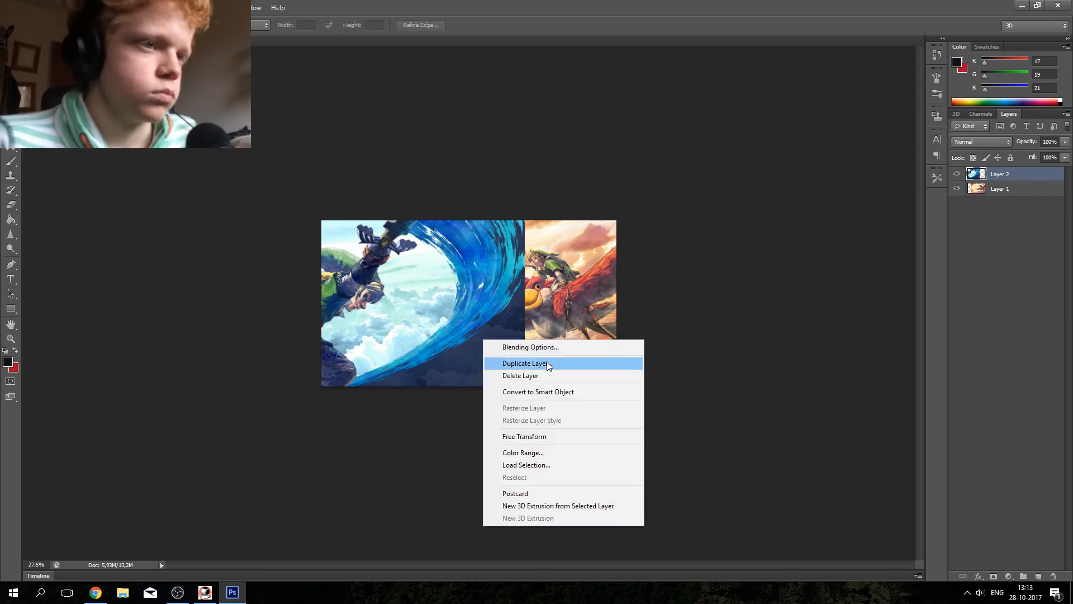
click(540, 436)
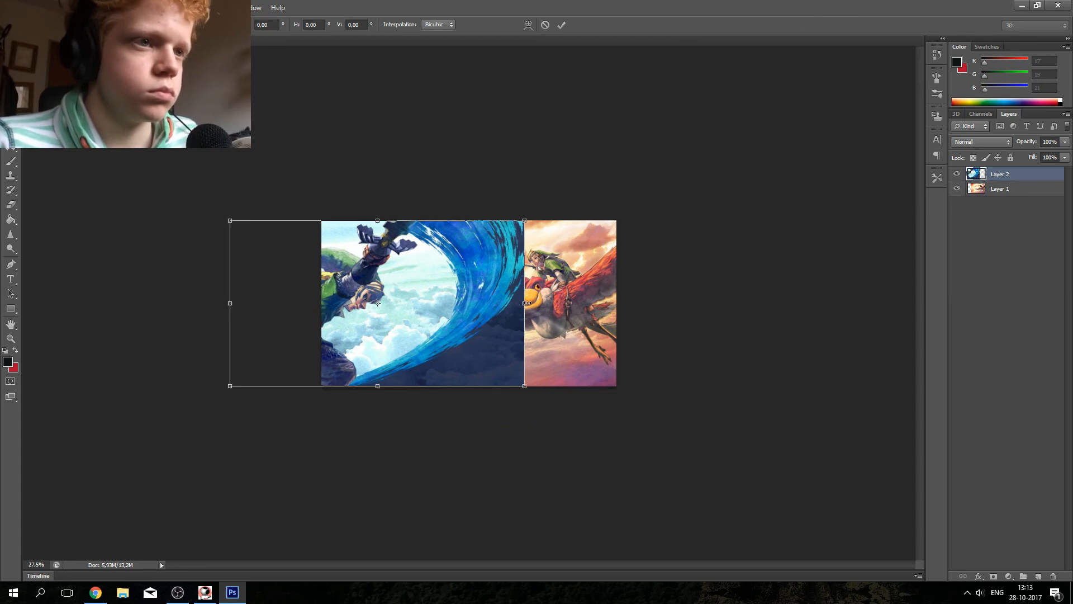
drag(526, 303, 455, 322)
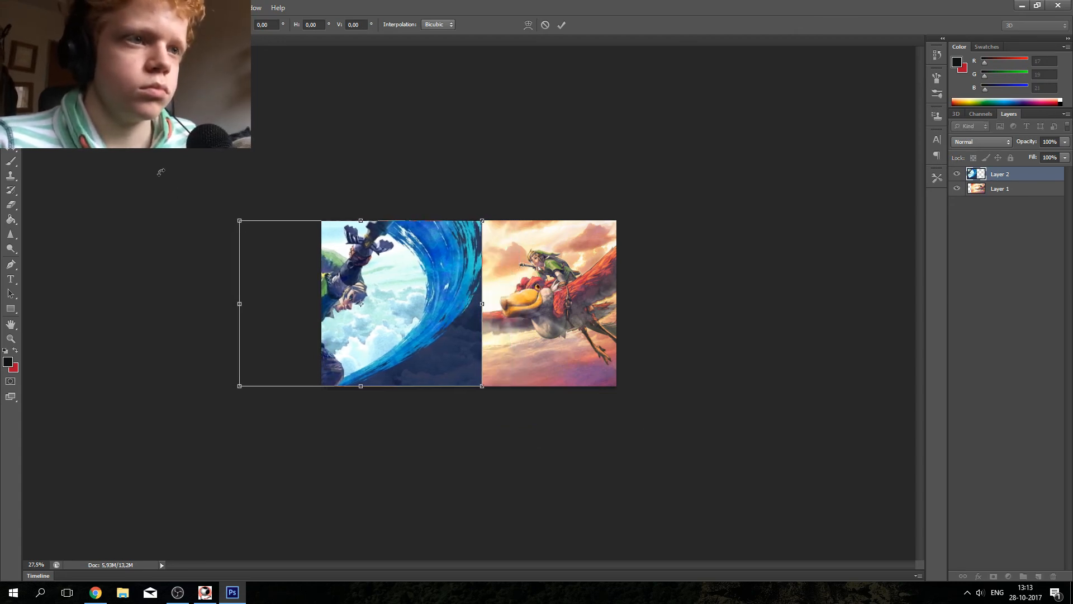
click(561, 24)
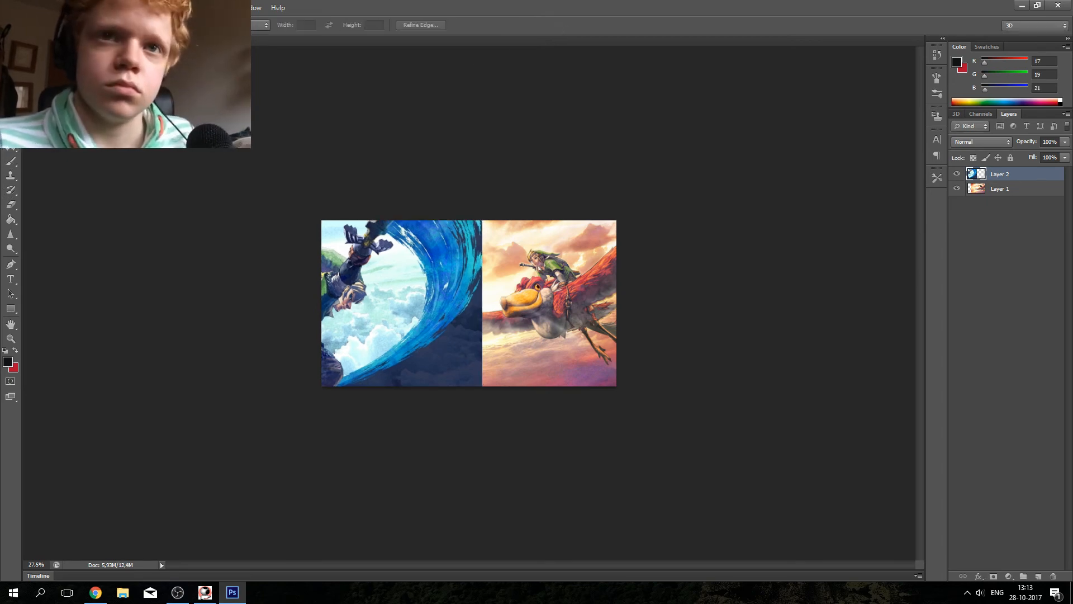
Step: Erase the dark area and straight right edge of the wave layer so its border follows the wave's outer curve
click(11, 204)
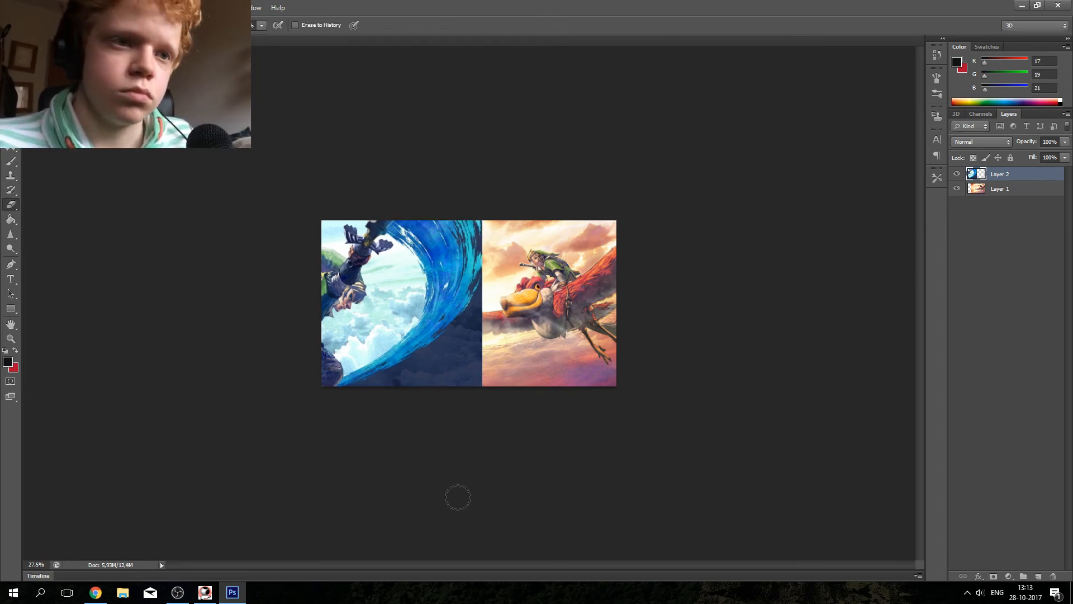
drag(502, 272, 433, 444)
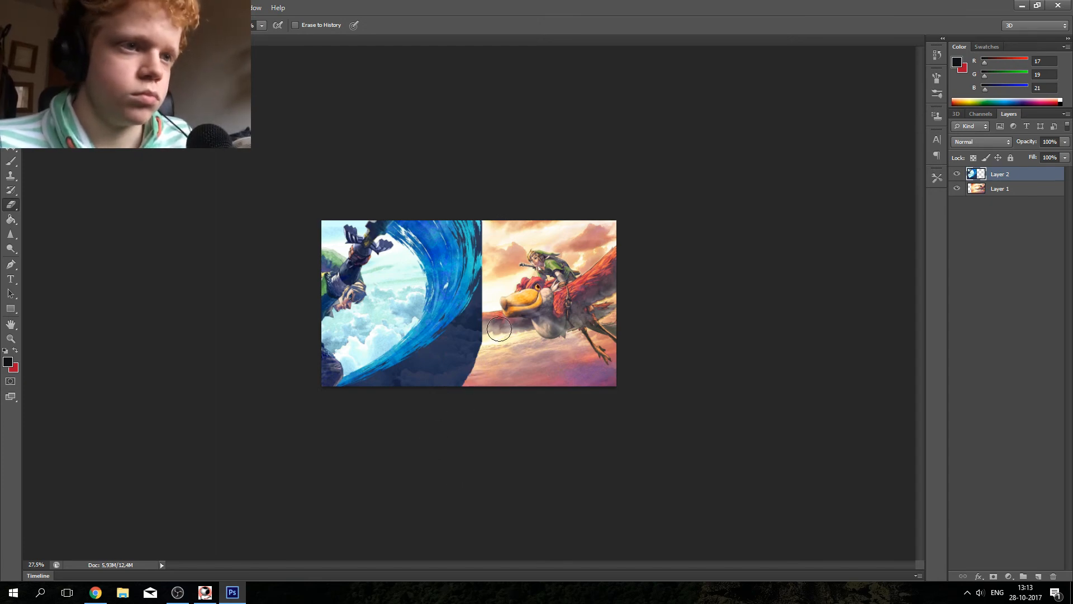
drag(492, 309, 427, 408)
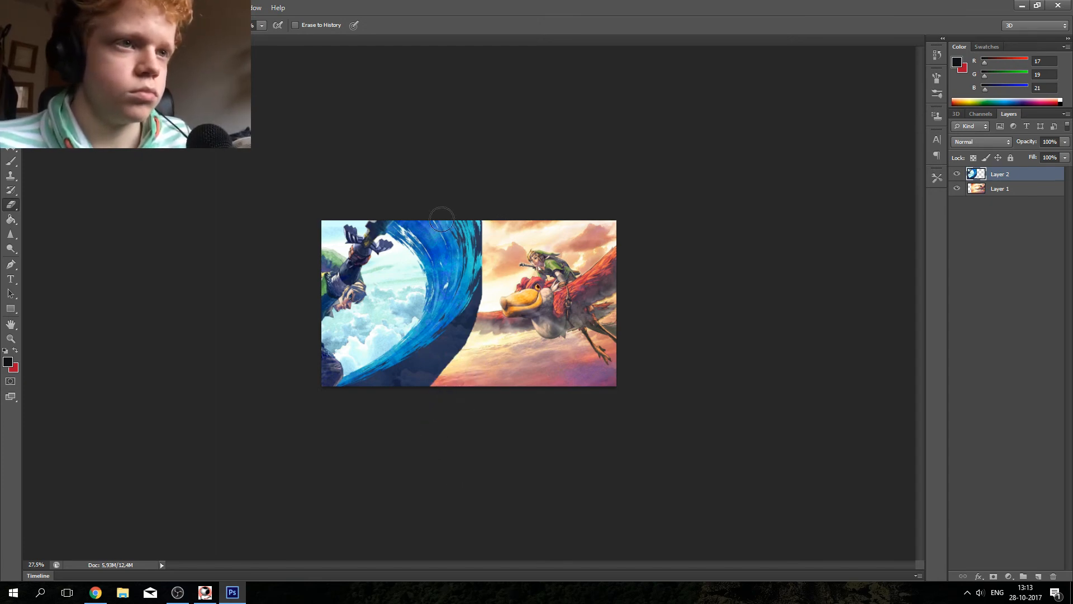
mouse_move(469, 209)
mouse_down()
mouse_move(506, 290)
mouse_move(479, 232)
mouse_move(443, 194)
mouse_move(489, 242)
mouse_move(493, 390)
mouse_move(483, 379)
mouse_move(490, 282)
mouse_move(474, 232)
mouse_move(413, 192)
mouse_move(478, 246)
mouse_move(487, 293)
mouse_move(471, 351)
mouse_move(364, 415)
mouse_move(458, 372)
mouse_move(494, 219)
mouse_up()
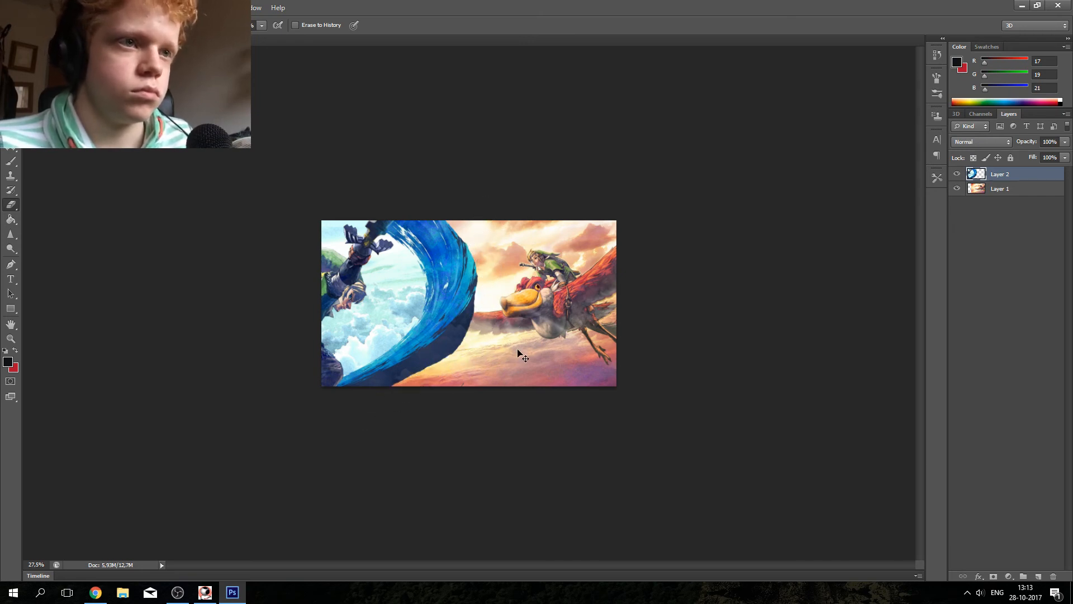
Step: Examine the erased border between the wave and bird images at several zoom levels, and select the wave layer
scroll(510, 342, down, 3)
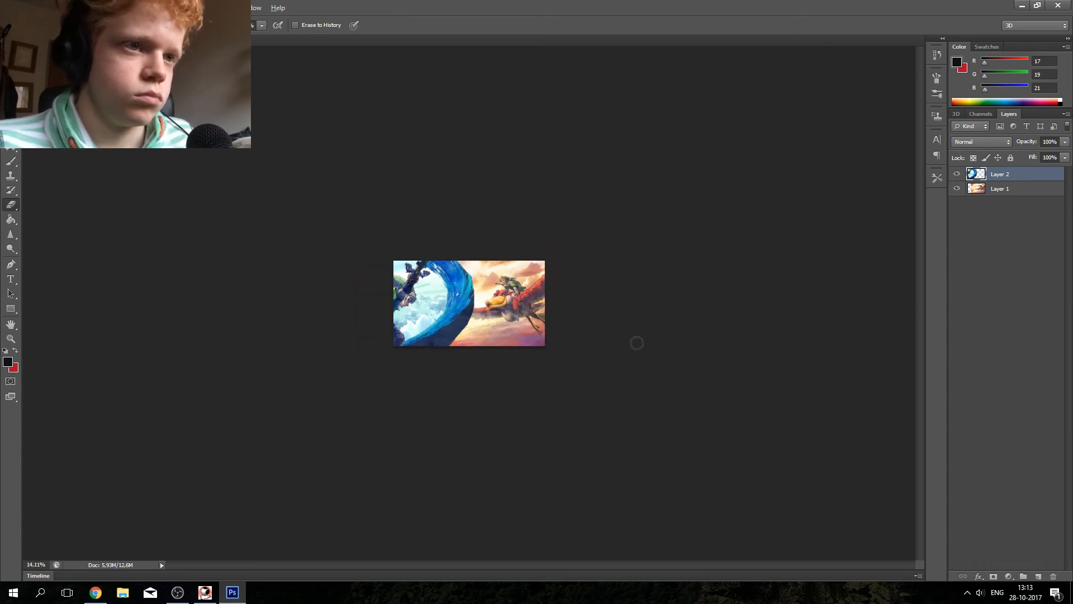
scroll(635, 343, up, 3)
scroll(489, 274, up, 2)
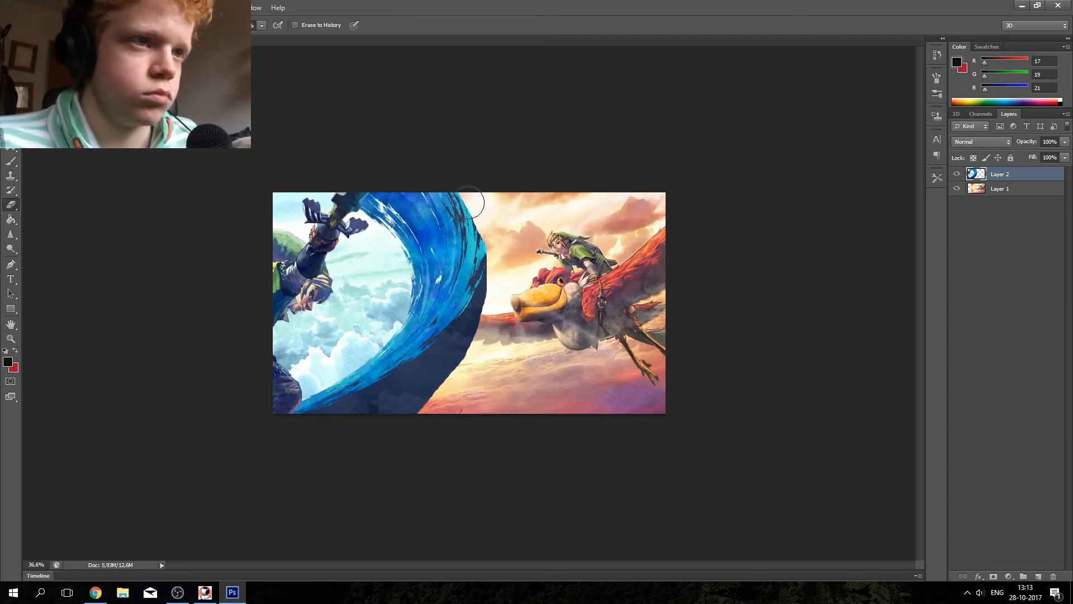
scroll(678, 300, down, 2)
scroll(692, 299, up, 4)
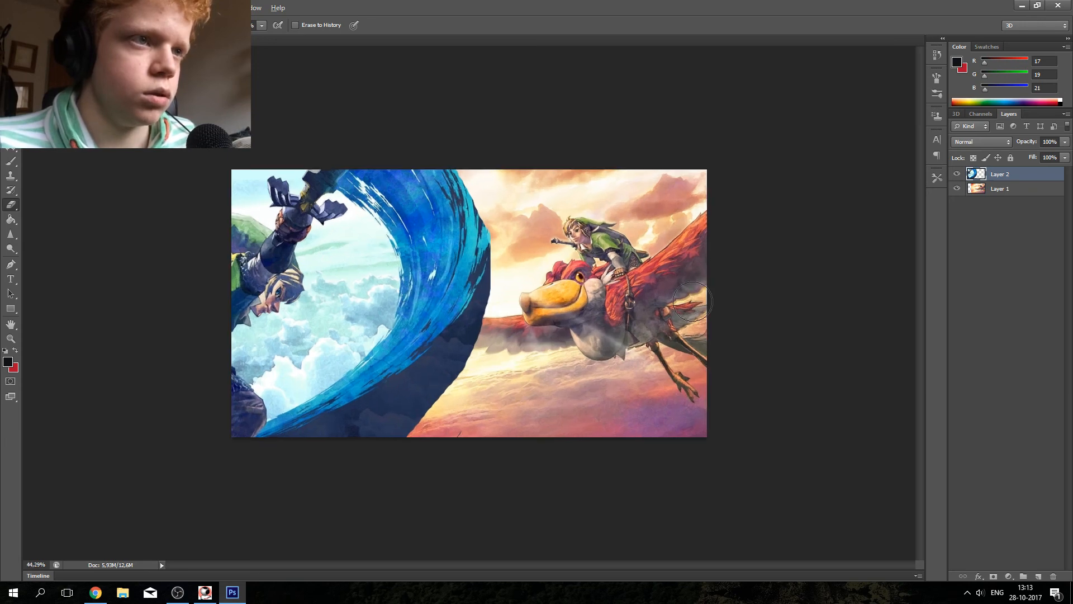
scroll(692, 302, down, 3)
click(1025, 233)
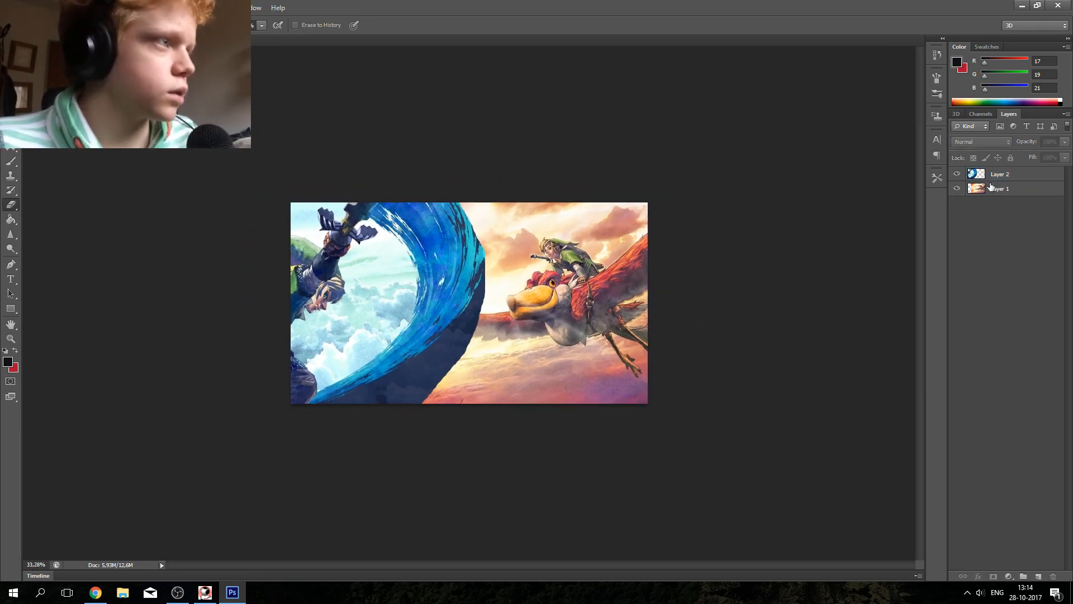
click(992, 174)
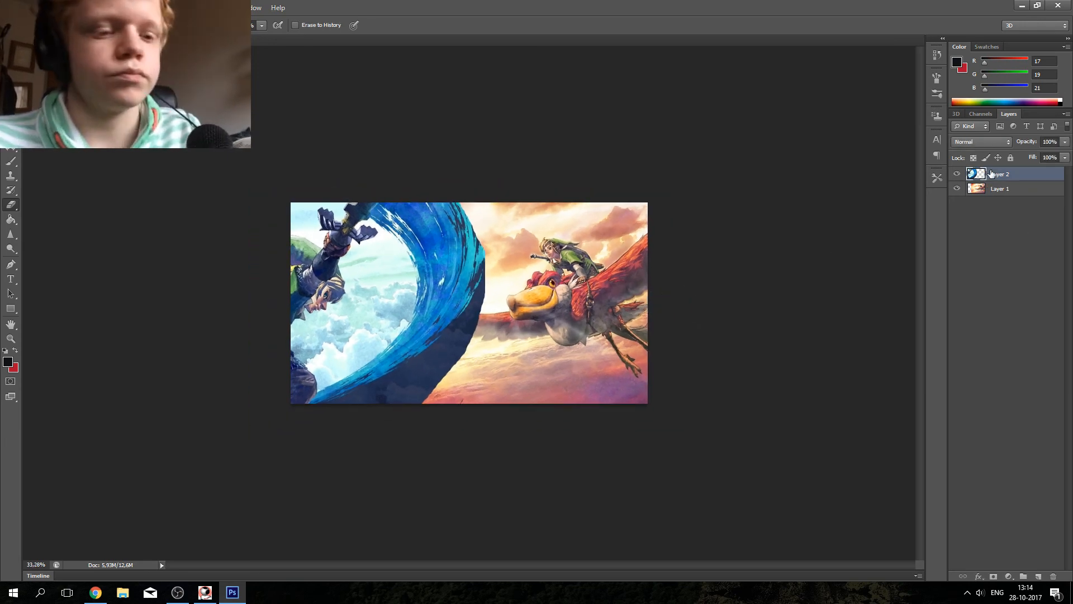
Step: Adjust the wave layer with Hue/Saturation, setting the hue to -17 and the saturation to +25
key(ctrl+u)
click(892, 240)
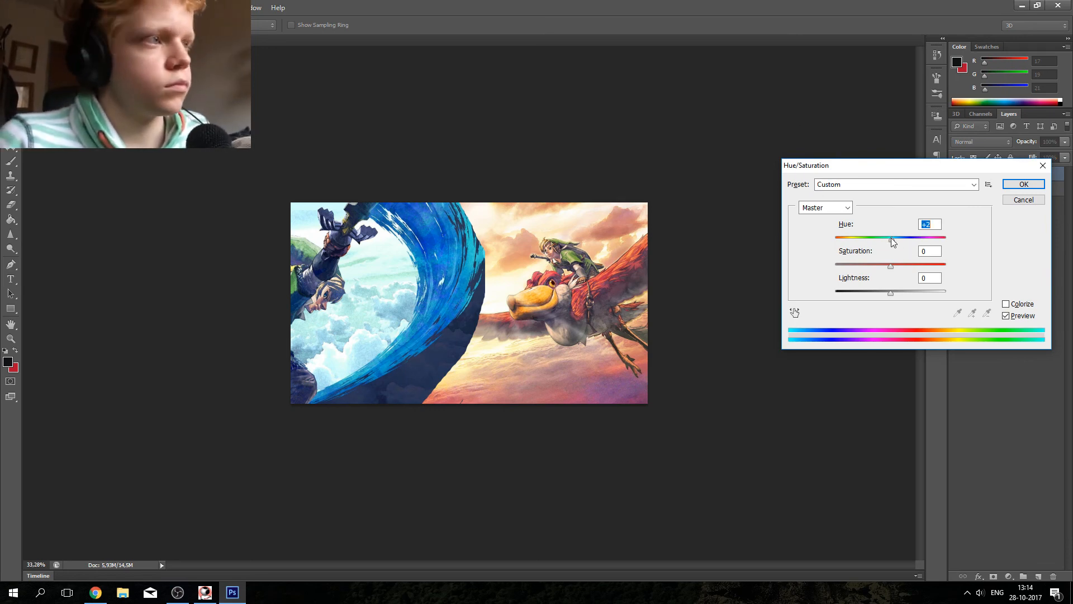
drag(892, 239, 884, 239)
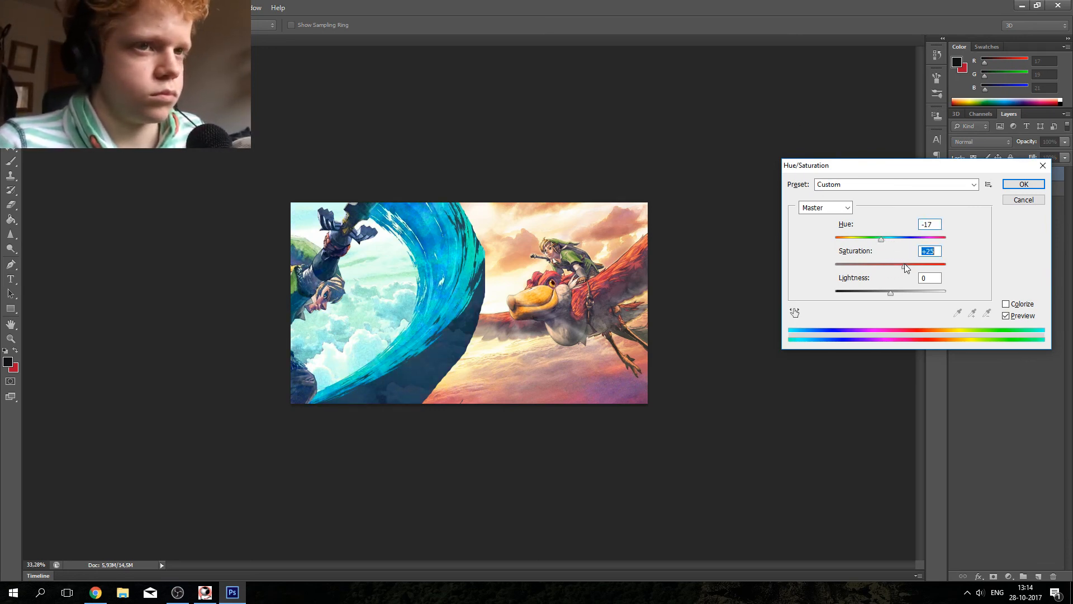
click(1020, 184)
Step: Set the bird layer's hue to +18 and saturation to +24 with Hue/Saturation, and deselect the layers
click(1017, 190)
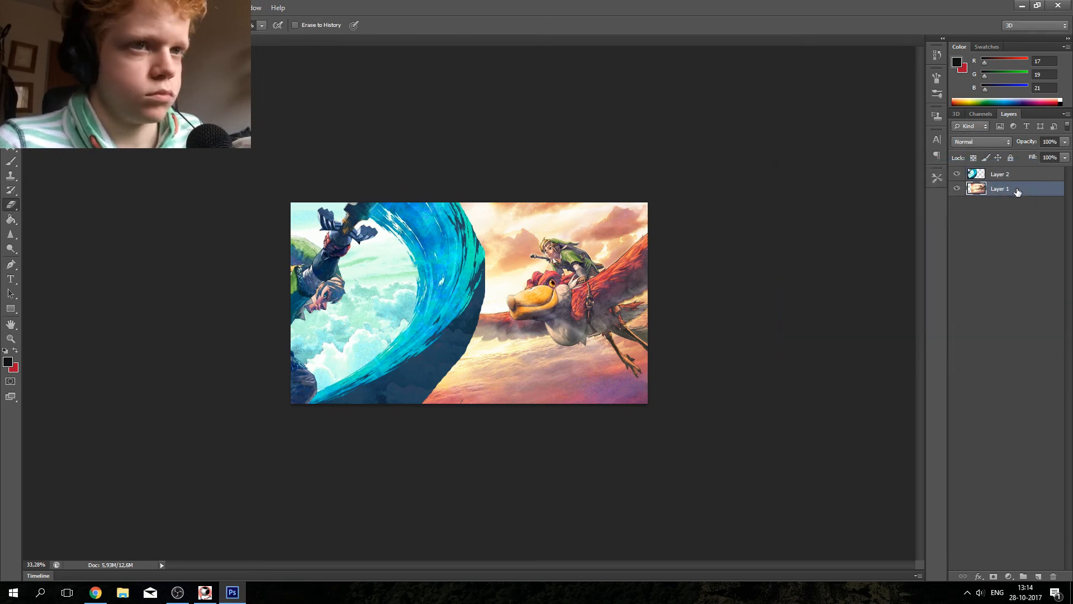
key(ctrl+u)
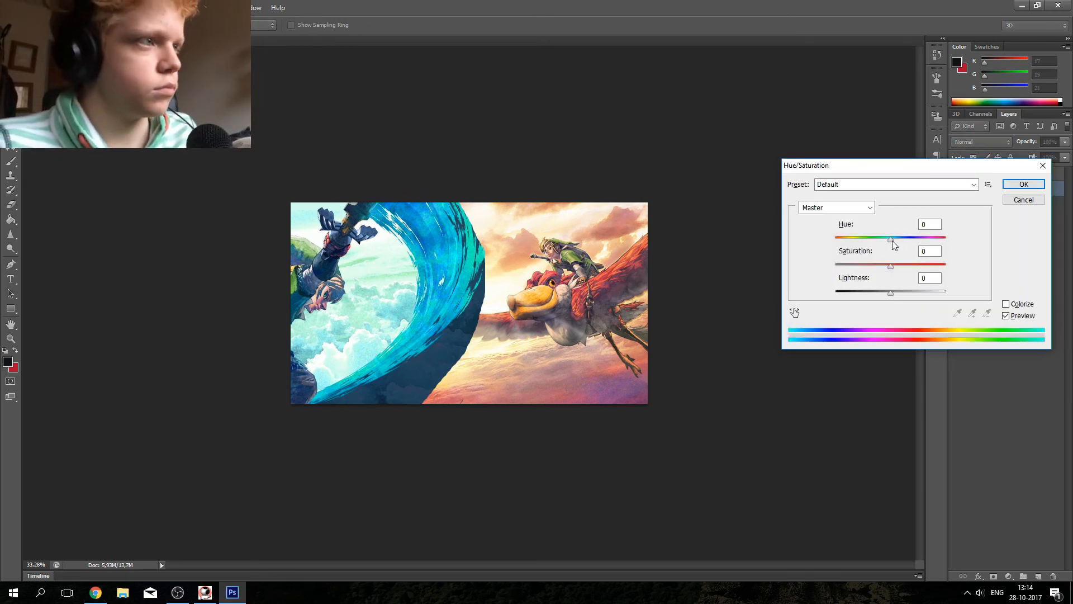
drag(892, 240, 900, 237)
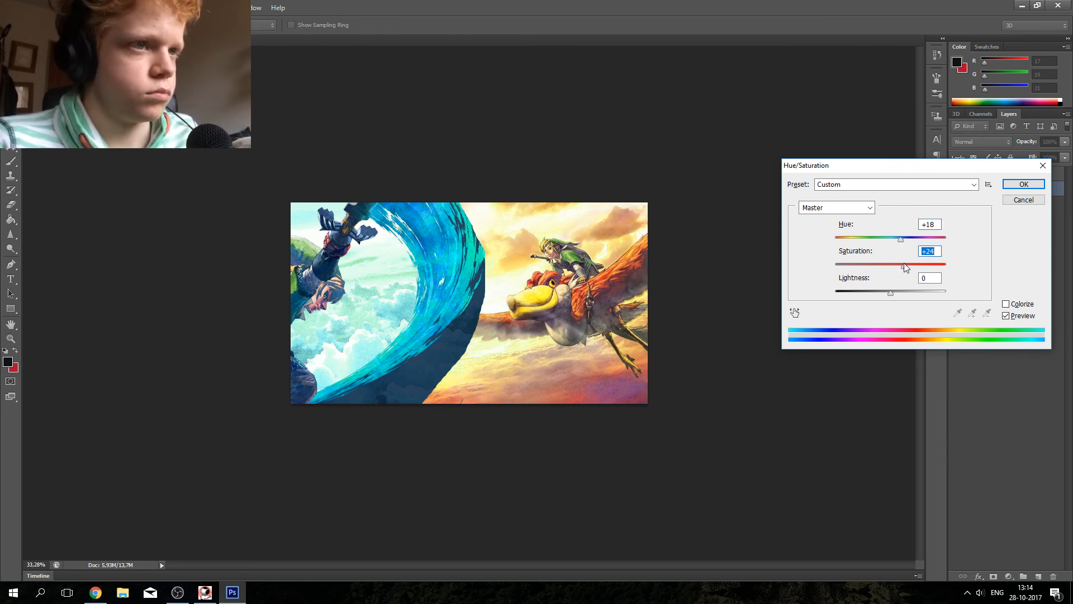
click(1024, 184)
click(995, 206)
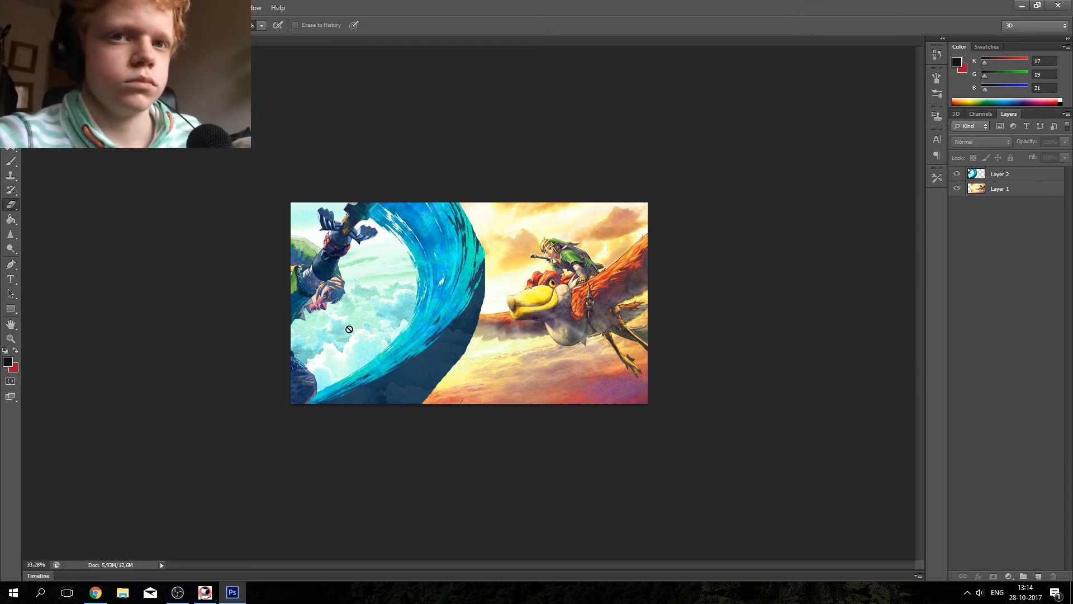
Step: Add a new layer above both images, fill it with the near-black foreground colour, and set its opacity to 57%
click(1038, 576)
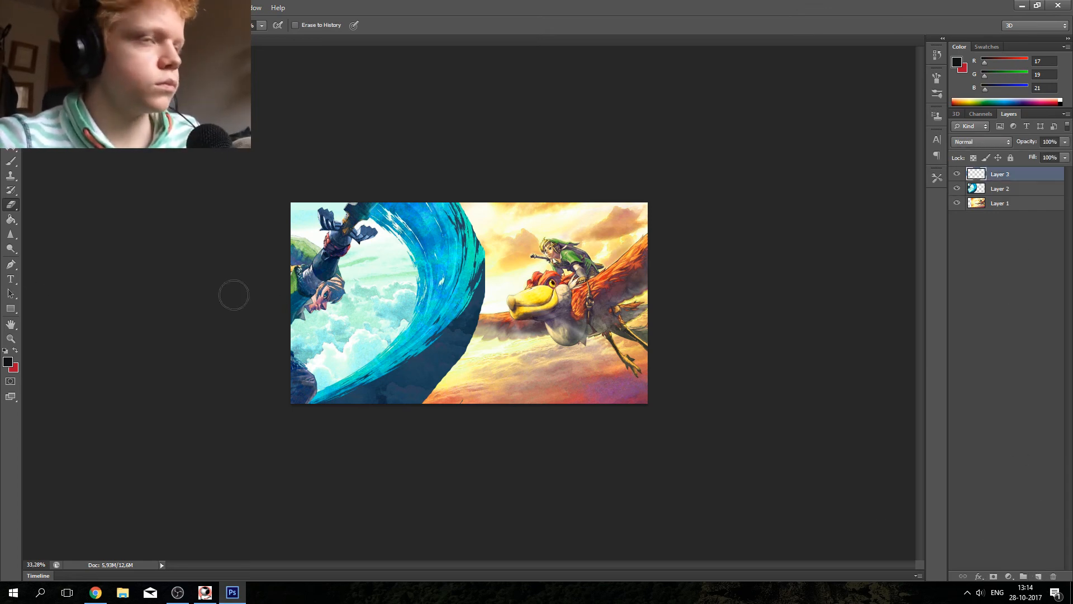
click(11, 218)
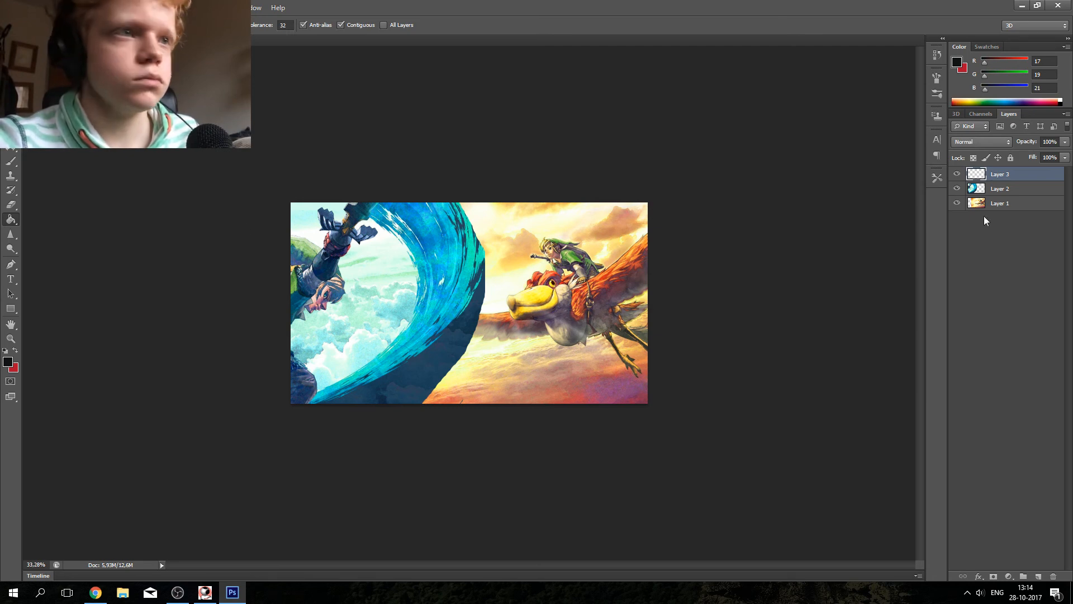
click(492, 268)
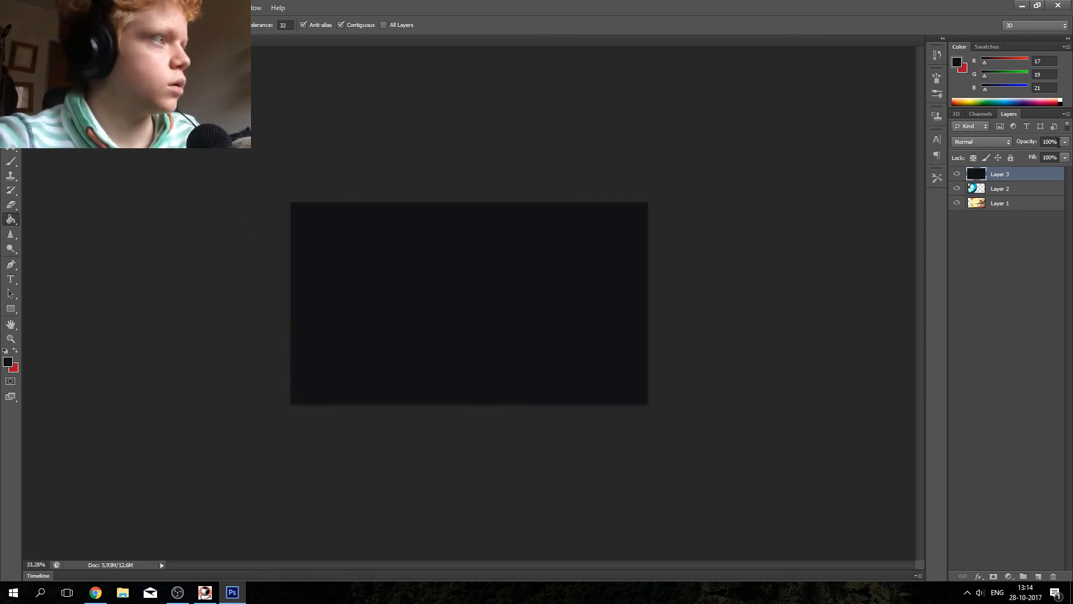
click(1063, 143)
mouse_move(1023, 154)
mouse_down()
mouse_move(1013, 154)
mouse_move(1031, 156)
mouse_up()
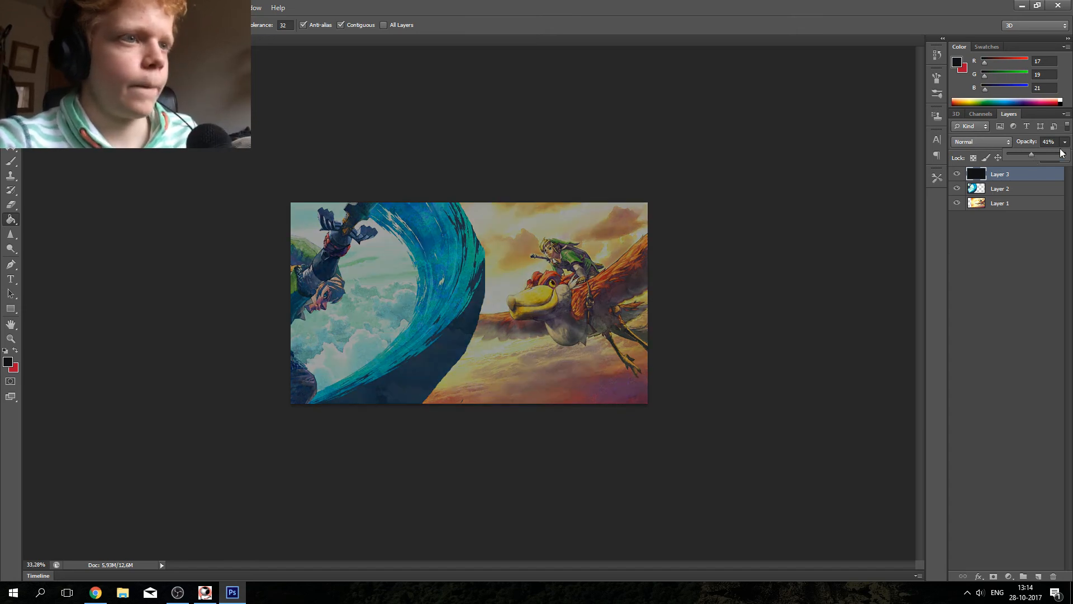
click(1041, 154)
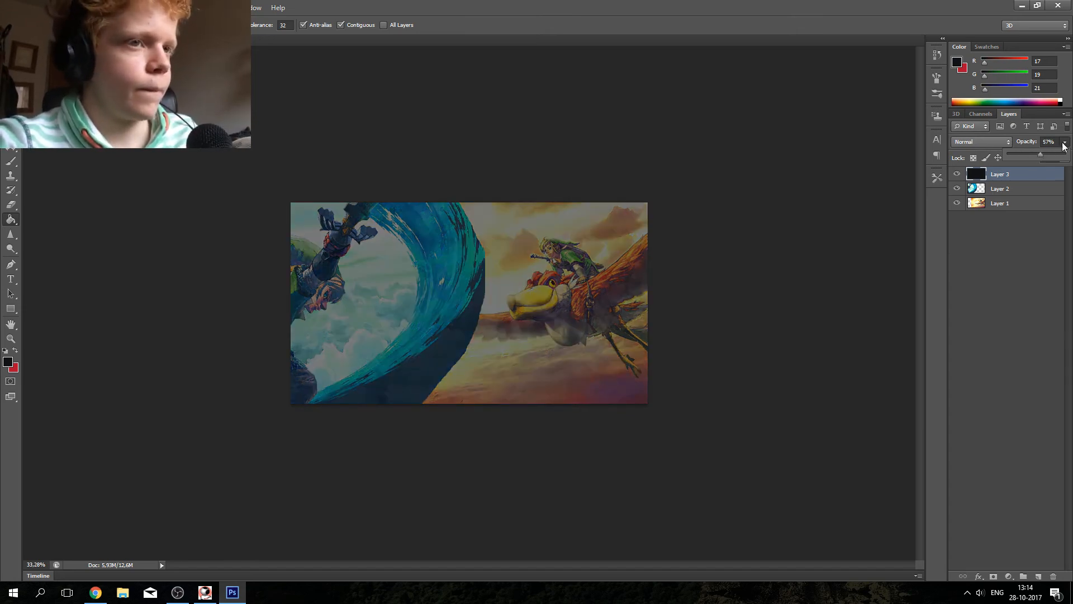
click(1064, 144)
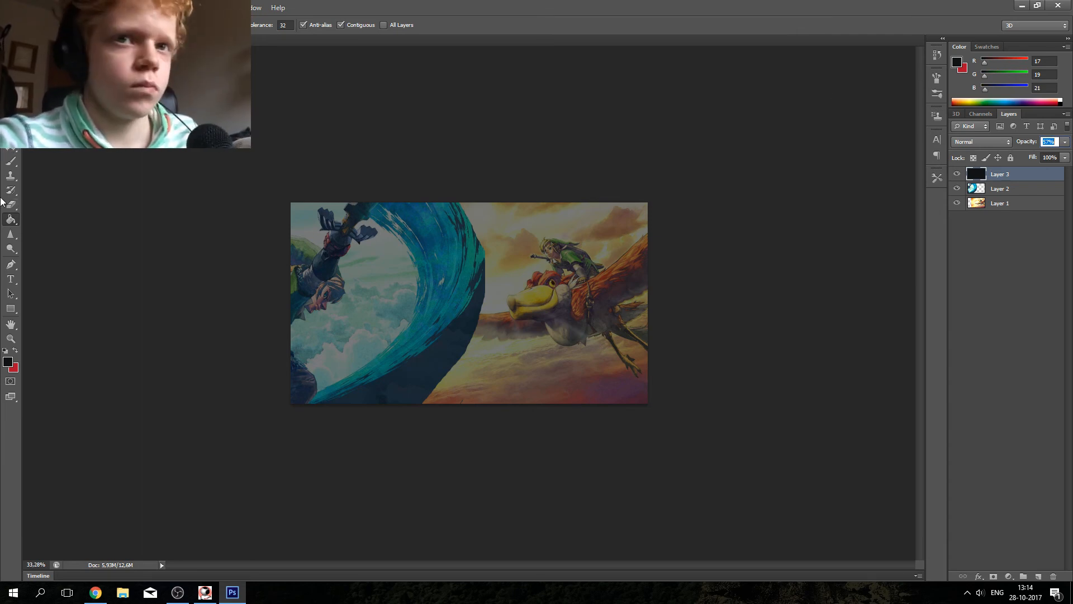
Step: Activate the Brush tool and set the foreground colour to white (255, 255, 255)
click(11, 162)
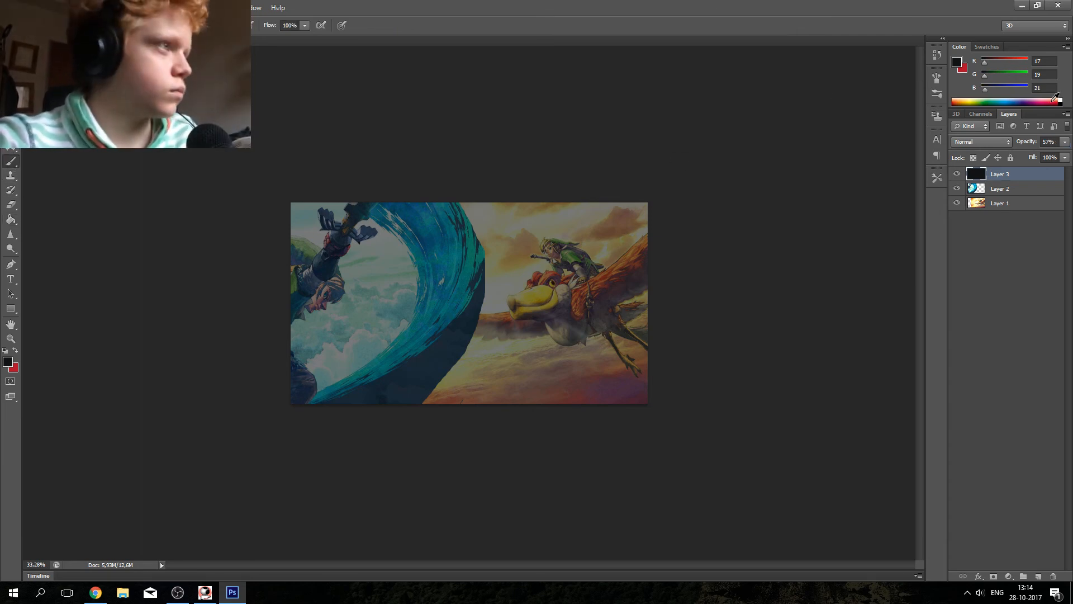
mouse_move(1021, 102)
mouse_down()
mouse_move(946, 100)
mouse_move(955, 88)
mouse_up()
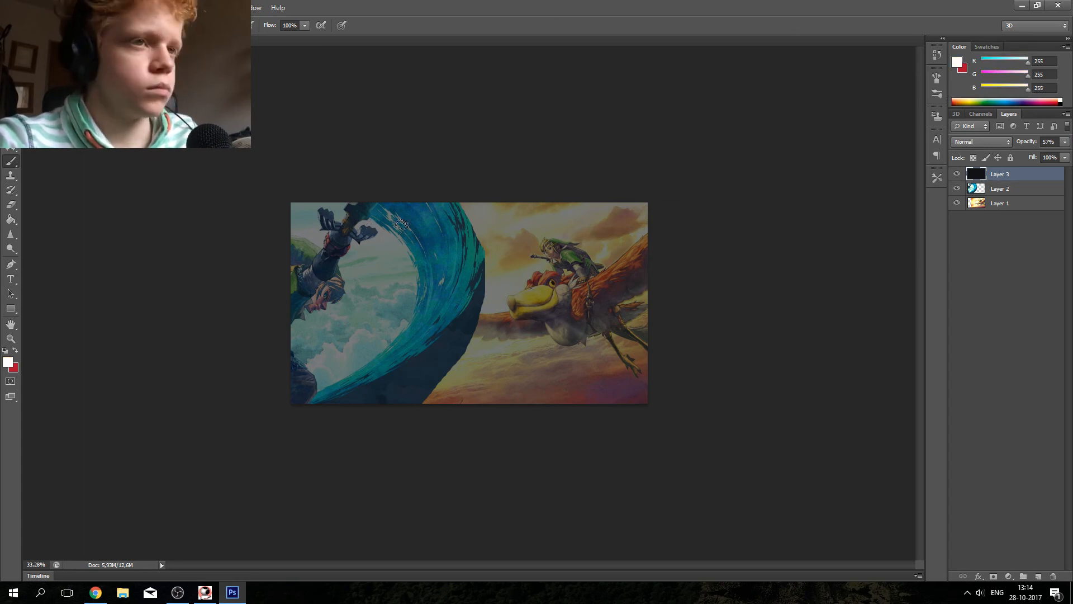
Step: Try painting white brush strokes over the upper-right corner of the dark overlay, and undo them
mouse_move(628, 208)
mouse_down()
mouse_move(648, 267)
mouse_move(602, 184)
mouse_move(616, 194)
mouse_up()
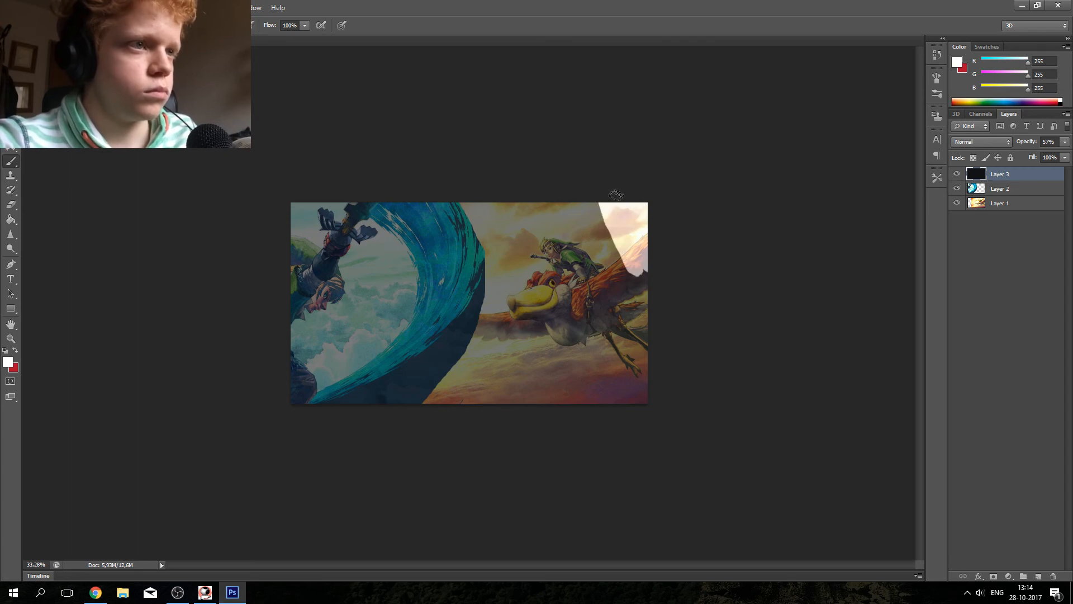
mouse_move(649, 292)
mouse_down()
mouse_move(638, 269)
mouse_move(631, 286)
mouse_move(647, 334)
mouse_move(606, 174)
mouse_move(652, 344)
mouse_move(637, 341)
mouse_move(576, 213)
mouse_up()
mouse_move(555, 134)
mouse_down()
mouse_move(611, 249)
mouse_move(574, 168)
mouse_up()
key(ctrl+z)
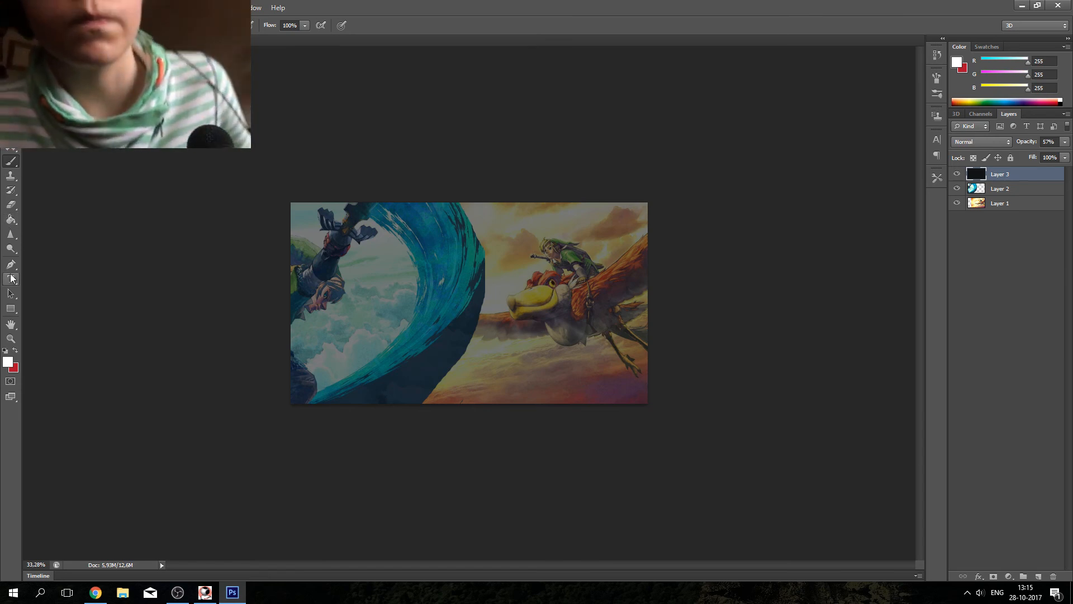
Step: Switch to the Gradient tool for adding striped shapes to the dark overlay
click(8, 205)
click(8, 222)
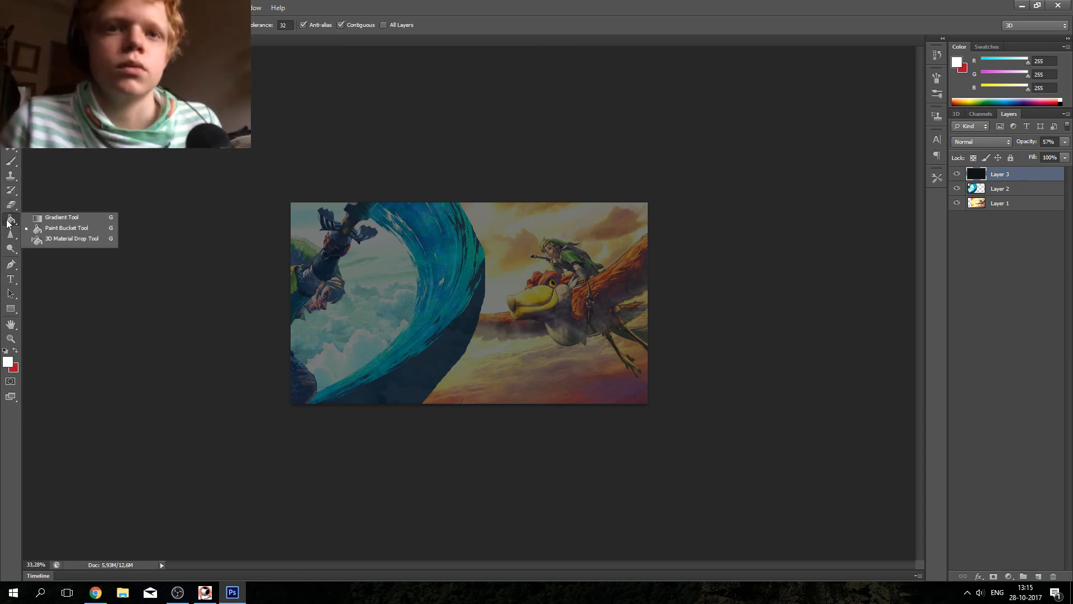
click(62, 218)
Step: Try wide striped white gradients over the lower-left and right parts of the dark overlay, and undo them all
drag(372, 357, 410, 329)
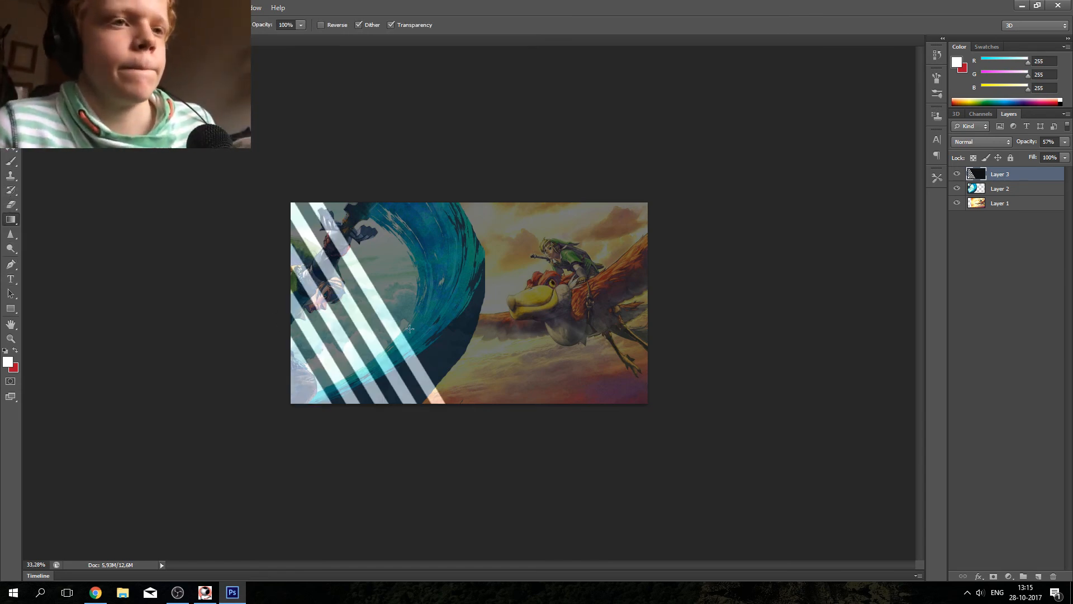
drag(662, 207, 496, 339)
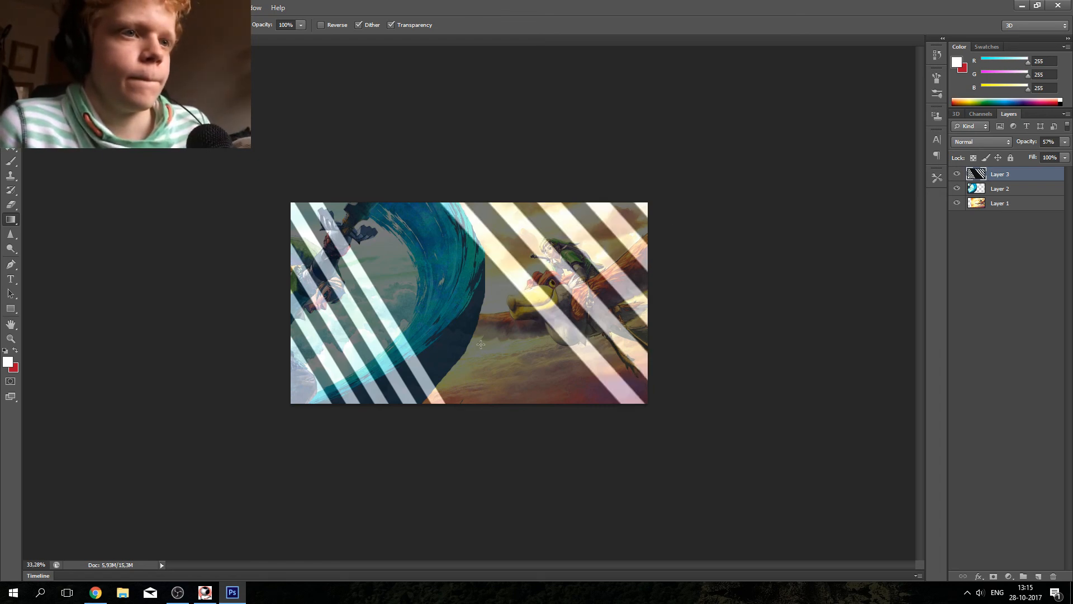
key(ctrl+z)
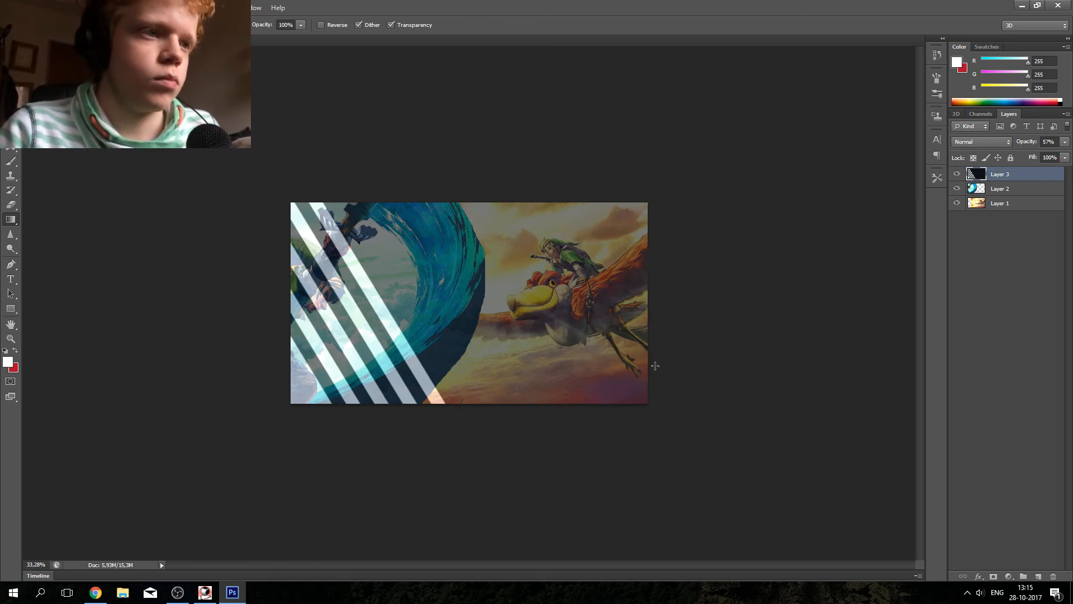
drag(679, 414, 557, 303)
key(ctrl+alt+z)
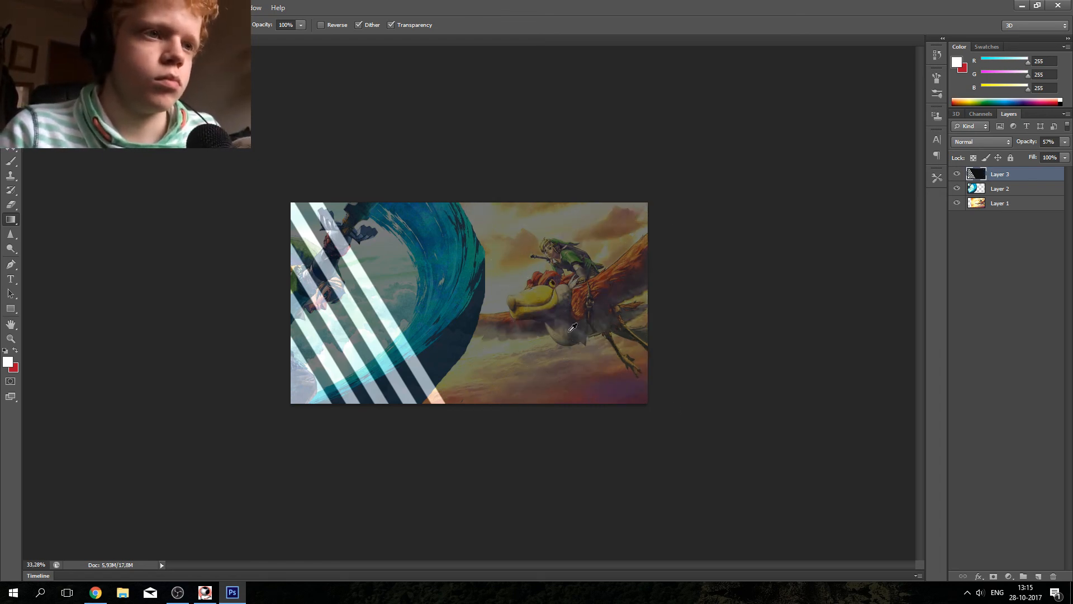
drag(627, 329, 648, 359)
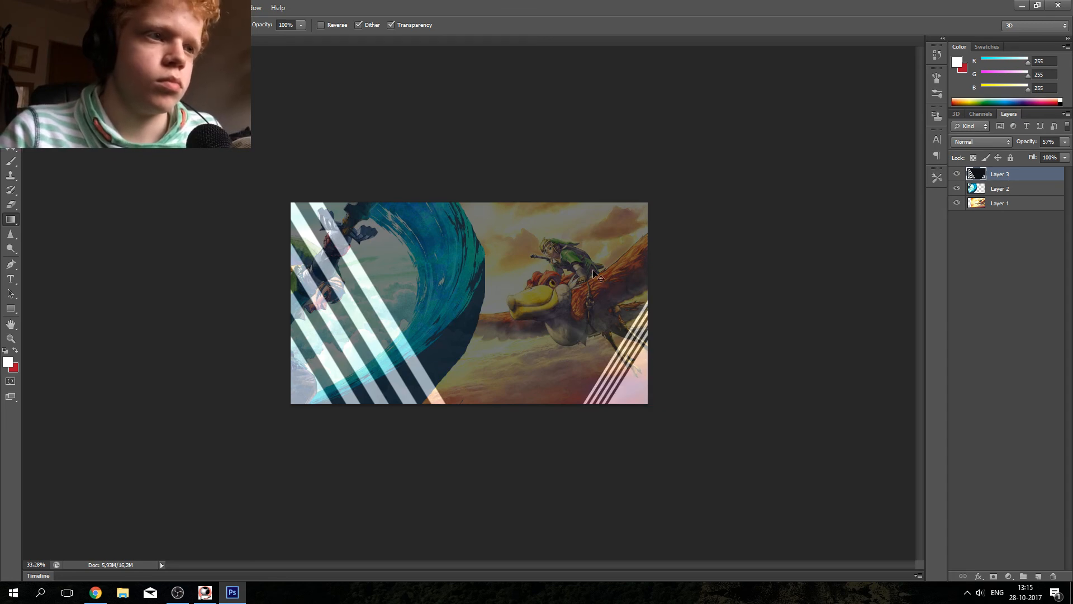
key(ctrl+alt+z)
key(ctrl+alt+z)
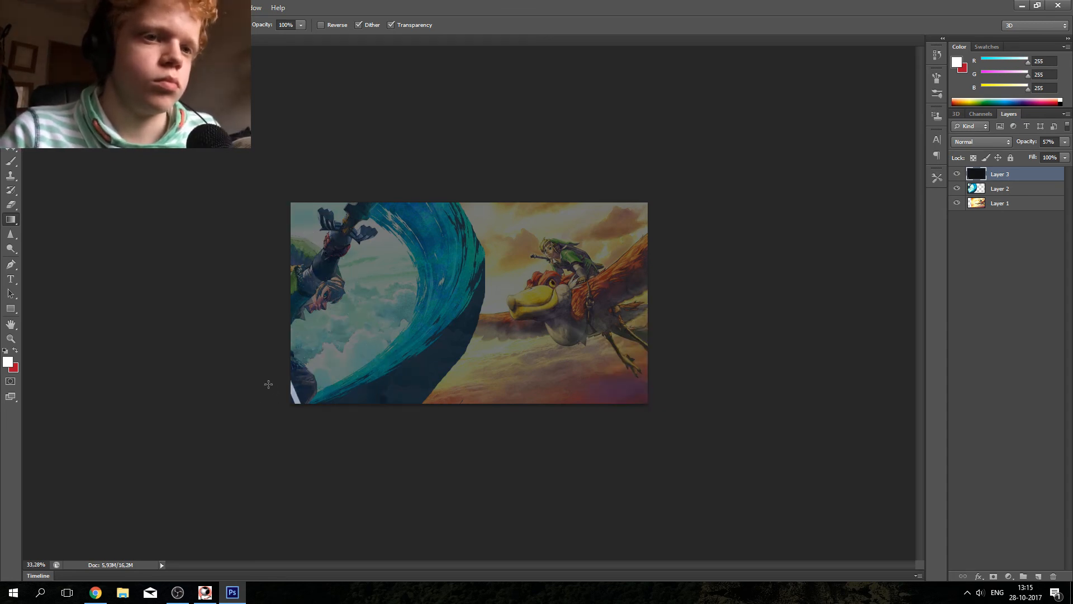
Step: Draw diagonal striped white gradients across all four corners of the dark overlay
drag(302, 398, 368, 366)
drag(612, 388, 575, 313)
key(ctrl+alt+z)
drag(322, 218, 332, 241)
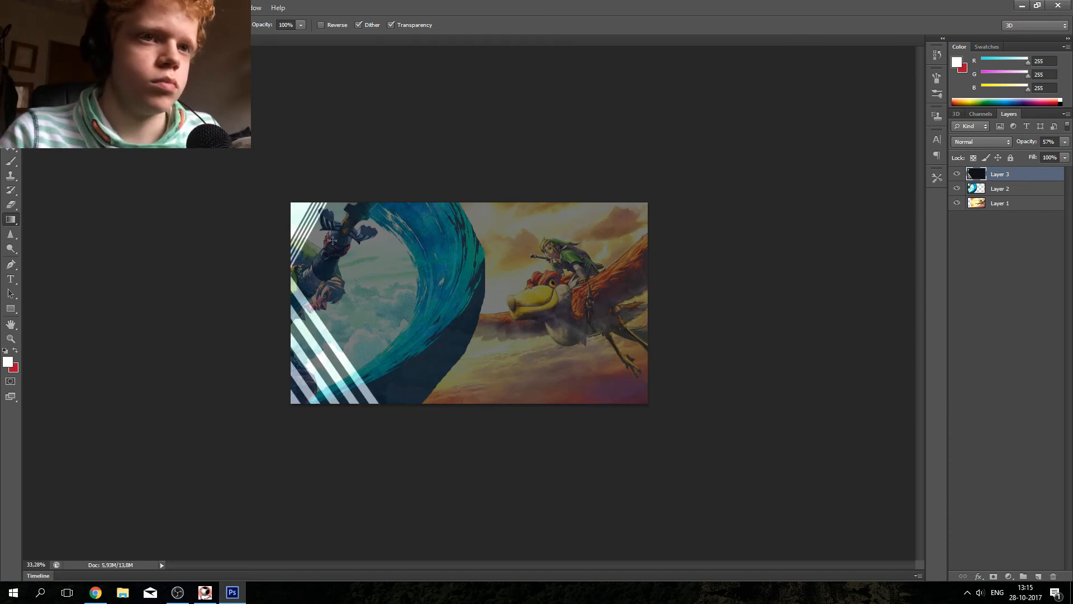
drag(607, 343, 608, 341)
drag(632, 226, 600, 283)
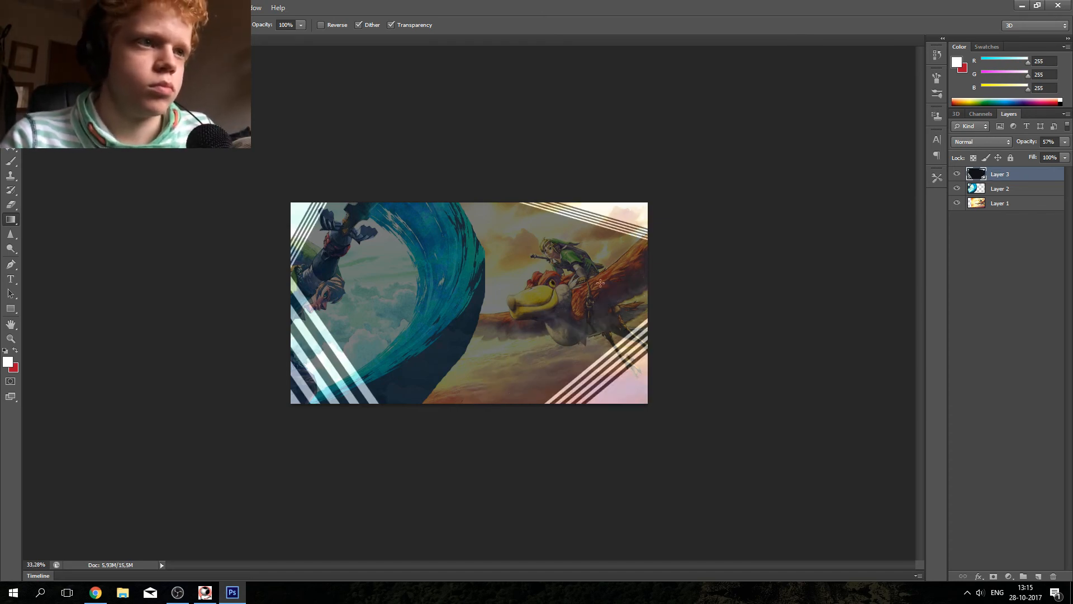
Step: Try further striped gradients across the middle of the overlay, and undo them back to the four corner stripes
drag(417, 210, 488, 330)
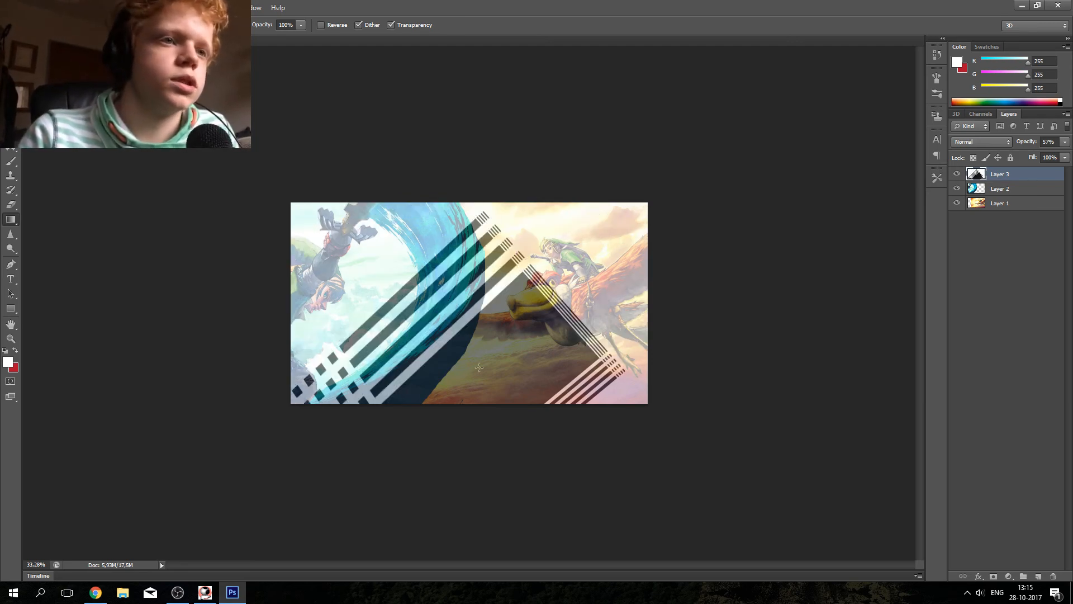
drag(478, 368, 550, 342)
drag(609, 311, 293, 310)
key(ctrl+alt+z)
key(ctrl+alt+z)
key(ctrl+alt+z)
key(ctrl+alt+z)
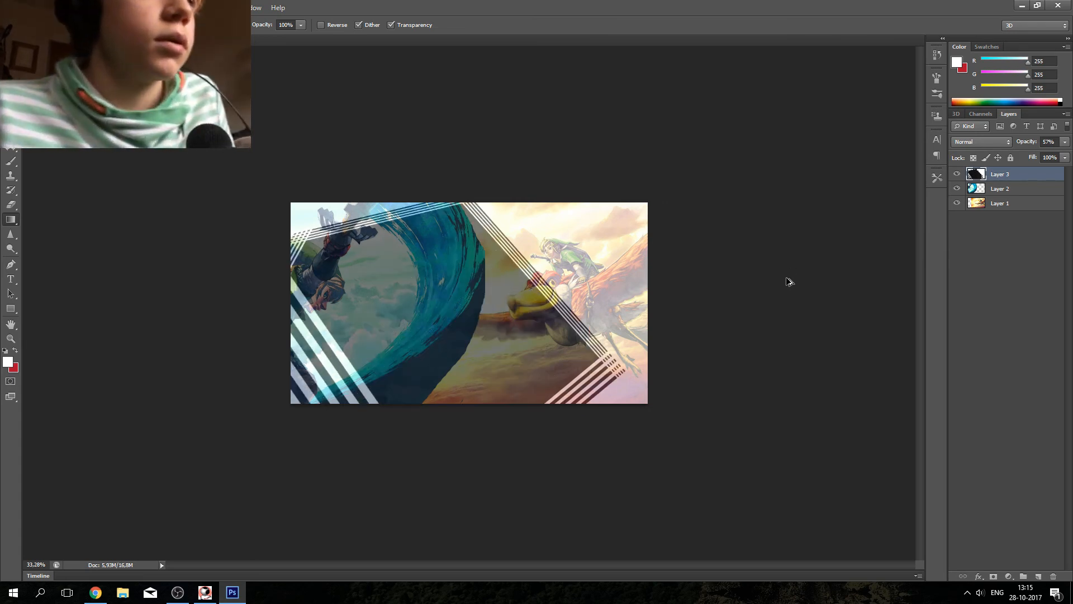
key(ctrl+alt+z)
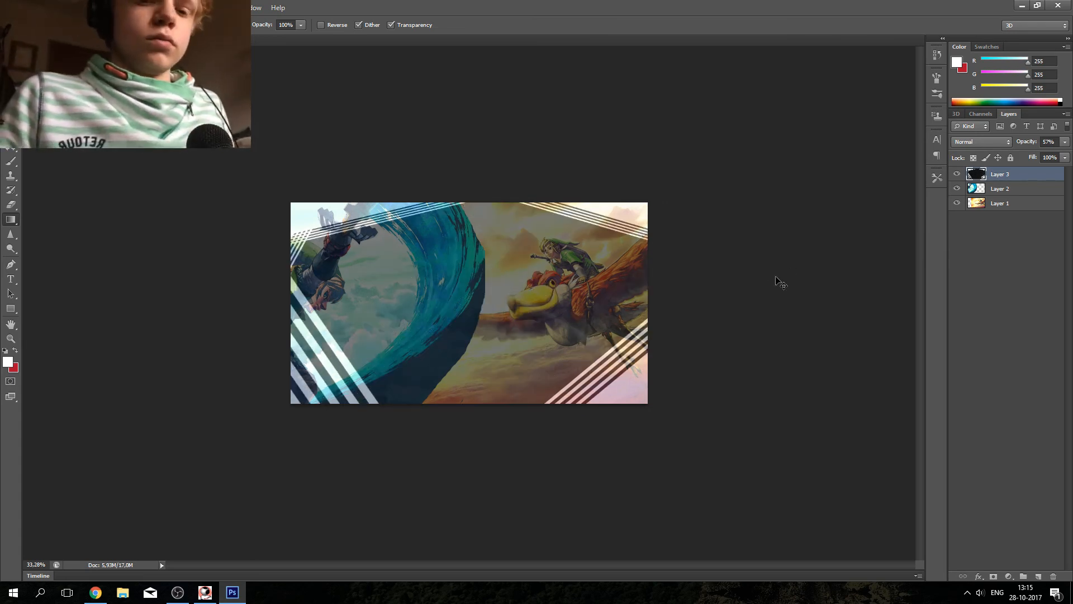
key(ctrl+alt+z)
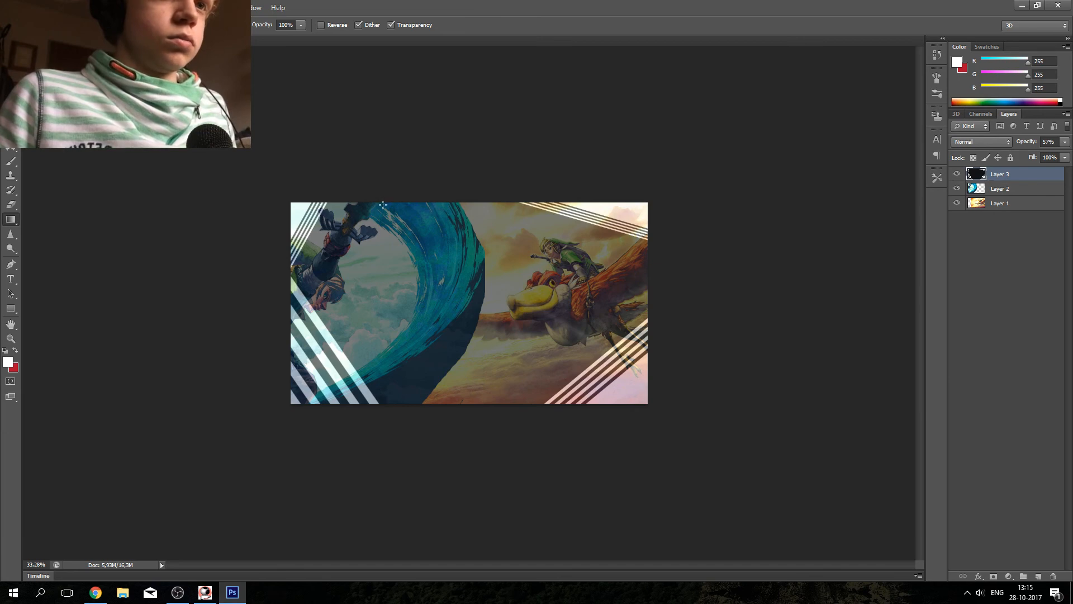
Step: Add crossing white stripes along the overlay's upper and lower edges and in its lower-left corner, undoing gradients that spread too far
drag(381, 199, 384, 215)
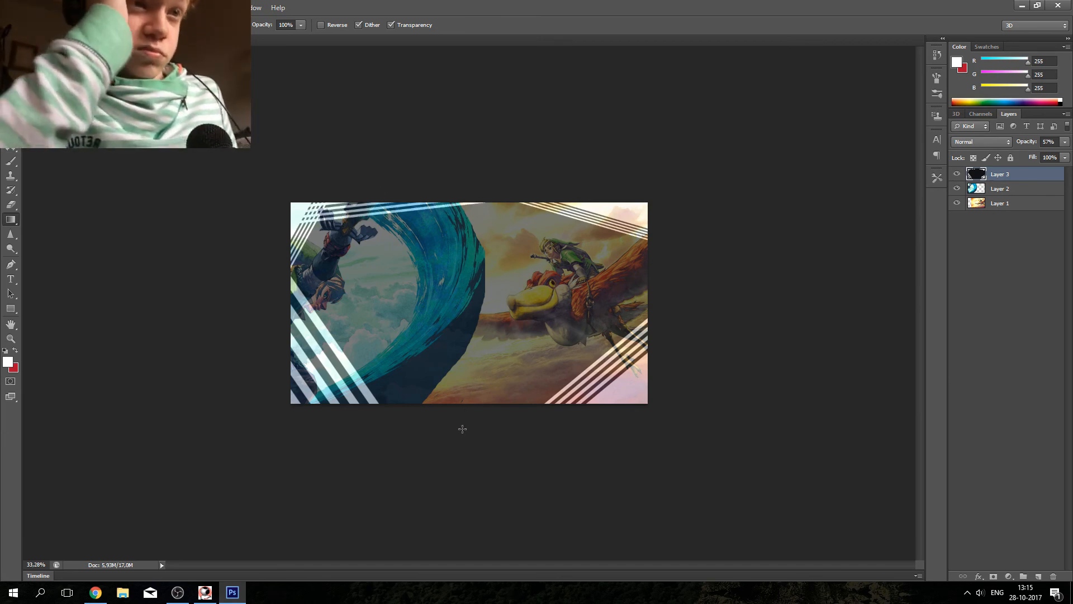
drag(456, 396, 456, 397)
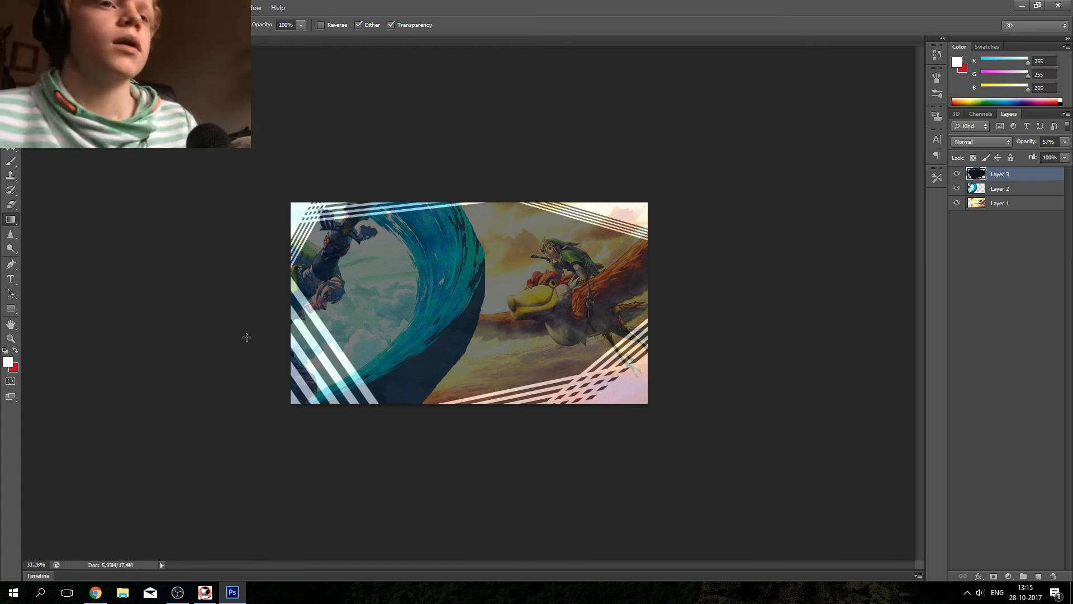
drag(374, 350, 335, 377)
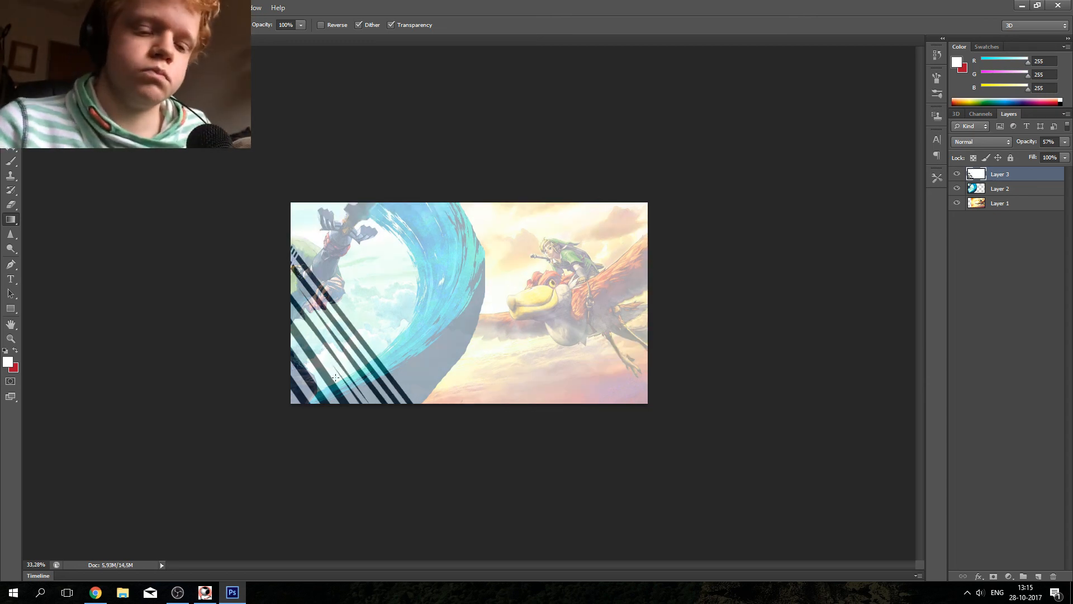
key(ctrl+alt+z)
drag(342, 436, 313, 351)
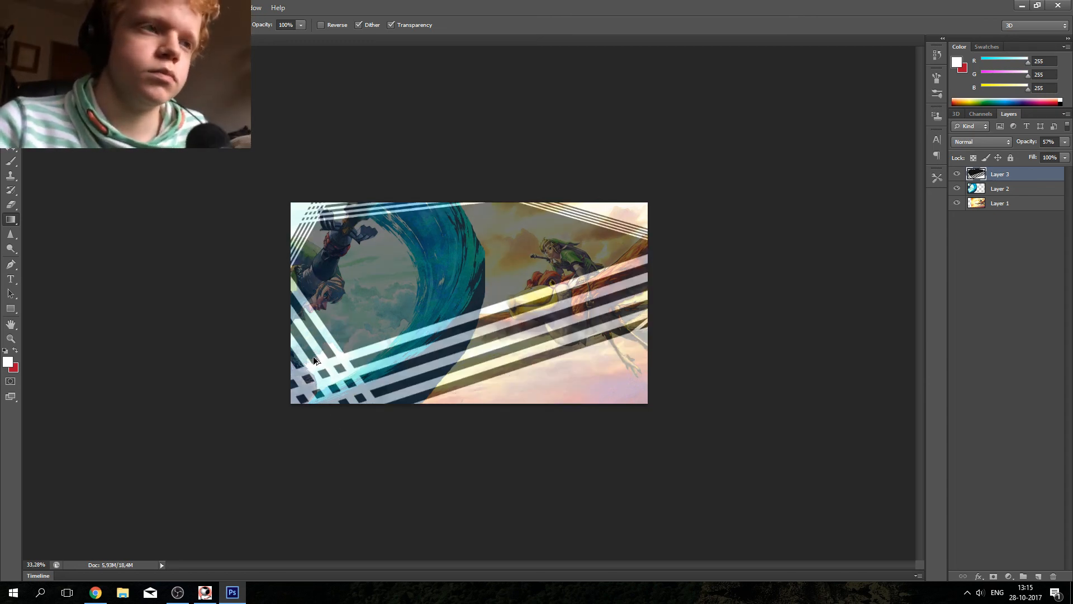
key(ctrl+alt+z)
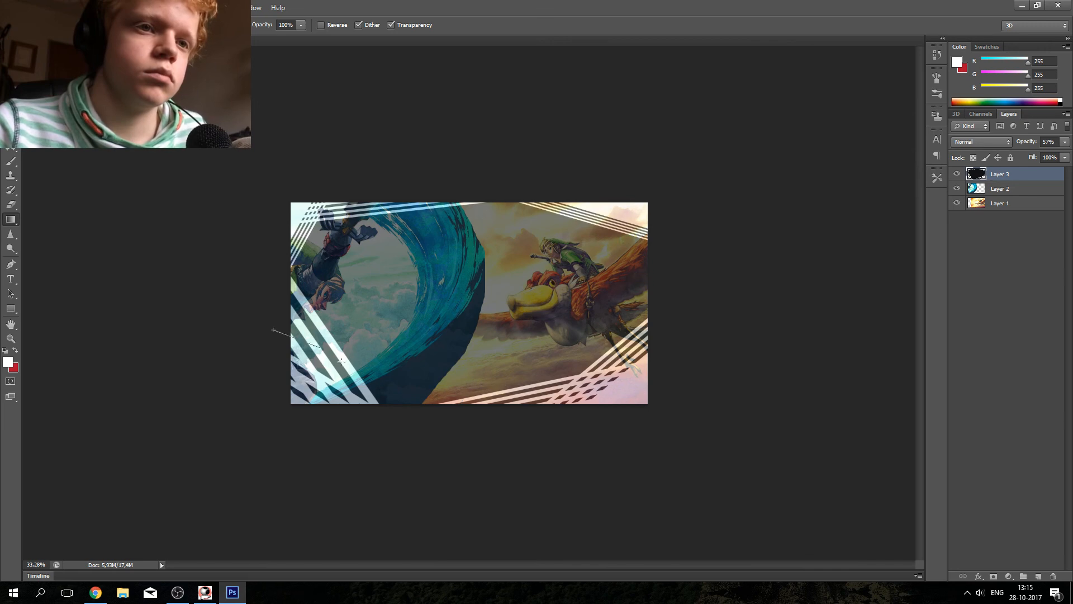
drag(342, 361, 305, 353)
key(ctrl+alt+z)
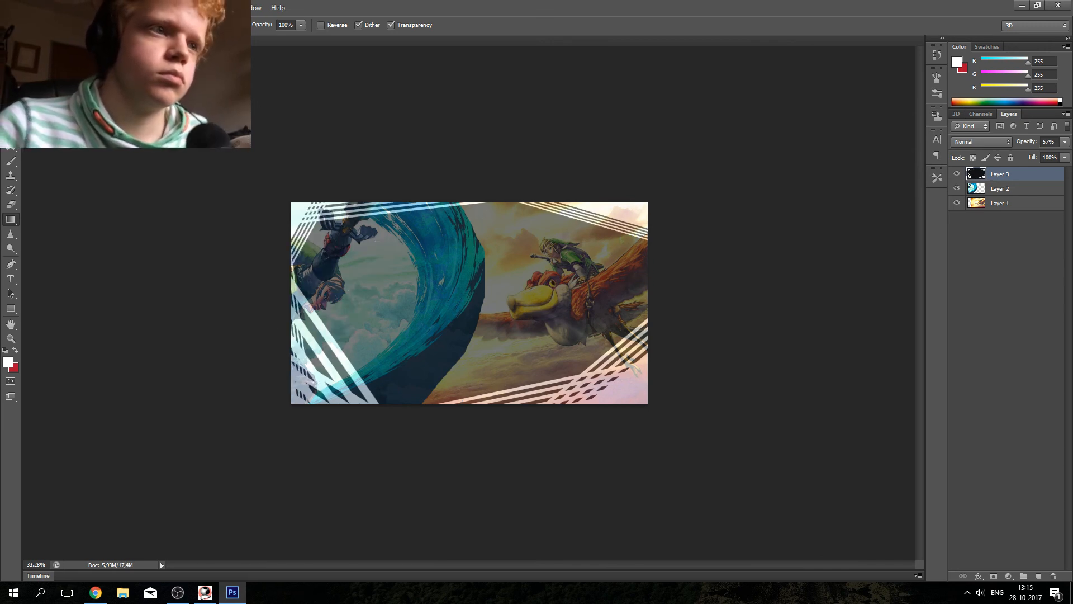
Step: Try further crossing white stripes in the overlay's upper-right and lower-right corners
scroll(318, 376, down, 5)
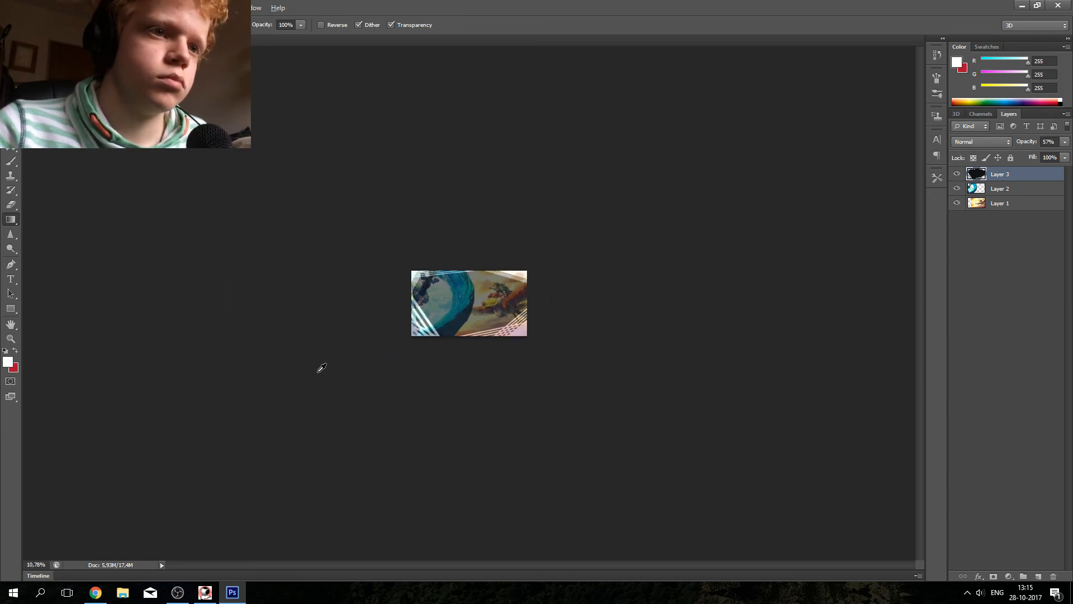
scroll(645, 293, up, 5)
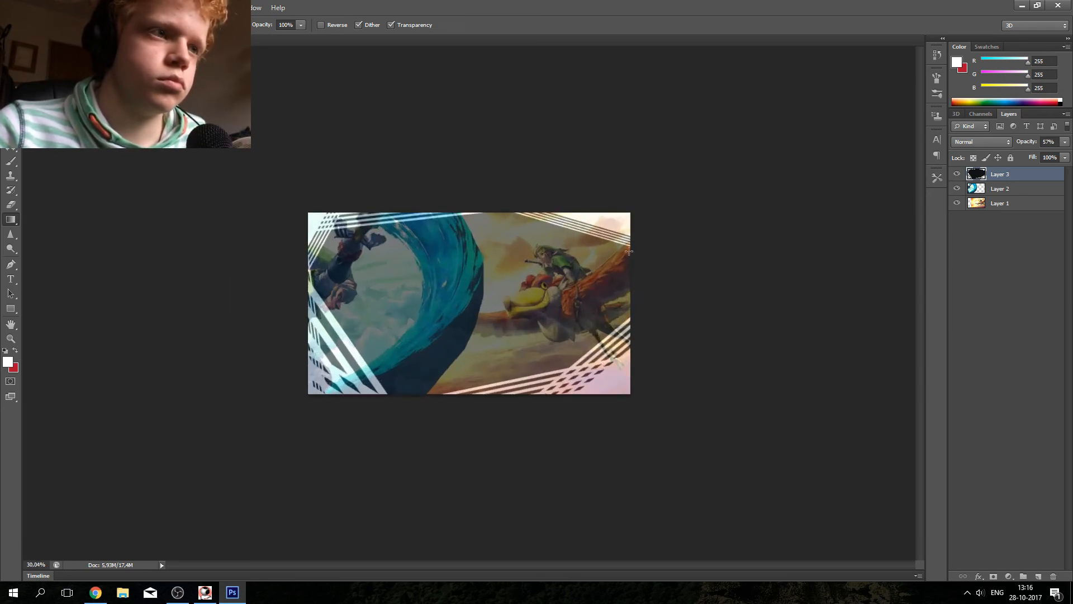
key(ctrl+z)
drag(619, 250, 621, 252)
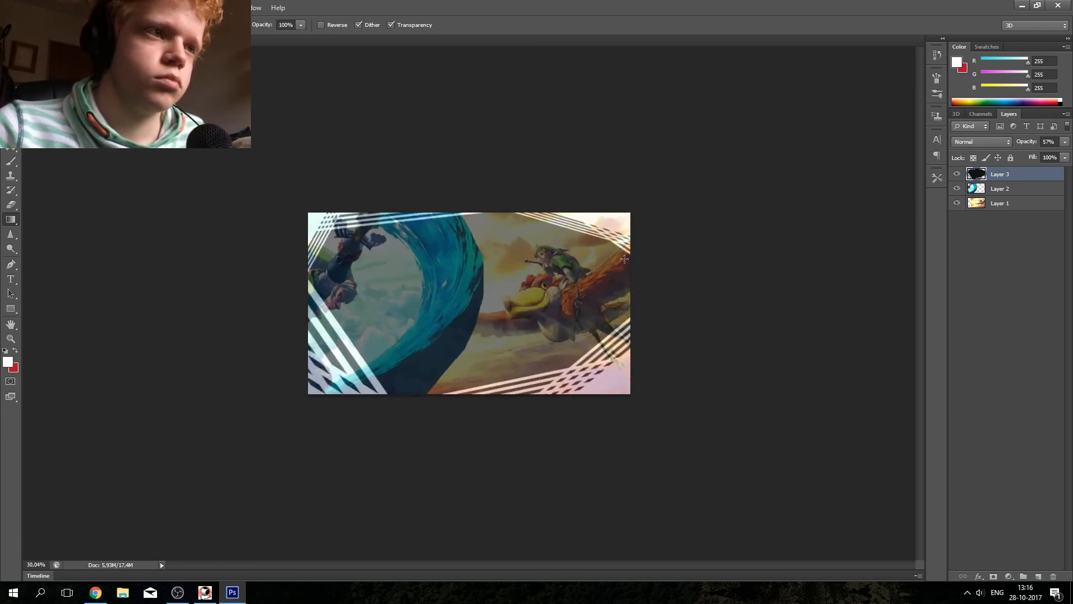
drag(617, 319, 627, 353)
key(ctrl+alt+z)
key(ctrl+alt+z)
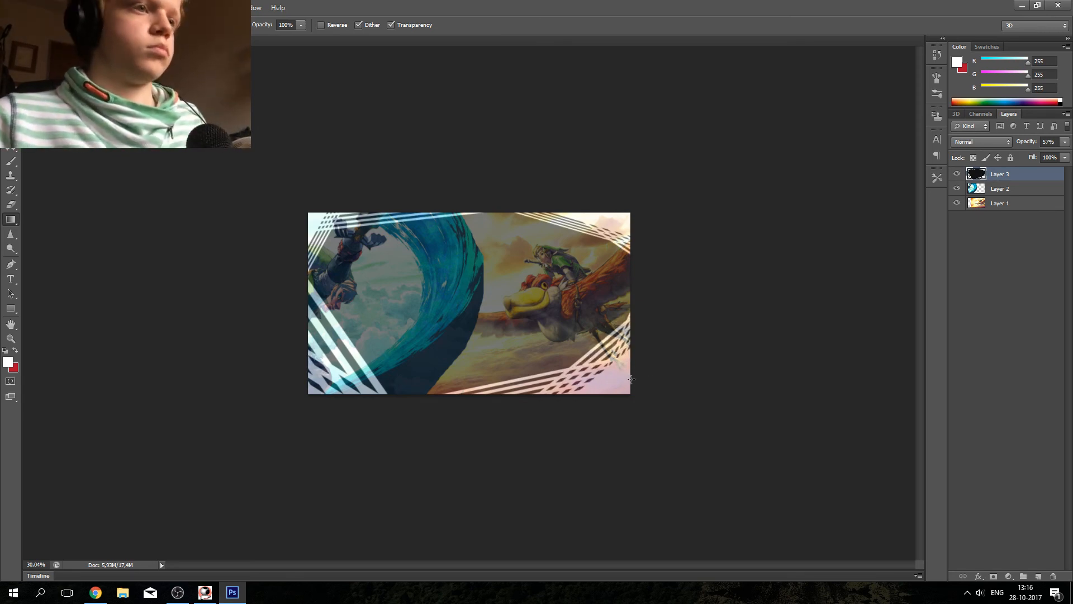
scroll(629, 289, down, 3)
scroll(584, 301, up, 5)
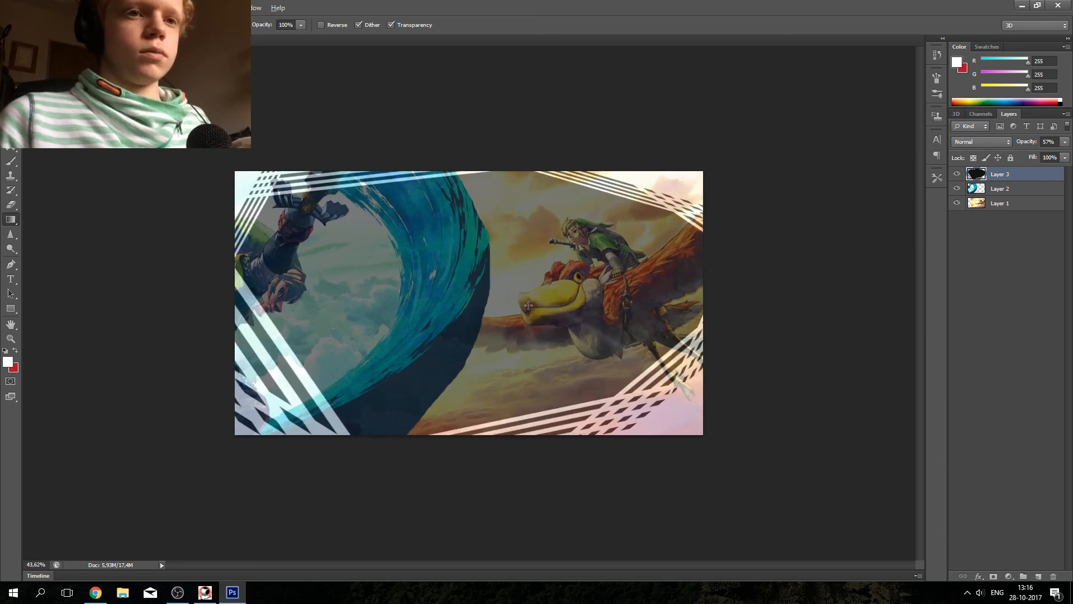
Step: Undo the crossing stripes back to the four diagonal corner stripes, comparing earlier gradient states along the way
key(ctrl+alt+z)
key(ctrl+alt+z)
key(ctrl+alt+z)
key(ctrl+alt+z)
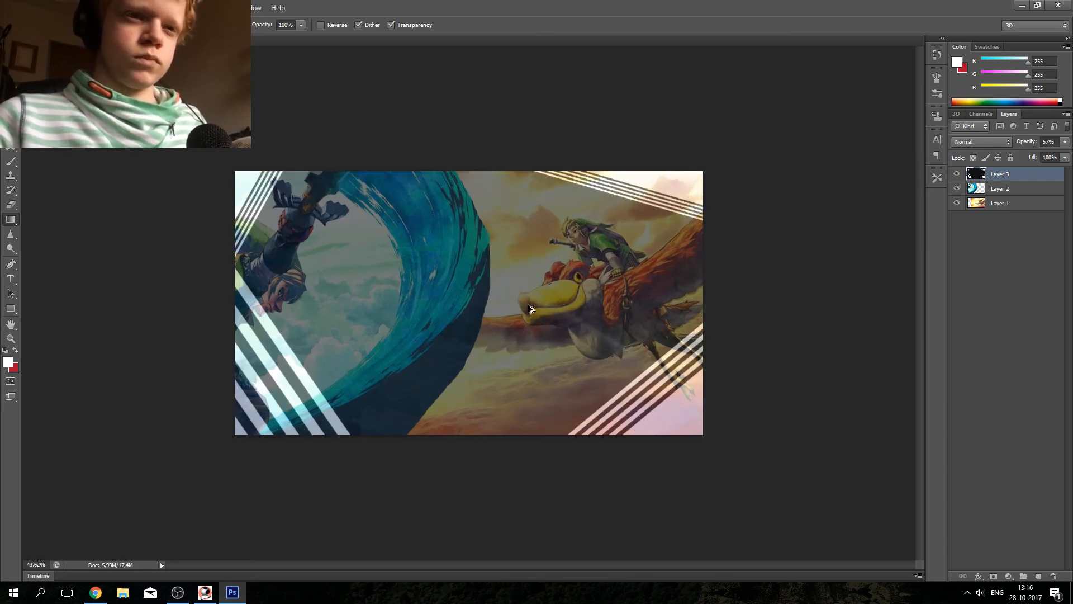
key(ctrl+alt+z)
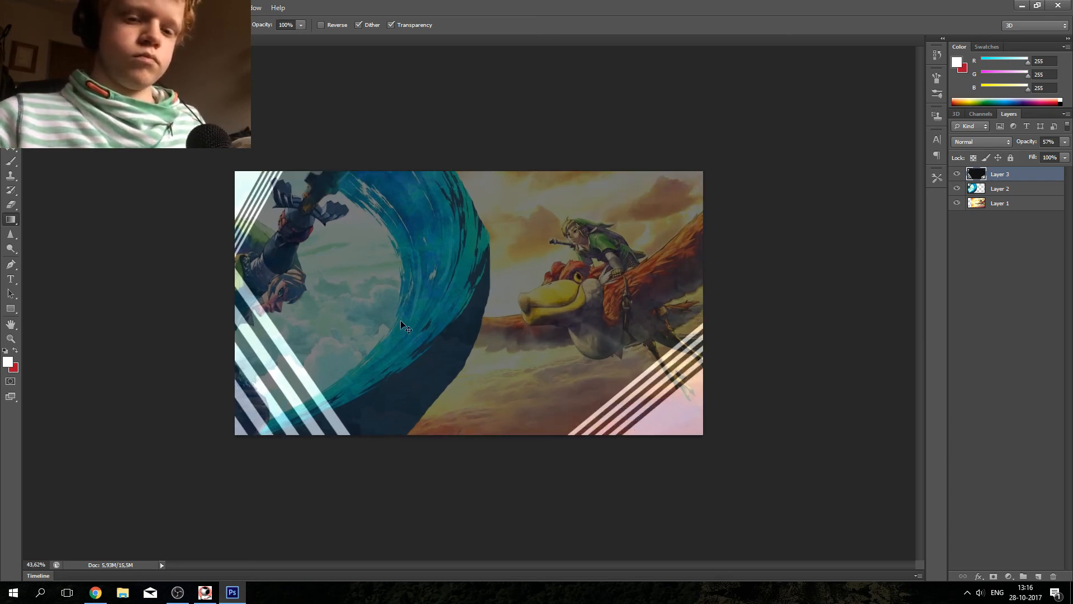
key(ctrl+shift+z)
key(ctrl+shift+z)
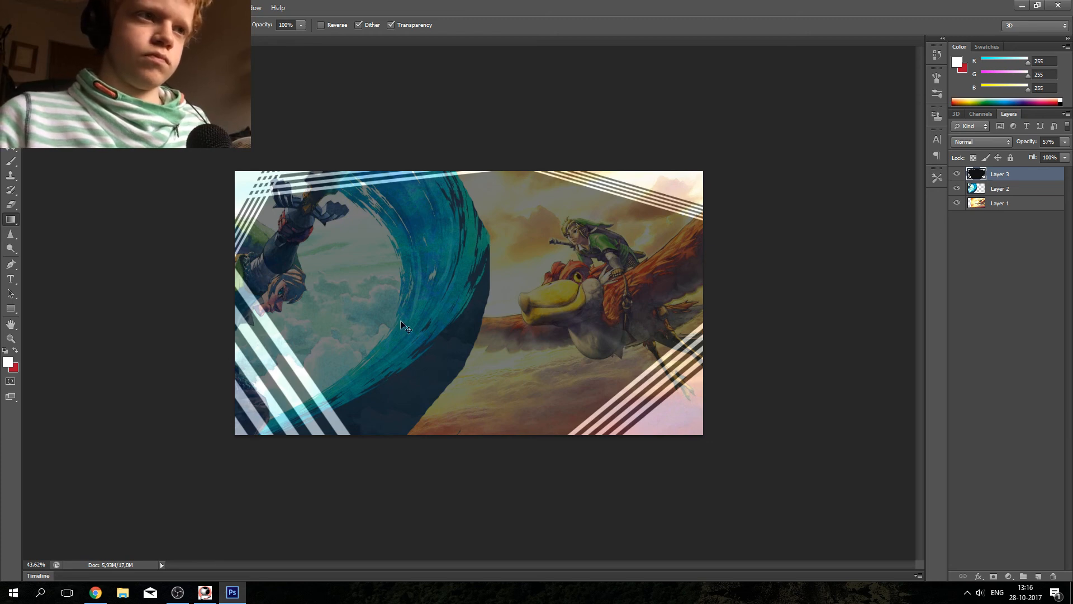
key(ctrl+alt+z)
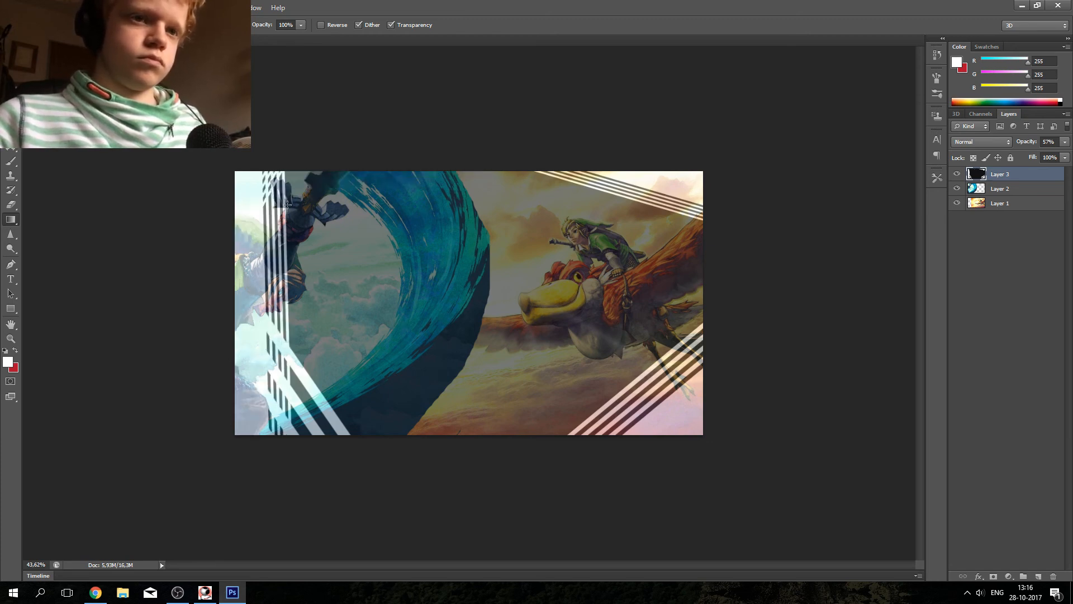
key(ctrl+z)
Step: Draw thin white stripes along the overlay's upper and lower edges, undoing an extra gradient in the upper-left corner
drag(336, 166, 335, 180)
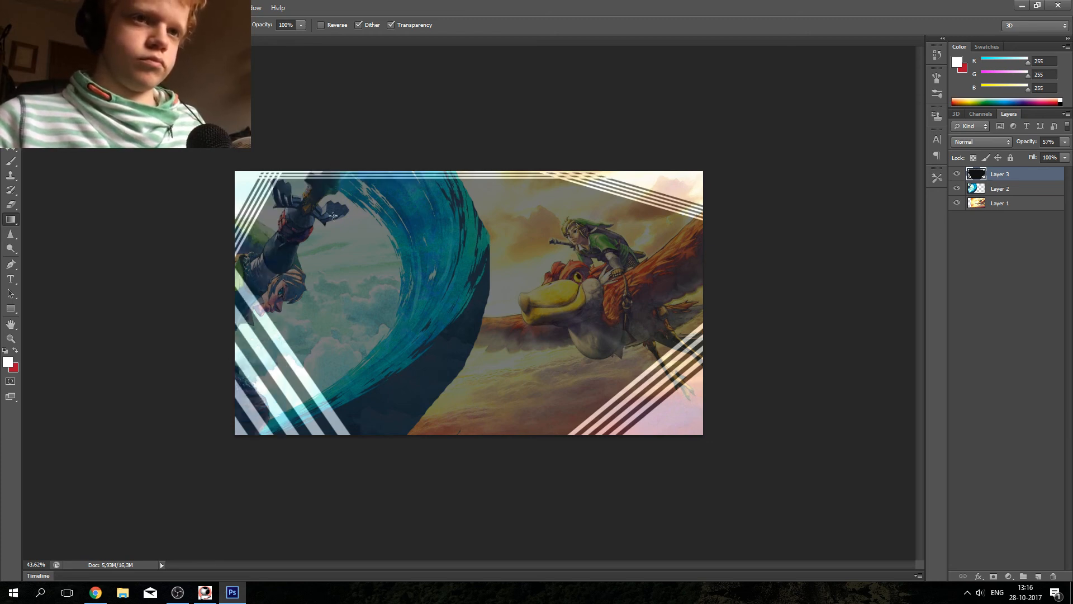
drag(273, 169, 311, 171)
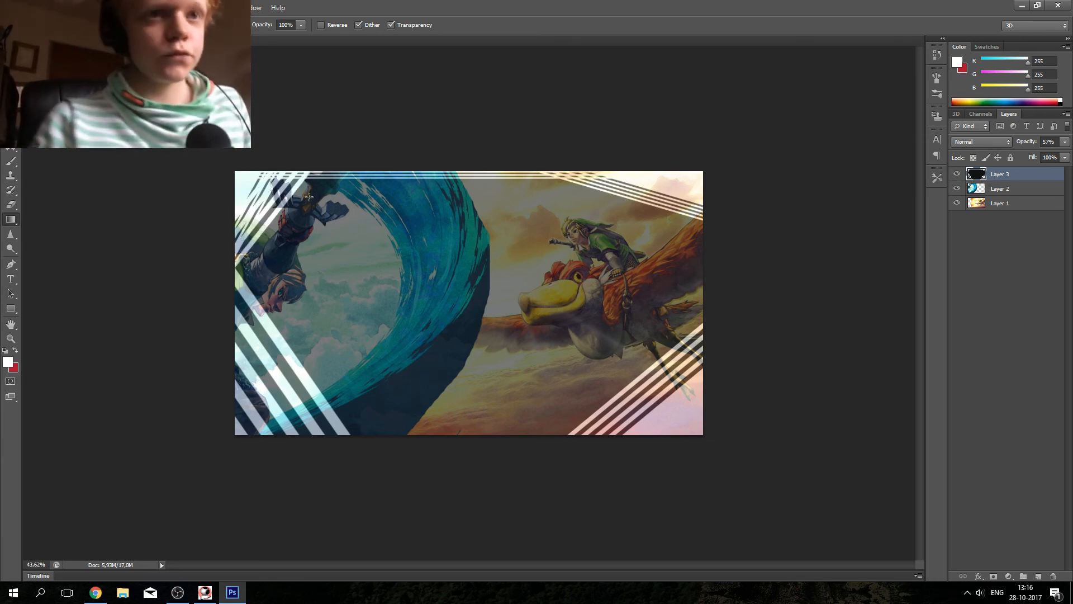
scroll(409, 161, up, 1)
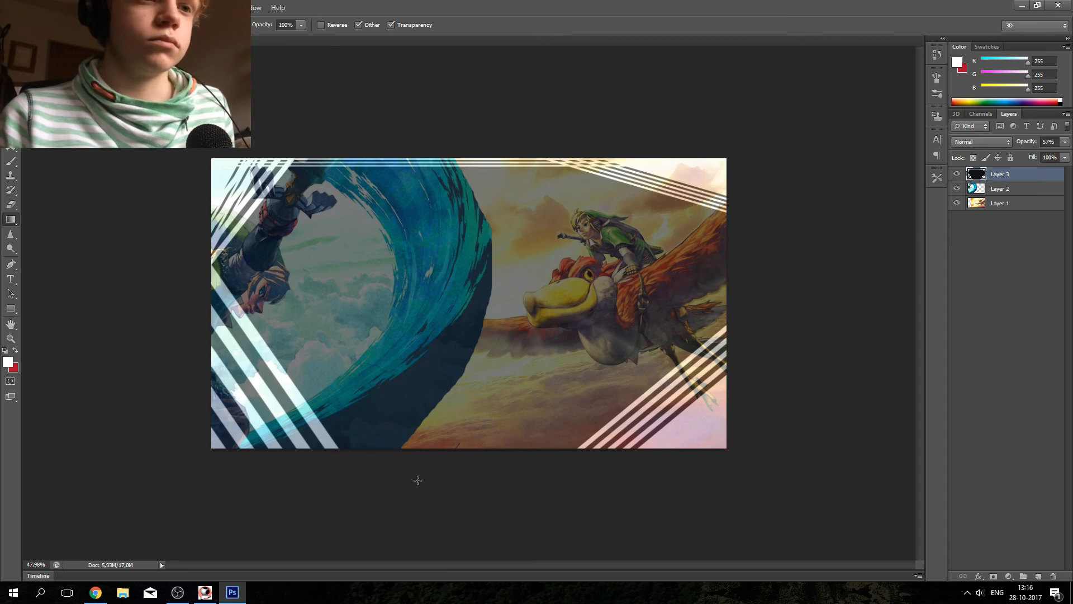
key(ctrl+z)
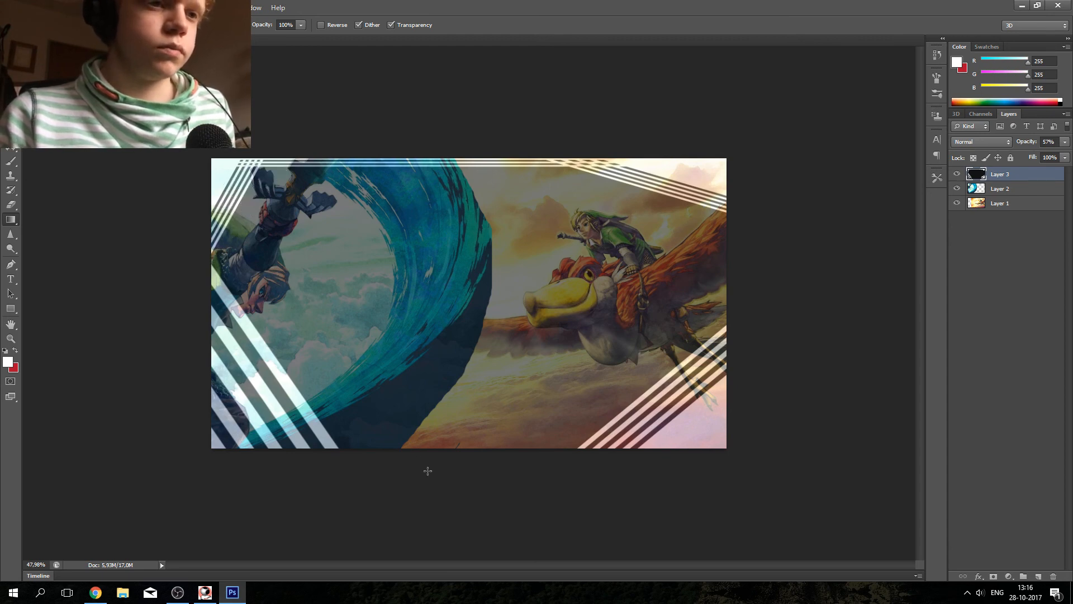
drag(438, 430, 437, 430)
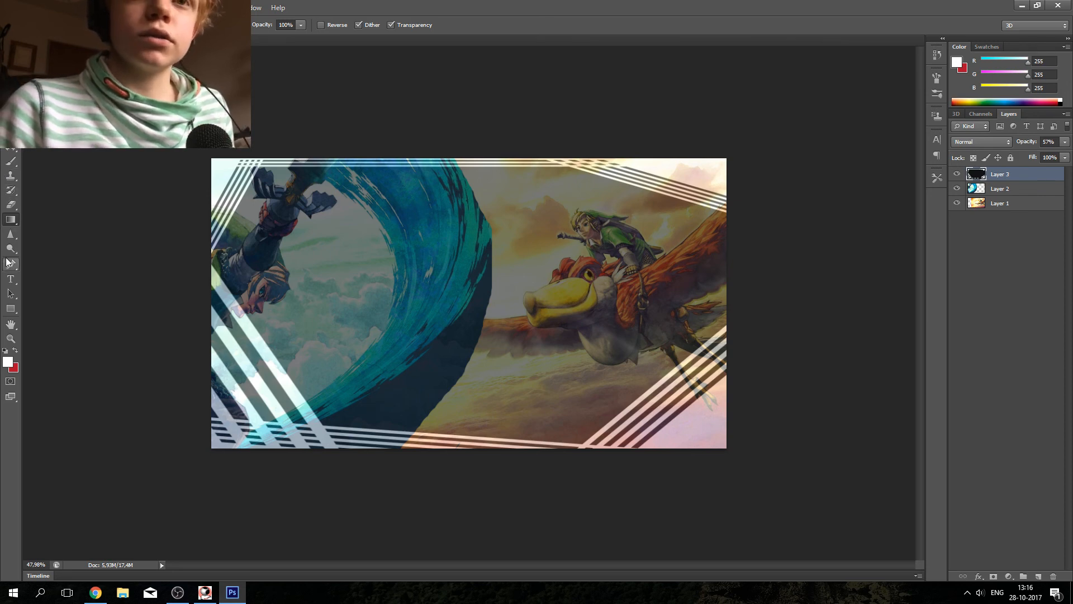
Step: Add a centred text box in the image's upper middle reading "LIVESTREAM:" with "Zelda Month" on the line below
click(11, 279)
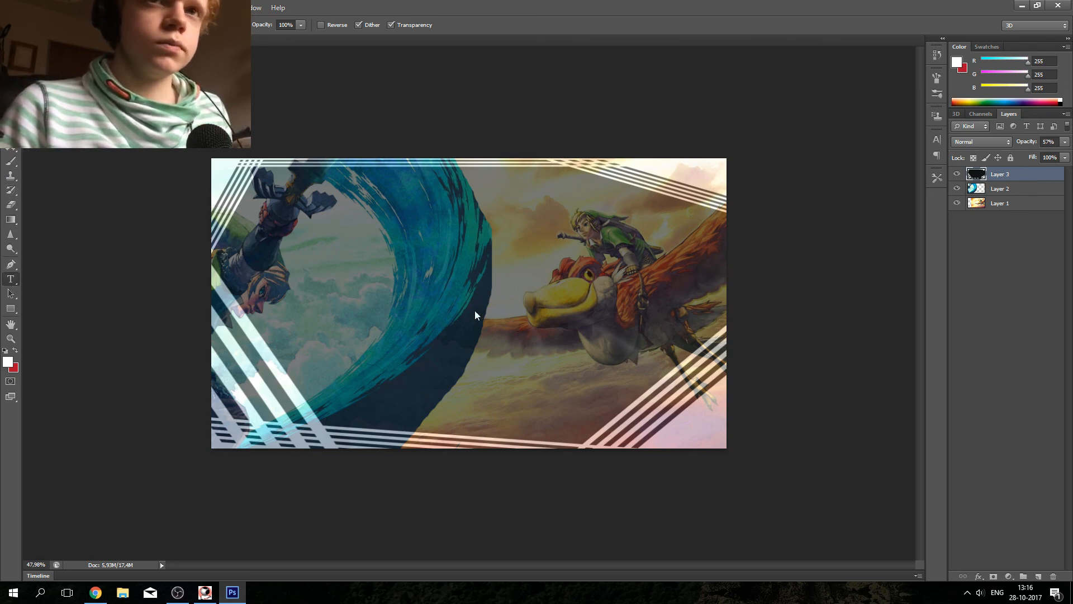
click(147, 286)
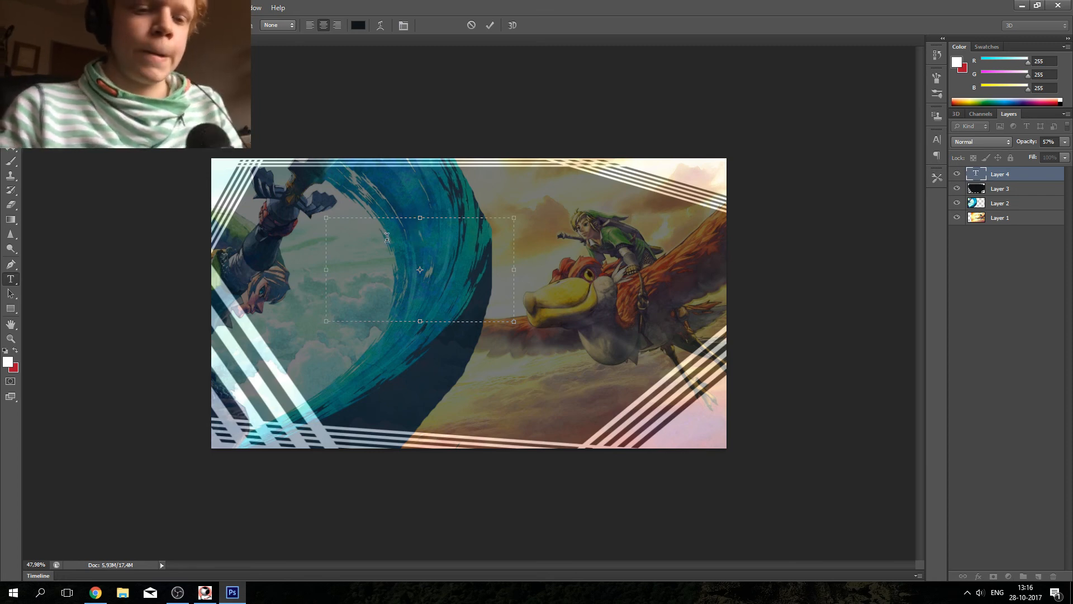
text(LIV)
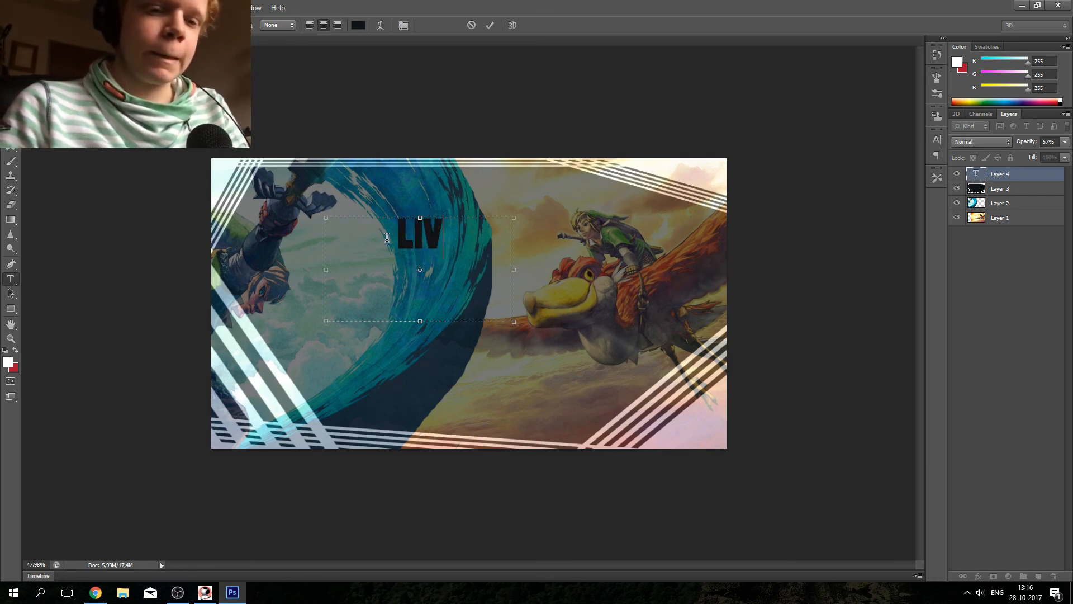
text(ESTREAM)
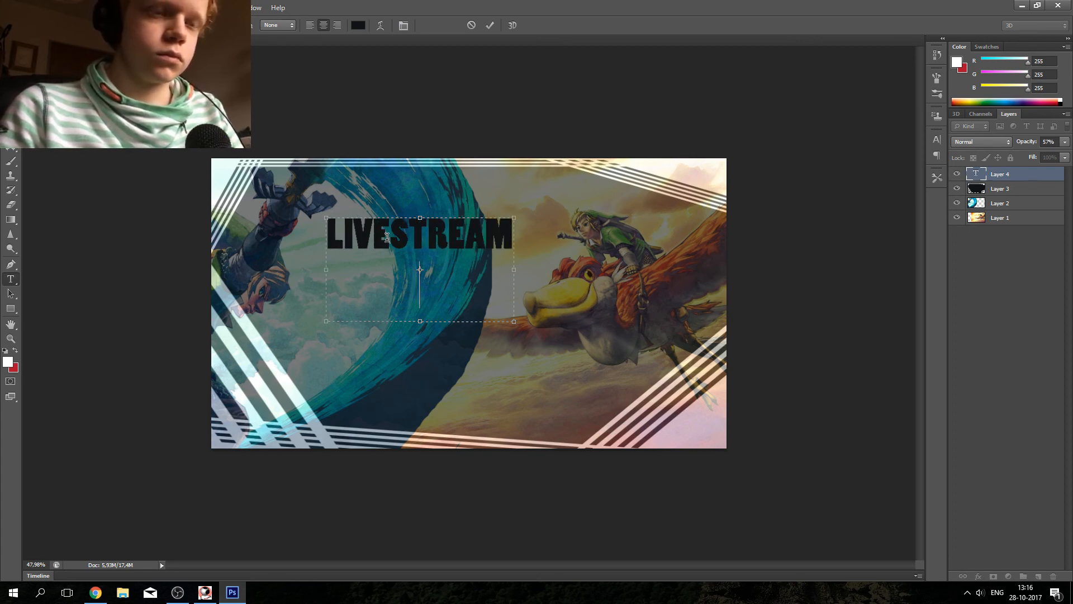
text(Zelda)
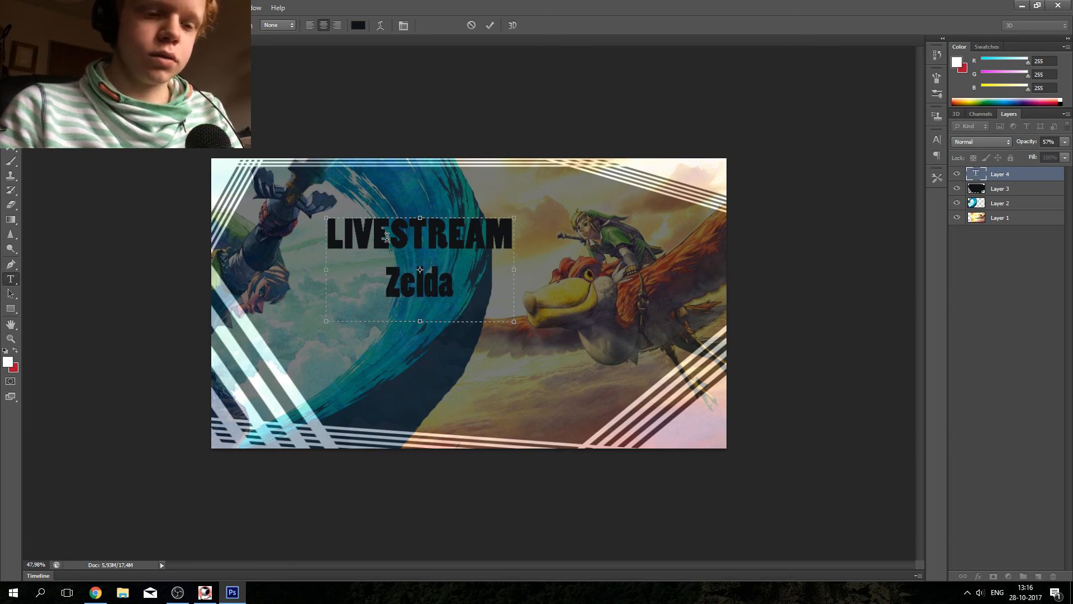
text( Month)
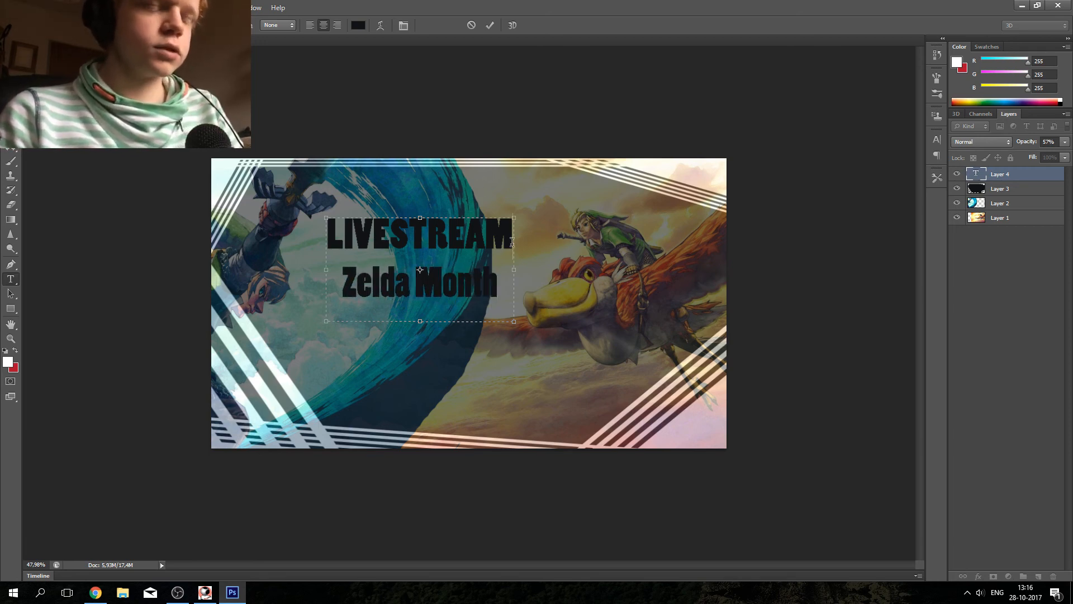
text(:)
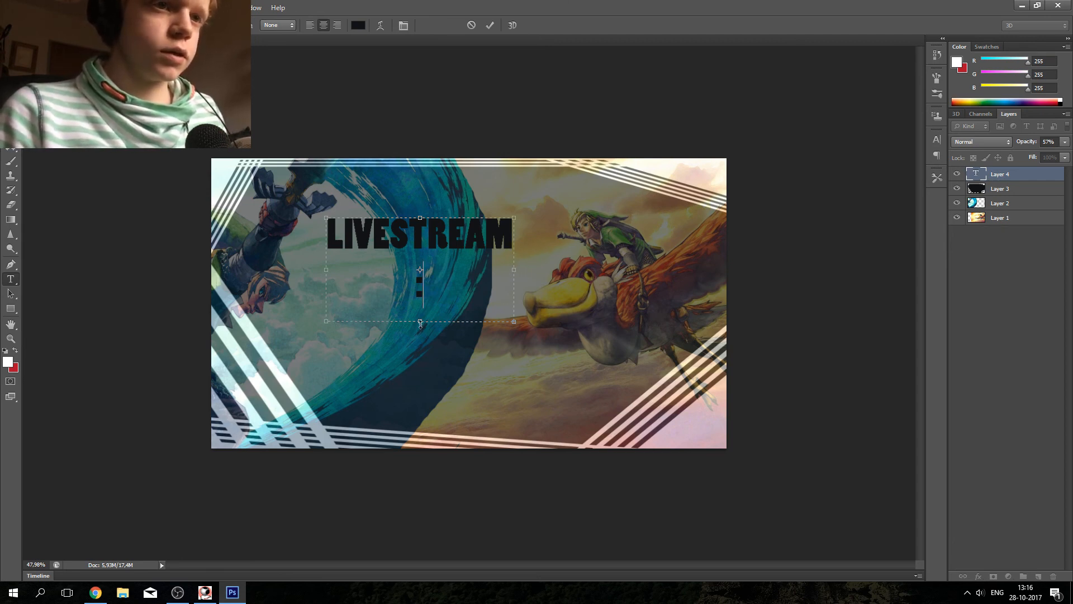
Step: Enlarge the text box downward and to the right so "LIVESTREAM:" fits on one line, and commit the text
drag(420, 322, 420, 396)
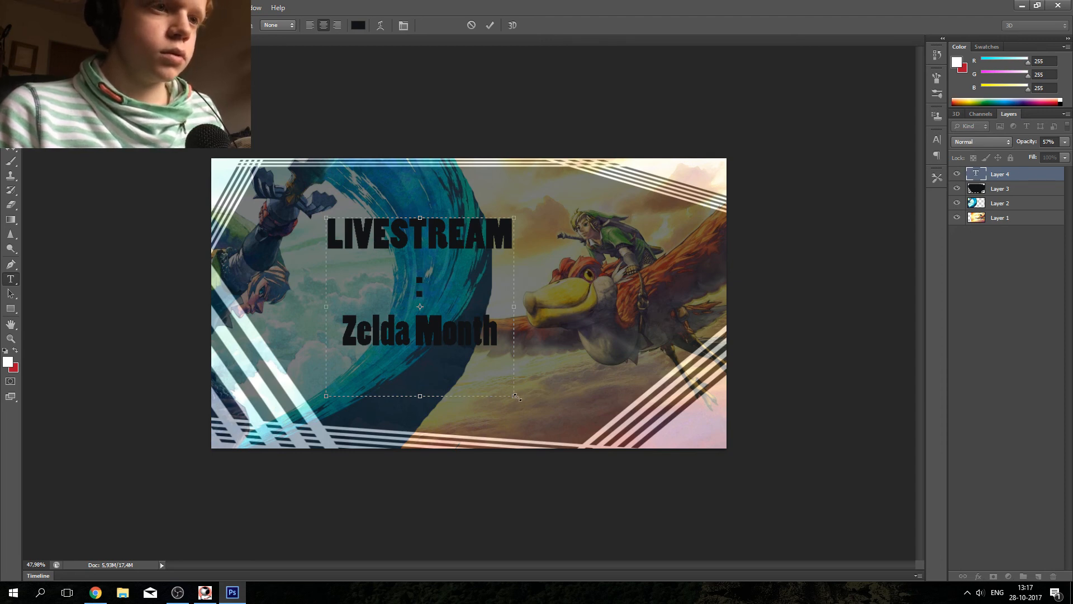
drag(513, 396, 605, 388)
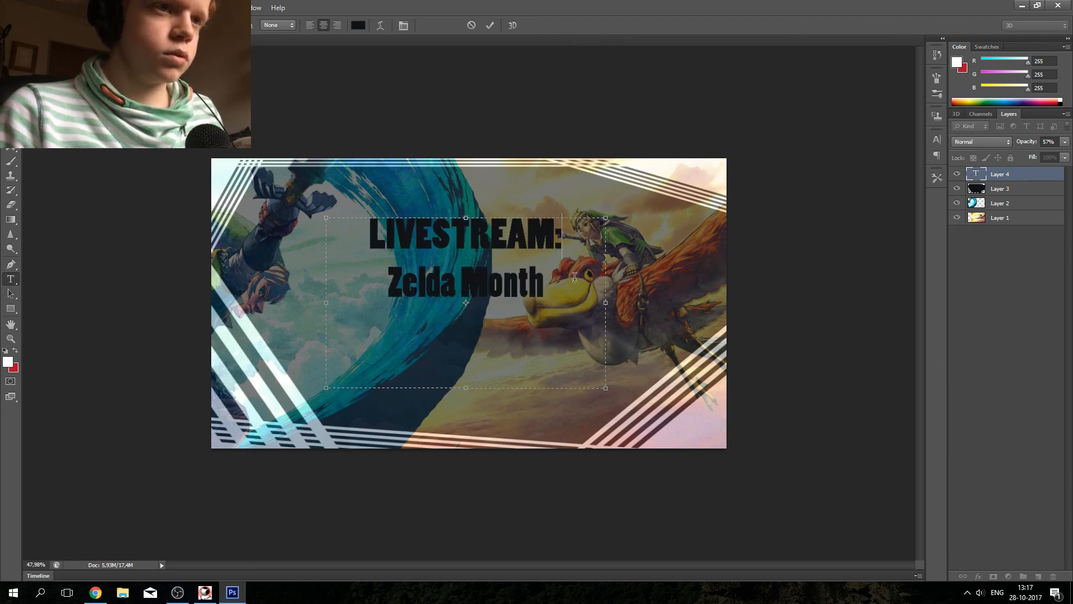
drag(558, 291, 368, 216)
click(559, 290)
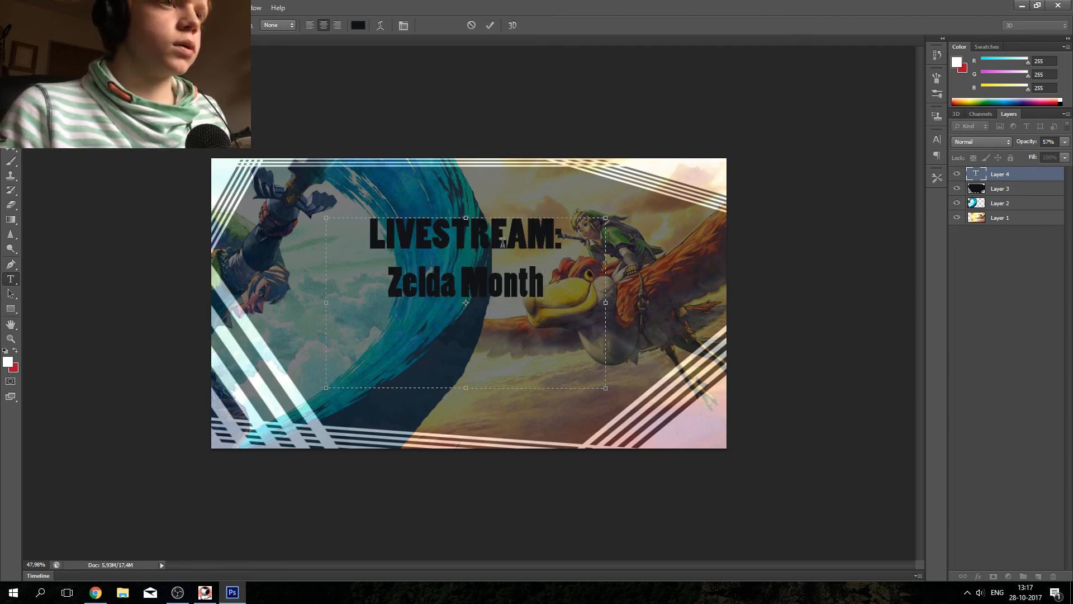
click(1026, 179)
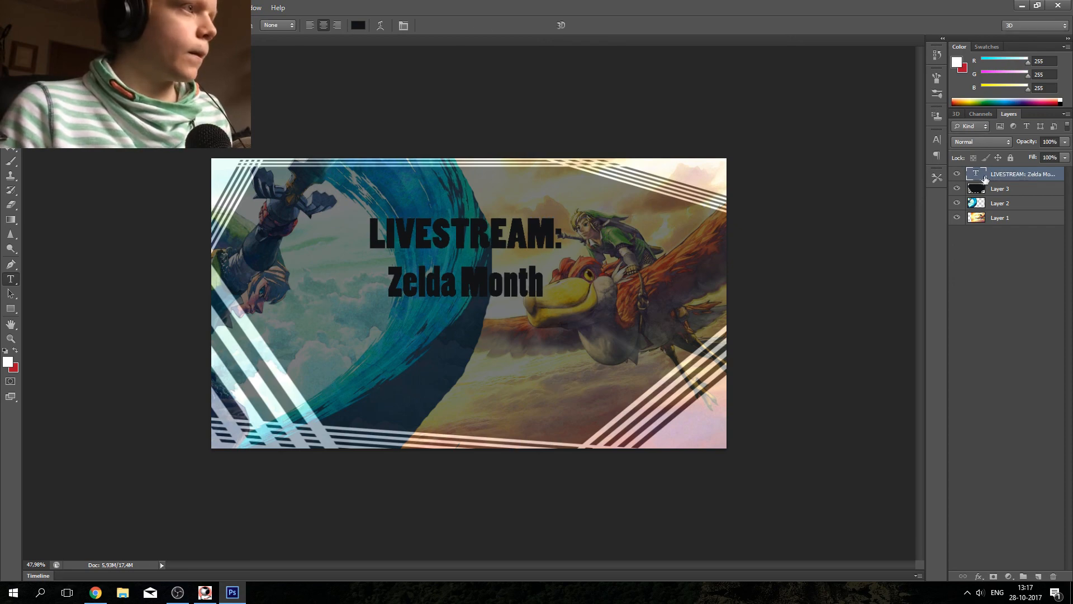
Step: Add an outside stroke in white (ffffff) to the title text layer and make it slightly thicker
right_click(1026, 177)
key(Escape)
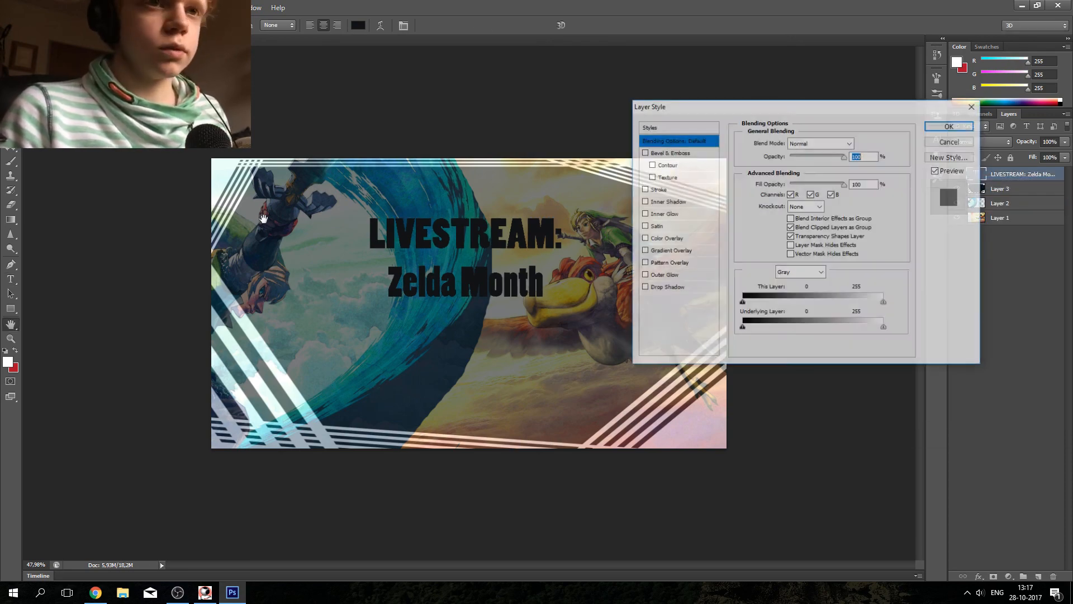
click(656, 190)
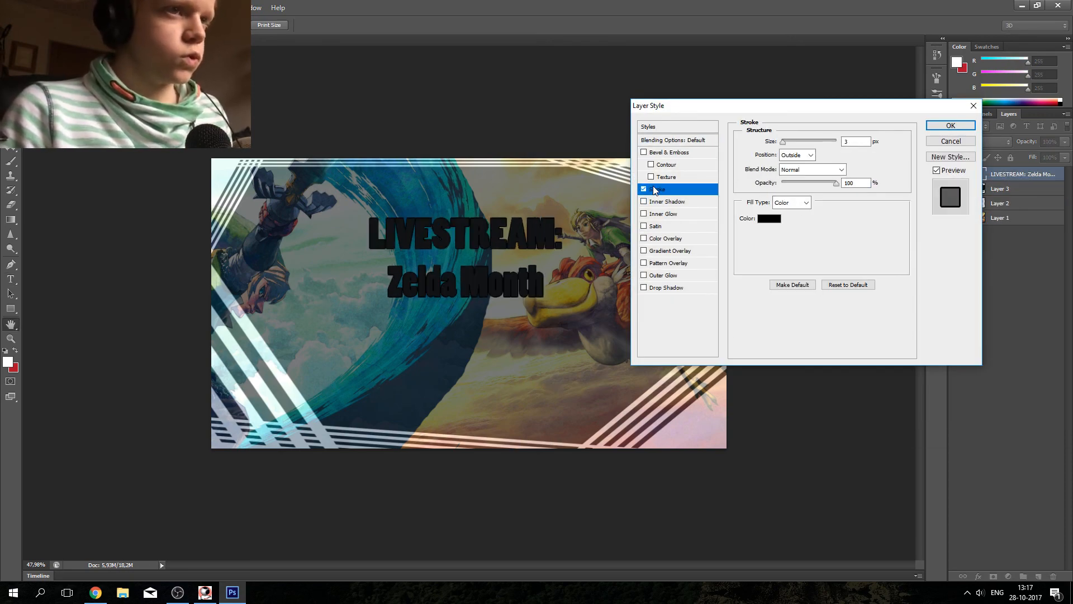
click(769, 219)
drag(548, 191, 410, 18)
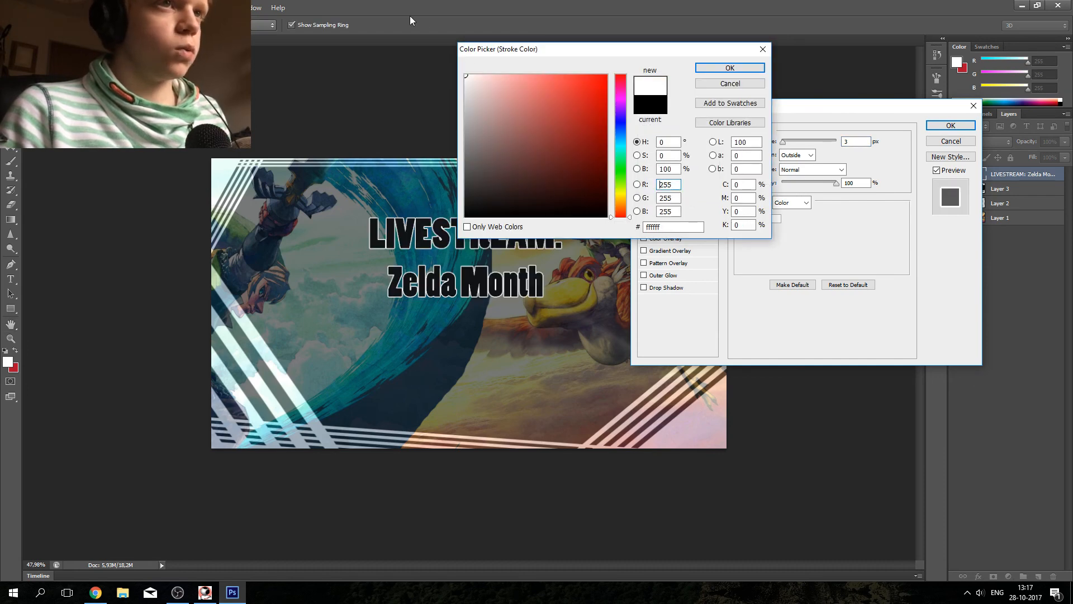
click(726, 68)
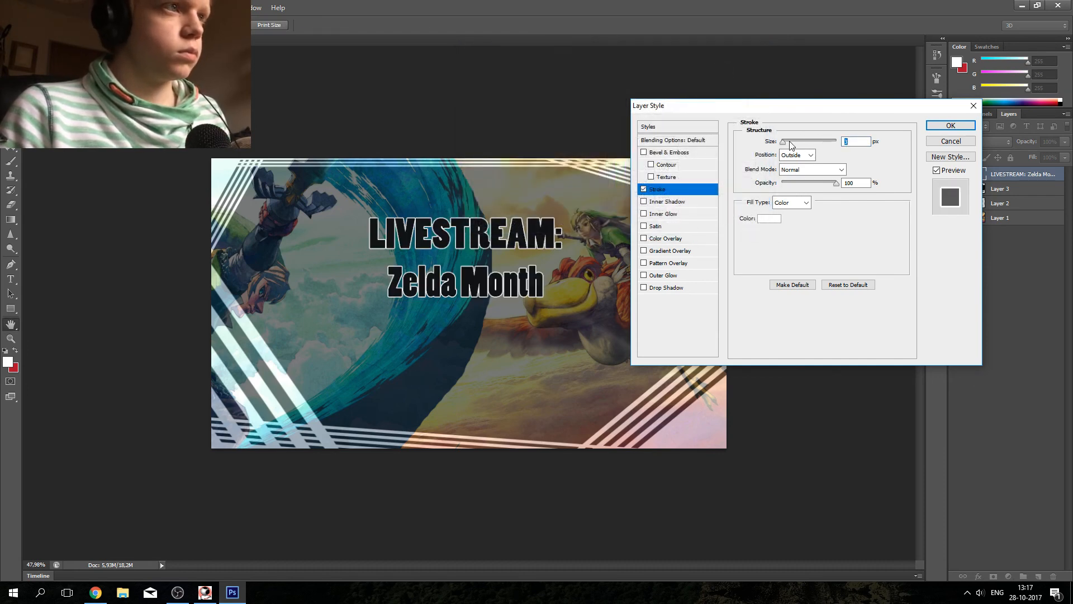
drag(789, 141, 783, 141)
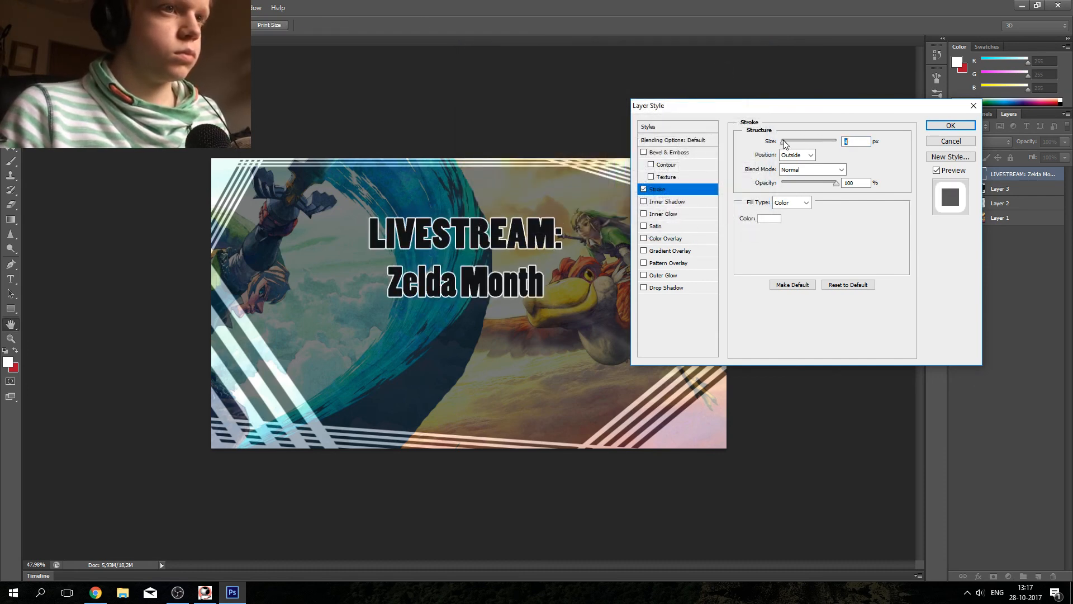
Step: Add a drop shadow to the title text with distance 21 px, spread 46% and size about 40 px
click(643, 288)
click(665, 288)
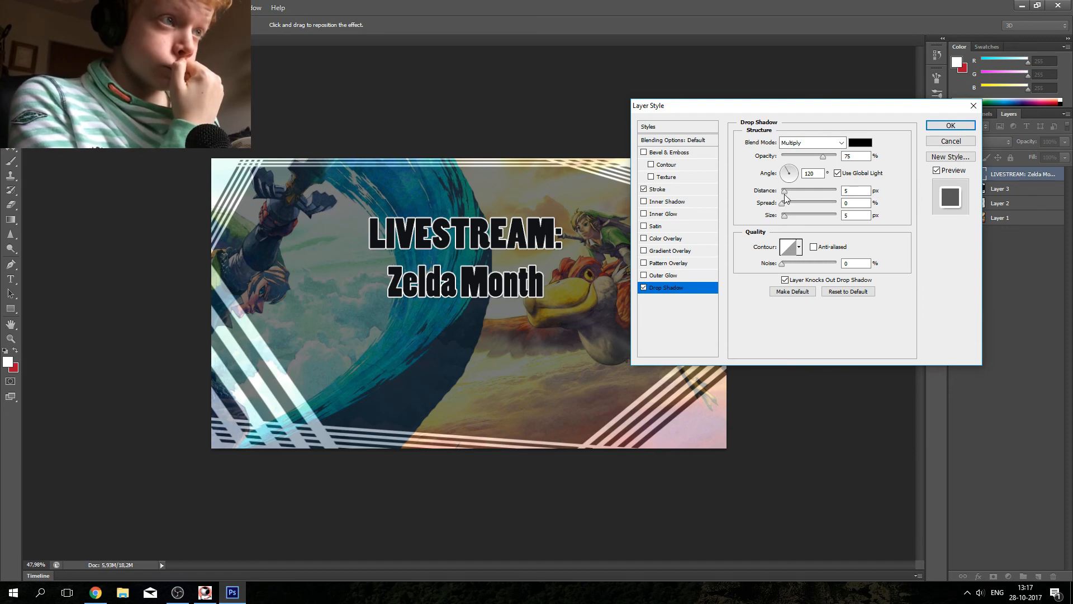
drag(784, 191, 793, 215)
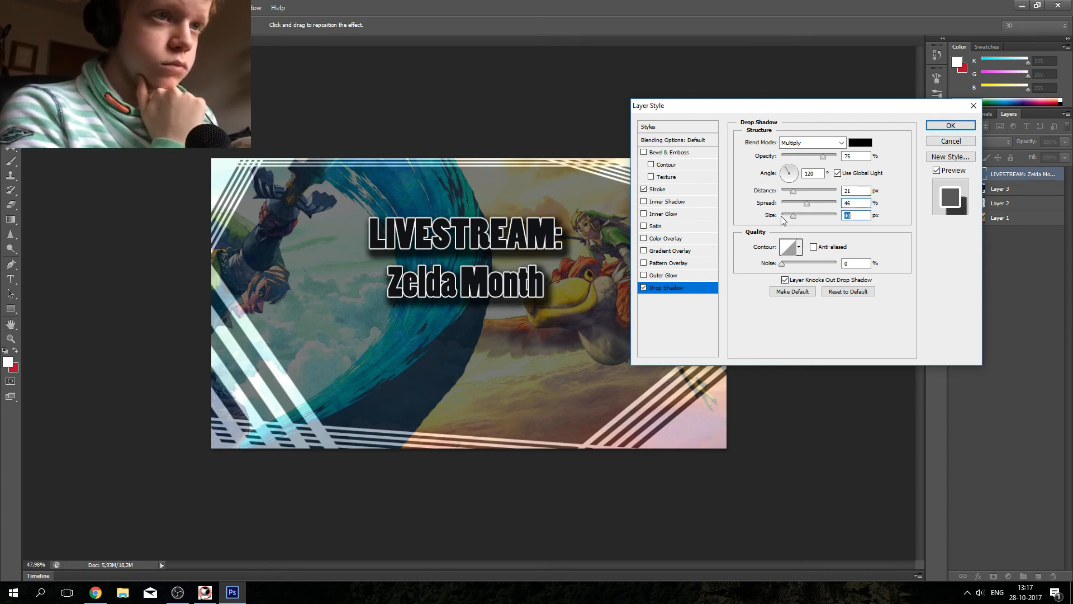
Step: Try the Inner Glow and Satin effects on the title text
click(644, 214)
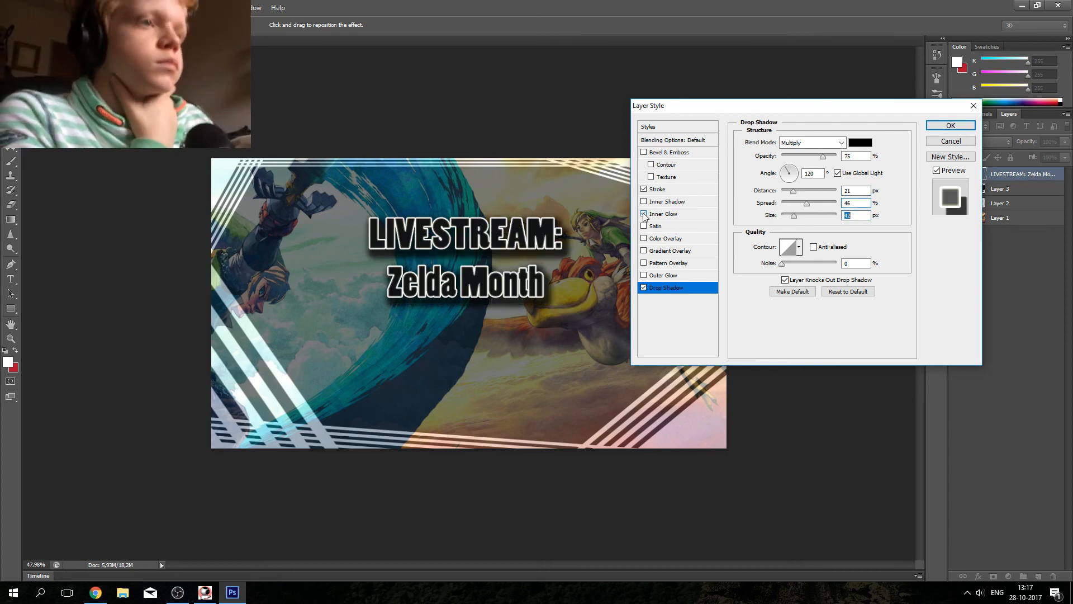
click(644, 215)
click(644, 227)
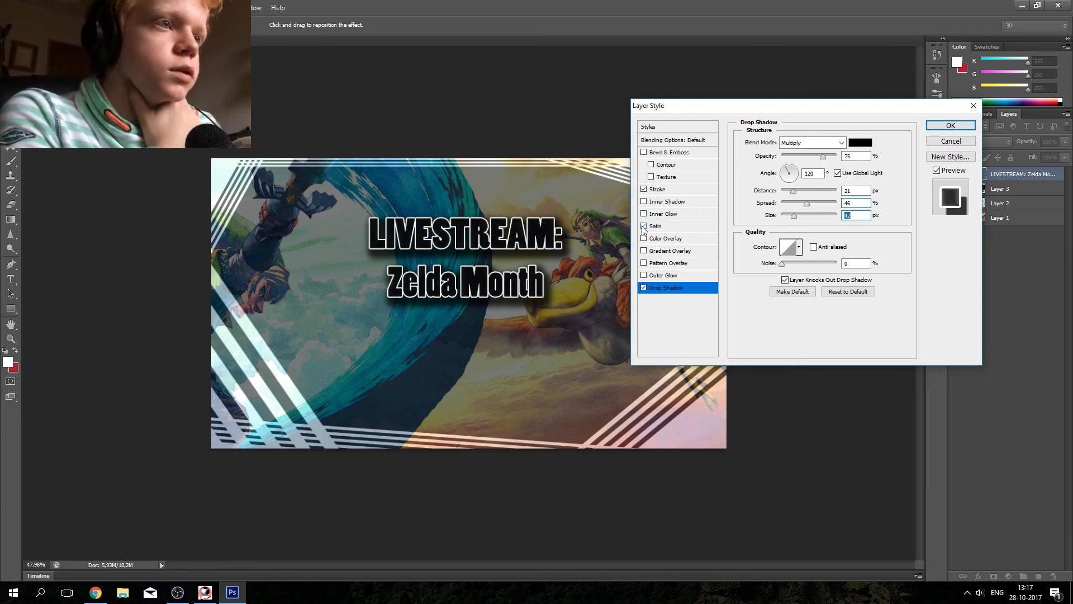
click(644, 227)
click(644, 227)
click(644, 227)
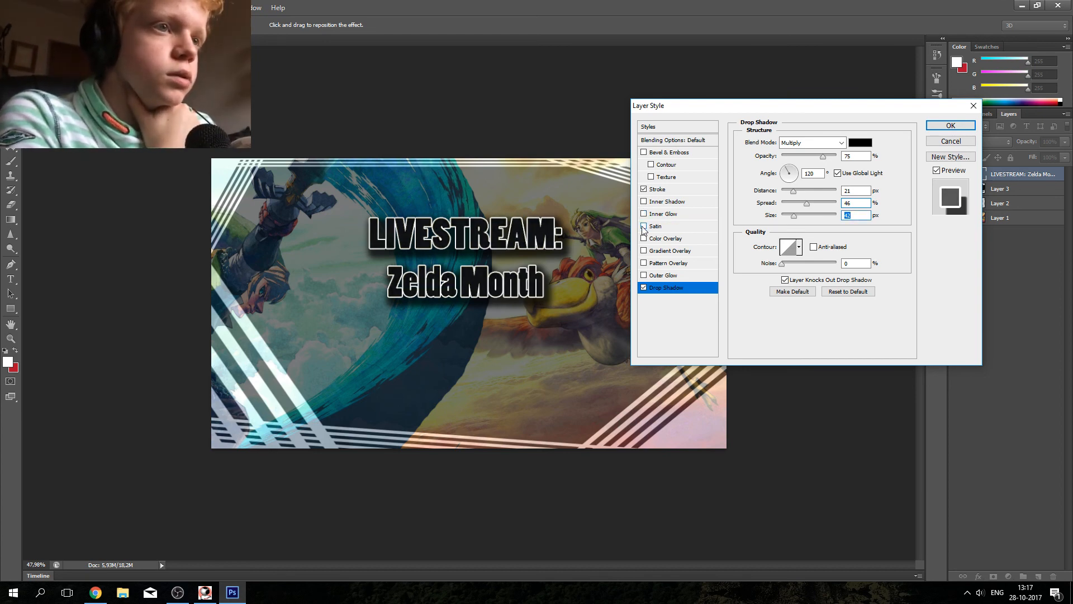
Step: Add a red color overlay in Normal mode to the title text and lower its opacity to about two-thirds
click(644, 239)
click(644, 239)
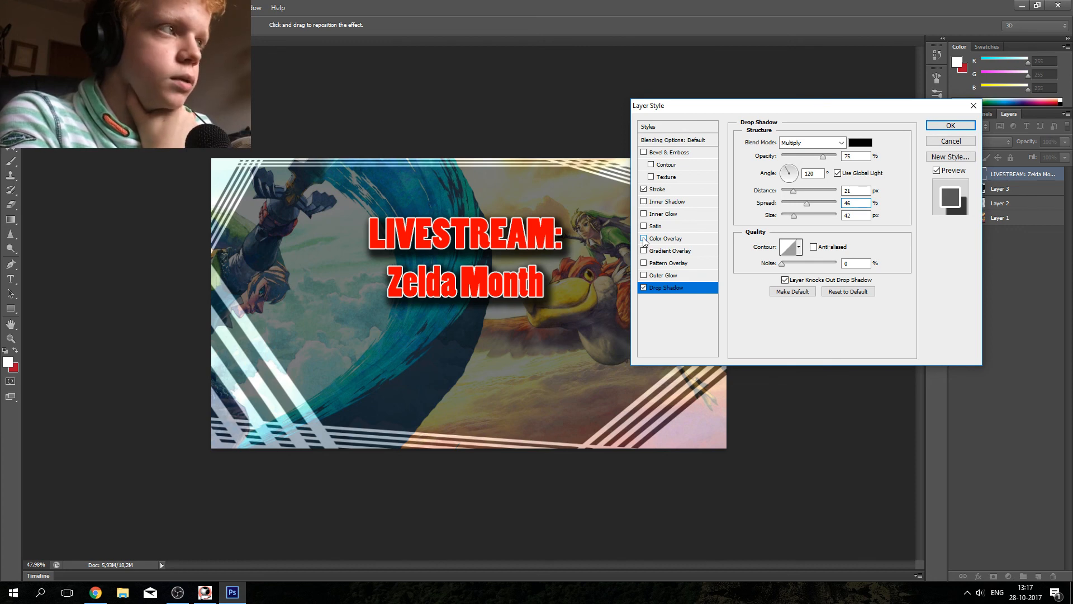
click(644, 239)
click(663, 240)
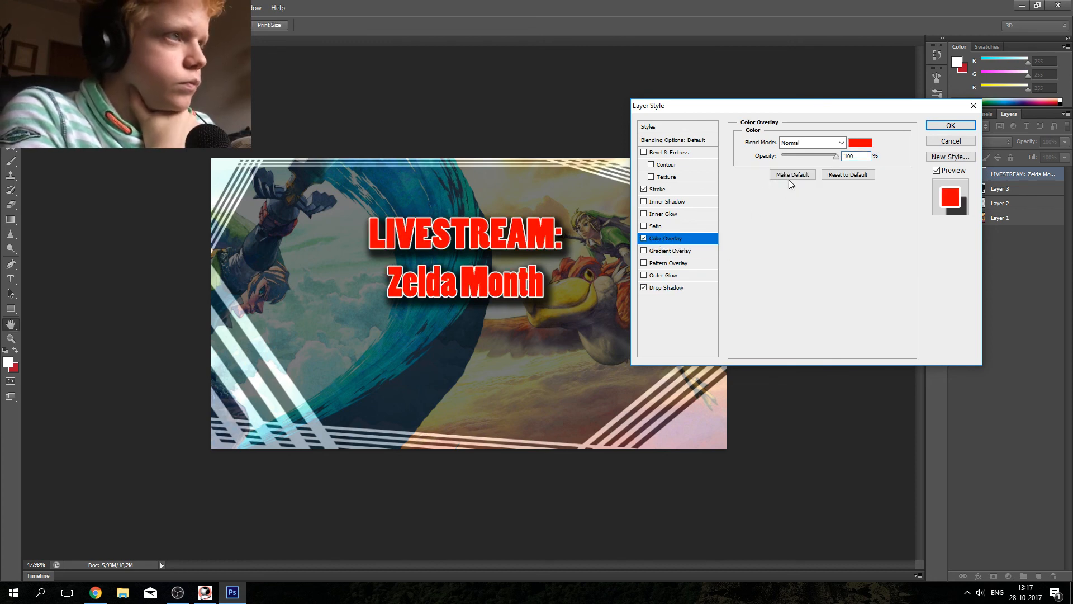
click(804, 156)
mouse_move(805, 157)
mouse_down()
mouse_move(796, 159)
mouse_move(817, 156)
mouse_up()
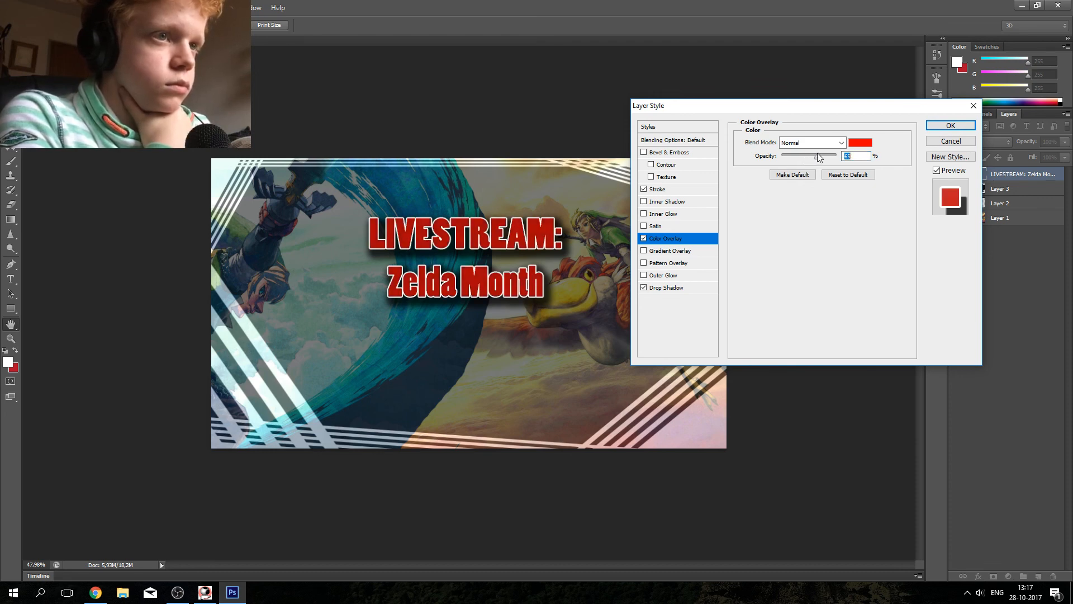
Step: Add an outer glow to the title text and set the glow color to bright yellow (f4f42d)
click(657, 276)
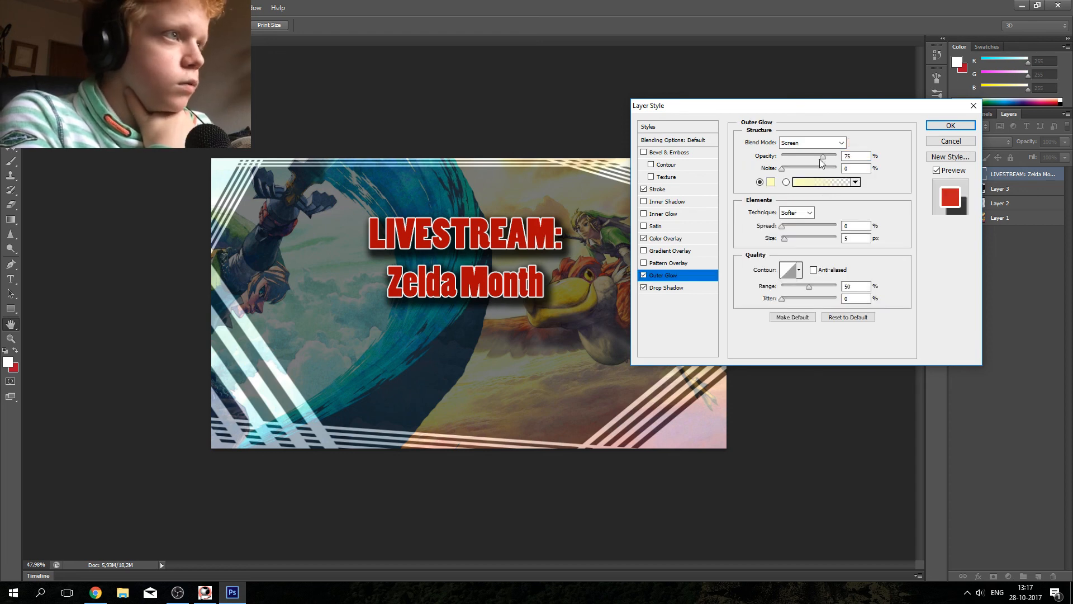
click(770, 181)
click(541, 97)
drag(541, 98, 578, 79)
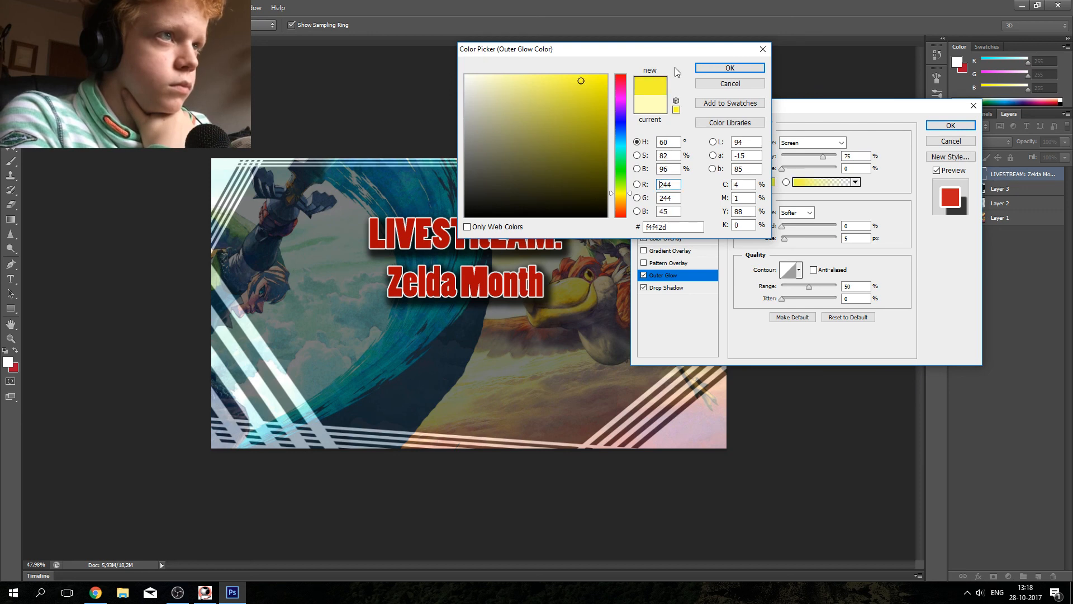
click(730, 67)
key(Tab)
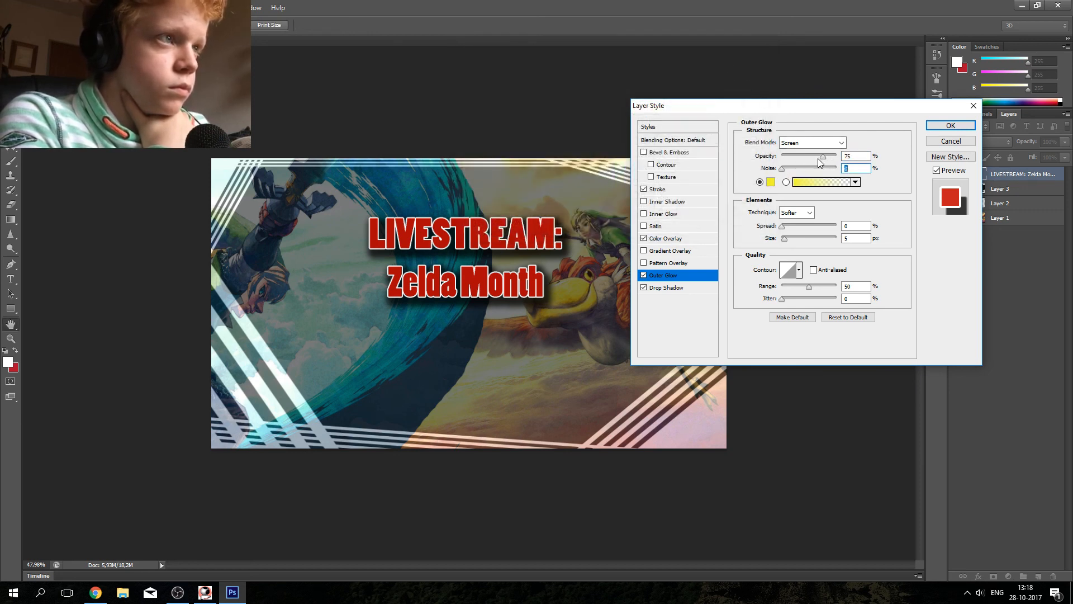
Step: Set the outer glow to about 30% opacity, 53% spread and 21 px size, and apply the layer style
drag(823, 156, 836, 157)
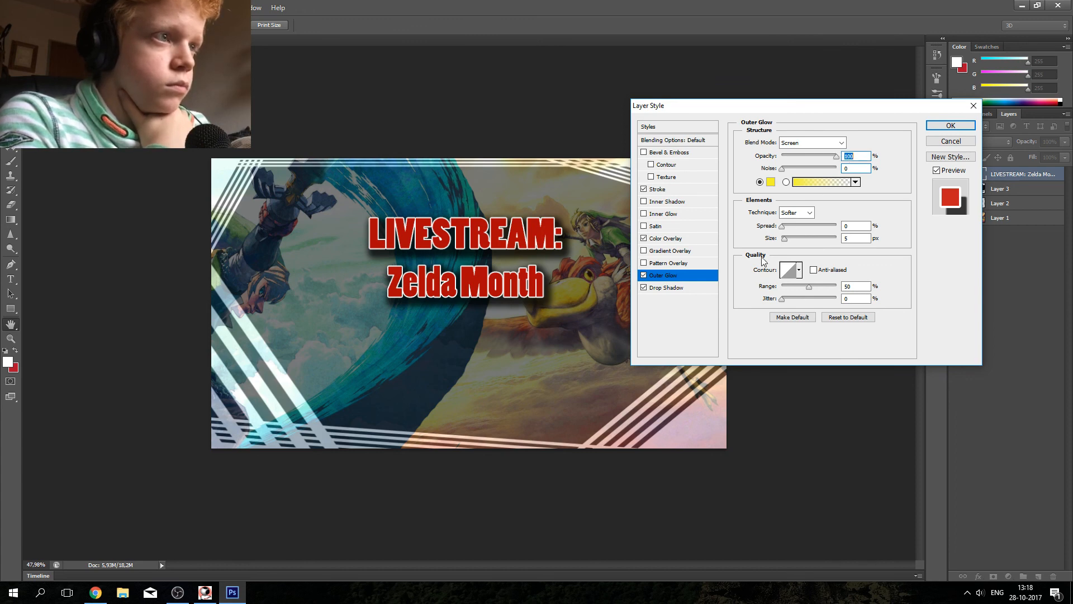
drag(781, 227, 811, 225)
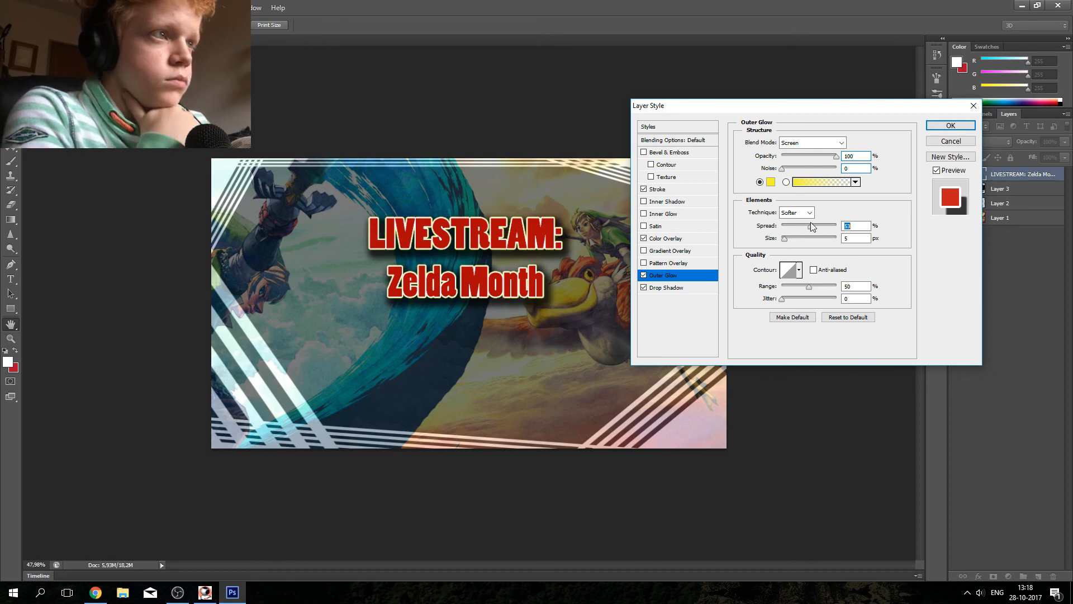
drag(836, 156, 827, 157)
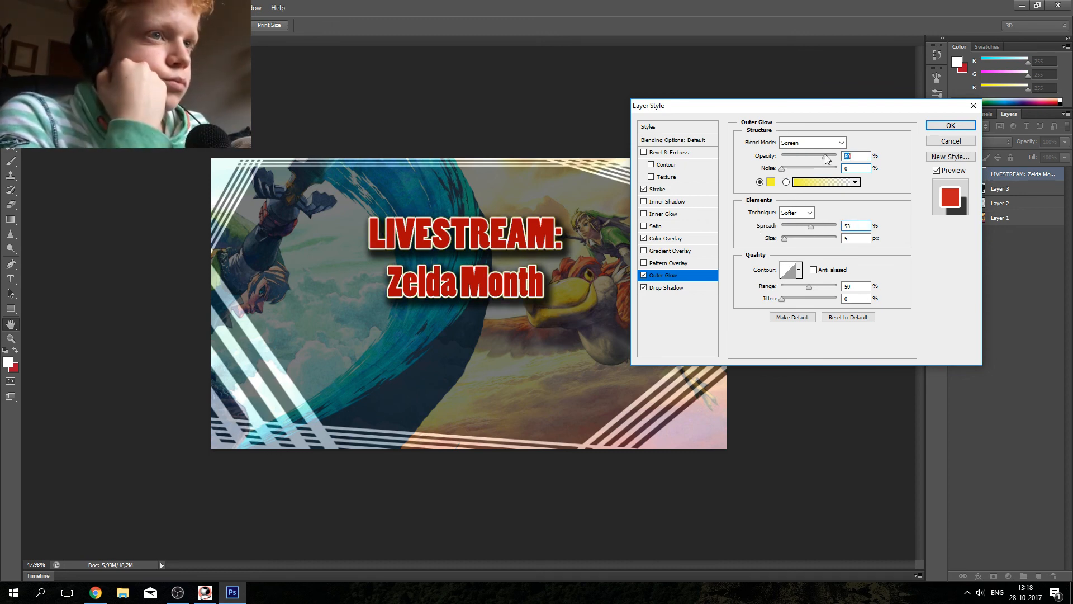
drag(801, 237, 791, 238)
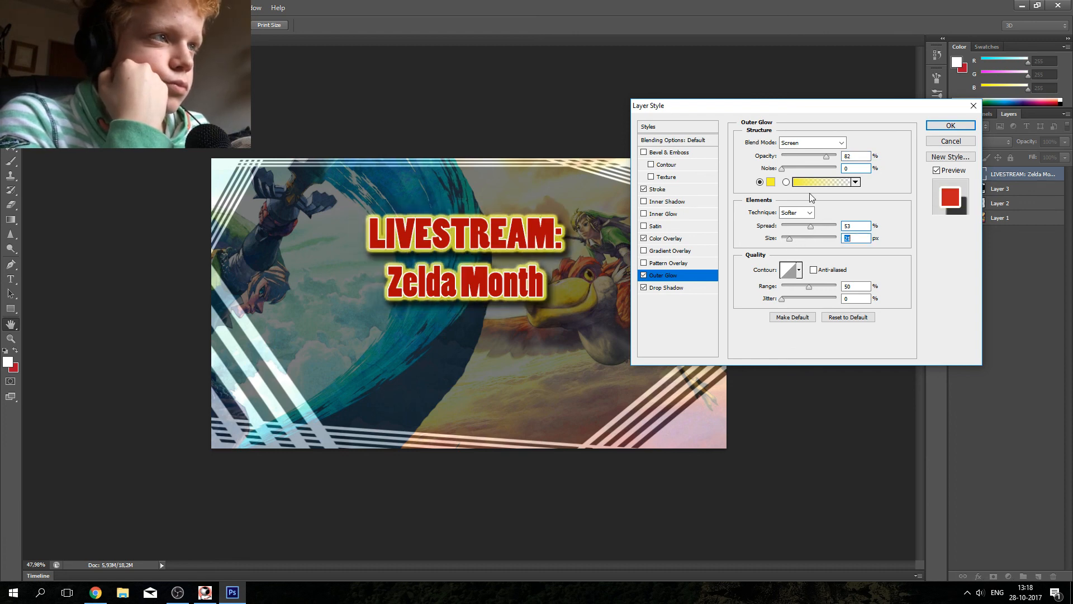
click(800, 159)
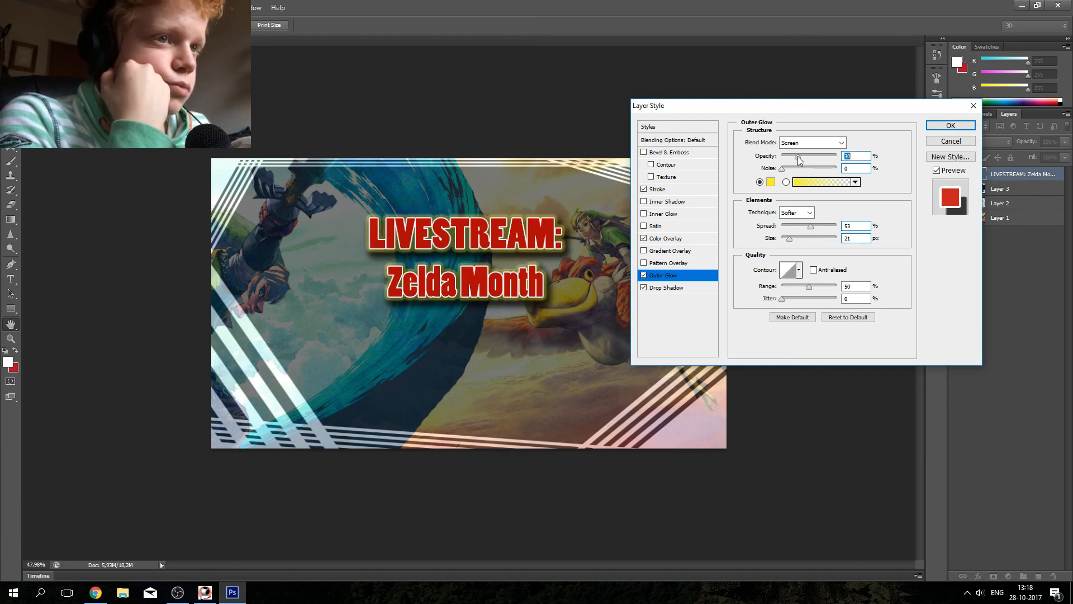
click(950, 125)
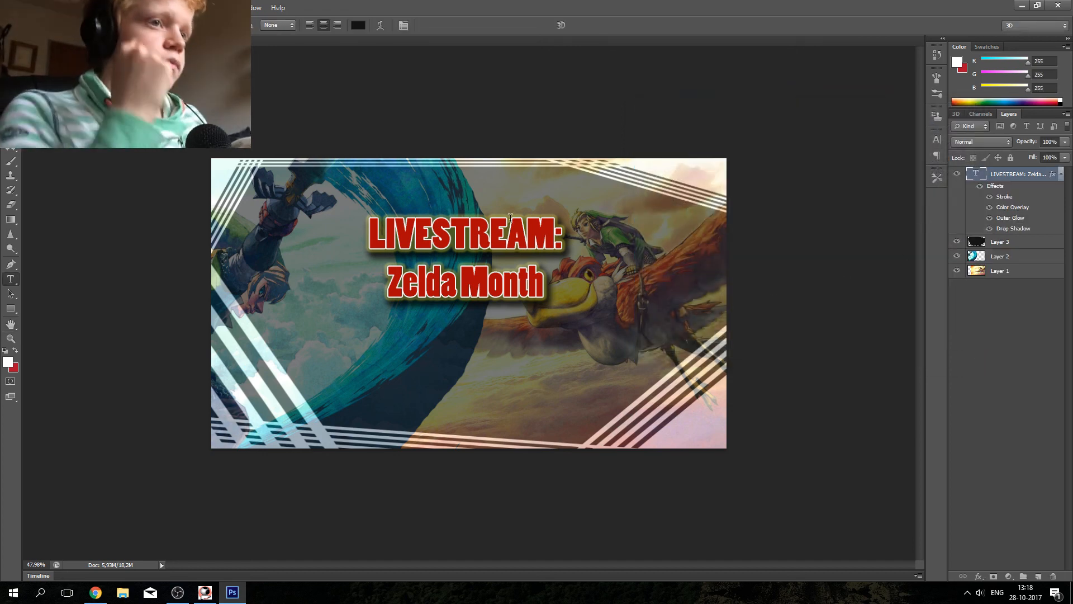
Step: Move the "LIVESTREAM: Zelda Month" title down to the centre of the image
key(v)
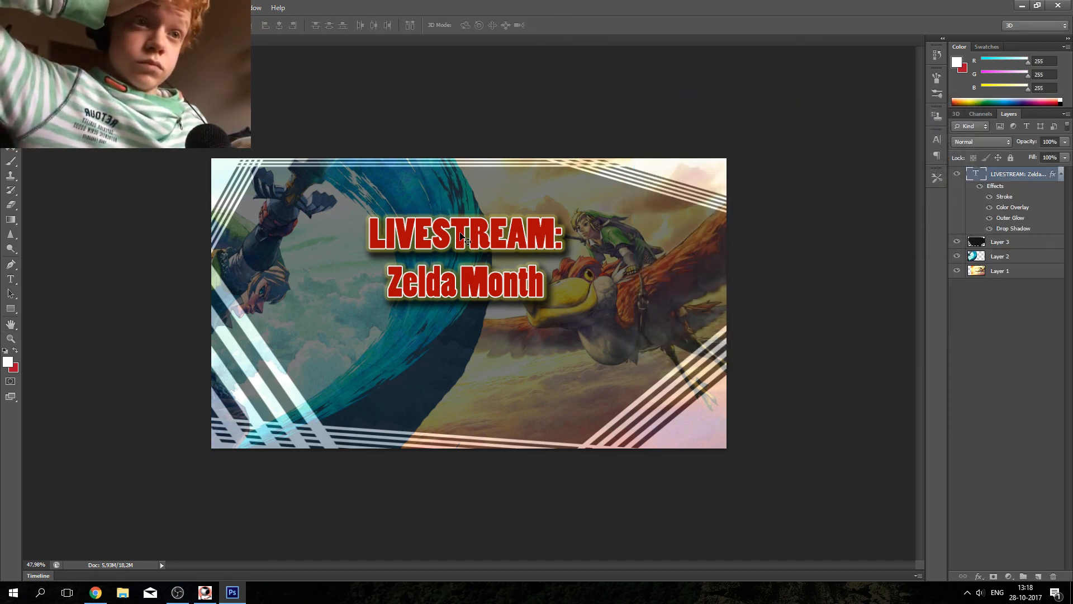
drag(460, 235, 463, 265)
click(540, 374)
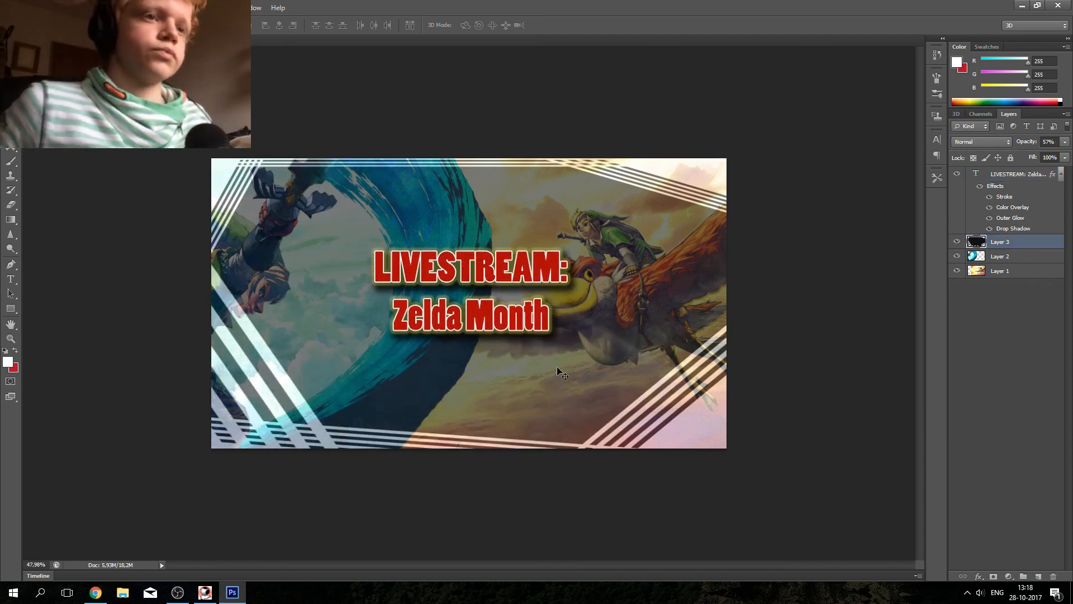
scroll(656, 355, down, 3)
scroll(659, 354, up, 4)
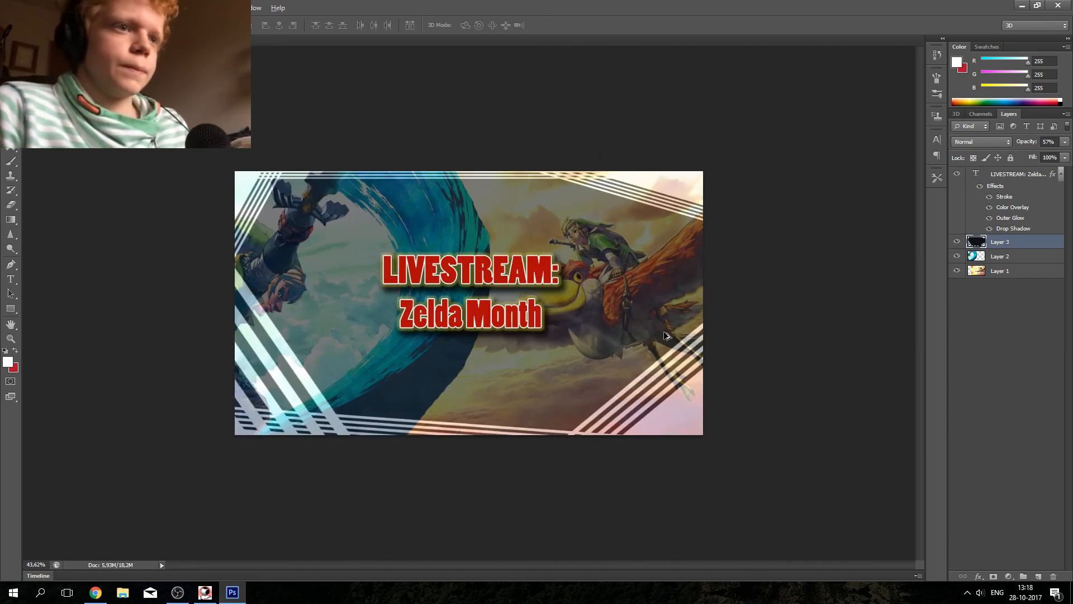
scroll(666, 335, up, 1)
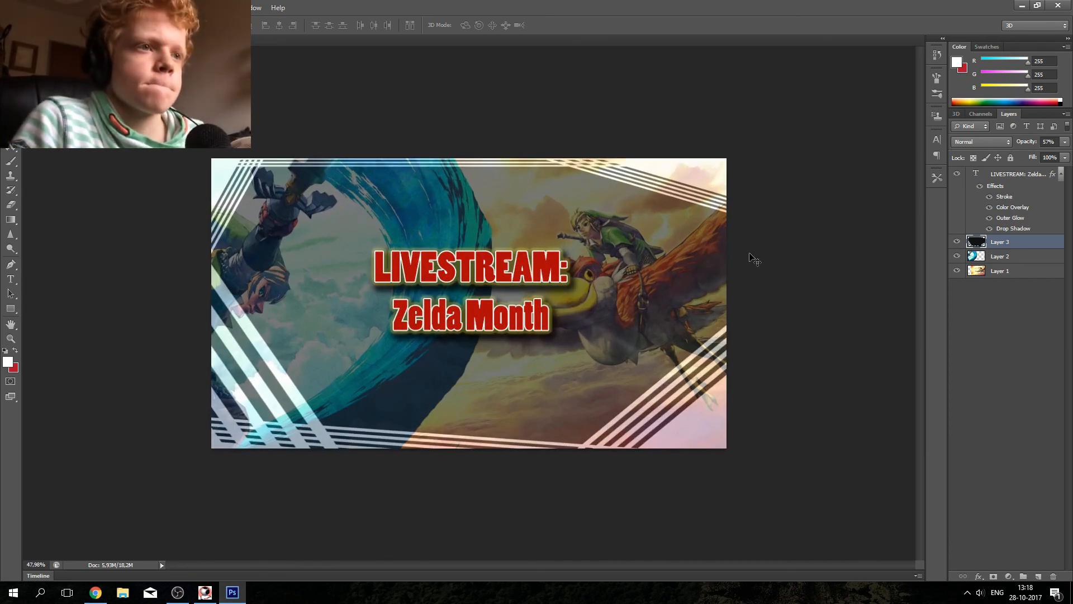
mouse_move(470, 267)
mouse_down()
mouse_move(478, 260)
mouse_move(466, 243)
mouse_move(460, 265)
mouse_up()
click(565, 306)
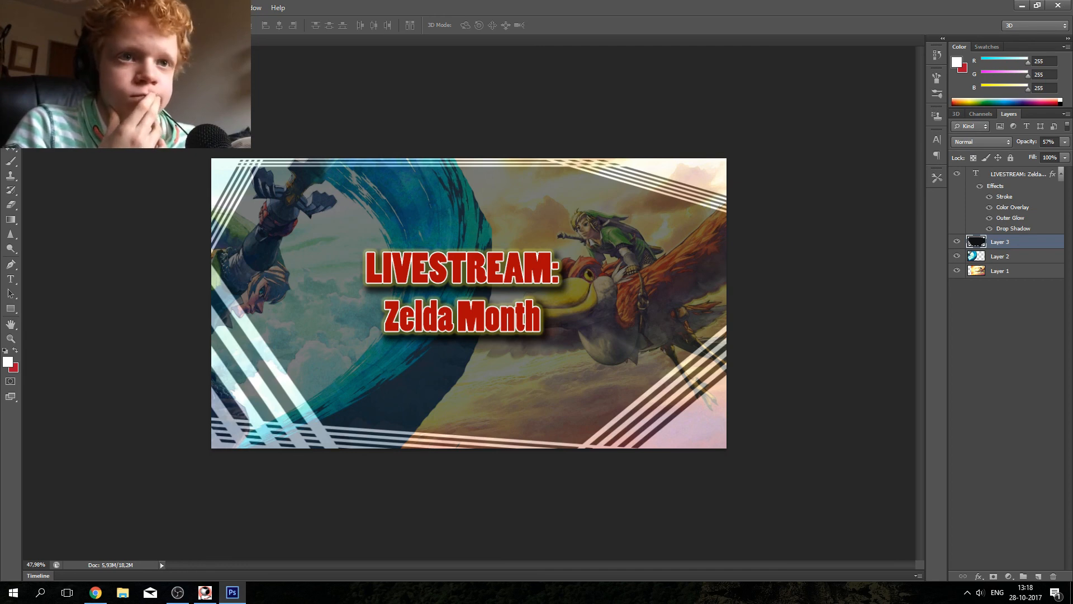
Step: Save a JPEG copy of the image as Zelda Stream.jpg in the afbeeldingen folder with maximum quality 12
click(29, 7)
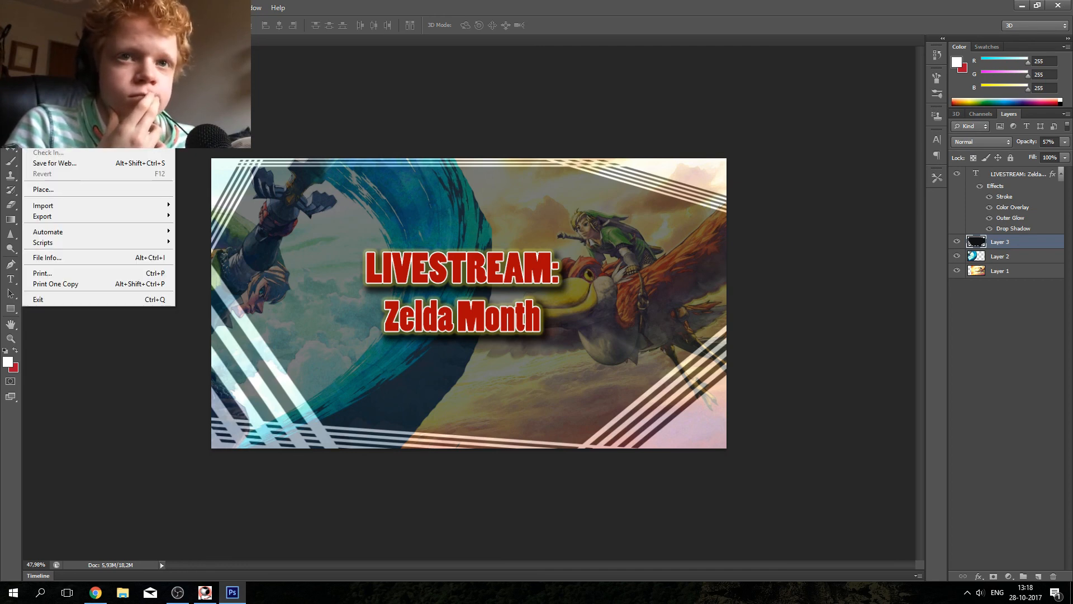
mouse_move(92, 218)
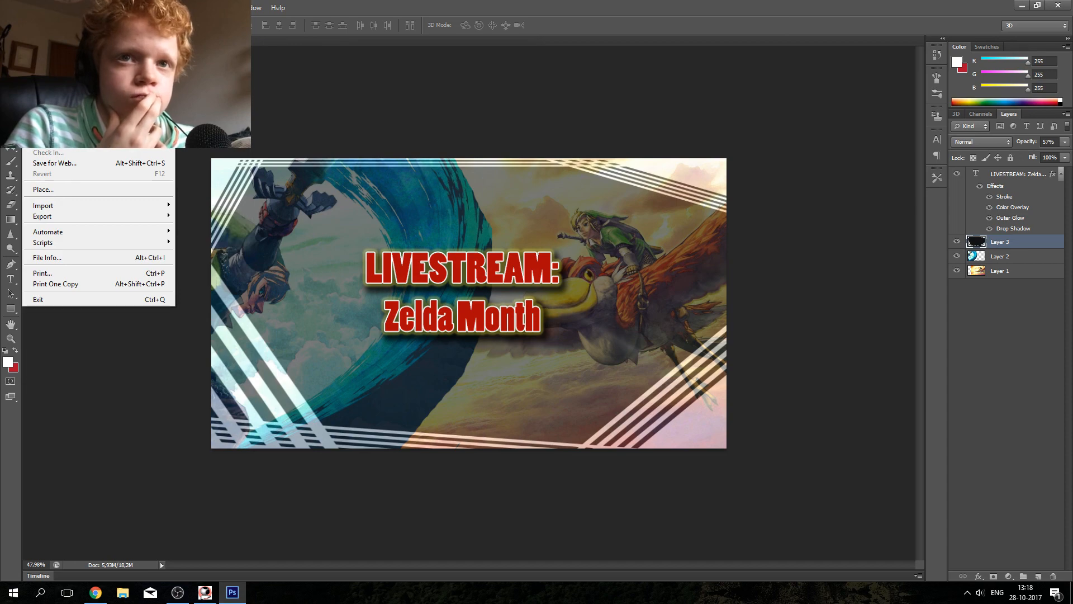
click(79, 143)
click(494, 321)
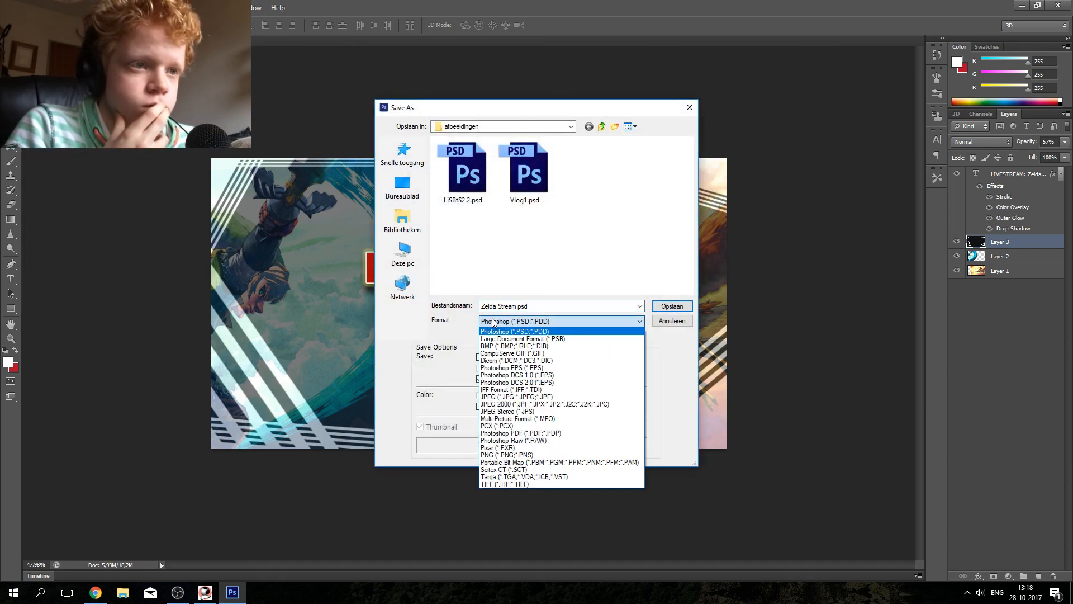
click(548, 397)
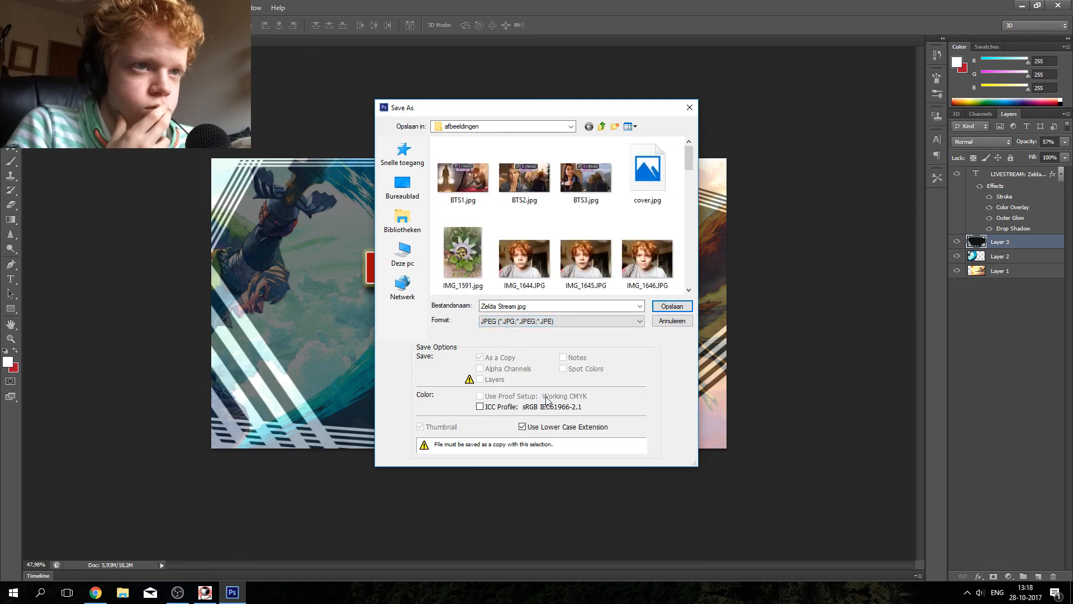
click(690, 307)
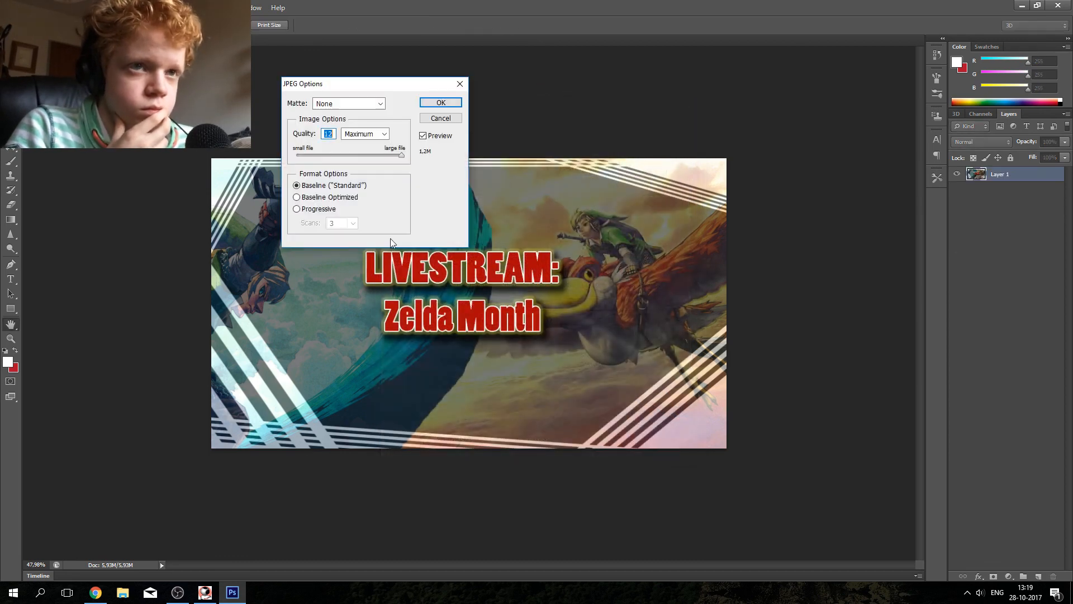
click(441, 103)
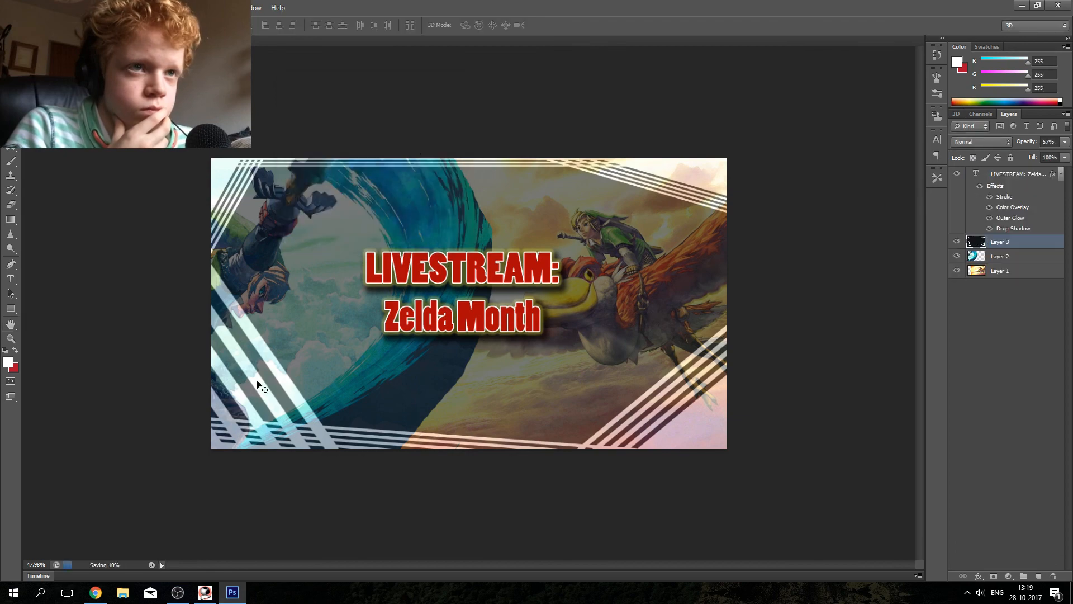
Step: Switch to the YouTube live streaming dashboard in Chrome, show its stream options and maximize the window
click(95, 592)
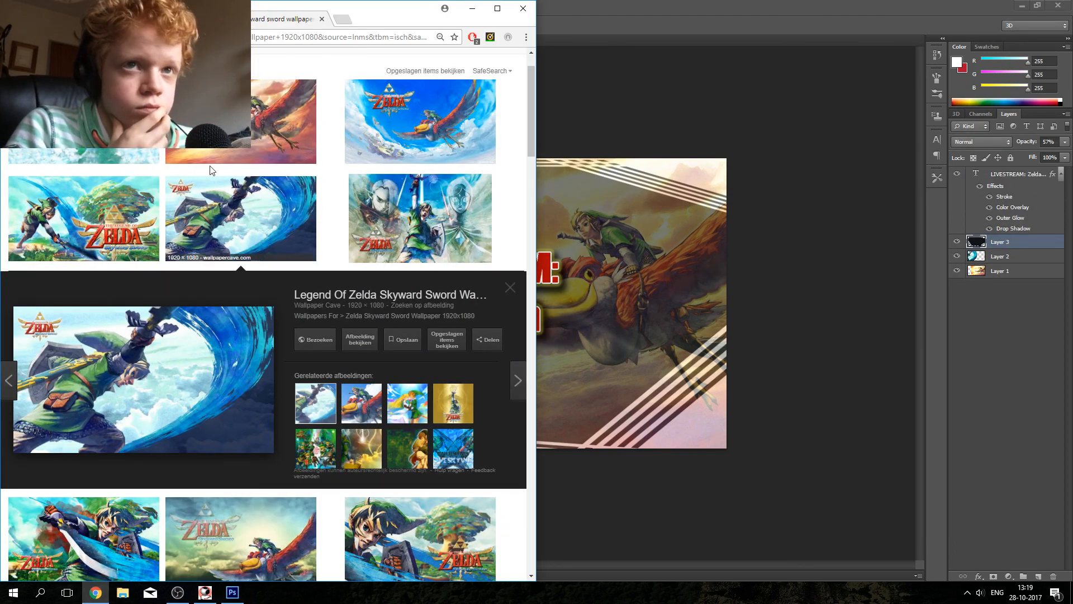
click(154, 19)
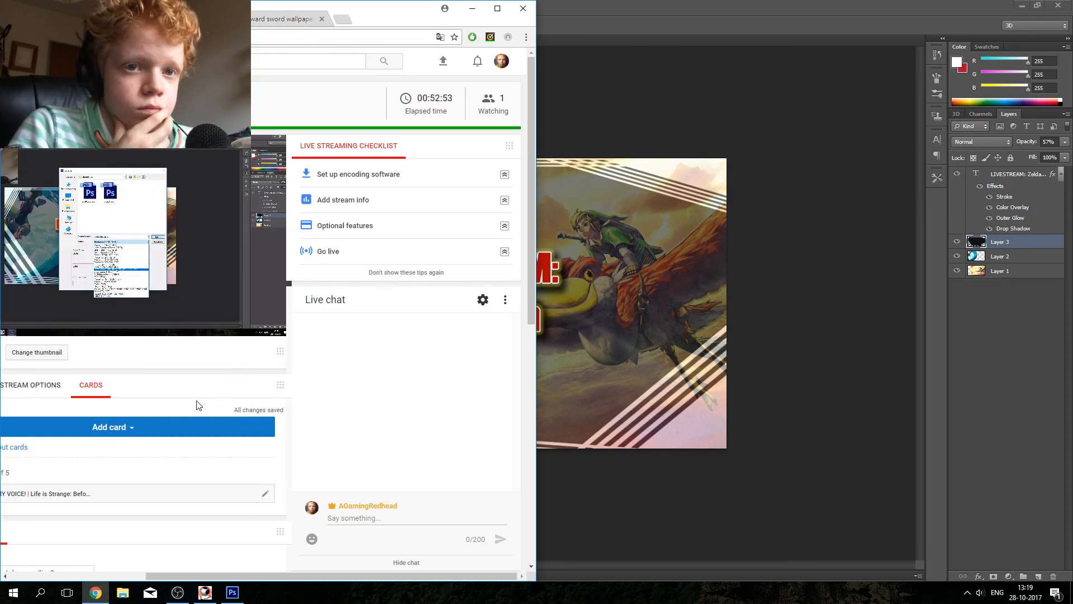
click(25, 388)
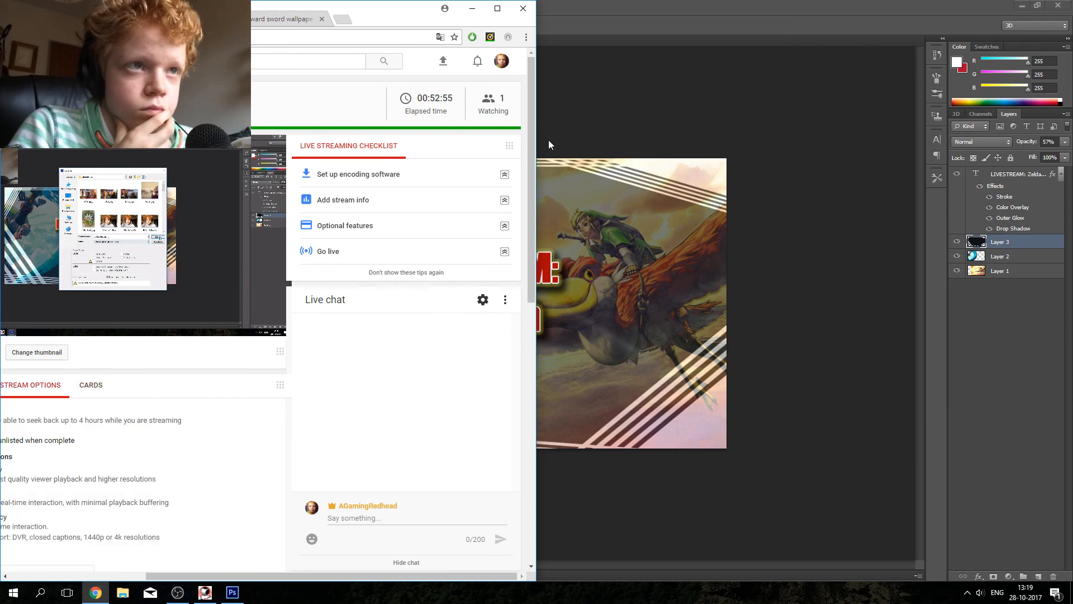
click(498, 9)
scroll(336, 480, down, 5)
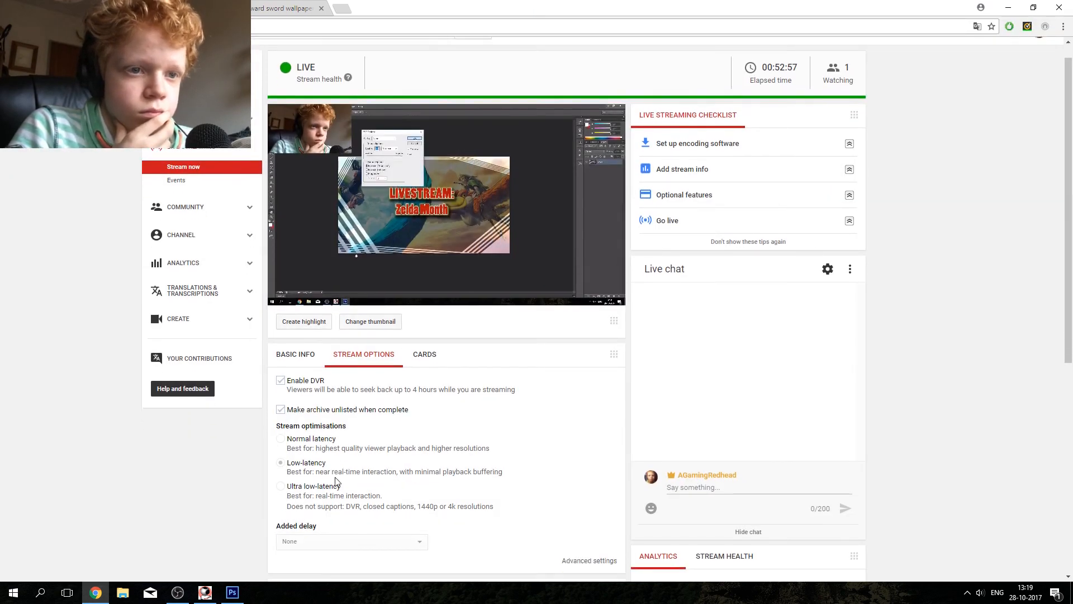
scroll(335, 481, up, 5)
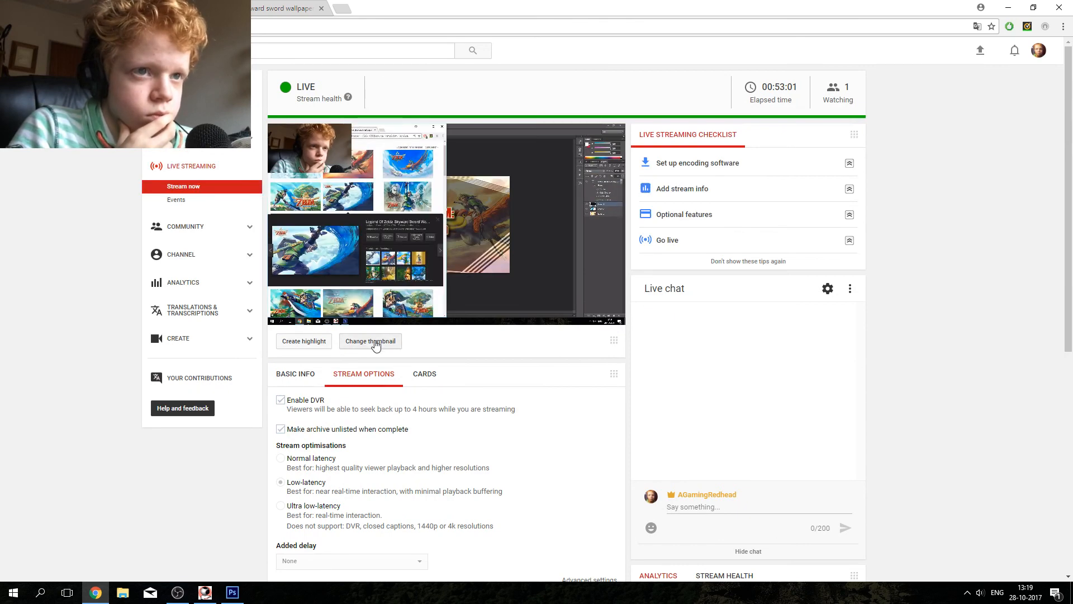
Step: Change the live stream's thumbnail to Zelda Stream.jpg from the afbeeldingen folder
click(371, 341)
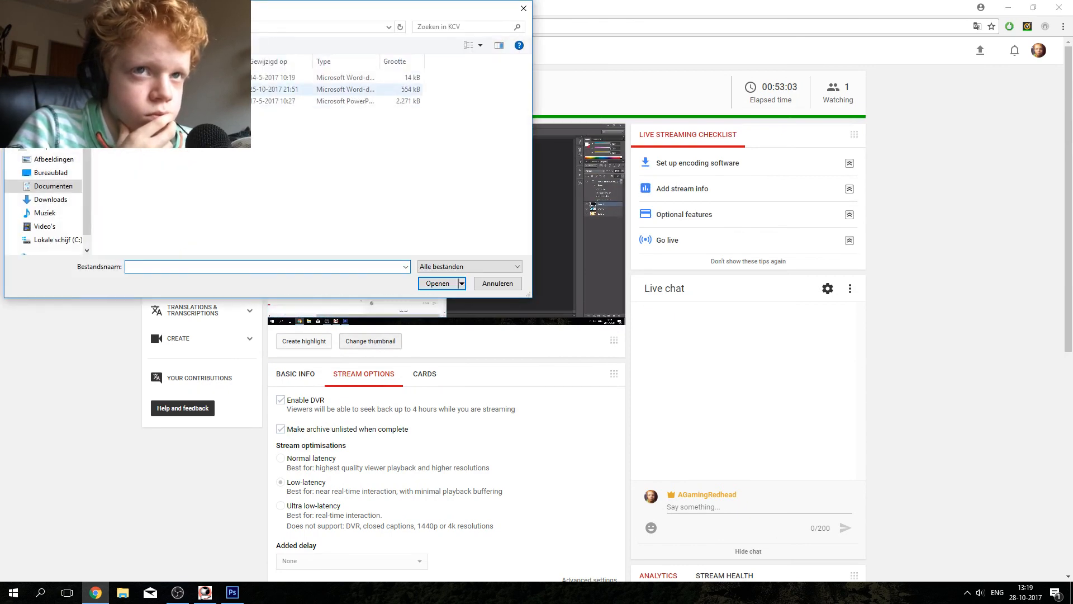
scroll(52, 171, up, 5)
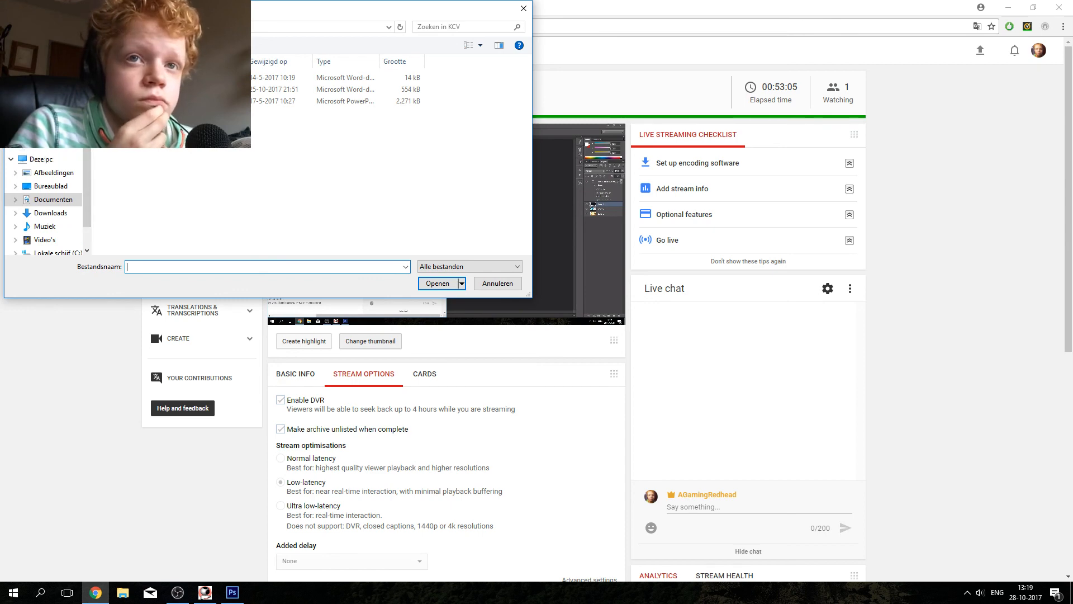
click(54, 151)
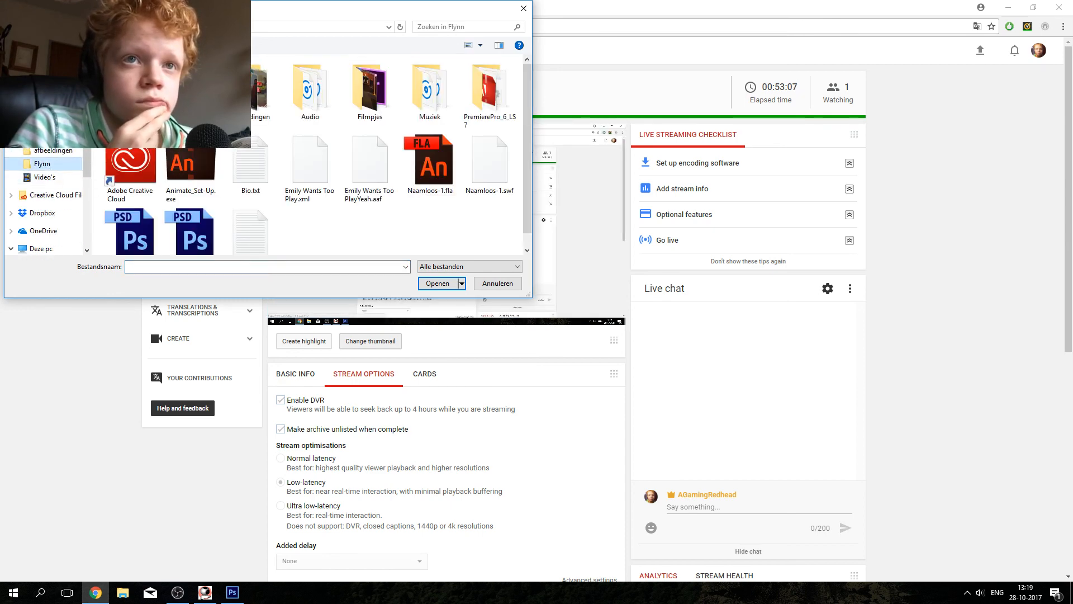
click(262, 86)
scroll(313, 157, down, 10)
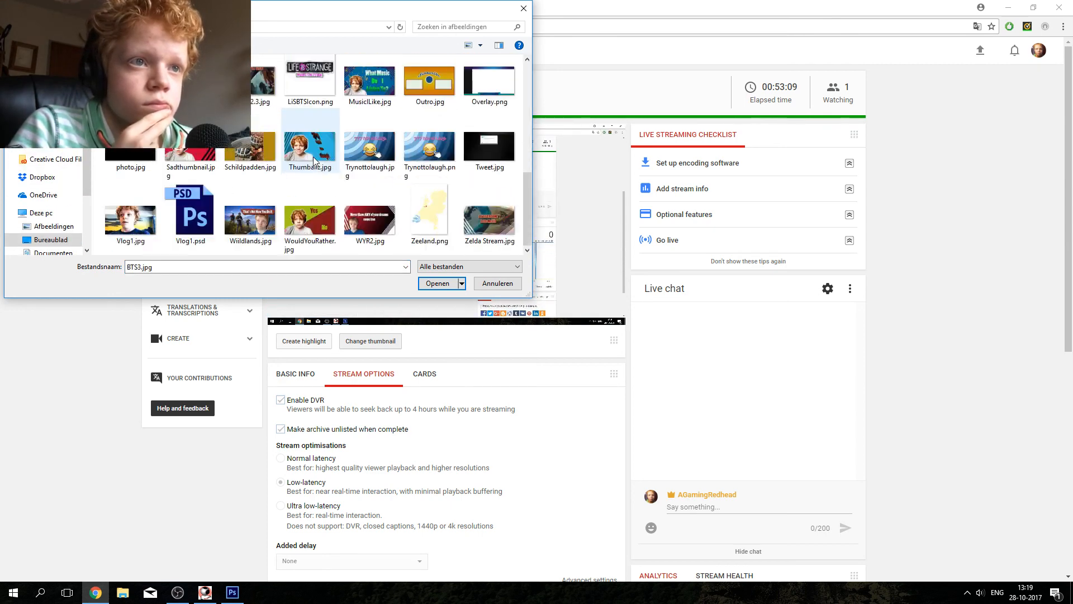
click(515, 217)
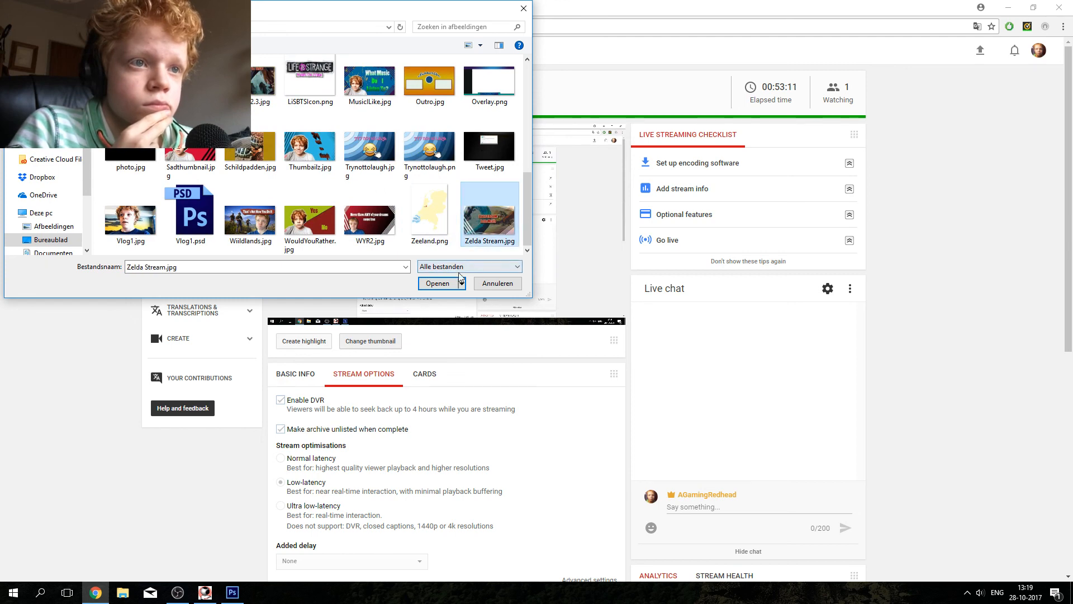
click(438, 283)
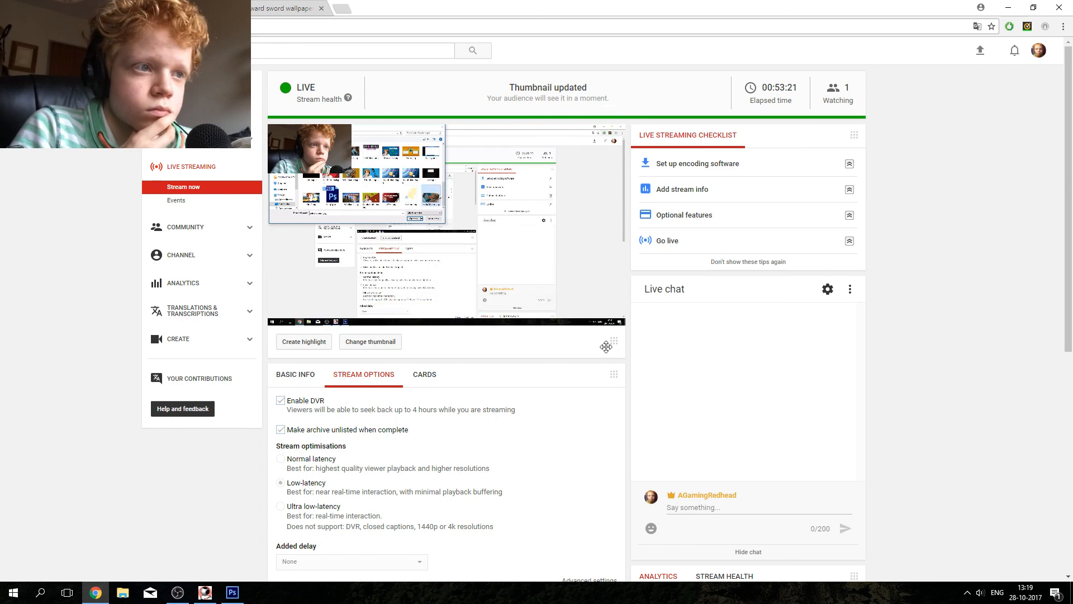
drag(613, 341, 617, 339)
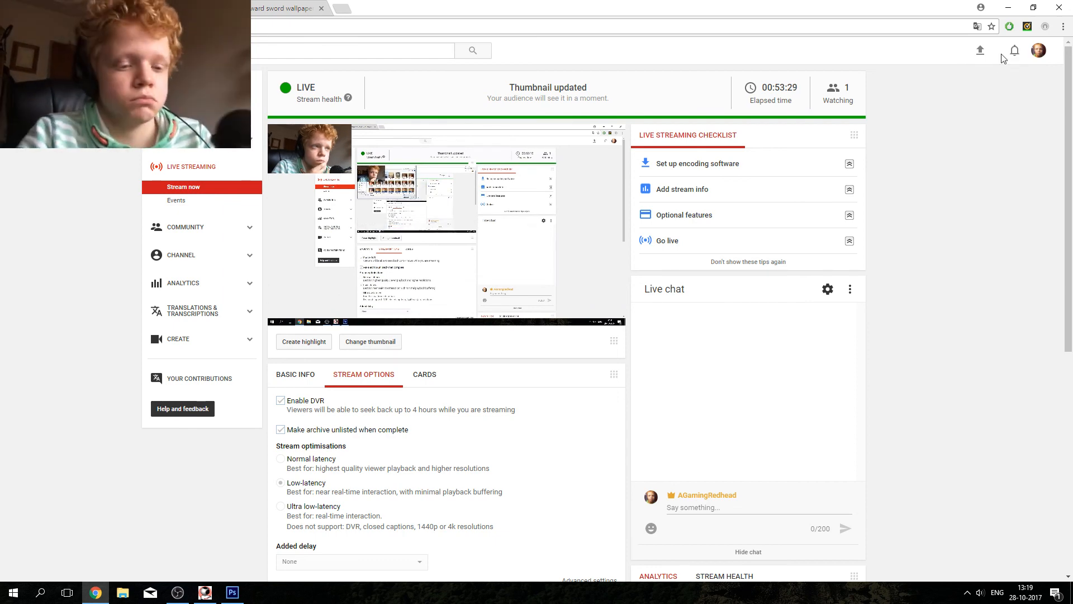
Step: Pause the Relaxing Jazz Music video and check the stream preview on the live dashboard in full screen
mouse_move(310, 316)
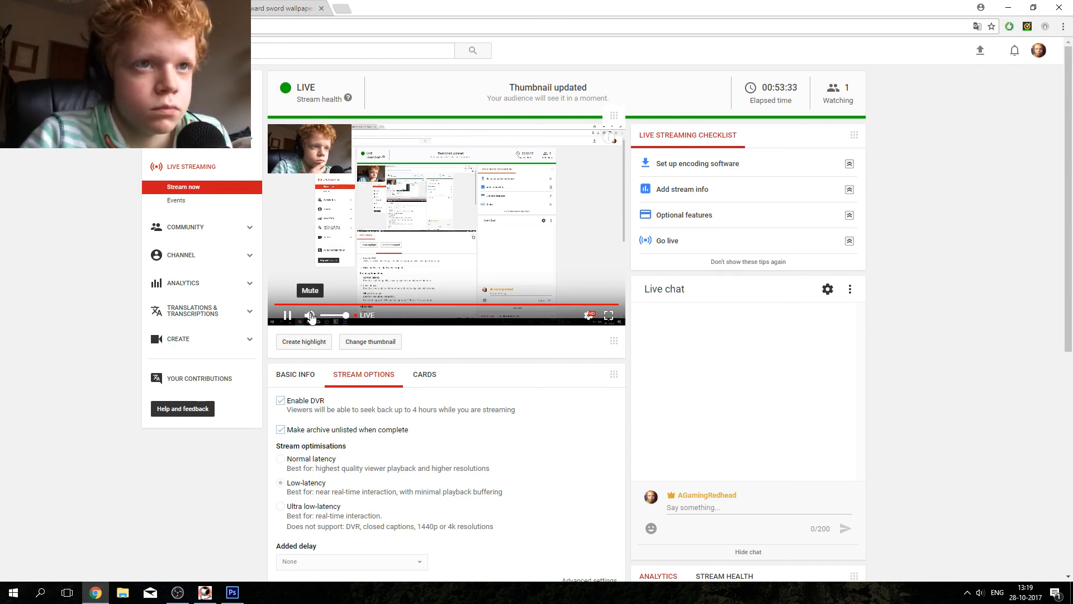
click(165, 8)
click(288, 218)
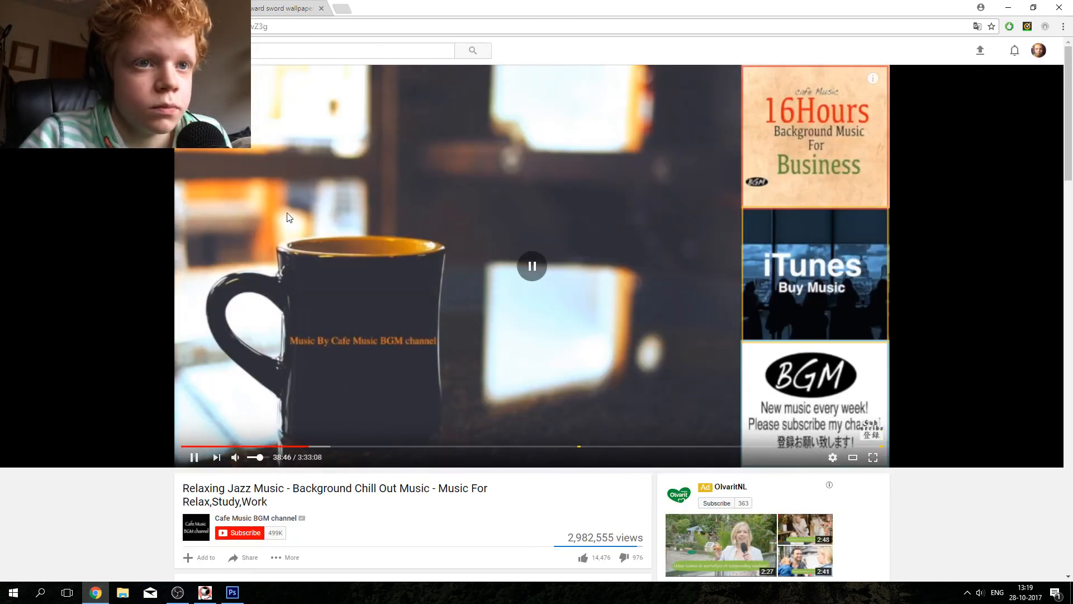
click(56, 8)
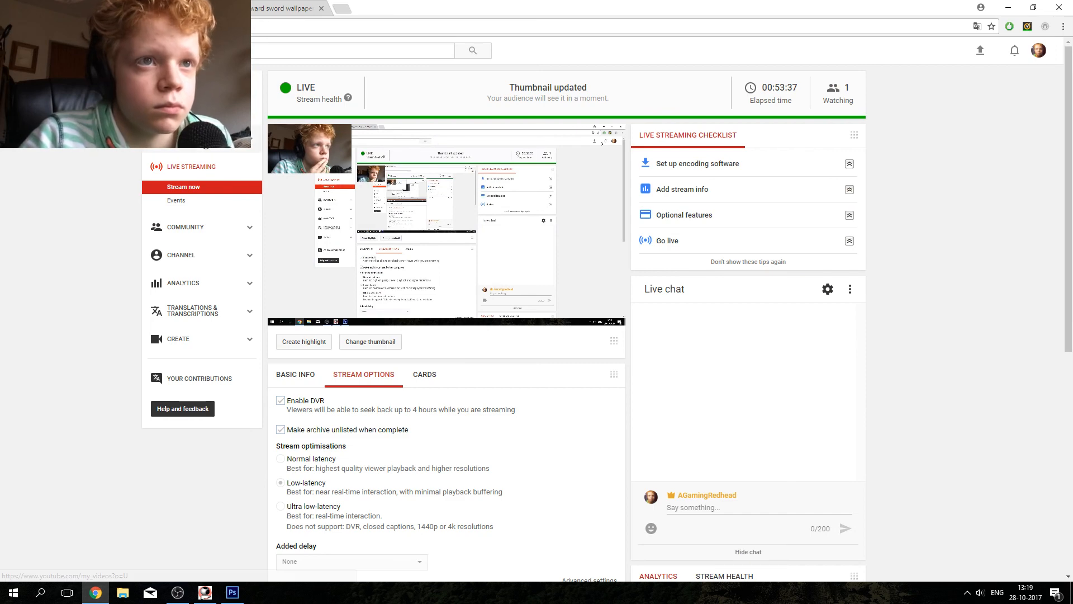
click(607, 318)
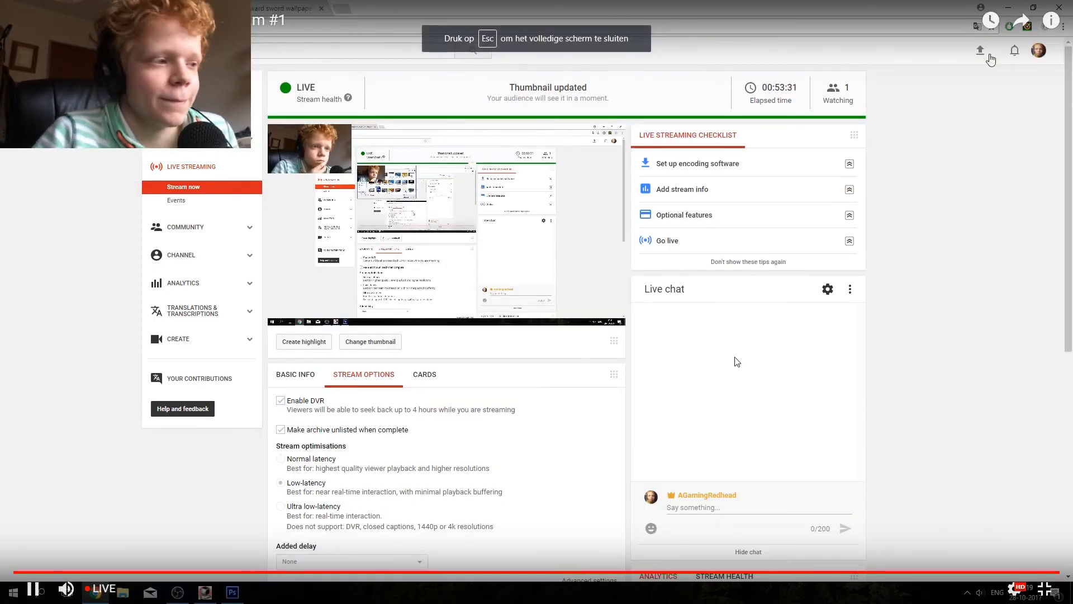
click(1045, 587)
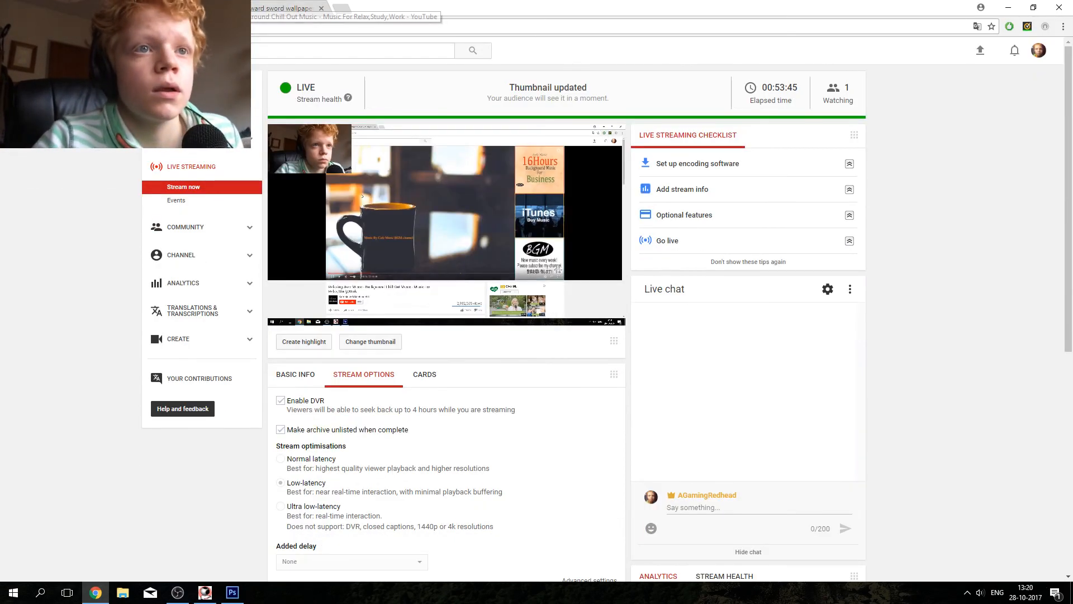
Step: Rewind the Relaxing Jazz Music video to 36:51, resume it, and check the live preview and OBS
click(171, 7)
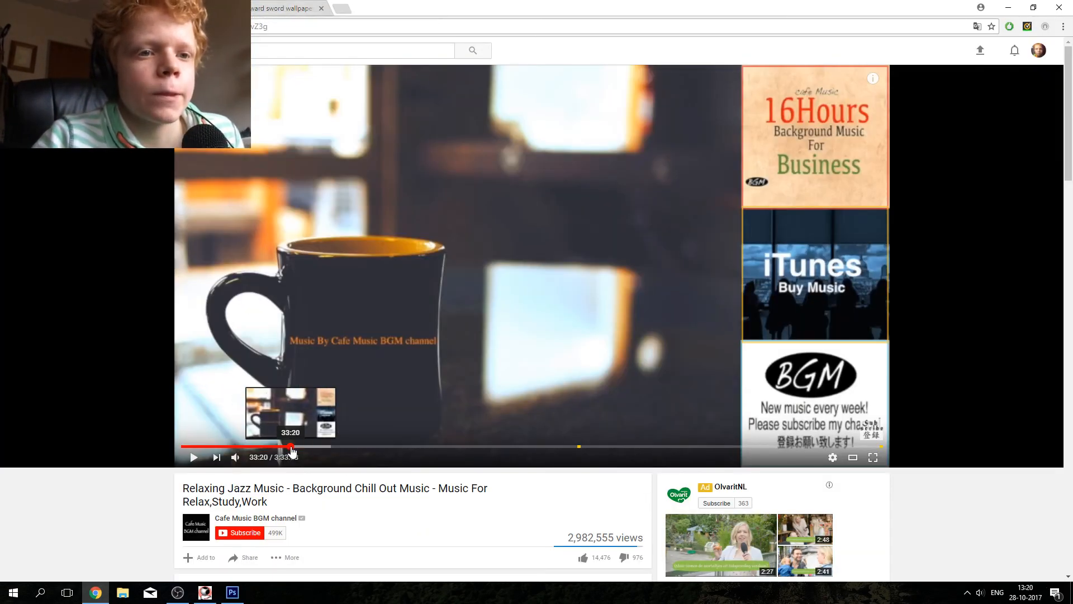
drag(291, 446, 301, 428)
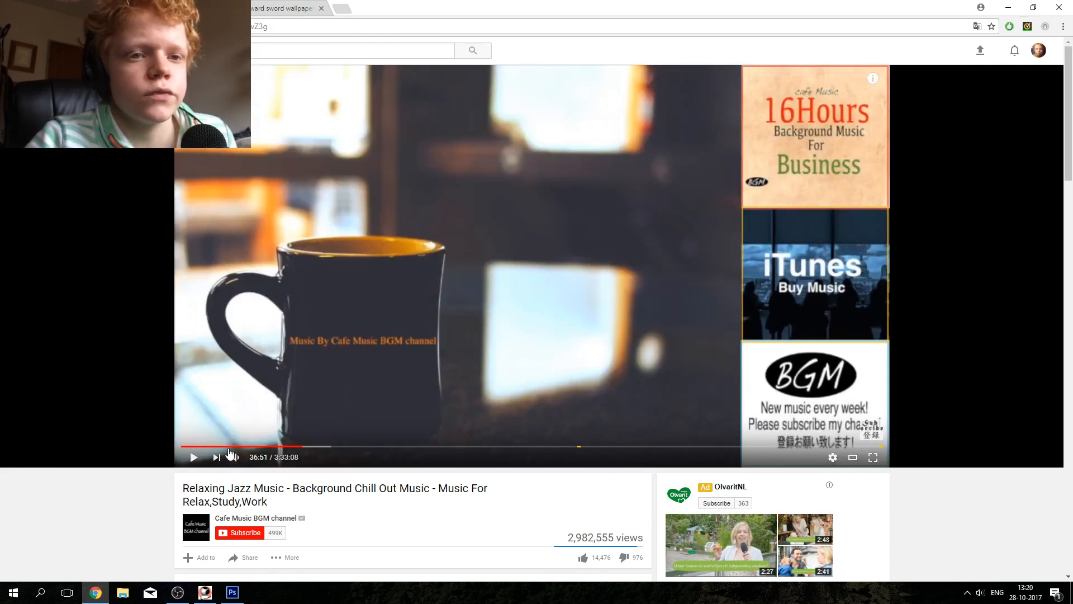
click(195, 459)
click(62, 8)
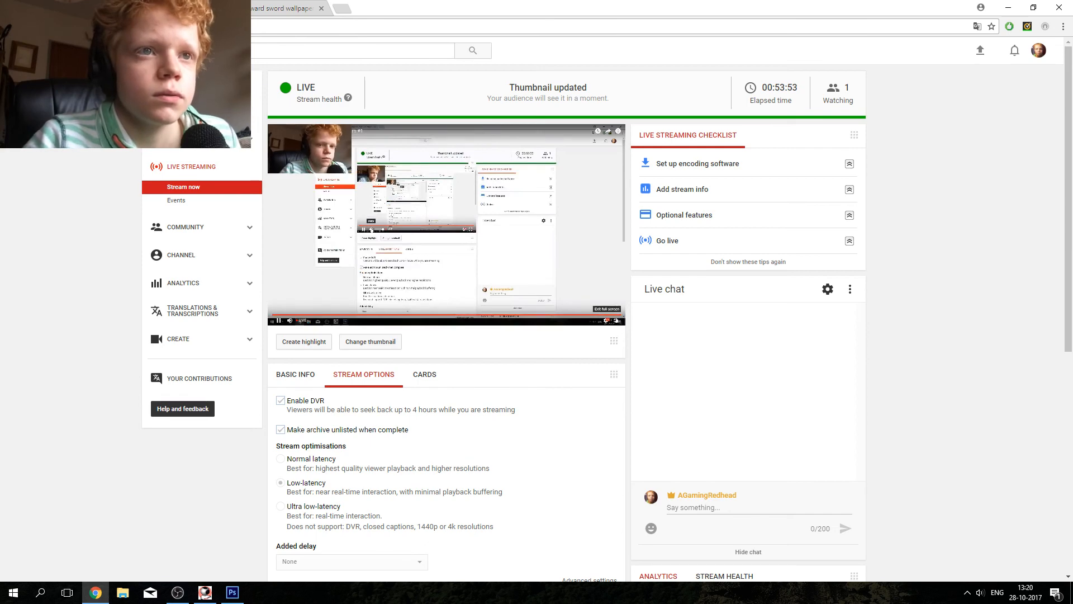
click(406, 303)
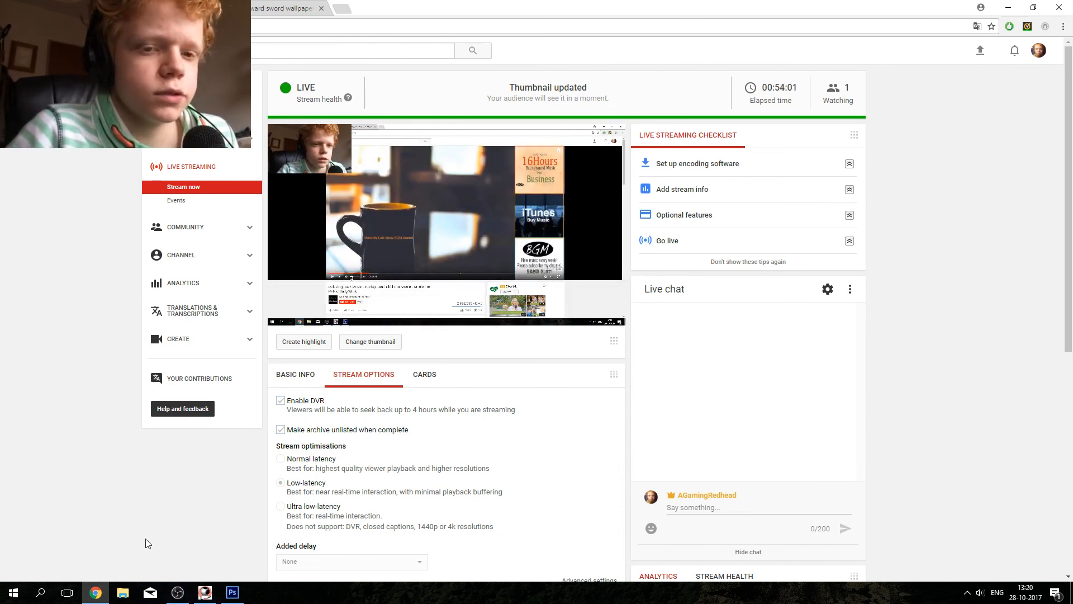
click(177, 592)
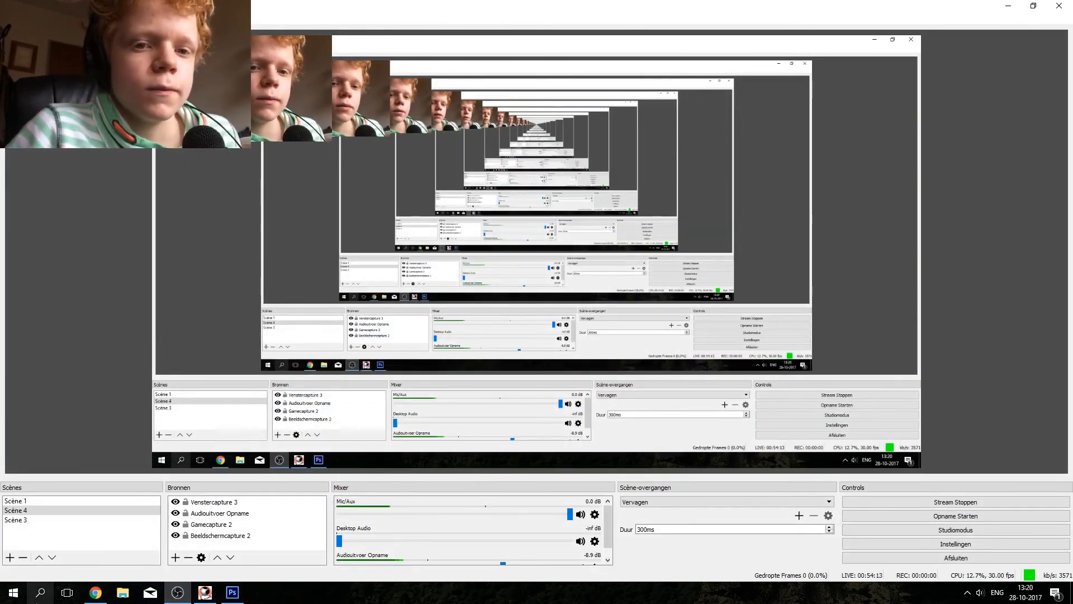
click(95, 592)
Step: Search YouTube for "Move that azz mk2" and open the Move That Azz - MK2 video by LIMO Recording Studio
key(ctrl+Tab)
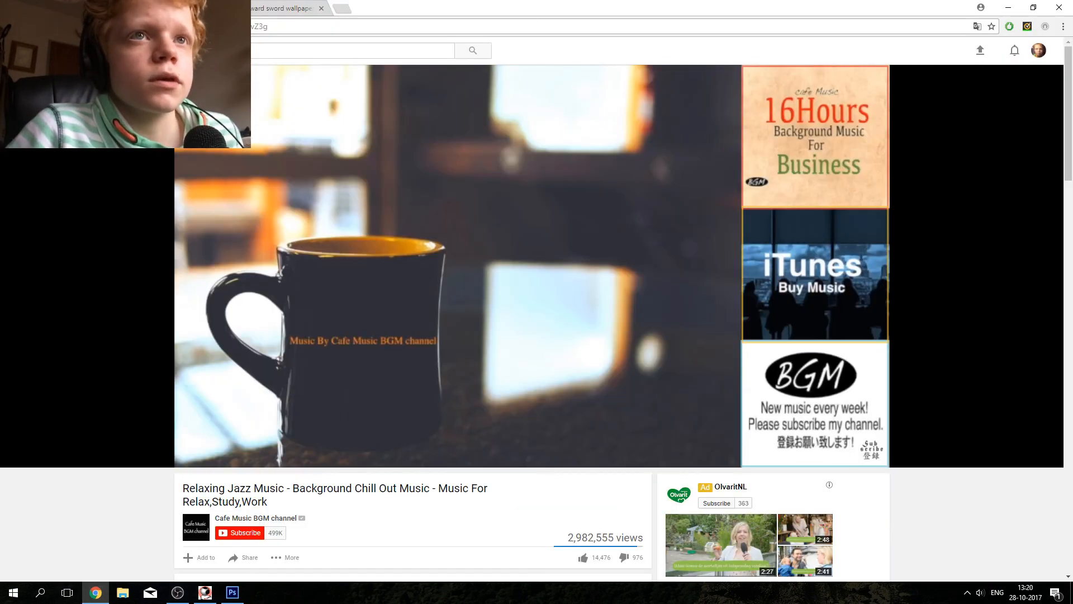
click(201, 51)
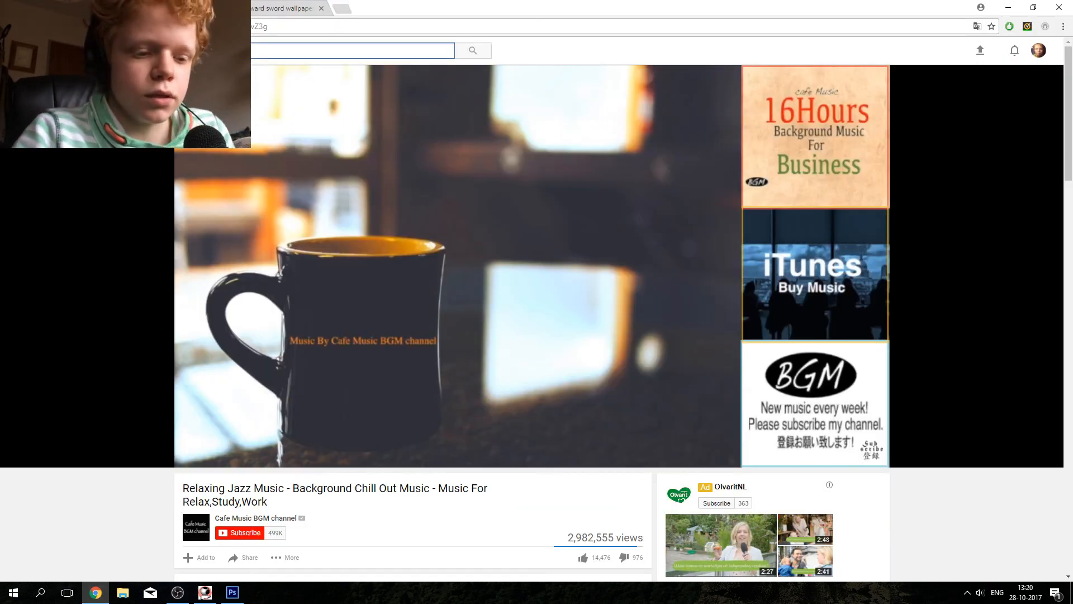
text(mov)
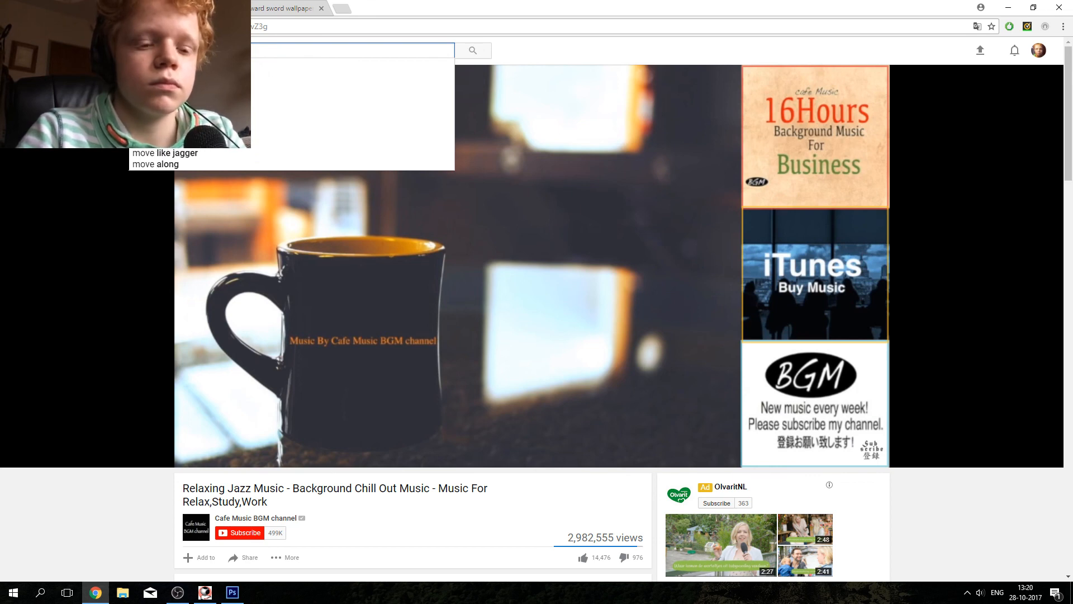
text(e that azz)
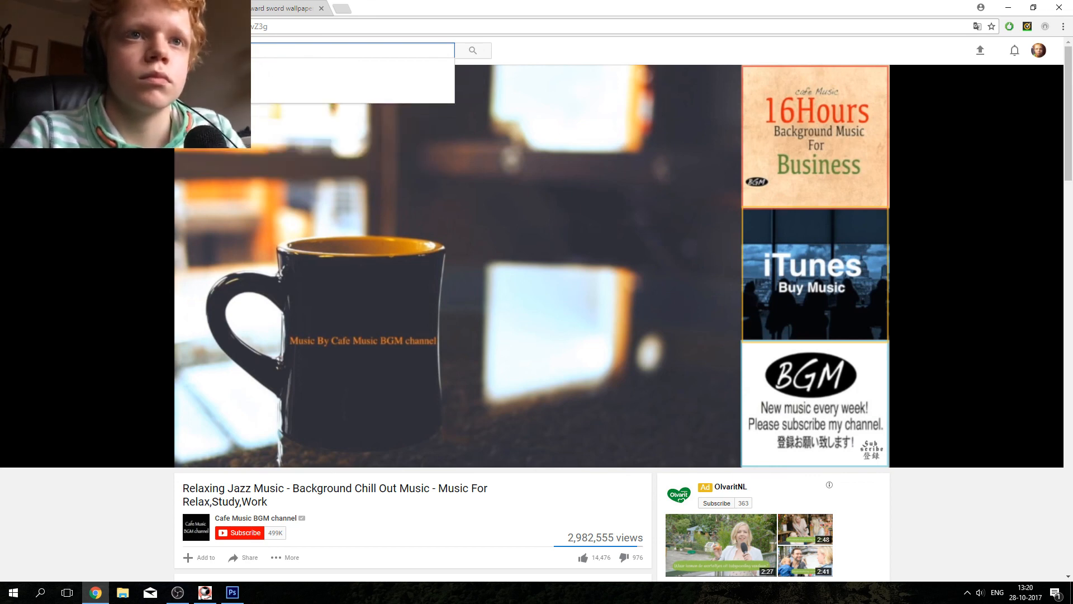
key(Return)
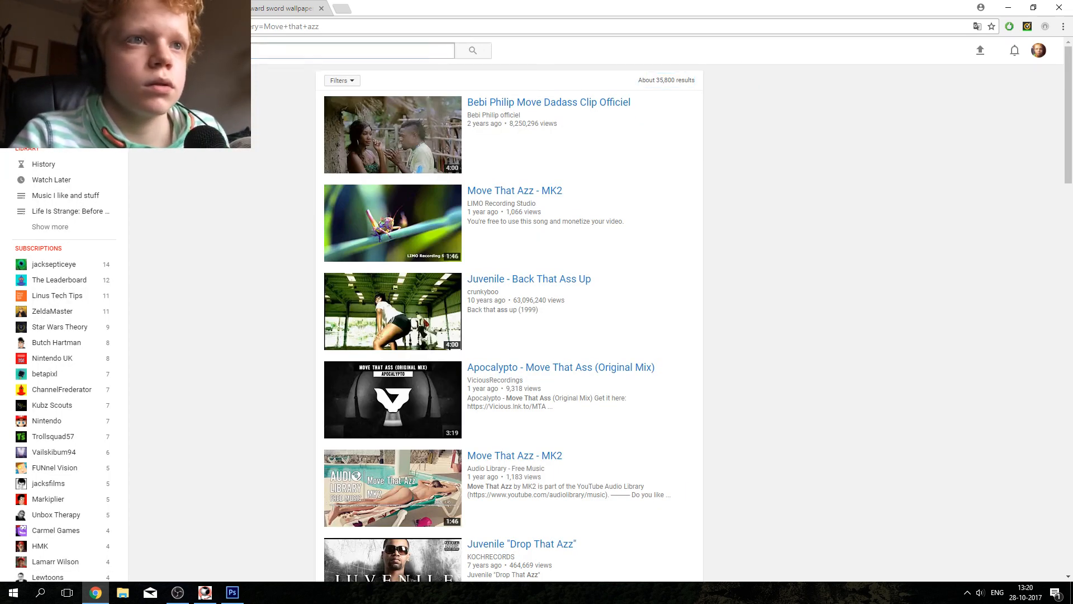
key(Return)
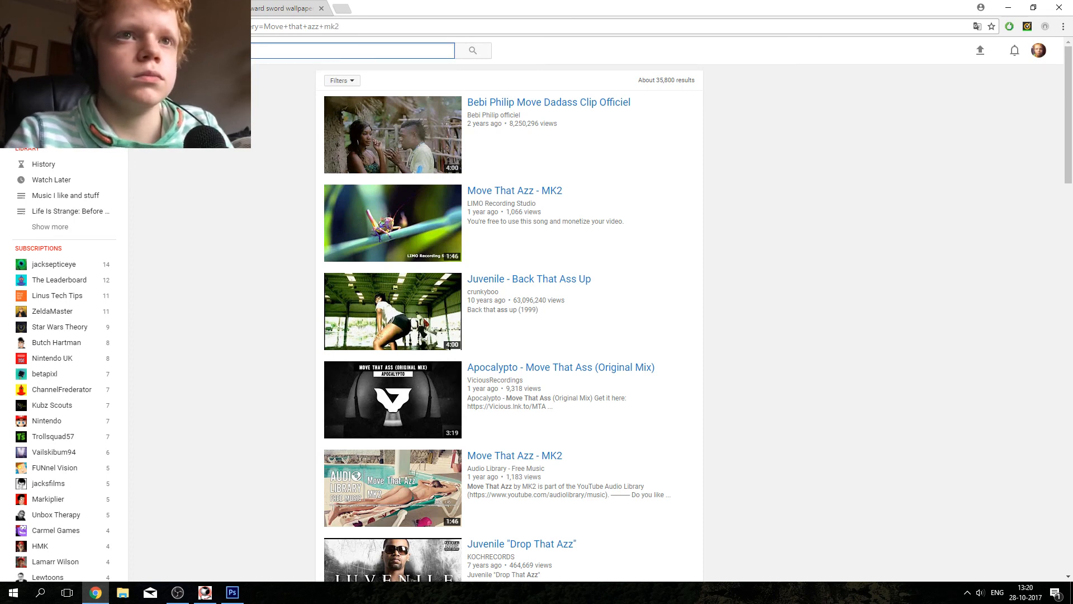
click(379, 141)
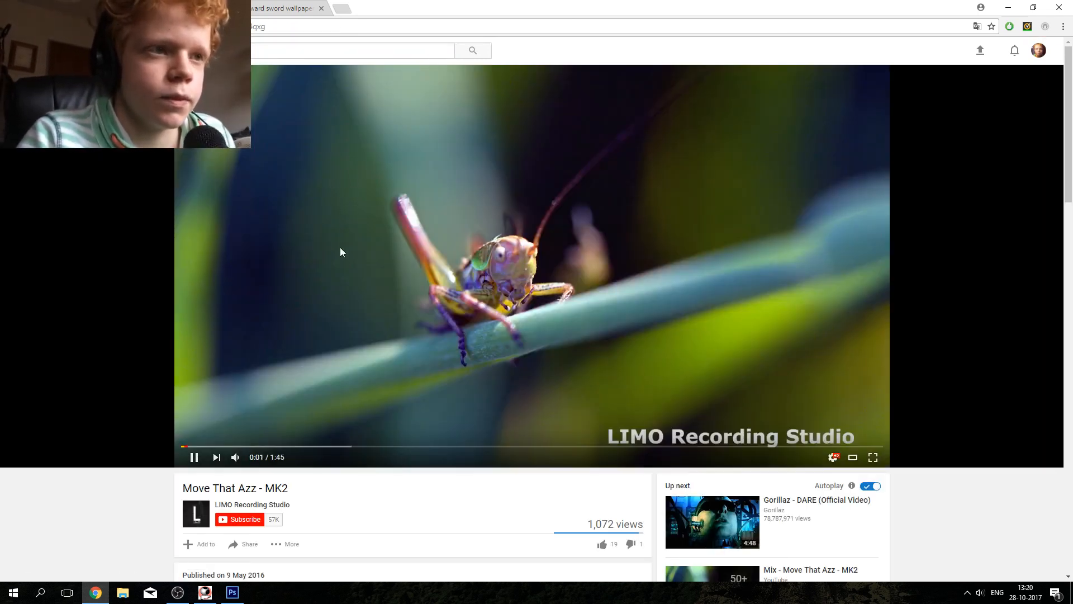
Step: Pause the Move That Azz - MK2 video and rewind it to 0:00
click(341, 252)
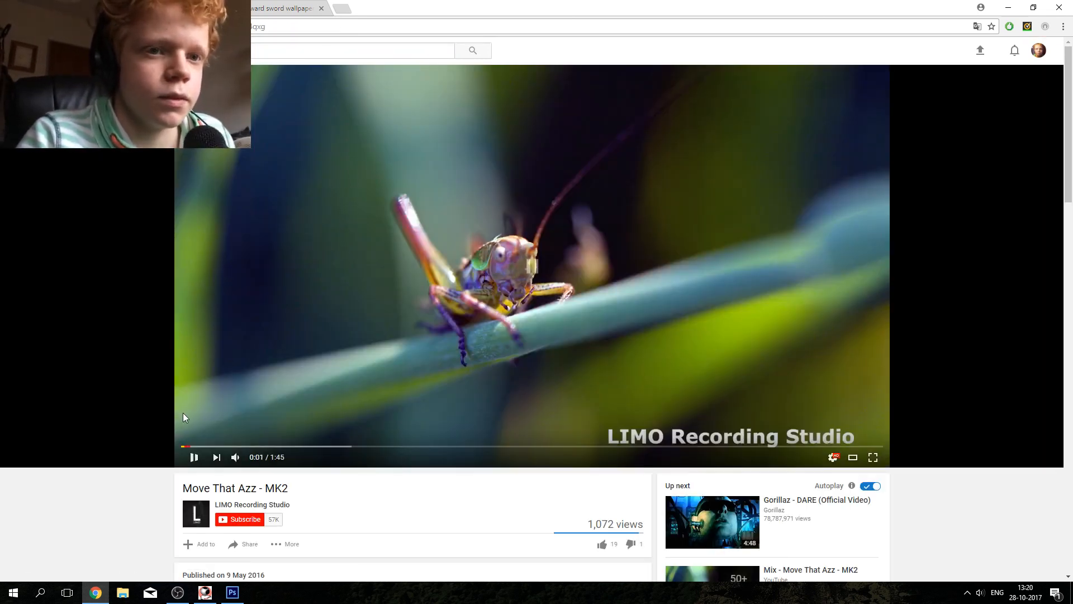
click(188, 445)
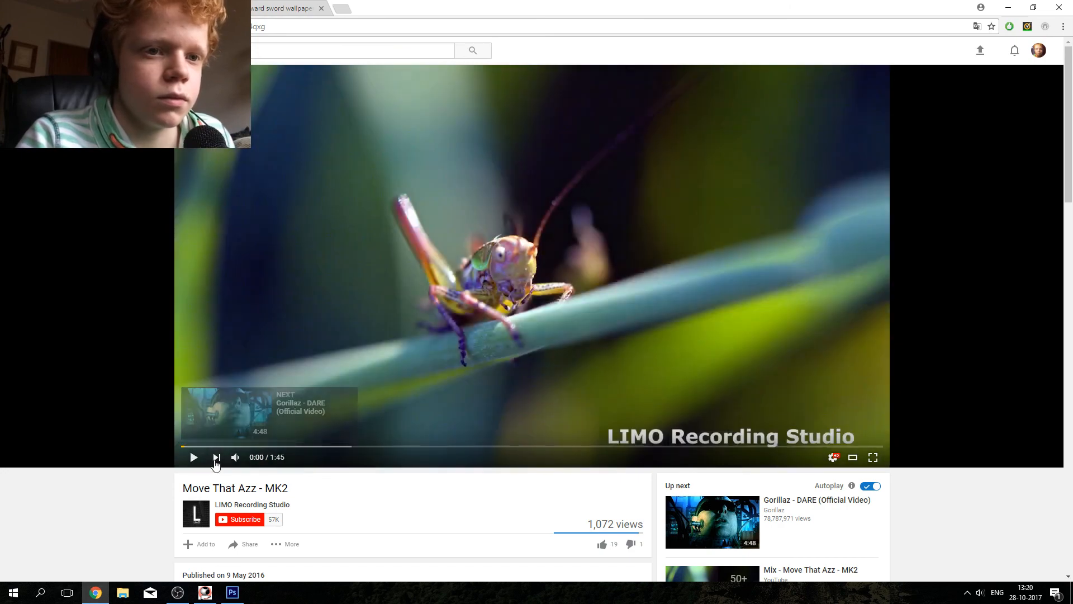
mouse_move(249, 458)
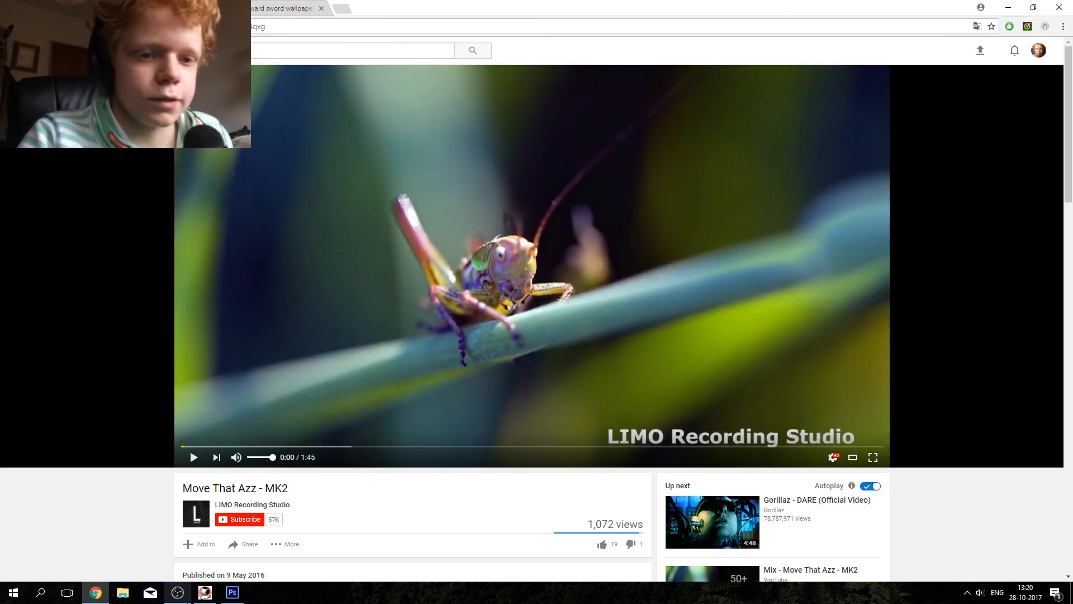
Step: Switch to OBS, make Scène 3 the active scene and return to the Move That Azz video in Chrome
click(174, 596)
click(68, 520)
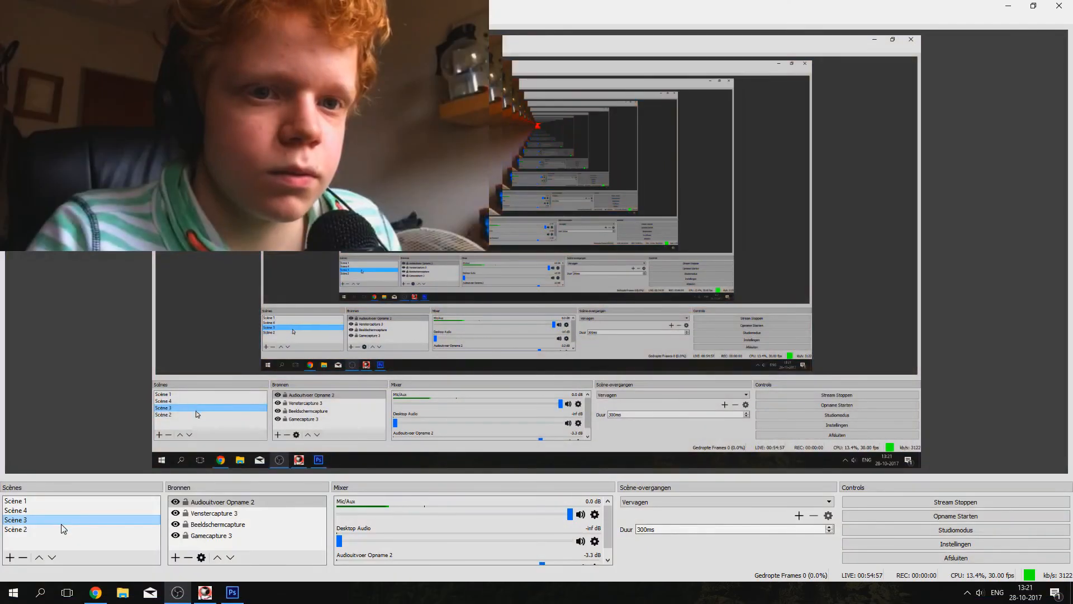
mouse_move(92, 598)
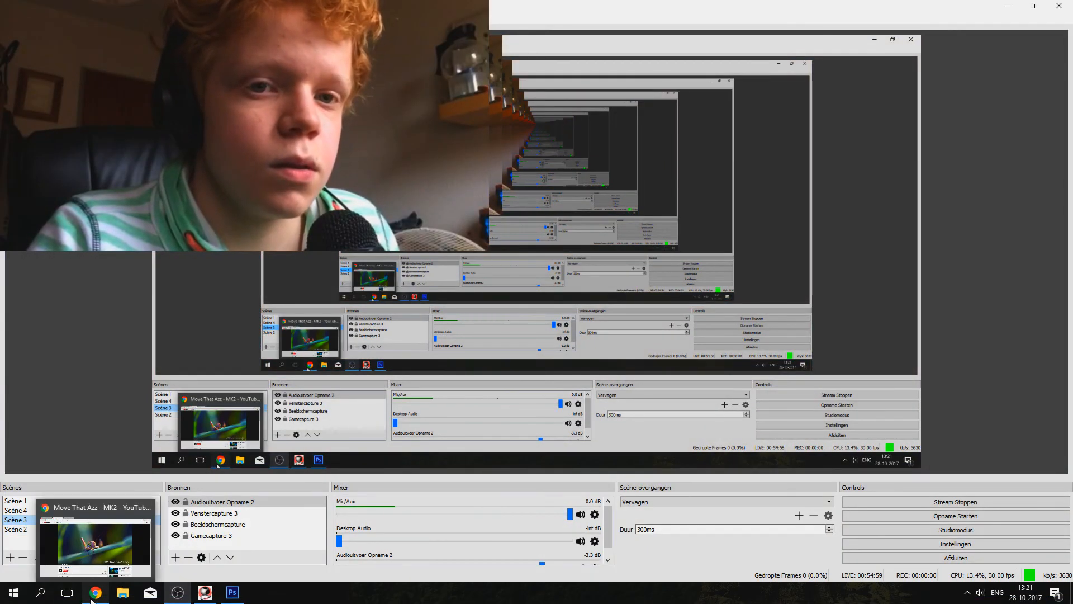
click(91, 598)
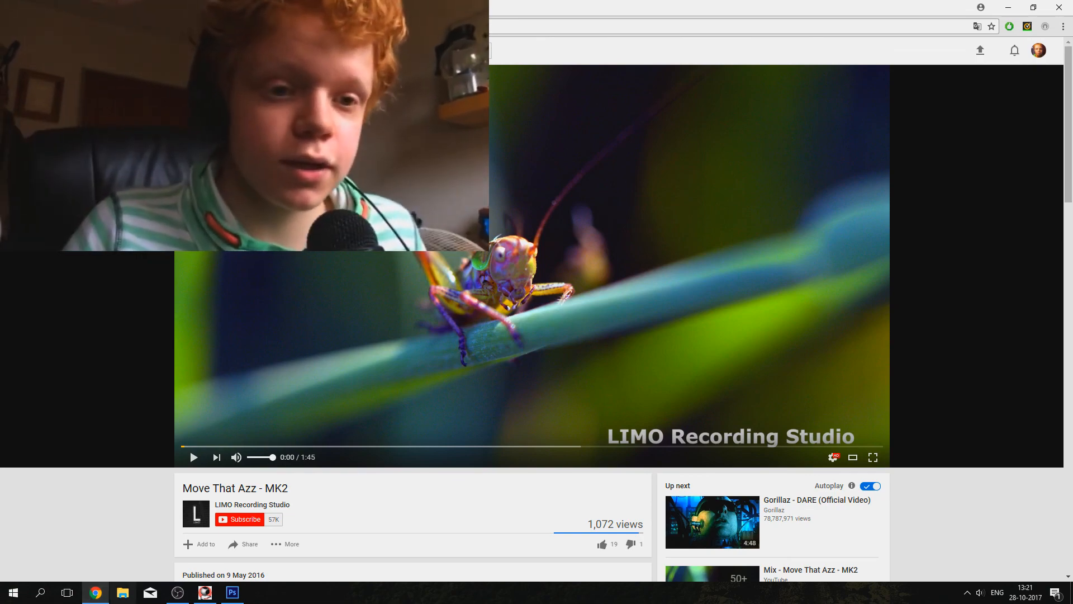
Step: Check the live preview on the YouTube dashboard and the cued music video, finishing in OBS
click(67, 8)
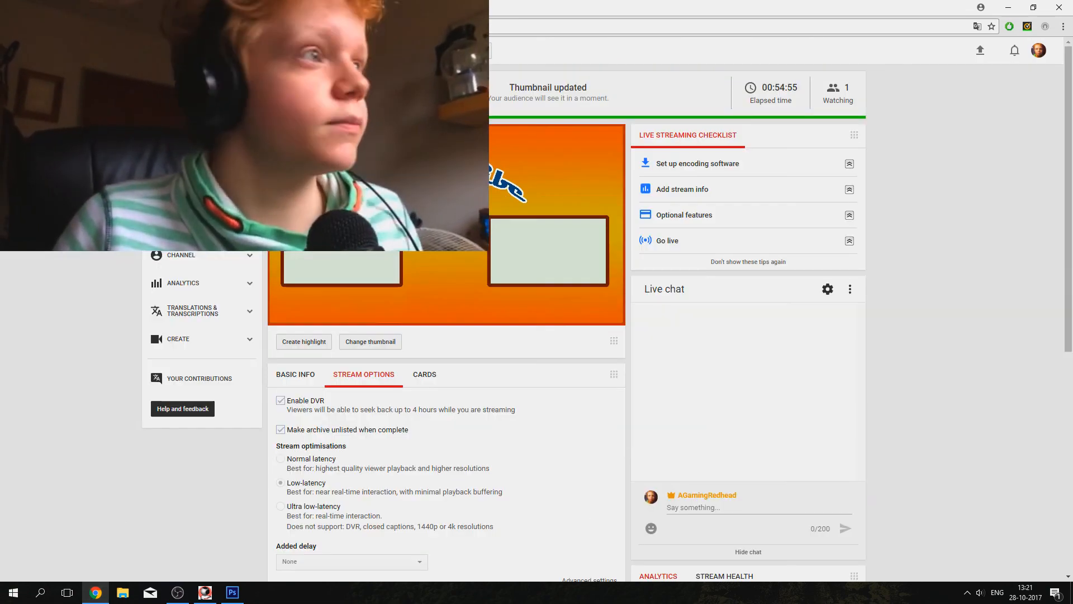
click(179, 7)
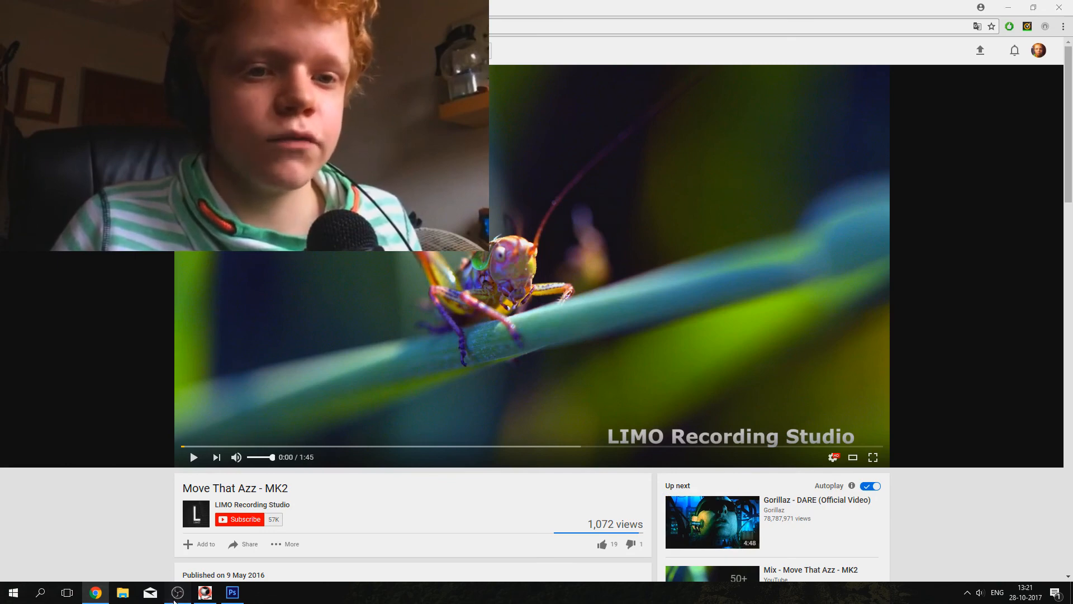
click(174, 600)
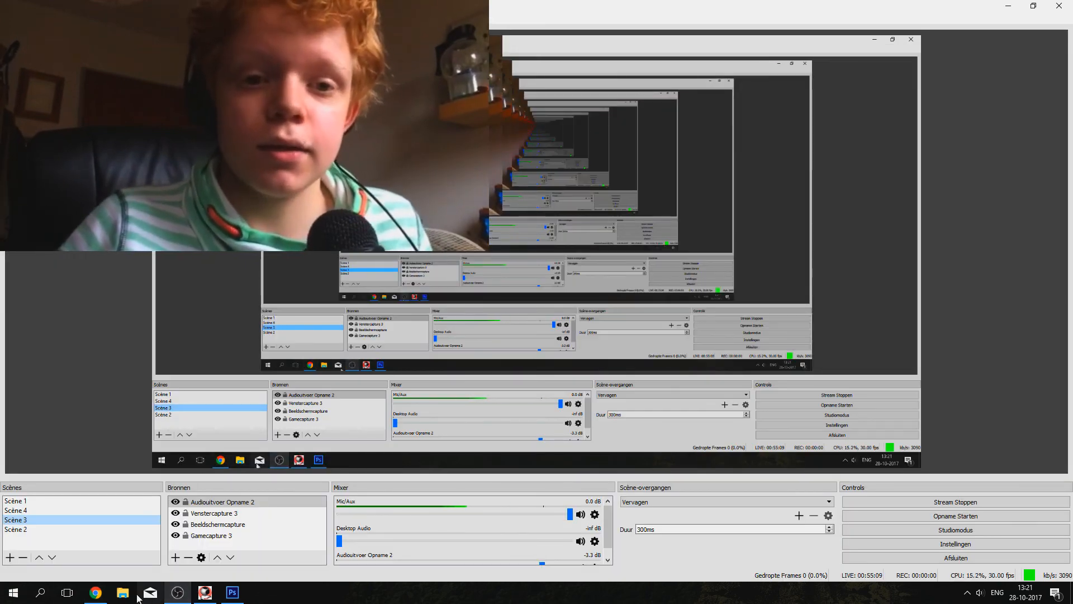
click(96, 594)
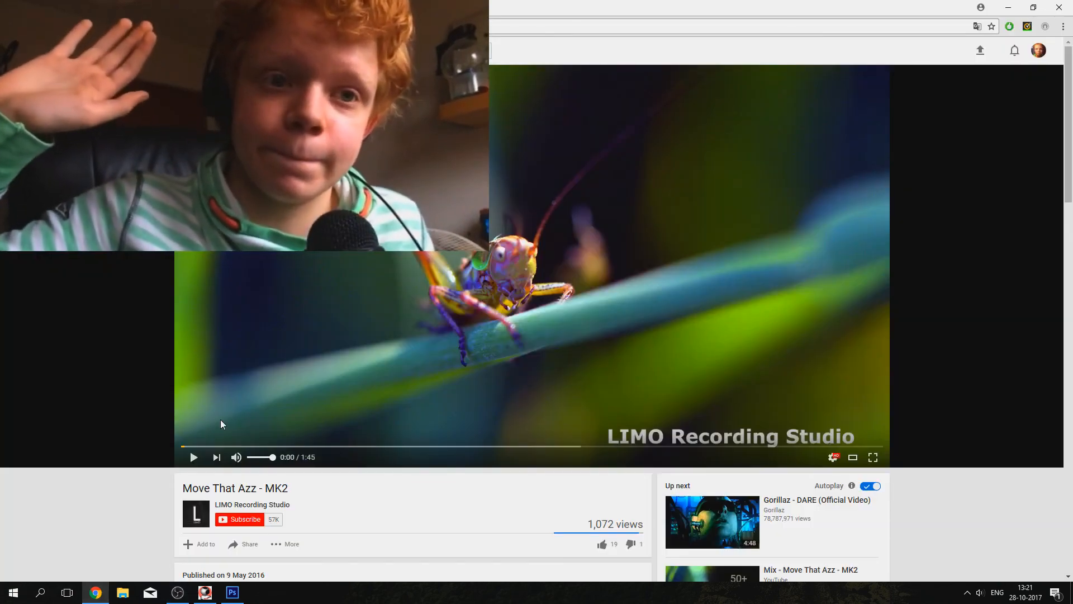
click(178, 593)
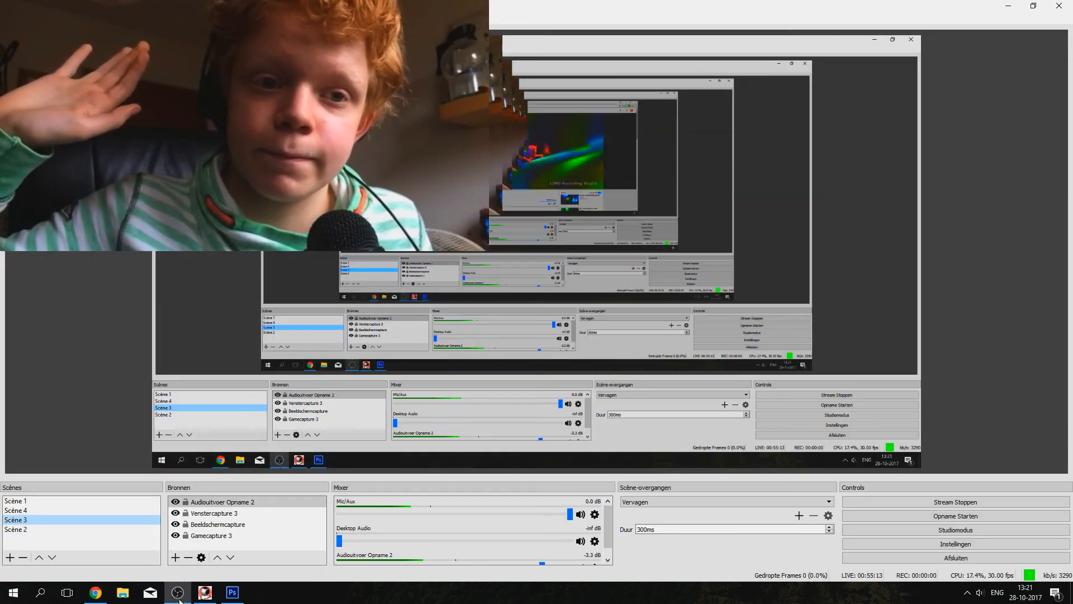